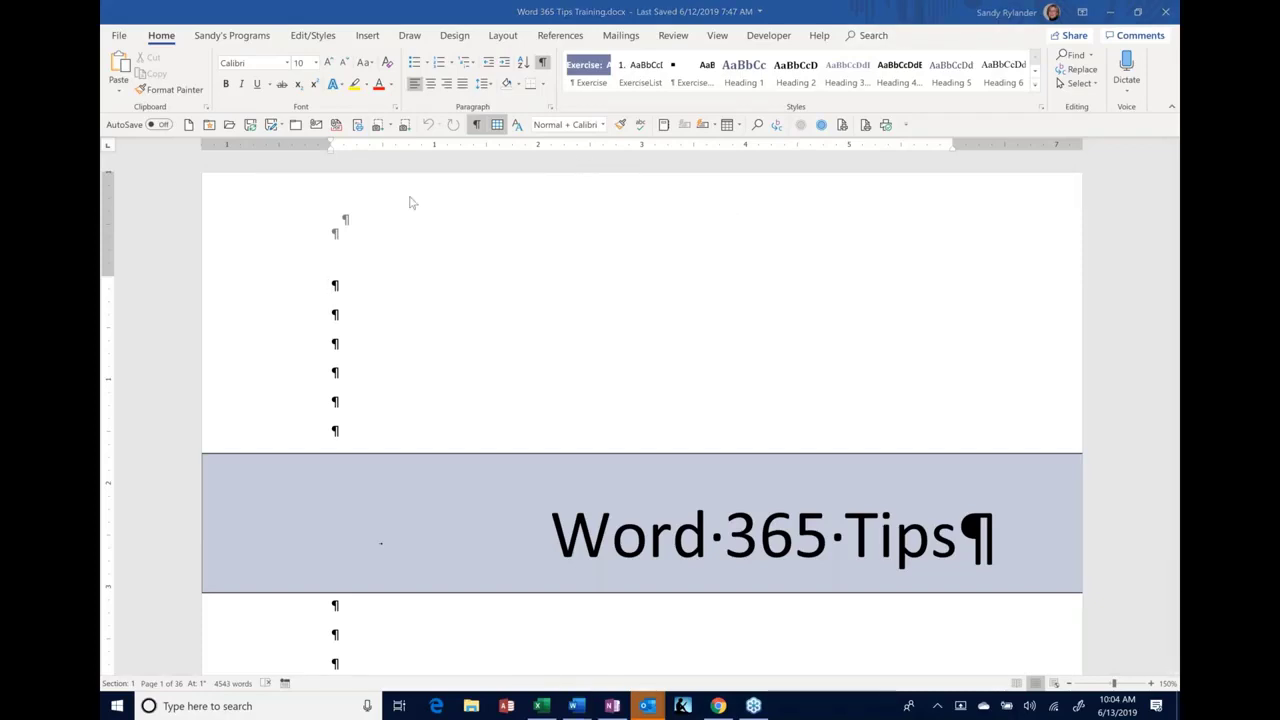
# Look through the ribbon's command sets one after another, from Home through to View
pyautogui.click(338, 287)
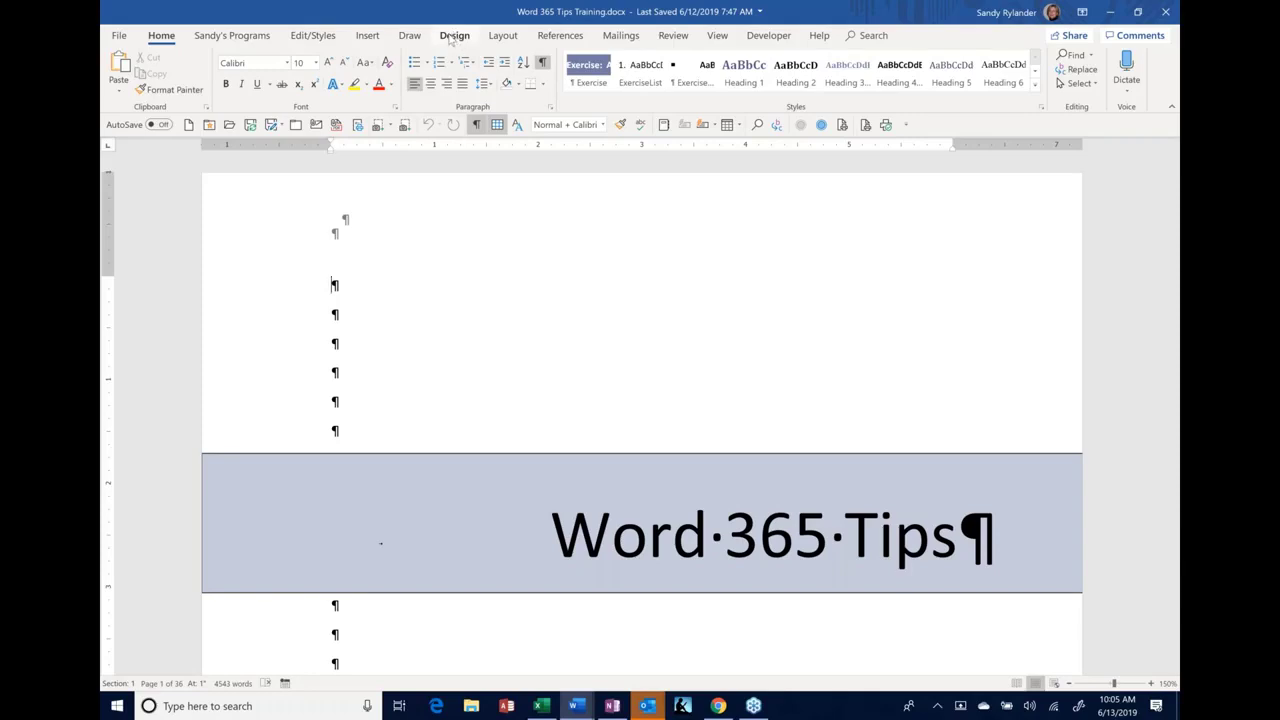
pyautogui.scroll(-1, 451, 38)
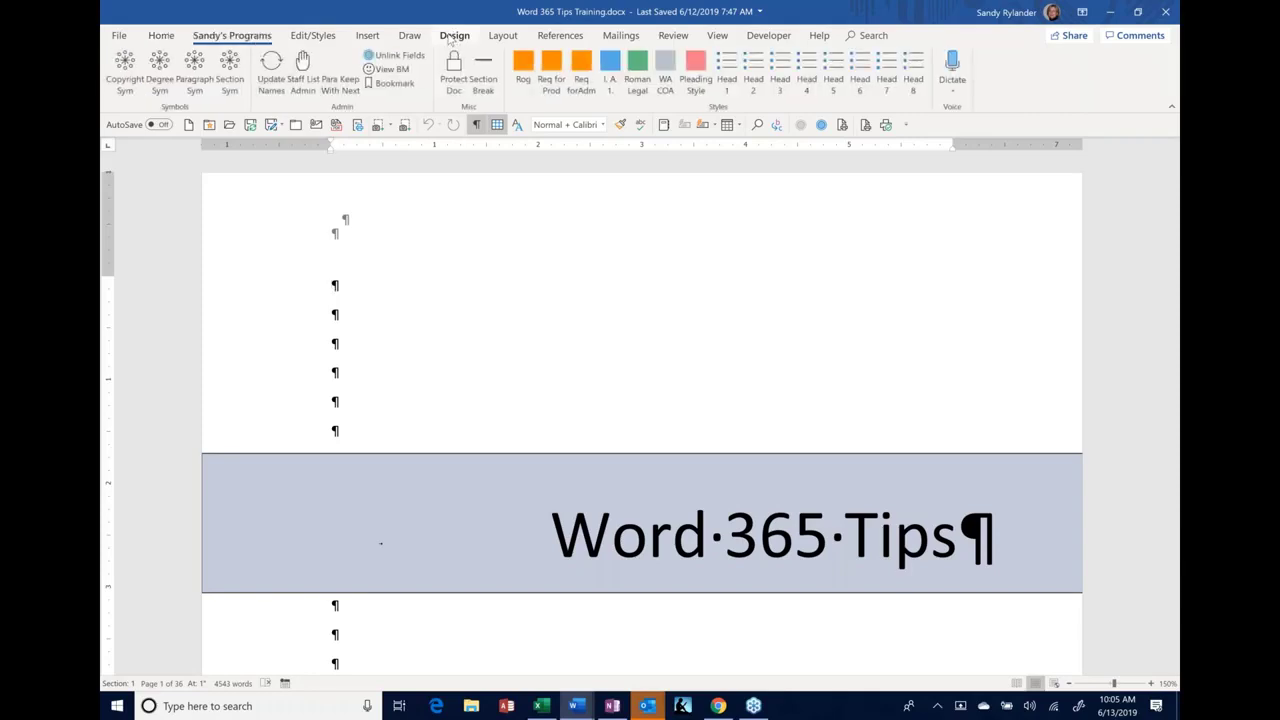
pyautogui.scroll(-1, 451, 38)
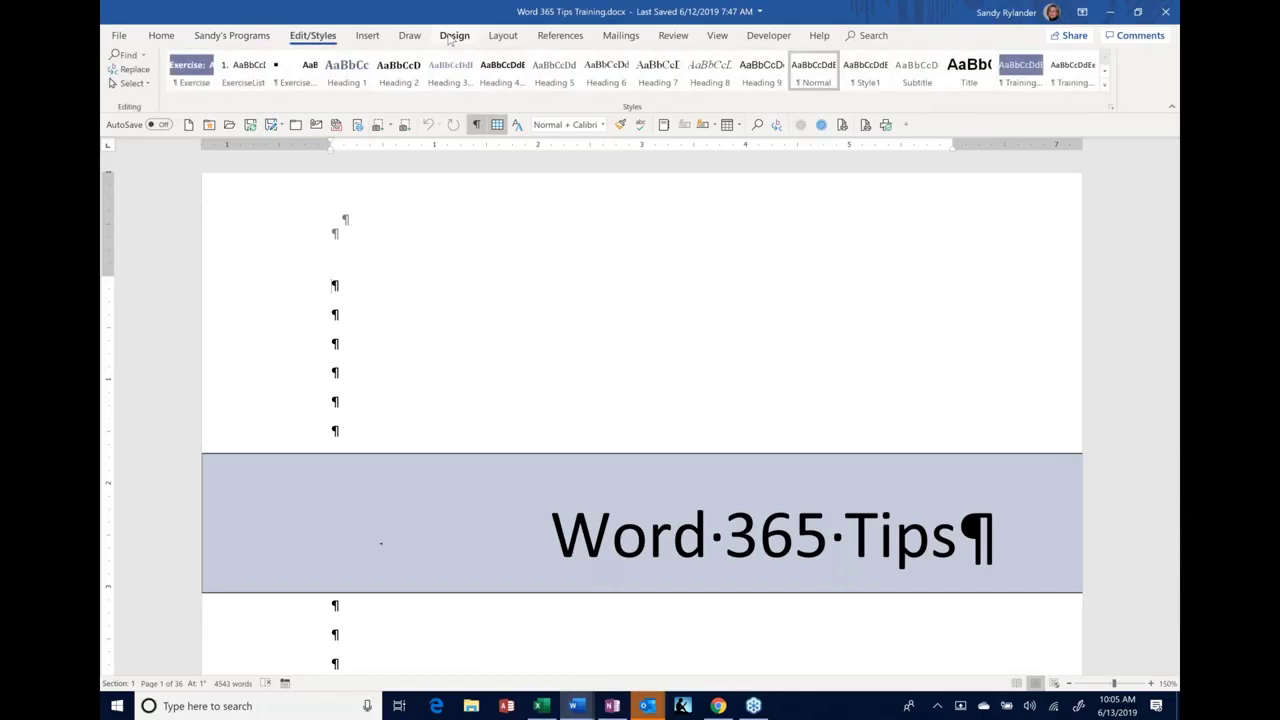
pyautogui.scroll(-1, 451, 38)
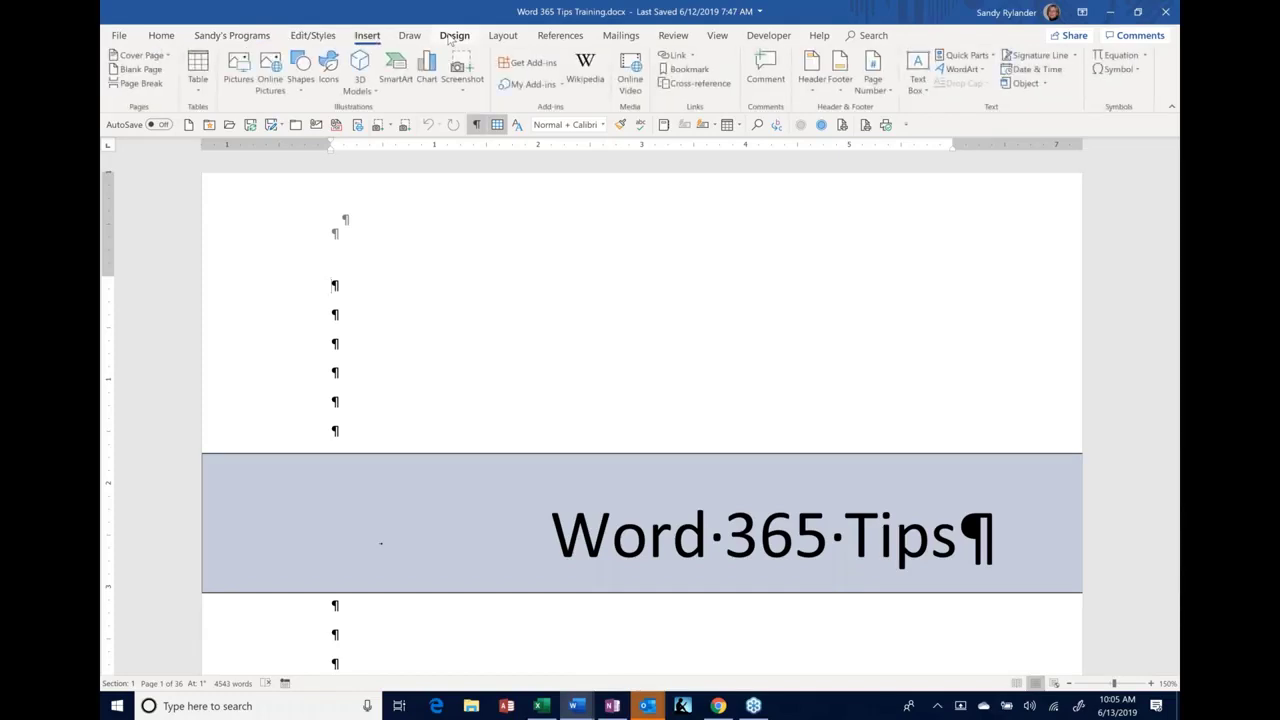
pyautogui.scroll(-1, 451, 38)
pyautogui.scroll(-2, 451, 38)
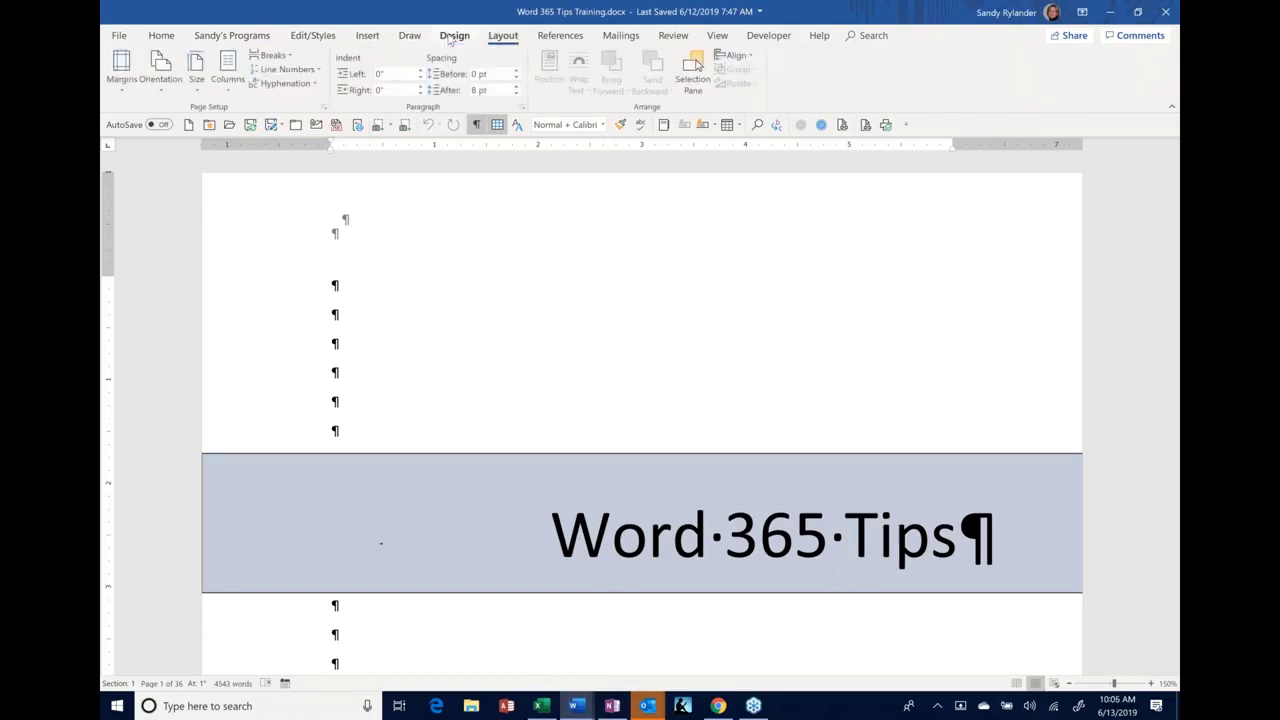
pyautogui.scroll(-1, 451, 38)
pyautogui.scroll(-2, 451, 38)
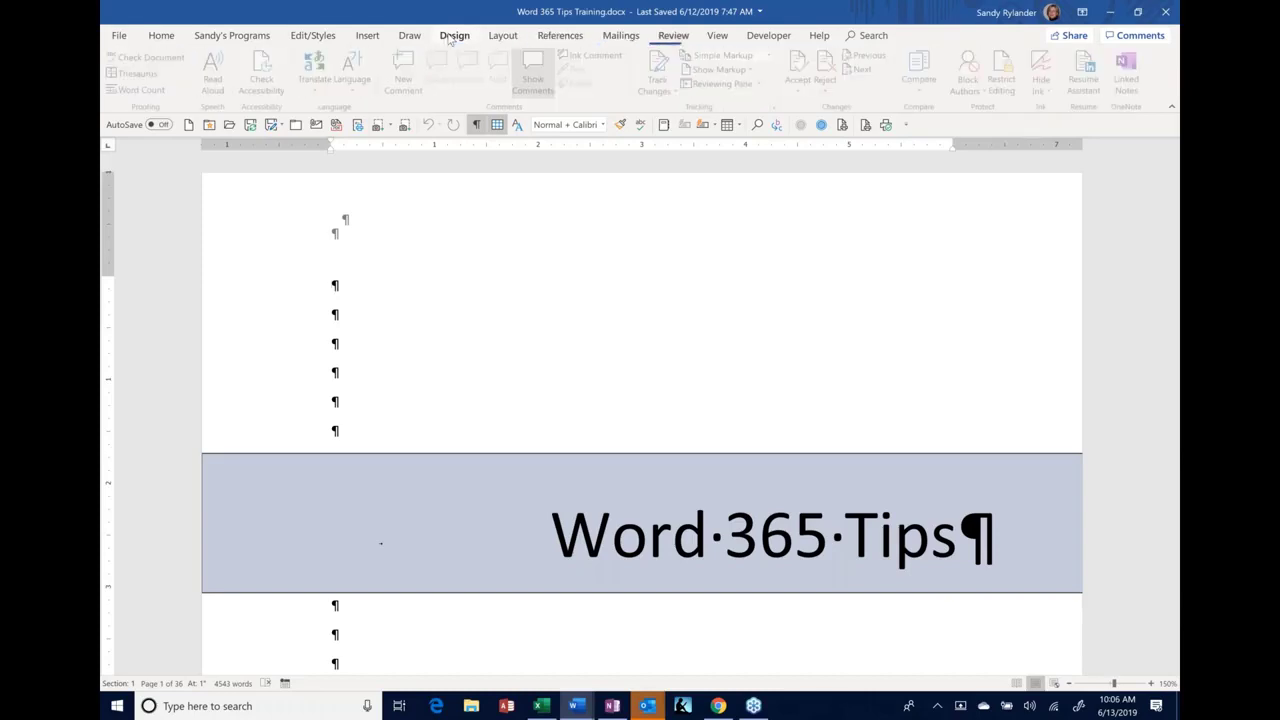
pyautogui.scroll(-1, 451, 38)
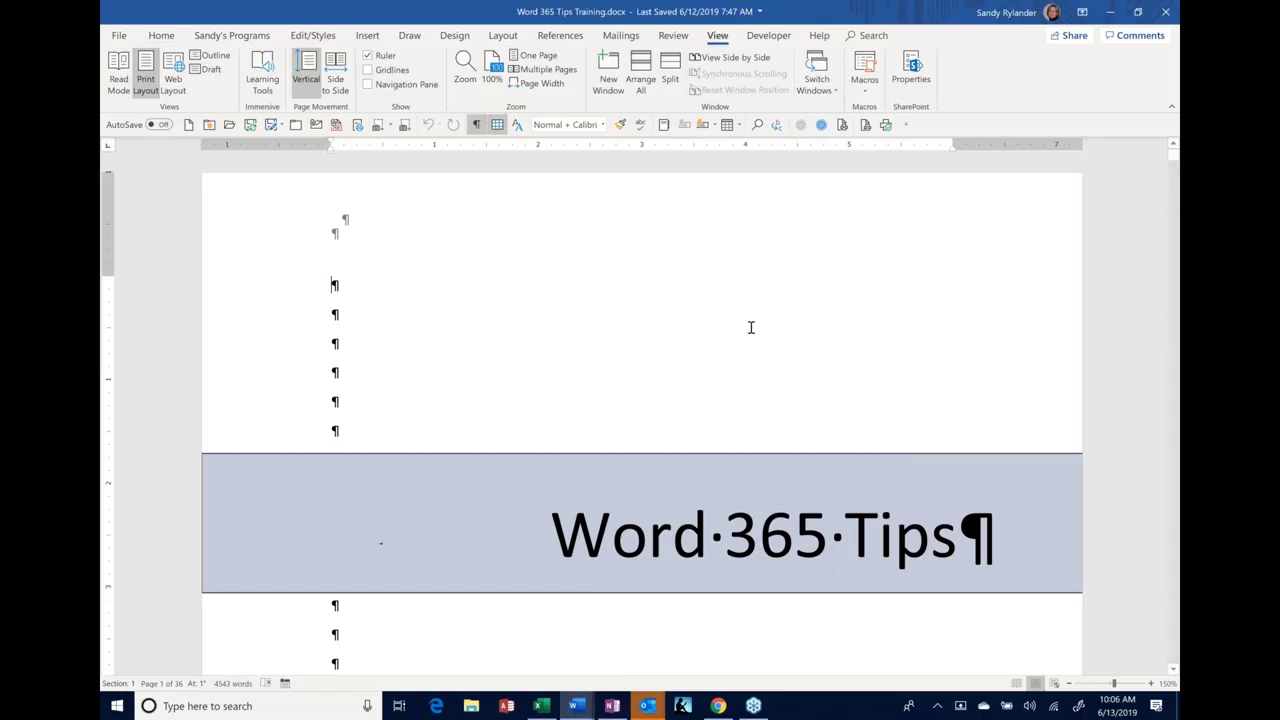
# Zoom the cover page out and in repeatedly, ending at 120%
pyautogui.scroll(-5, 751, 327)
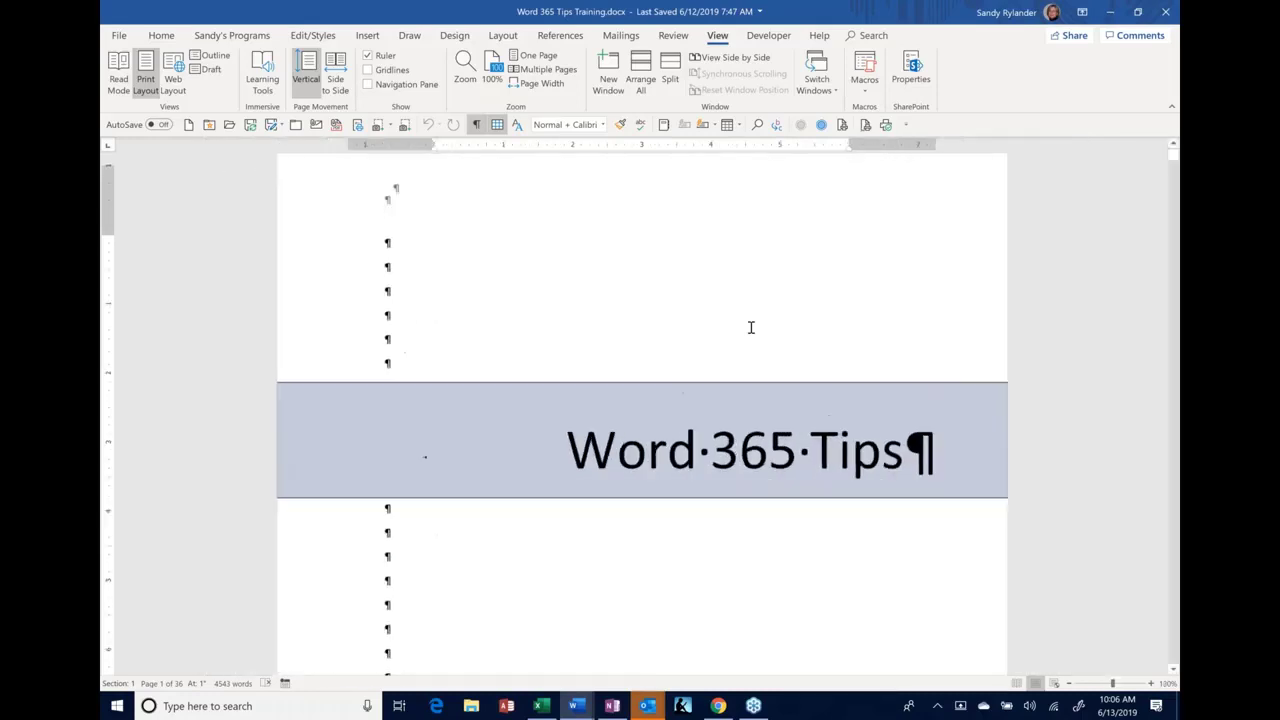
pyautogui.scroll(2, 751, 327)
pyautogui.scroll(-2, 751, 327)
pyautogui.scroll(2, 751, 327)
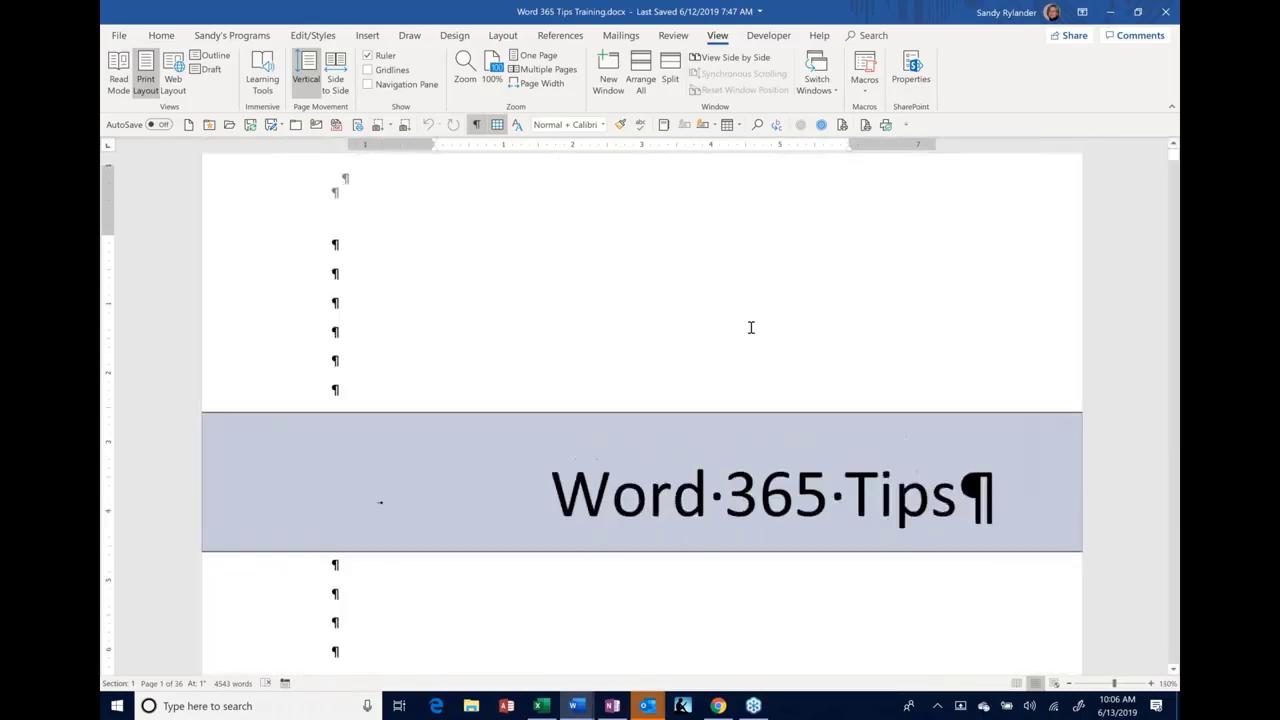
pyautogui.scroll(-3, 751, 327)
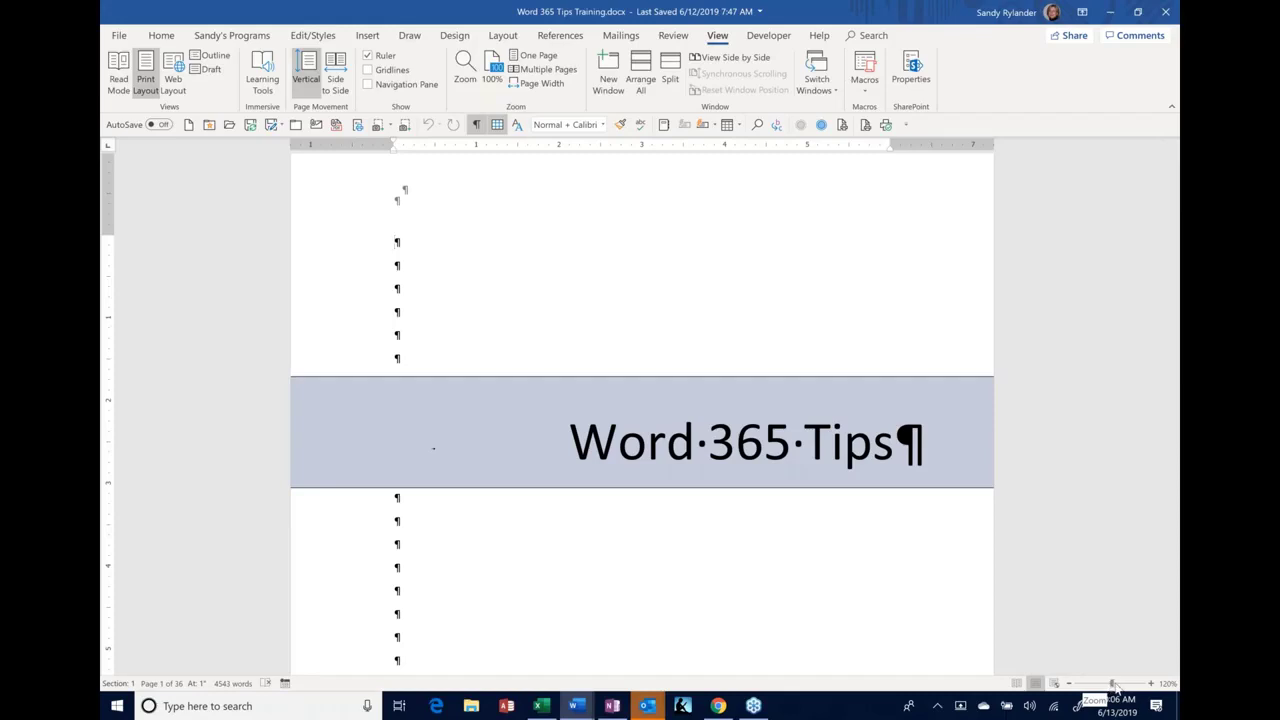
# Try the zoom range from 10% for a whole-document overview up to 472%, and set the zoom to 100%
pyautogui.moveTo(1113, 684); pyautogui.dragTo(1070, 684)
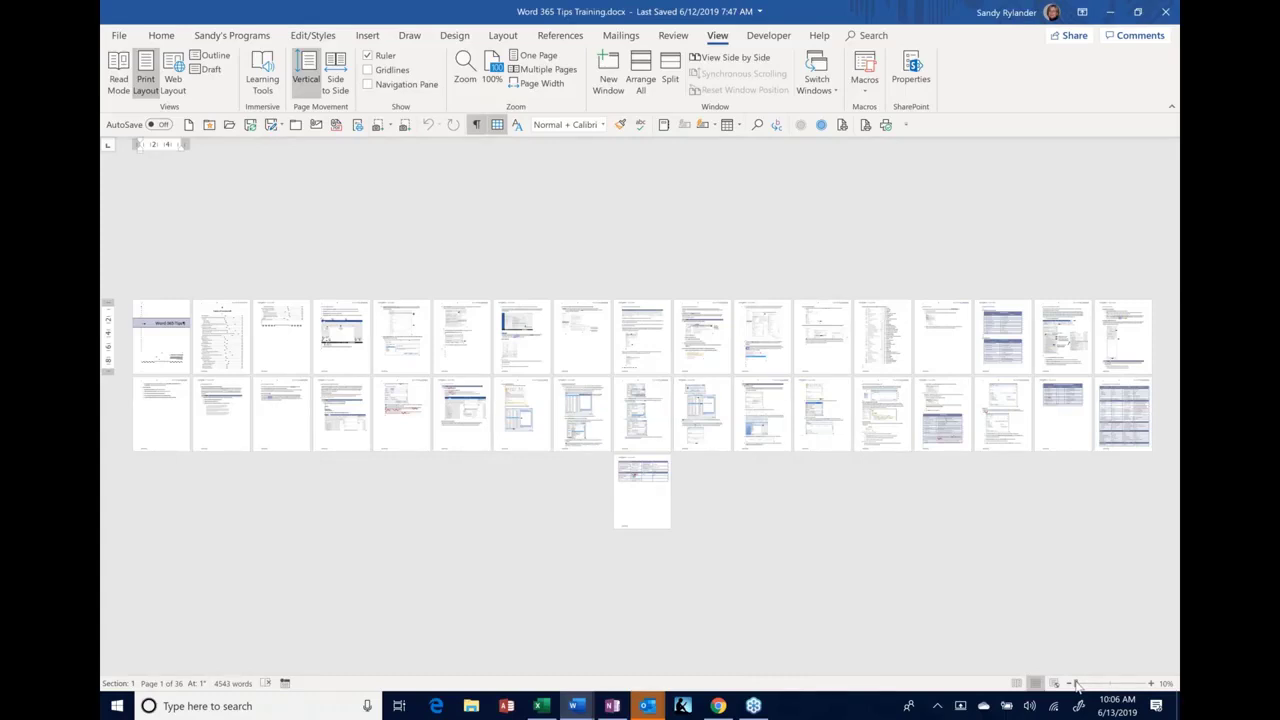
pyautogui.click(1078, 683)
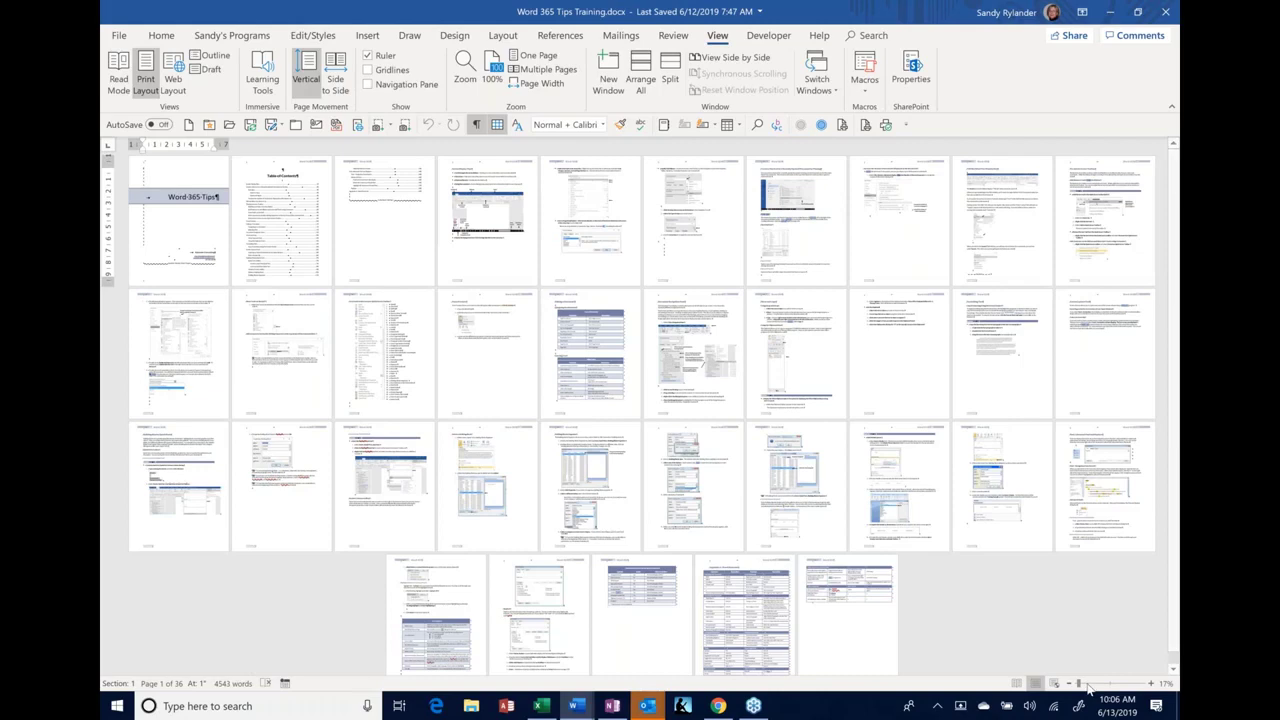
pyautogui.moveTo(1080, 684); pyautogui.dragTo(1141, 684)
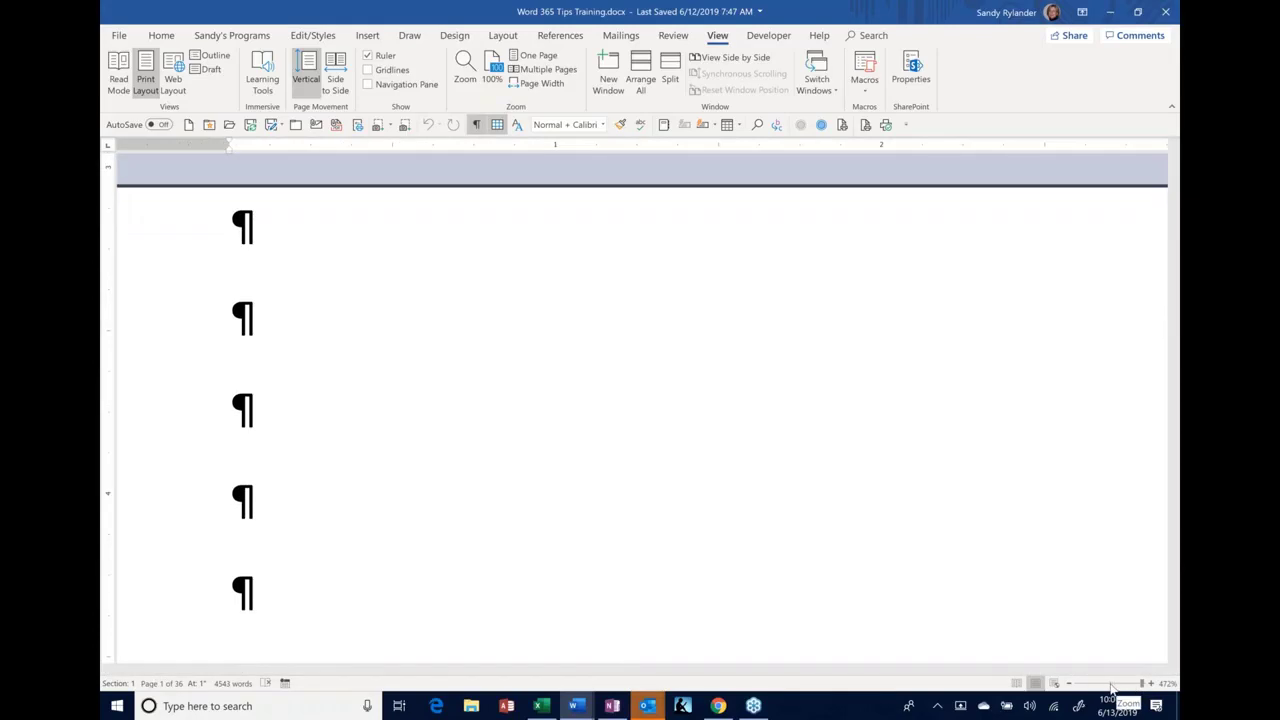
pyautogui.click(1110, 684)
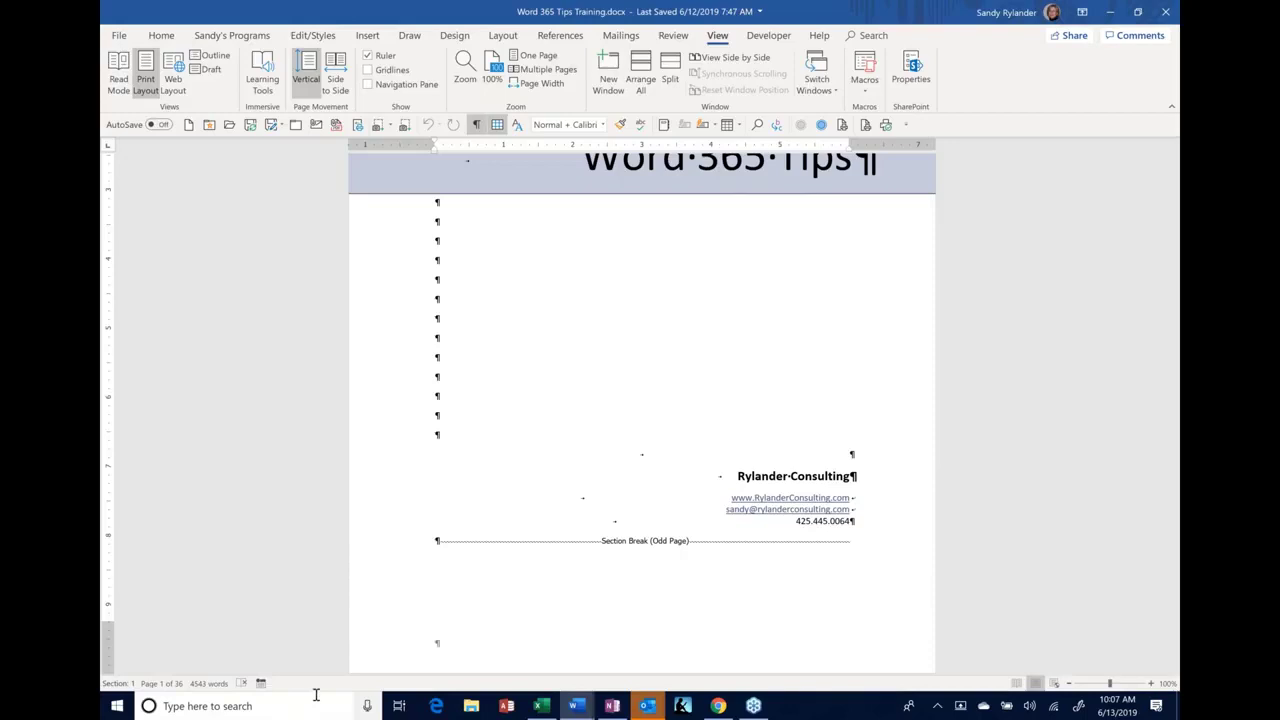
# Check the vertical page position of two blank cover-page paragraphs, and review the items available for the status bar
pyautogui.click(462, 401)
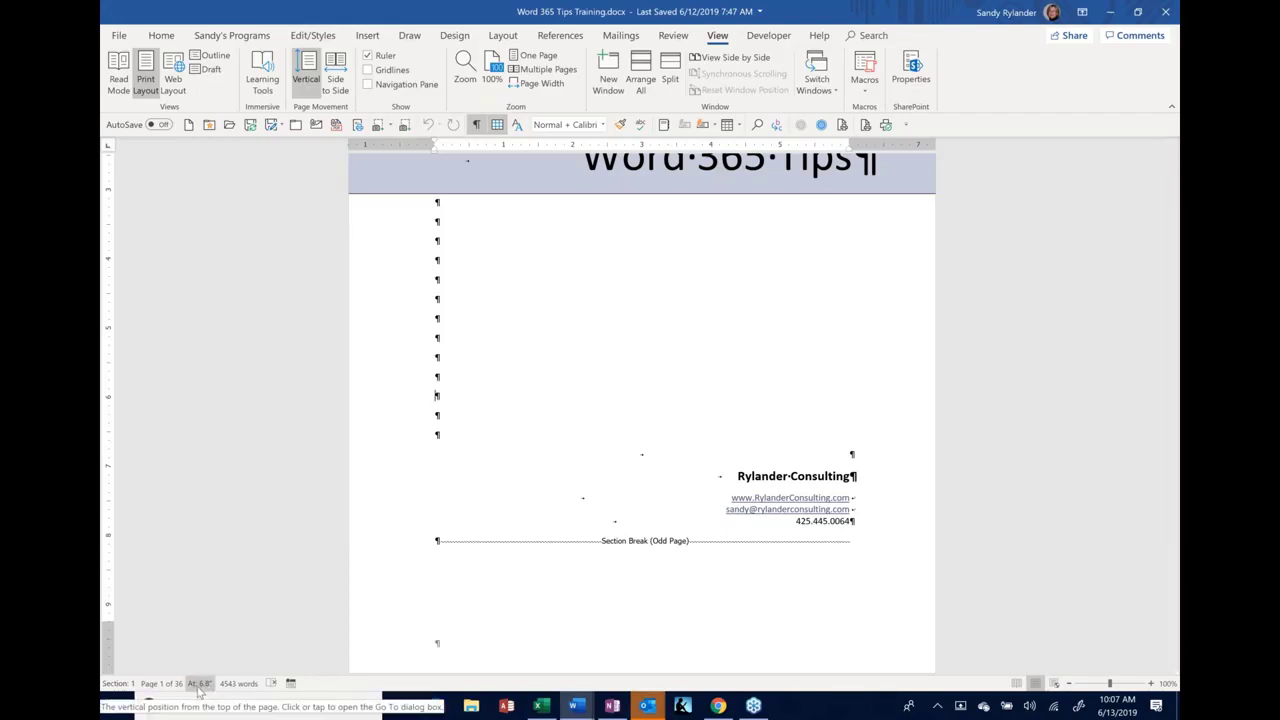
pyautogui.click(448, 202)
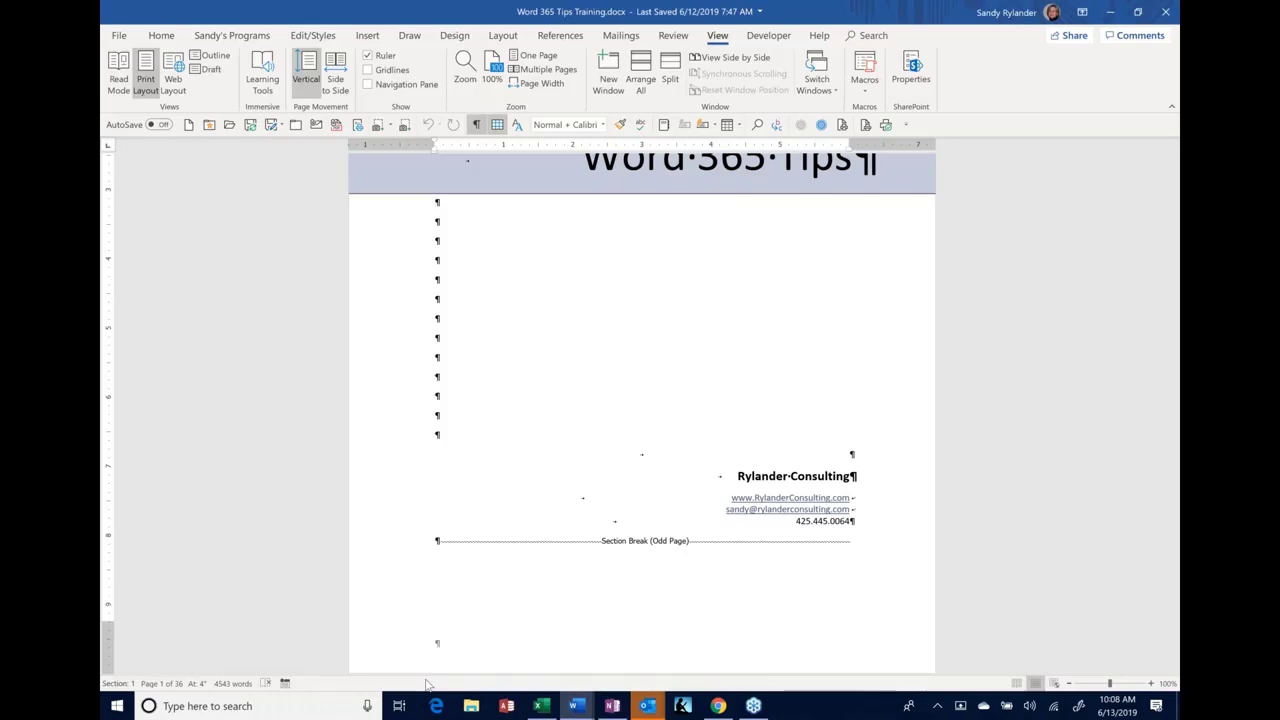
pyautogui.rightClick(331, 684)
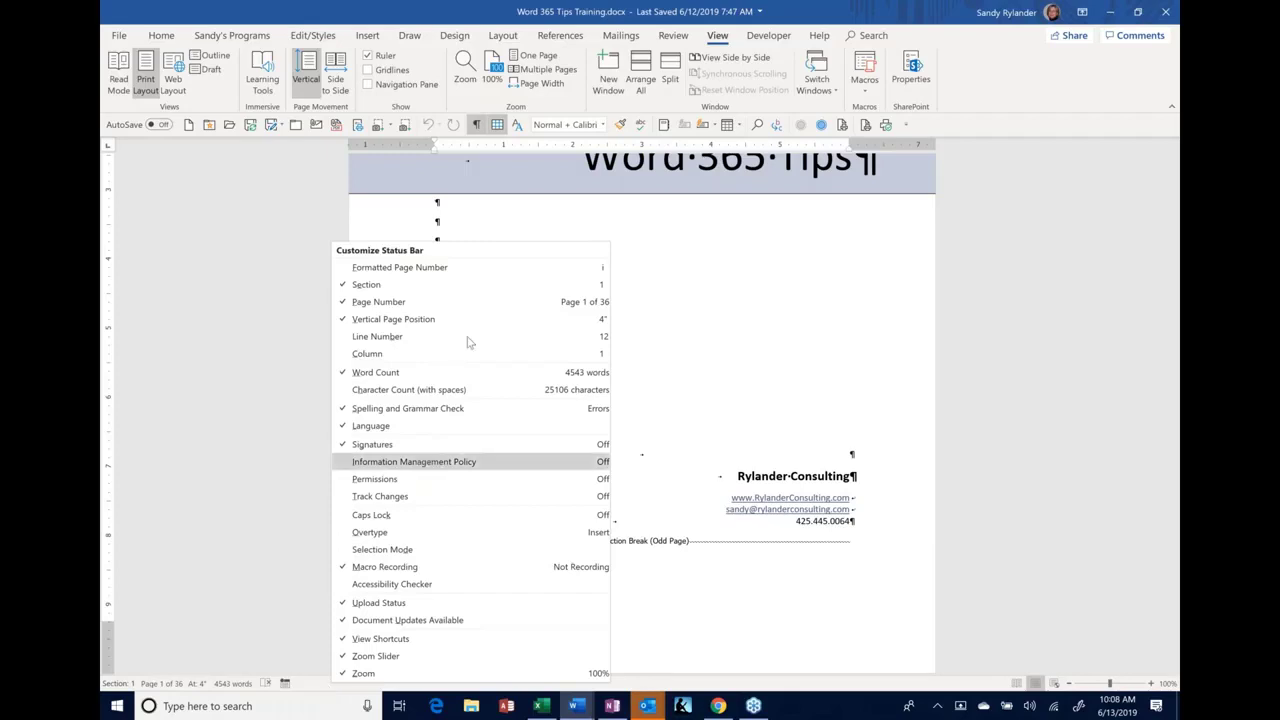
pyautogui.click(343, 288)
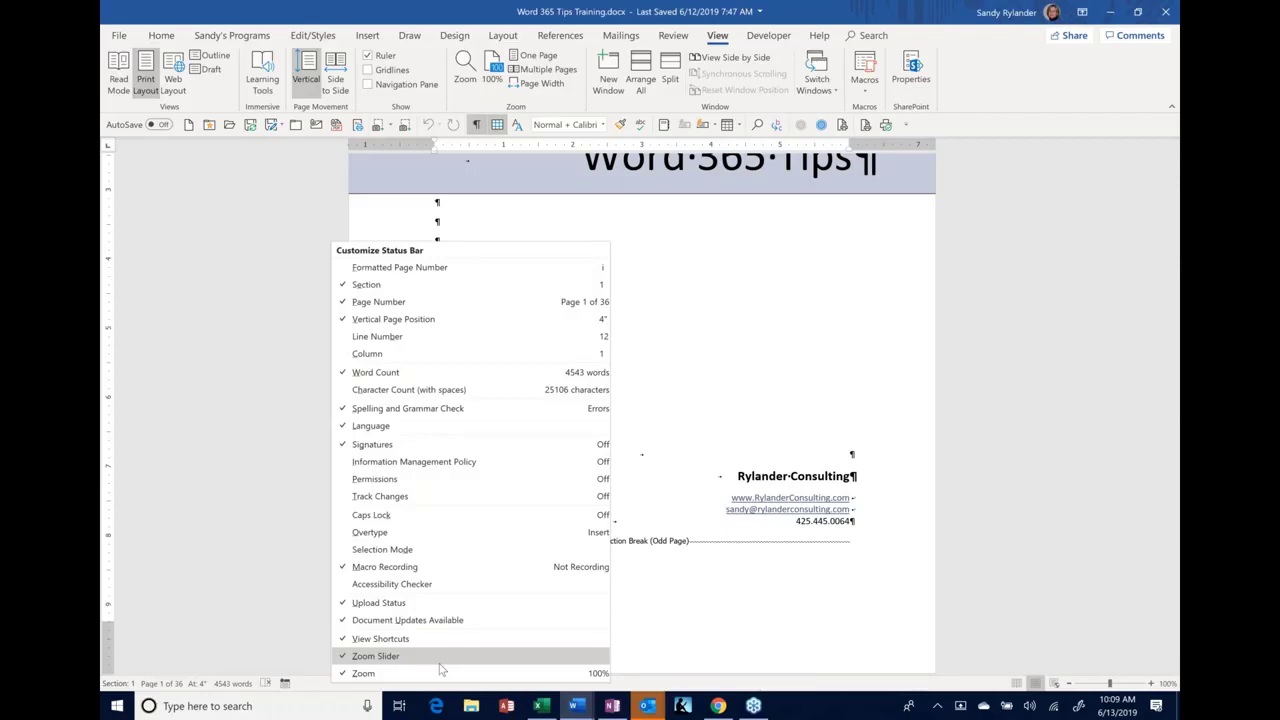
pyautogui.click(680, 631)
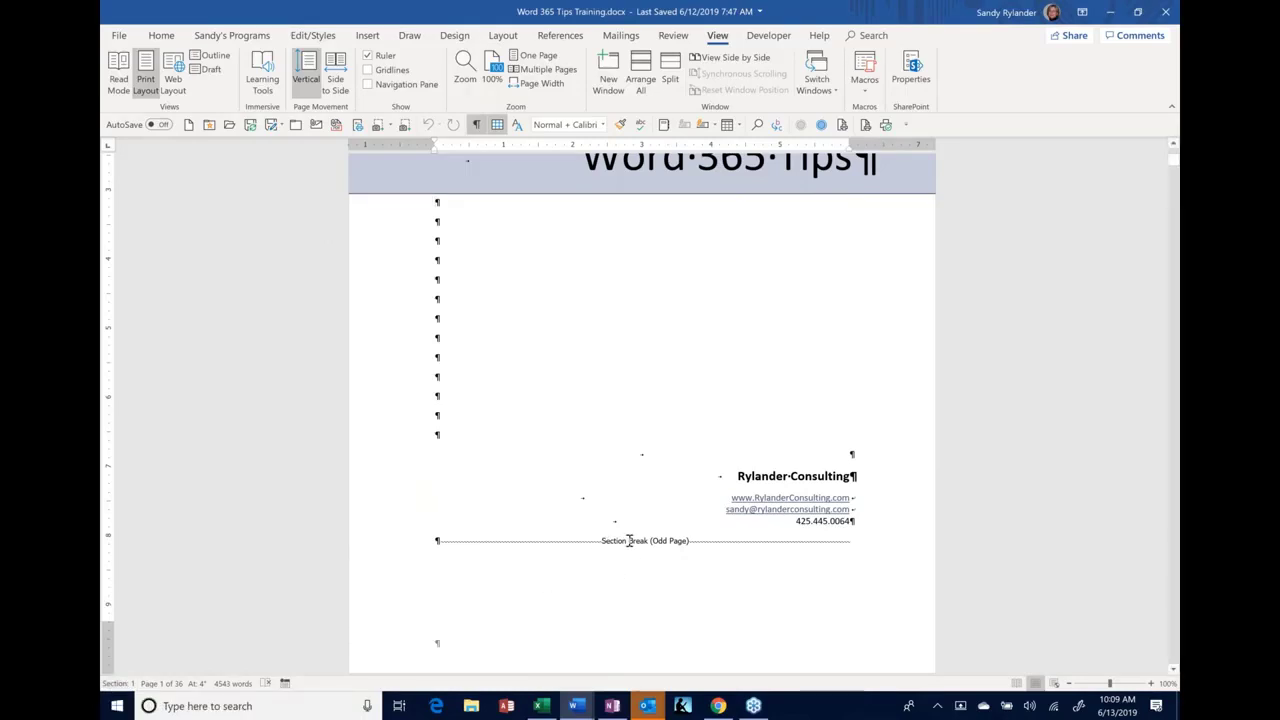
# Place the cursor in the Table of Contents heading in the second section
pyautogui.scroll(-4, 629, 541)
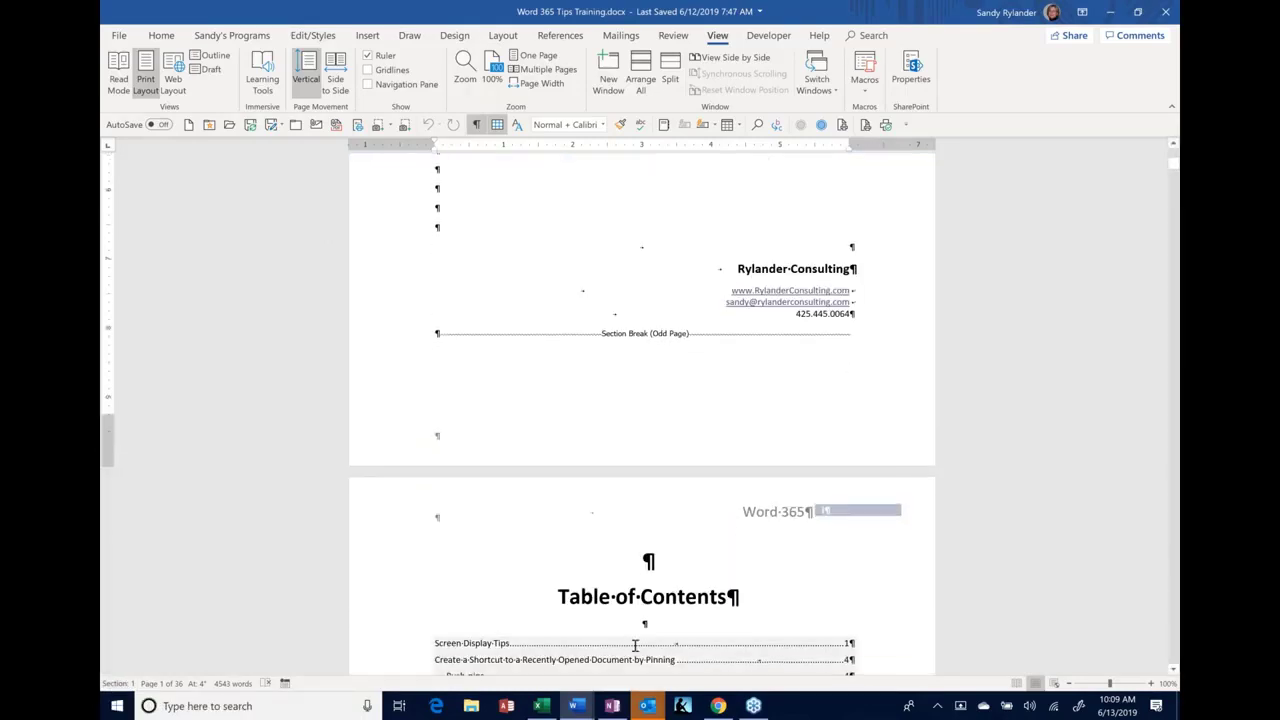
pyautogui.click(627, 596)
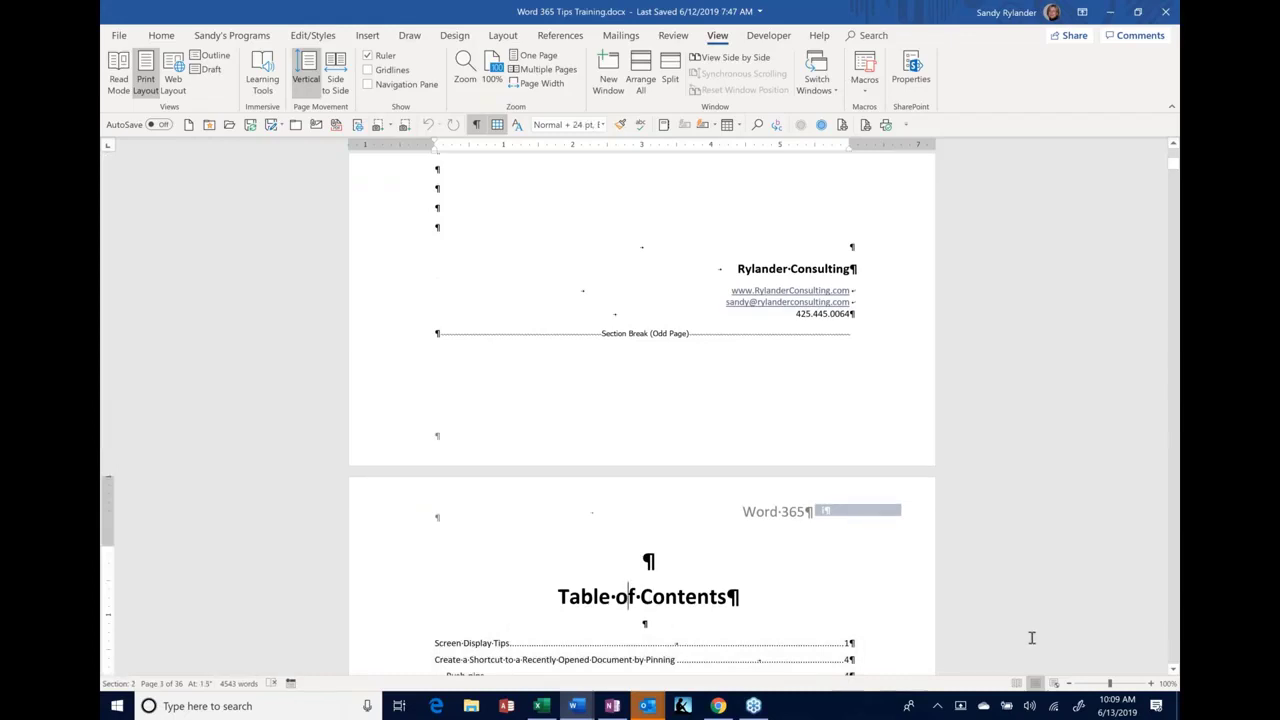
pyautogui.moveTo(540, 706)
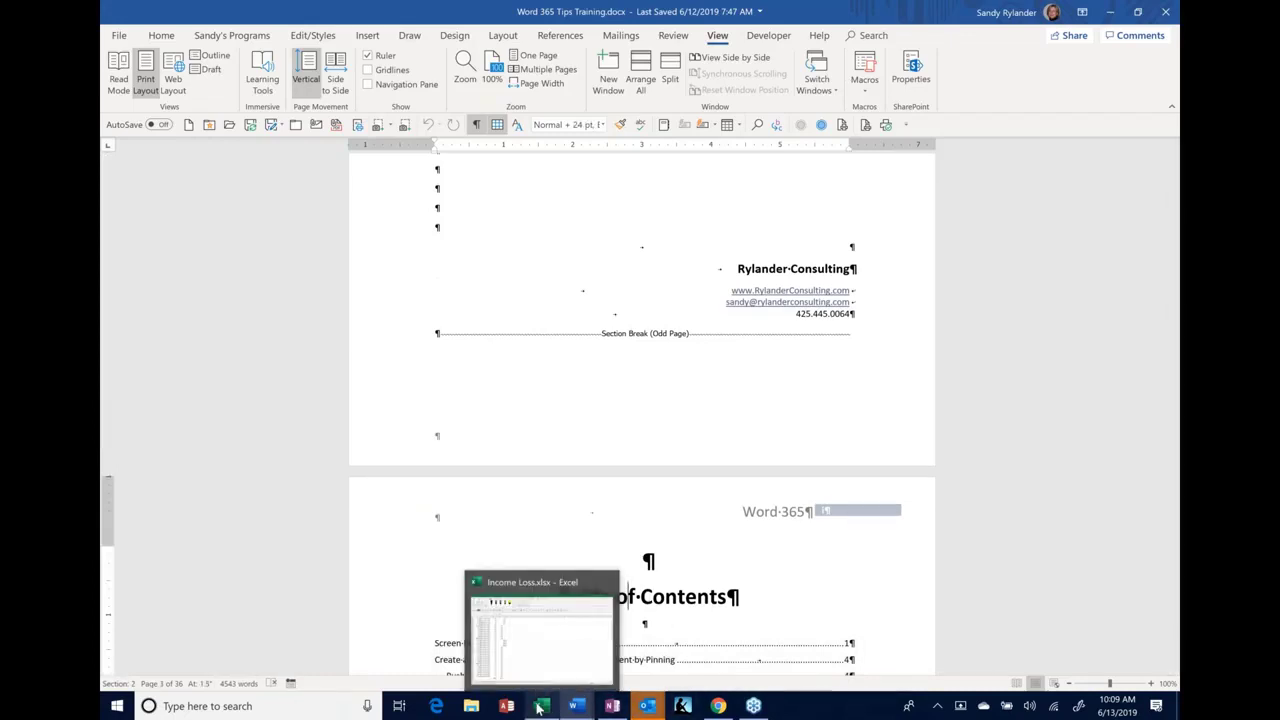
# Examine the Go To, Replace and Find options of Find and Replace, and close the dialog
pyautogui.click(119, 684)
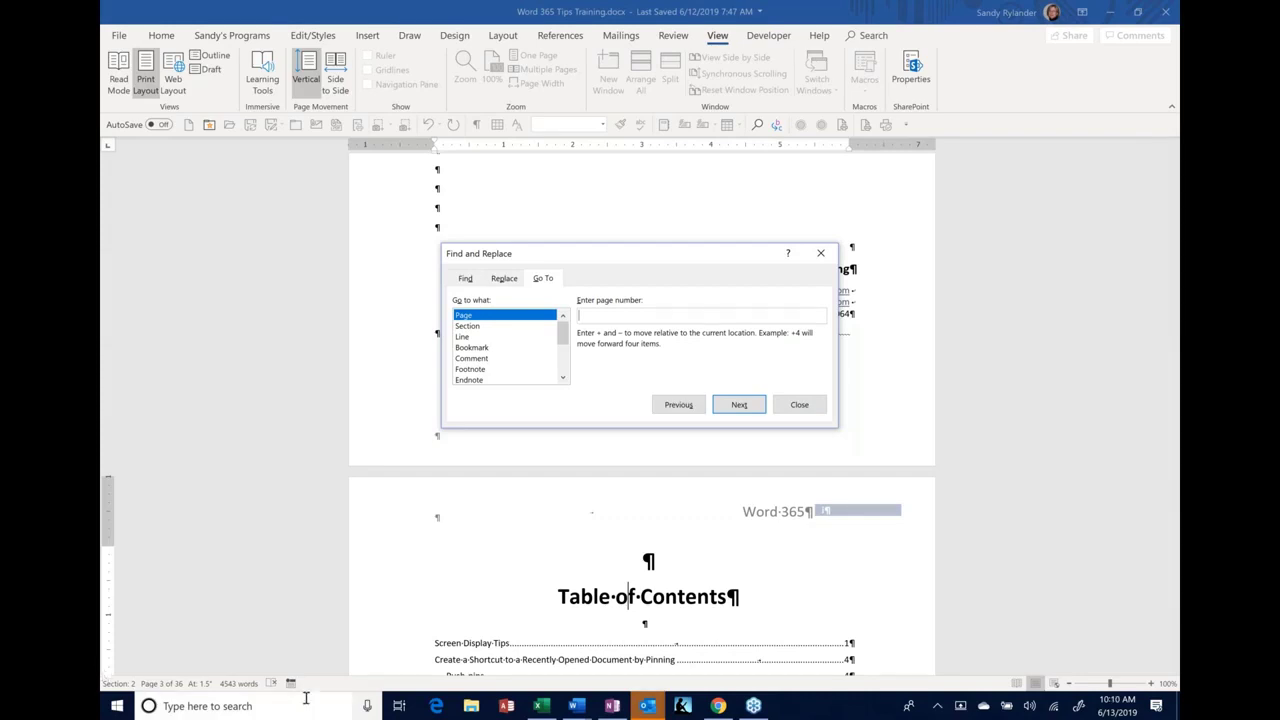
pyautogui.moveTo(563, 338)
pyautogui.mouseDown()
pyautogui.moveTo(555, 376)
pyautogui.moveTo(565, 328)
pyautogui.mouseUp()
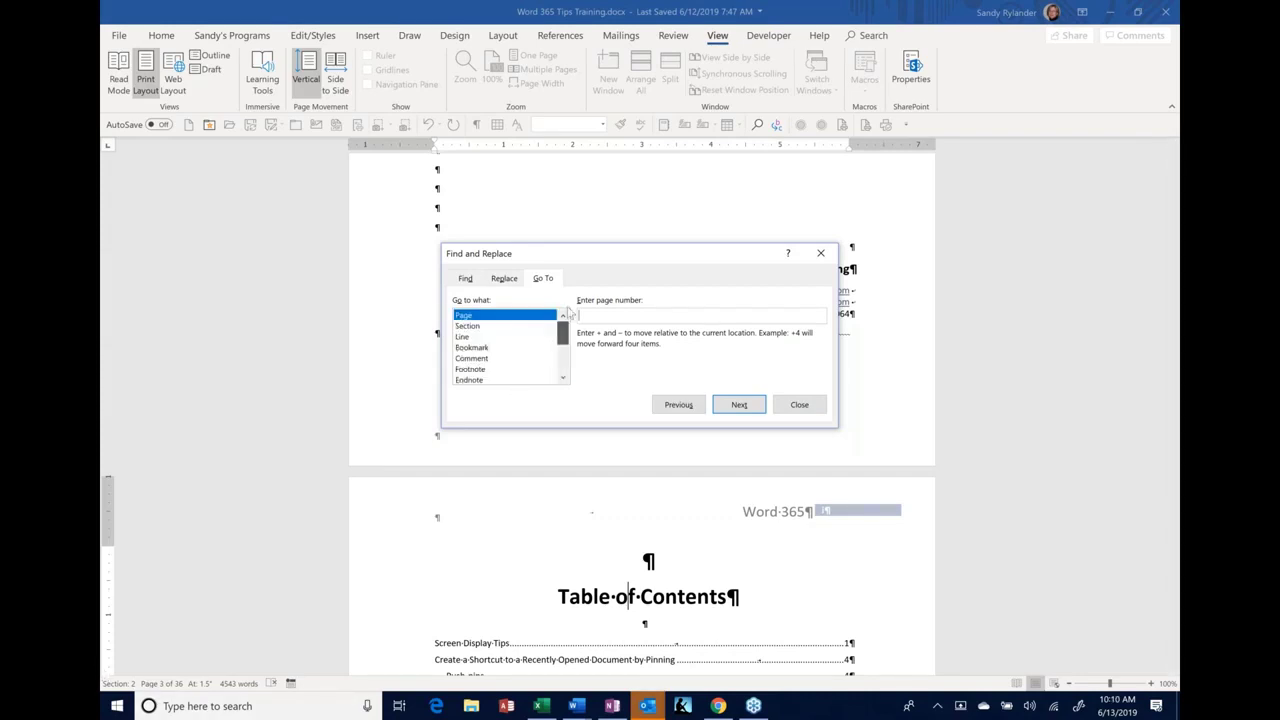
pyautogui.click(505, 280)
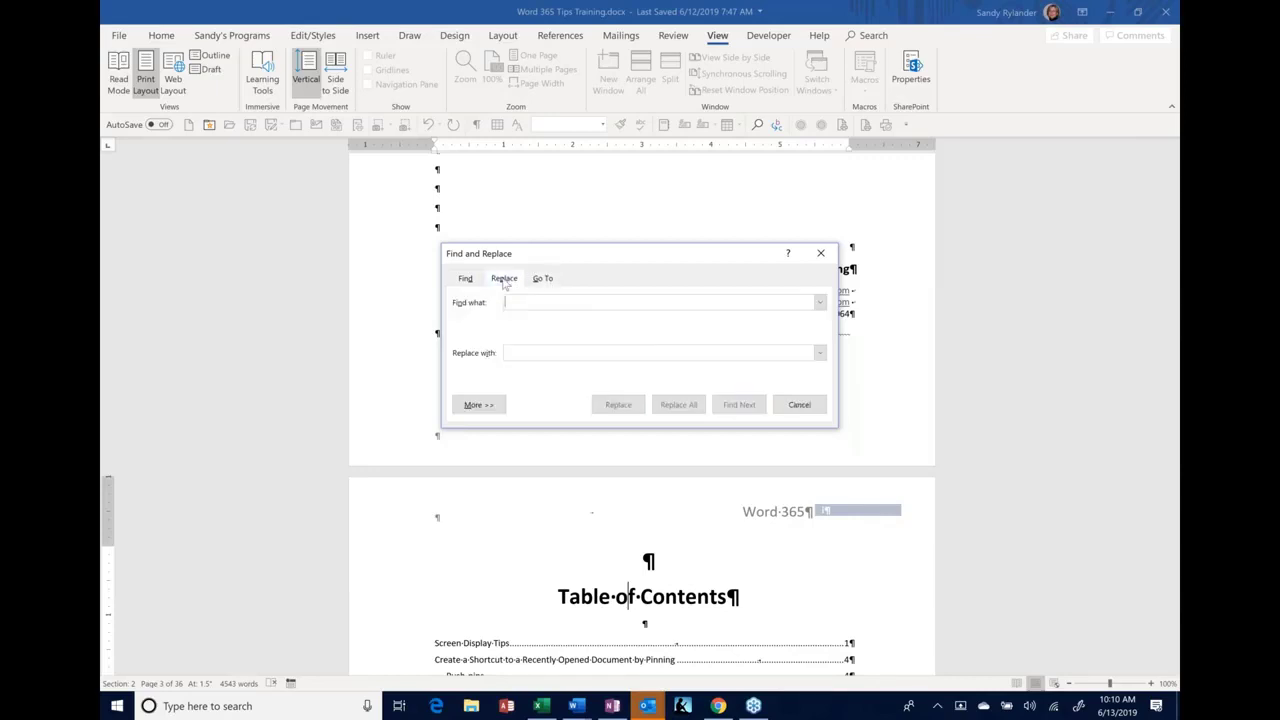
pyautogui.click(470, 281)
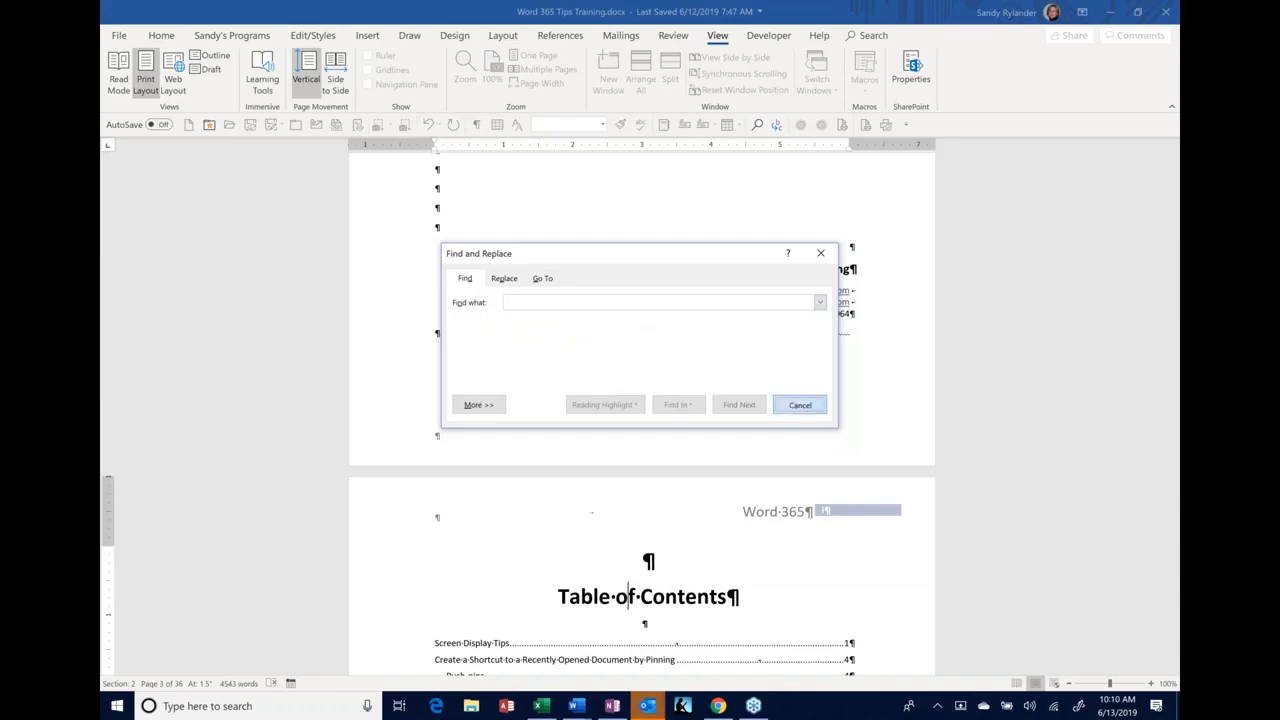
pyautogui.click(800, 405)
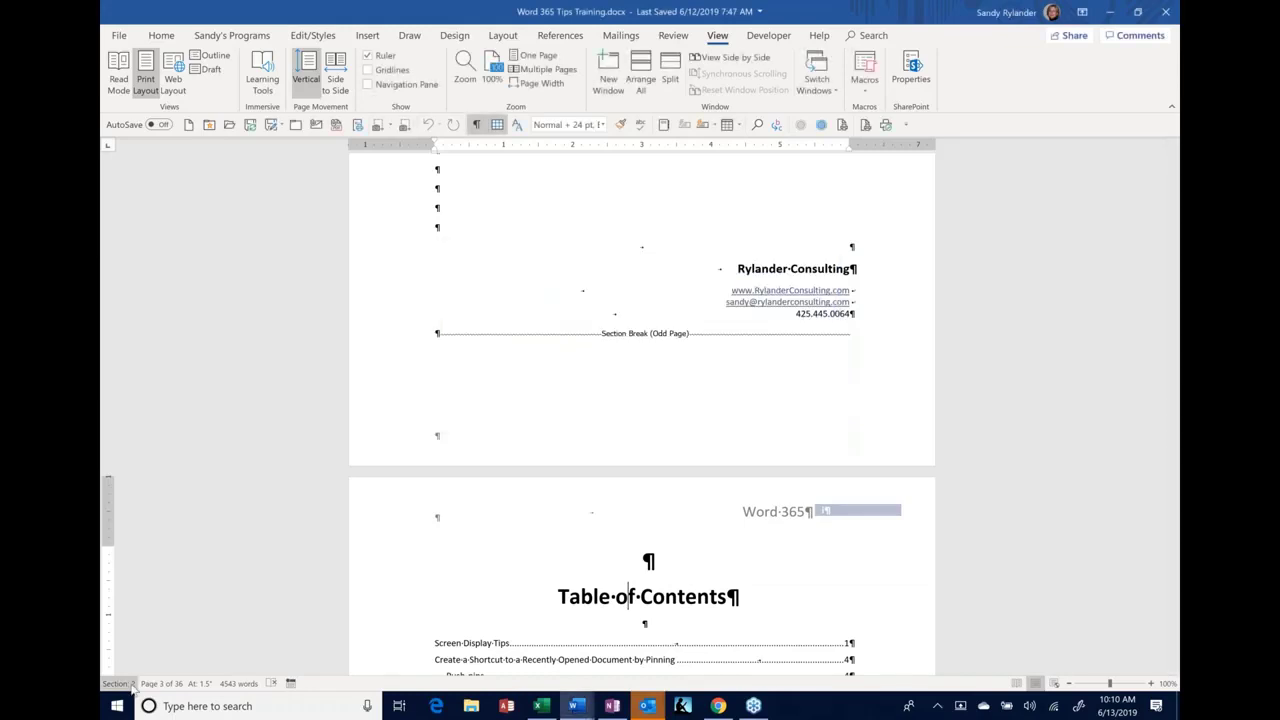
pyautogui.hotkey('ctrl', 'g')
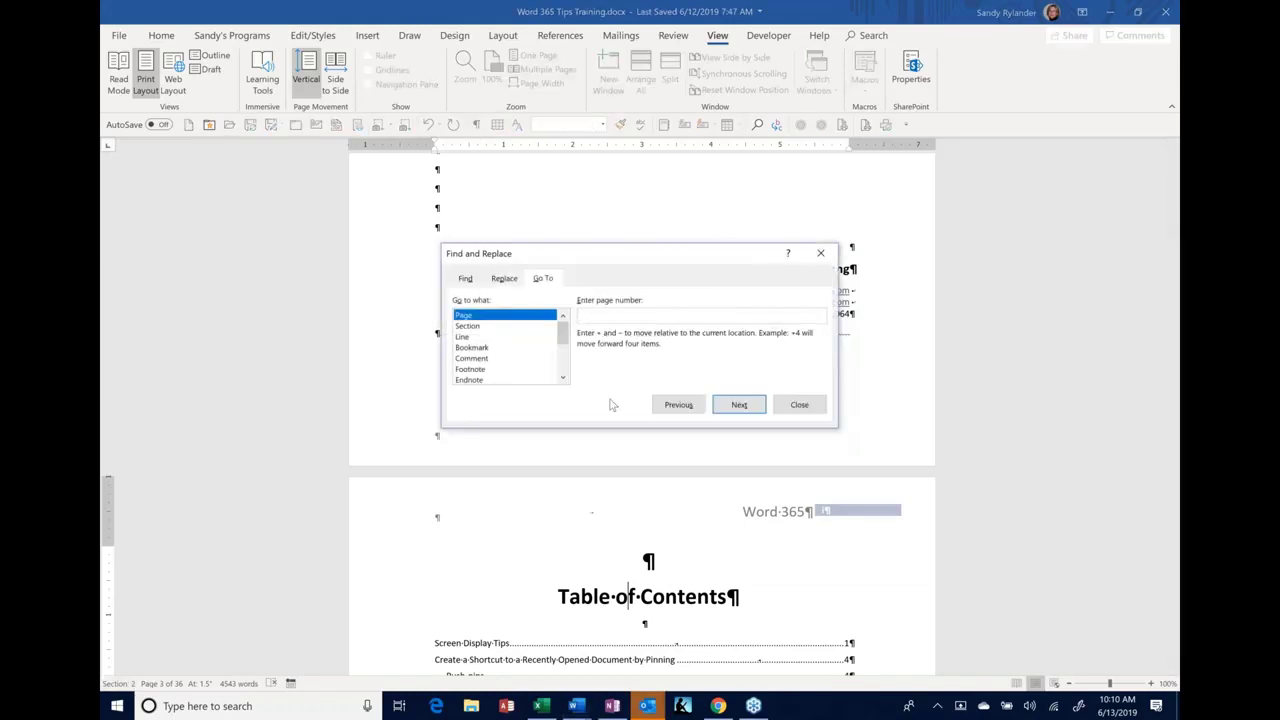
pyautogui.click(805, 405)
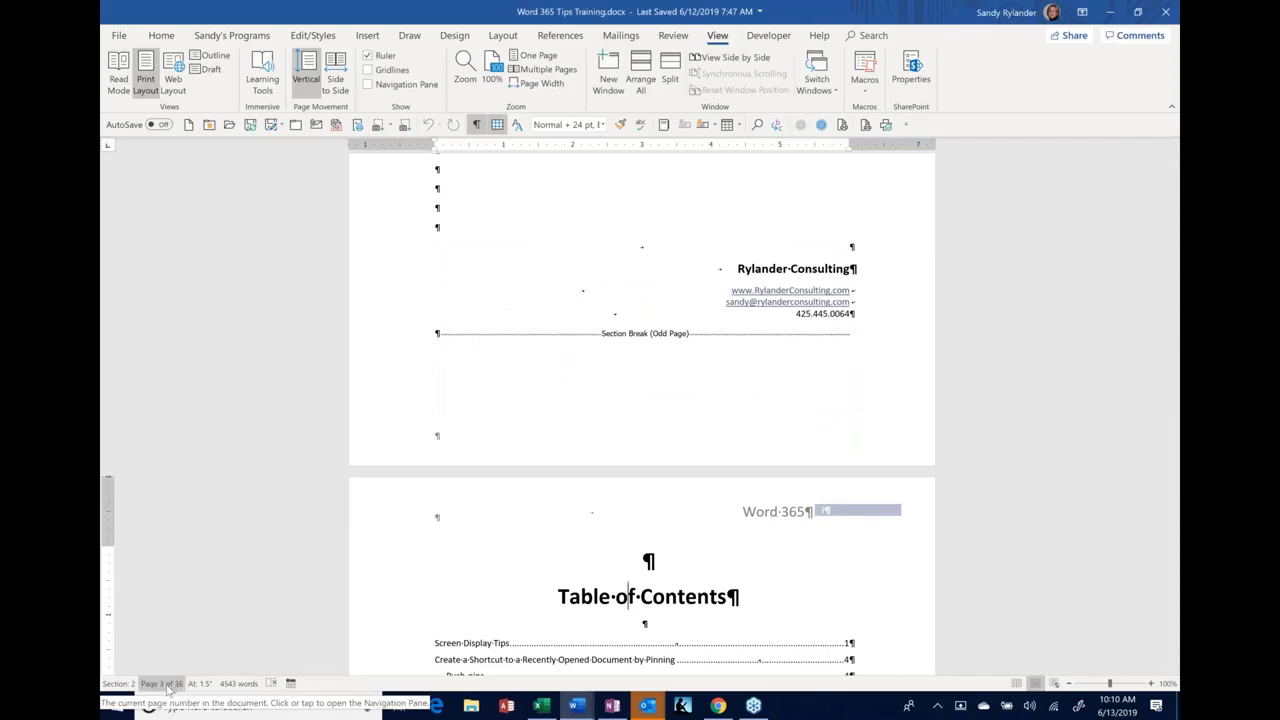
# Show the document's page thumbnails in the Navigation pane and go to the page numbered 3
pyautogui.click(163, 684)
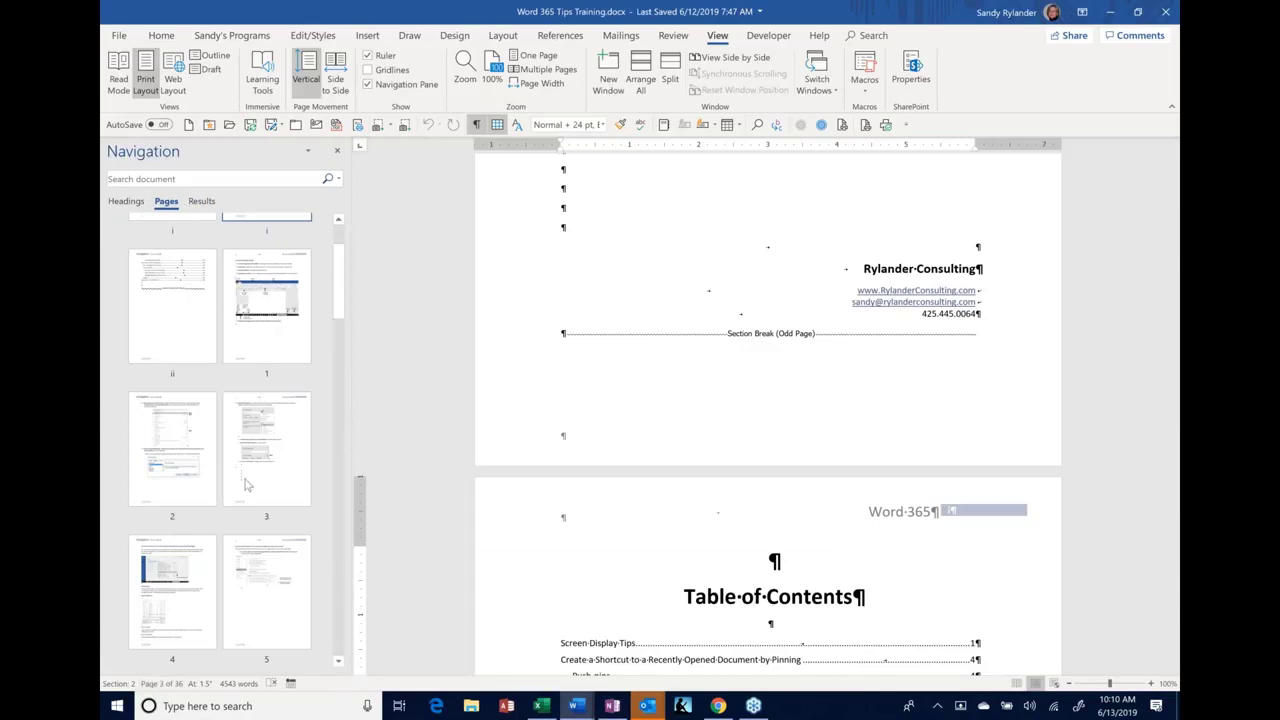
pyautogui.scroll(-5, 262, 440)
pyautogui.click(262, 440)
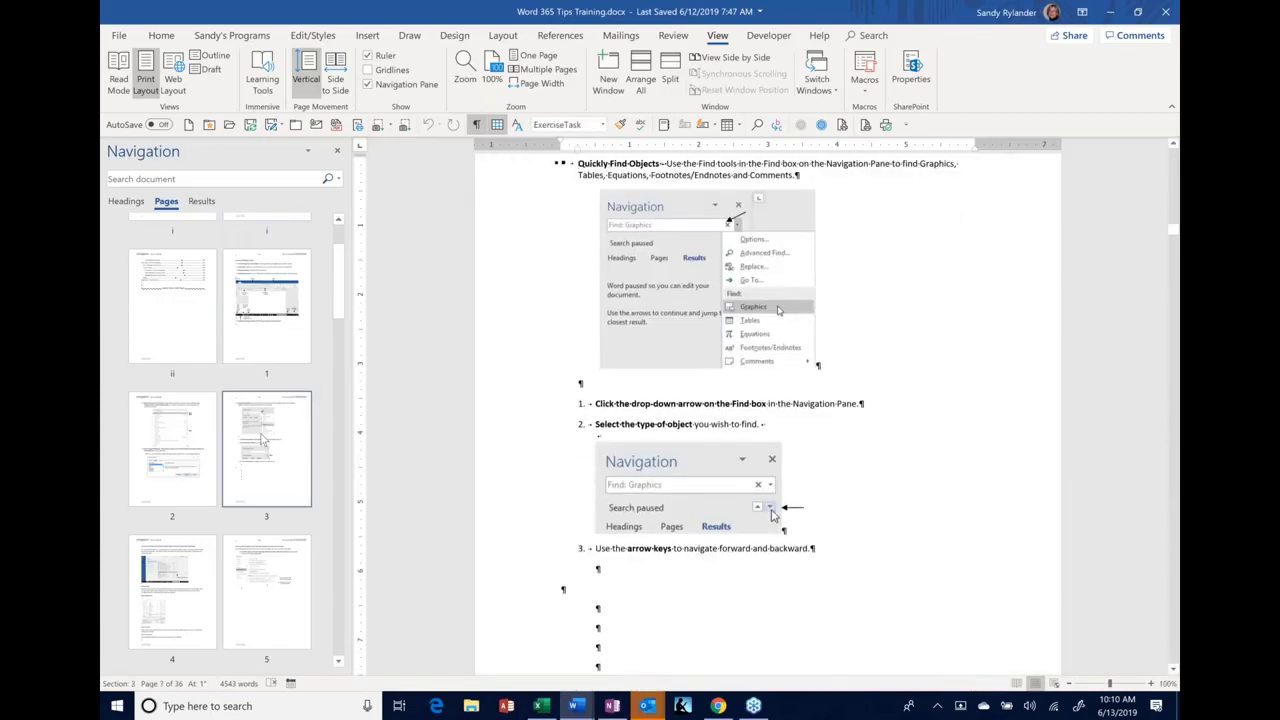
# Search the document for "navigation", go to the match about the X in the pane's corner, and place the cursor in the Move and Copy heading
pyautogui.click(203, 202)
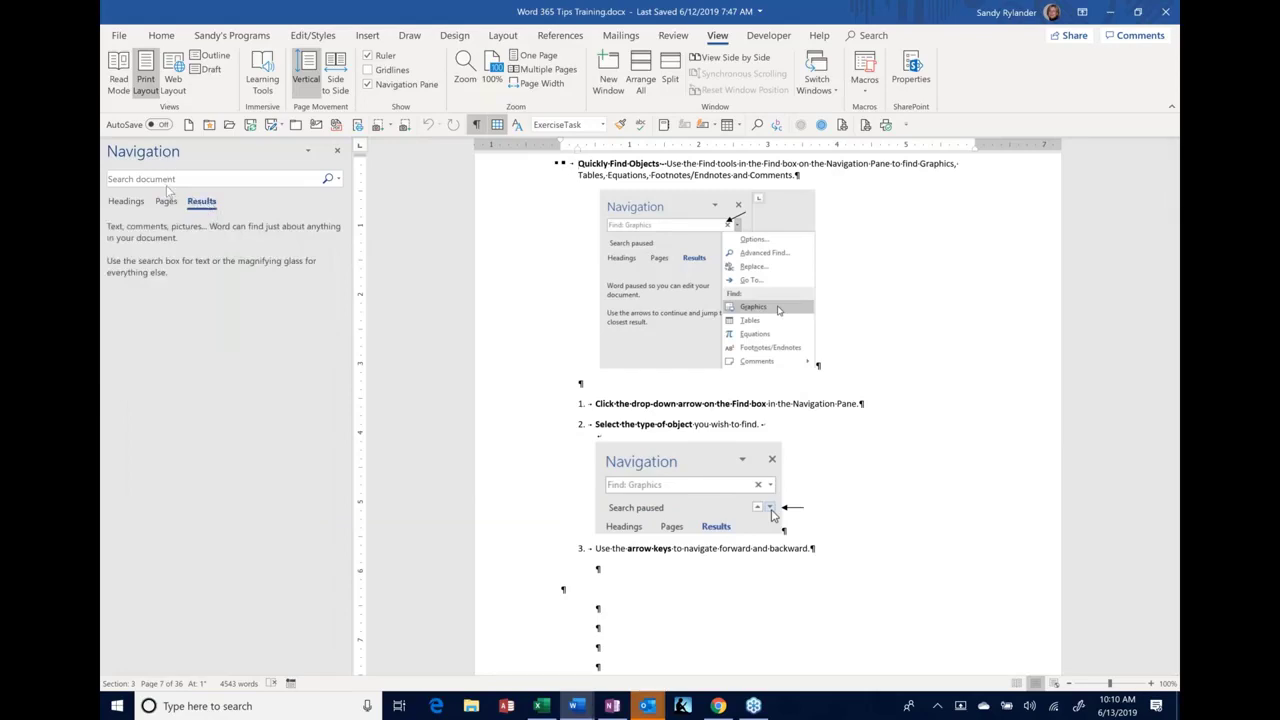
pyautogui.click(170, 178)
pyautogui.write('navigation')
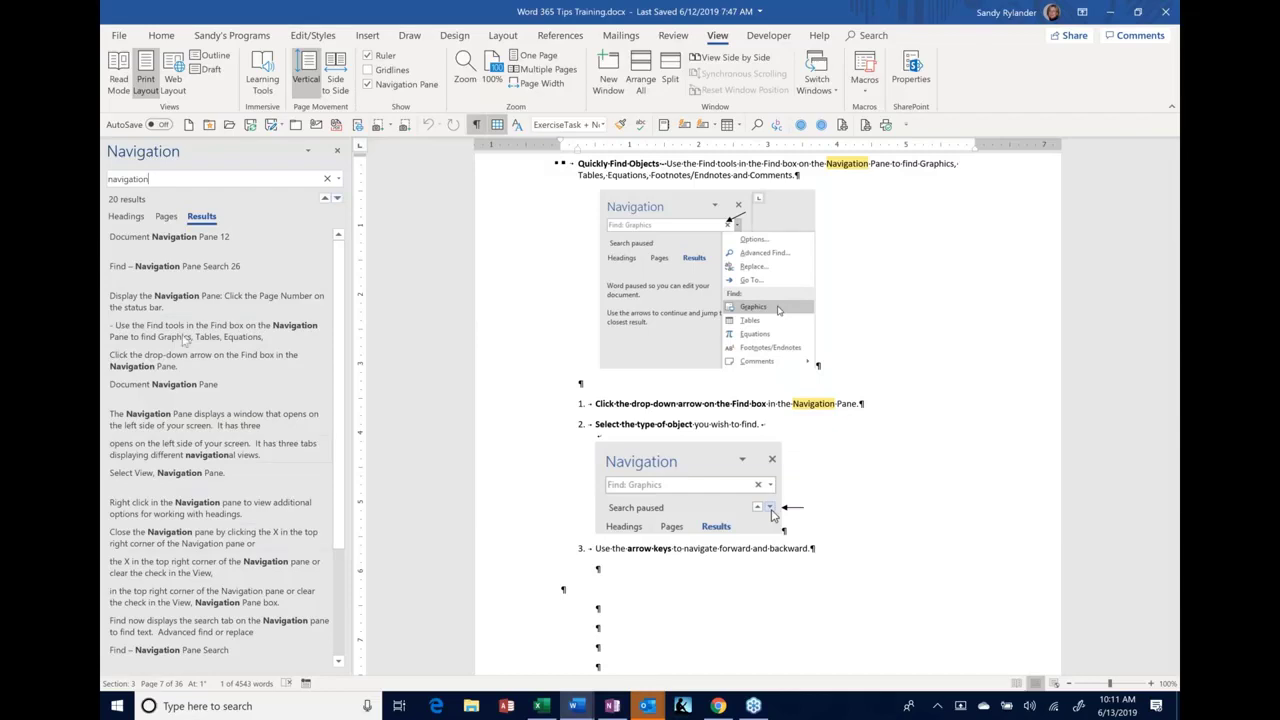
pyautogui.click(155, 572)
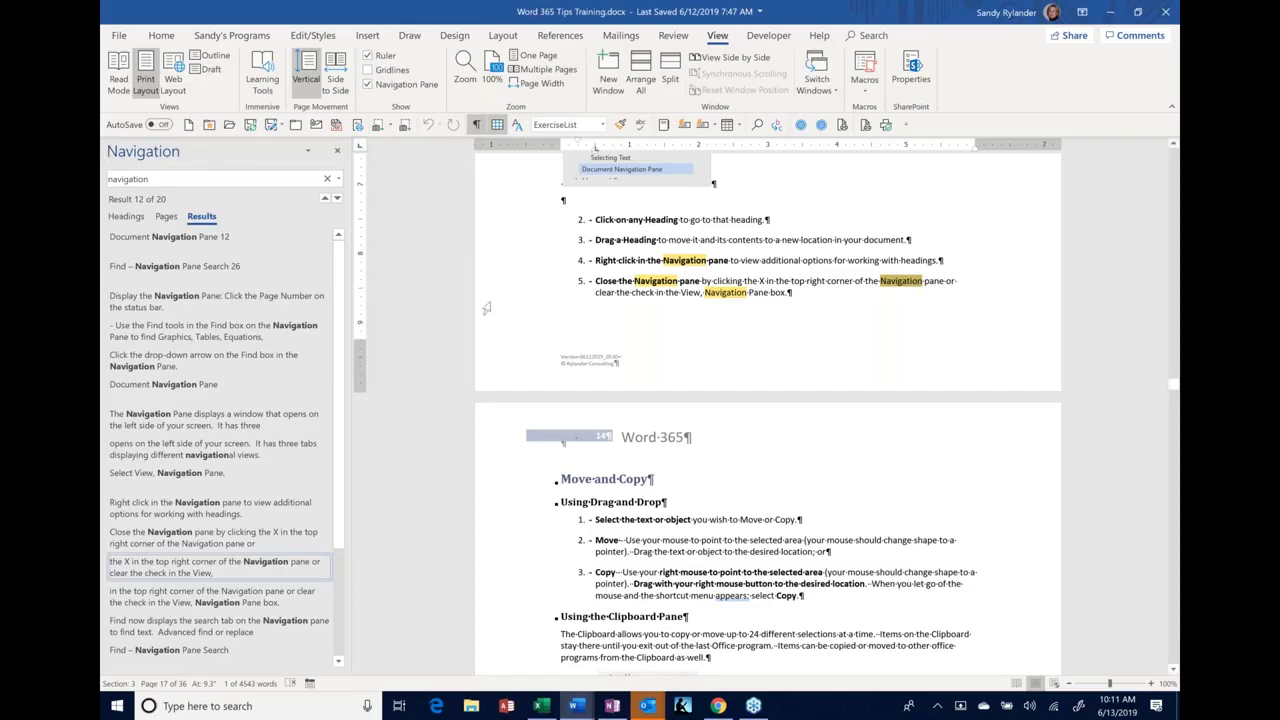
pyautogui.click(566, 481)
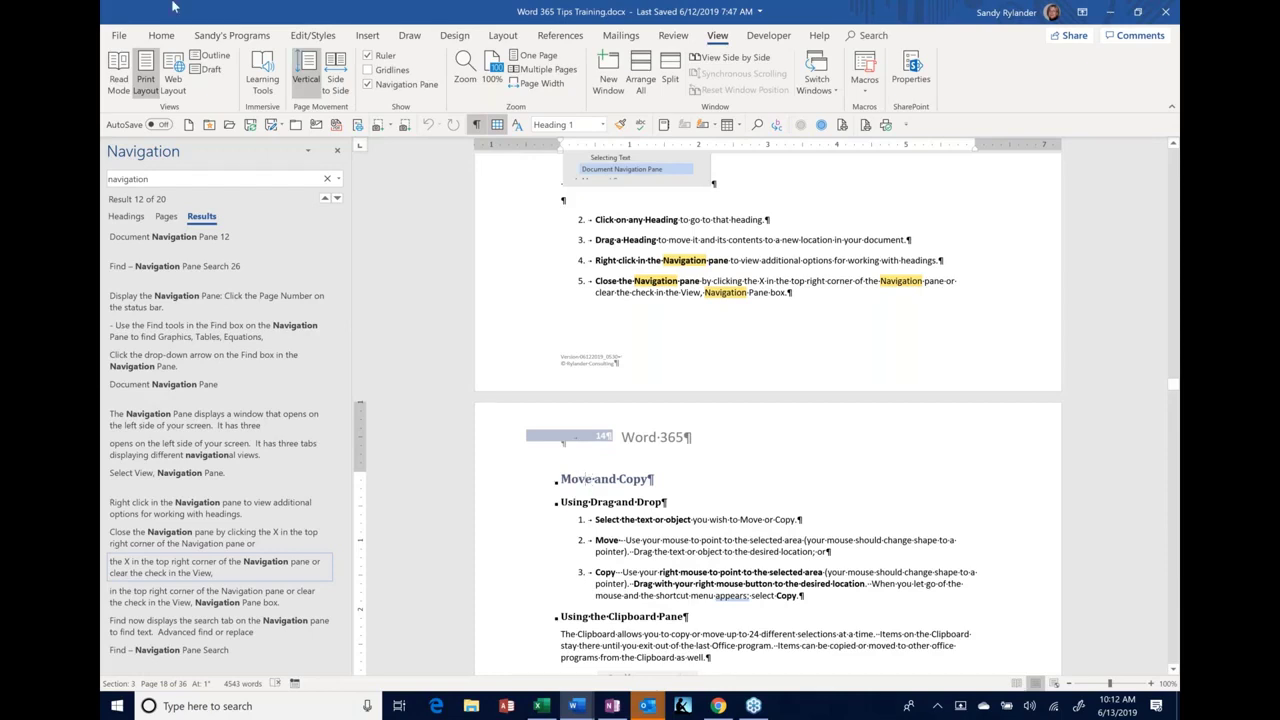
# Show the document's headings in the Navigation pane and go to The Quick Access Toolbar and Editing a Document headings
pyautogui.click(161, 35)
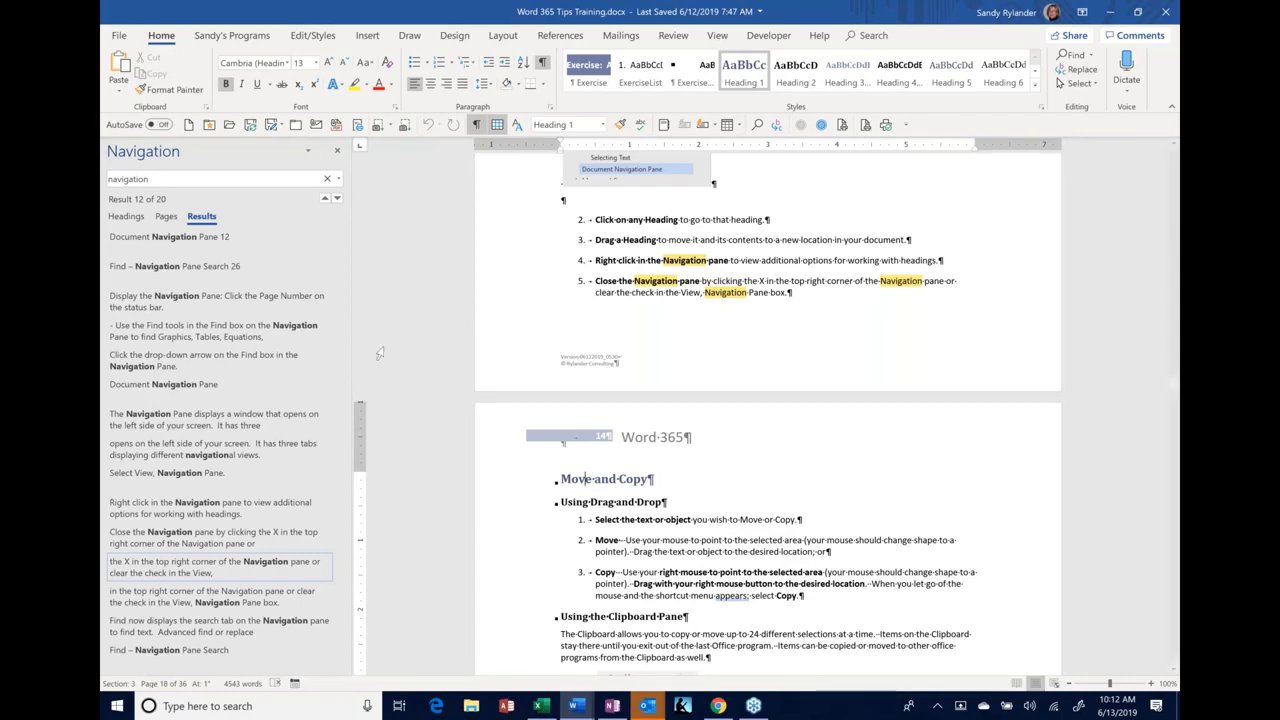
pyautogui.moveTo(605, 487)
pyautogui.click(128, 217)
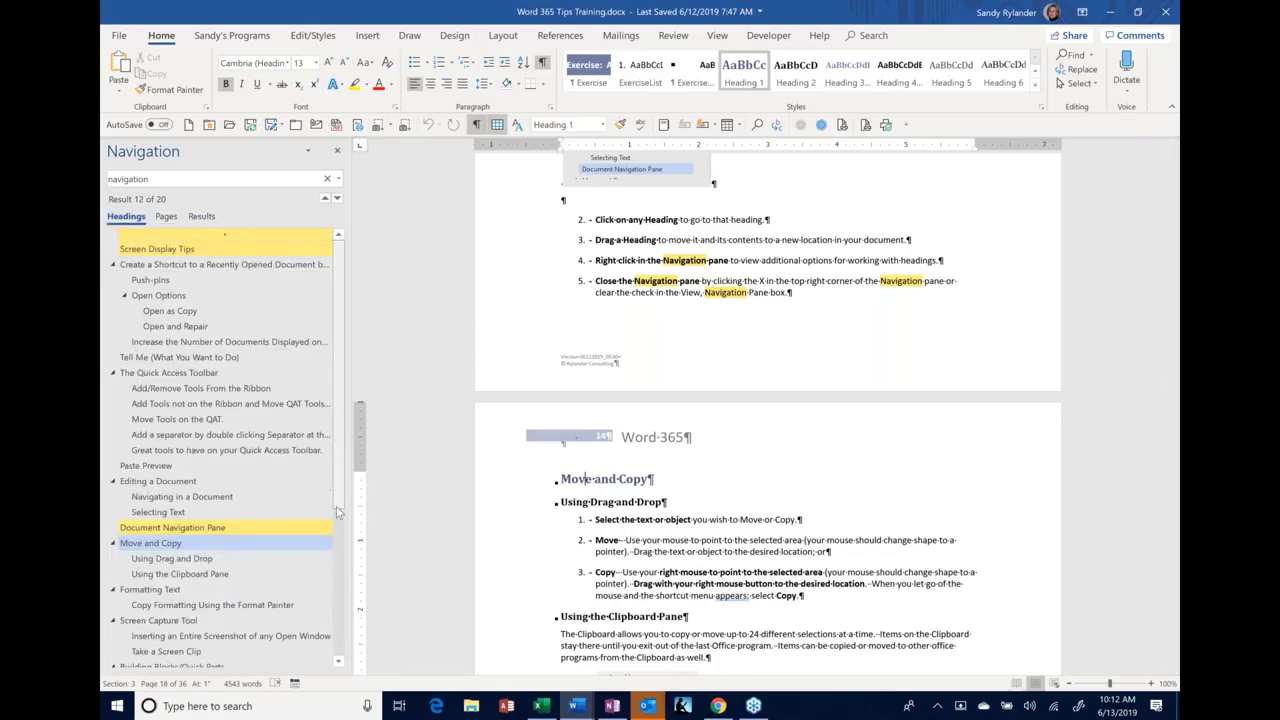
pyautogui.scroll(-1, 336, 506)
pyautogui.moveTo(336, 522)
pyautogui.mouseDown()
pyautogui.moveTo(336, 590)
pyautogui.moveTo(348, 500)
pyautogui.mouseUp()
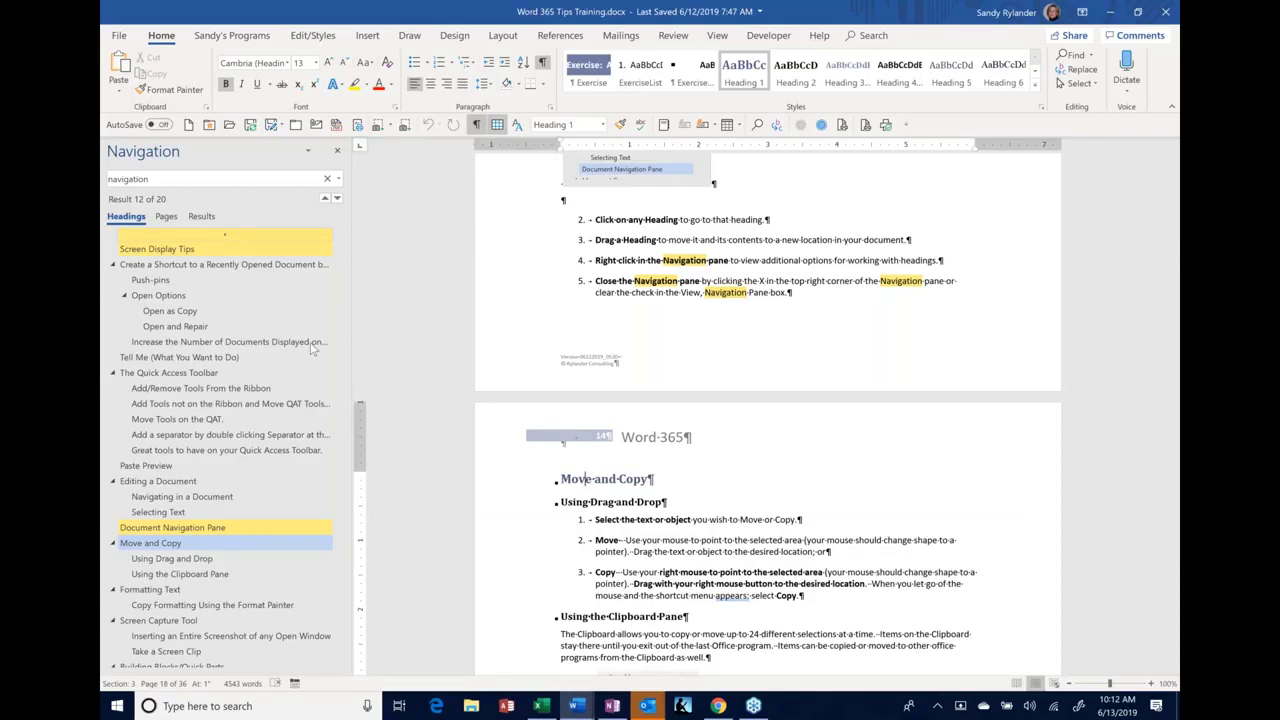
pyautogui.click(162, 373)
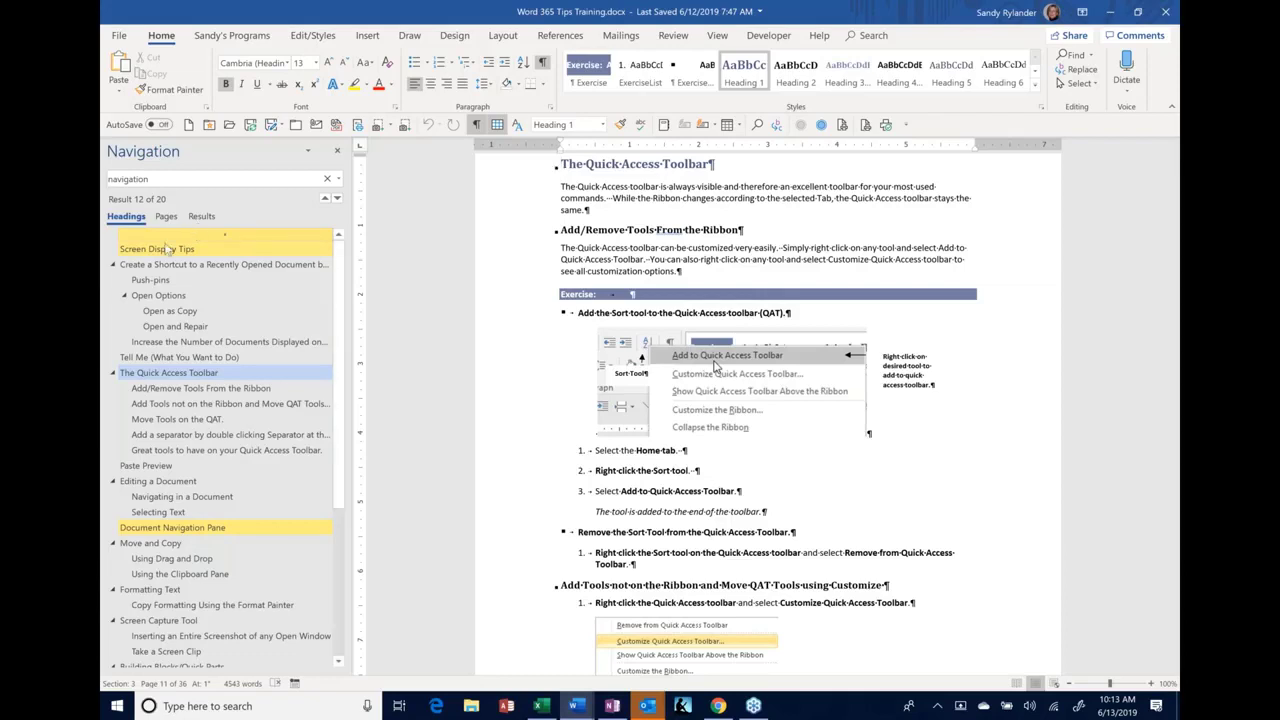
pyautogui.click(158, 481)
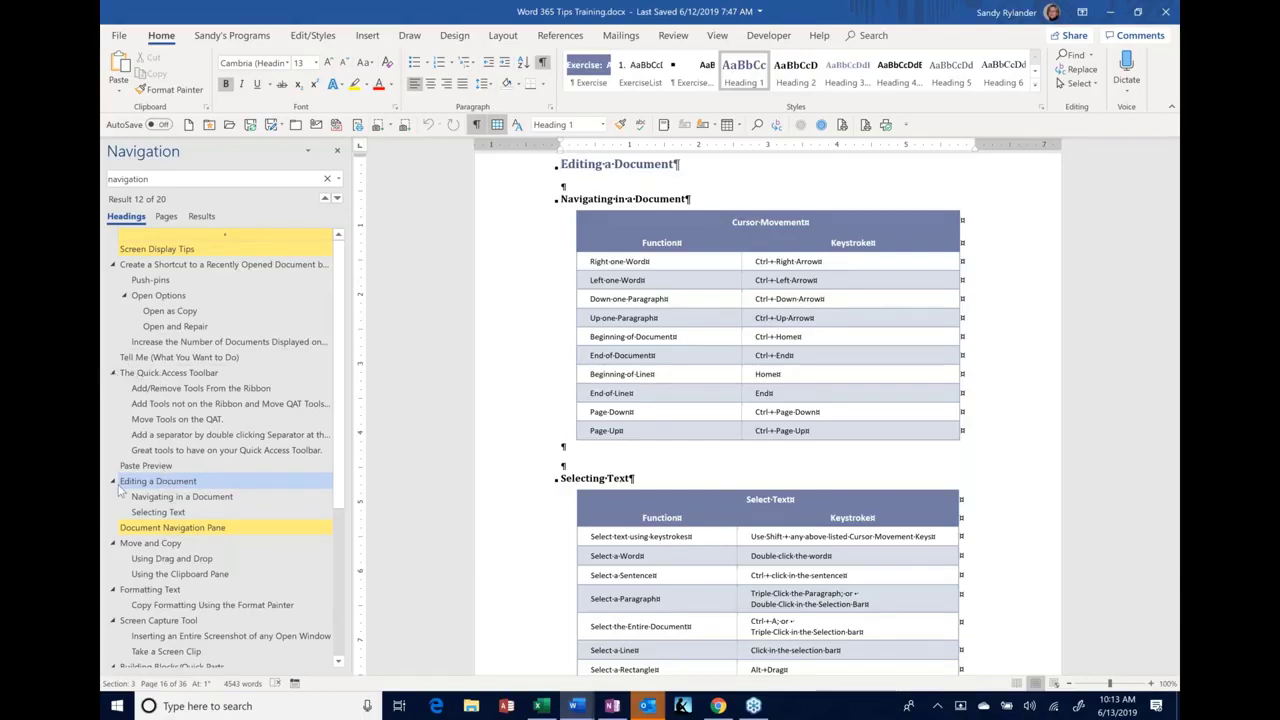
# Move the collapsed Quick Access Toolbar section below Document Navigation Pane, and its Add/Remove Tools subheading below Add Tools not on the Ribbon
pyautogui.click(113, 373)
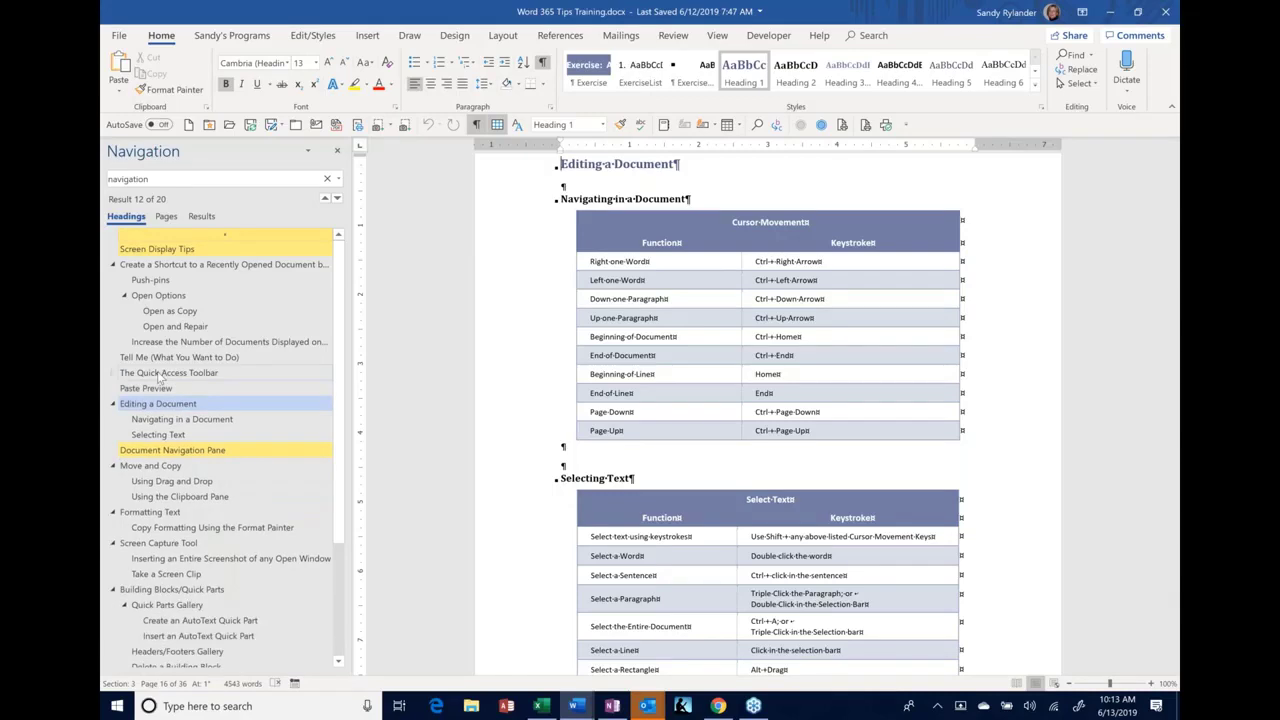
pyautogui.moveTo(158, 376); pyautogui.dragTo(147, 465)
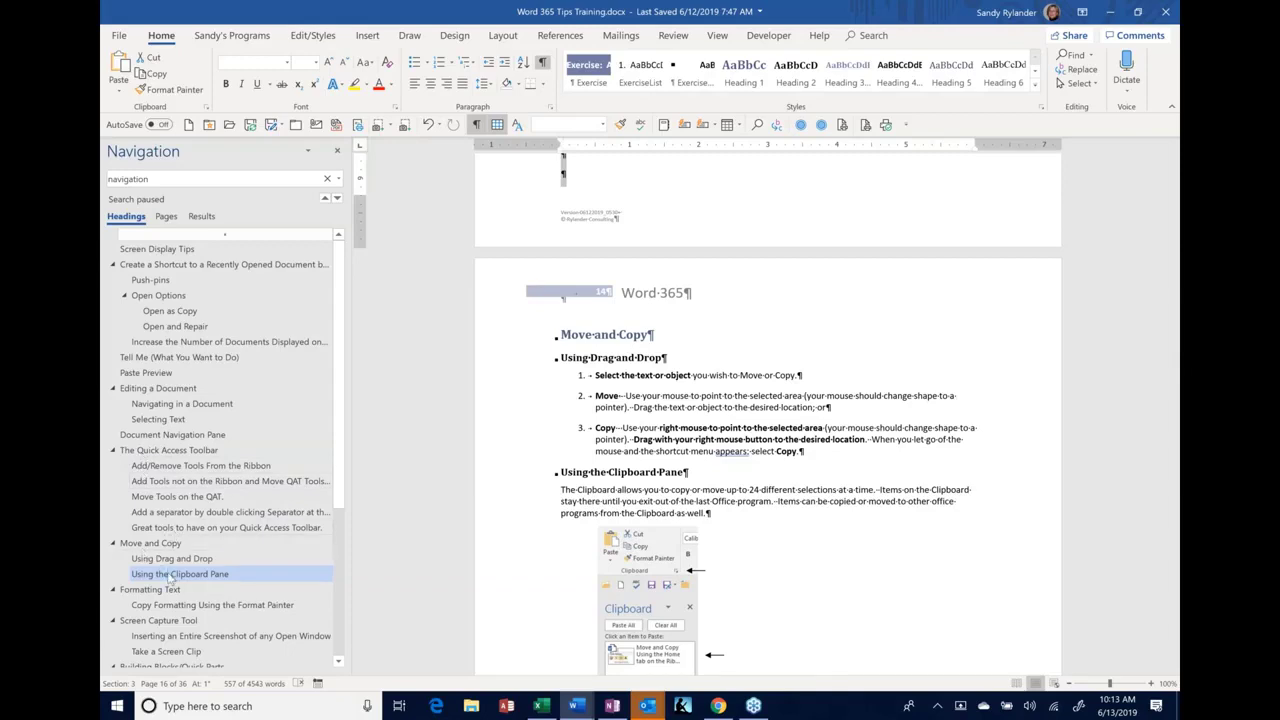
pyautogui.click(172, 467)
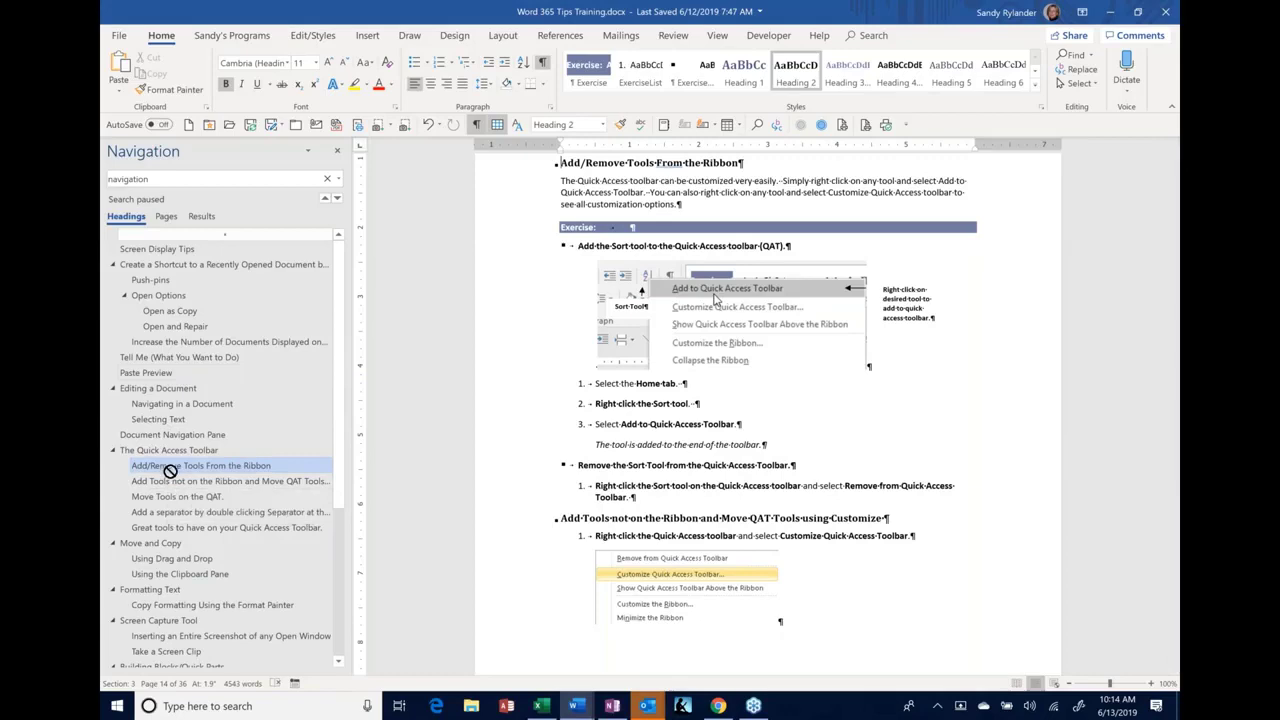
pyautogui.moveTo(172, 468); pyautogui.dragTo(175, 490)
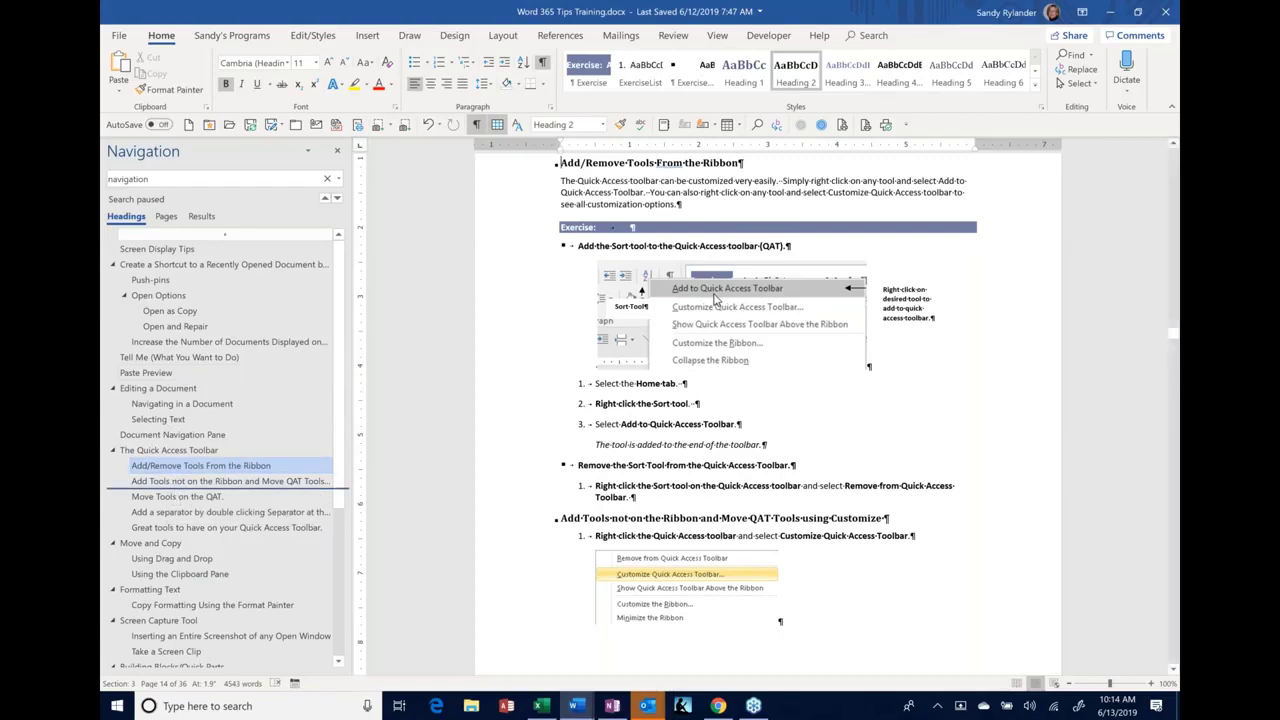
pyautogui.moveTo(715, 298); pyautogui.dragTo(715, 298)
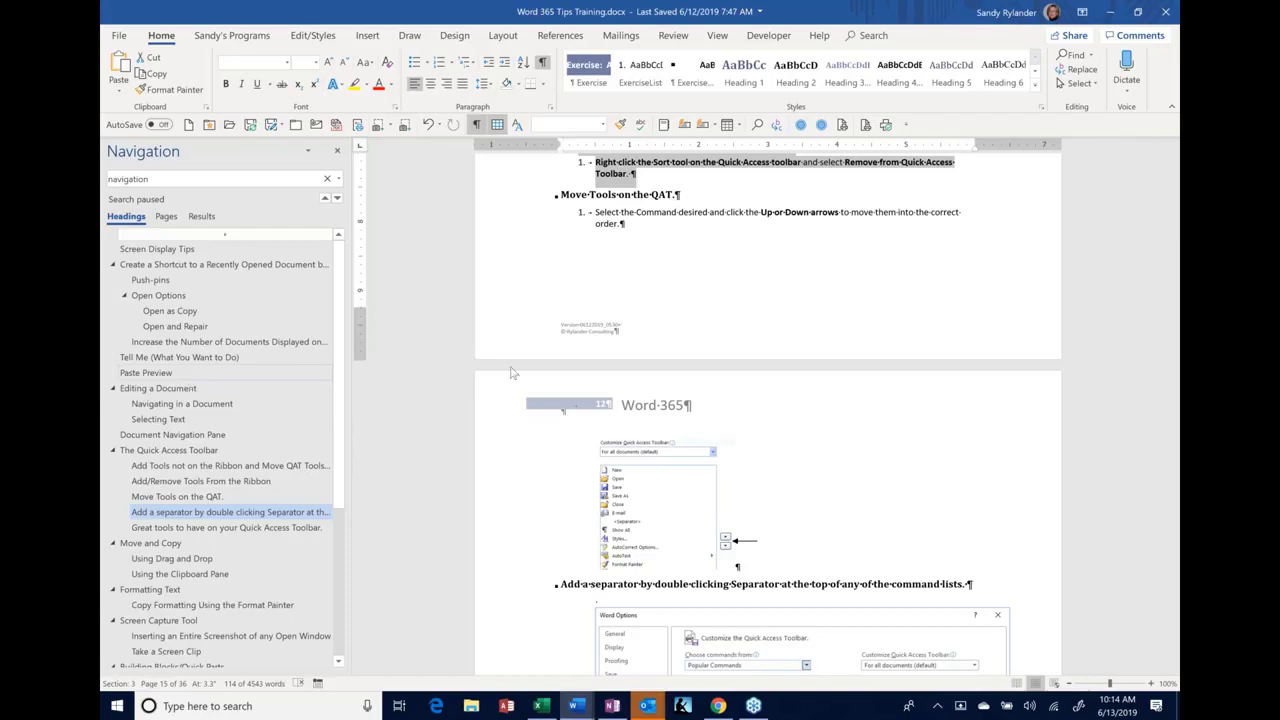
# Undo the two heading moves made in the Navigation pane
pyautogui.scroll(5, 514, 366)
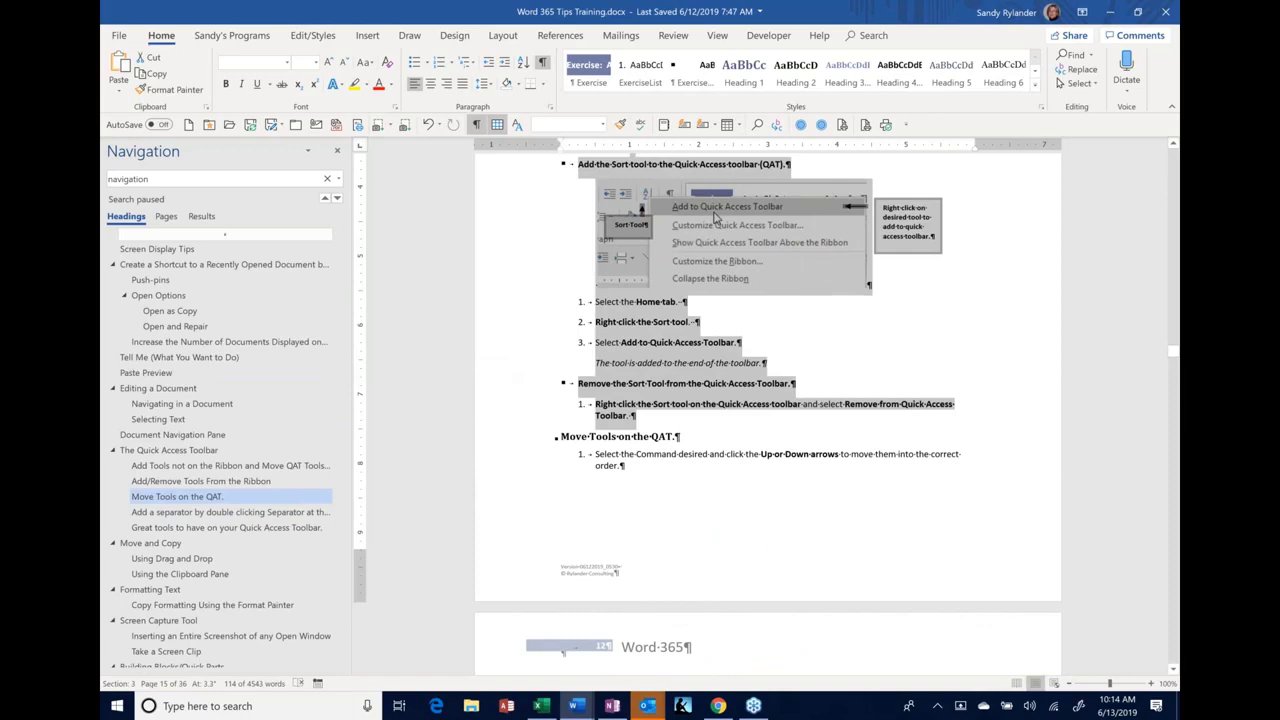
pyautogui.scroll(4, 767, 400)
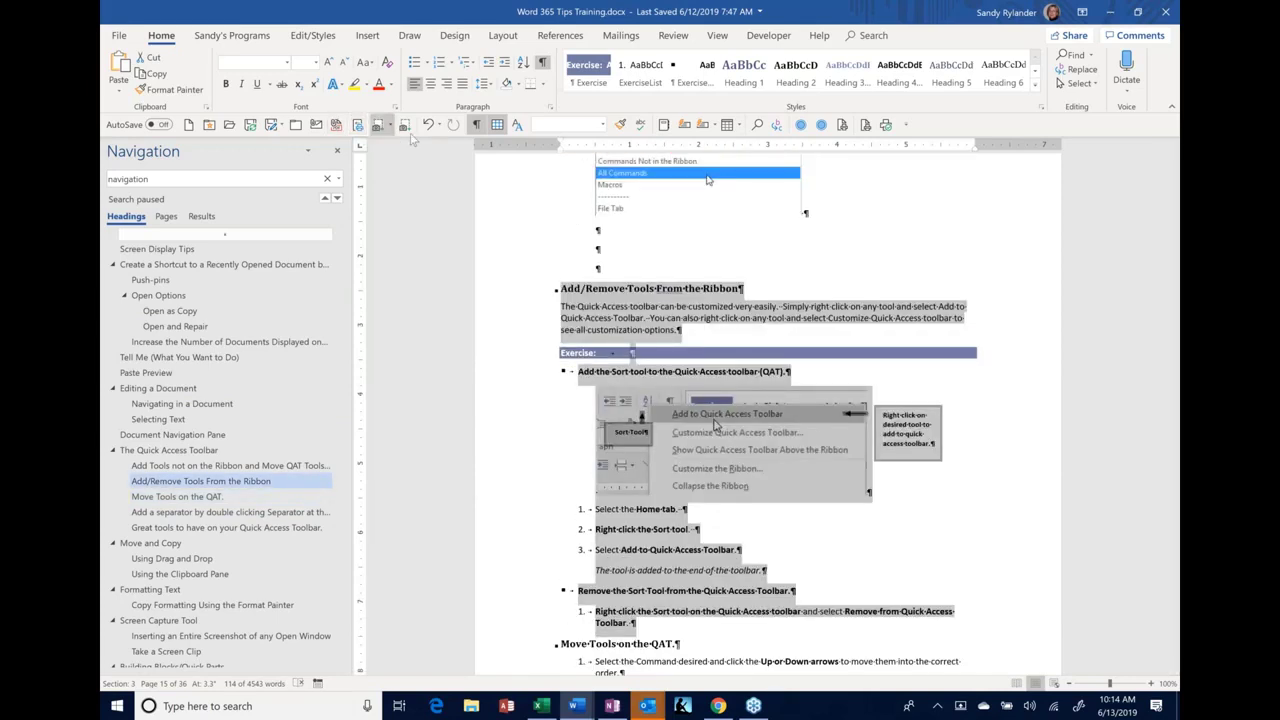
pyautogui.click(428, 125)
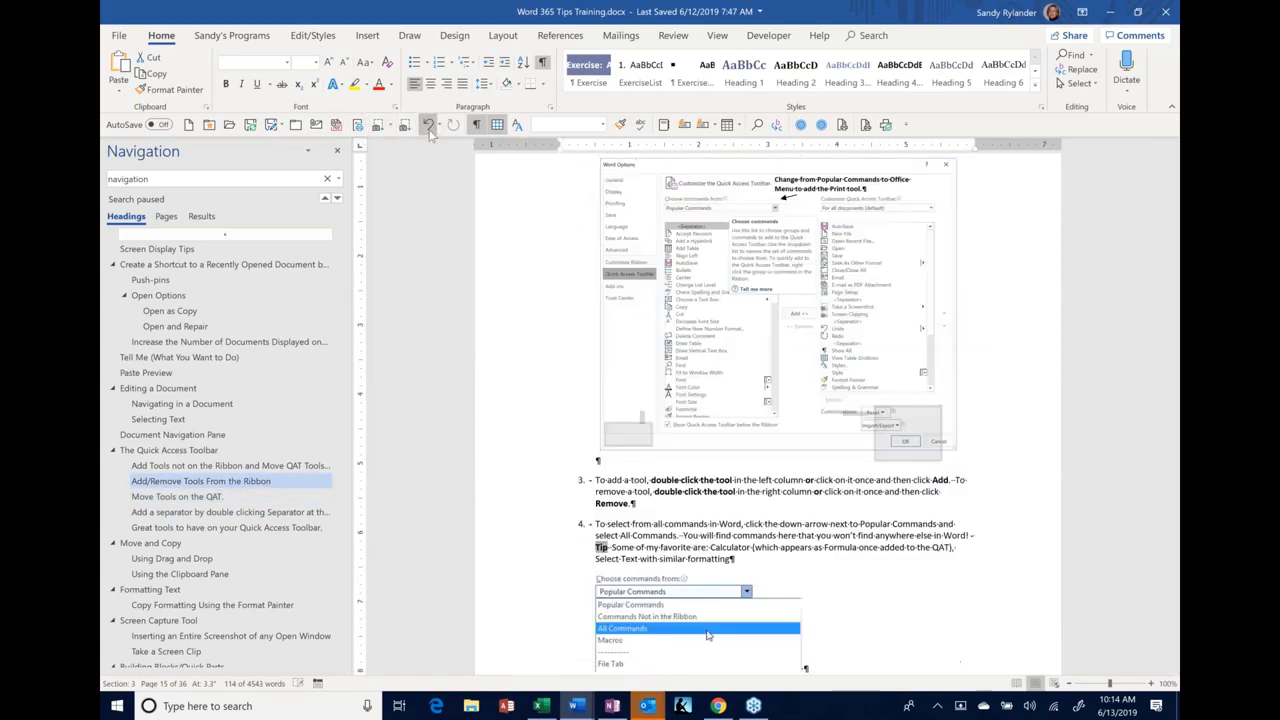
pyautogui.click(428, 125)
pyautogui.click(428, 125)
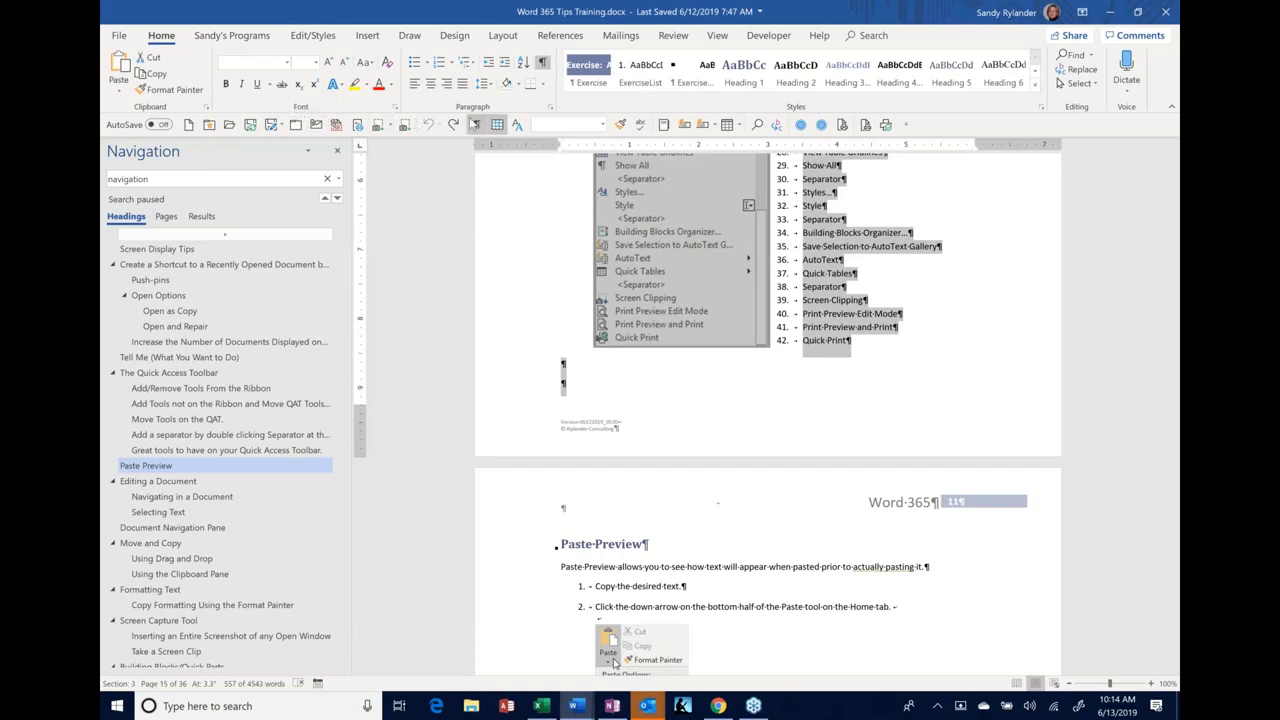
# Examine the Paragraph settings including Line and Page Breaks, and the Font settings, closing both dialogs without changes
pyautogui.click(550, 106)
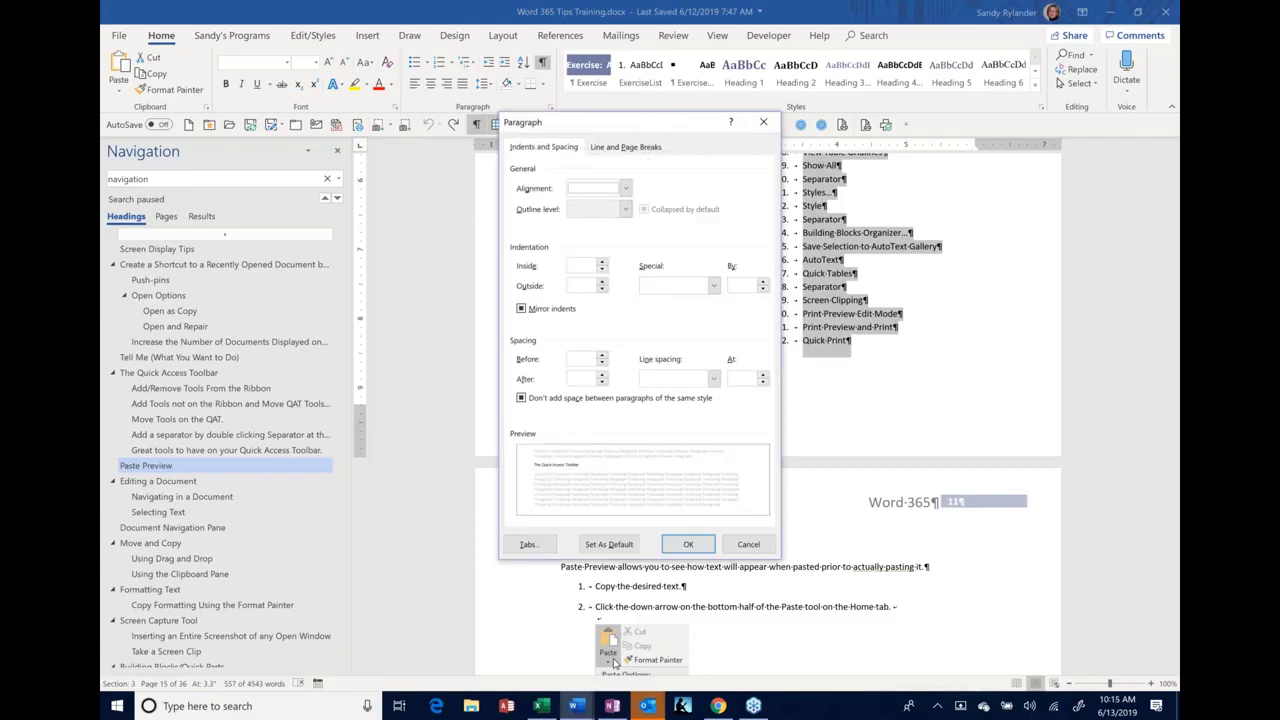
pyautogui.click(625, 147)
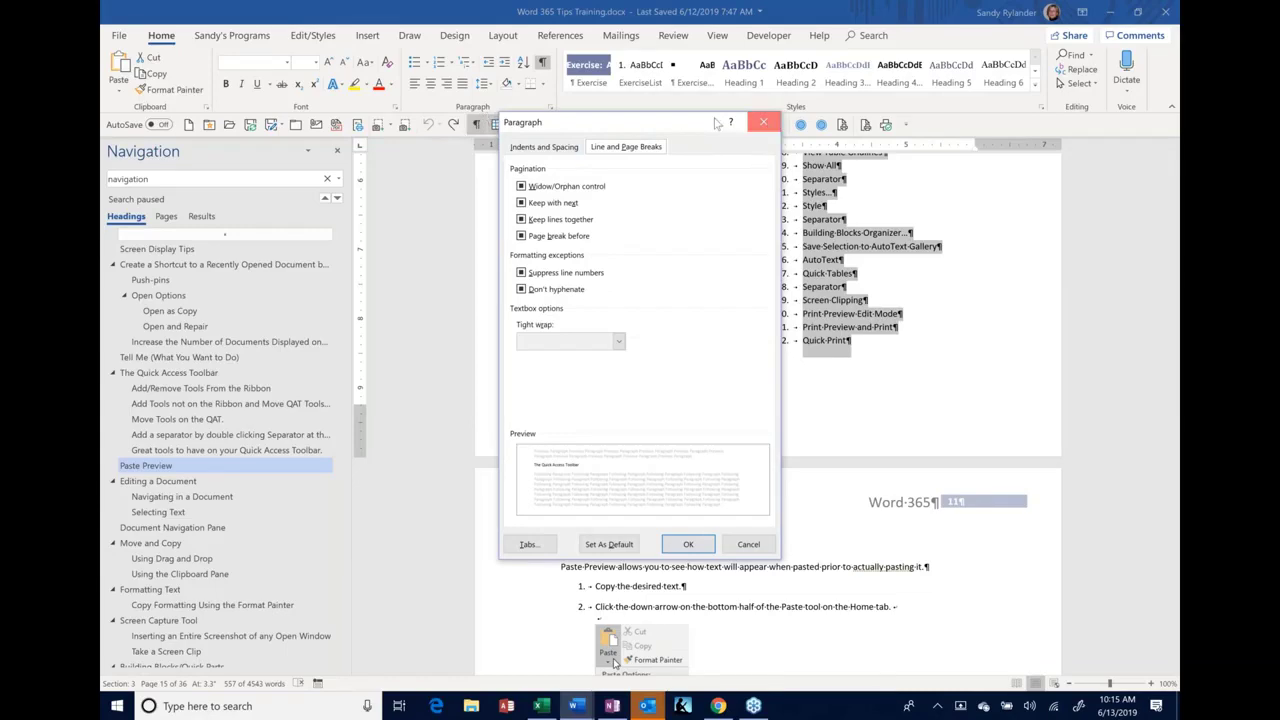
pyautogui.press('Escape')
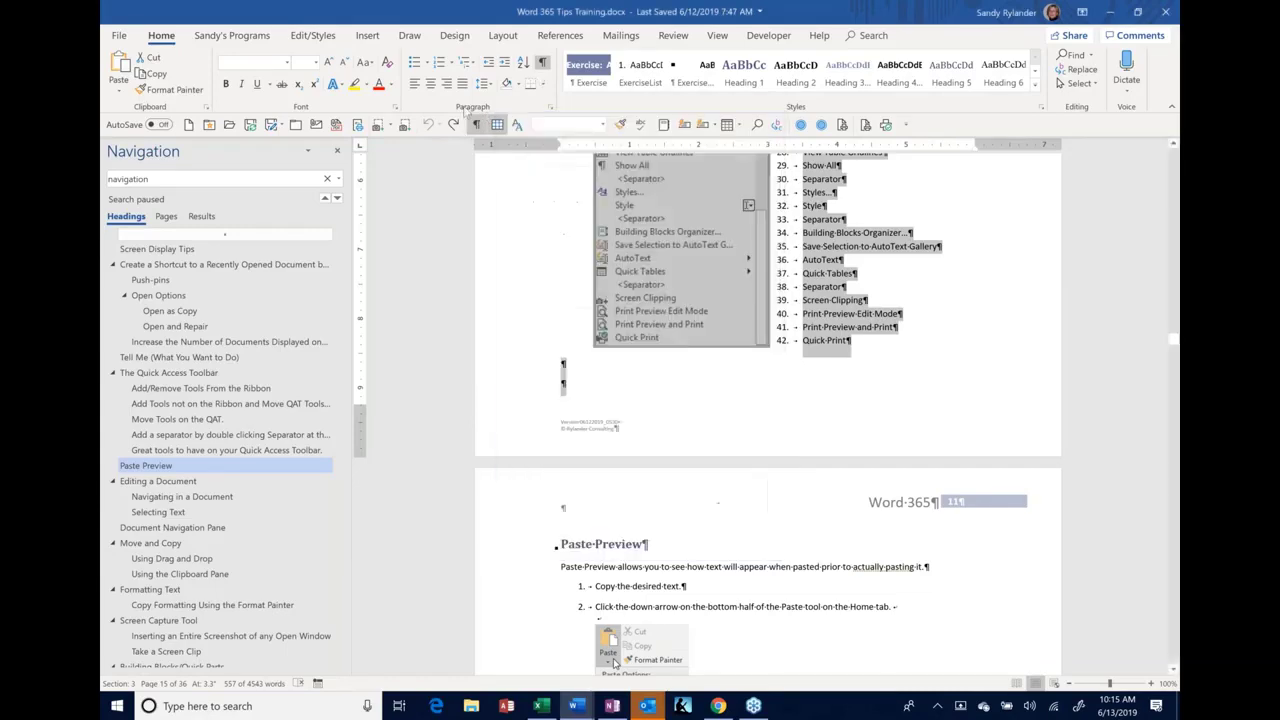
pyautogui.click(405, 124)
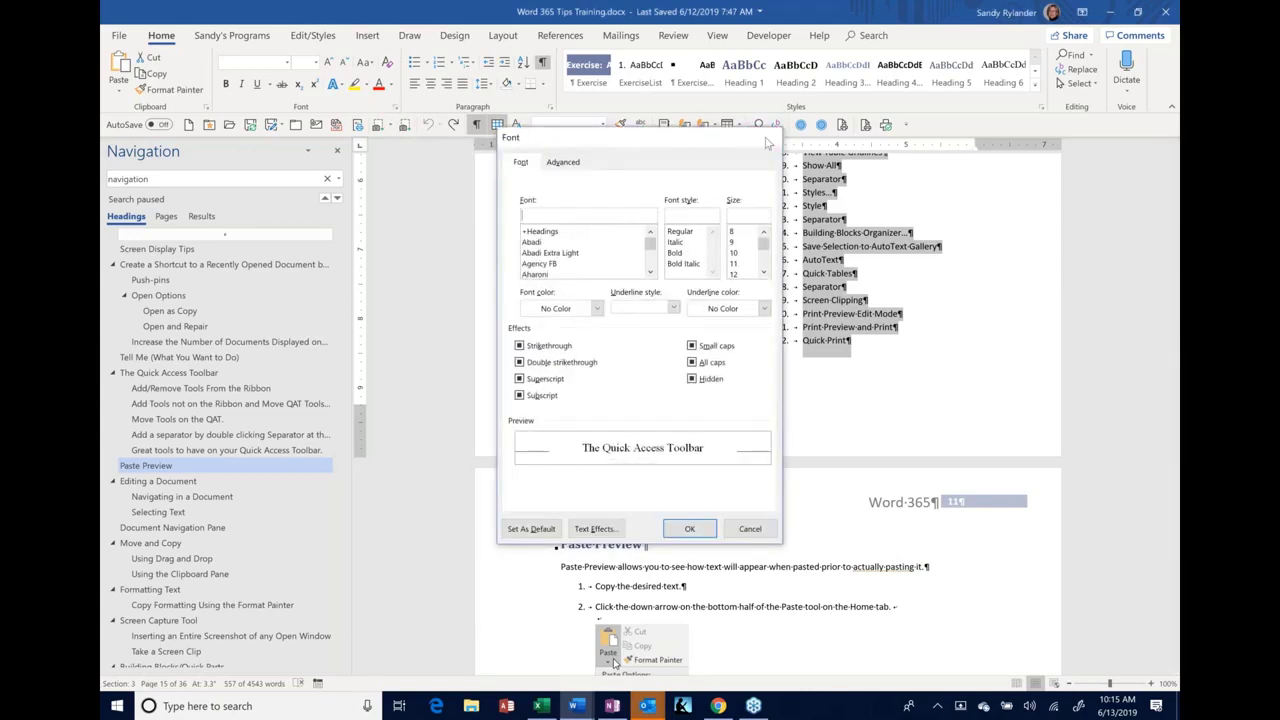
pyautogui.click(766, 140)
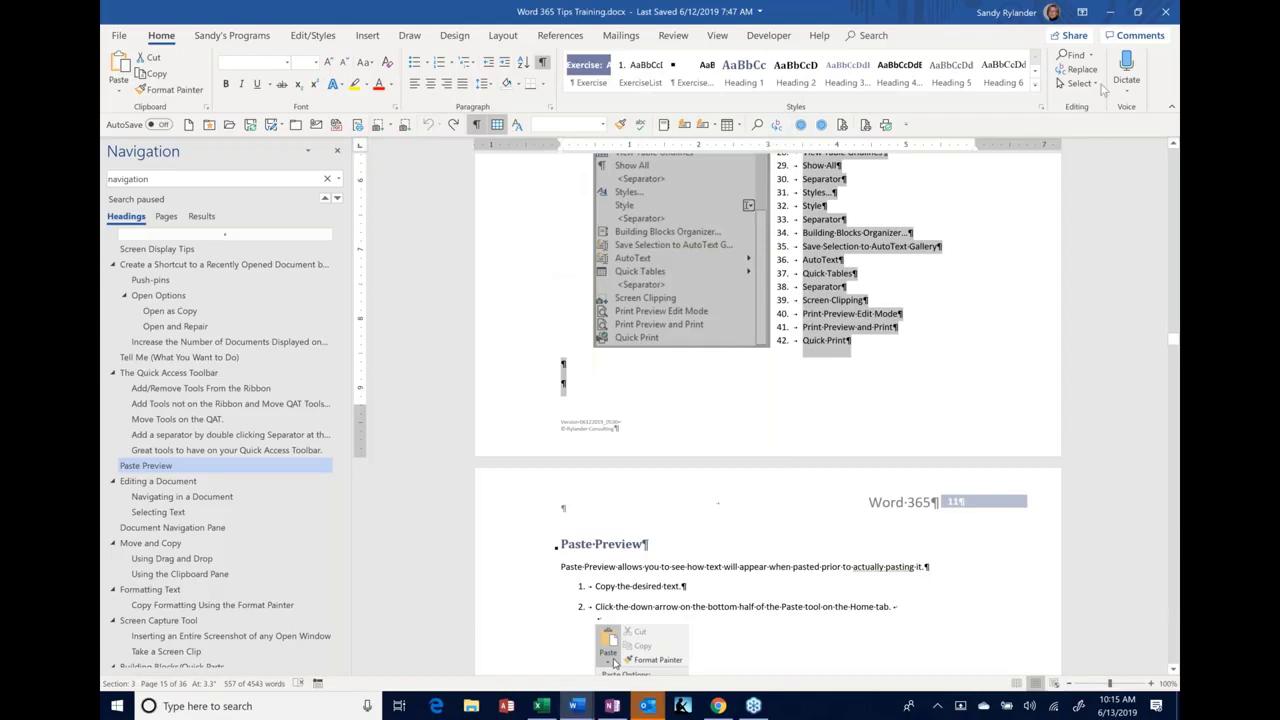
# Turn the maximized document window into a floating one, reposition it over the other document, and maximize it again
pyautogui.click(1138, 12)
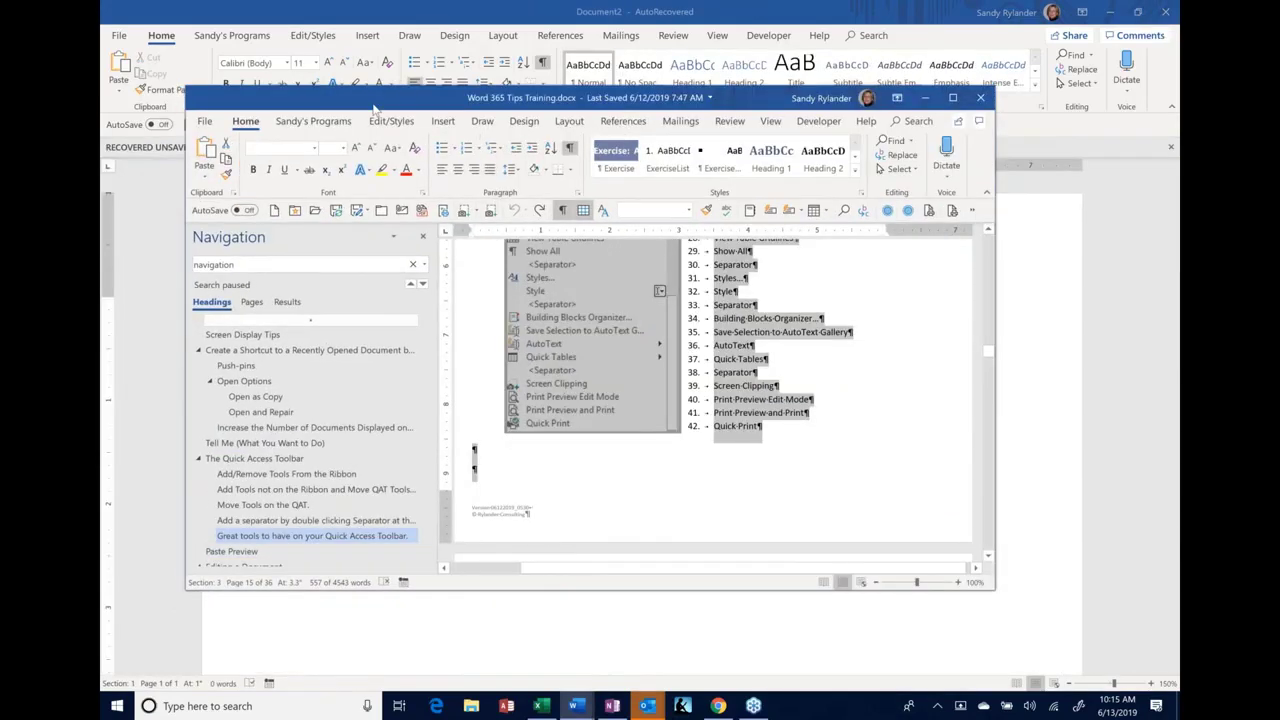
pyautogui.moveTo(373, 107); pyautogui.dragTo(566, 188)
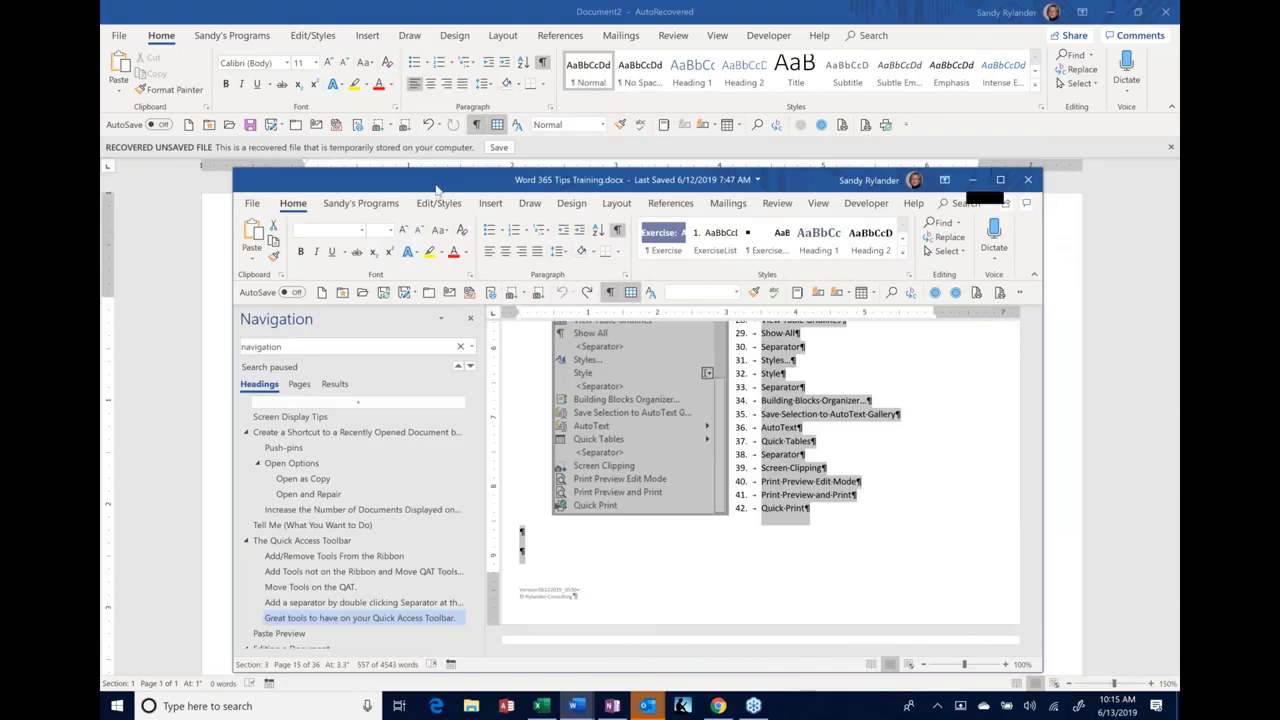
pyautogui.moveTo(491, 188); pyautogui.dragTo(684, 184)
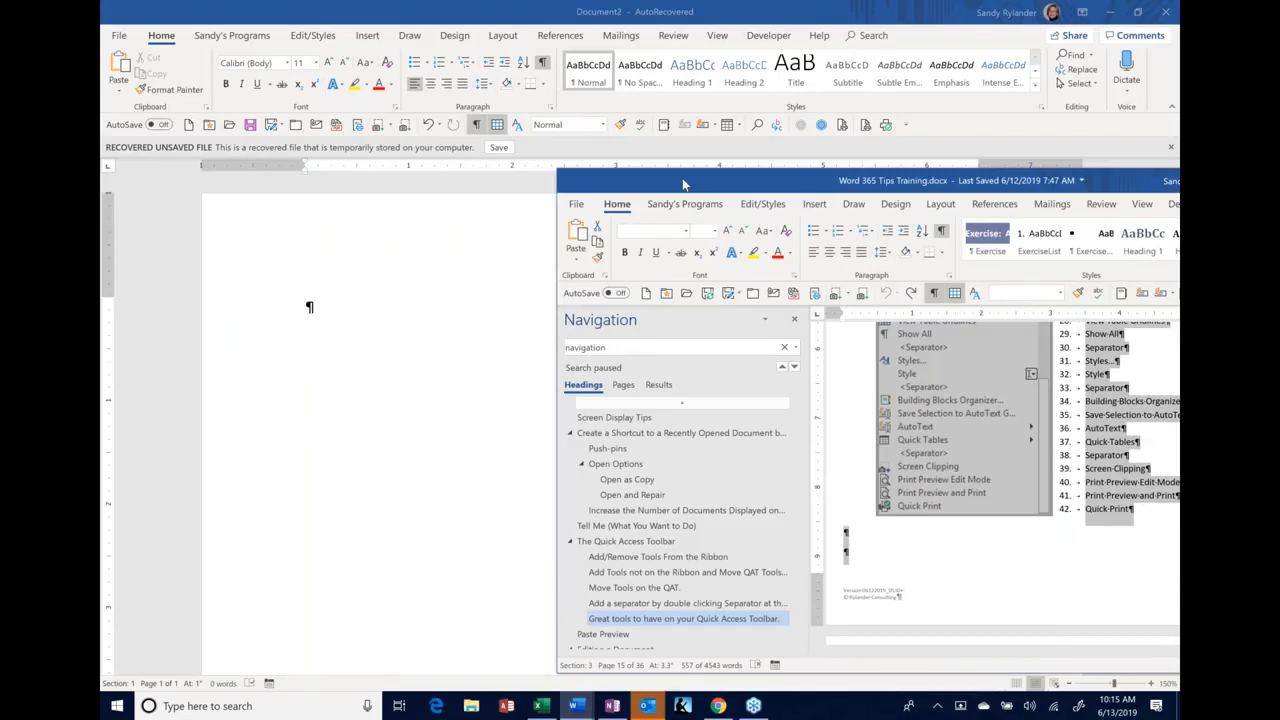
pyautogui.doubleClick(684, 184)
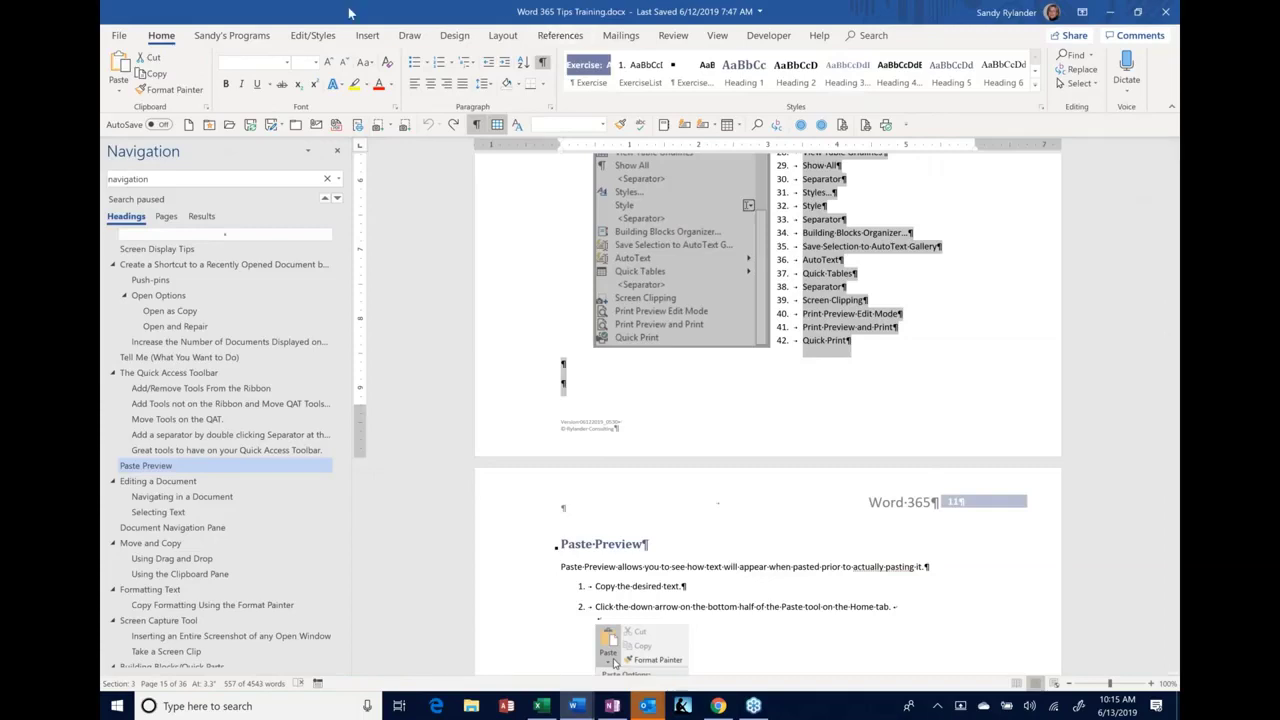
pyautogui.moveTo(350, 12); pyautogui.dragTo(655, 187)
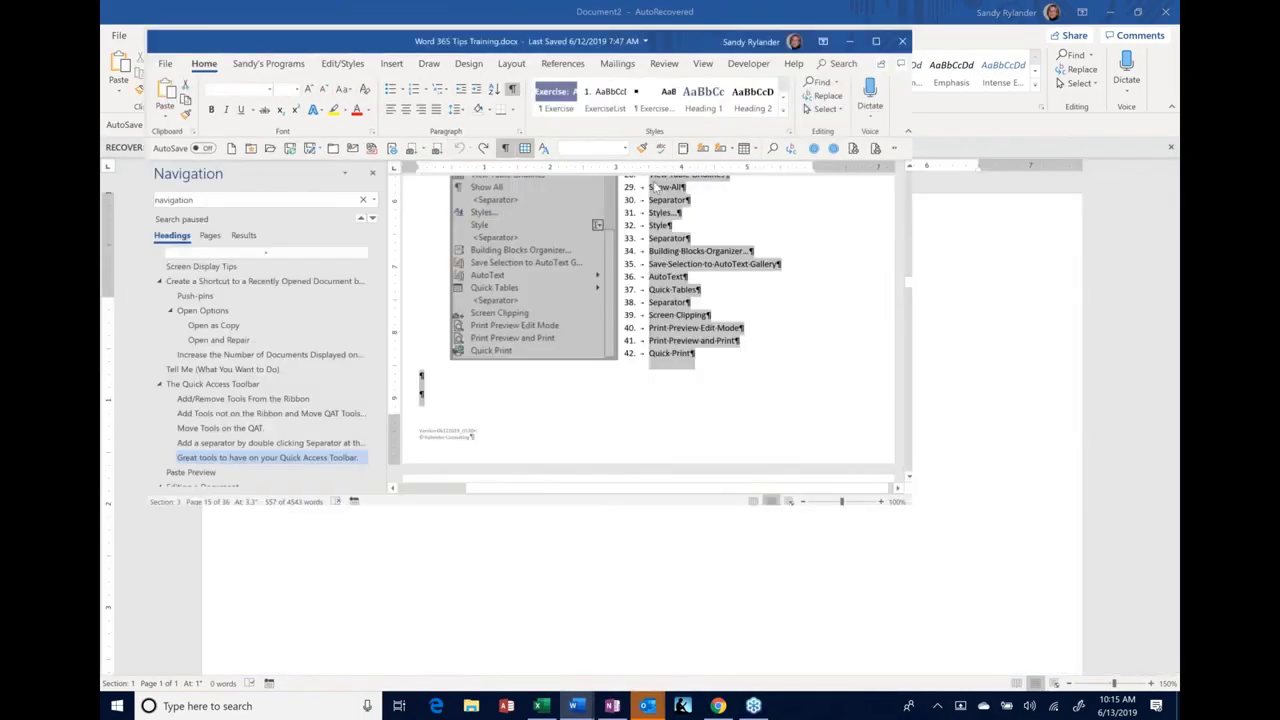
pyautogui.press('super+Up')
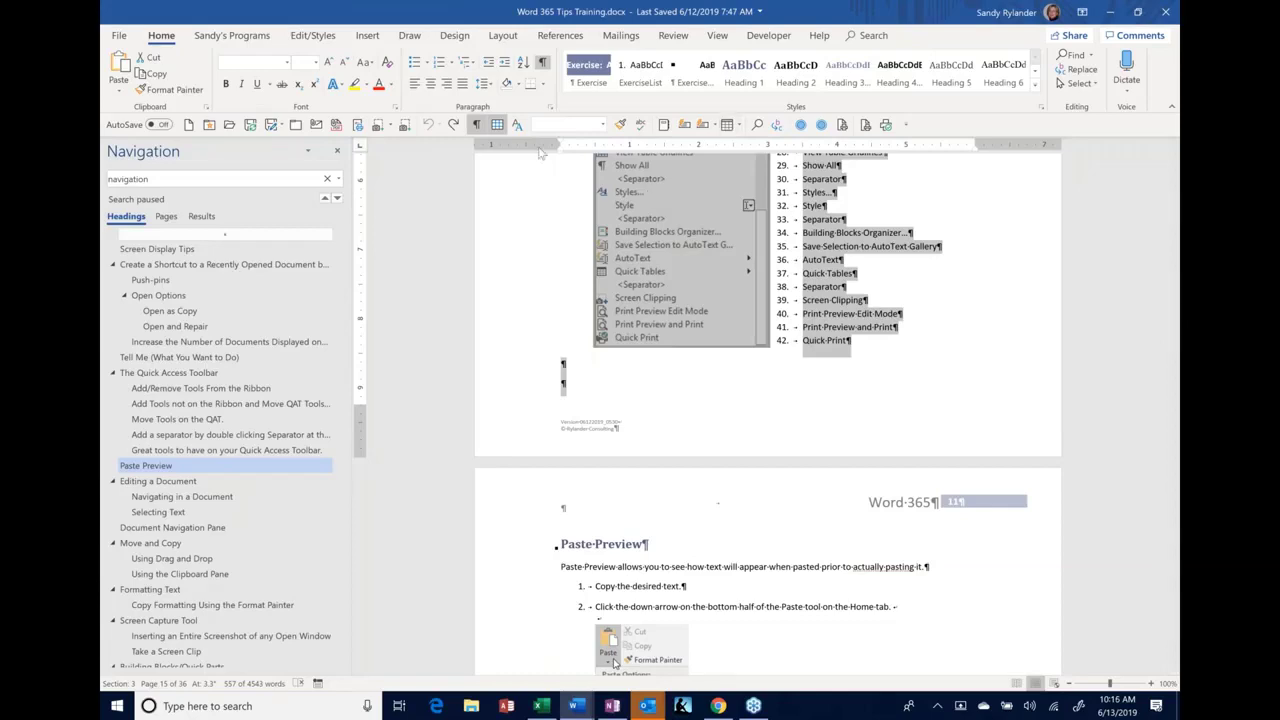
# Deselect the moved section's text and select the paste options picture under the Paste Preview heading
pyautogui.click(768, 371)
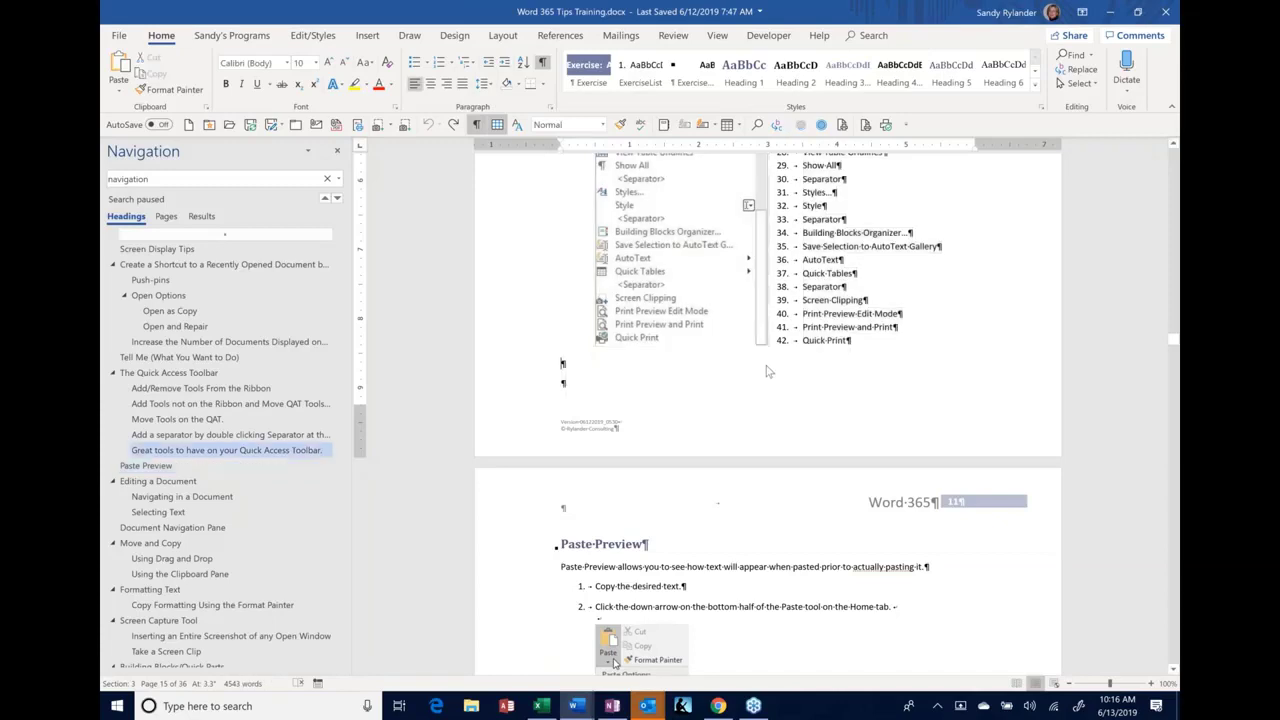
pyautogui.scroll(-1, 560, 544)
pyautogui.scroll(-4, 768, 414)
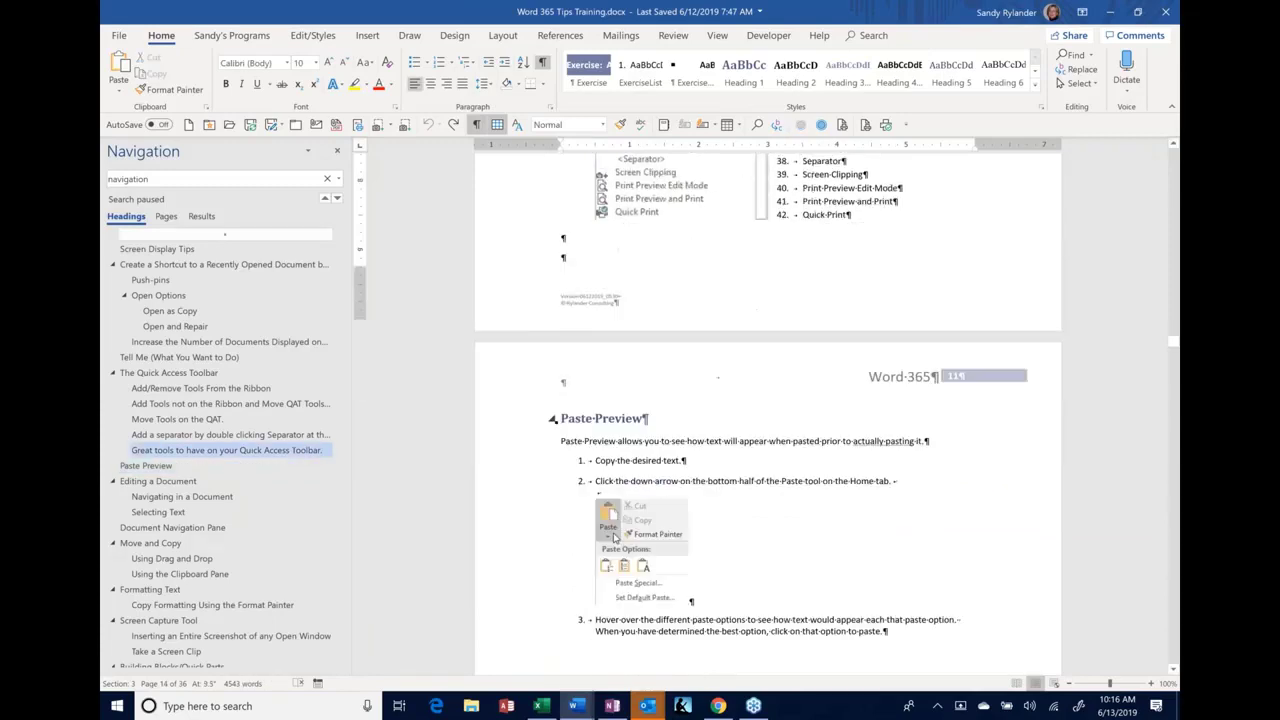
pyautogui.click(642, 503)
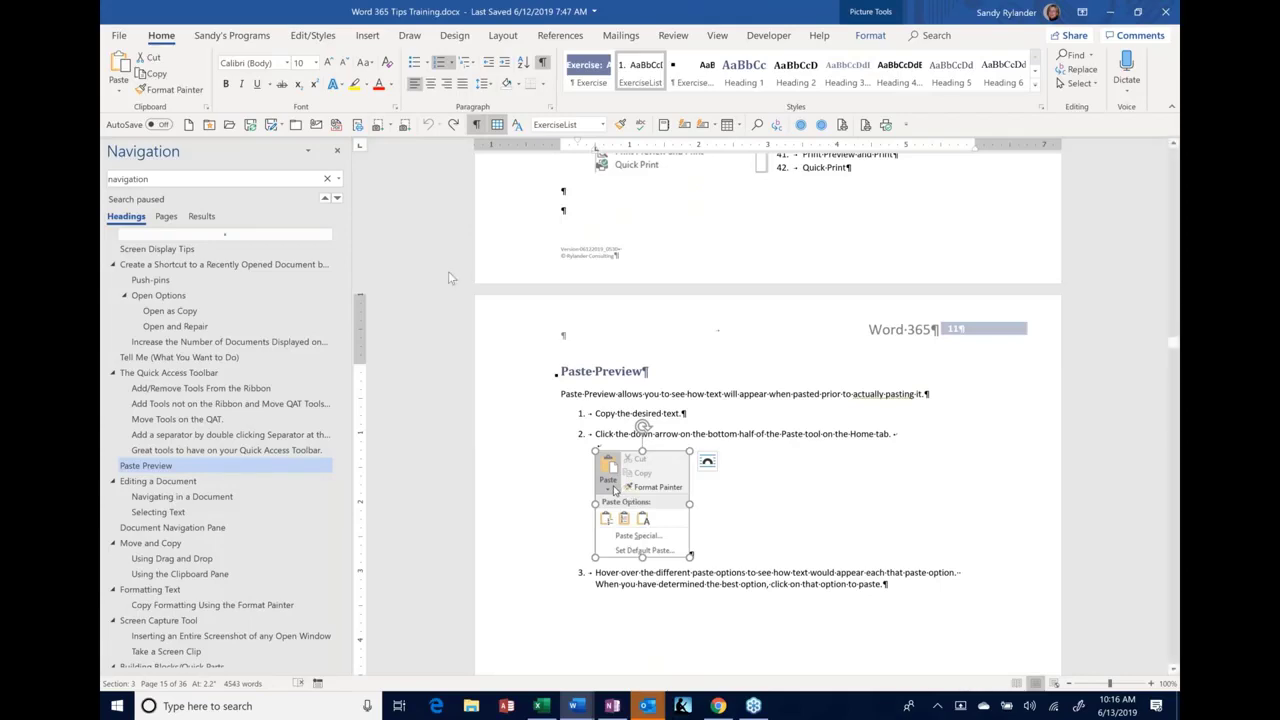
# Search the document for graphics and advance three results through the matches
pyautogui.click(338, 179)
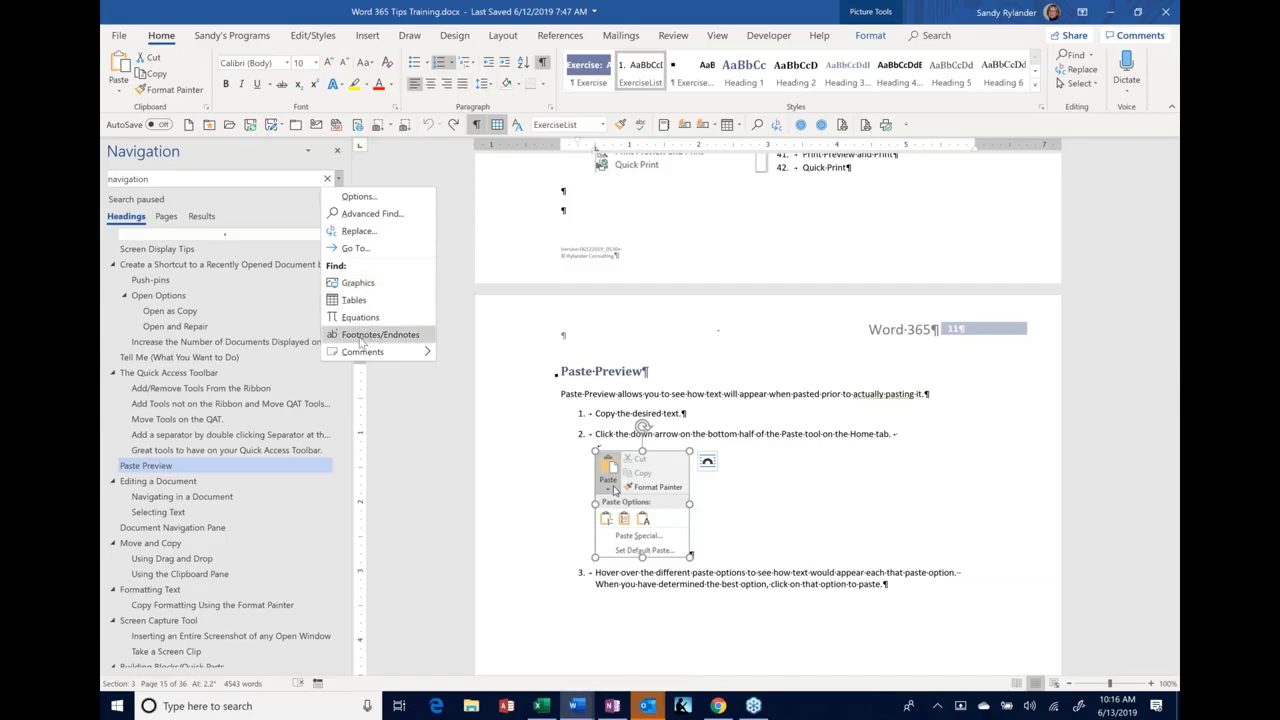
pyautogui.click(362, 284)
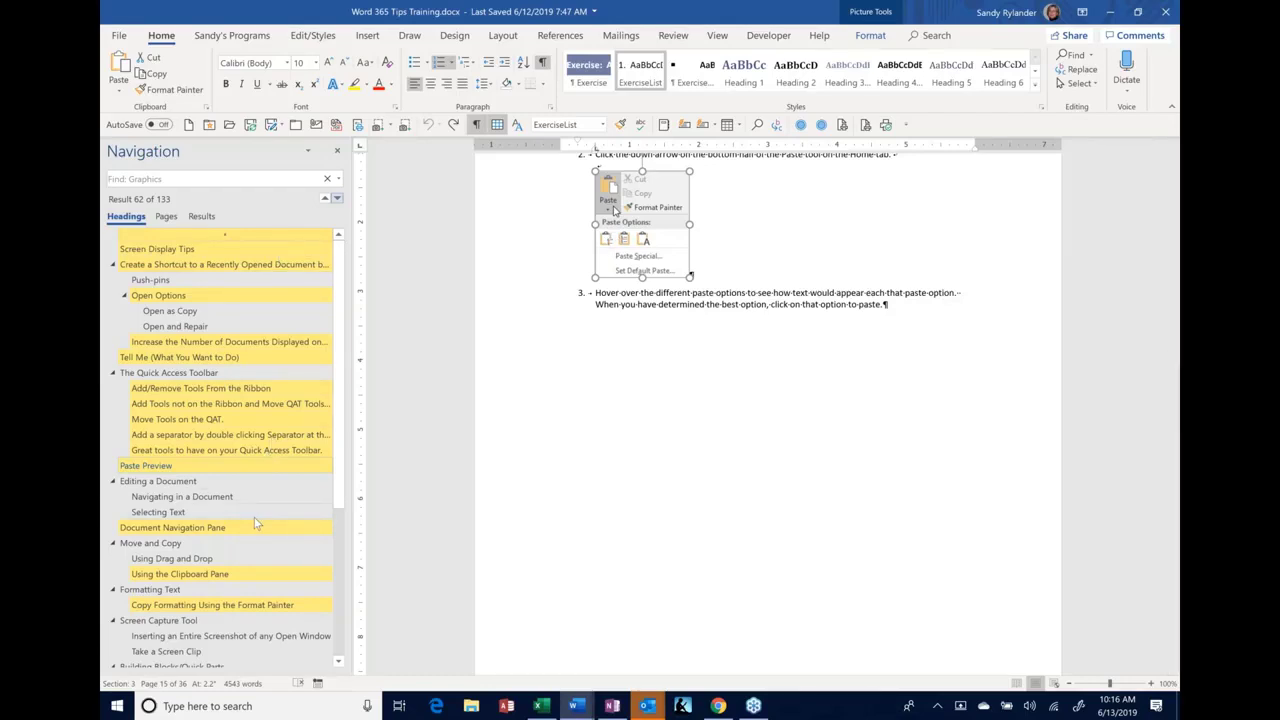
pyautogui.click(337, 200)
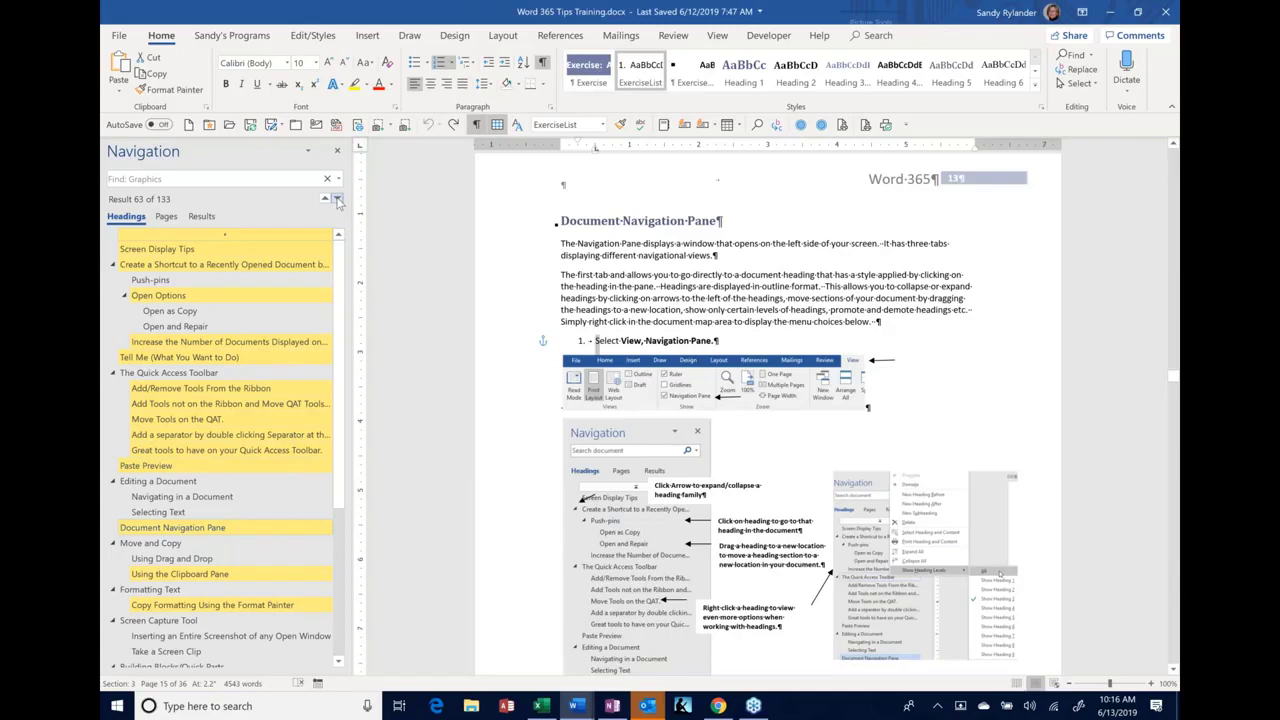
pyautogui.click(337, 200)
pyautogui.click(337, 200)
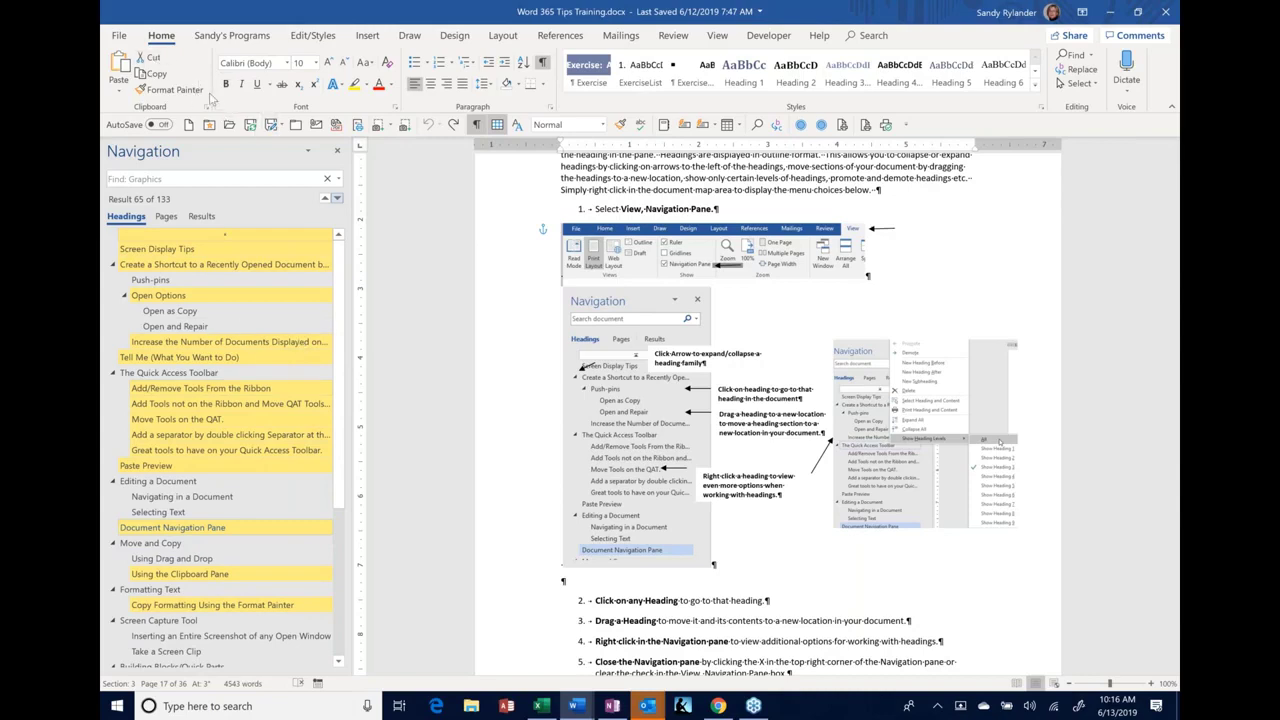
# Display the list of recent documents for opening and look through its pinned, today's and older files
pyautogui.click(119, 36)
pyautogui.click(131, 129)
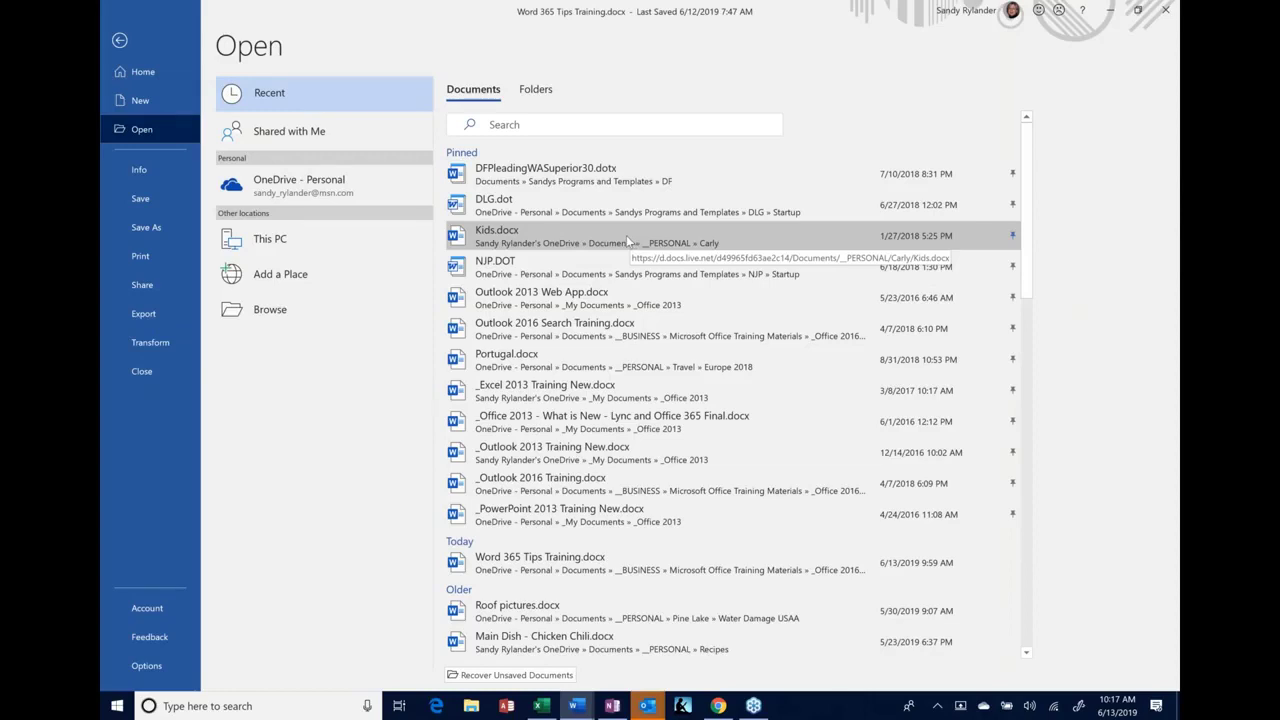
pyautogui.scroll(-1, 714, 477)
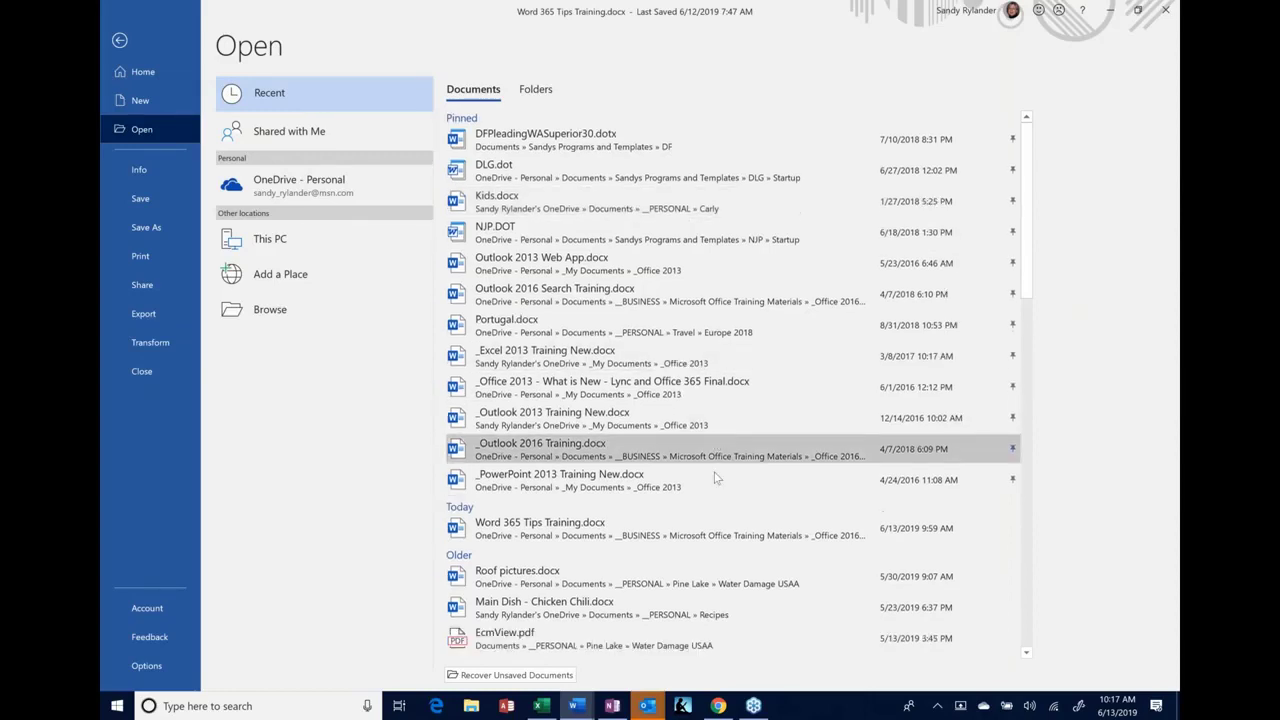
pyautogui.scroll(-3, 714, 477)
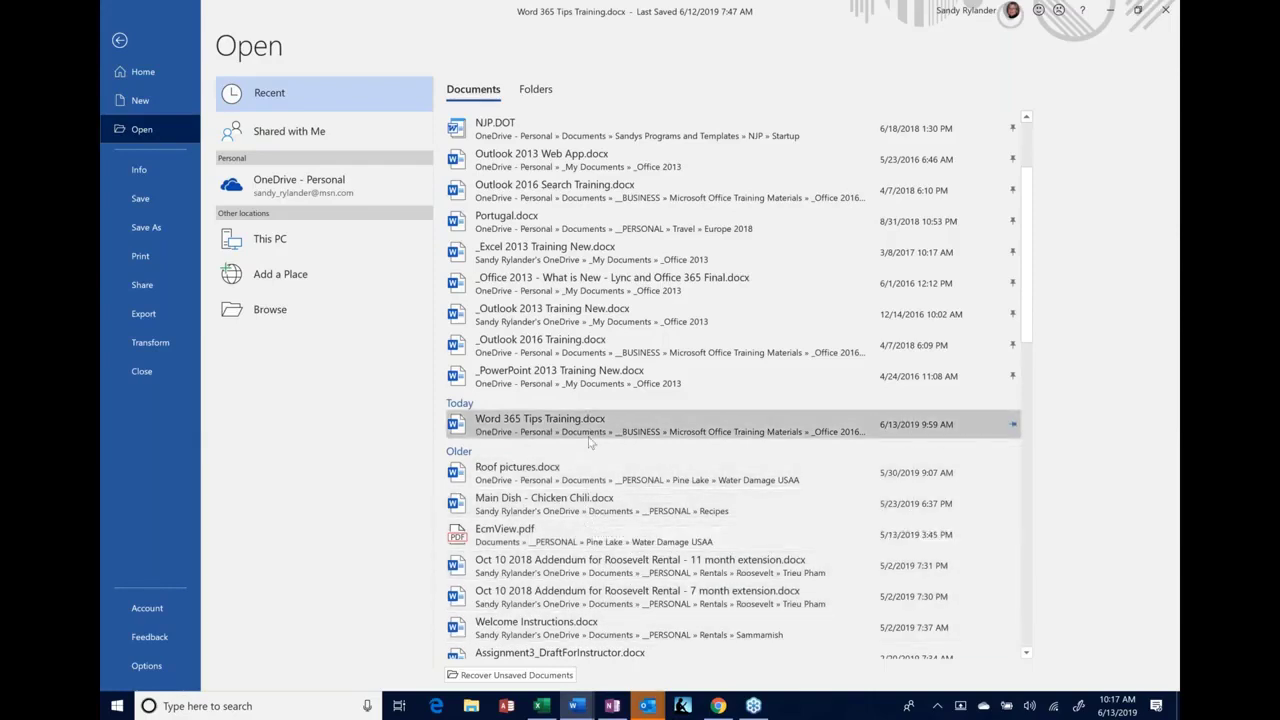
# Pin Word 365 Tips Training.docx in the recent documents list, unpin NJP.DOT, and return to the document
pyautogui.click(1014, 425)
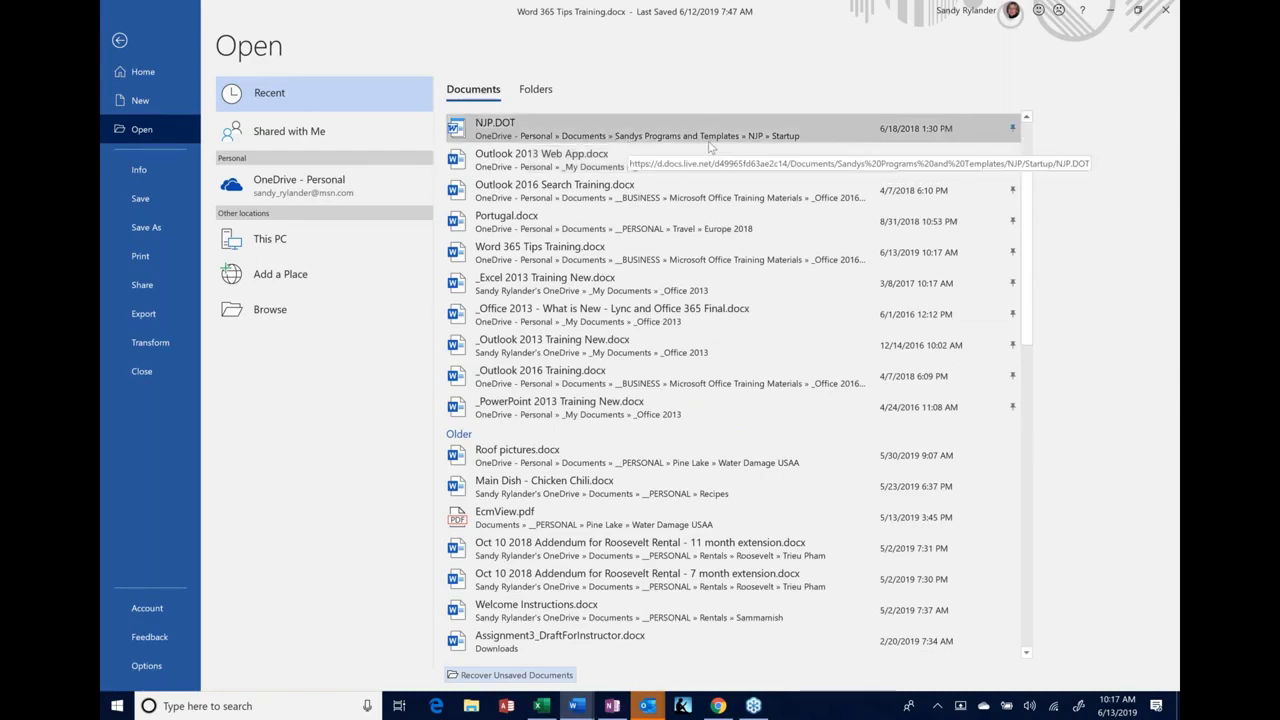
pyautogui.click(1013, 130)
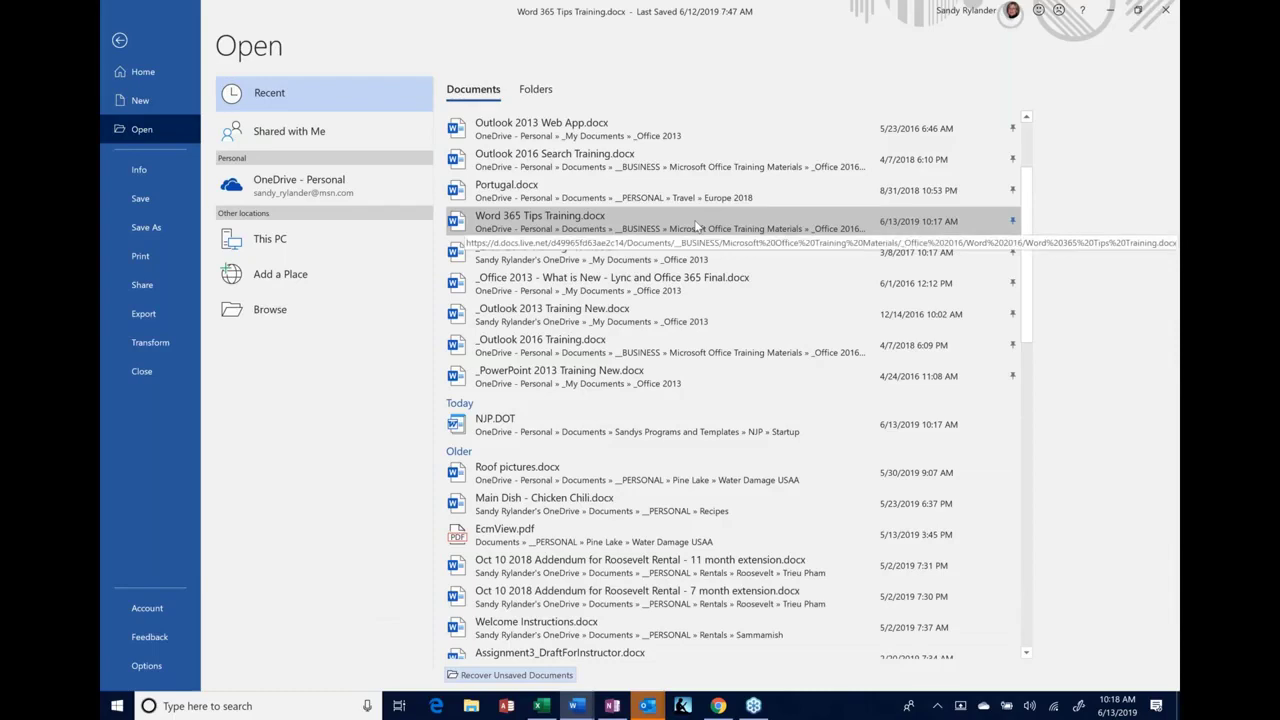
pyautogui.scroll(-1, 697, 226)
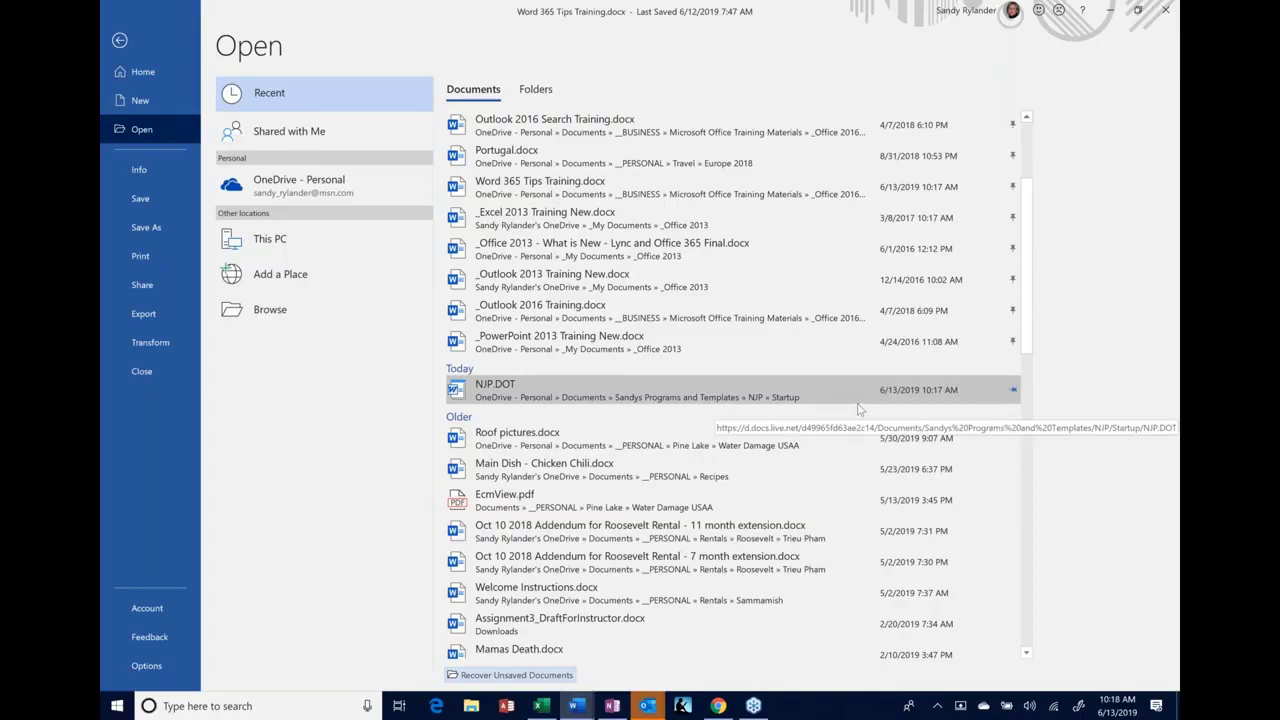
pyautogui.click(119, 43)
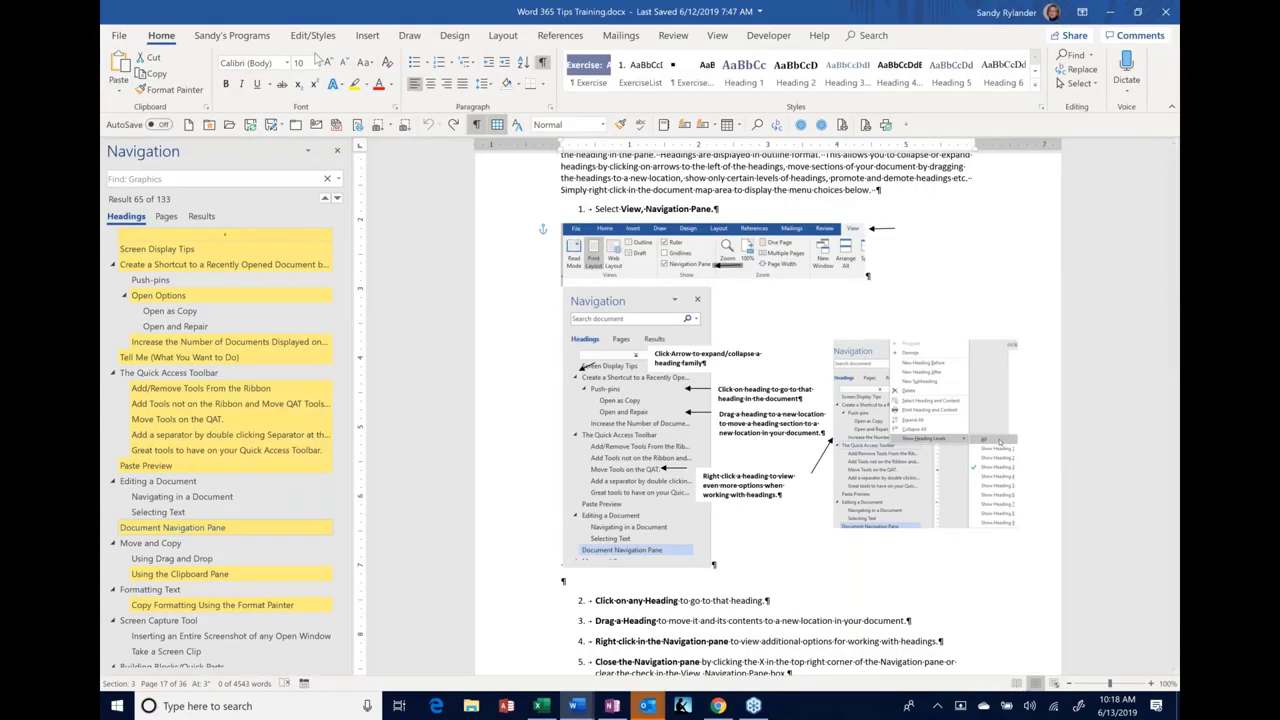
# Search the commands for "foot" and insert a footnote after "arrows" in the second paragraph under Document Navigation Pane
pyautogui.click(866, 36)
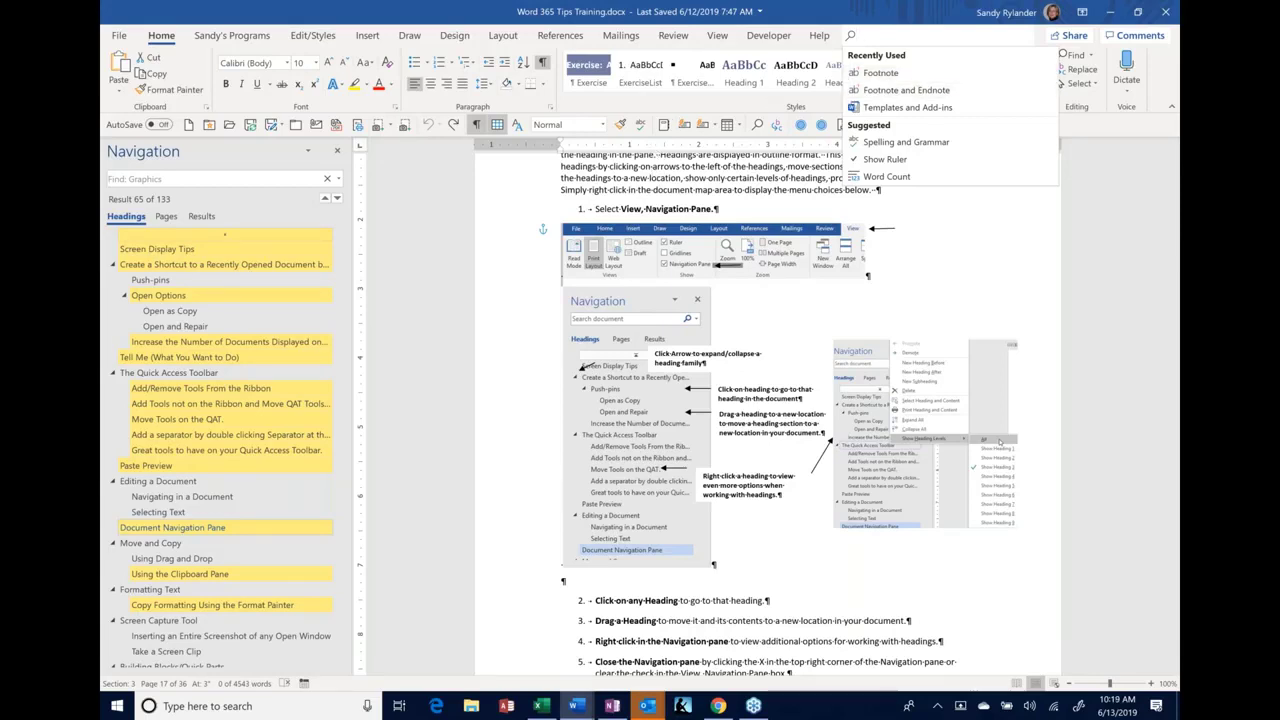
pyautogui.click(655, 170)
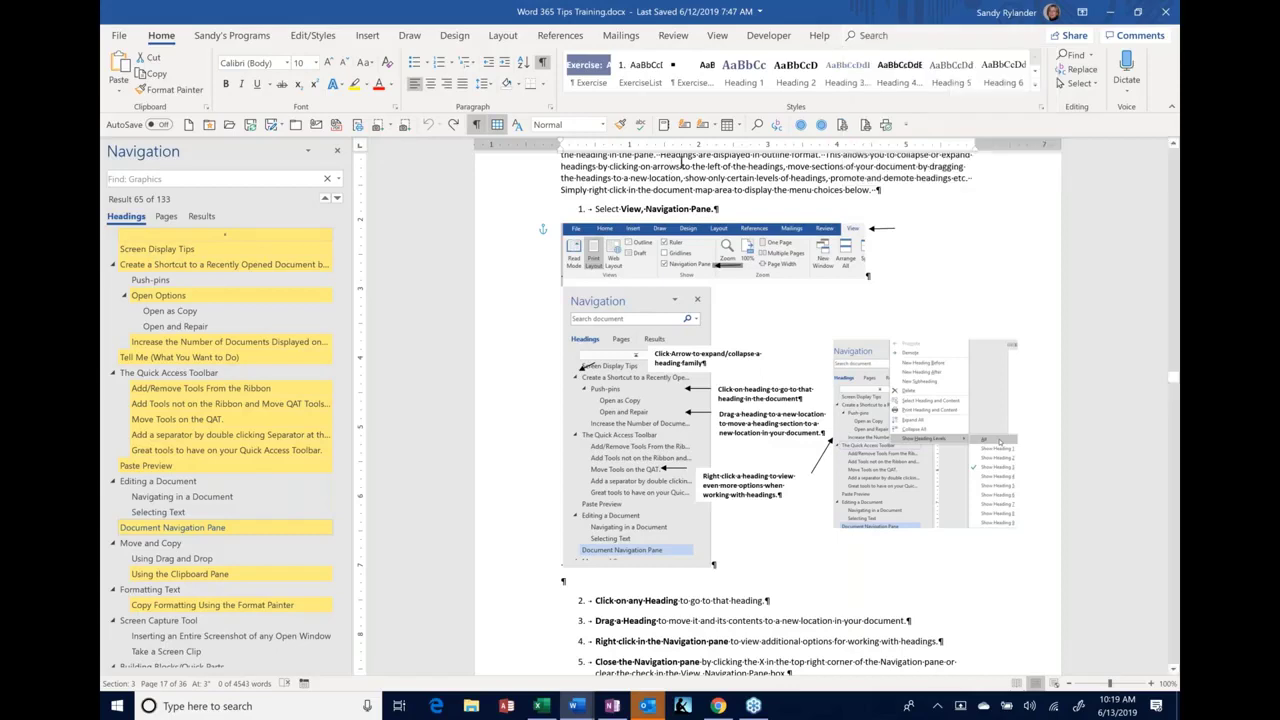
pyautogui.click(678, 168)
pyautogui.click(866, 35)
pyautogui.write('foo')
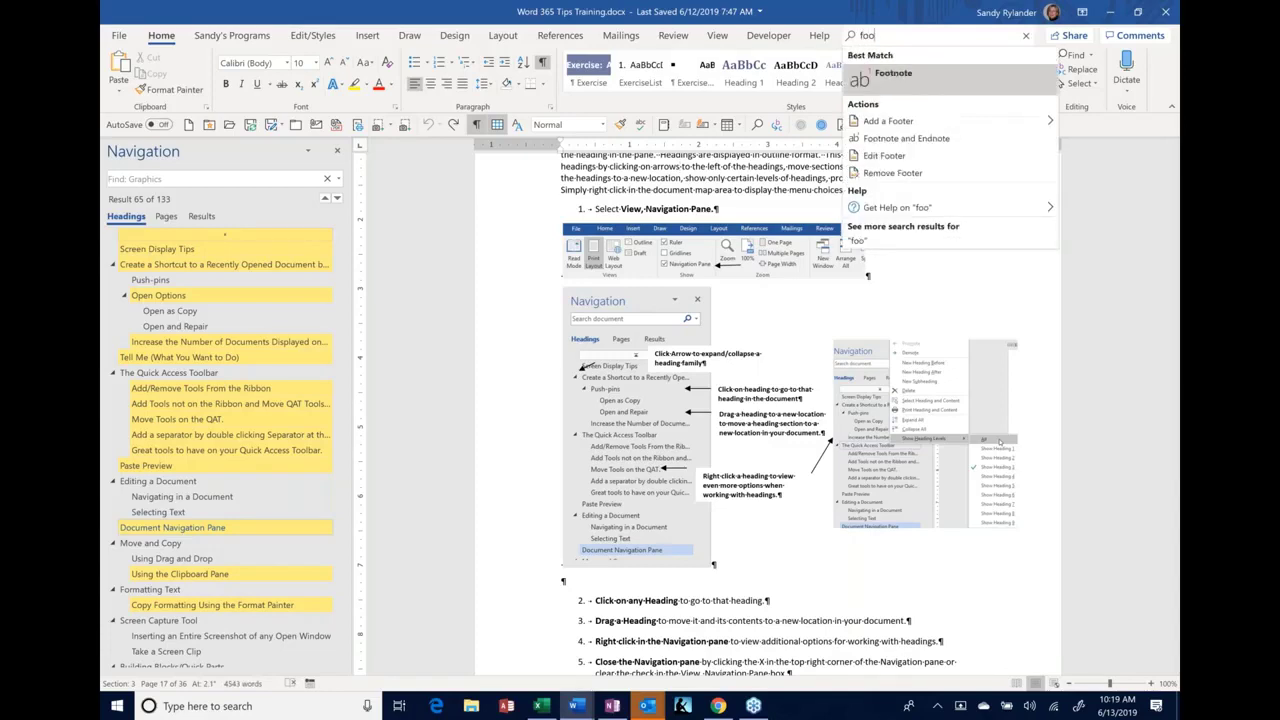
pyautogui.write('t')
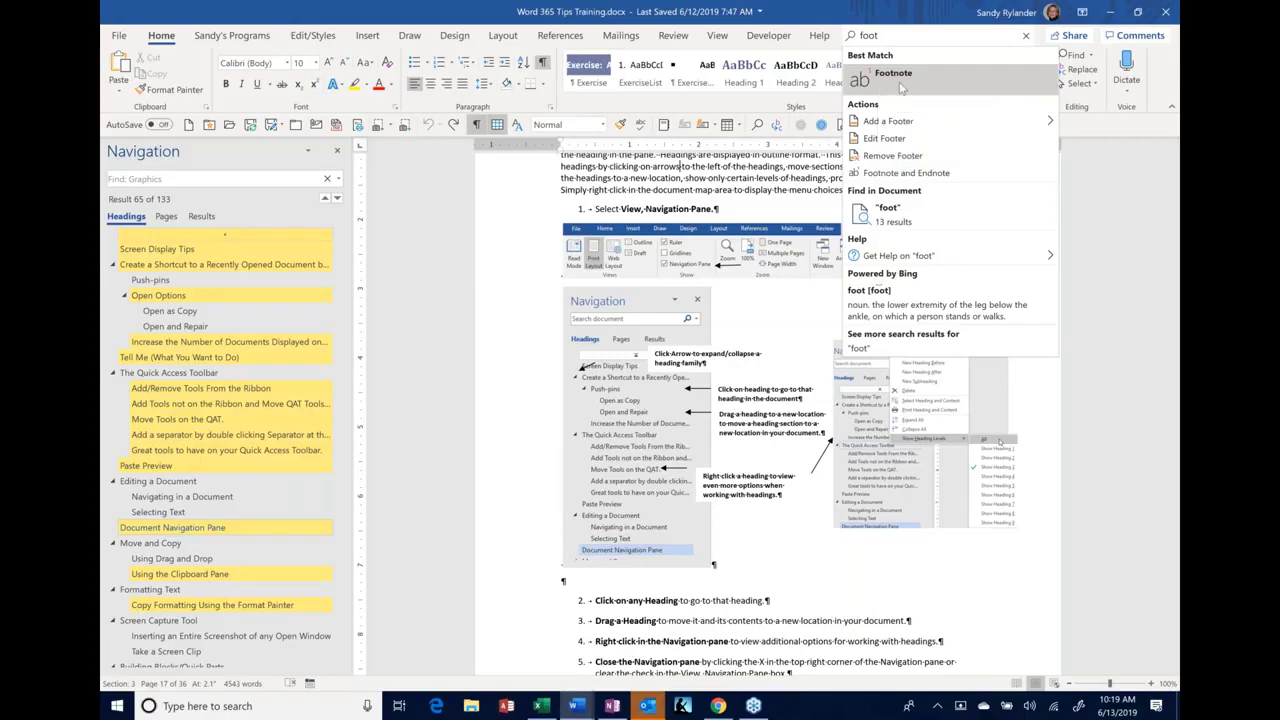
pyautogui.press('Escape')
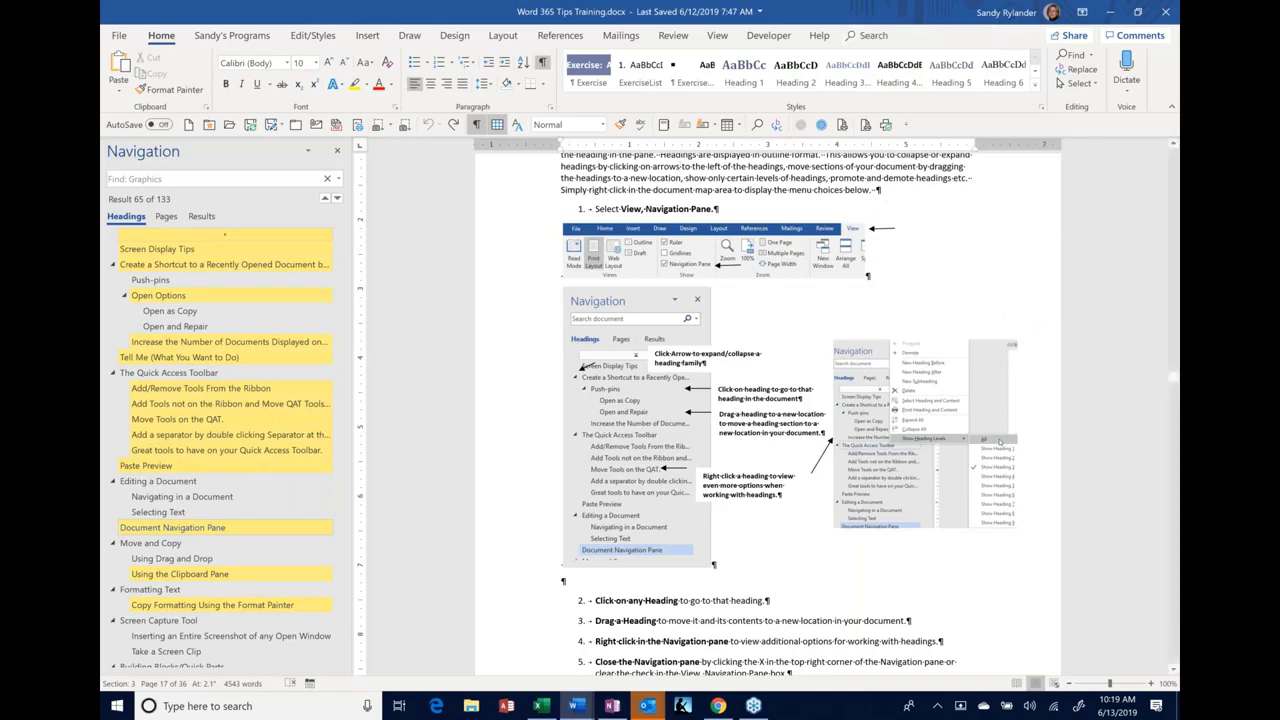
pyautogui.hotkey('ctrl', 'alt', 'f')
pyautogui.write('Close the Navigation pane by clicking the X in the top right corner of the Navigation pane or clear the check in the View, Navigation Pane box.')
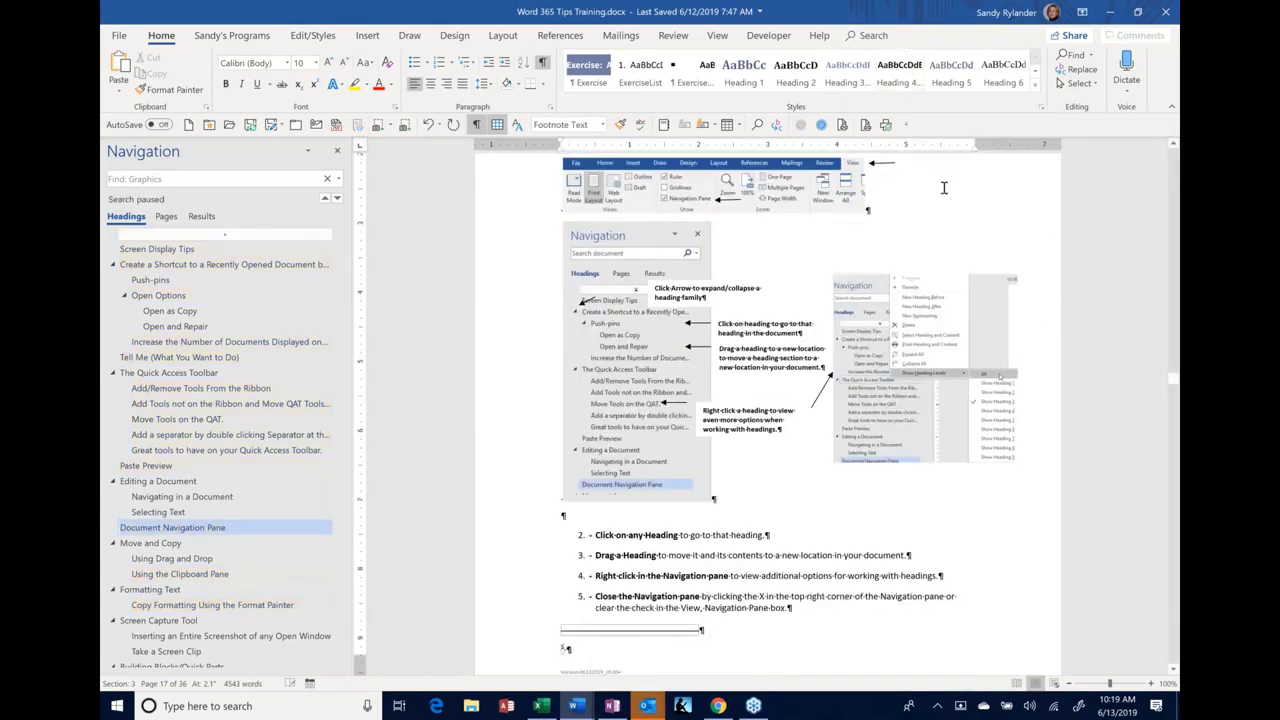
# Check the footnote's reference mark in the paragraph and enter "SALdfjsadlkfj" as the footnote text
pyautogui.scroll(3, 943, 187)
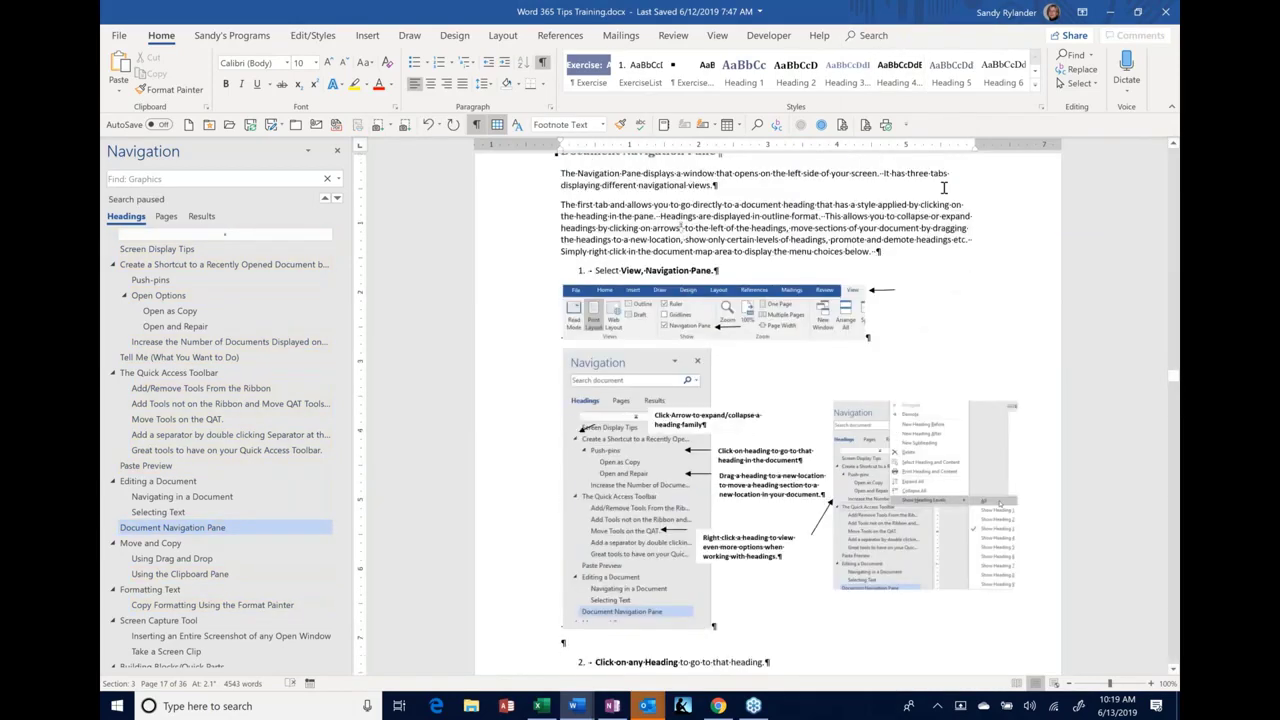
pyautogui.scroll(1, 943, 187)
pyautogui.scroll(-1, 786, 415)
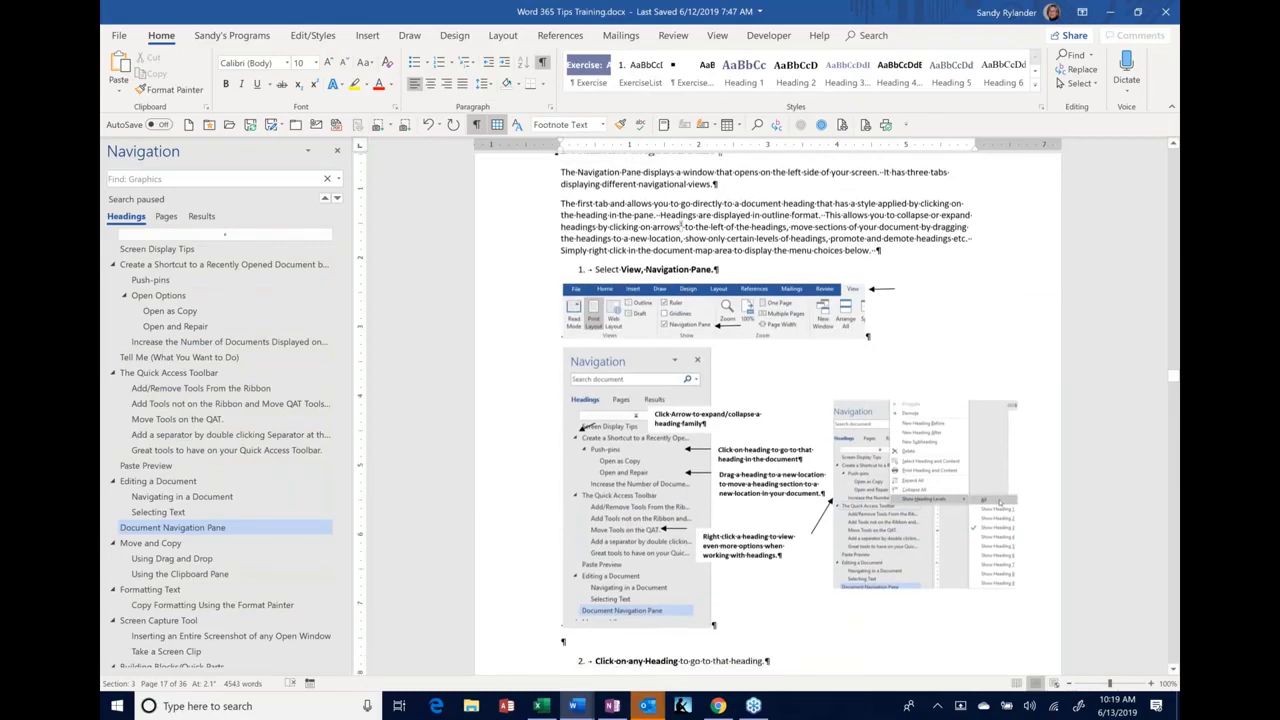
pyautogui.scroll(-4, 576, 610)
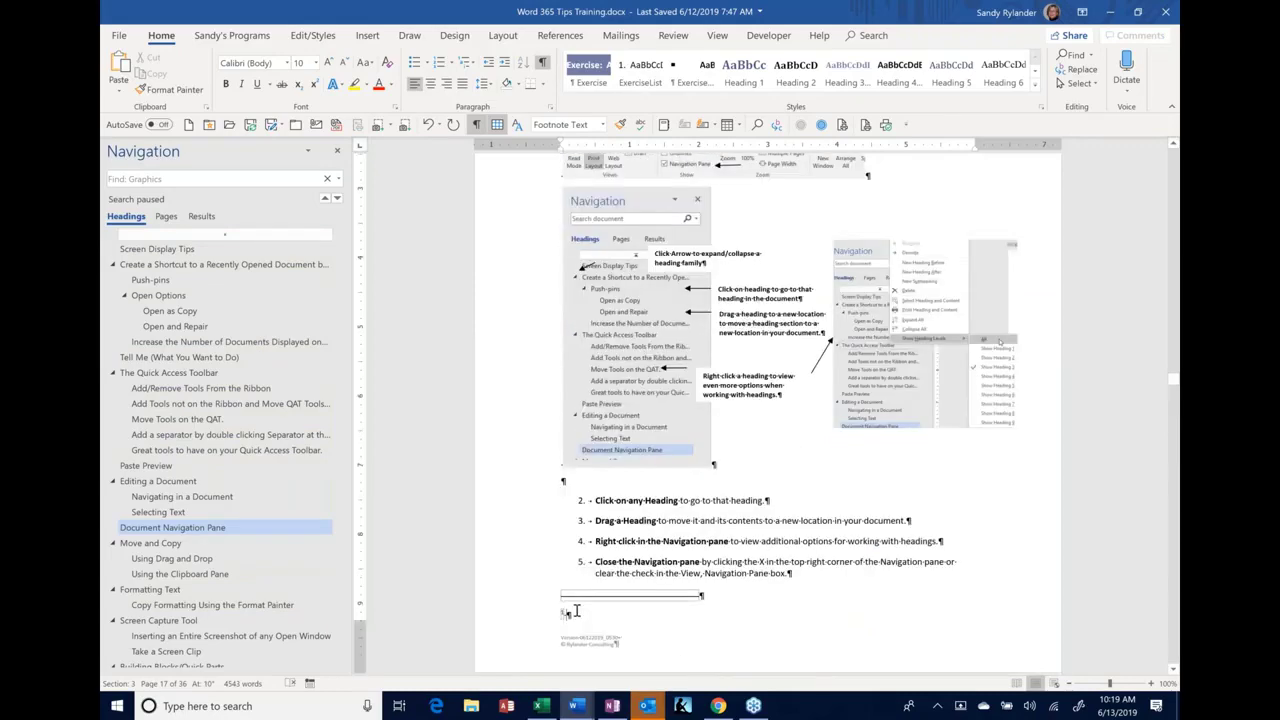
pyautogui.write('SALdfjsadlkf')
pyautogui.scroll(3, 789, 400)
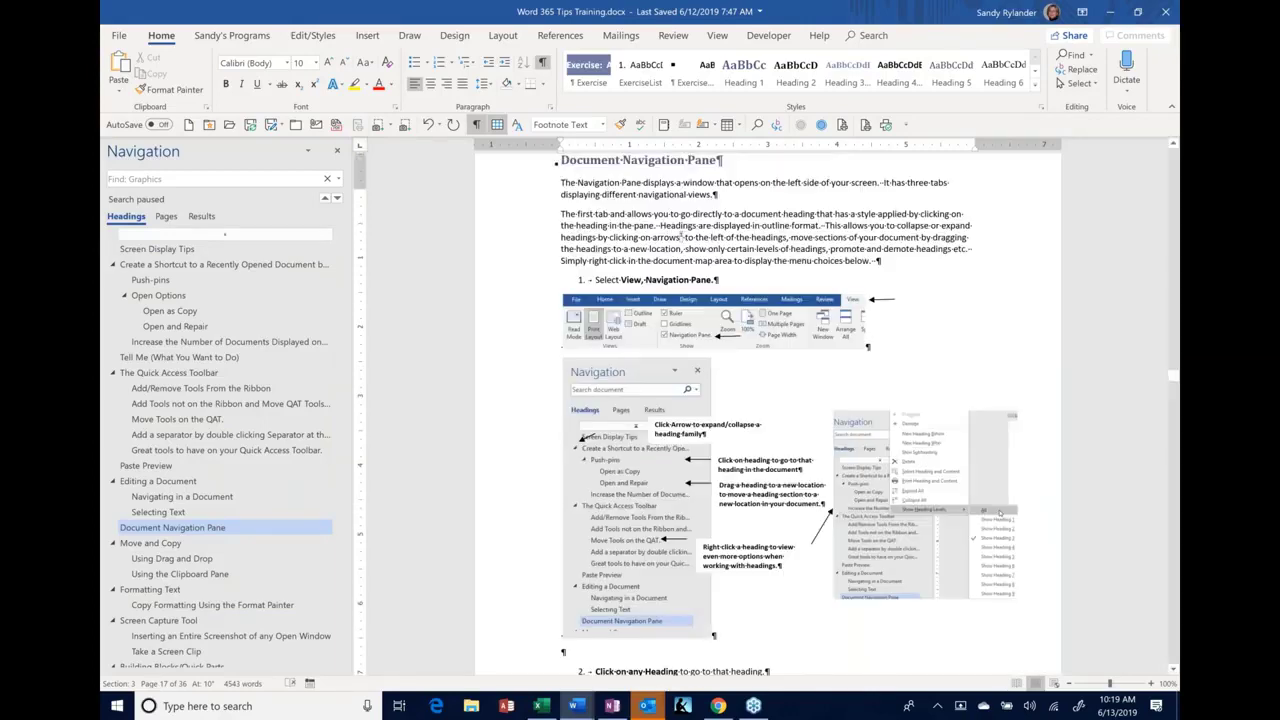
pyautogui.scroll(1, 789, 400)
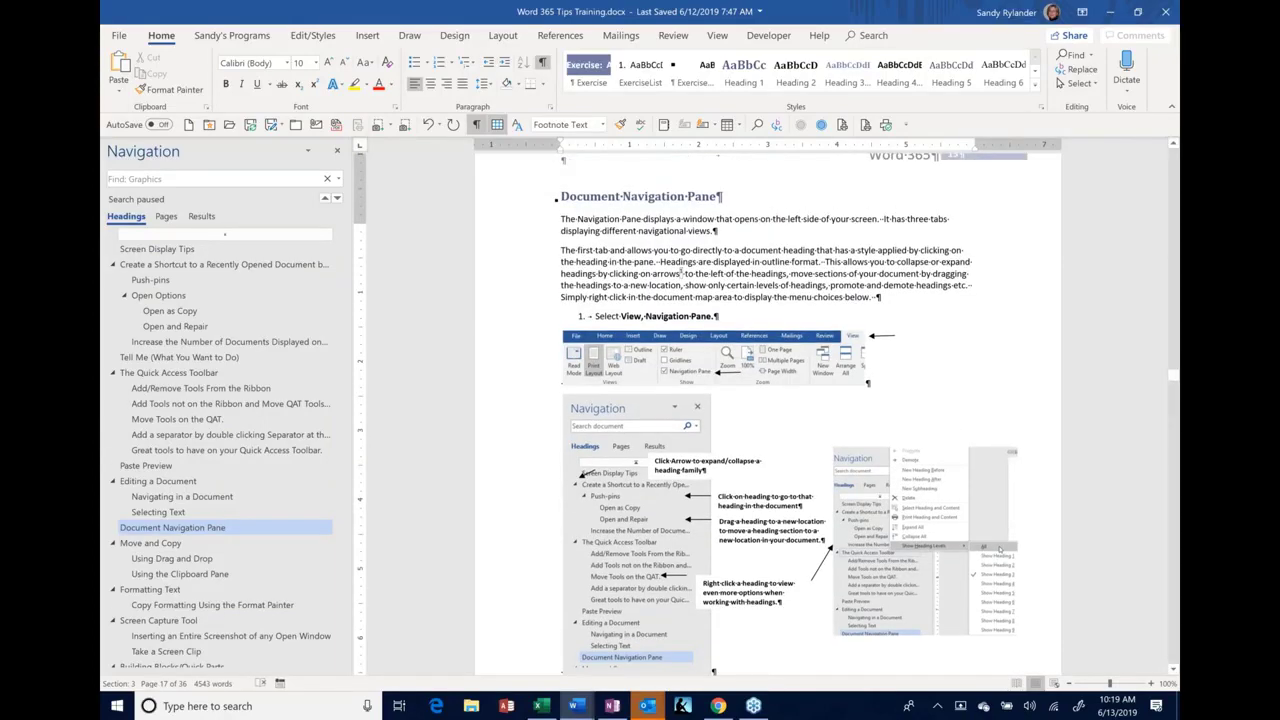
pyautogui.scroll(1, 789, 400)
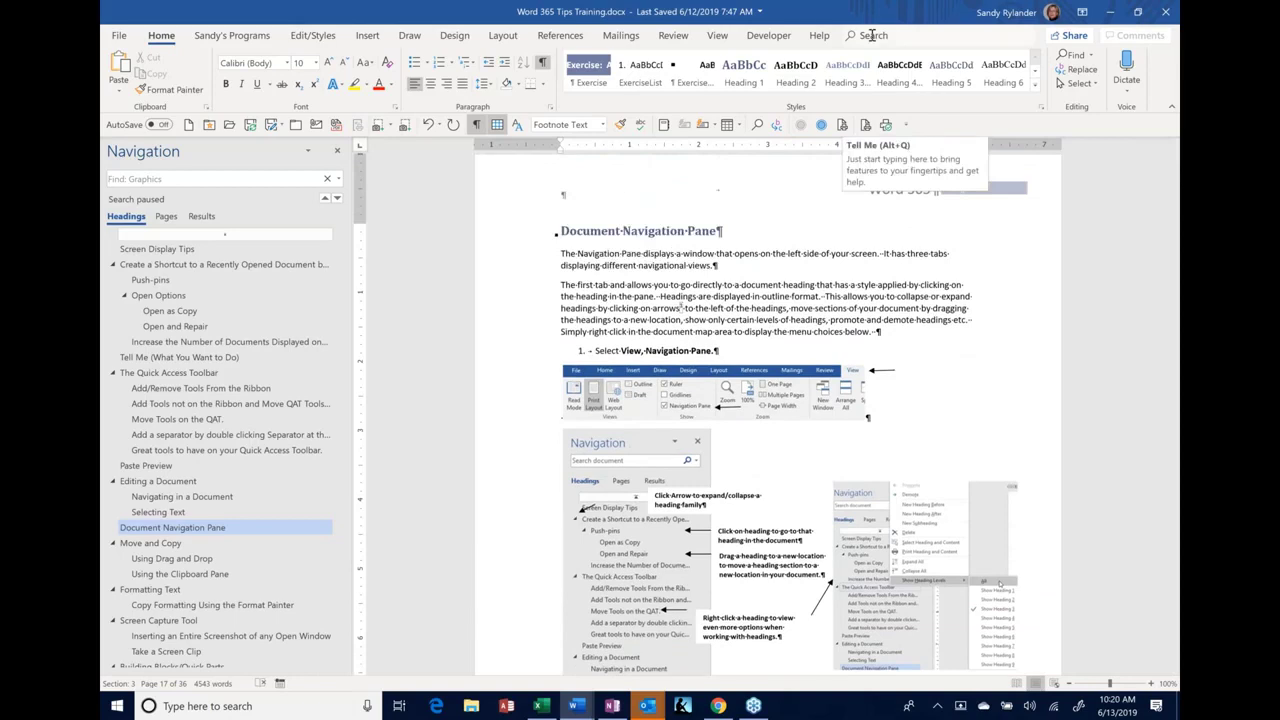
# Insert a second footnote in the same paragraph, consulting the recently used commands, and place the cursor in its empty text
pyautogui.click(872, 36)
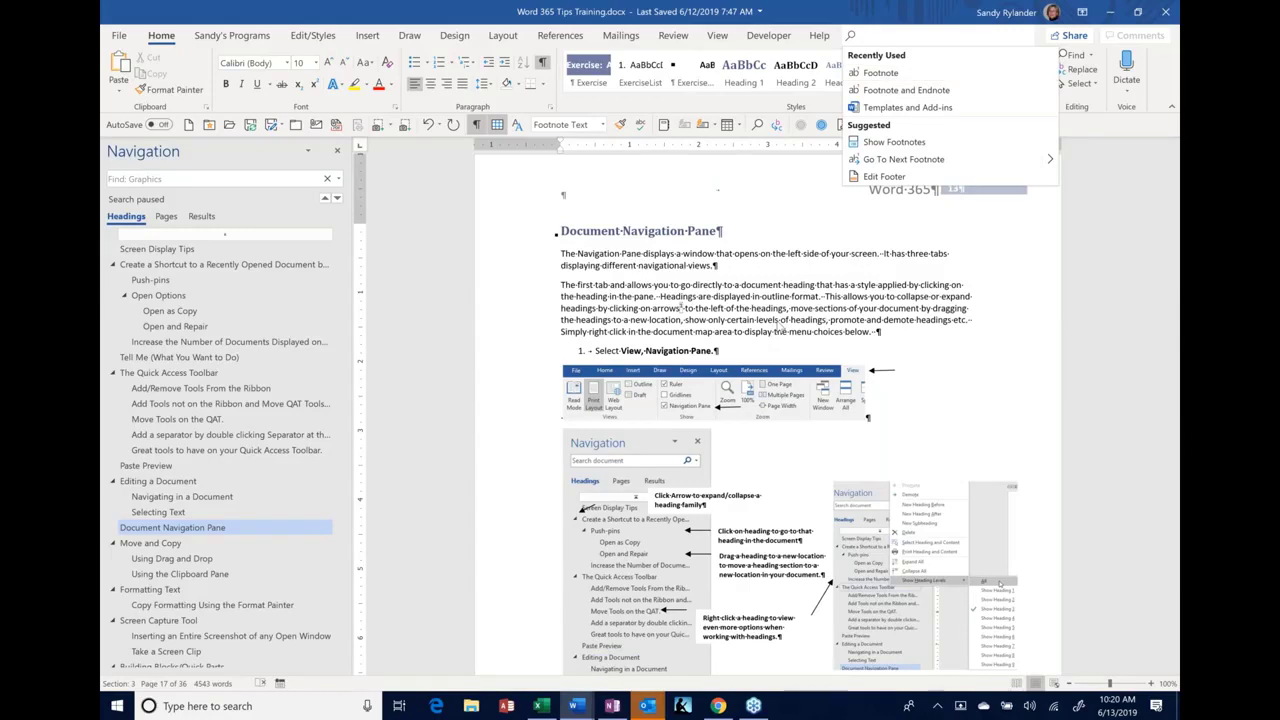
pyautogui.click(787, 305)
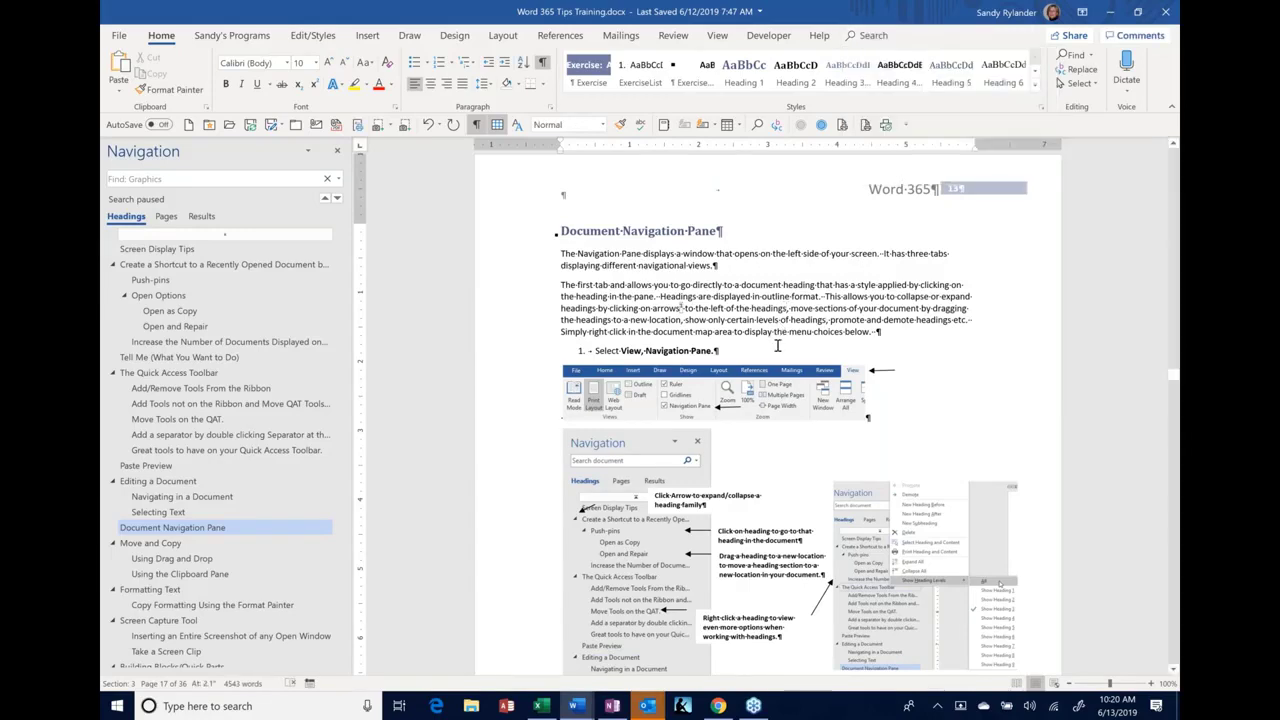
pyautogui.click(851, 35)
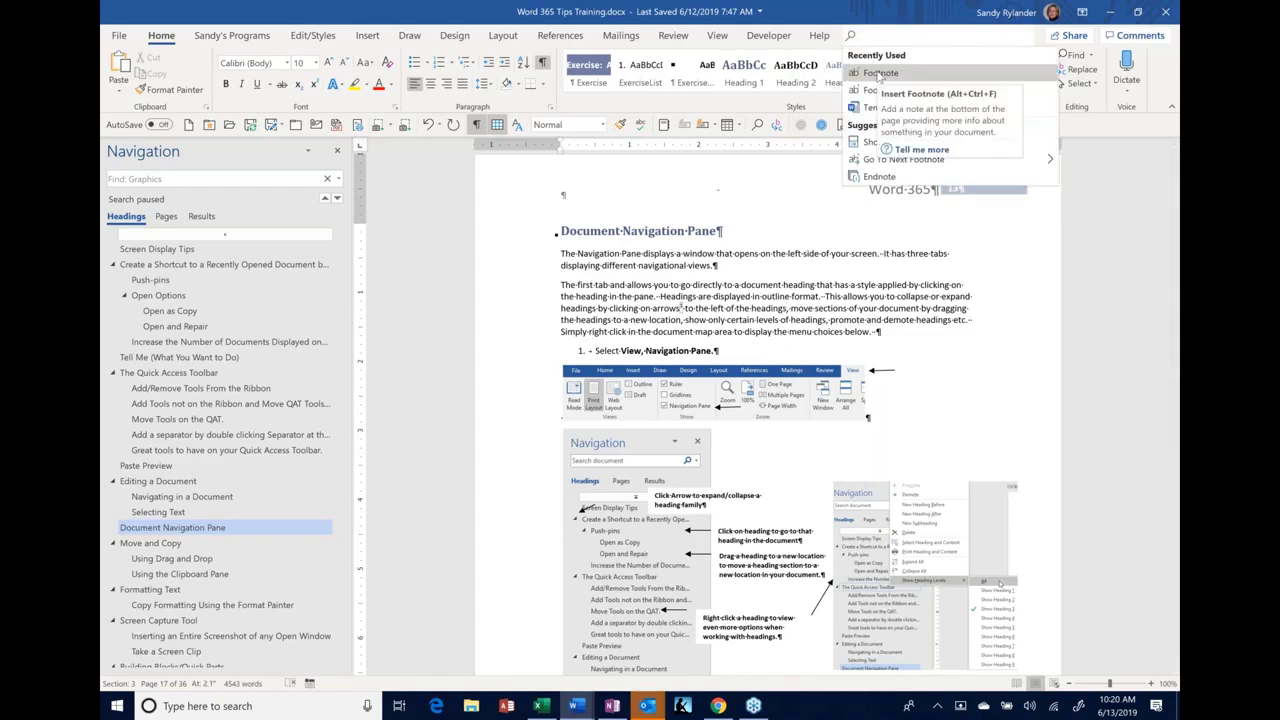
pyautogui.press('Escape')
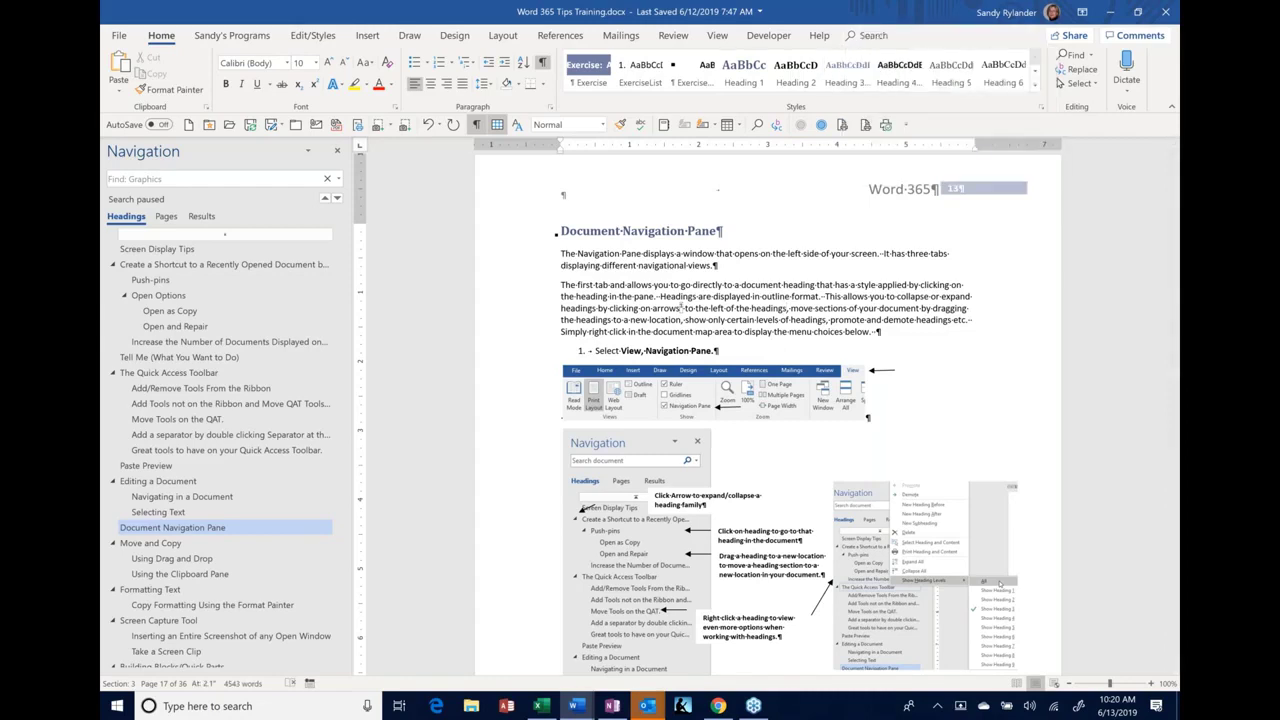
pyautogui.hotkey('ctrl', 'alt', 'f')
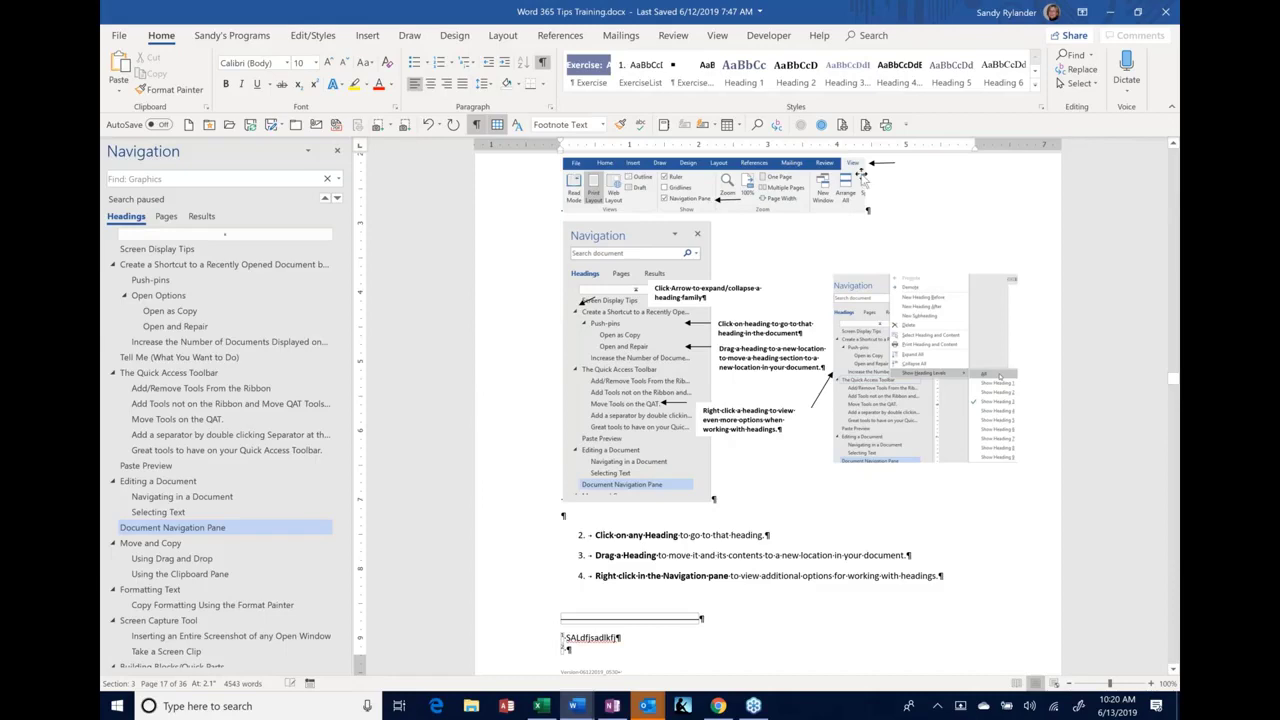
pyautogui.click(567, 649)
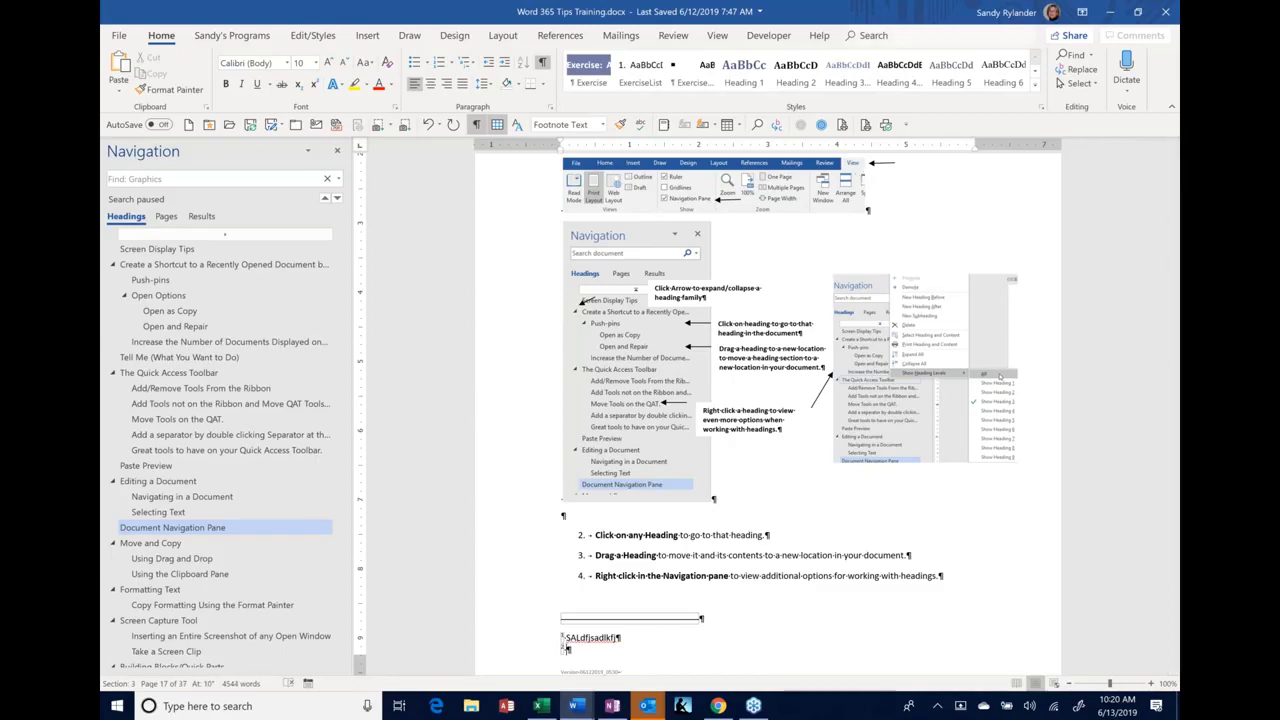
# Search the commands for "footnote", examine the suggested actions, document matches, help and definition, and dismiss the suggestions
pyautogui.hotkey('alt', 'q')
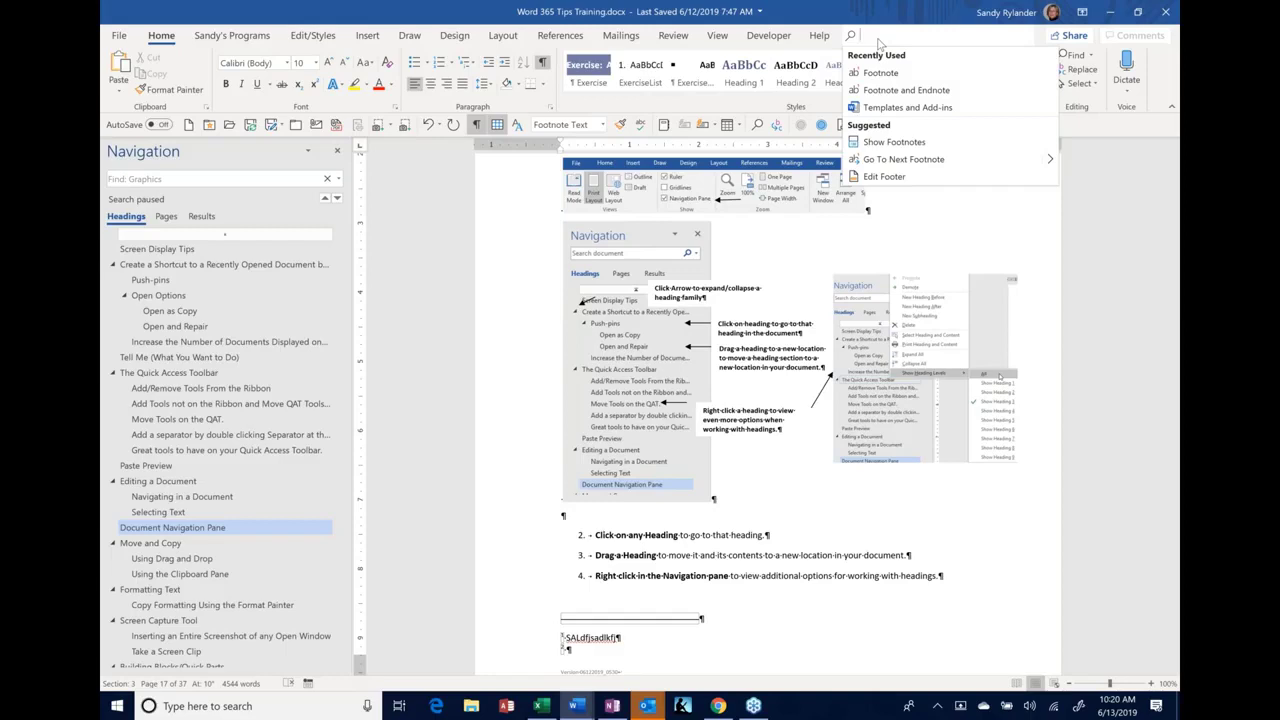
pyautogui.write('foo')
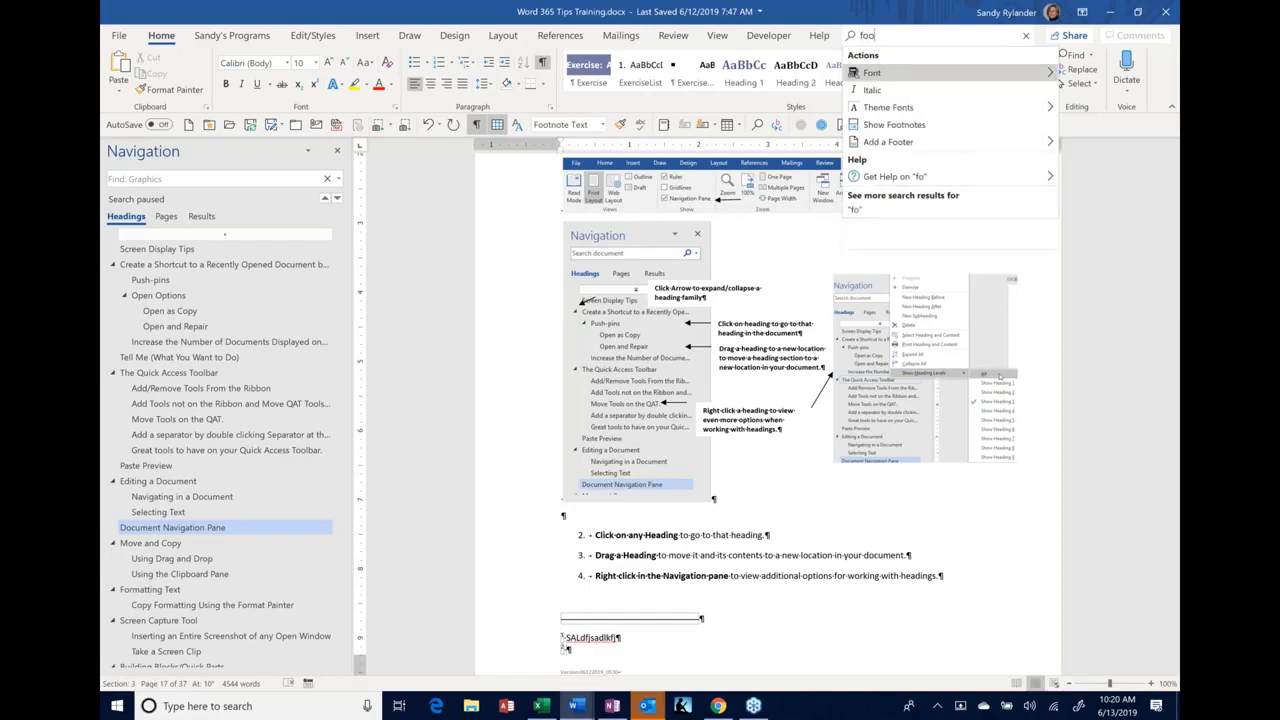
pyautogui.write('tnote')
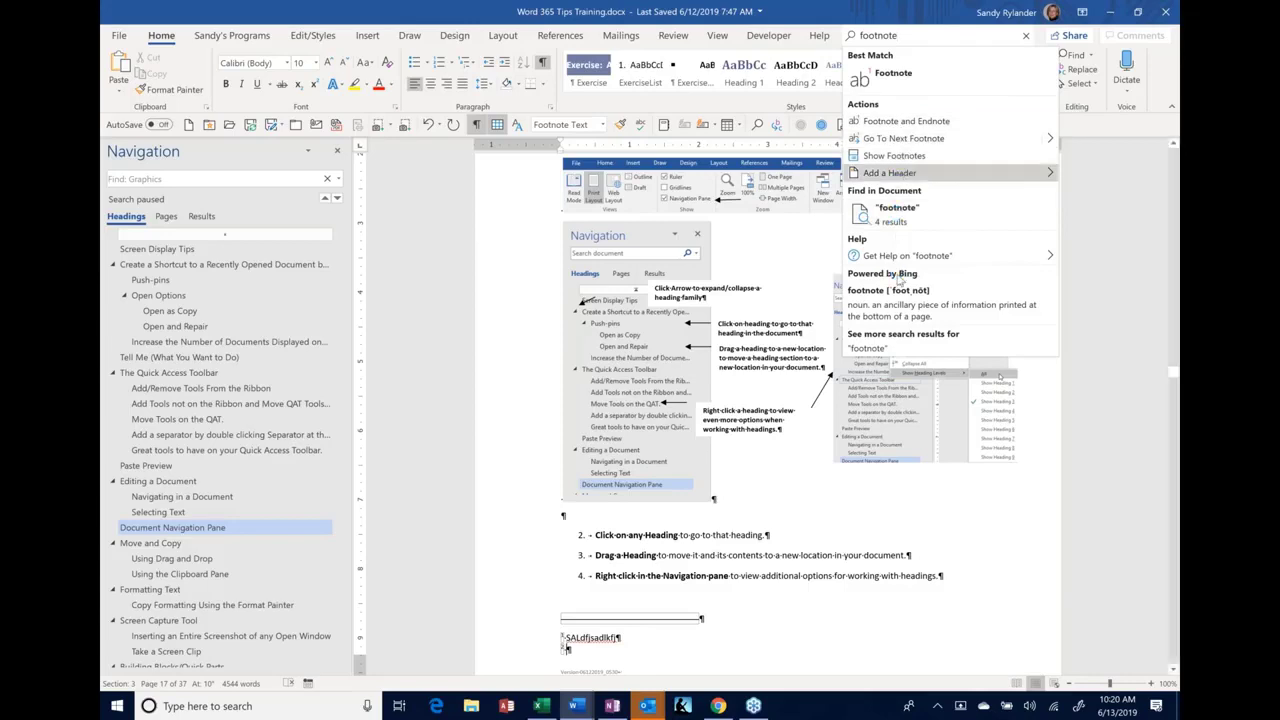
pyautogui.press('Right')
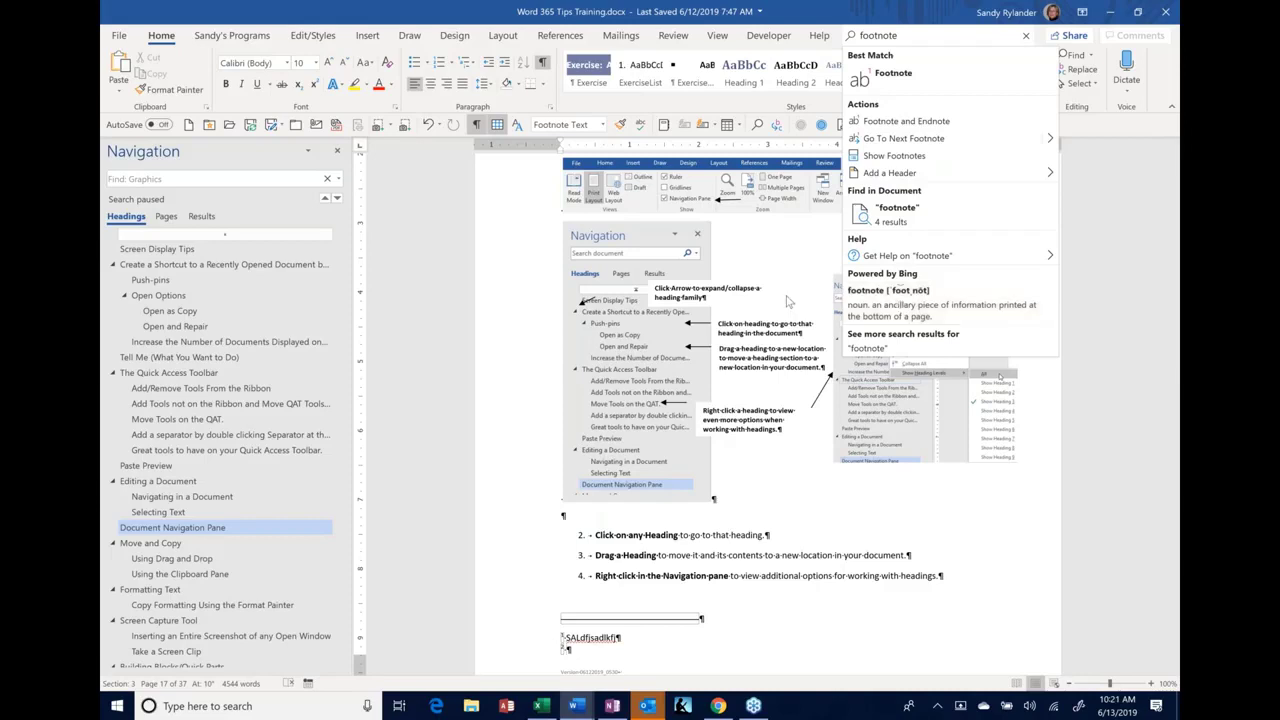
pyautogui.click(773, 257)
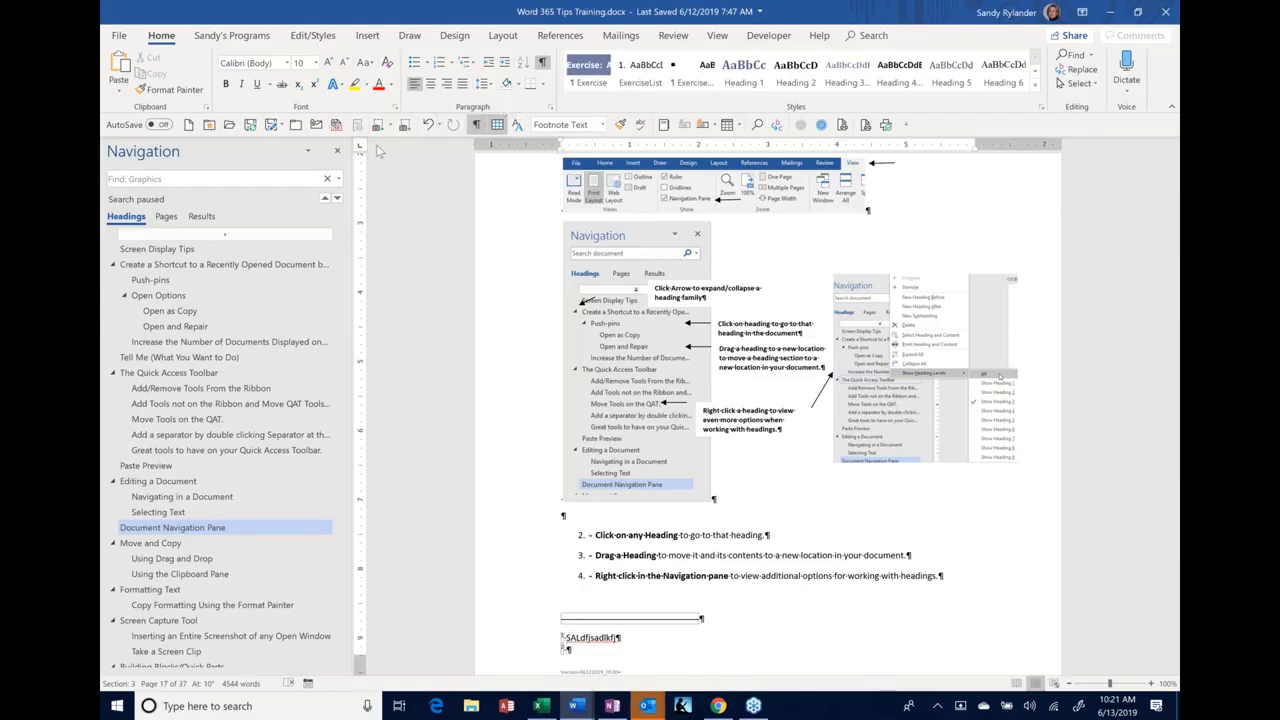
# Clear the graphics search and hide the Navigation pane, showing it once more from the page number before hiding it again
pyautogui.click(336, 154)
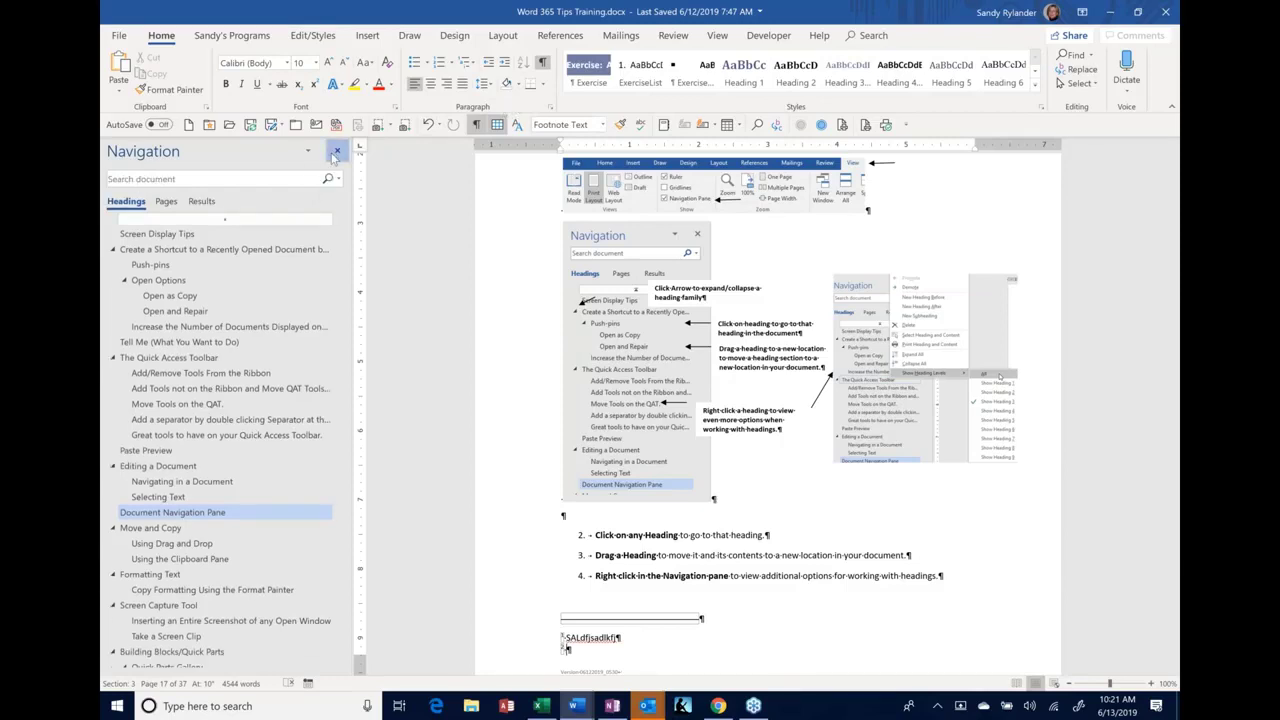
pyautogui.click(336, 154)
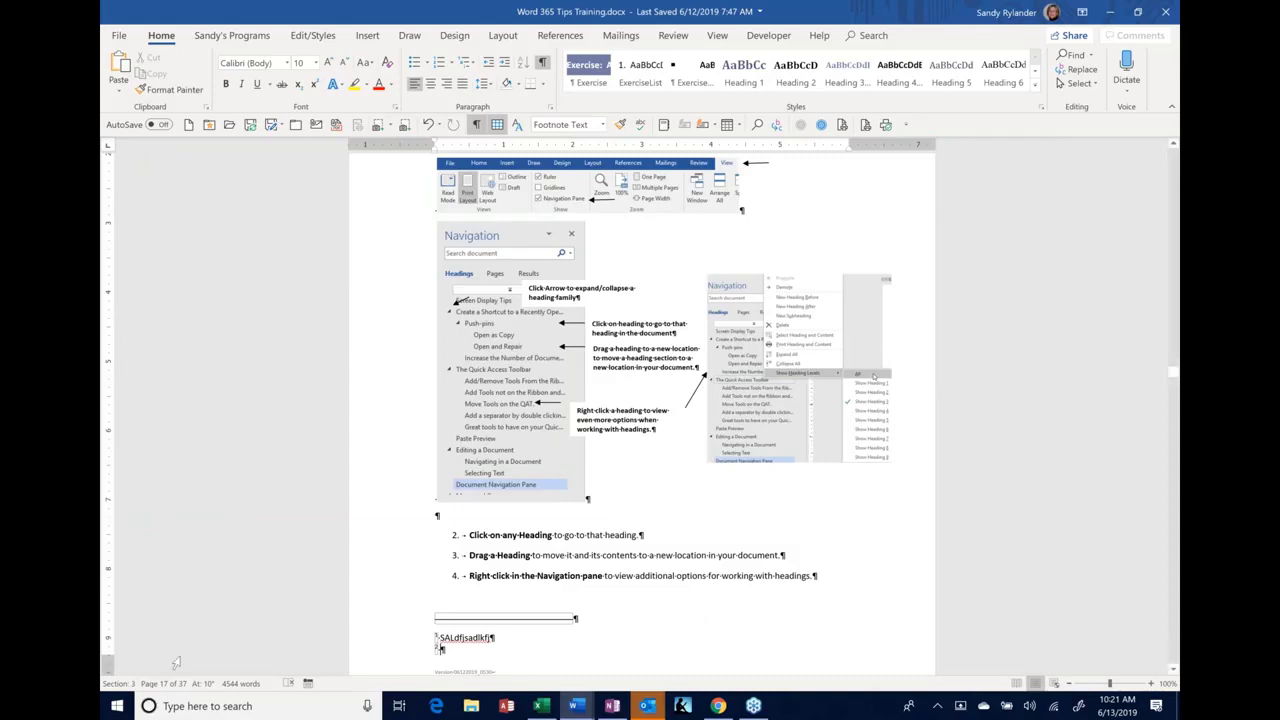
pyautogui.click(155, 684)
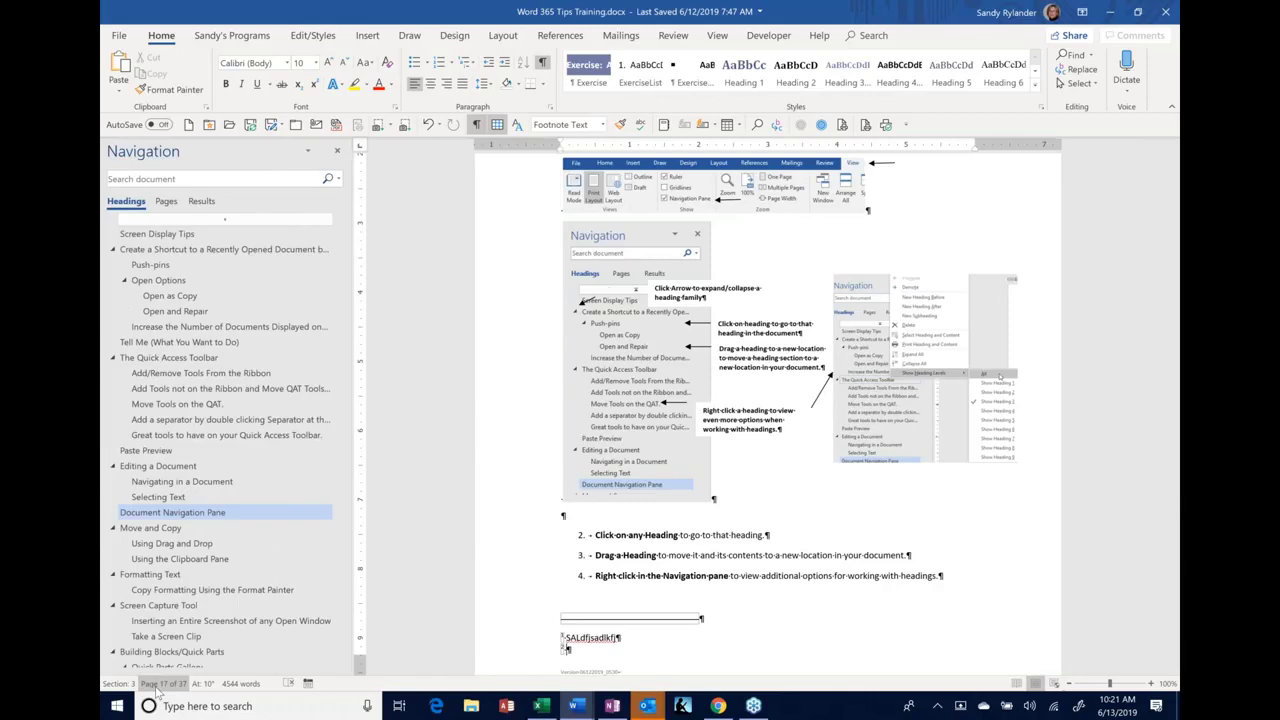
pyautogui.click(158, 684)
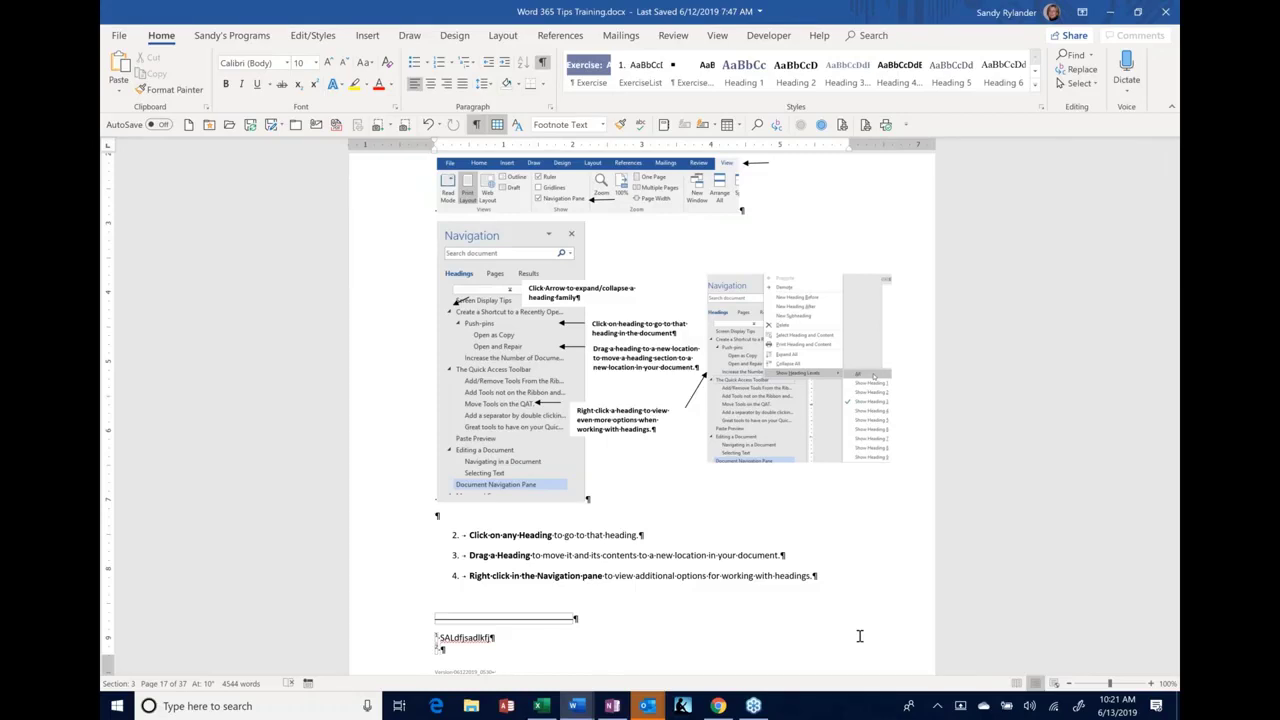
# Search the document for "navigation", display the view options containing the Navigation Pane setting, and clear the search
pyautogui.hotkey('ctrl', 'f')
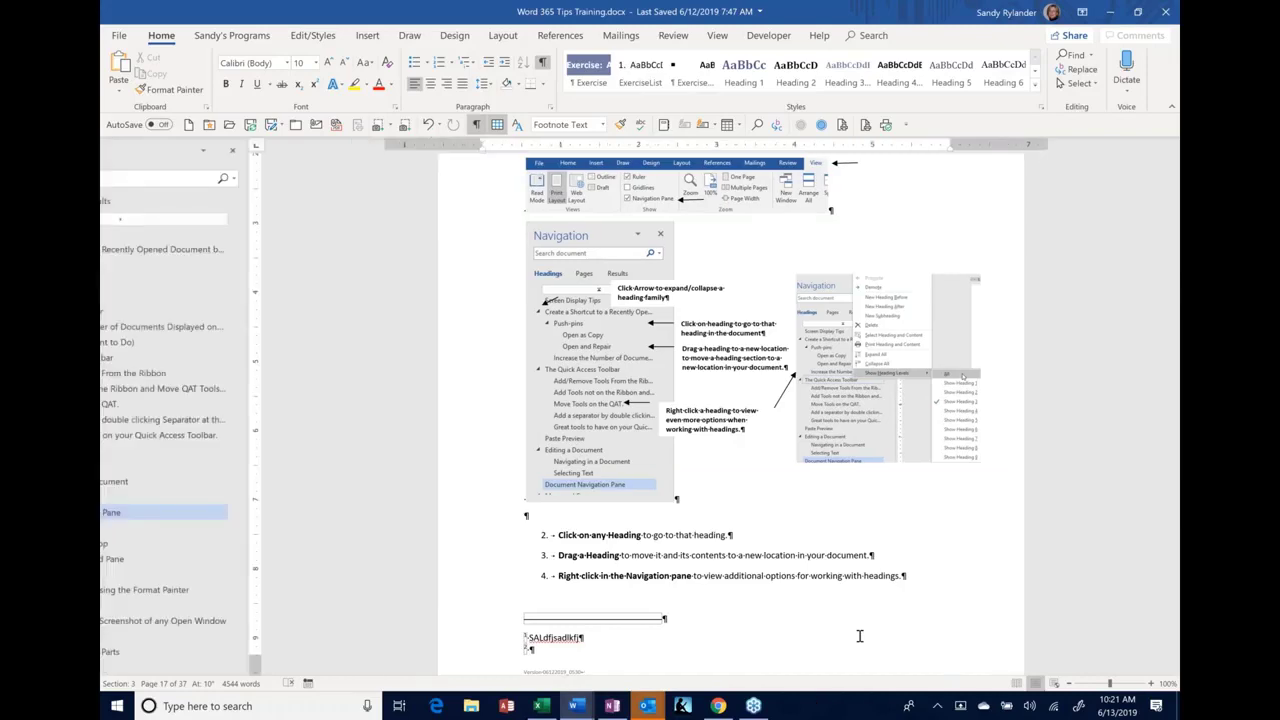
pyautogui.press('Return')
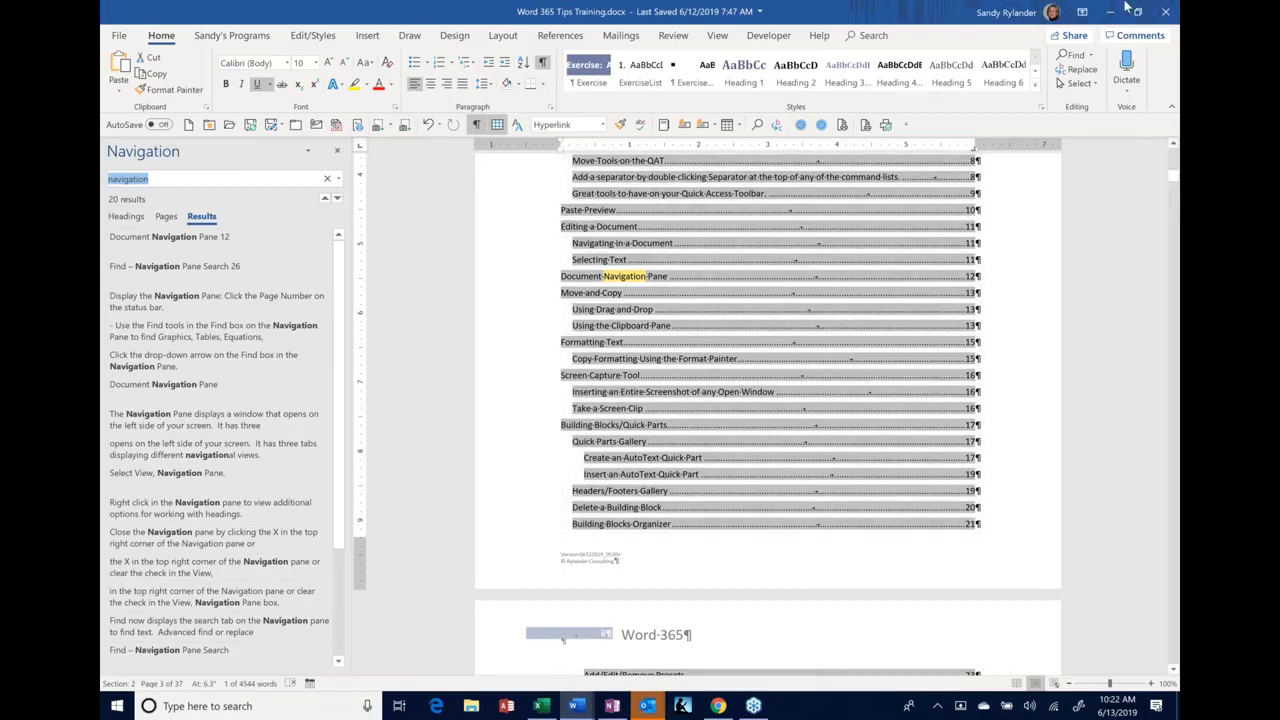
pyautogui.click(717, 36)
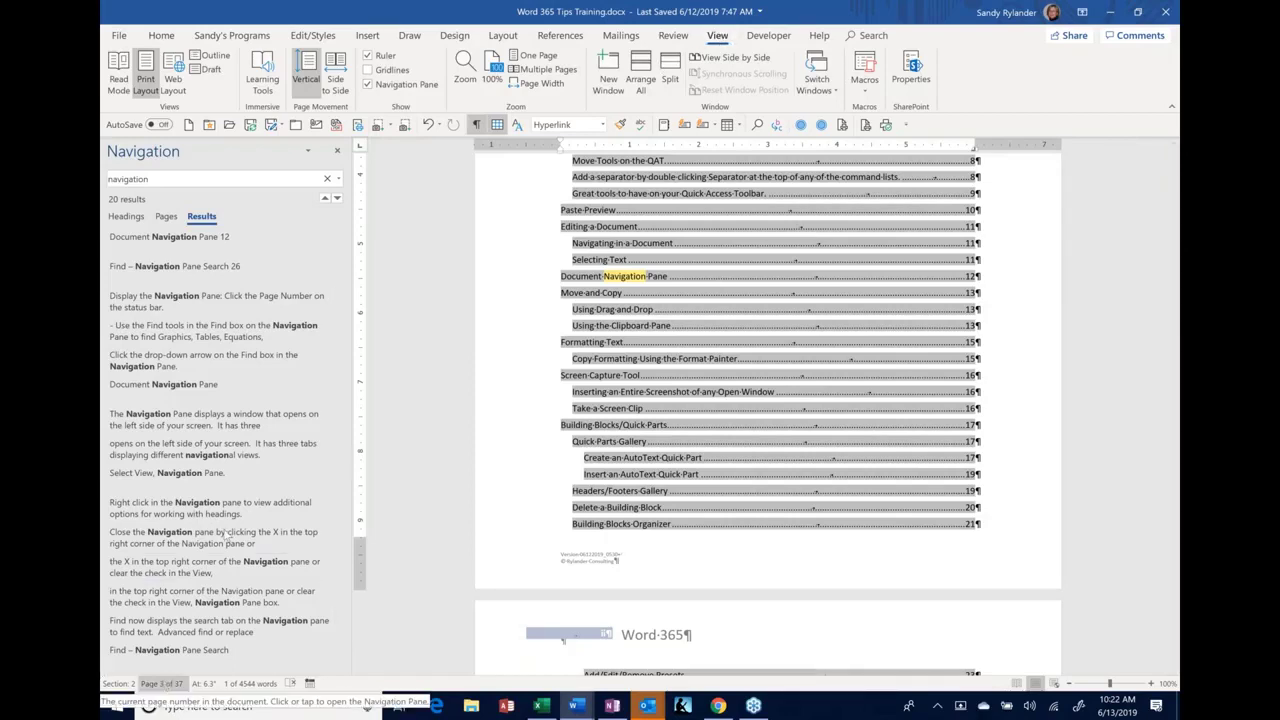
pyautogui.click(339, 152)
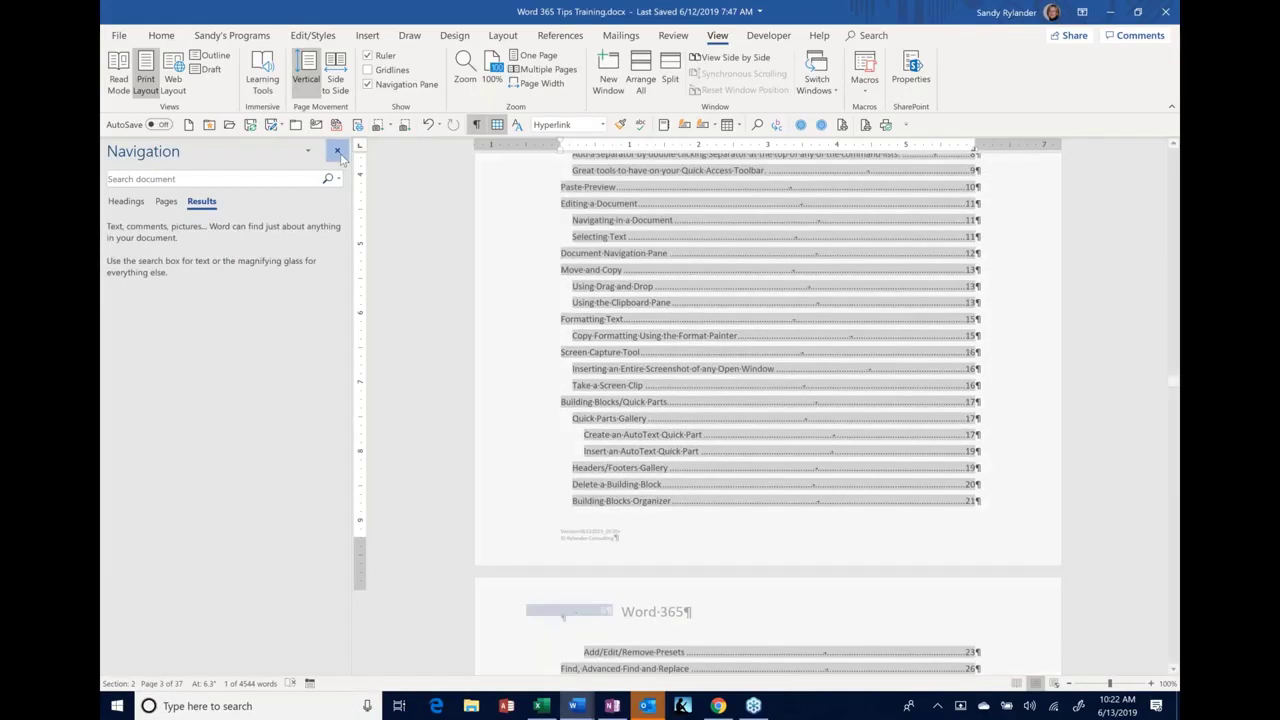
# Close the Navigation pane, display the custom programs commands, and place the cursor at the end of numbered item 5
pyautogui.click(339, 152)
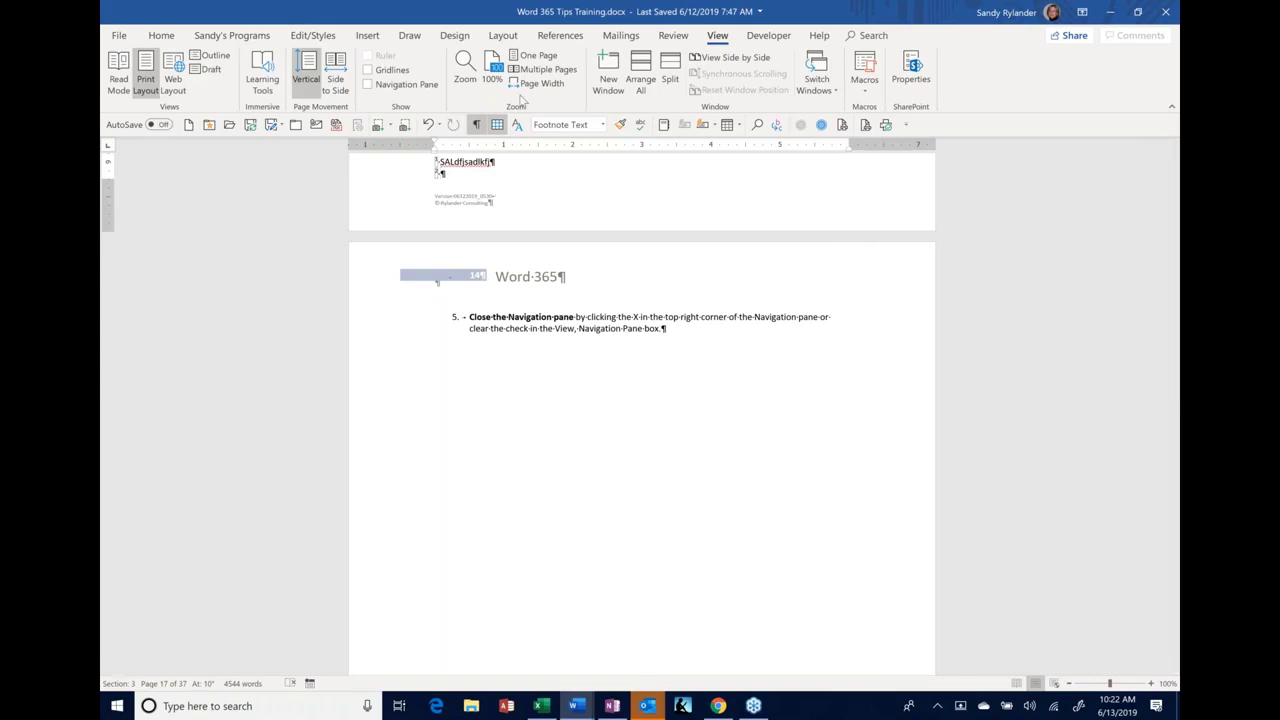
pyautogui.click(249, 36)
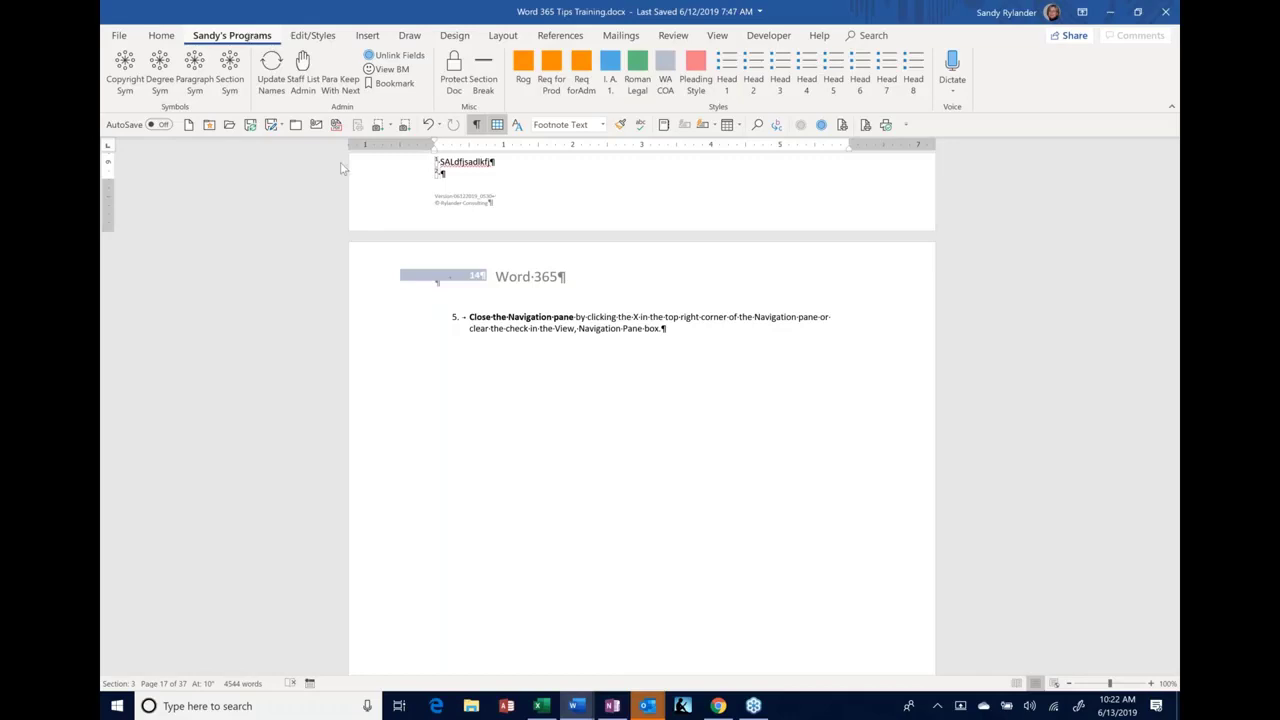
pyautogui.click(691, 338)
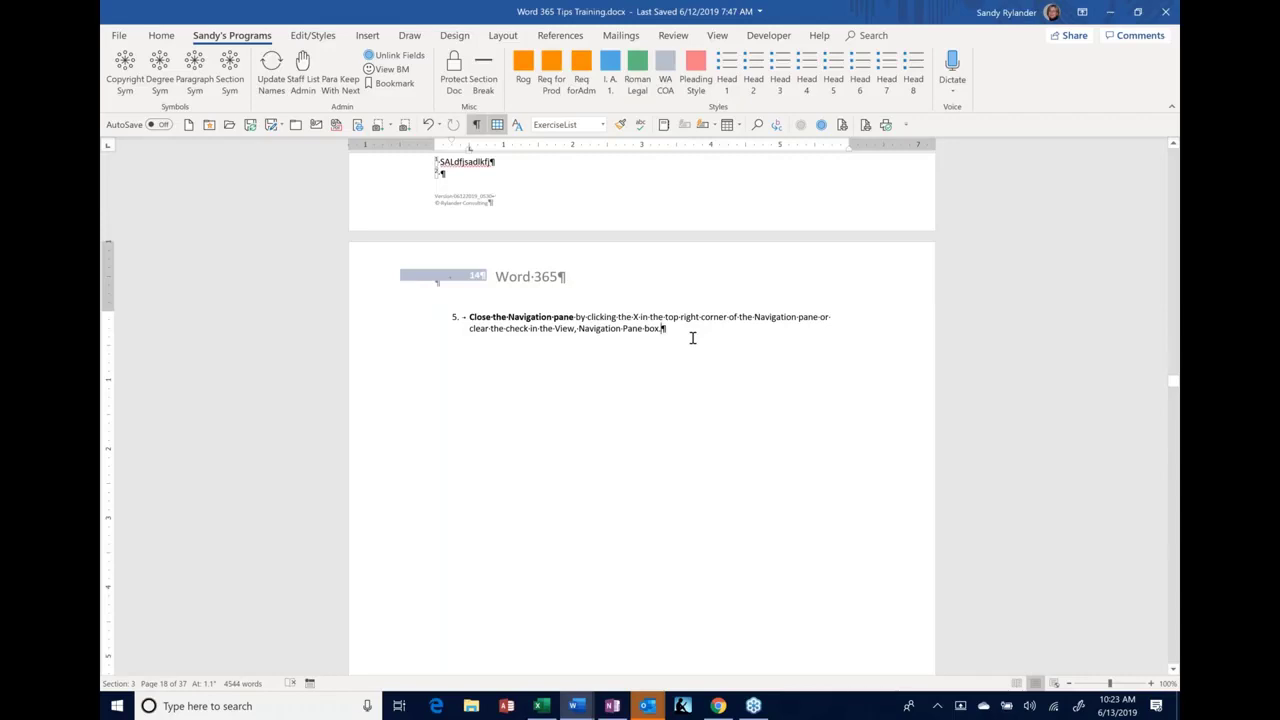
# Try the Exercise style on the numbered item about closing the Navigation pane, and undo it
pyautogui.click(159, 37)
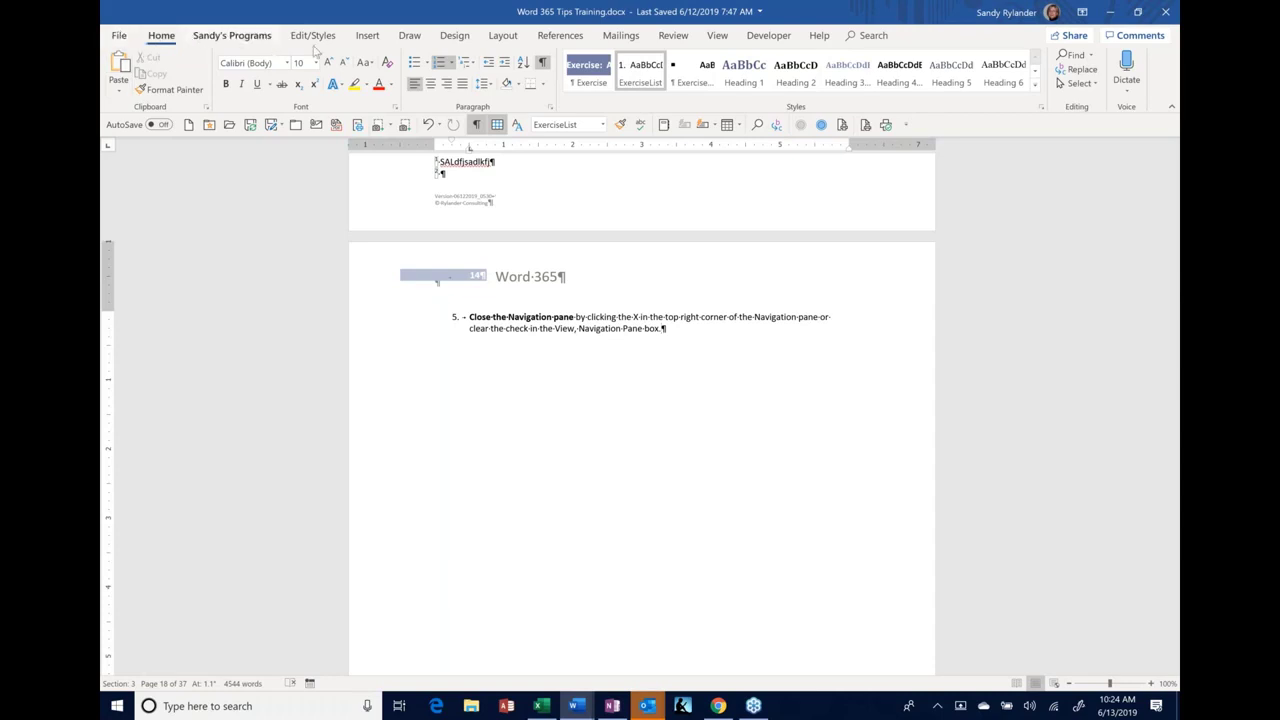
pyautogui.click(566, 66)
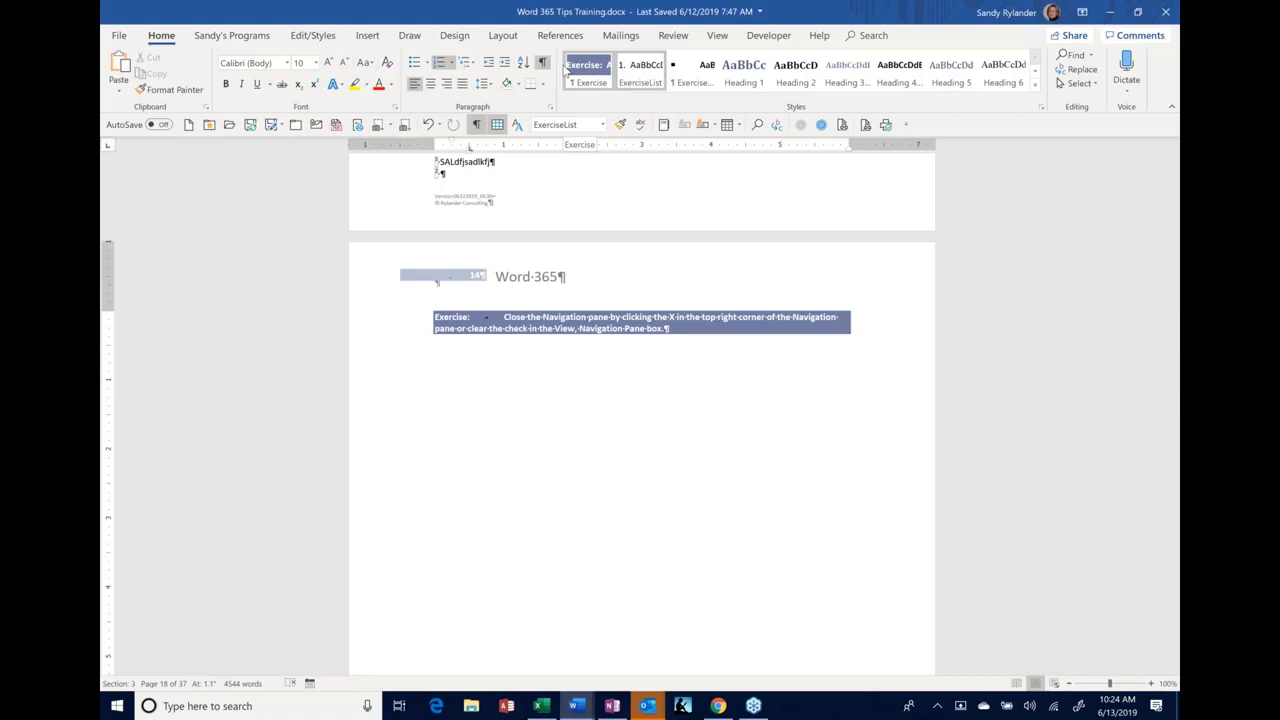
pyautogui.hotkey('ctrl', 'z')
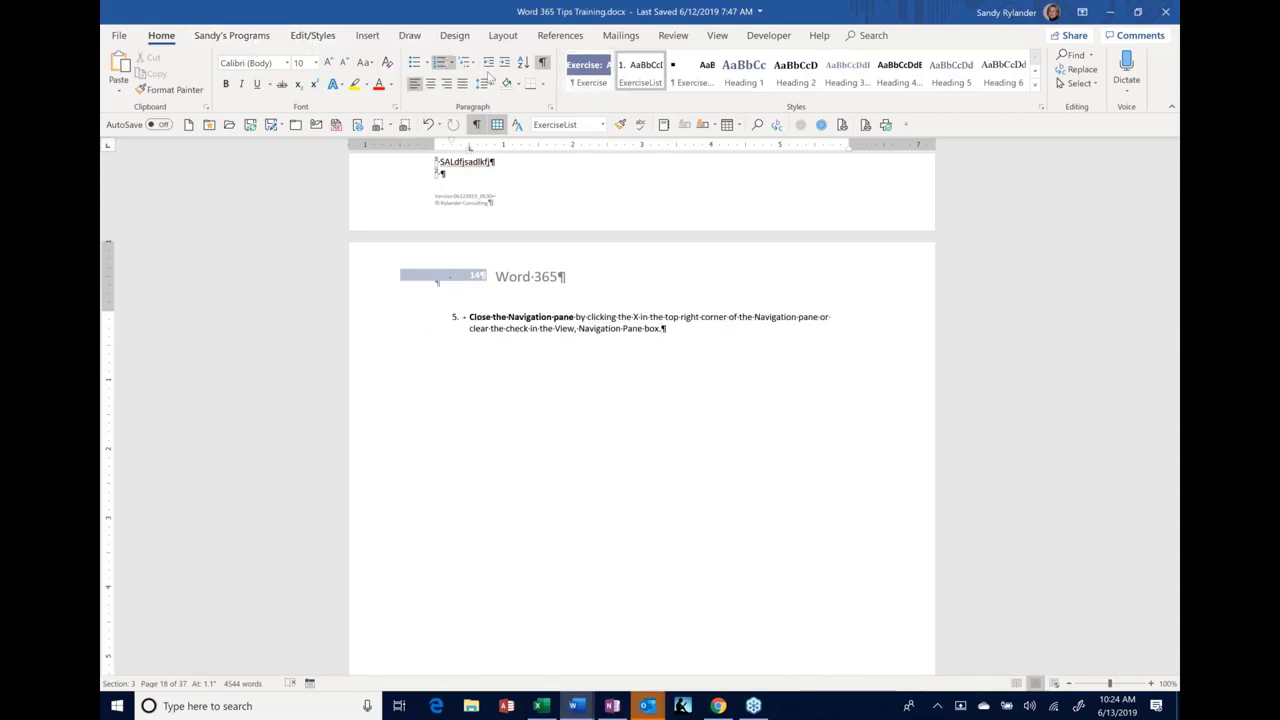
# Display the drawing commands, show the Quick Access Toolbar above the ribbon, and return it below the ribbon
pyautogui.click(410, 36)
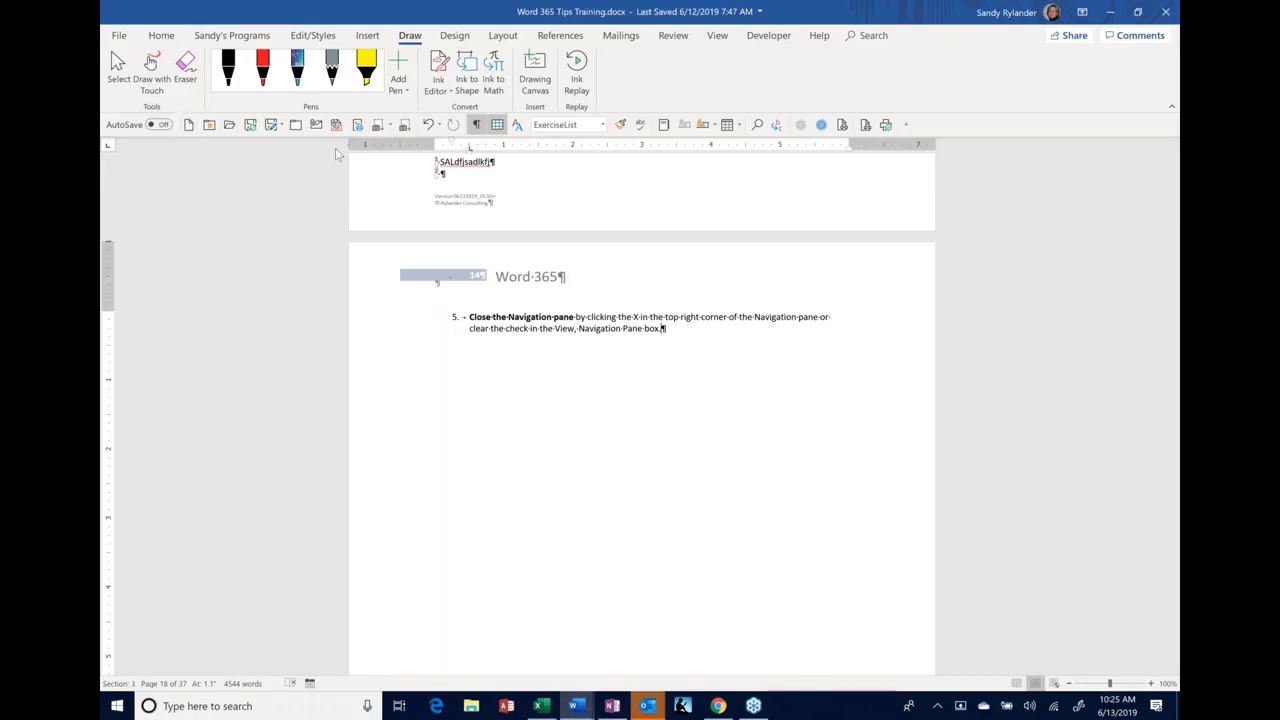
pyautogui.rightClick(175, 137)
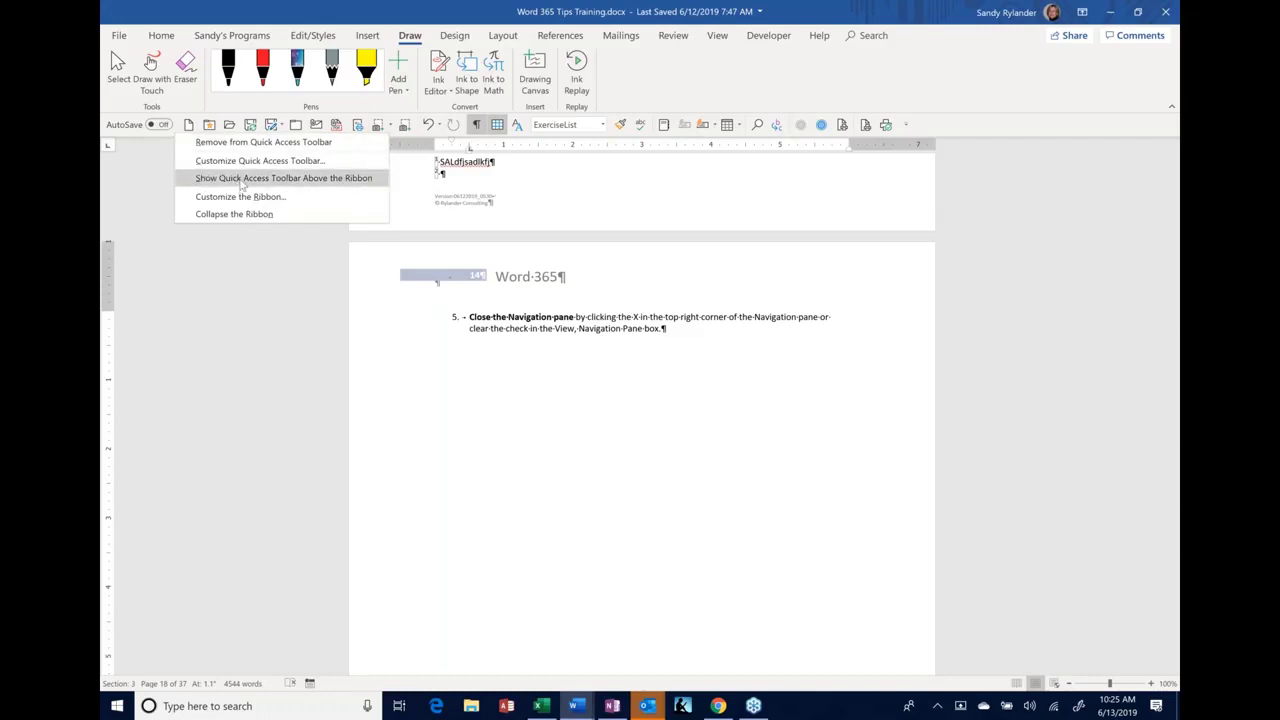
pyautogui.click(240, 180)
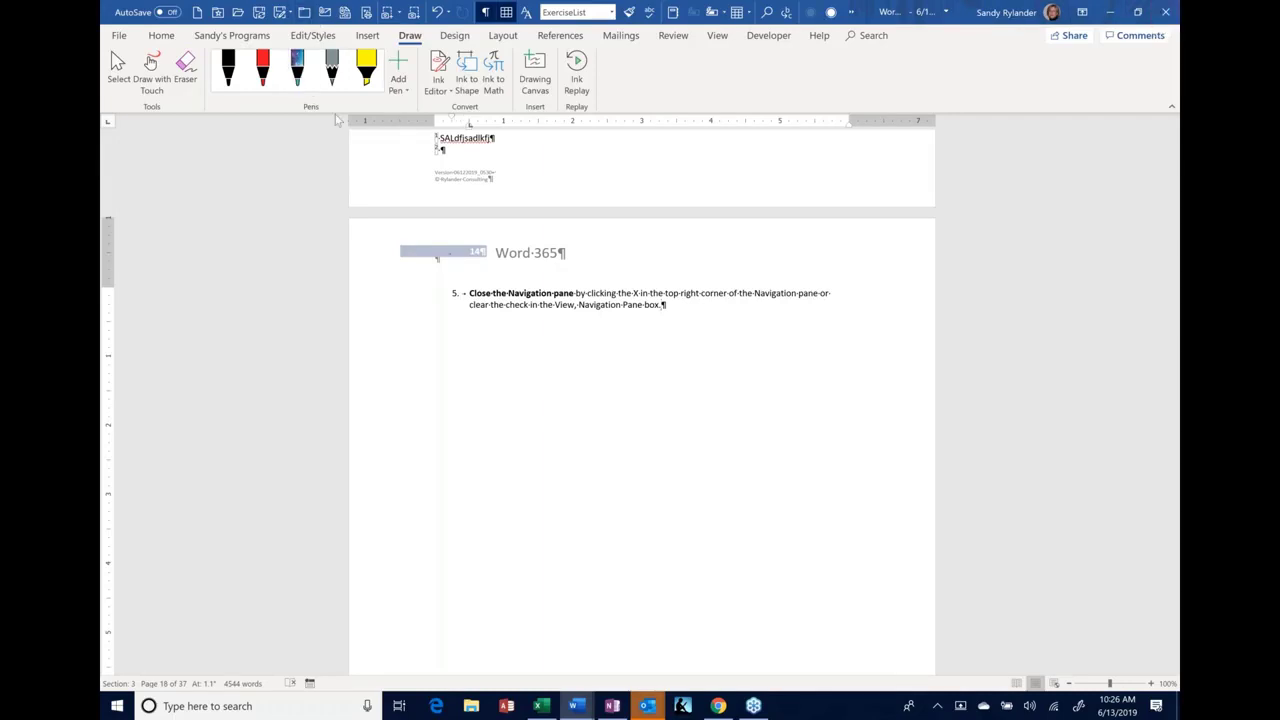
pyautogui.click(110, 15)
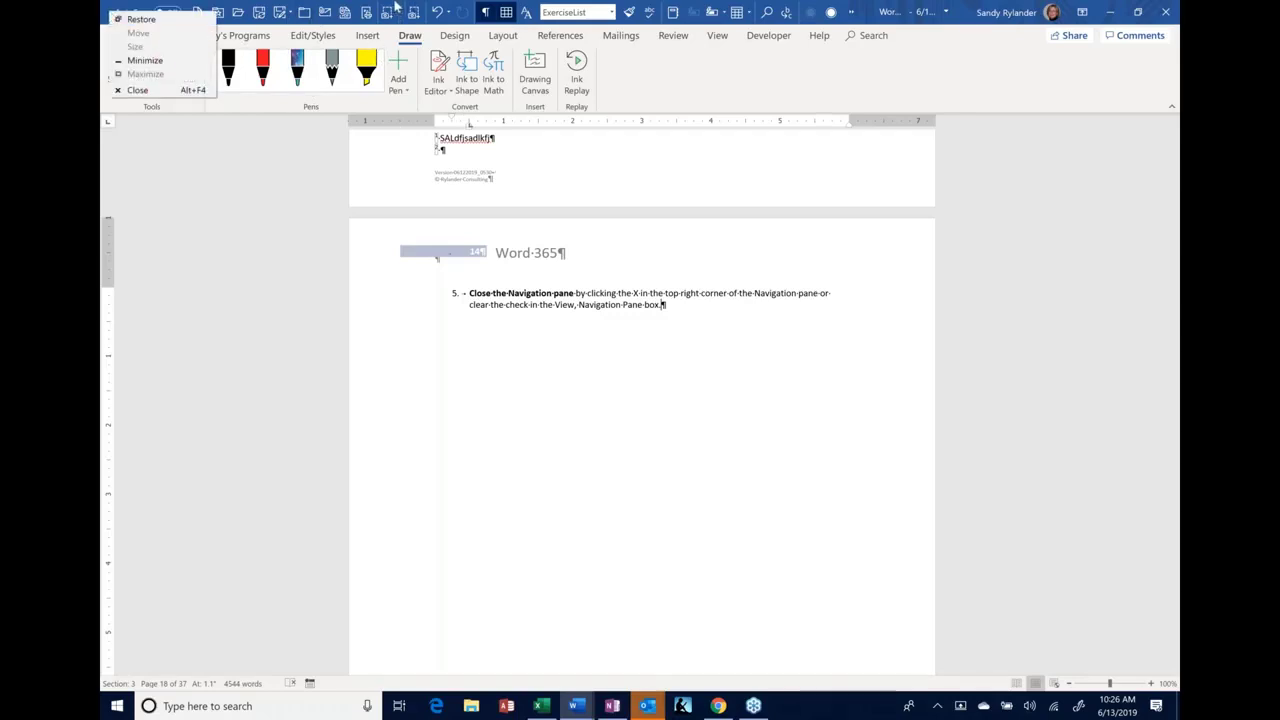
pyautogui.rightClick(400, 10)
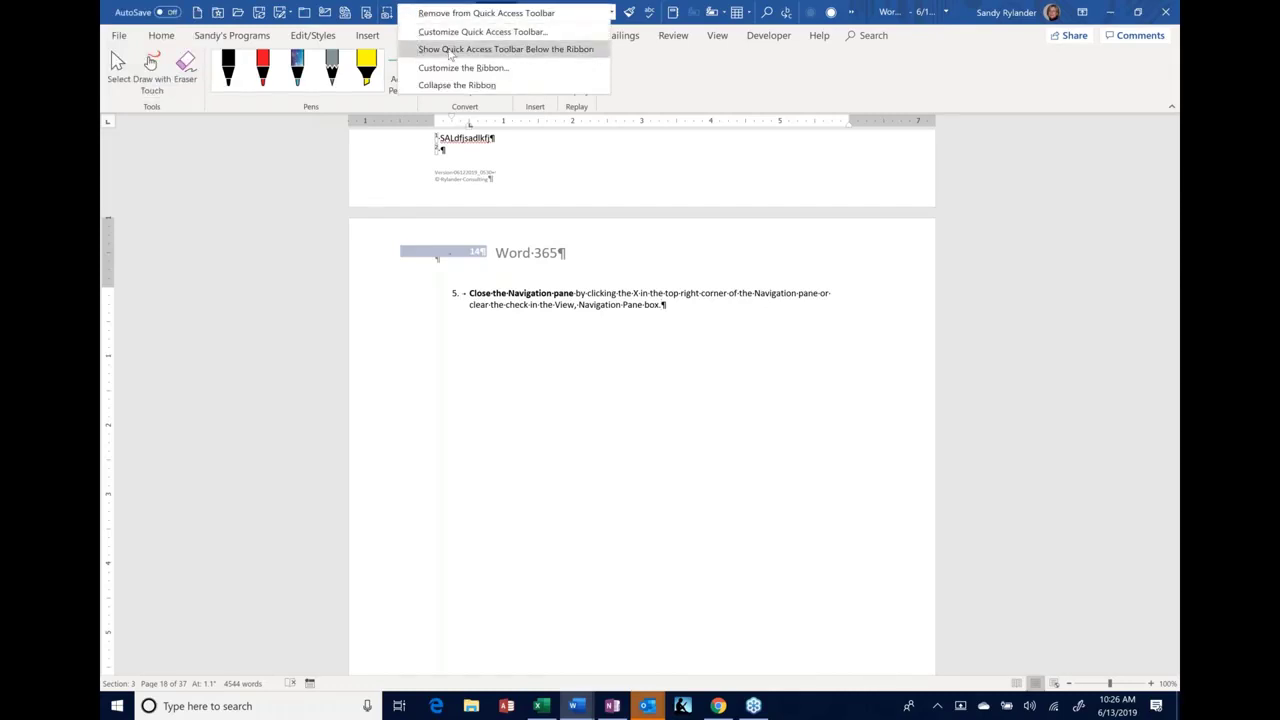
pyautogui.click(450, 49)
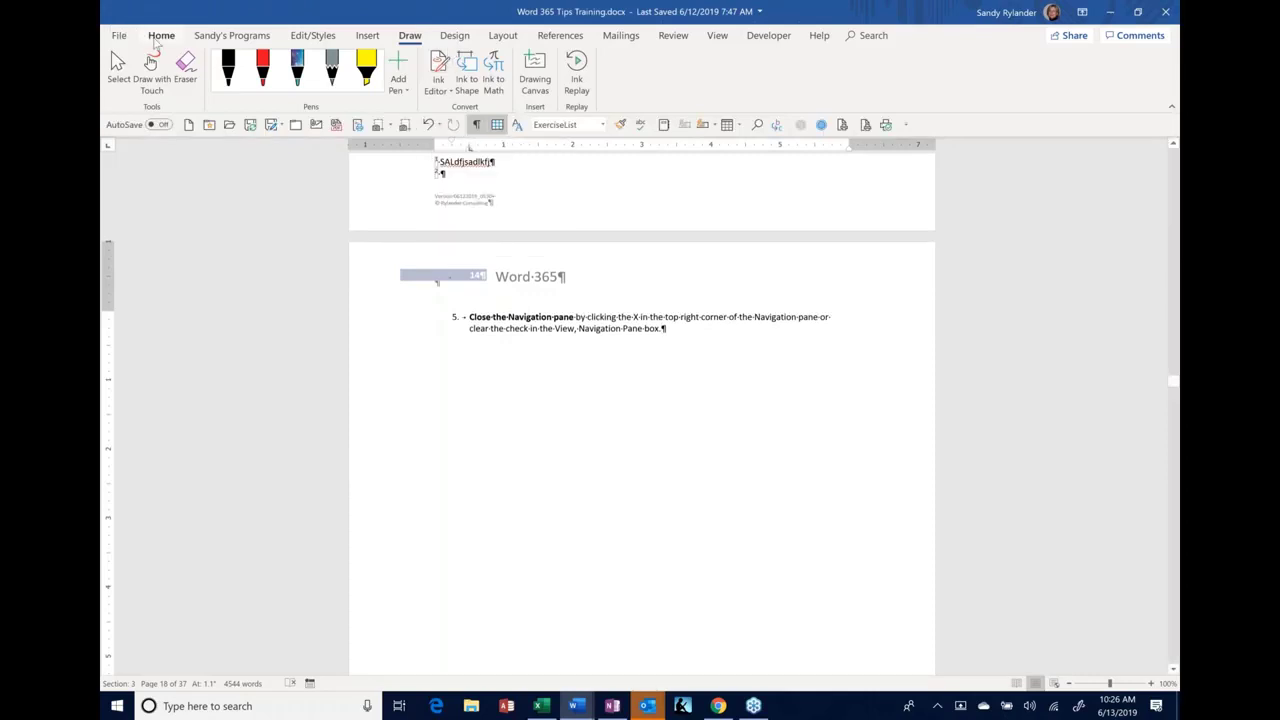
# Add the Bullets command to the Quick Access Toolbar and remove it again
pyautogui.click(156, 38)
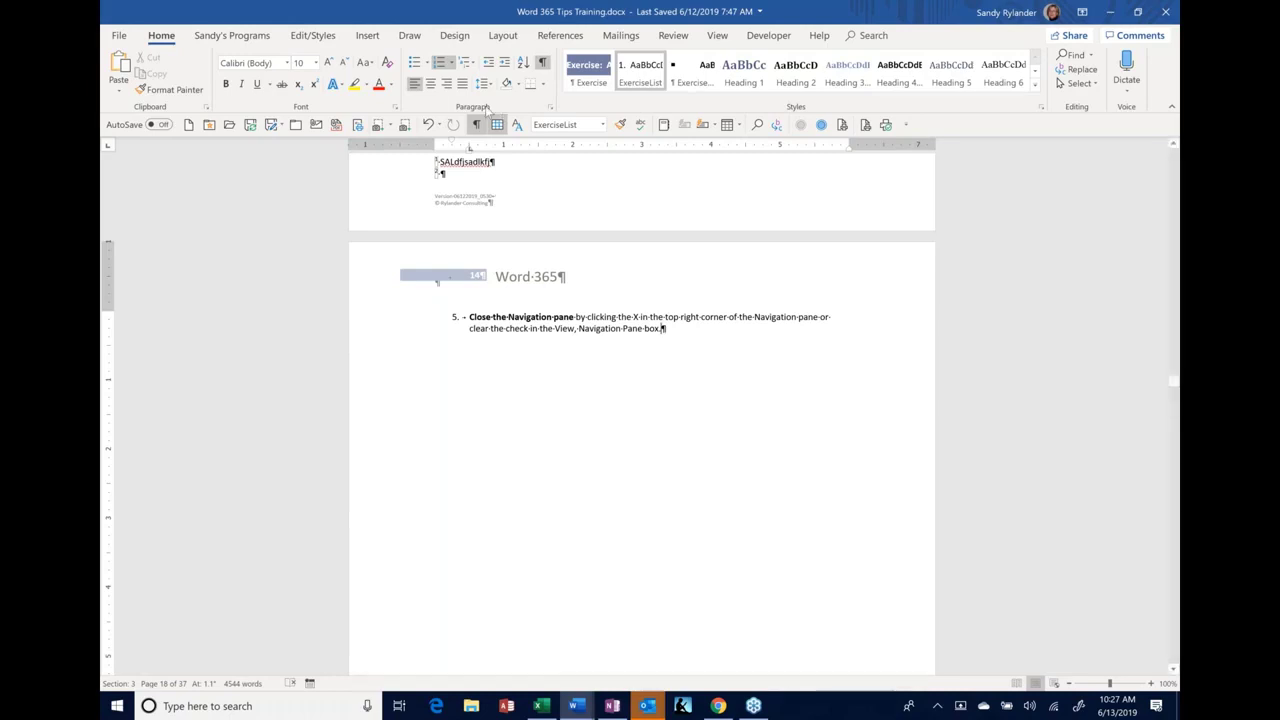
pyautogui.rightClick(417, 67)
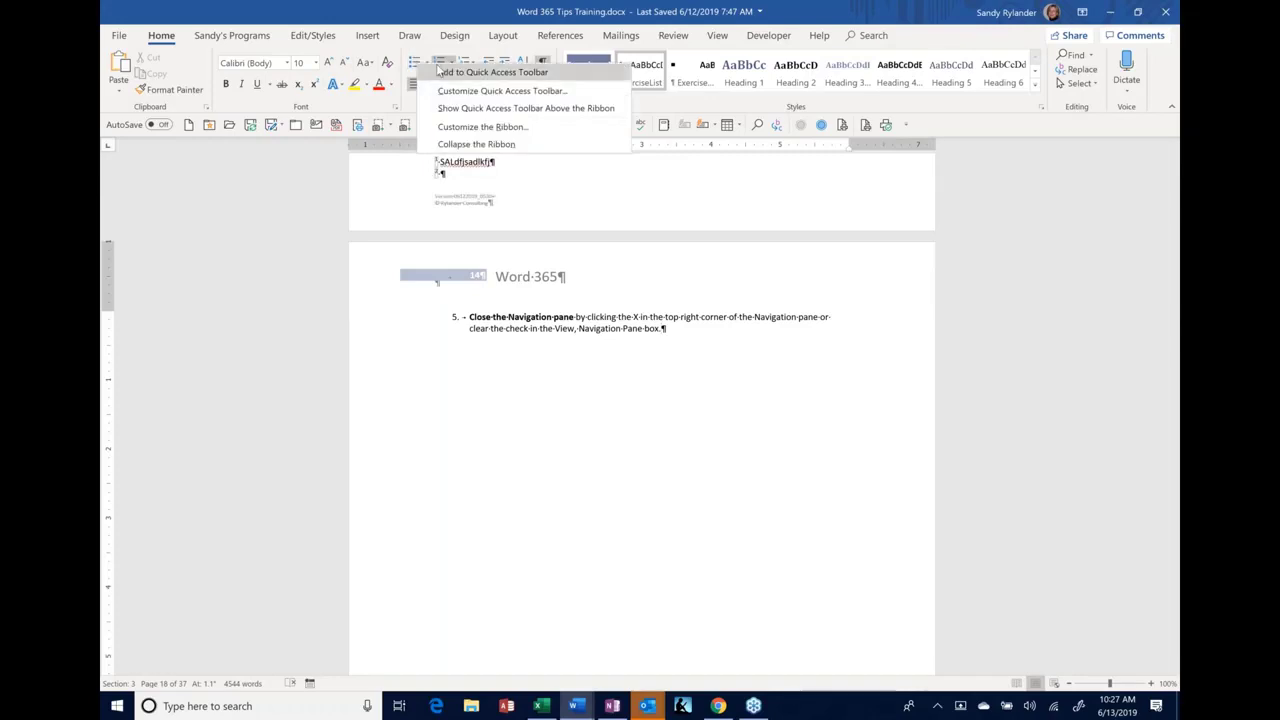
pyautogui.click(438, 71)
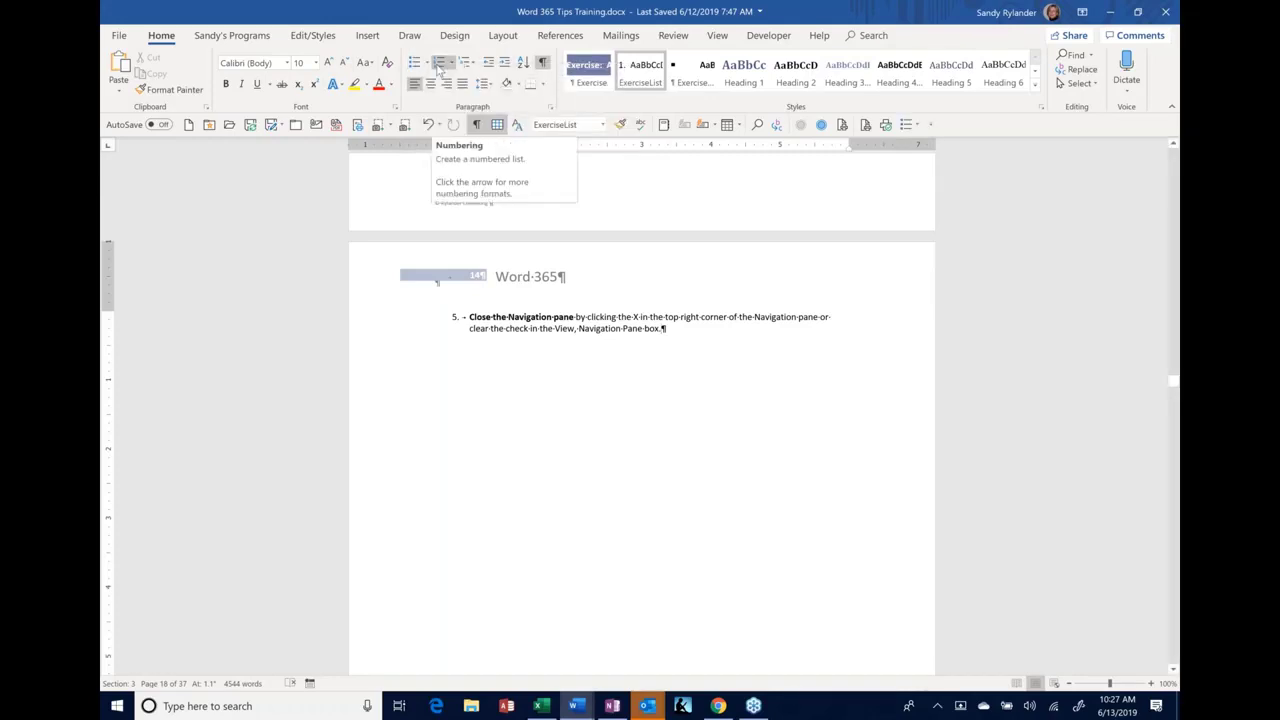
pyautogui.rightClick(904, 130)
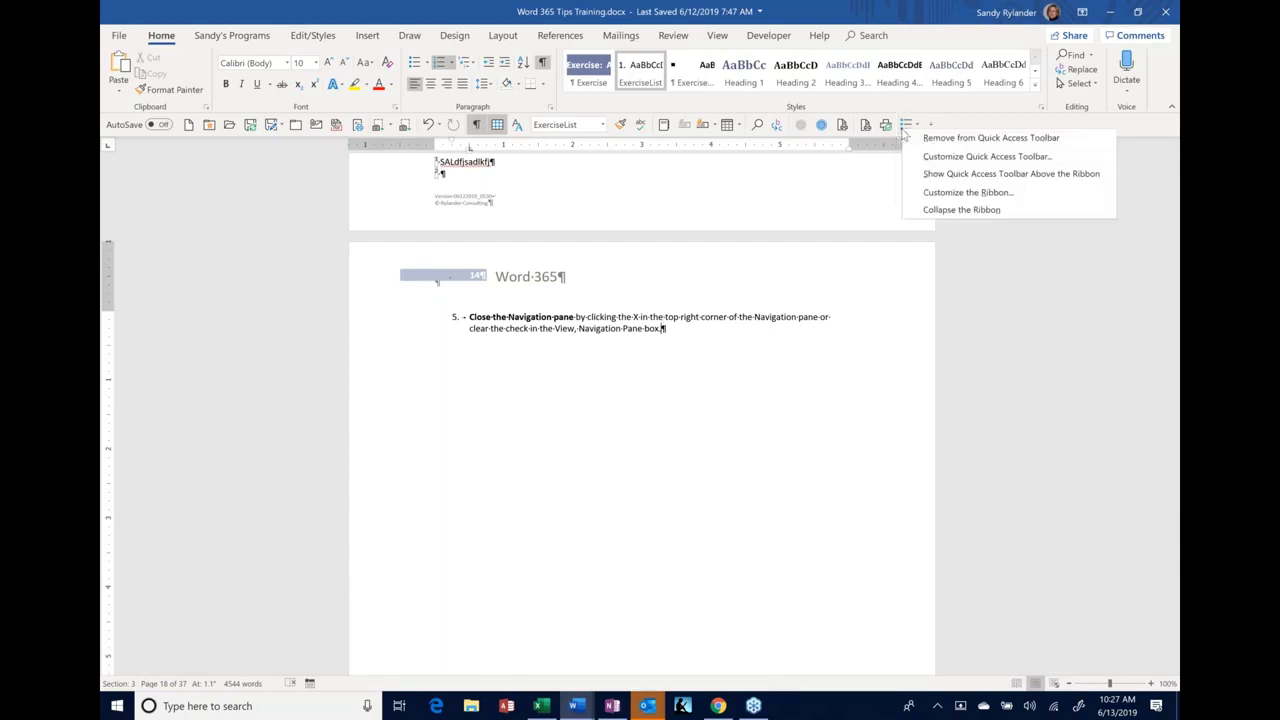
pyautogui.click(926, 133)
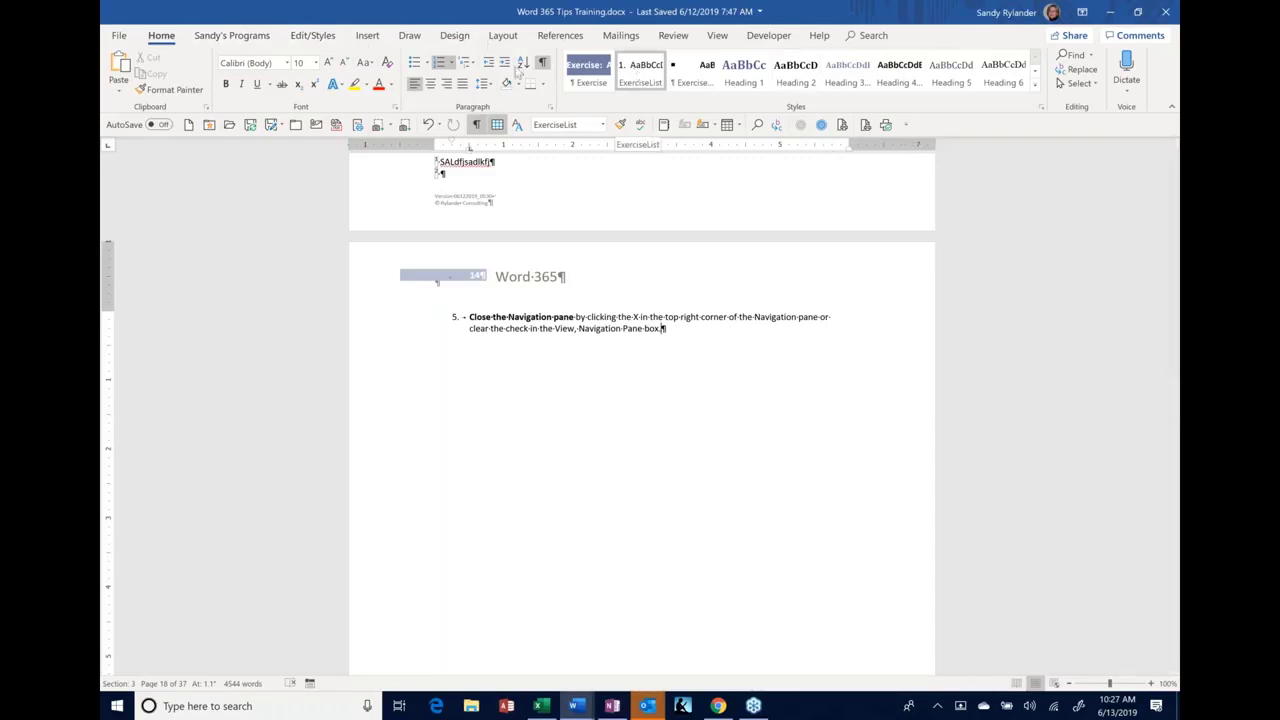
# Look at the document's Info page and the list of common commands available for the Quick Access Toolbar
pyautogui.click(118, 36)
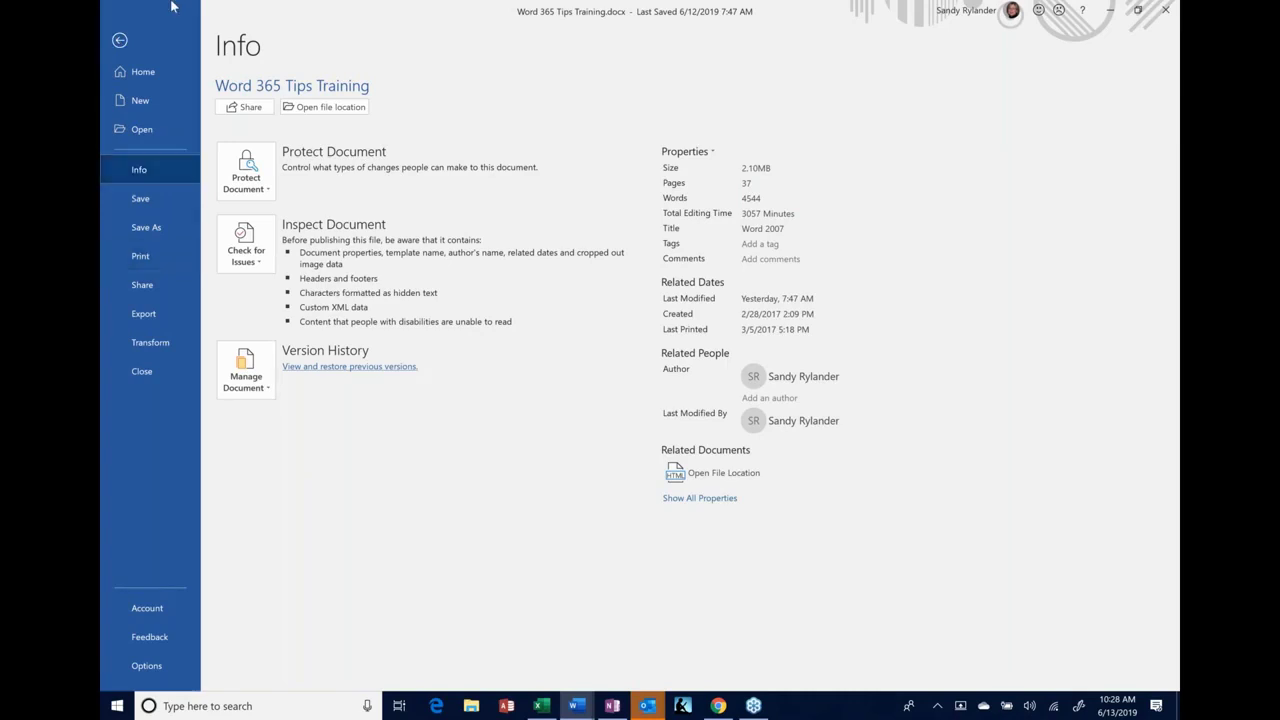
pyautogui.click(119, 41)
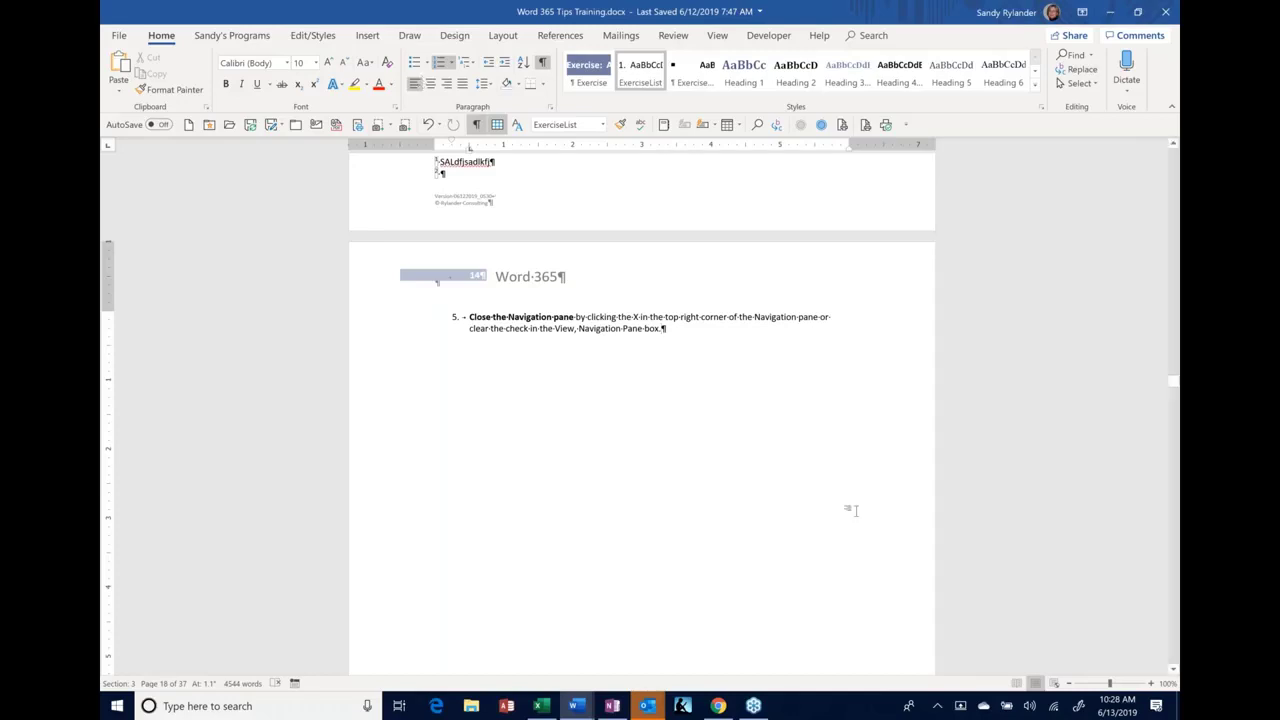
pyautogui.click(907, 125)
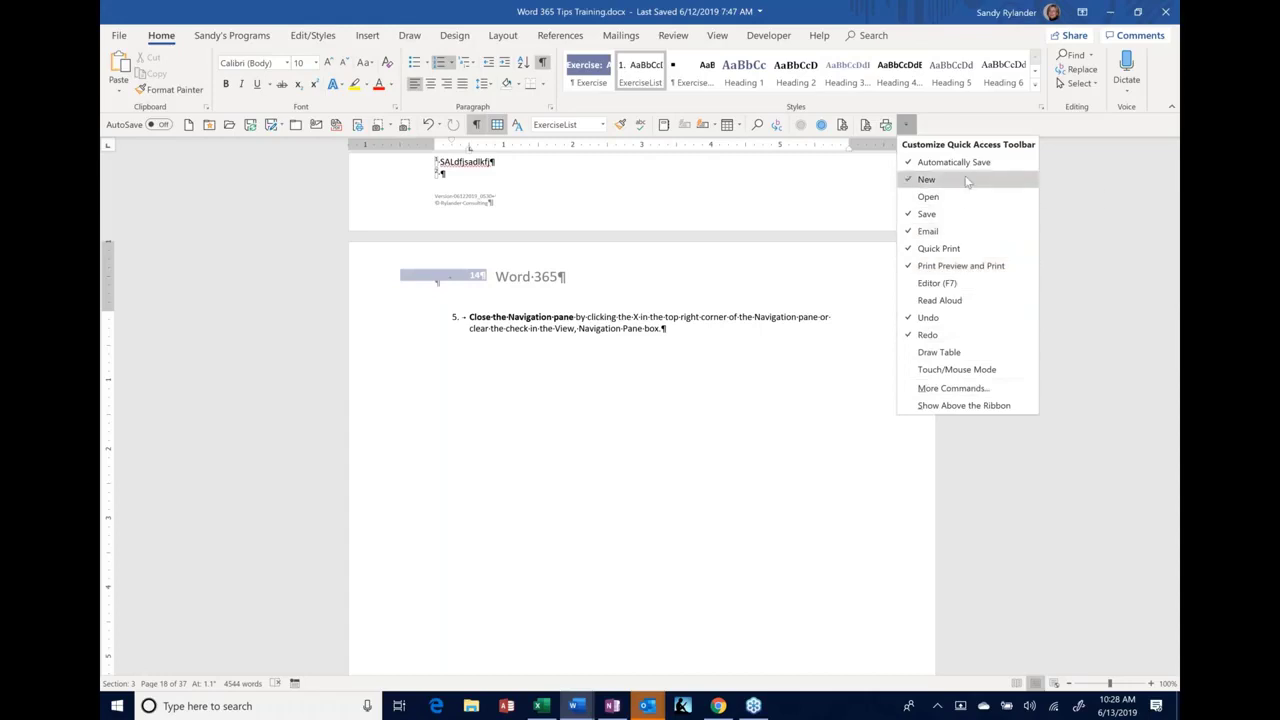
pyautogui.click(1106, 245)
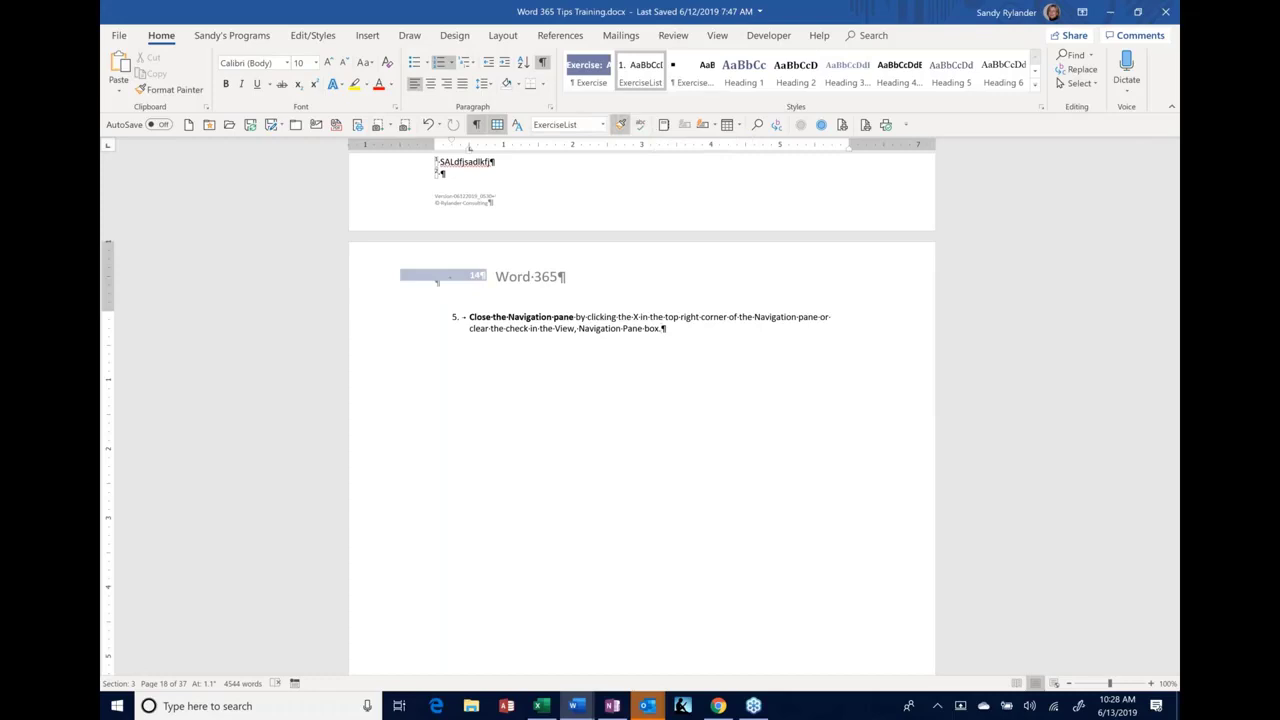
# Open the Quick Access Toolbar customization options and set the source list of commands to All Commands
pyautogui.rightClick(620, 124)
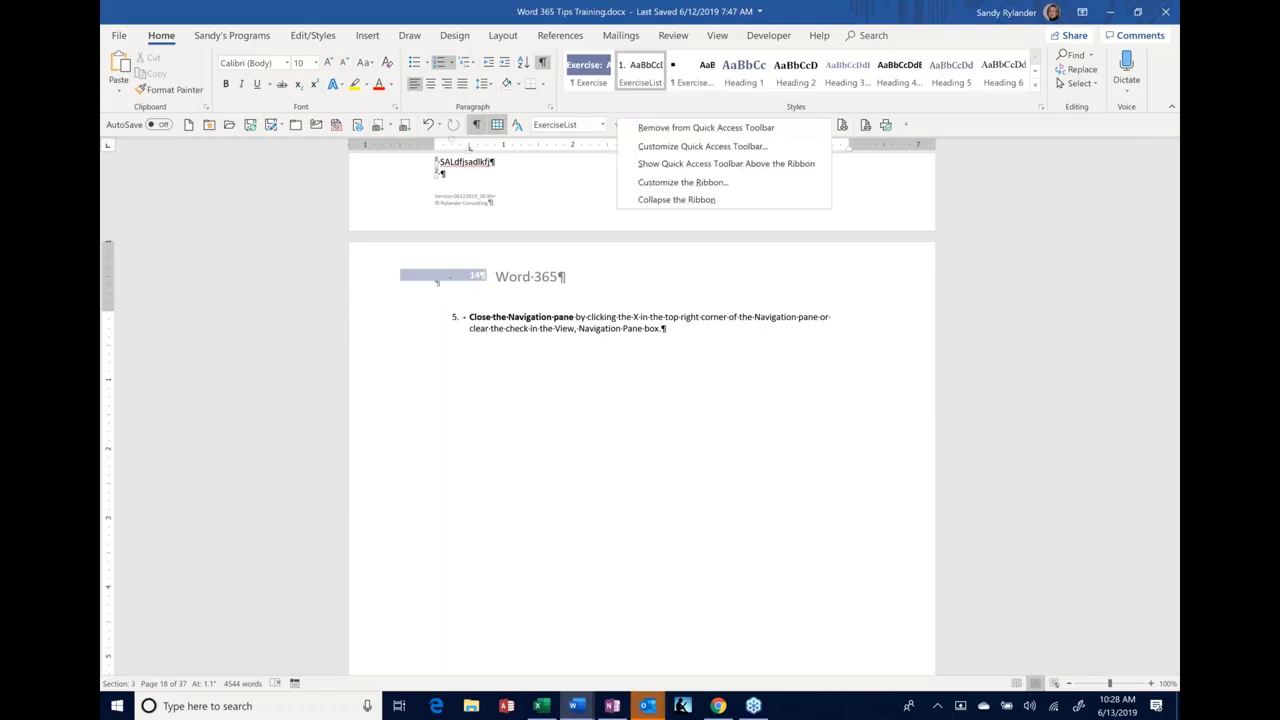
pyautogui.click(641, 148)
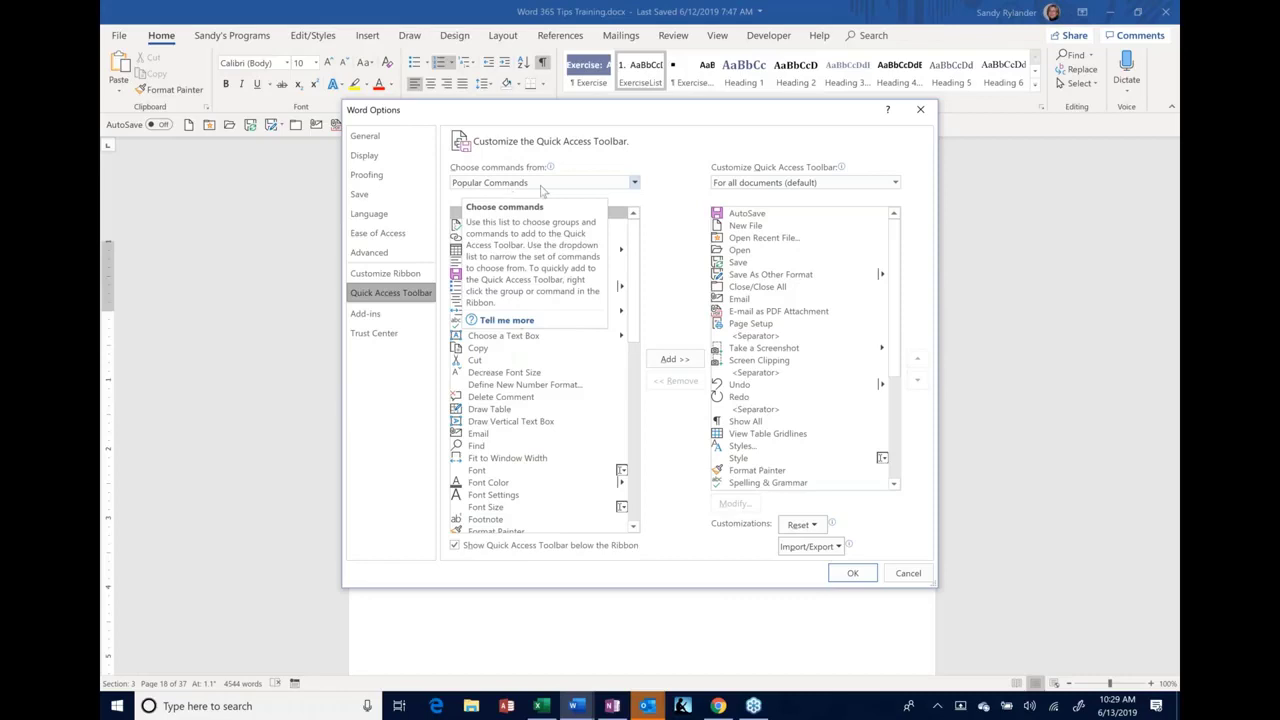
pyautogui.click(478, 362)
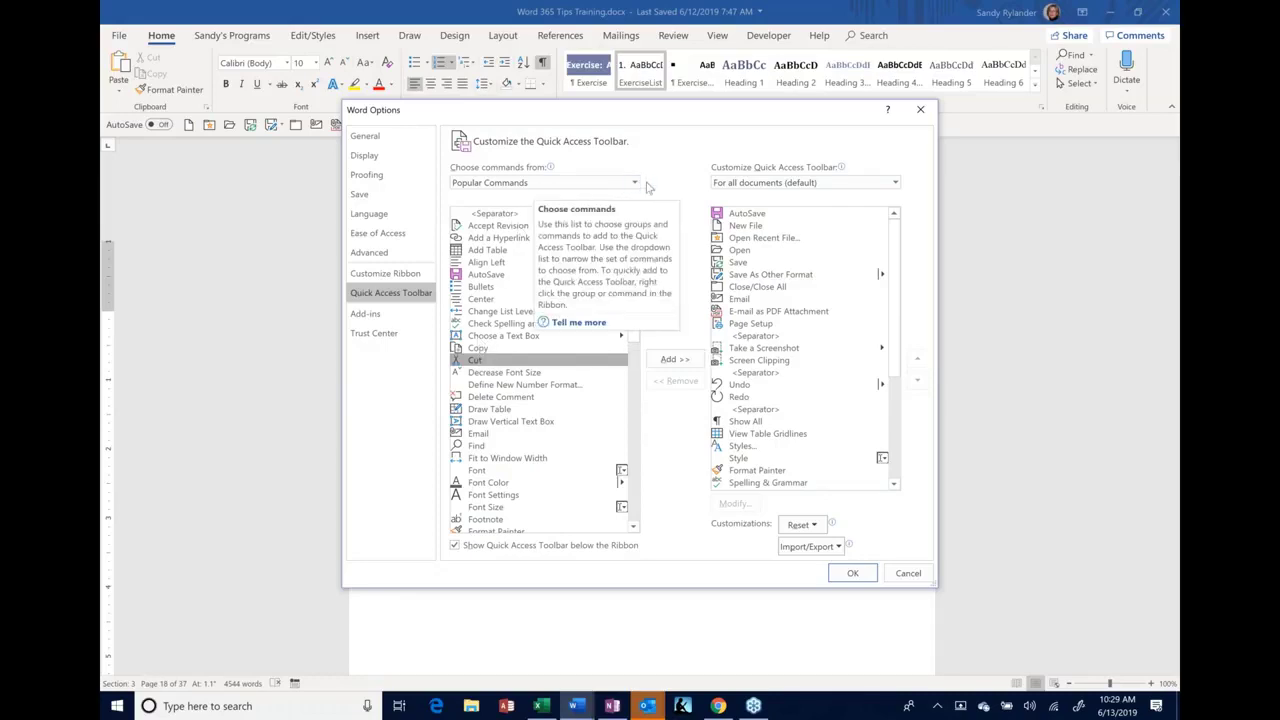
pyautogui.click(636, 183)
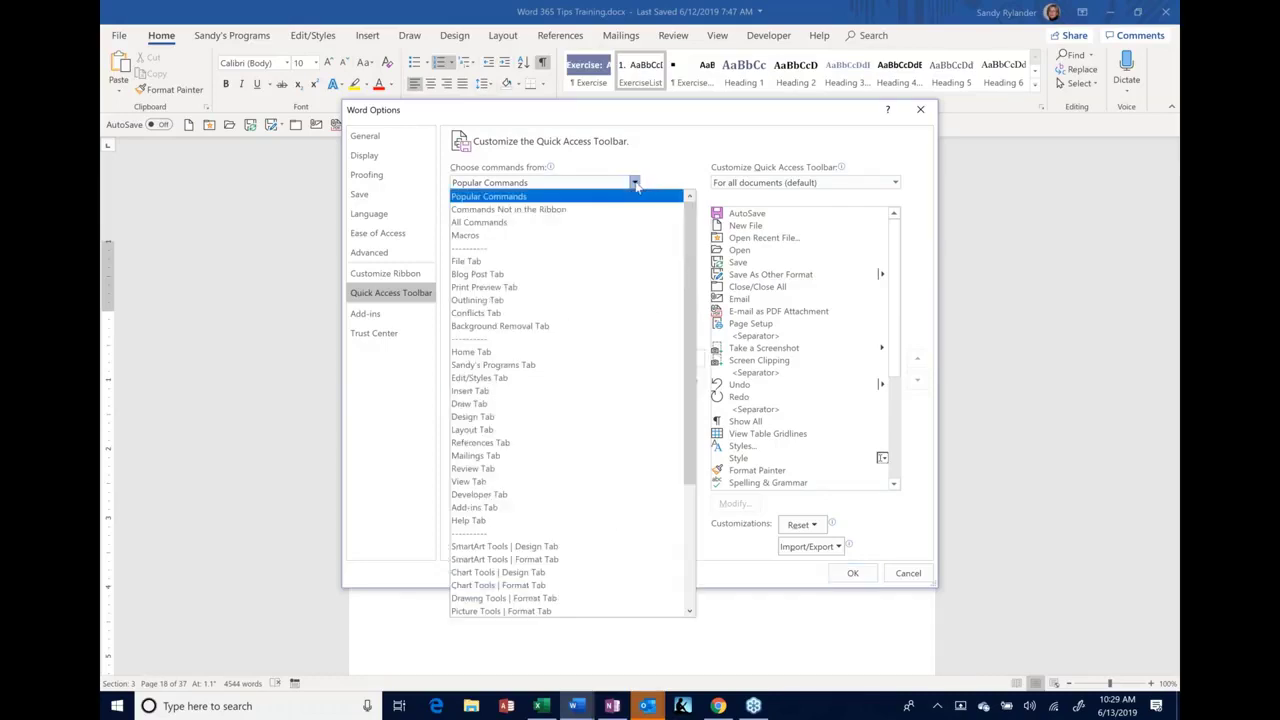
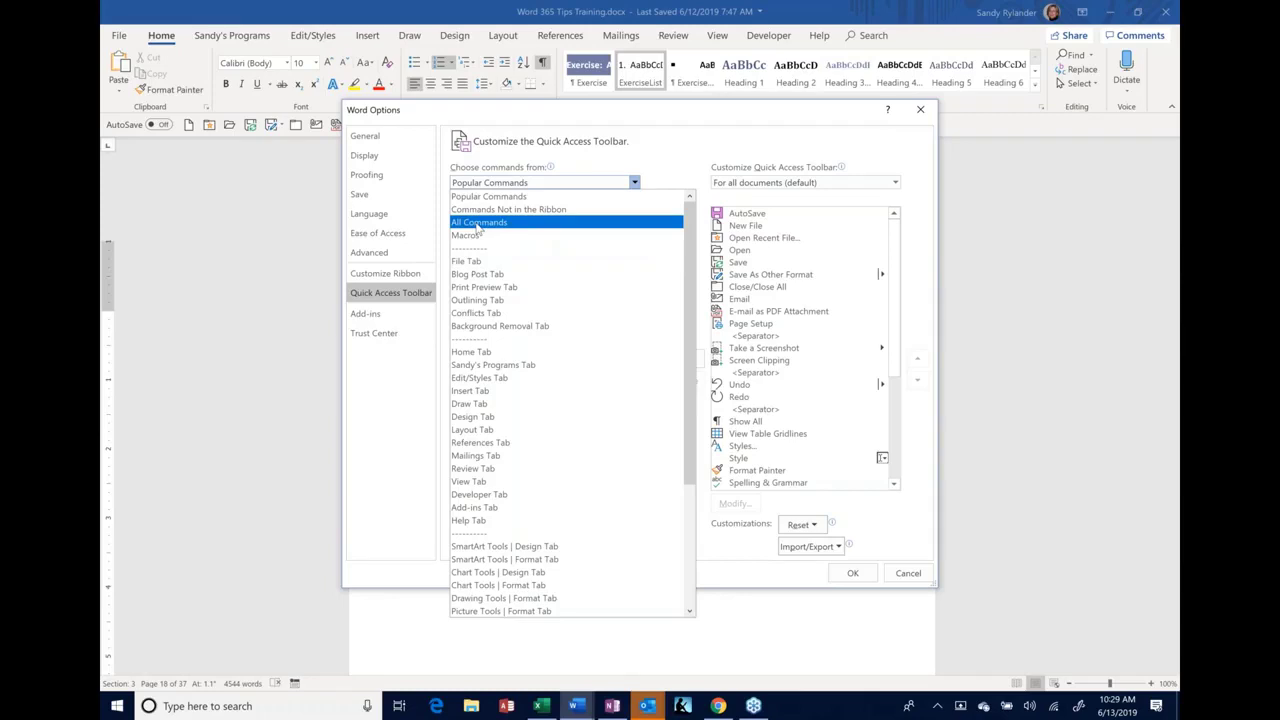
pyautogui.click(478, 223)
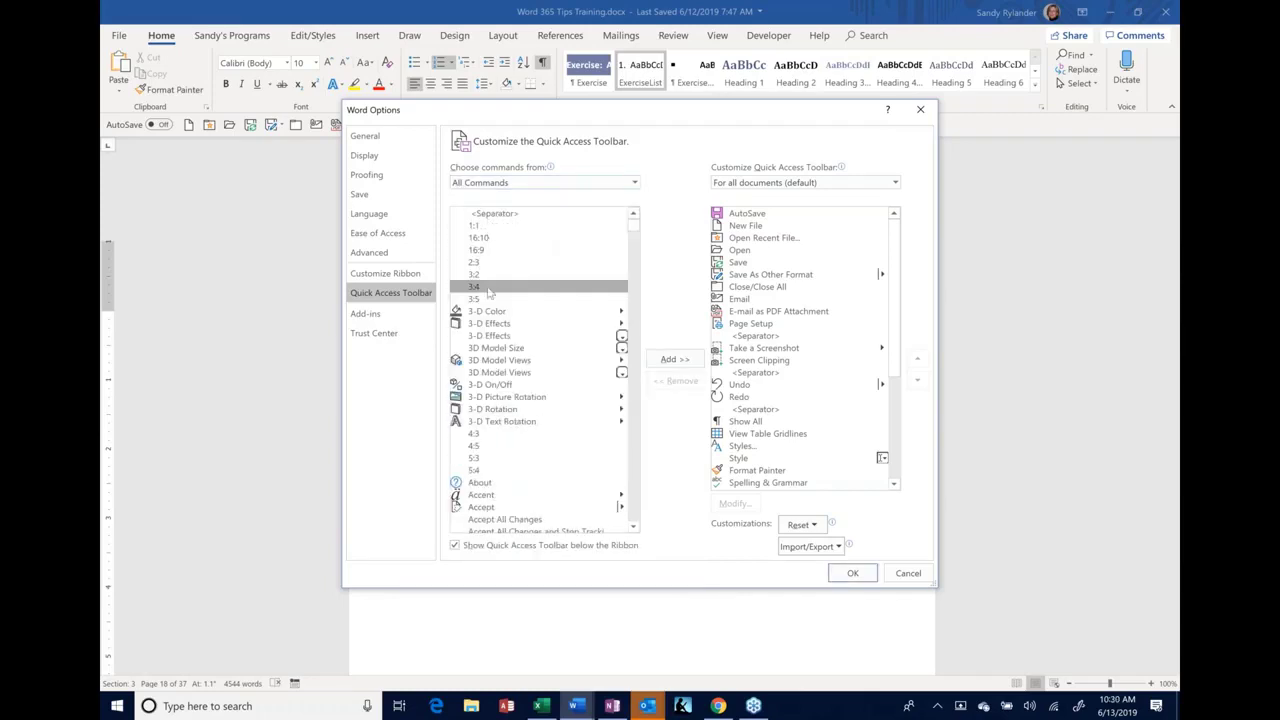
# Find the Paragraph Settings command in the list of all commands and add it to the Quick Access Toolbar list
pyautogui.scroll(-15, 492, 248)
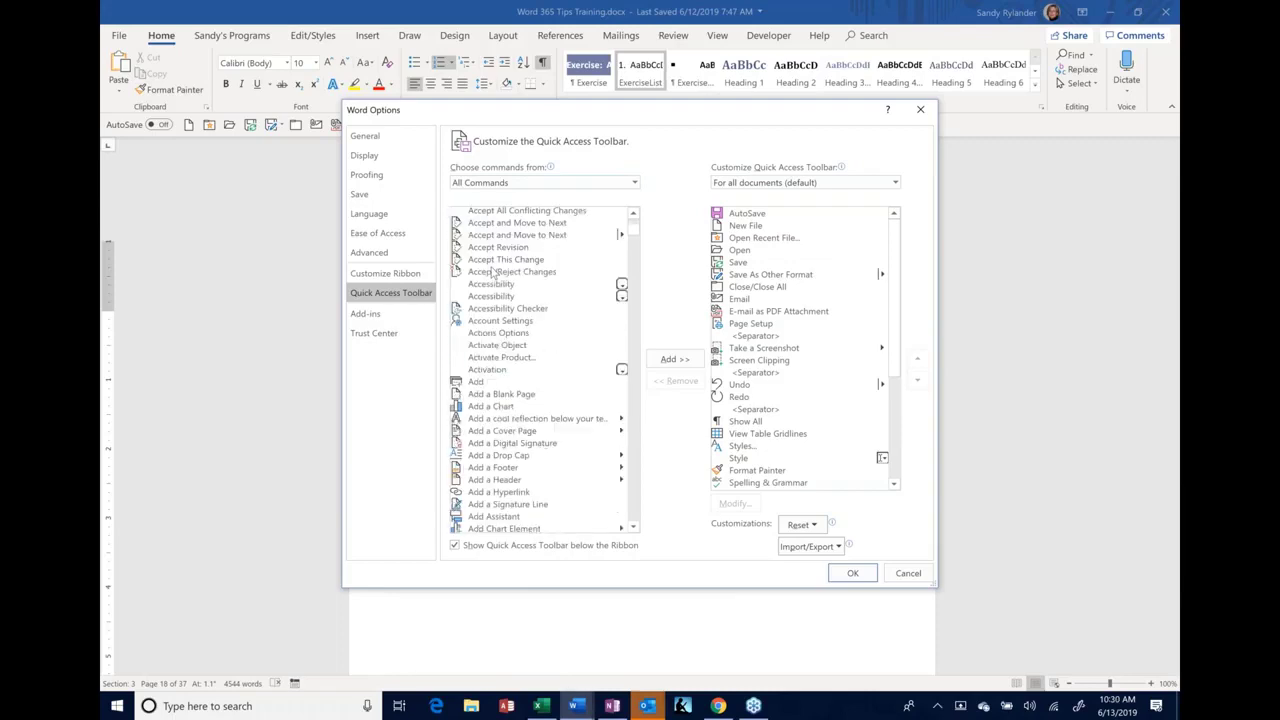
pyautogui.scroll(-15, 493, 271)
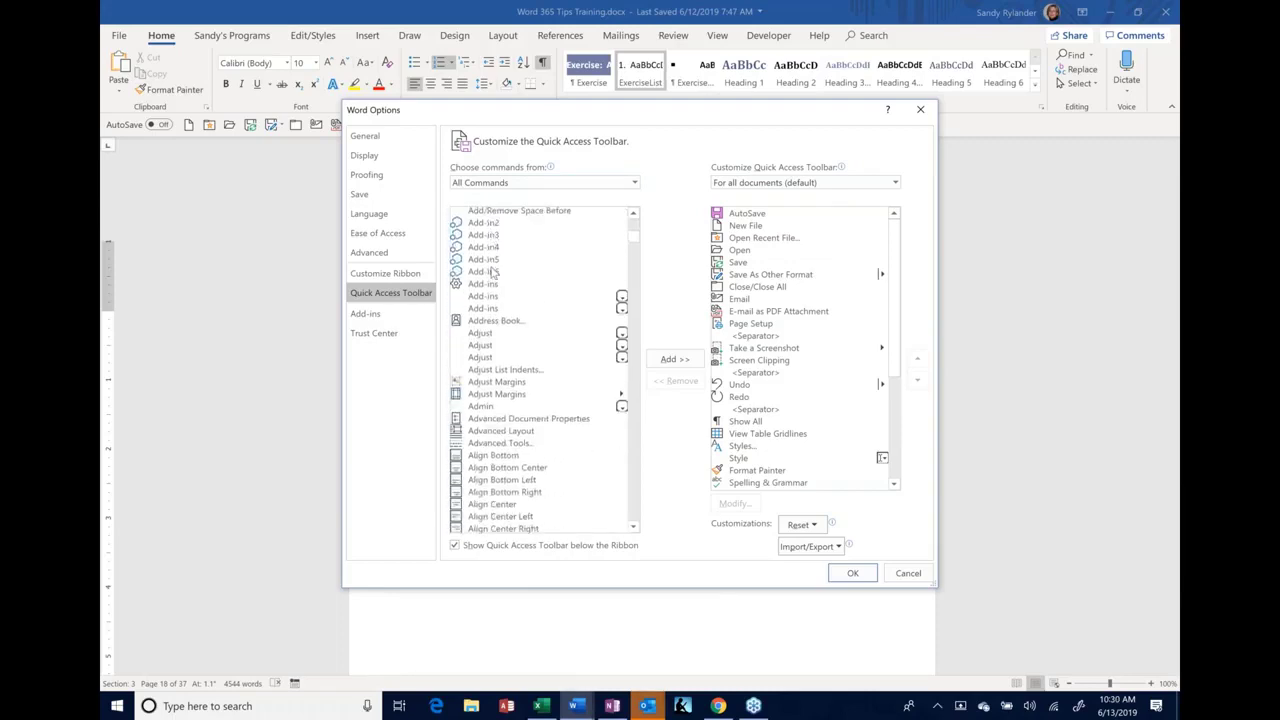
pyautogui.scroll(-7, 492, 270)
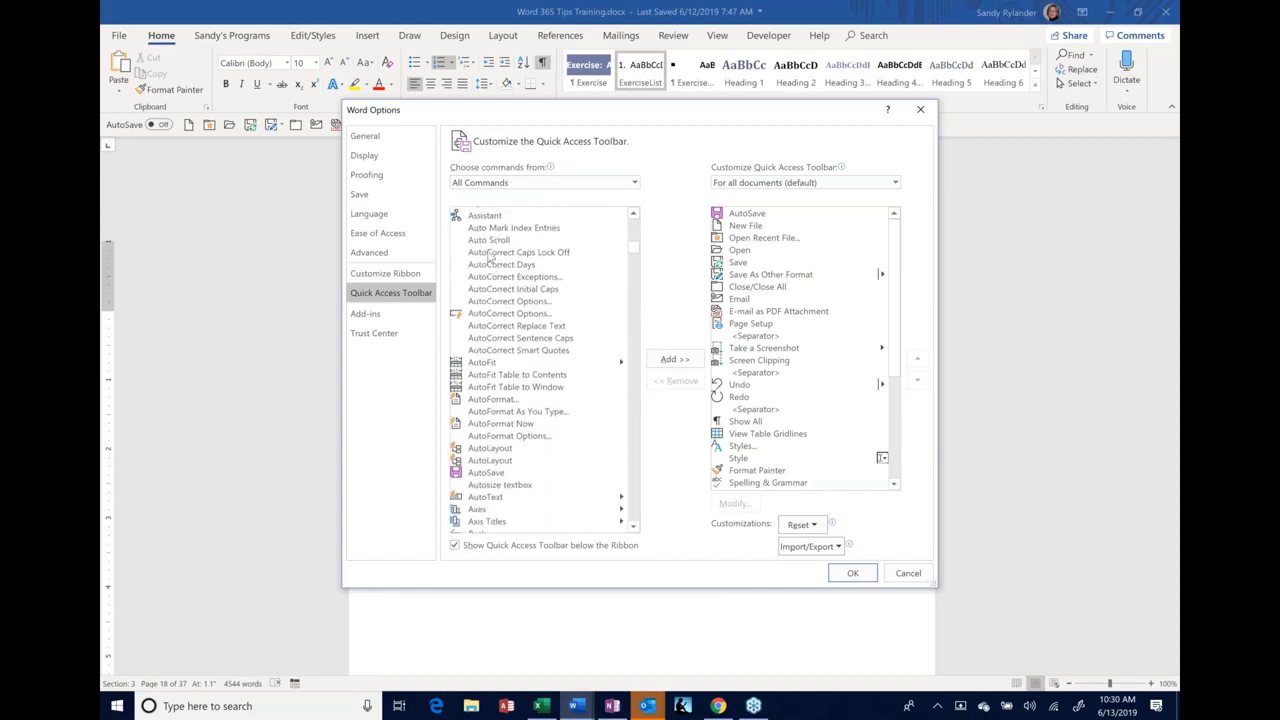
pyautogui.click(488, 240)
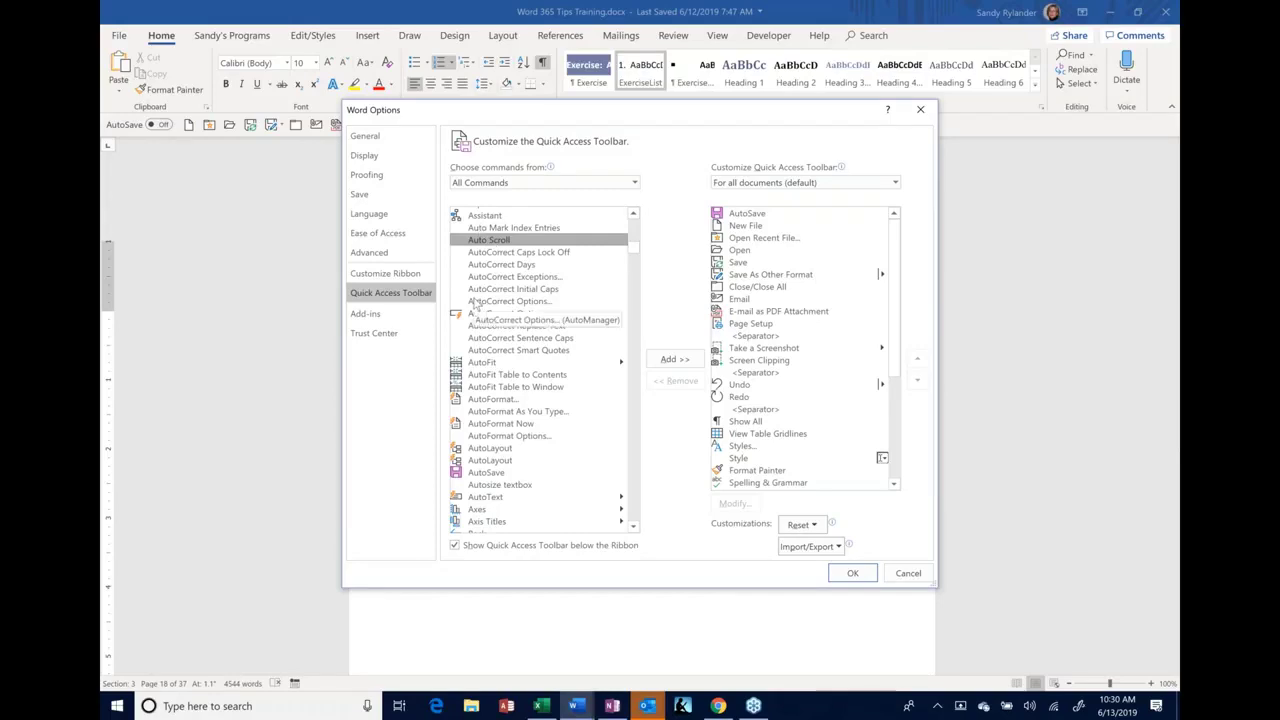
pyautogui.press('p')
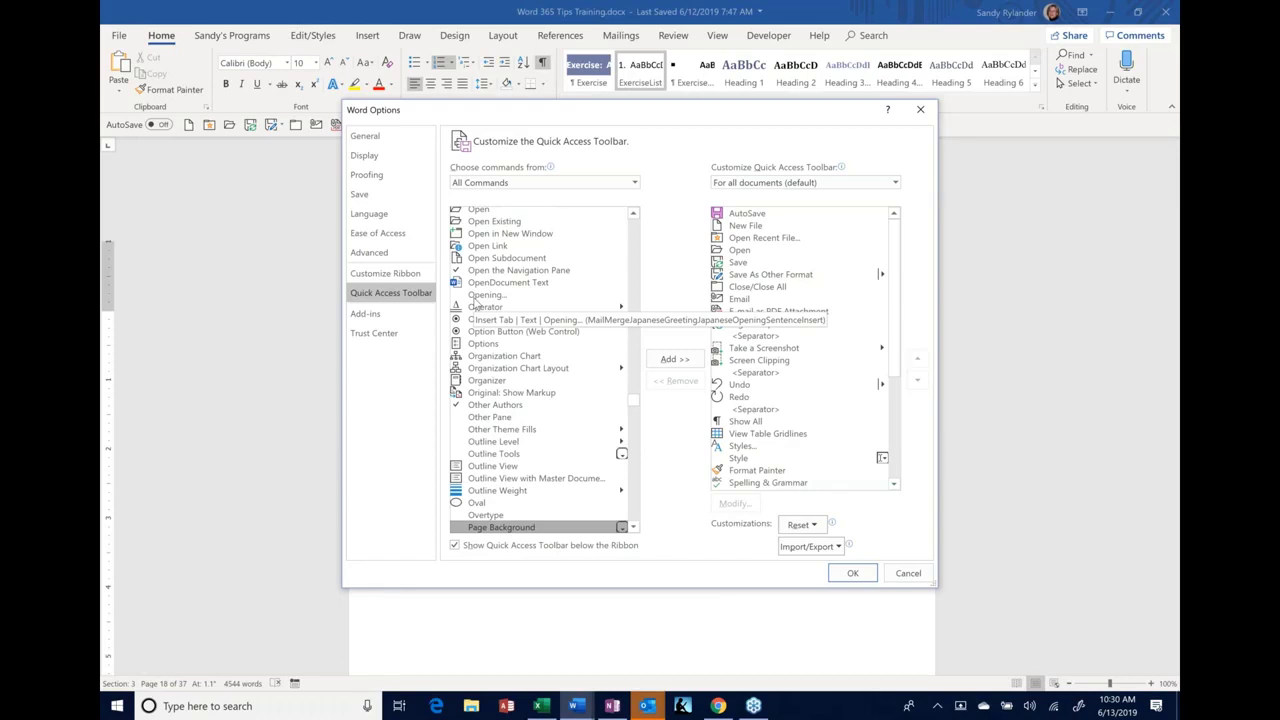
pyautogui.scroll(-5, 461, 320)
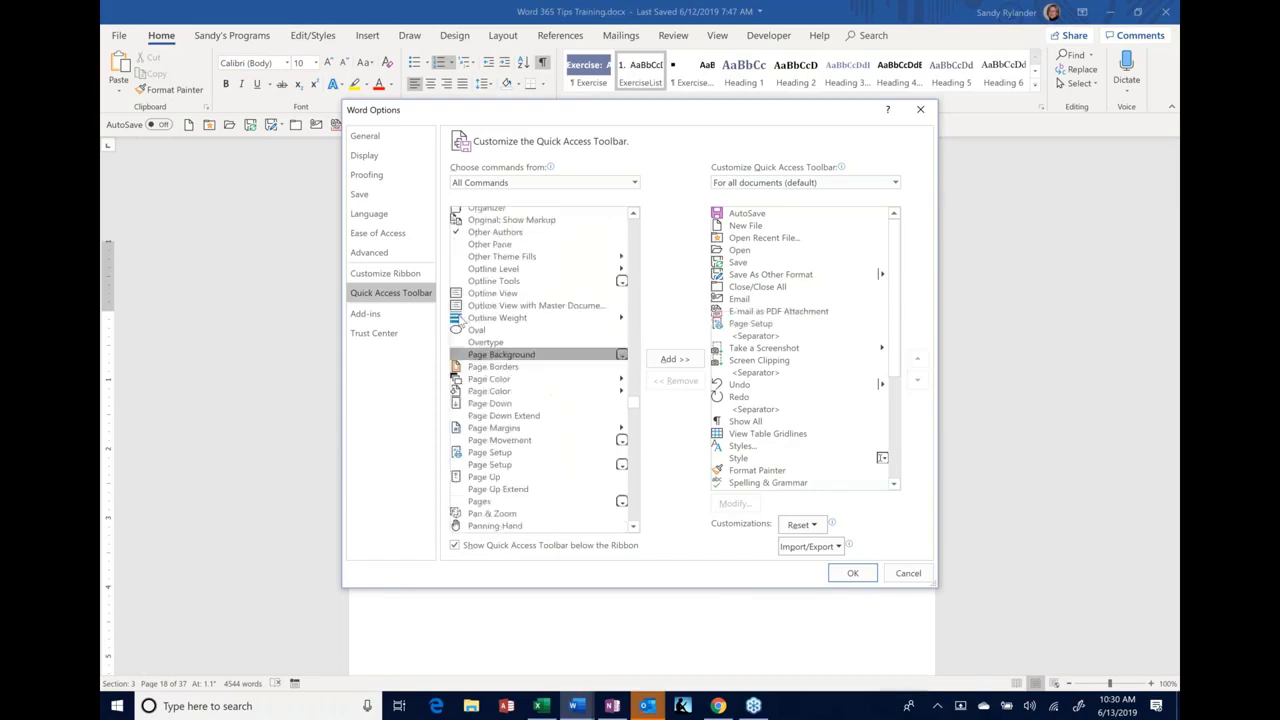
pyautogui.scroll(-4, 462, 319)
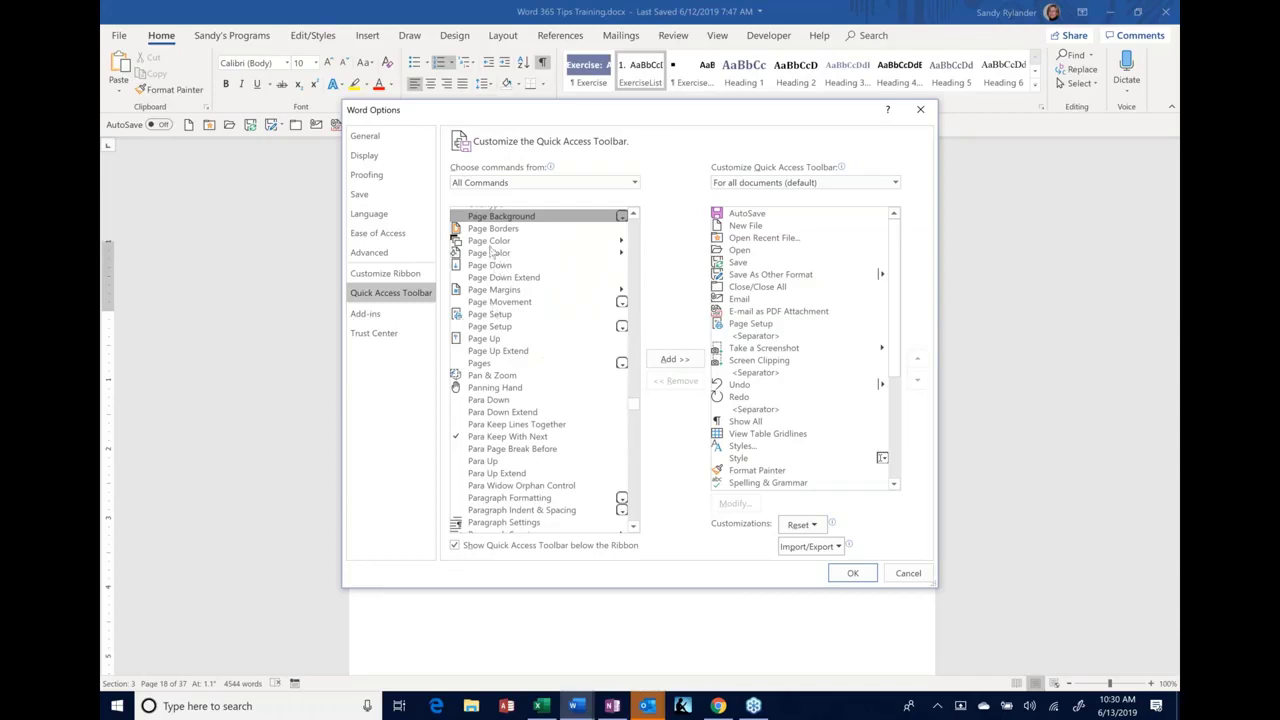
pyautogui.scroll(-5, 491, 302)
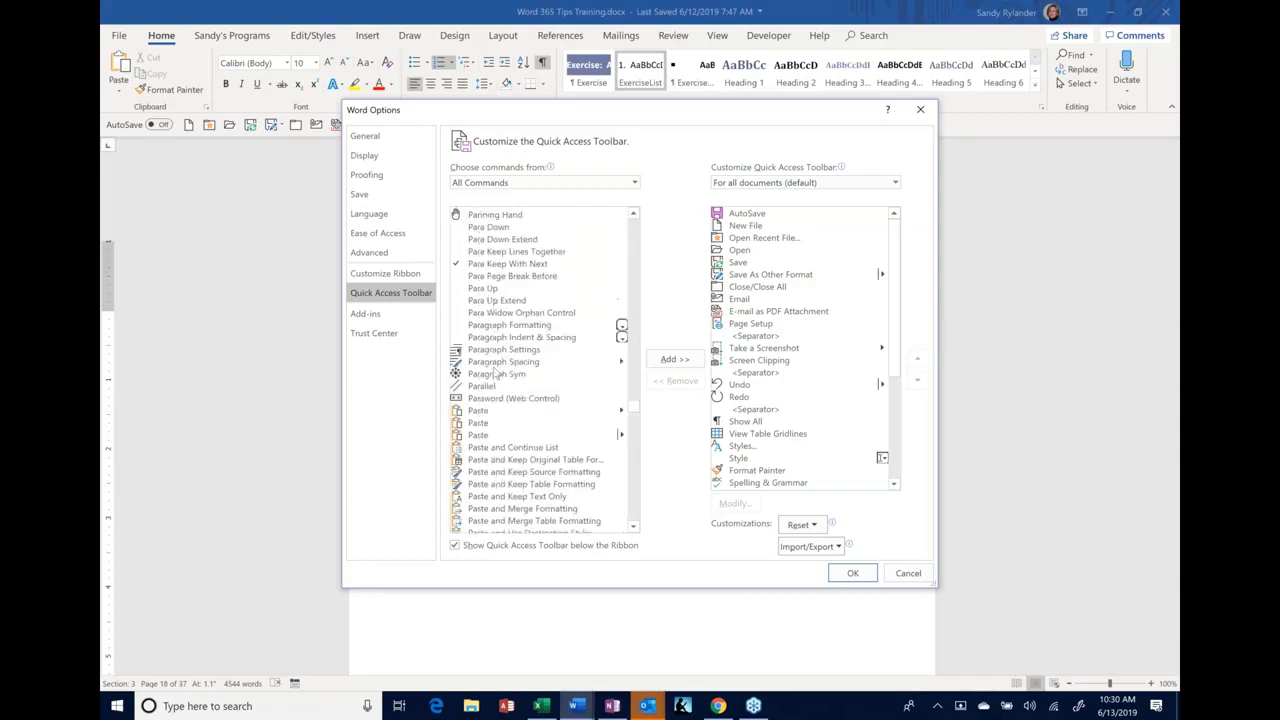
pyautogui.click(495, 351)
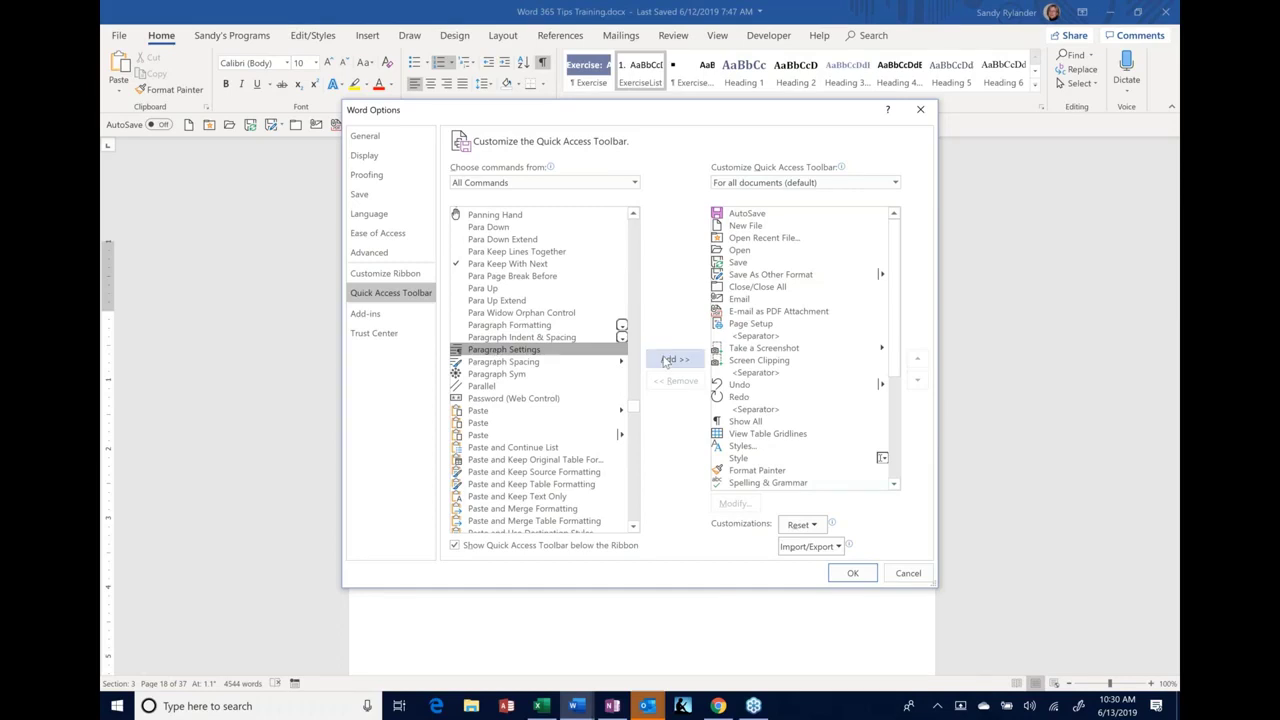
pyautogui.doubleClick(549, 355)
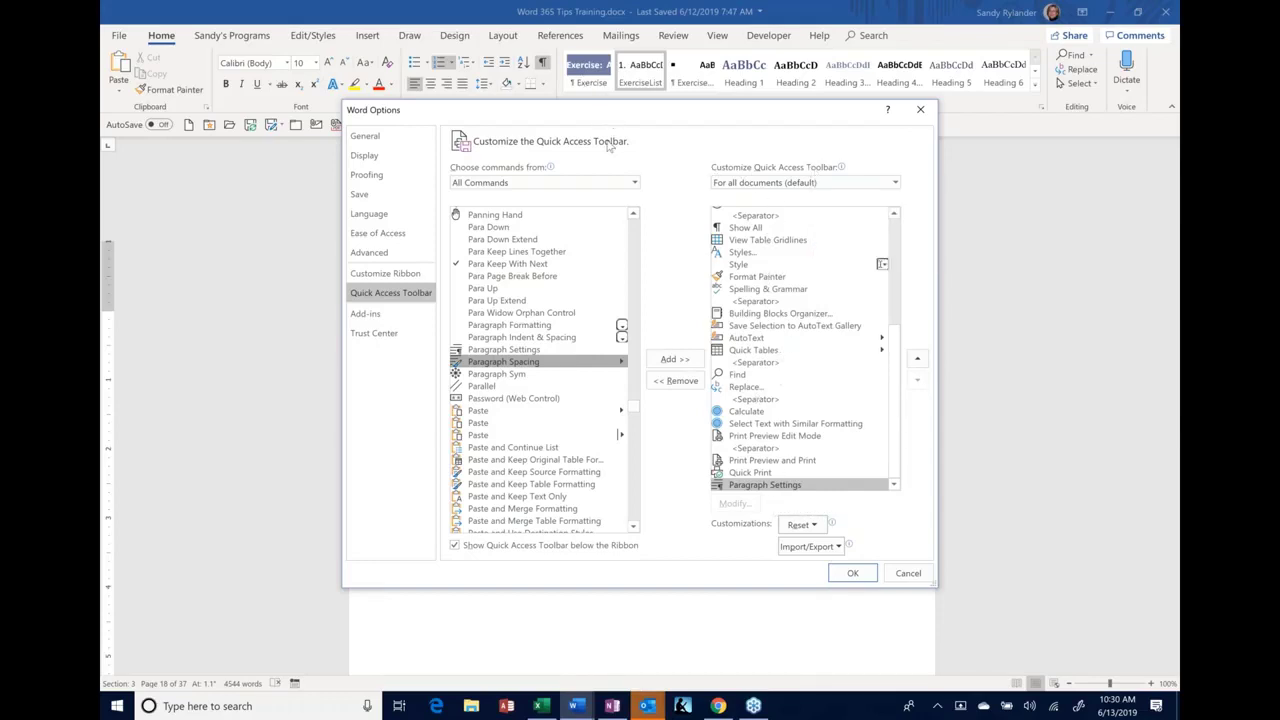
# Reposition the Word Options dialog so that the Quick Access Toolbar remains visible above it
pyautogui.moveTo(600, 109); pyautogui.dragTo(612, 207)
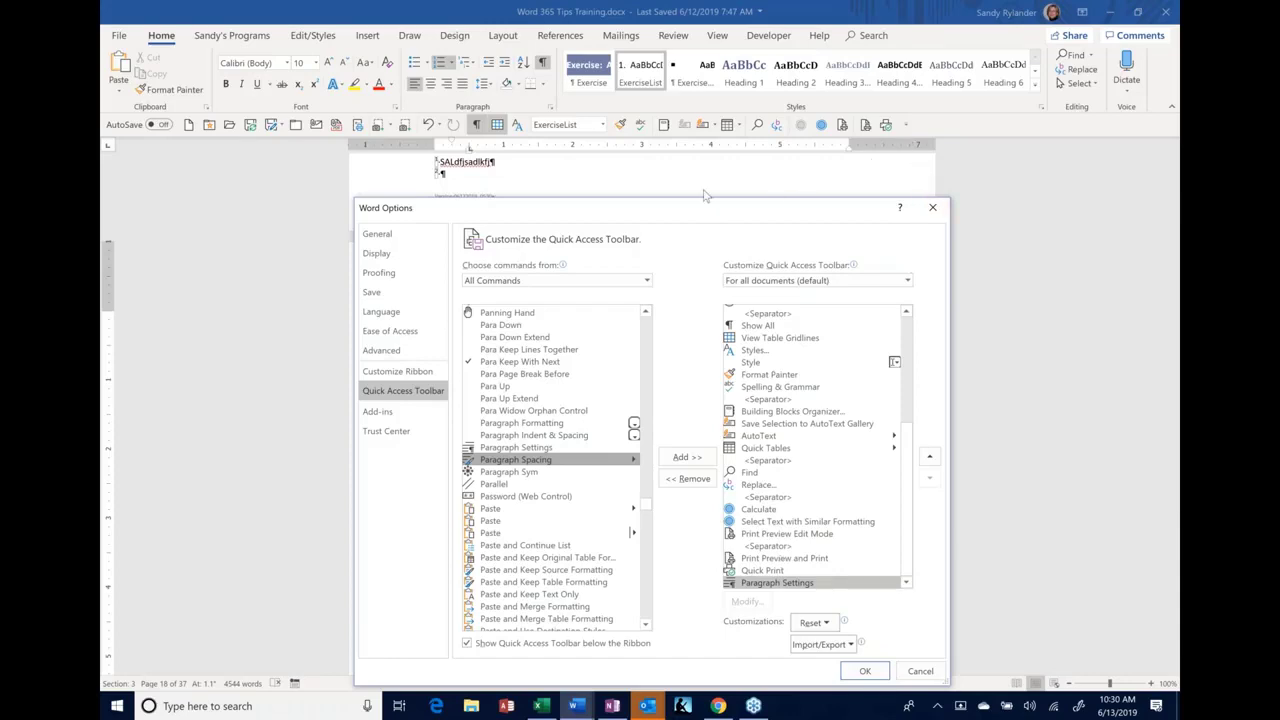
pyautogui.moveTo(704, 205); pyautogui.dragTo(643, 111)
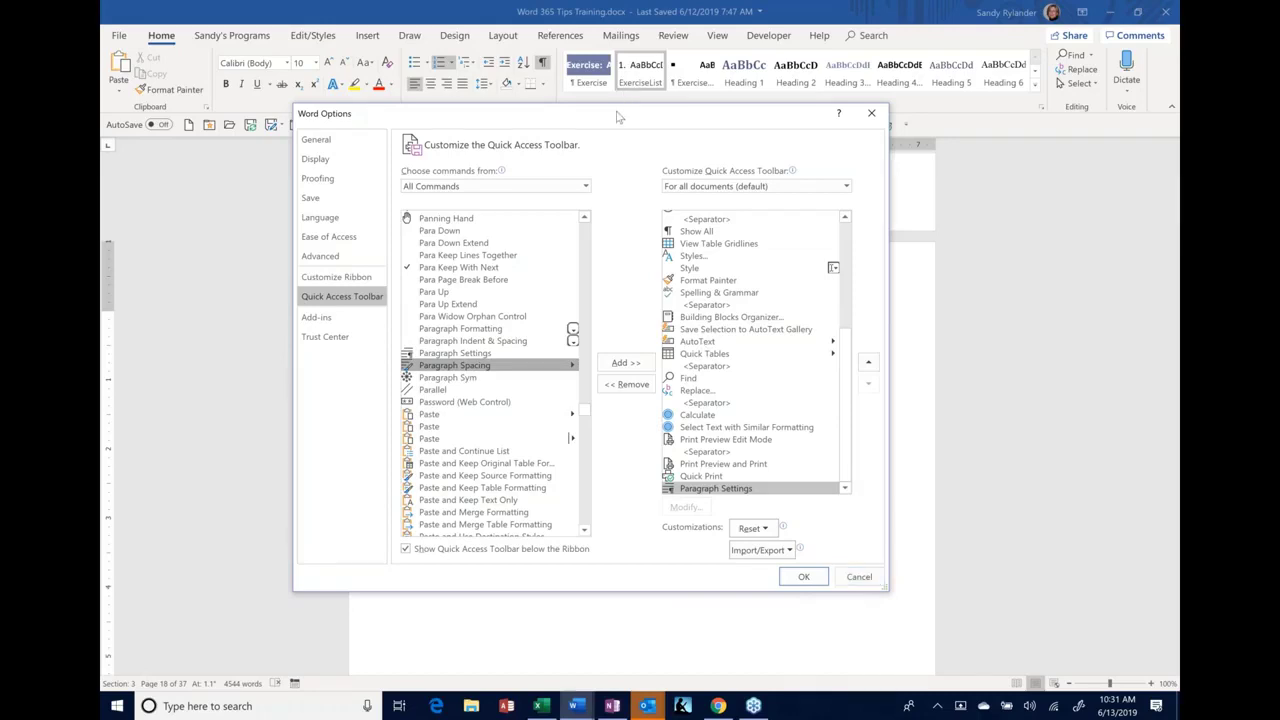
pyautogui.moveTo(630, 113); pyautogui.dragTo(638, 131)
pyautogui.moveTo(657, 229); pyautogui.dragTo(672, 180)
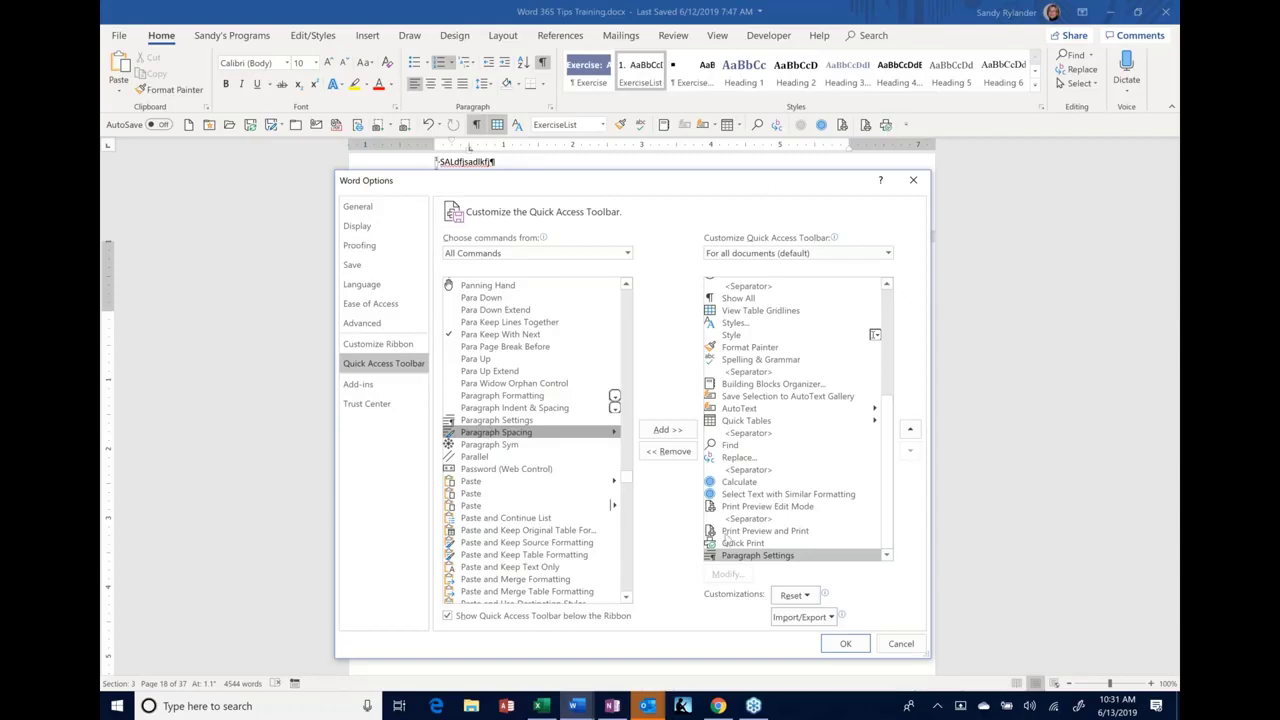
# Move Paragraph Settings up to directly after Style in the toolbar list, and remove it from the list
pyautogui.click(910, 431)
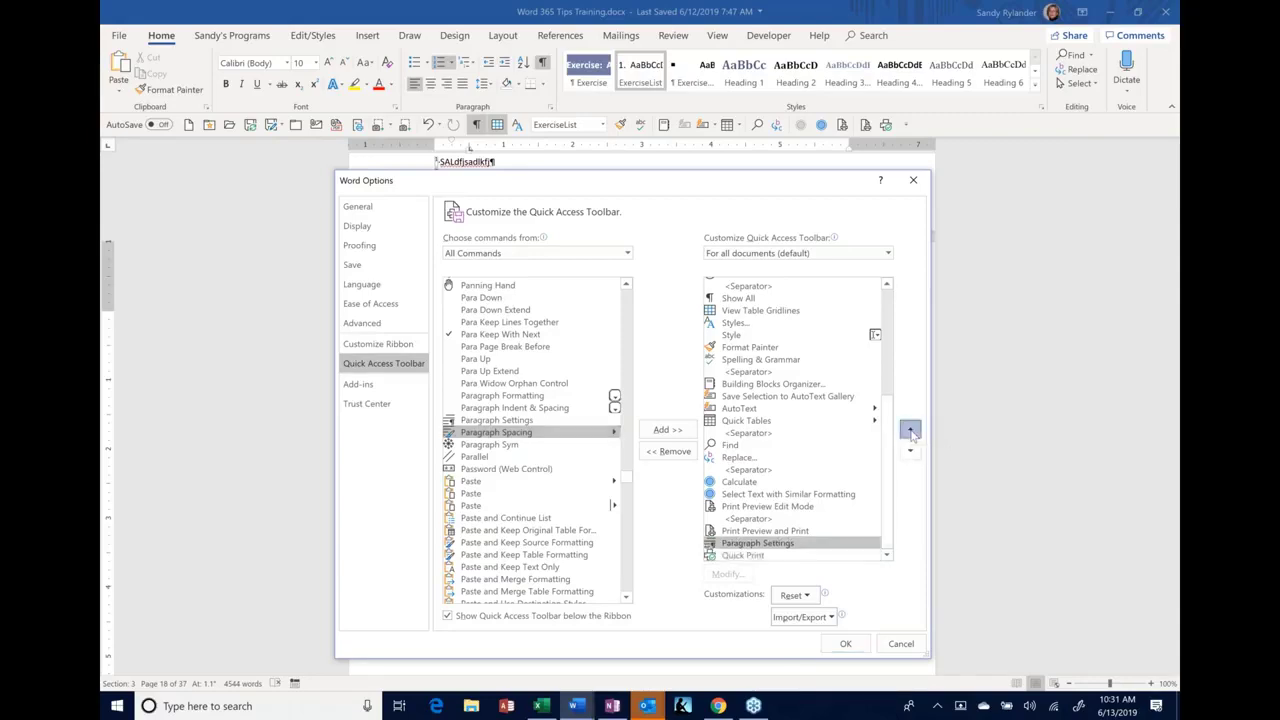
pyautogui.click(910, 431)
pyautogui.click(910, 431)
pyautogui.click(910, 431)
pyautogui.click(910, 431)
pyautogui.click(910, 431)
pyautogui.click(910, 431)
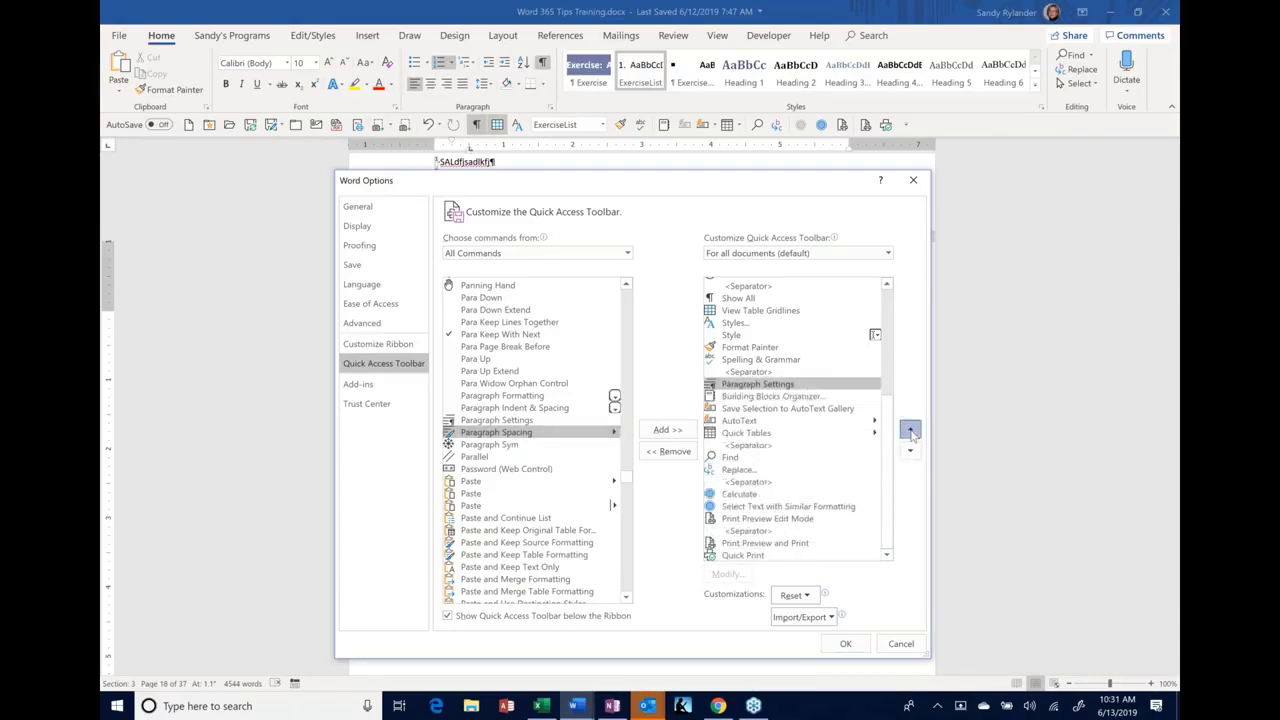
pyautogui.click(910, 431)
pyautogui.click(910, 431)
pyautogui.click(910, 431)
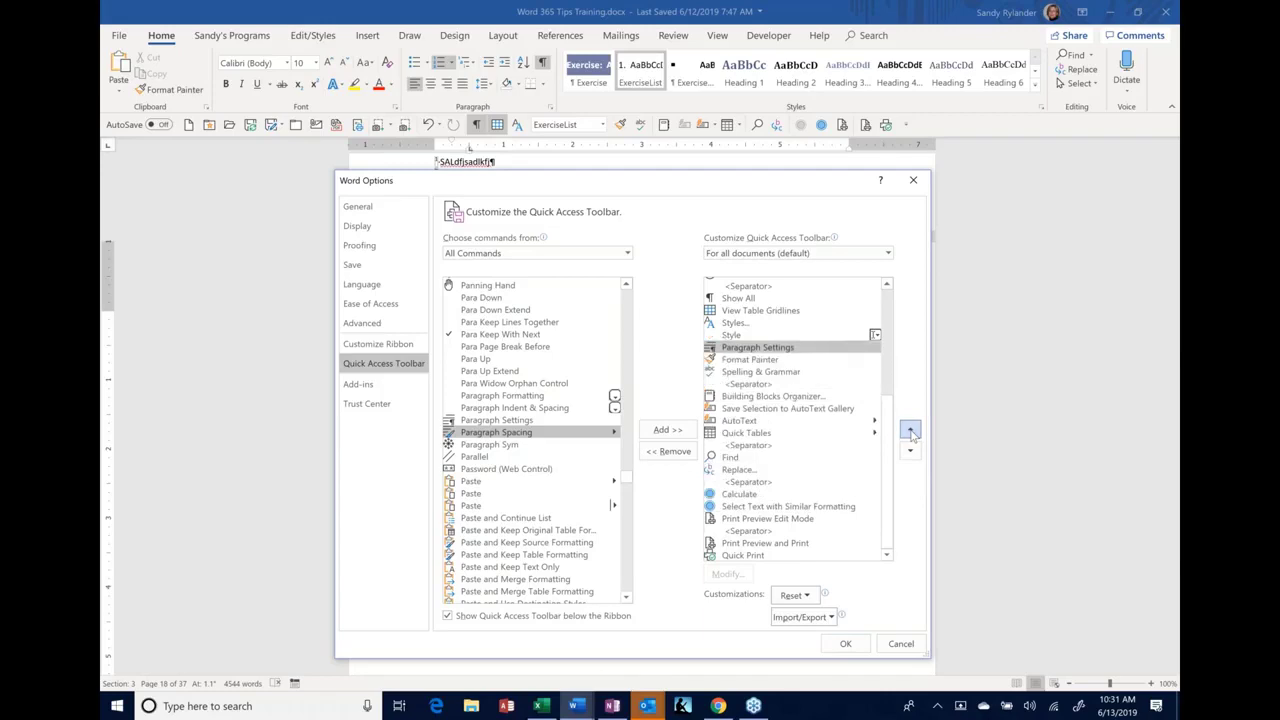
pyautogui.click(770, 350)
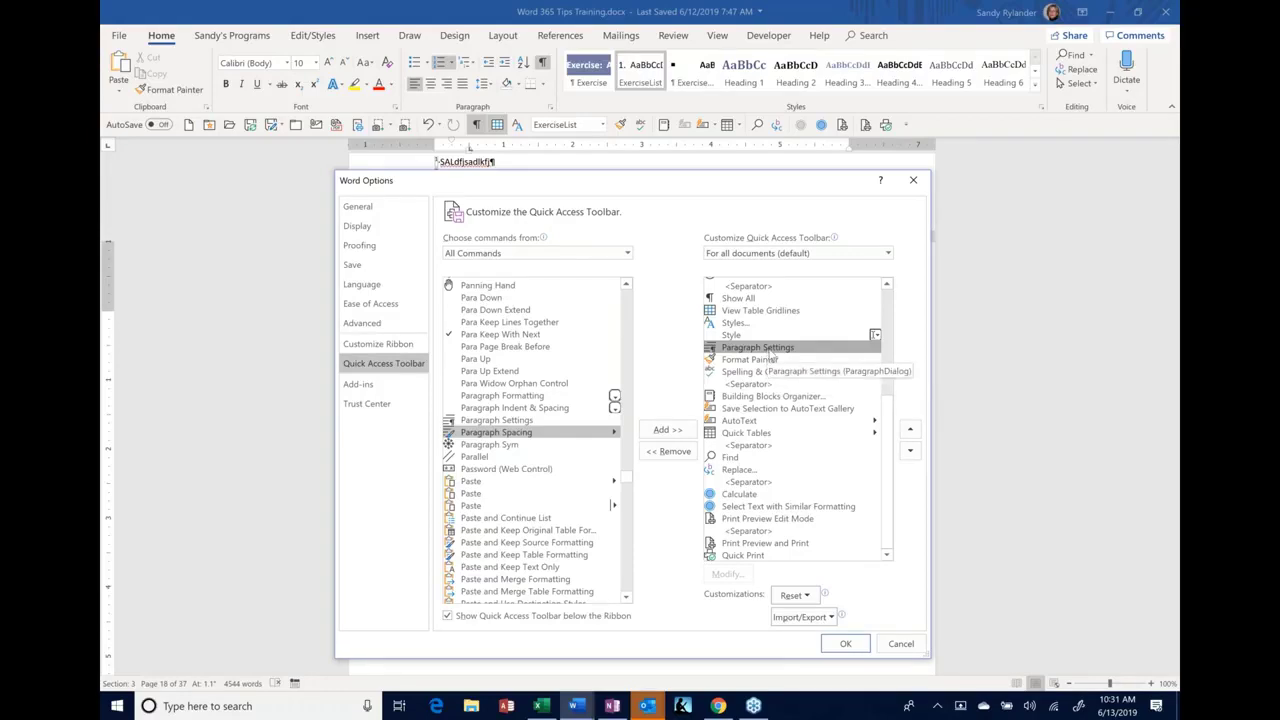
# Insert the Paragraph Spacing command directly after Save in the toolbar list and remove it again
pyautogui.scroll(5, 770, 355)
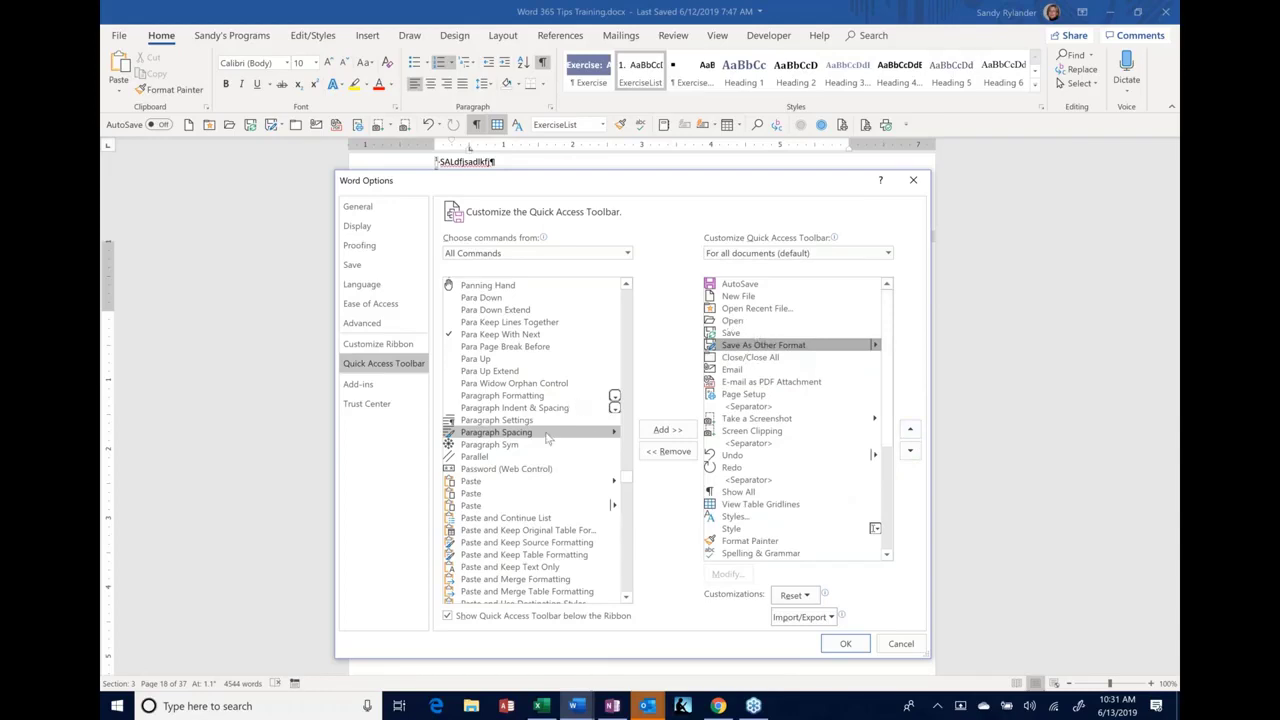
pyautogui.click(730, 334)
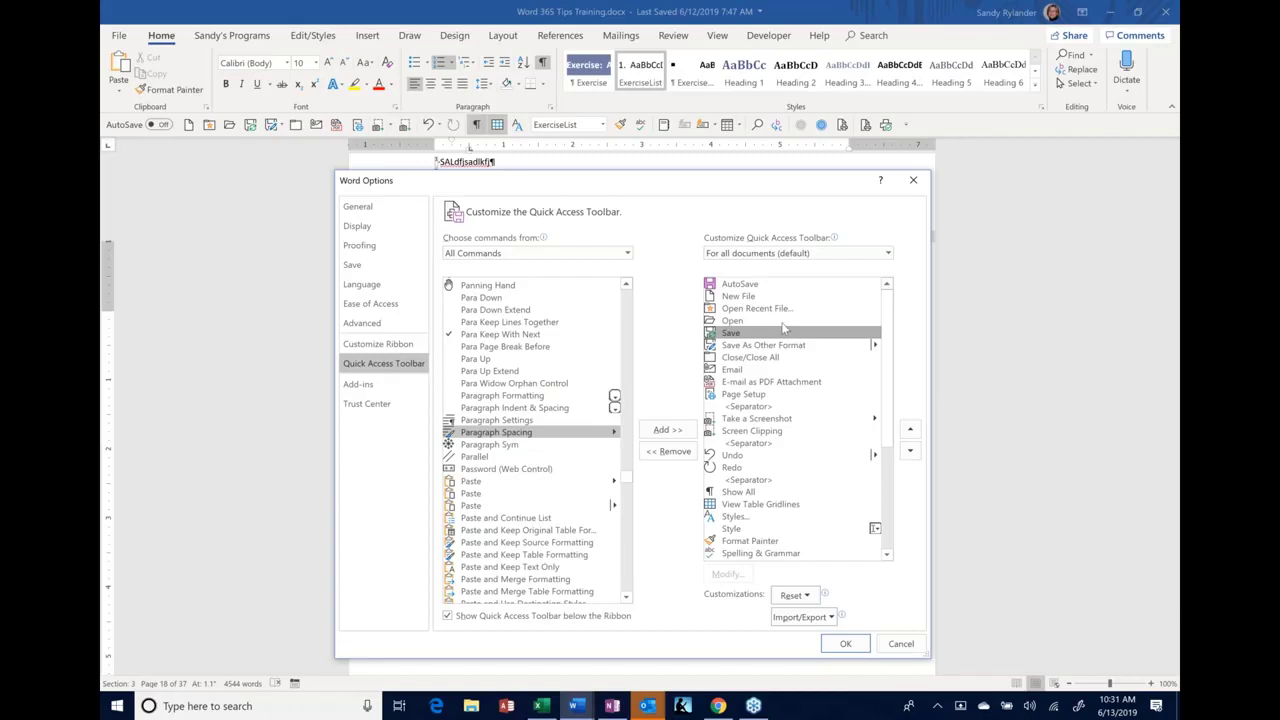
pyautogui.click(670, 433)
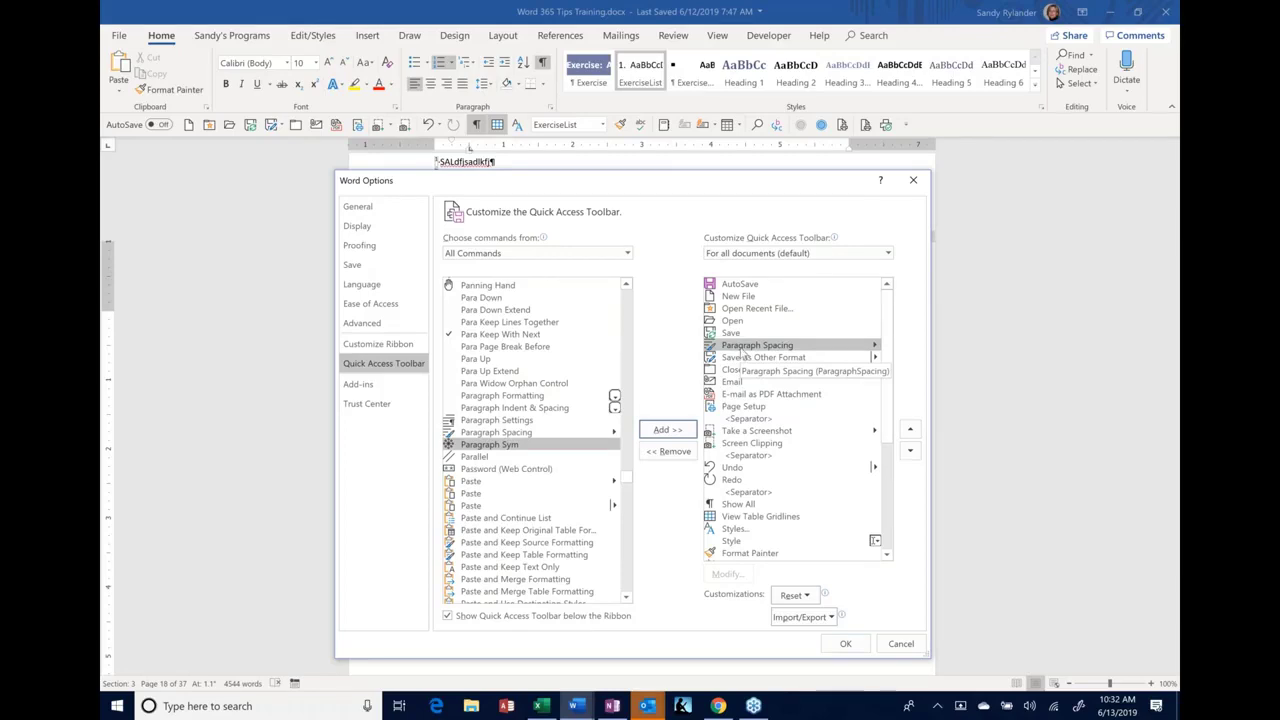
pyautogui.click(667, 452)
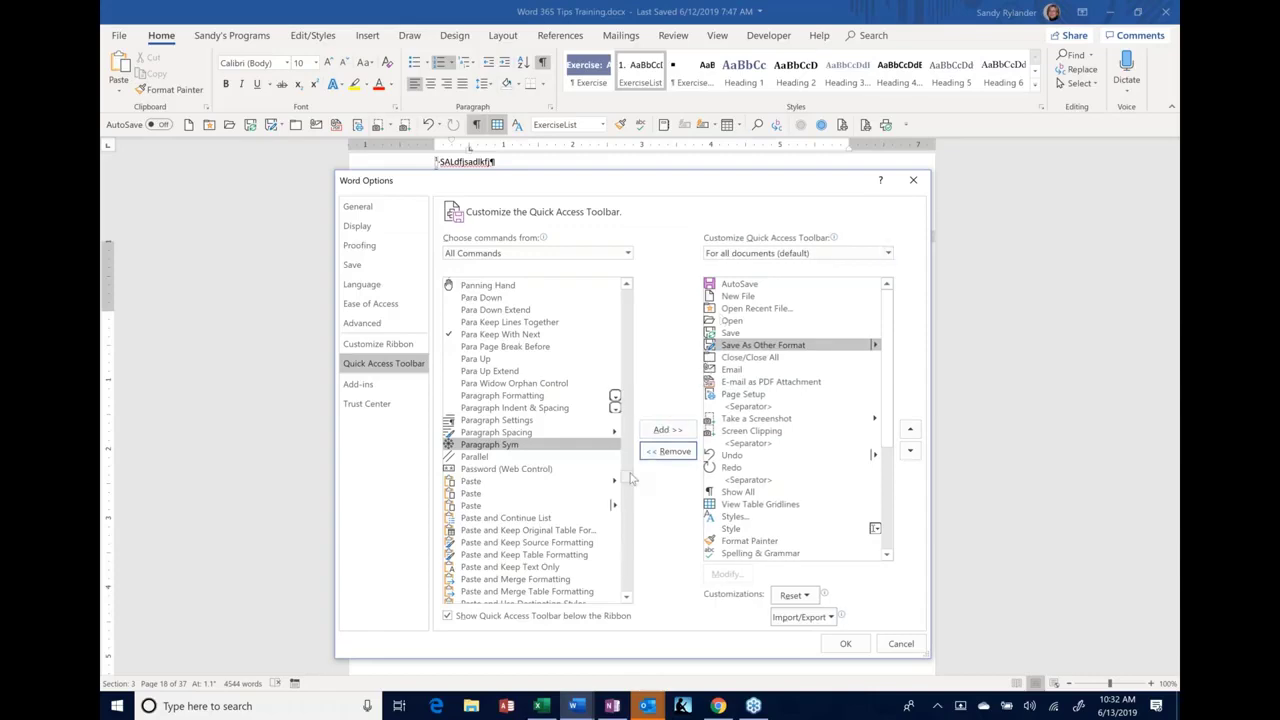
# Insert a separator directly after Save As Other Format in the toolbar list and remove it again
pyautogui.moveTo(627, 480); pyautogui.dragTo(745, 146)
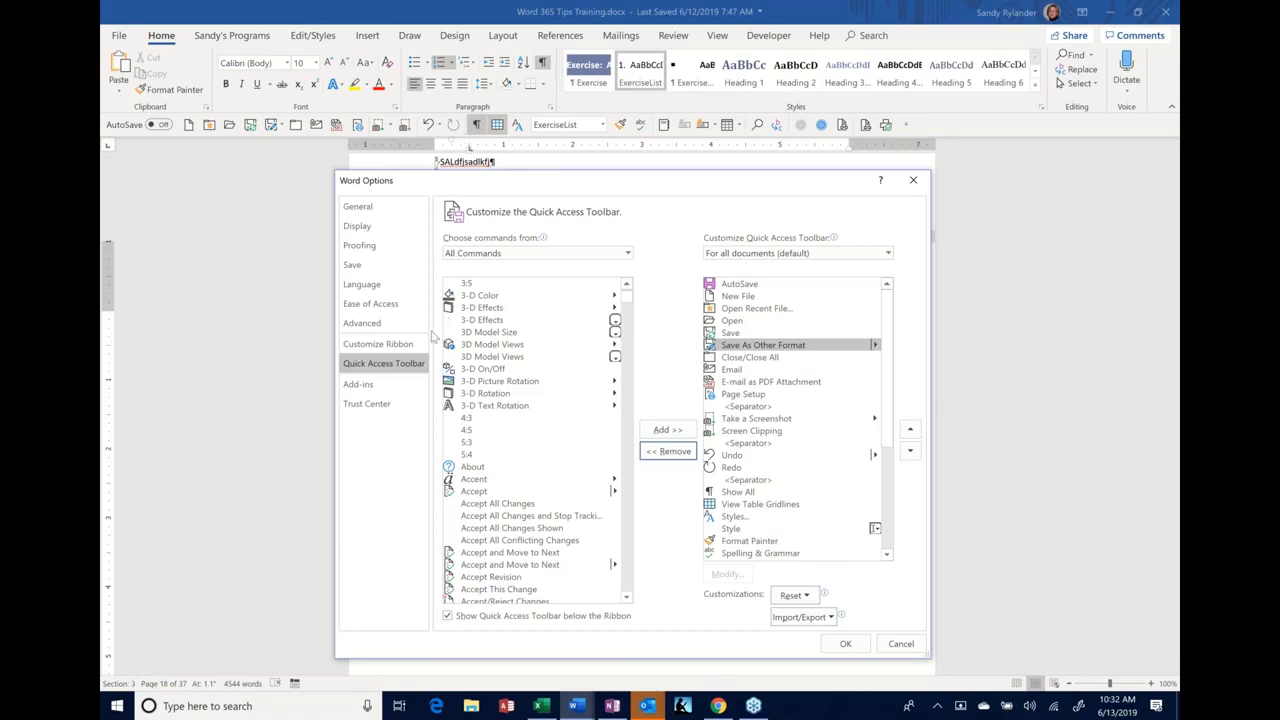
pyautogui.scroll(3, 627, 289)
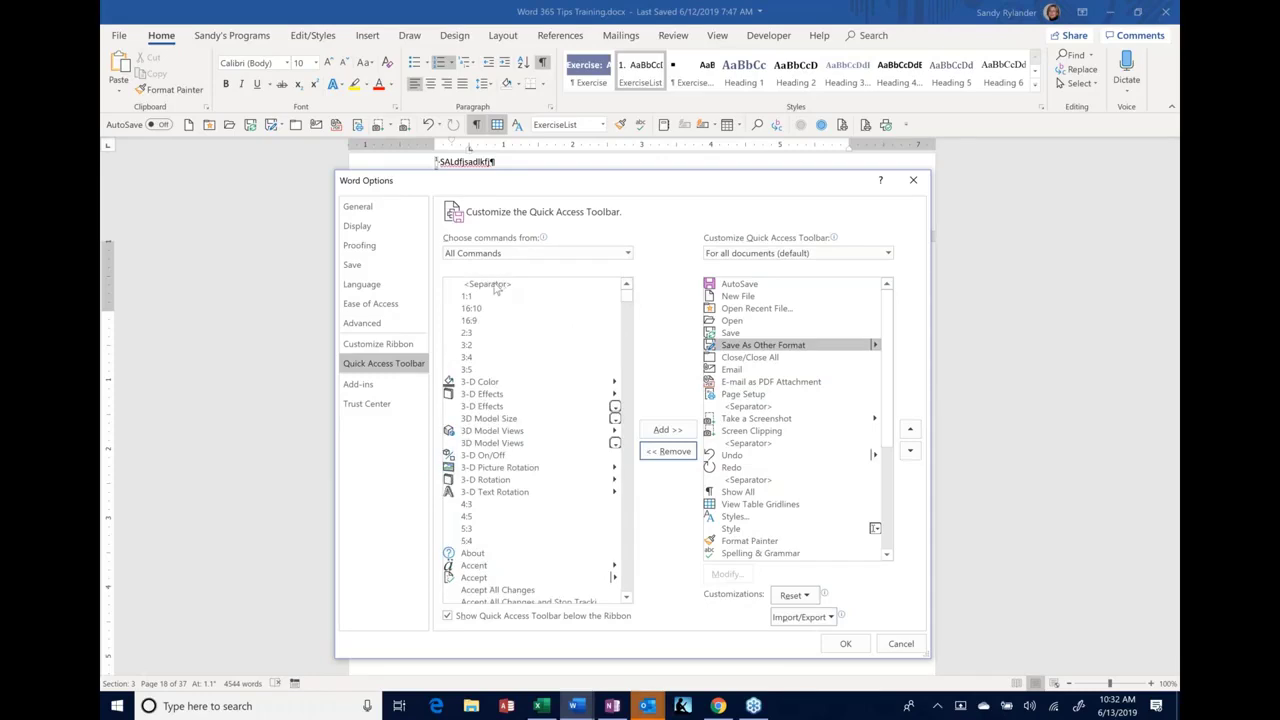
pyautogui.click(496, 286)
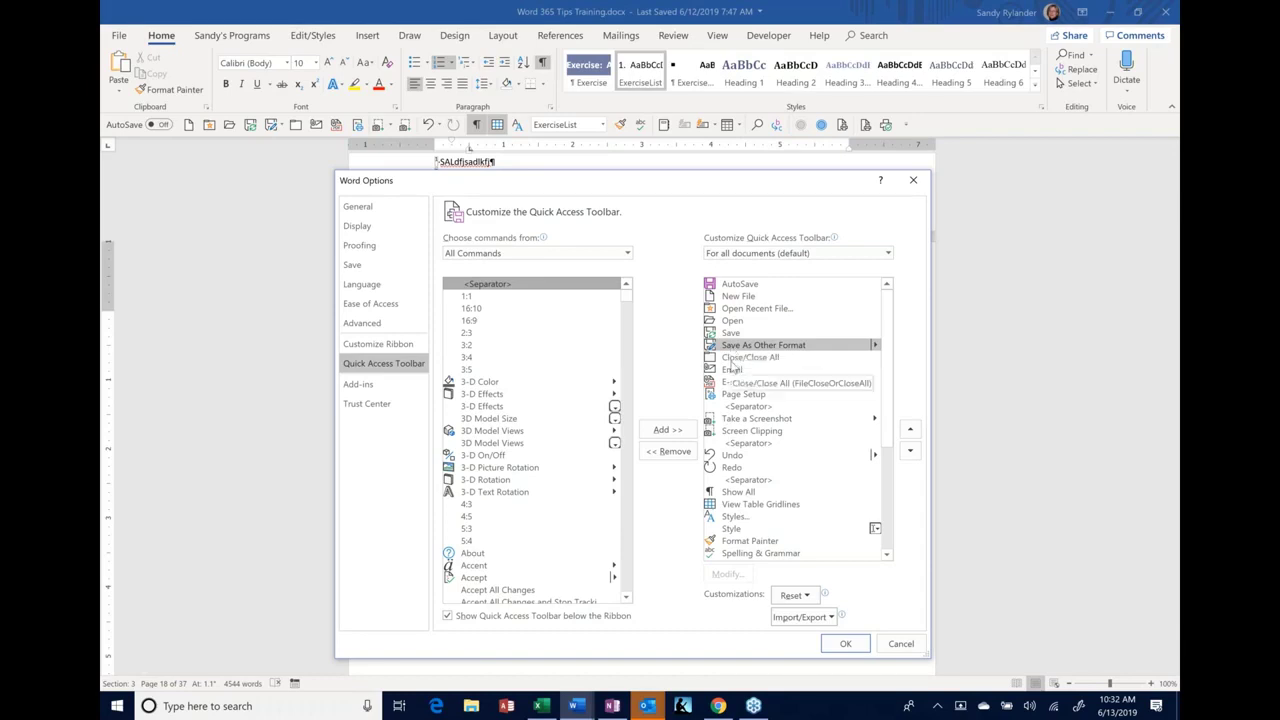
pyautogui.doubleClick(561, 288)
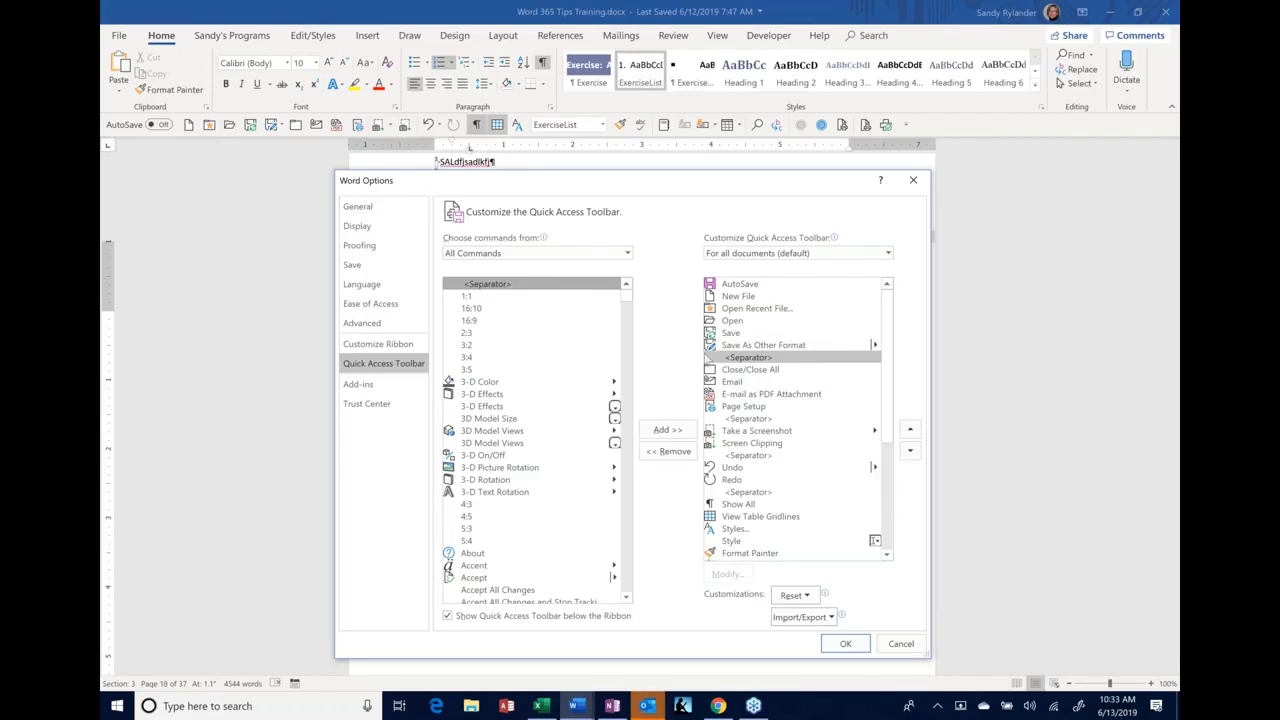
pyautogui.moveTo(722, 360); pyautogui.dragTo(505, 283)
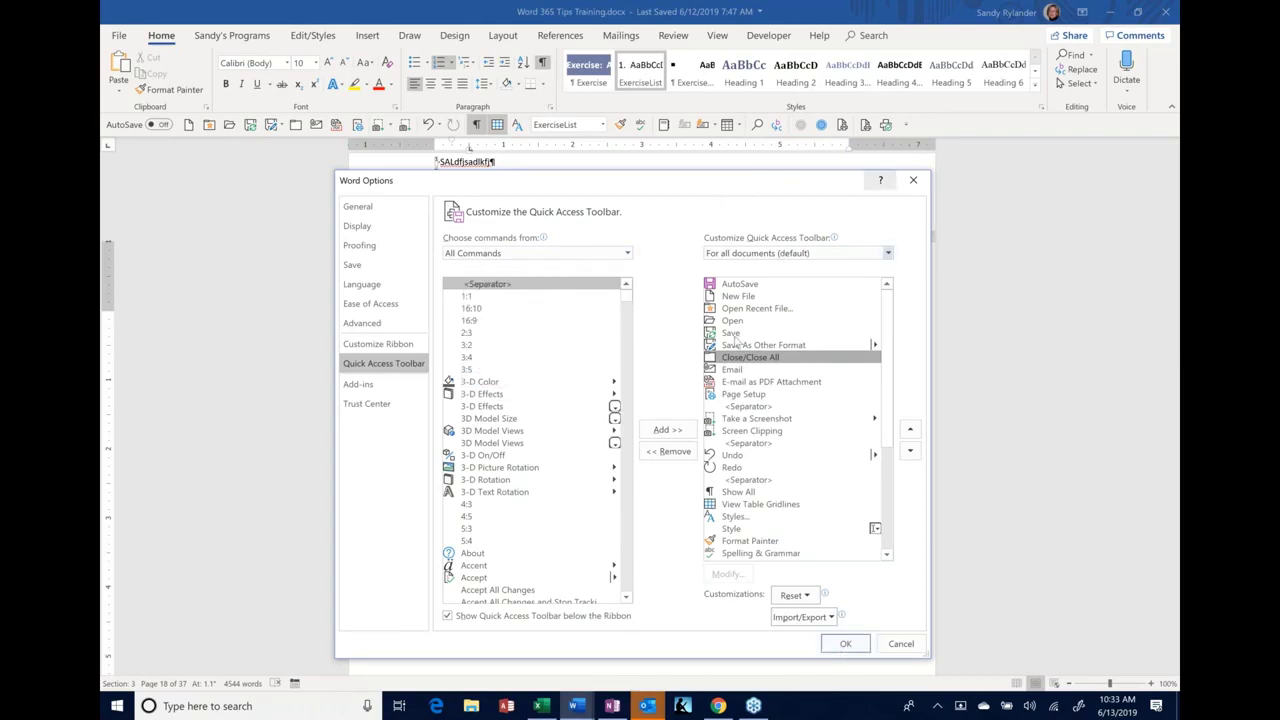
# Insert the Add a Footer command directly after Close/Close All in the toolbar list
pyautogui.click(626, 572)
pyautogui.click(499, 572)
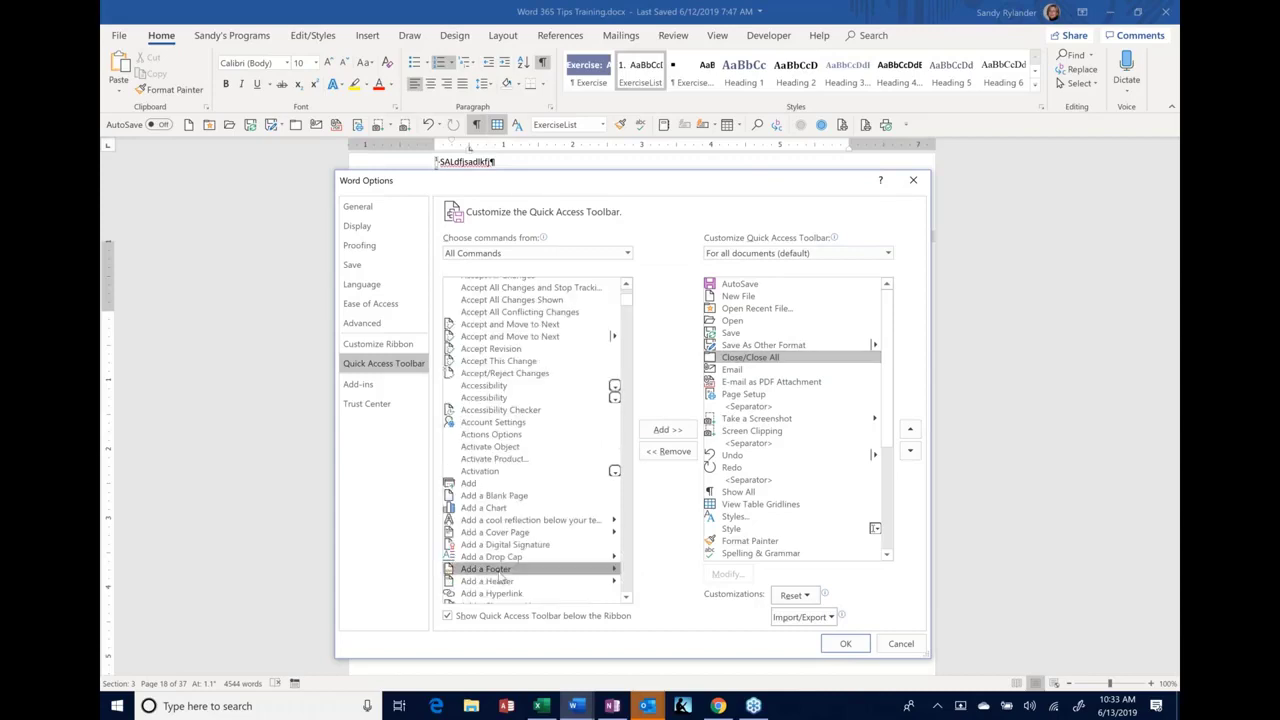
pyautogui.doubleClick(499, 572)
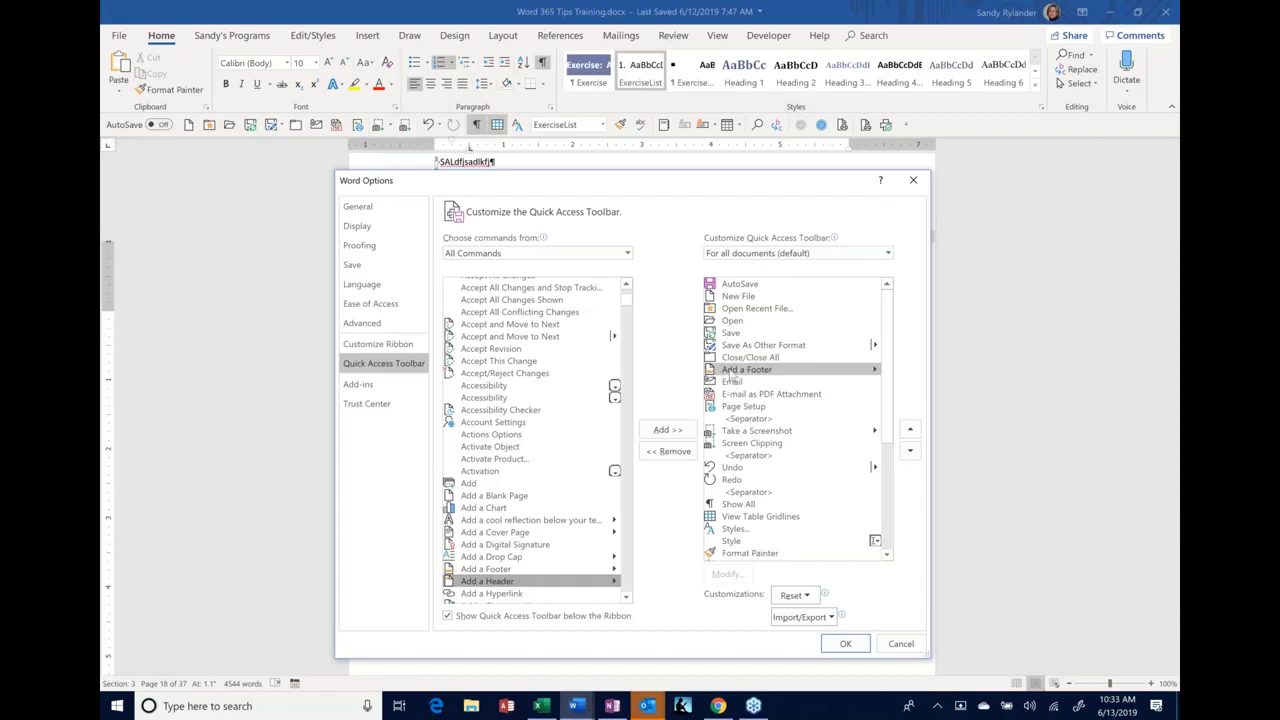
# Move Add a Footer down to the end of the toolbar list, after Quick Print, and apply the customization
pyautogui.click(808, 370)
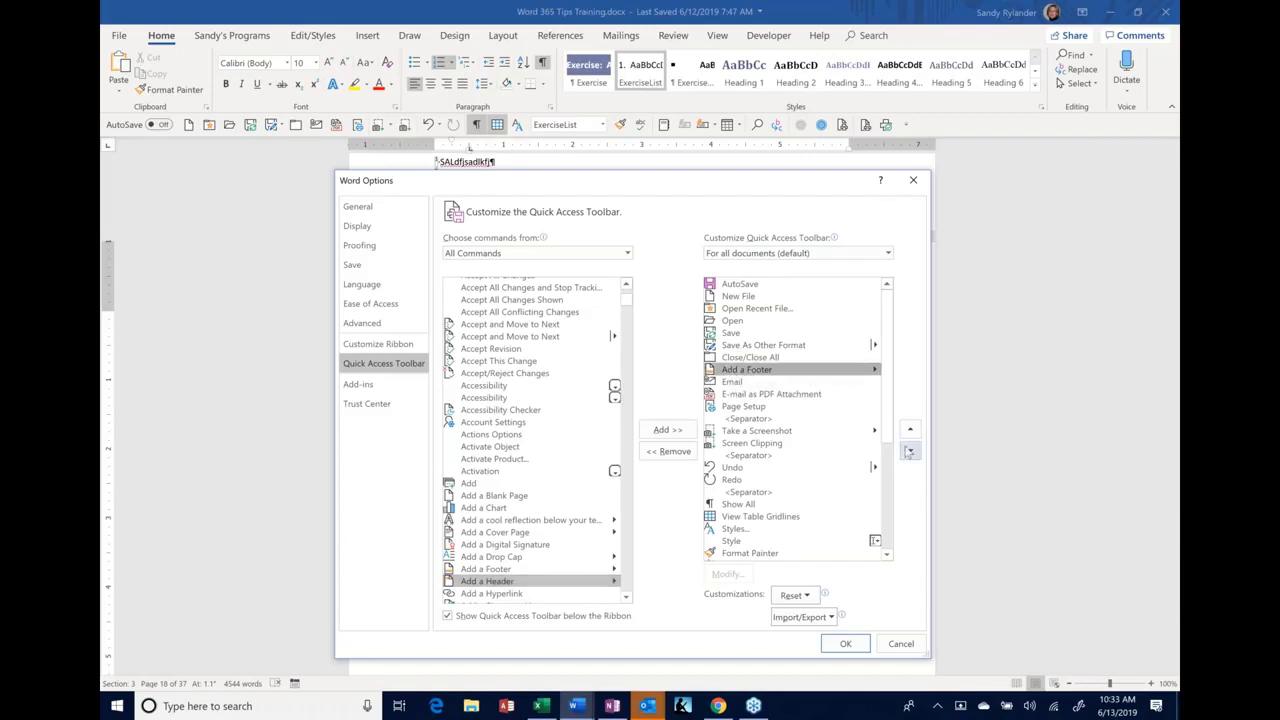
pyautogui.click(909, 451)
pyautogui.click(909, 451)
pyautogui.click(909, 451)
pyautogui.click(909, 451)
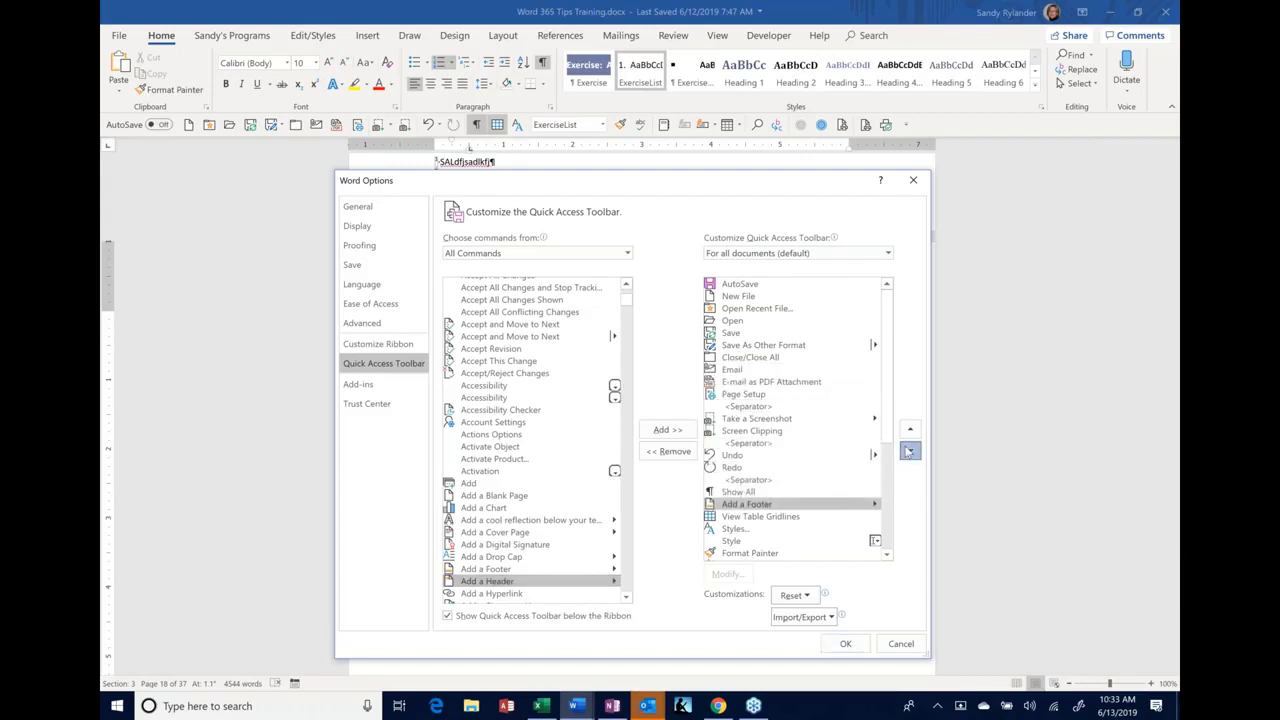
pyautogui.click(909, 451)
pyautogui.click(909, 451)
pyautogui.click(909, 451)
pyautogui.click(909, 451)
pyautogui.click(909, 451)
pyautogui.click(909, 451)
pyautogui.click(909, 451)
pyautogui.click(909, 451)
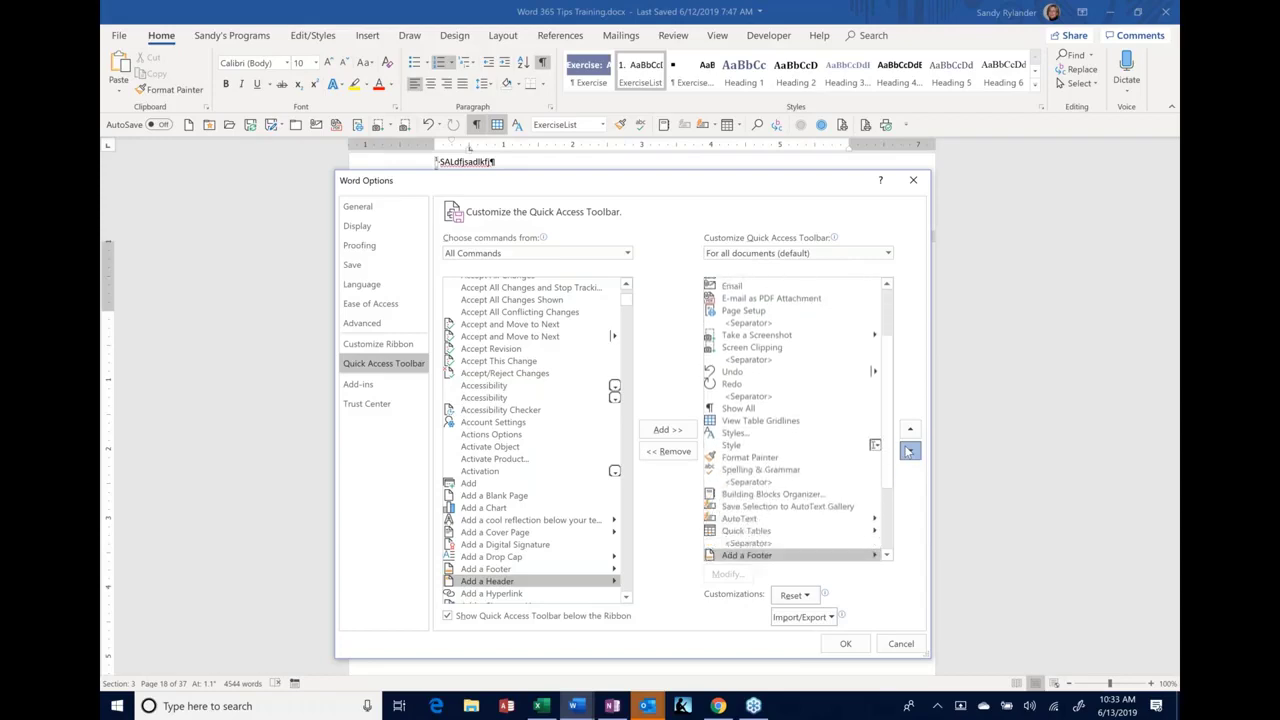
pyautogui.click(909, 451)
pyautogui.click(909, 451)
pyautogui.click(909, 451)
pyautogui.click(909, 451)
pyautogui.click(909, 451)
pyautogui.click(909, 451)
pyautogui.click(909, 451)
pyautogui.click(909, 451)
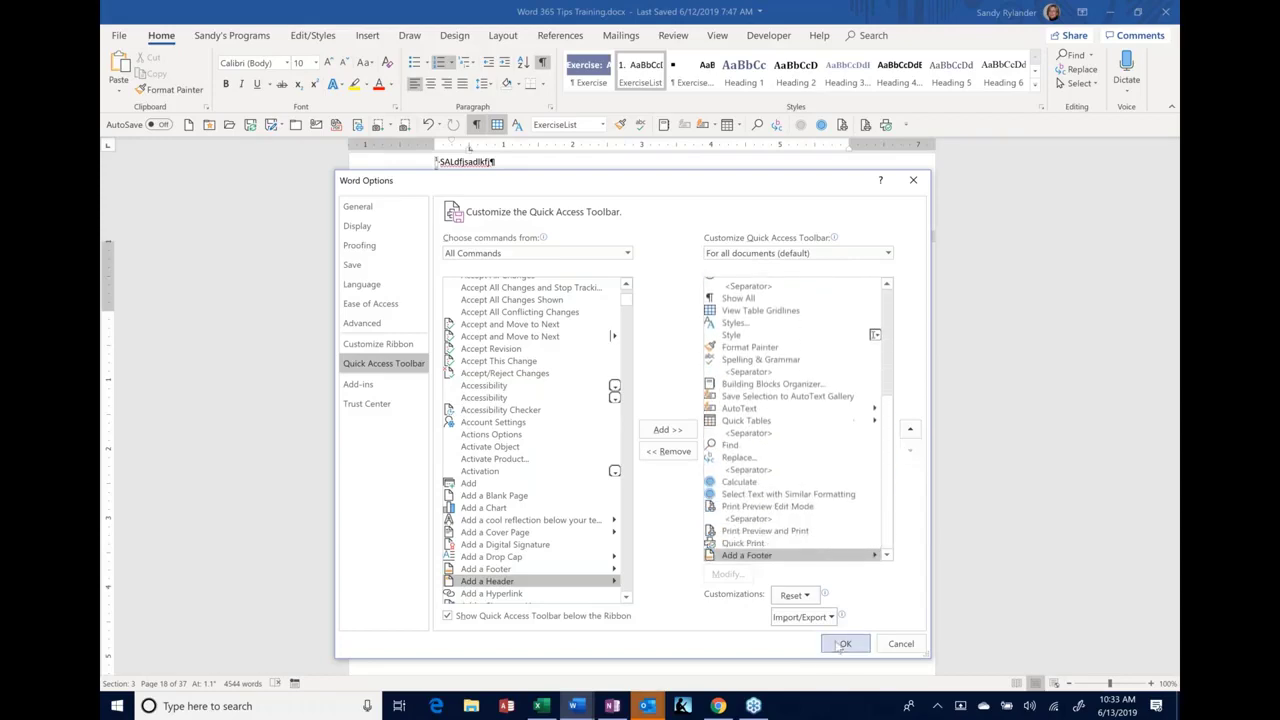
pyautogui.click(843, 645)
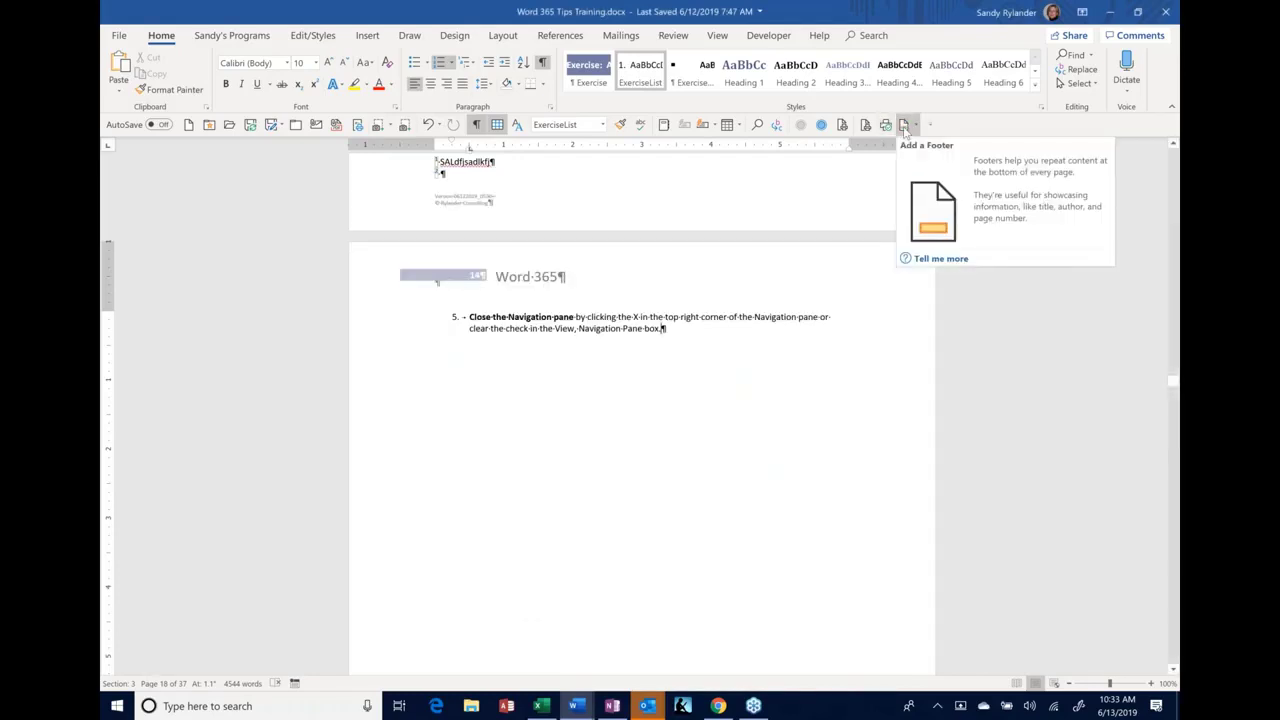
# Remove the Add a Footer command directly from the Quick Access Toolbar without reopening the options
pyautogui.rightClick(905, 130)
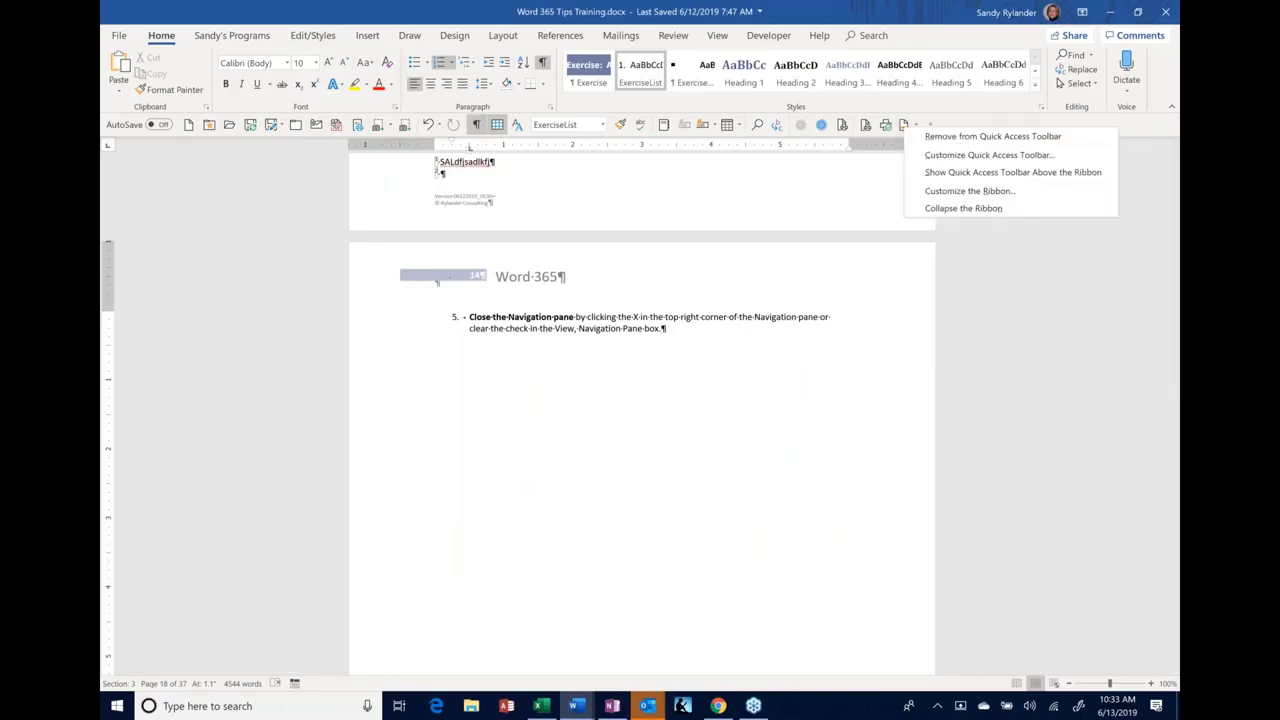
pyautogui.click(916, 138)
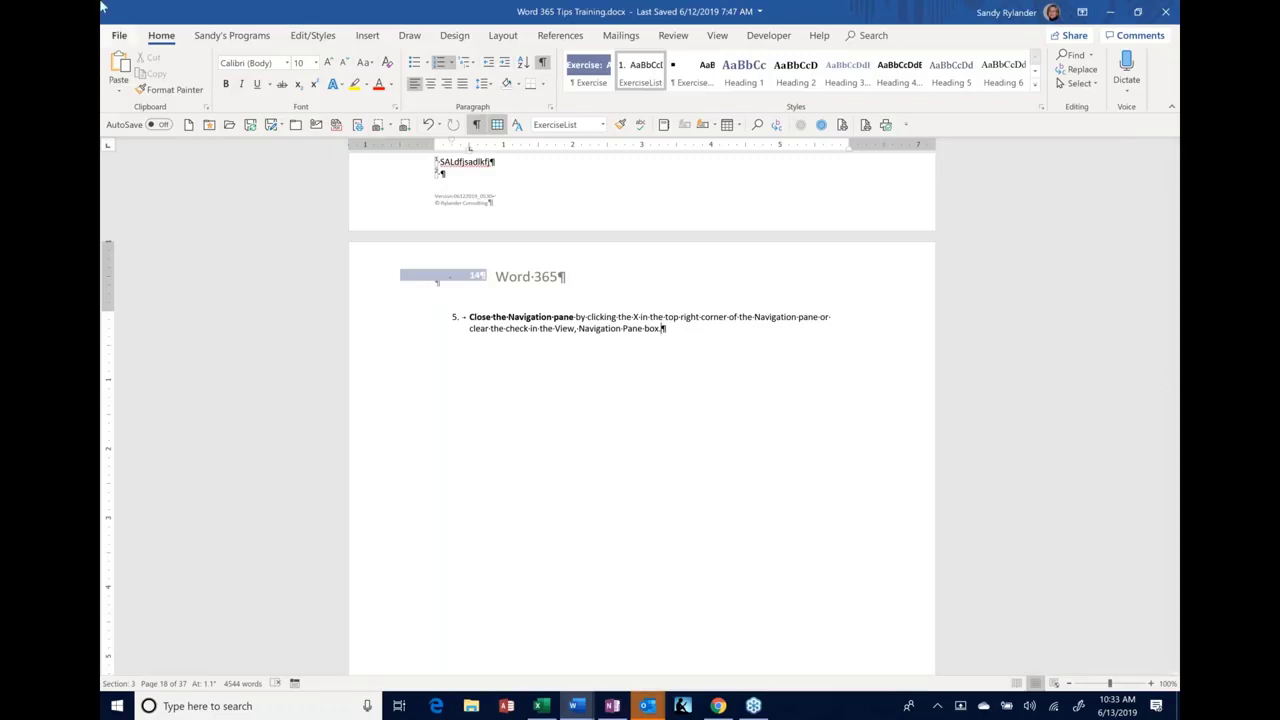
# Create a new blank document, then bring up the Open dialog and leave it without opening a file
pyautogui.click(188, 125)
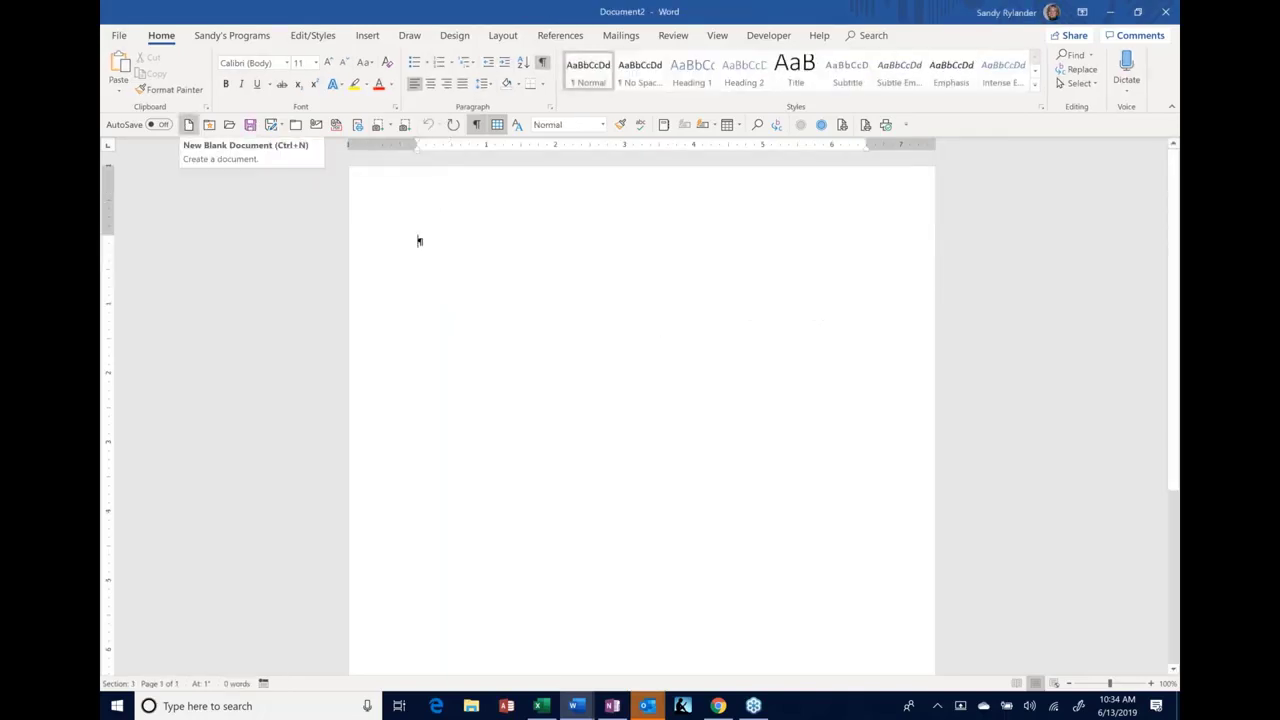
pyautogui.click(229, 124)
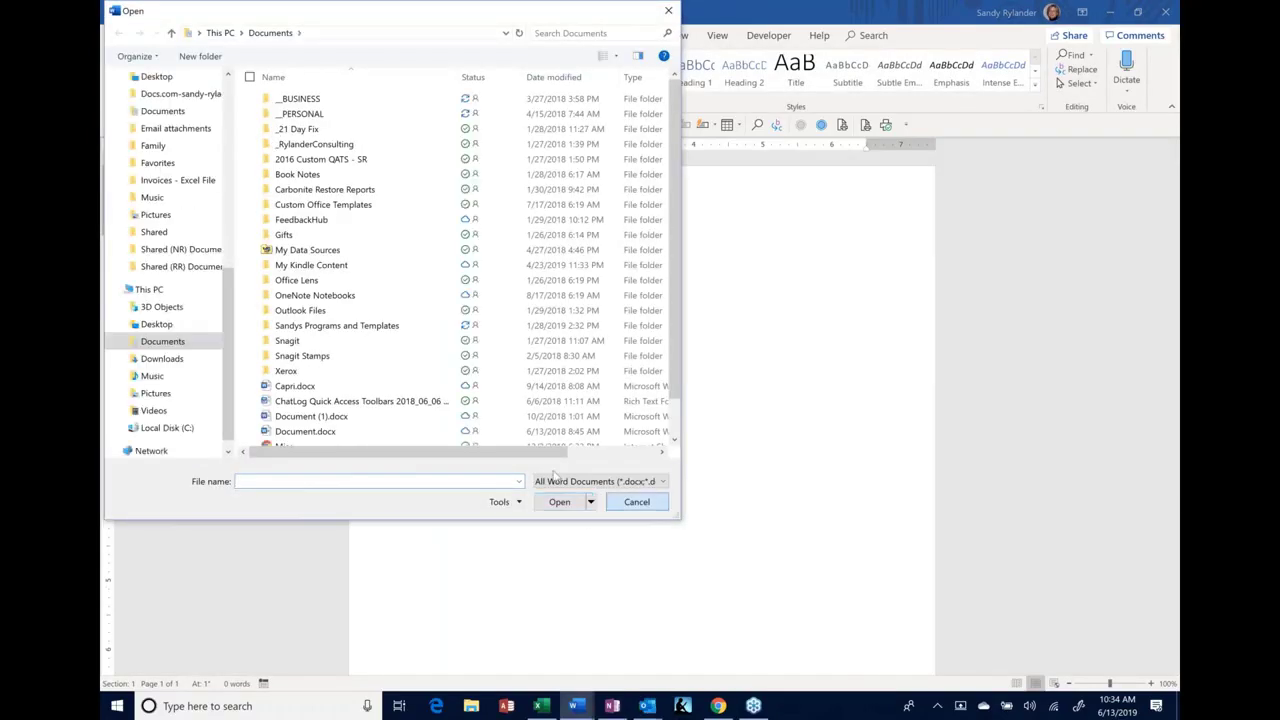
pyautogui.press('Escape')
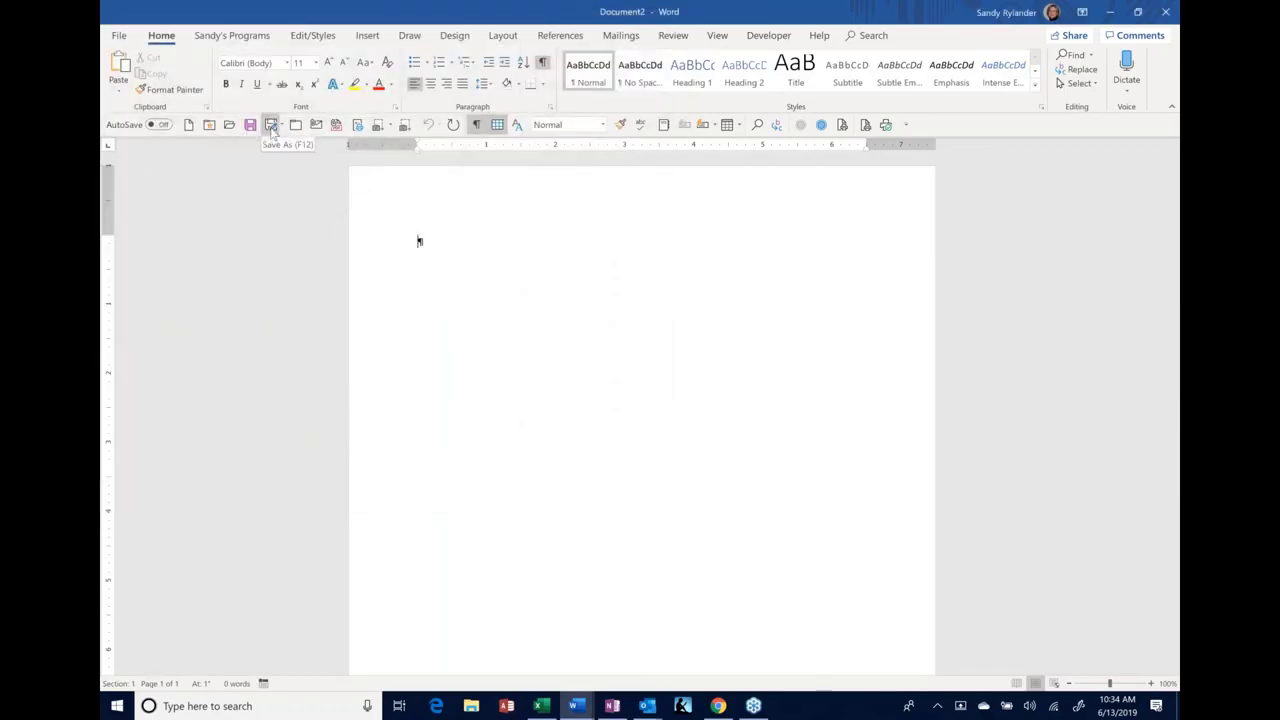
# Review the file types available in Save As, cancel without saving, and close the blank document
pyautogui.click(271, 126)
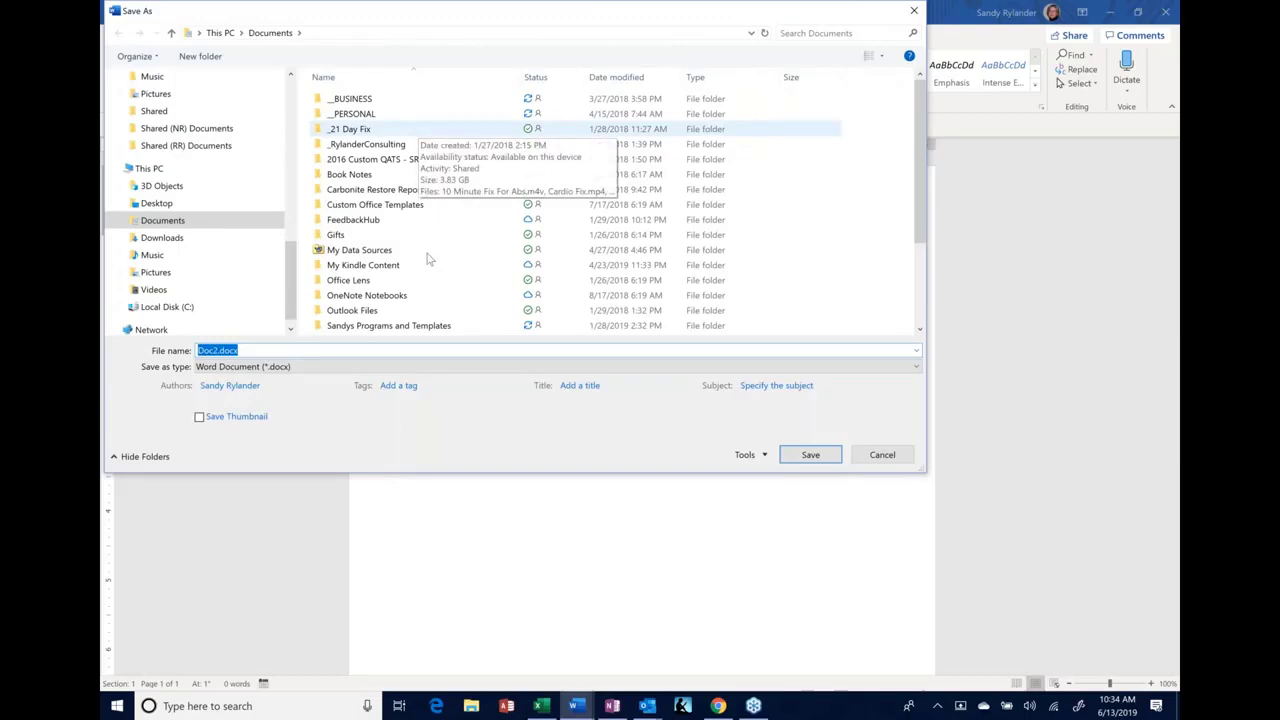
pyautogui.click(398, 367)
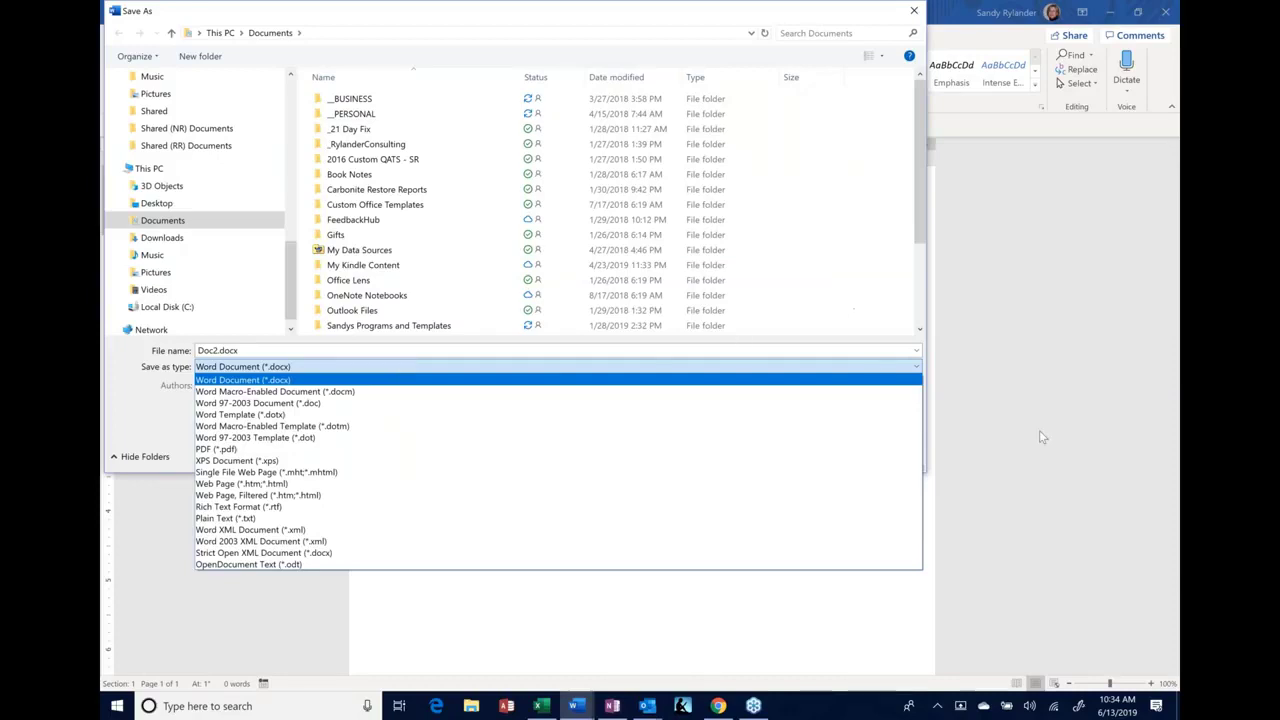
pyautogui.press('Down')
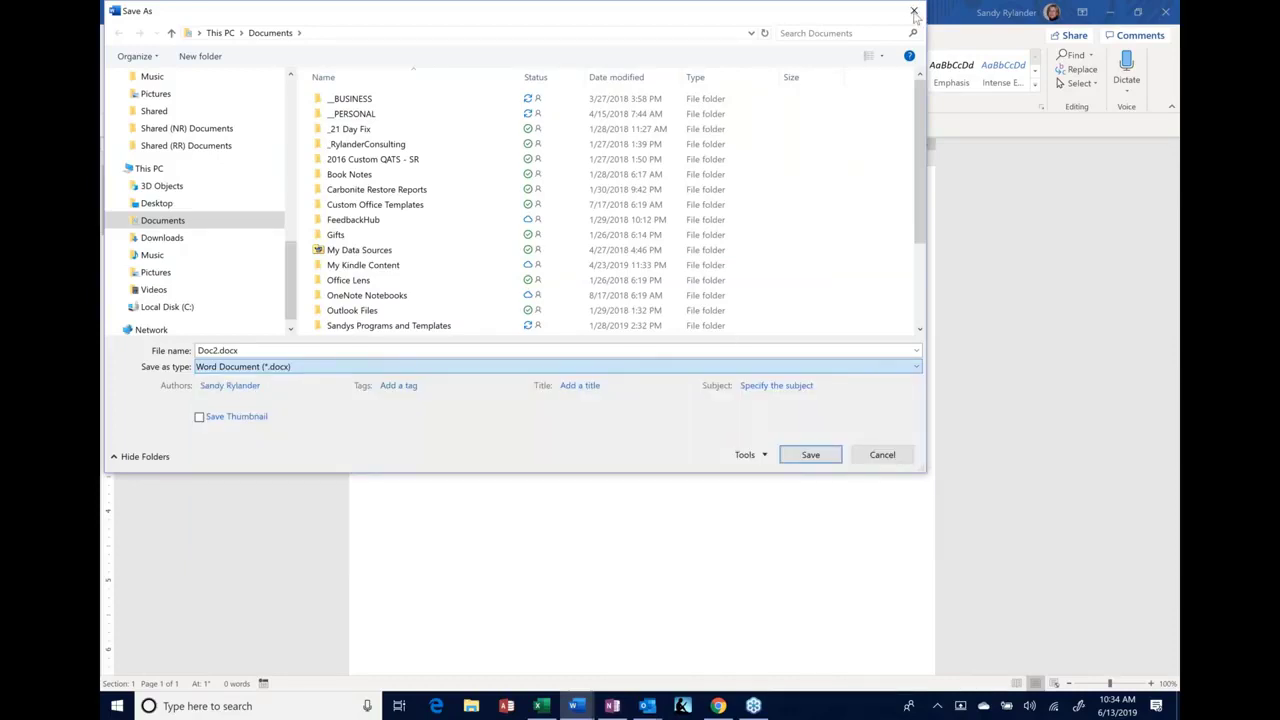
pyautogui.press('Escape')
pyautogui.press('Tab')
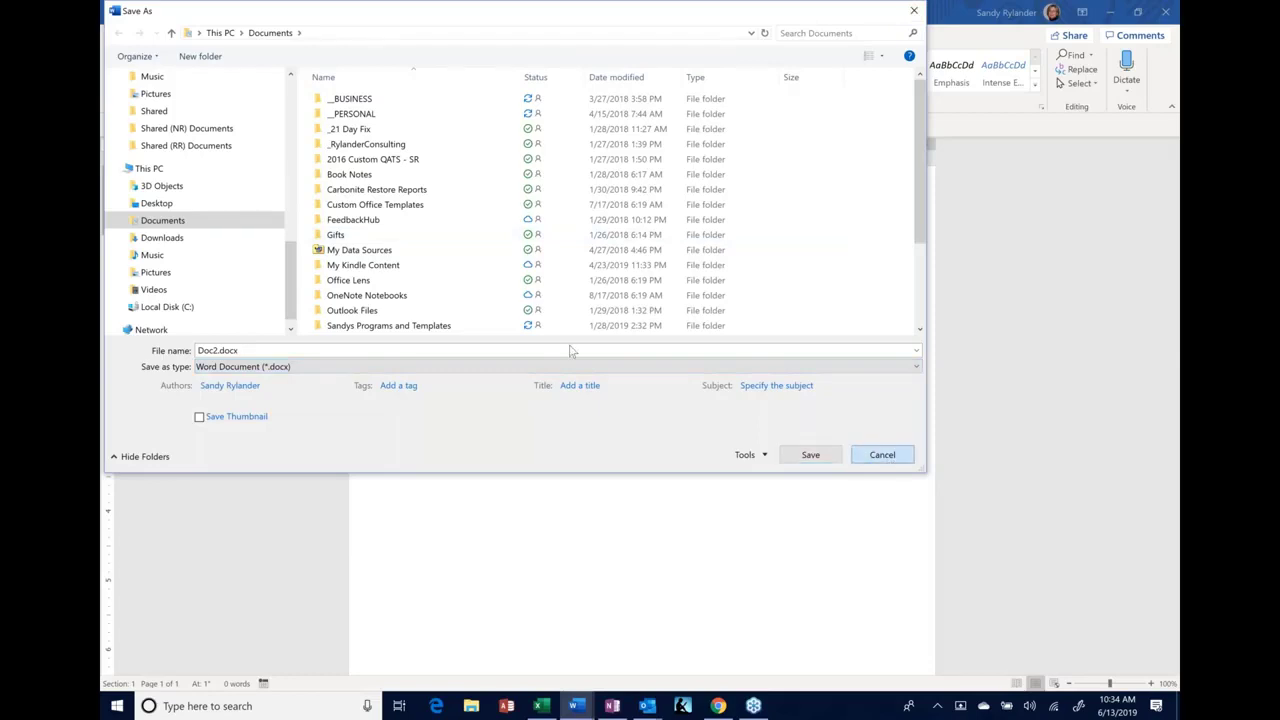
pyautogui.press('Return')
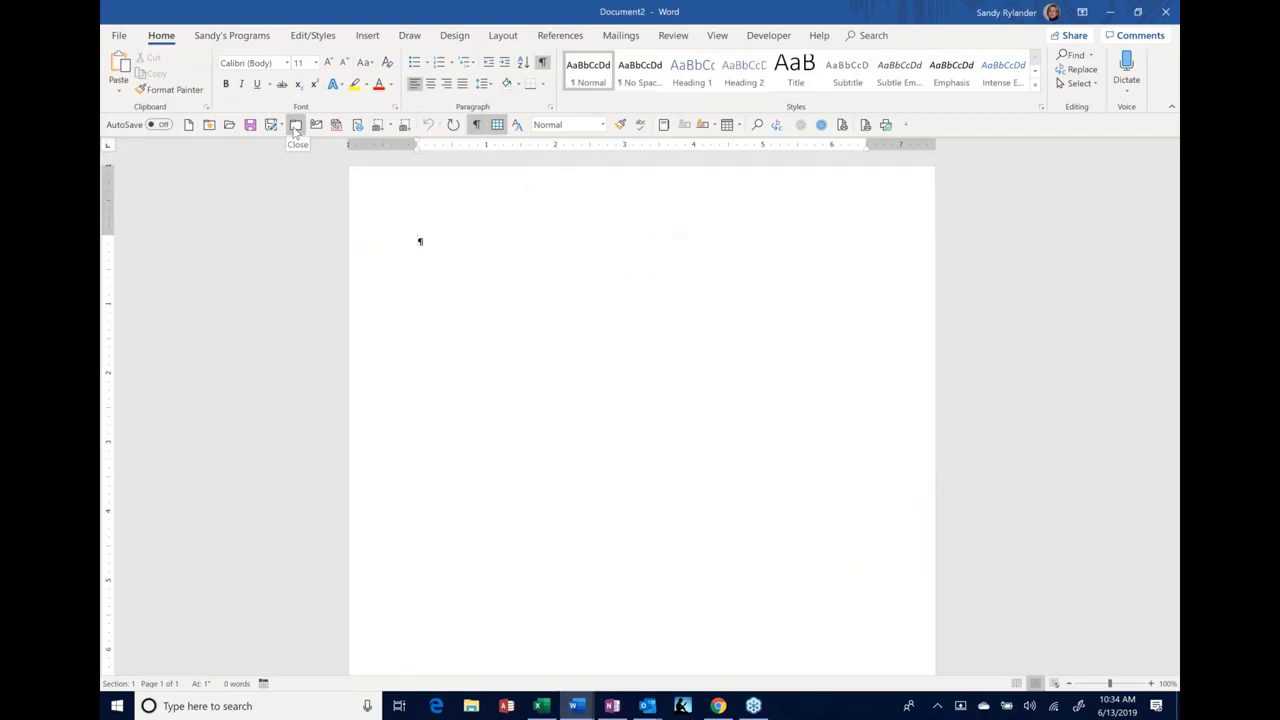
pyautogui.click(296, 126)
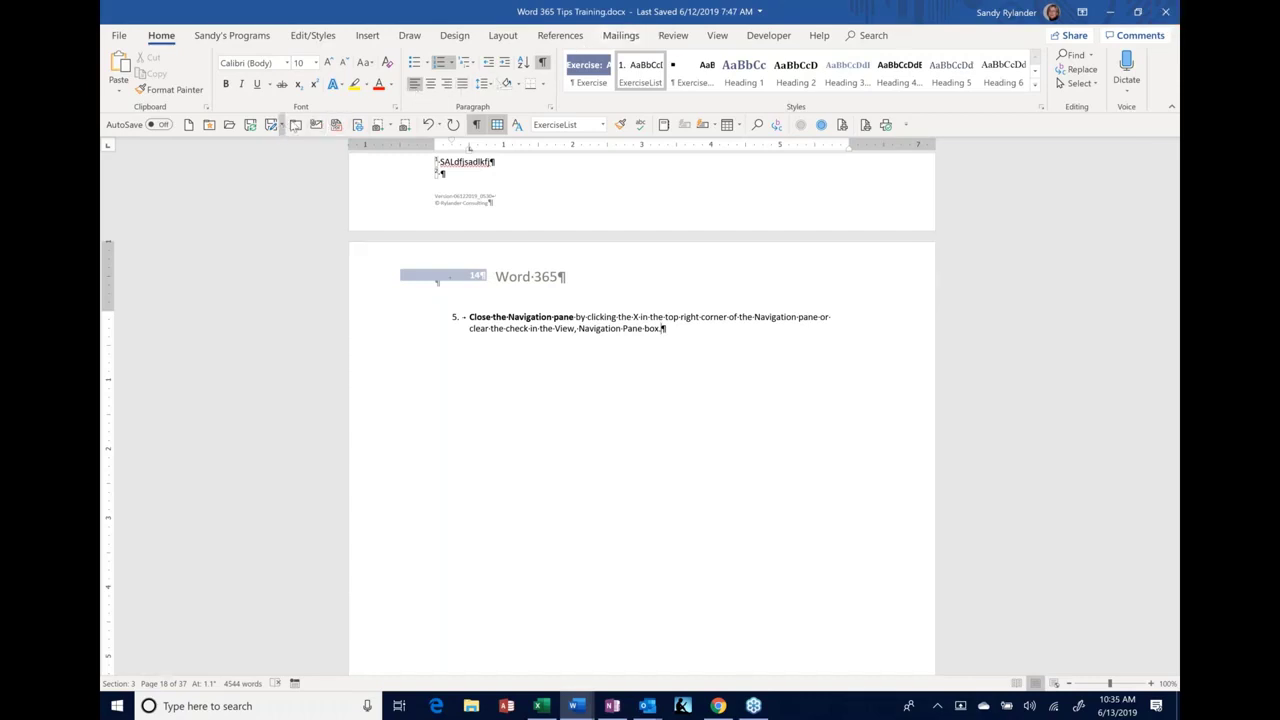
# Attach the training document to a new e-mail as a Word file, then as a PDF with its table of contents updated, closing each message unsent
pyautogui.click(316, 125)
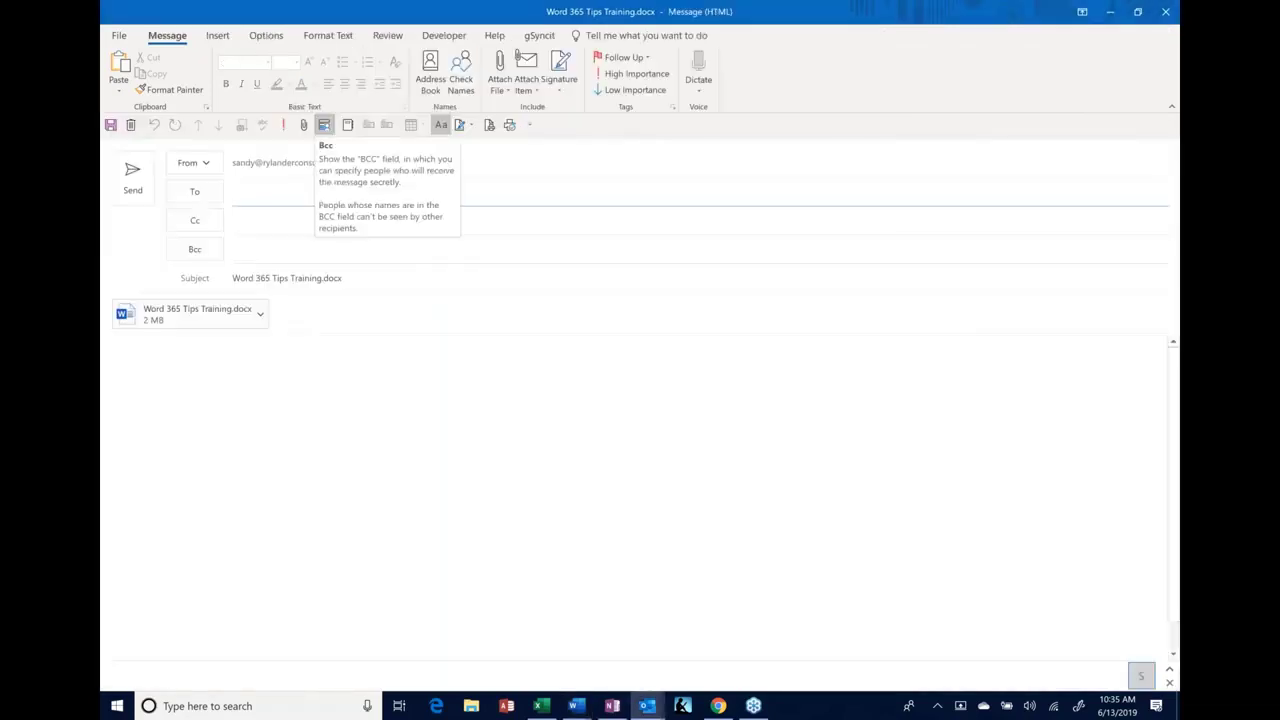
pyautogui.click(1165, 11)
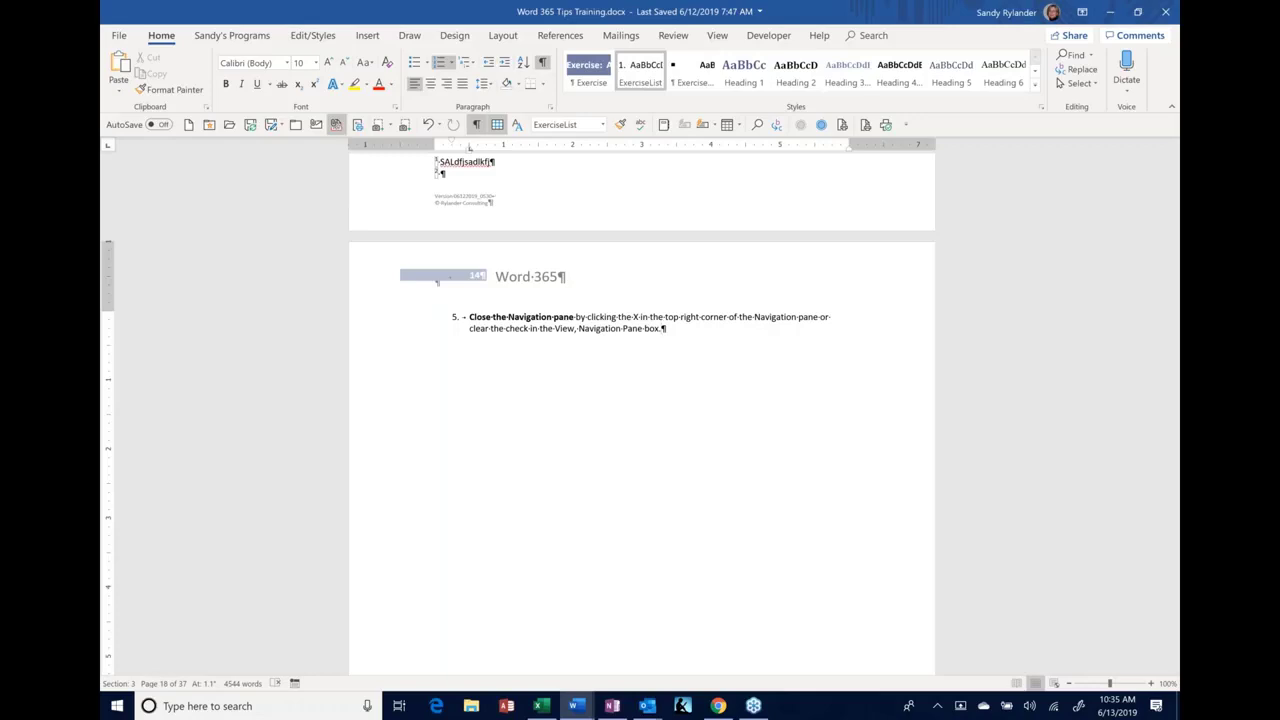
pyautogui.click(336, 124)
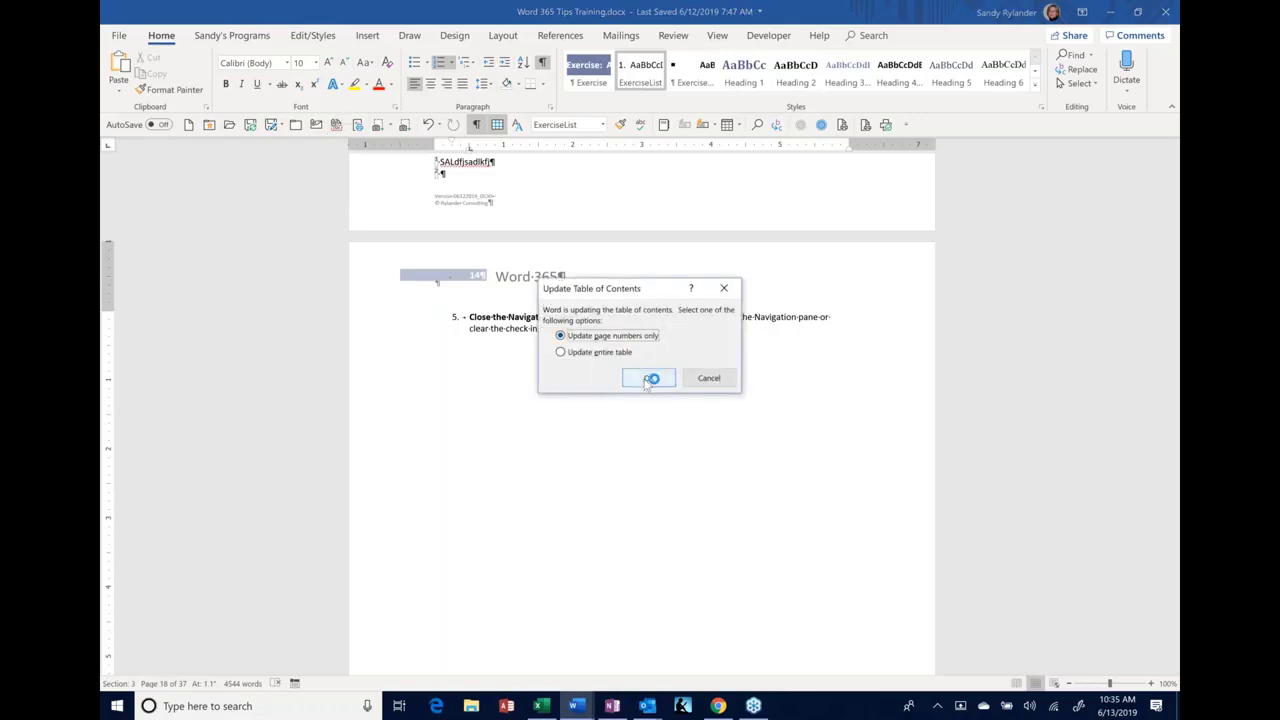
pyautogui.click(583, 350)
pyautogui.click(652, 380)
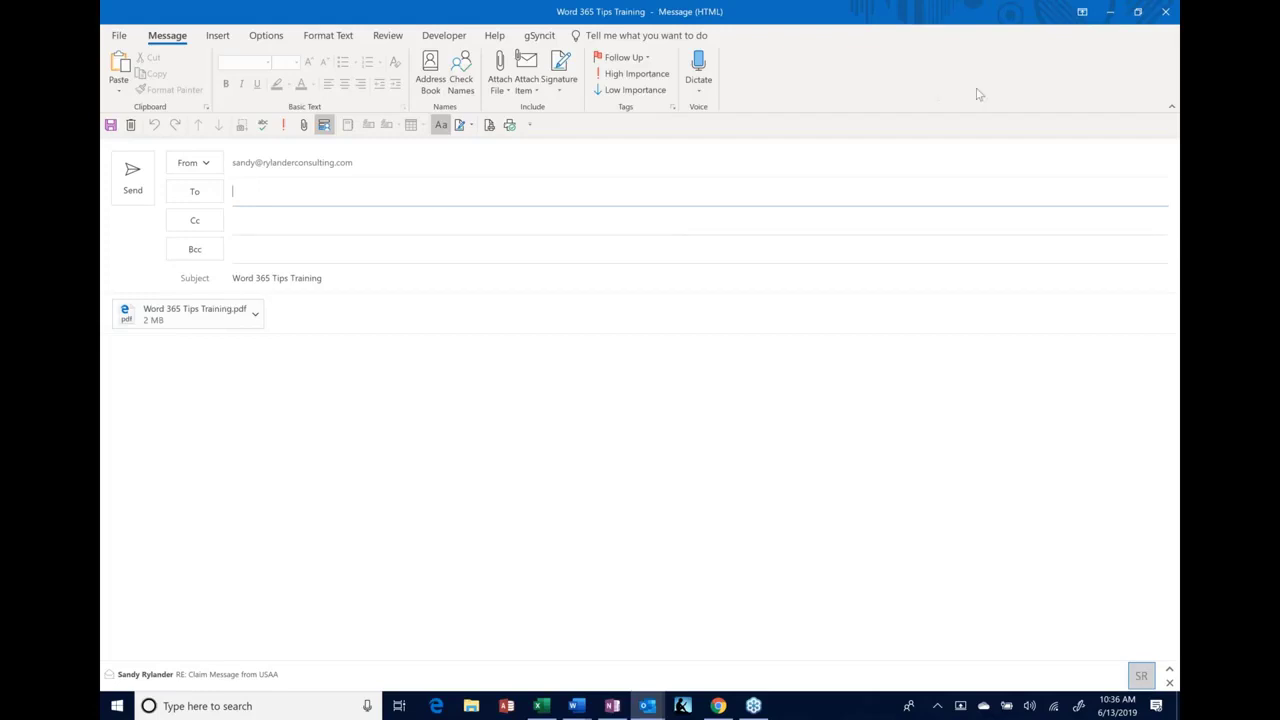
pyautogui.click(1166, 12)
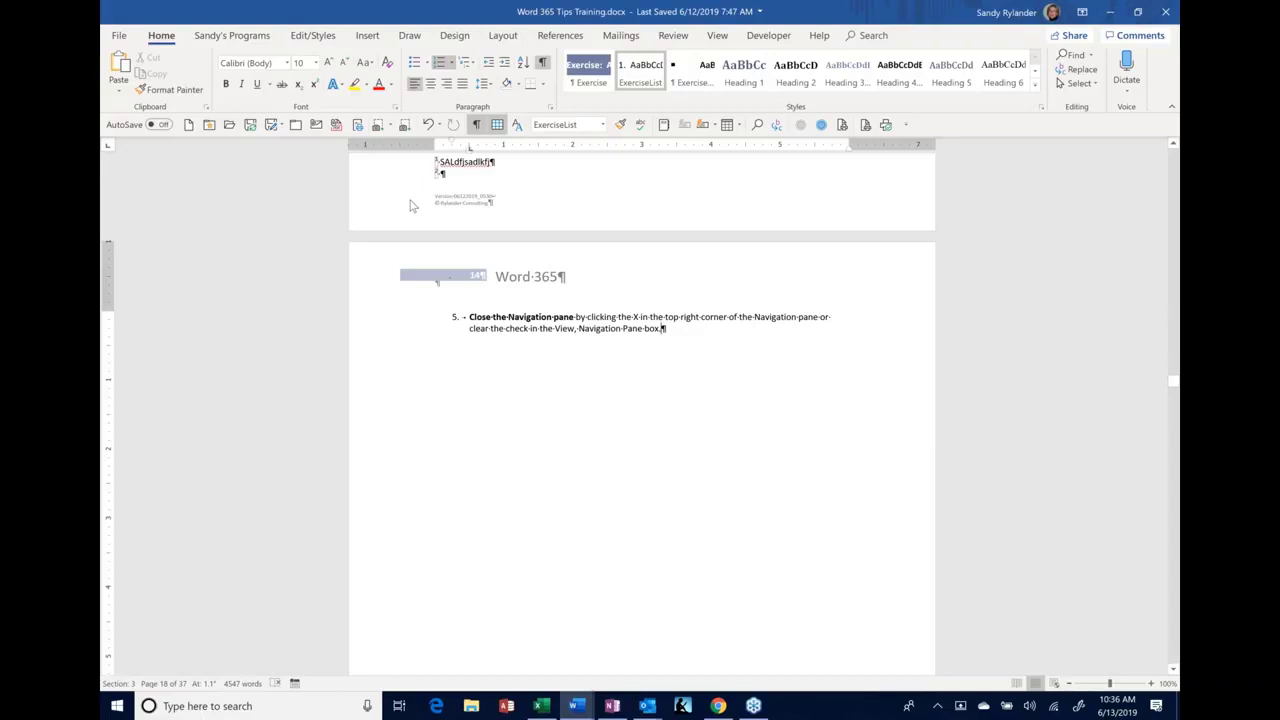
# View the document's margin and orientation settings in Page Setup and cancel without changes
pyautogui.click(357, 124)
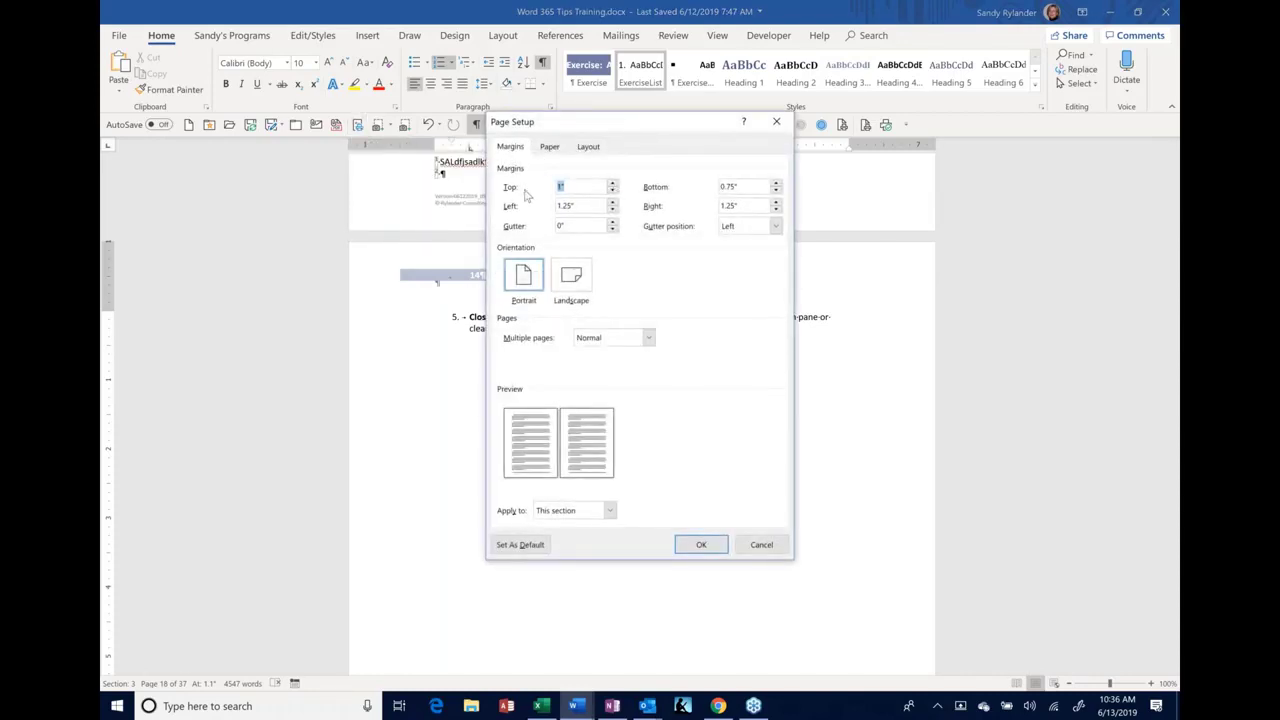
pyautogui.click(762, 545)
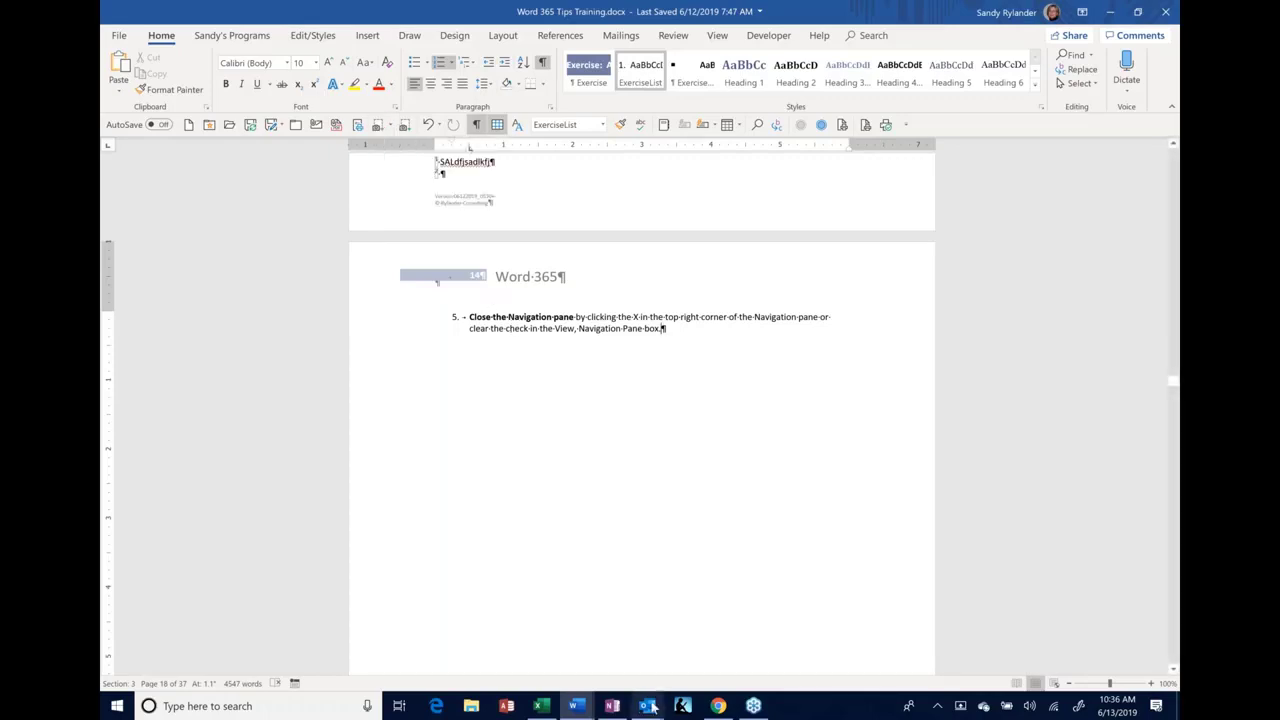
# Switch to Income Loss.xlsx in Excel, cancel the active copy marquee on the 2nd Claim sheet, and select cell A1
pyautogui.moveTo(541, 706)
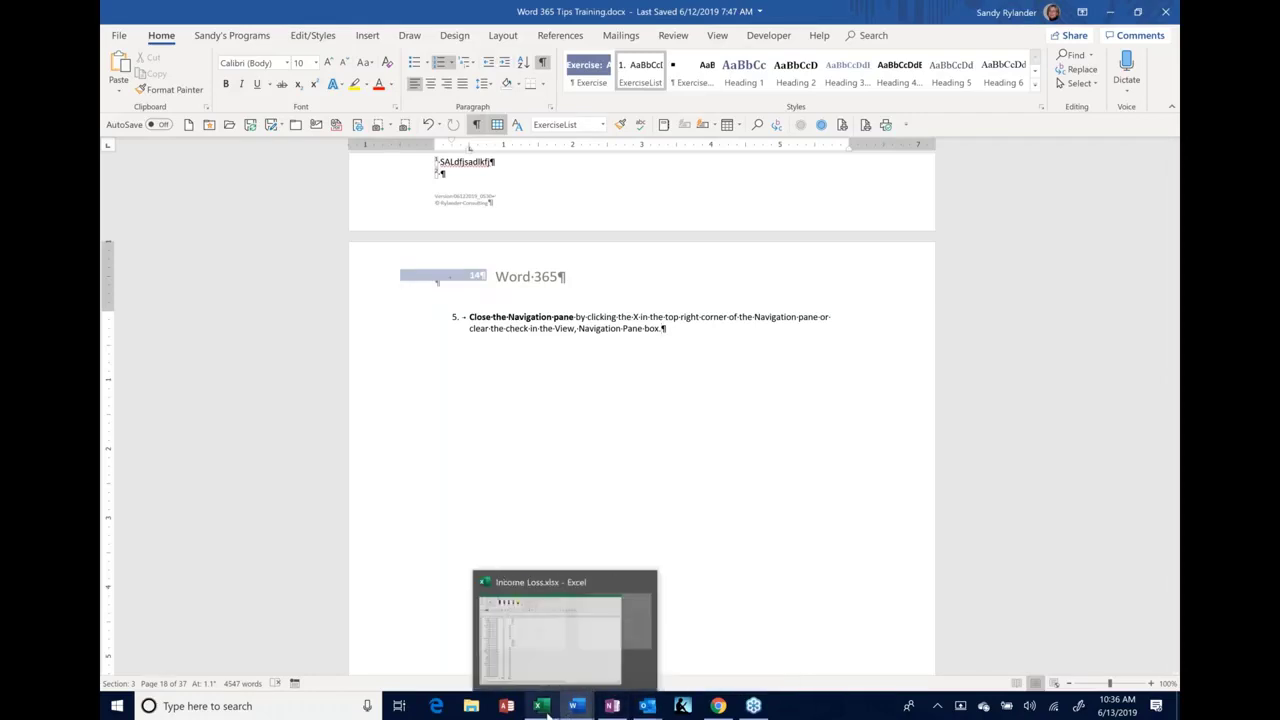
pyautogui.click(508, 650)
pyautogui.moveTo(150, 271); pyautogui.dragTo(283, 447)
pyautogui.click(283, 379)
pyautogui.scroll(6, 197, 237)
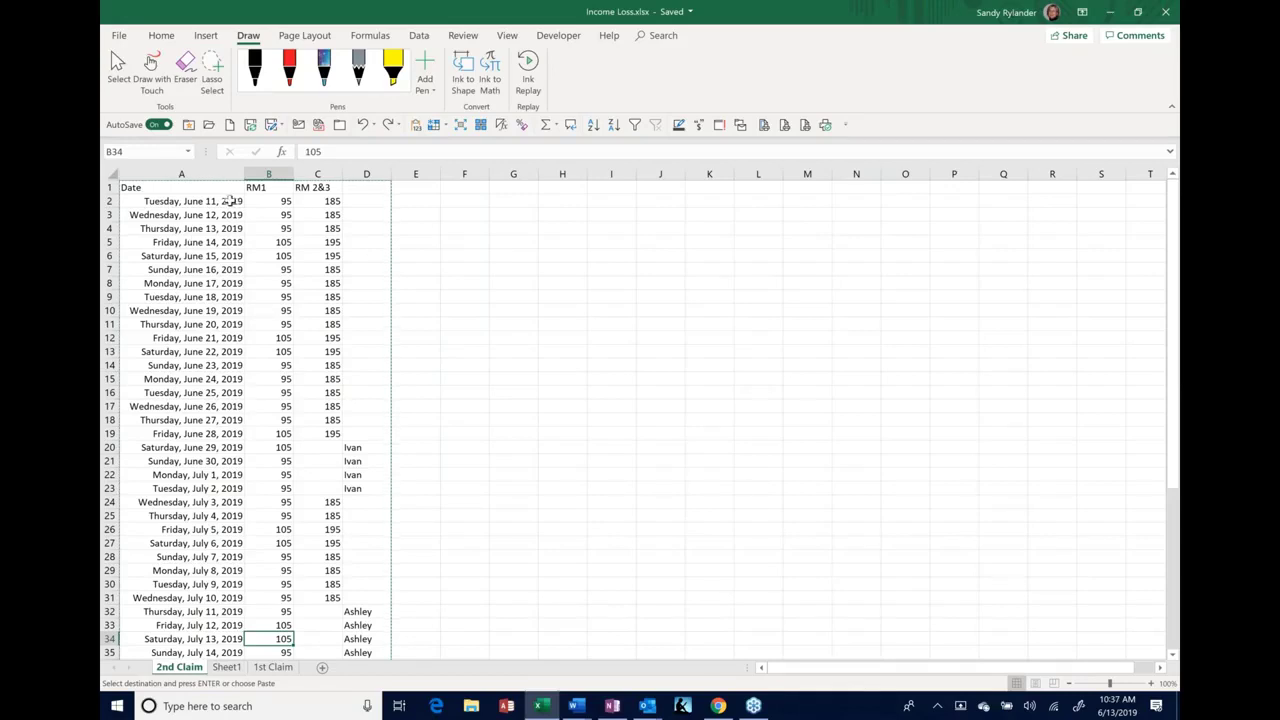
pyautogui.press('Escape')
pyautogui.click(476, 267)
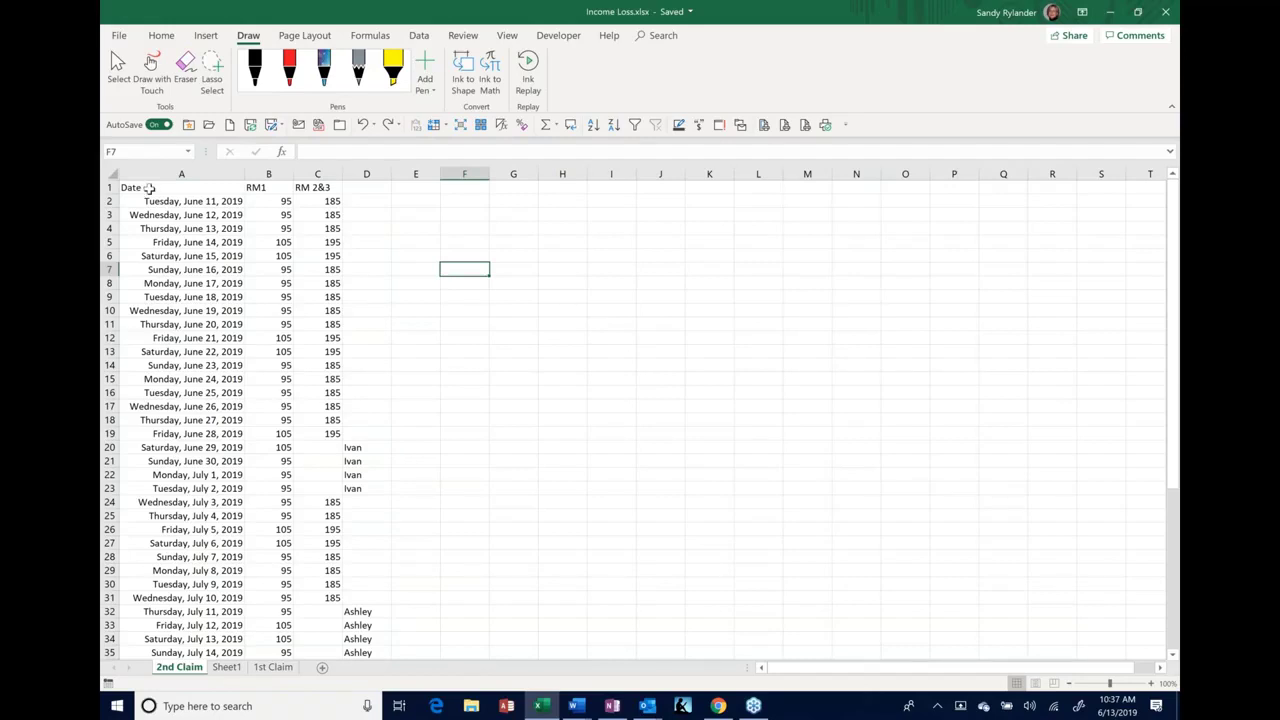
pyautogui.click(150, 188)
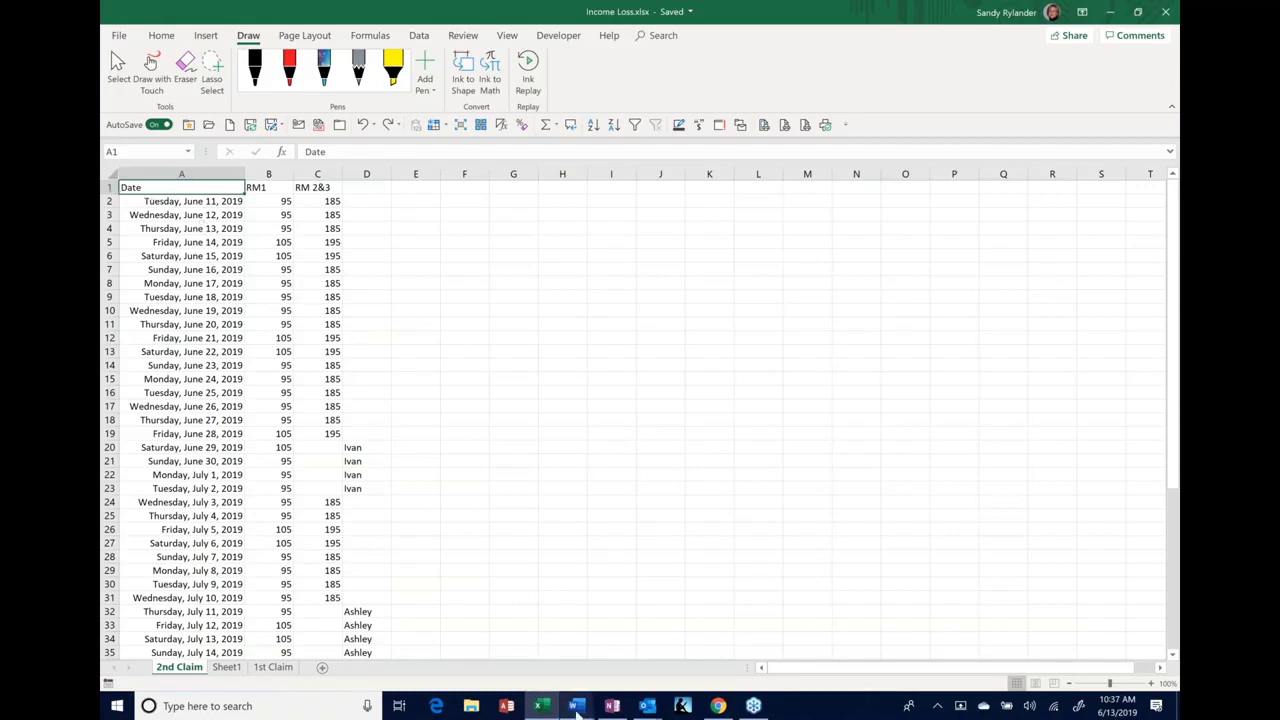
# Switch to Document2 in Word, view the windows available for a screenshot, and close the gallery without inserting one
pyautogui.moveTo(576, 708)
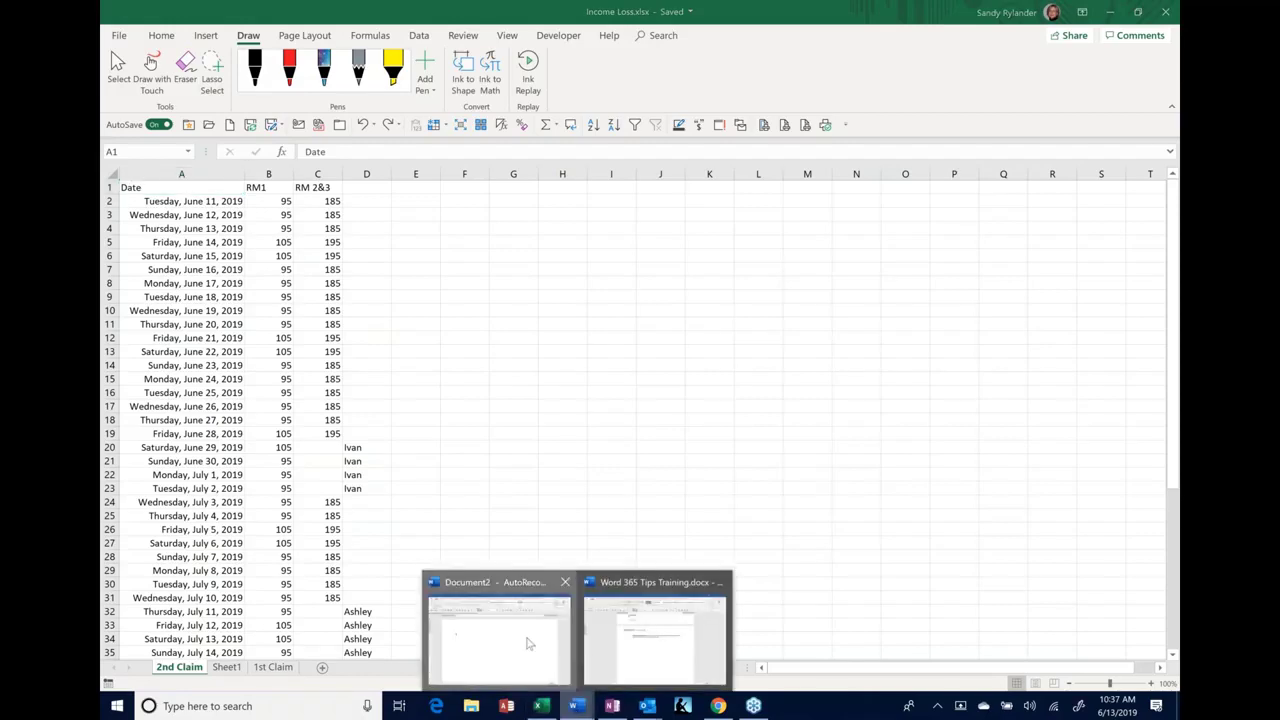
pyautogui.click(526, 644)
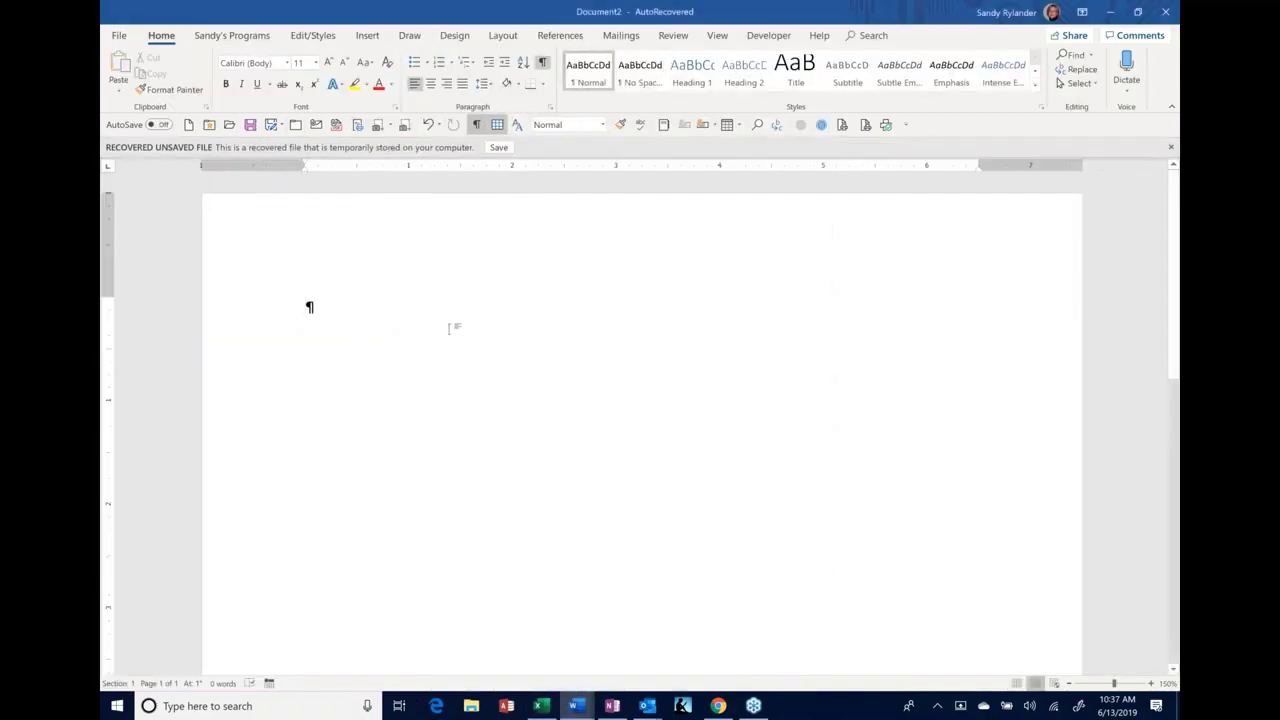
pyautogui.click(377, 127)
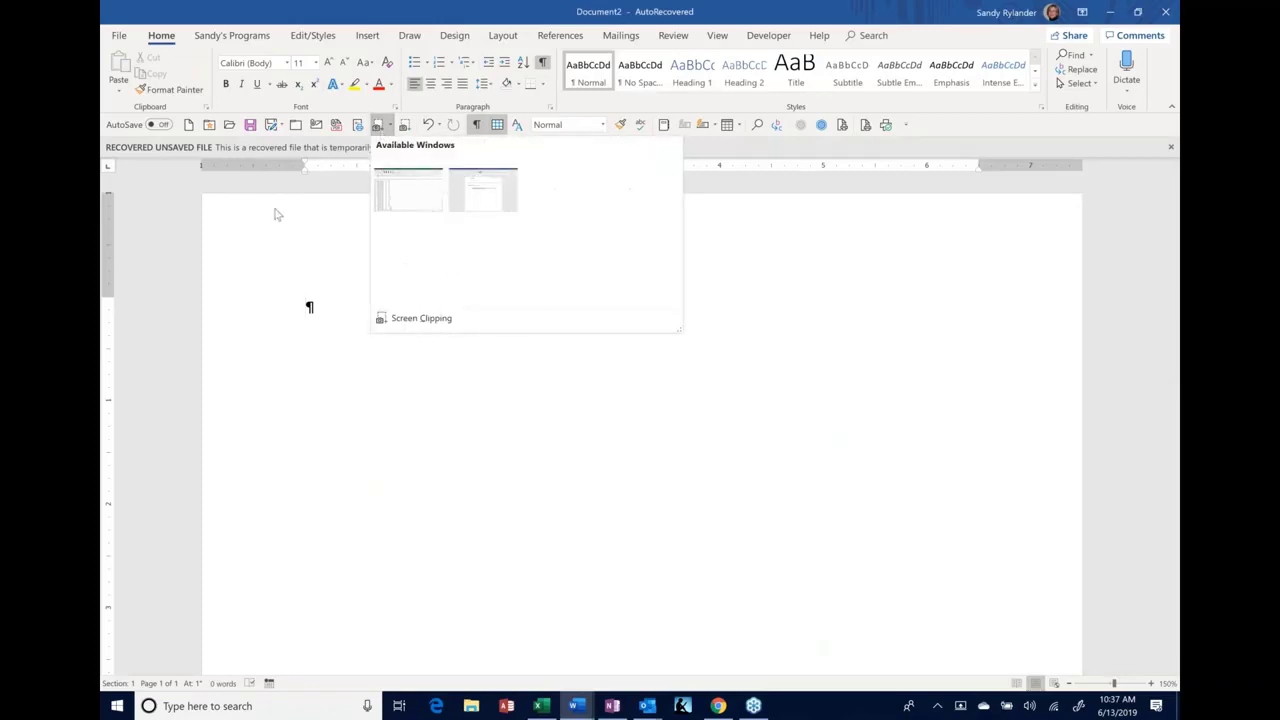
pyautogui.click(693, 215)
pyautogui.tripleClick(378, 347)
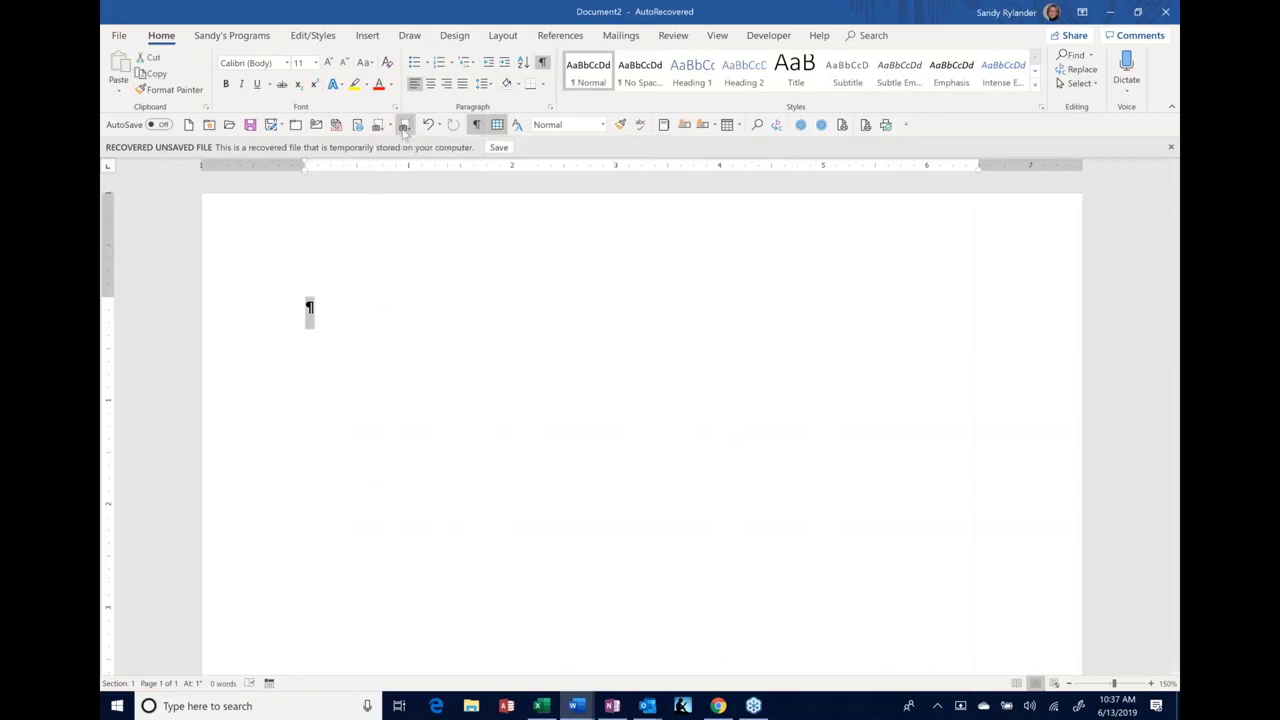
pyautogui.click(378, 347)
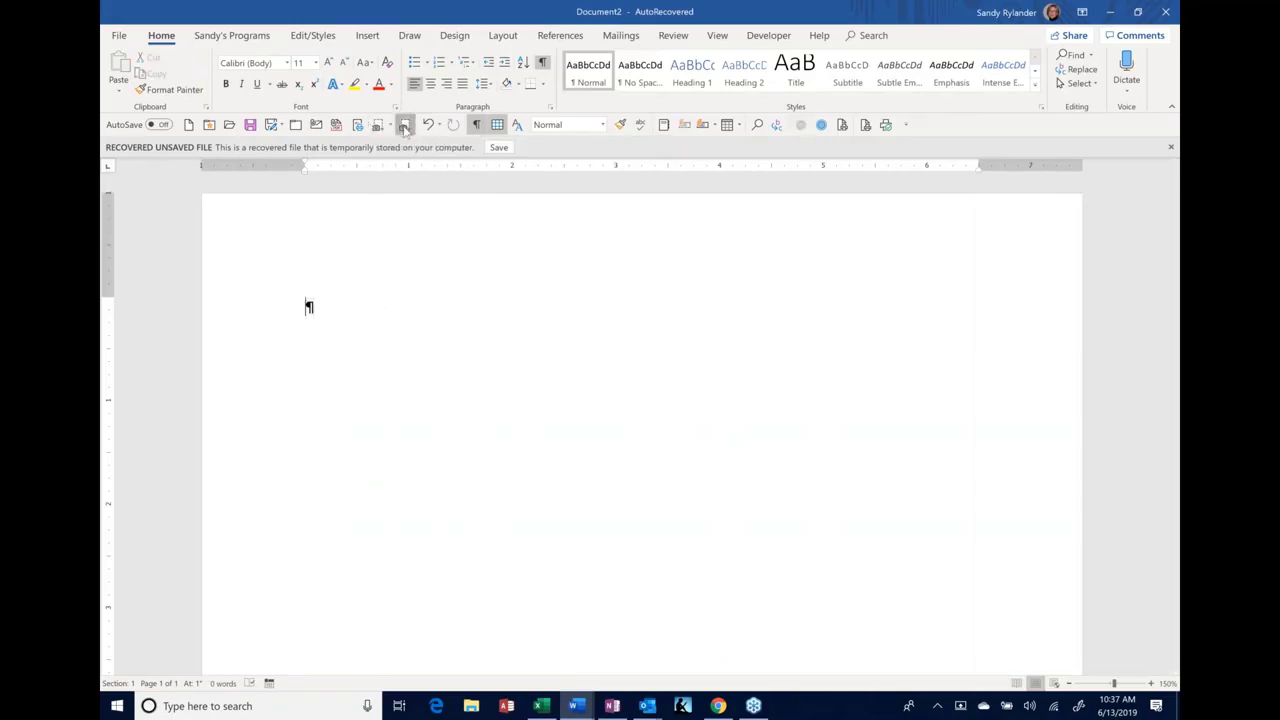
# Insert a screen clipping of columns A to D, rows 1 to 23, from the Excel sheet into Document2, then delete the picture
pyautogui.hotkey('alt', 'Tab')
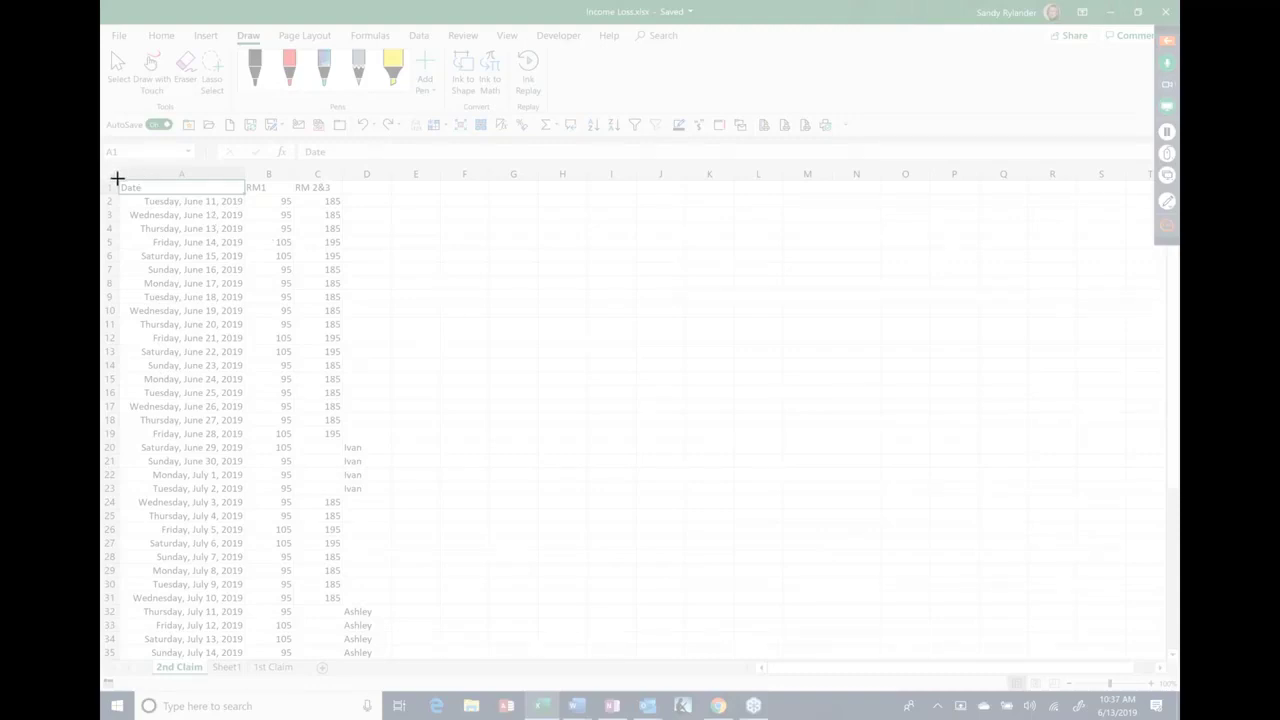
pyautogui.moveTo(117, 178); pyautogui.dragTo(392, 496)
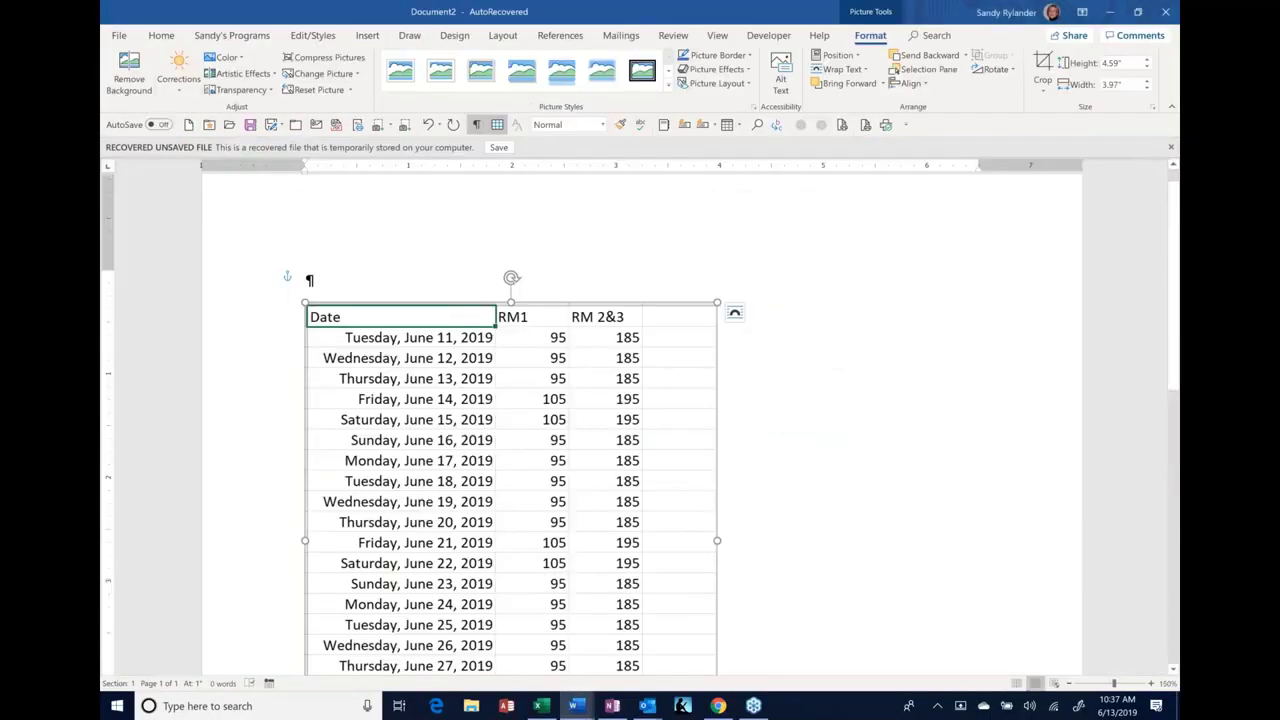
pyautogui.scroll(-3, 640, 420)
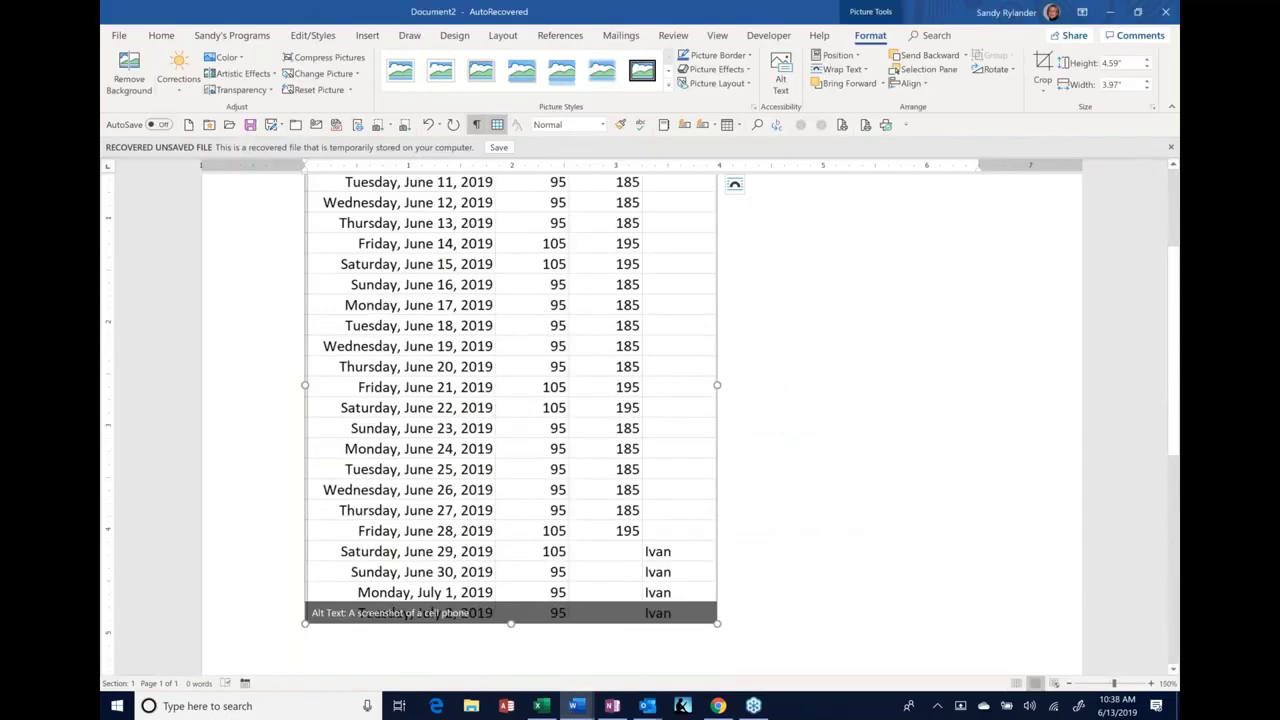
pyautogui.scroll(3, 490, 466)
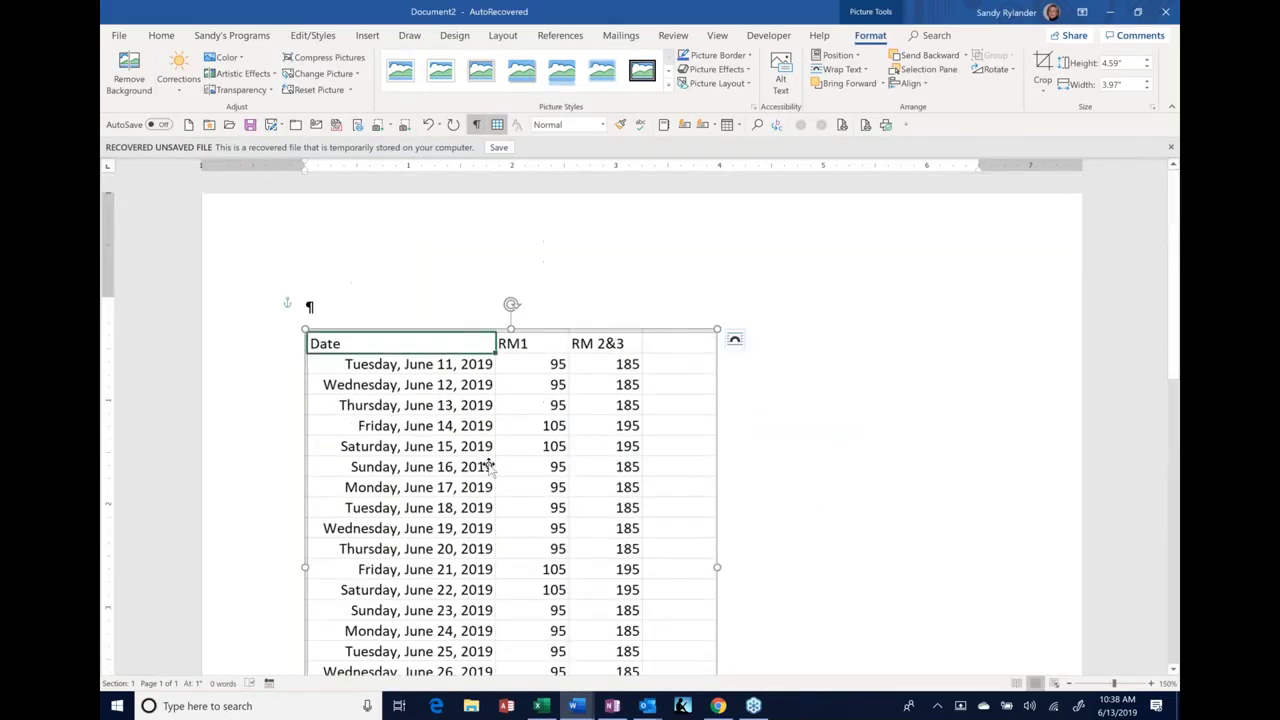
pyautogui.press('Delete')
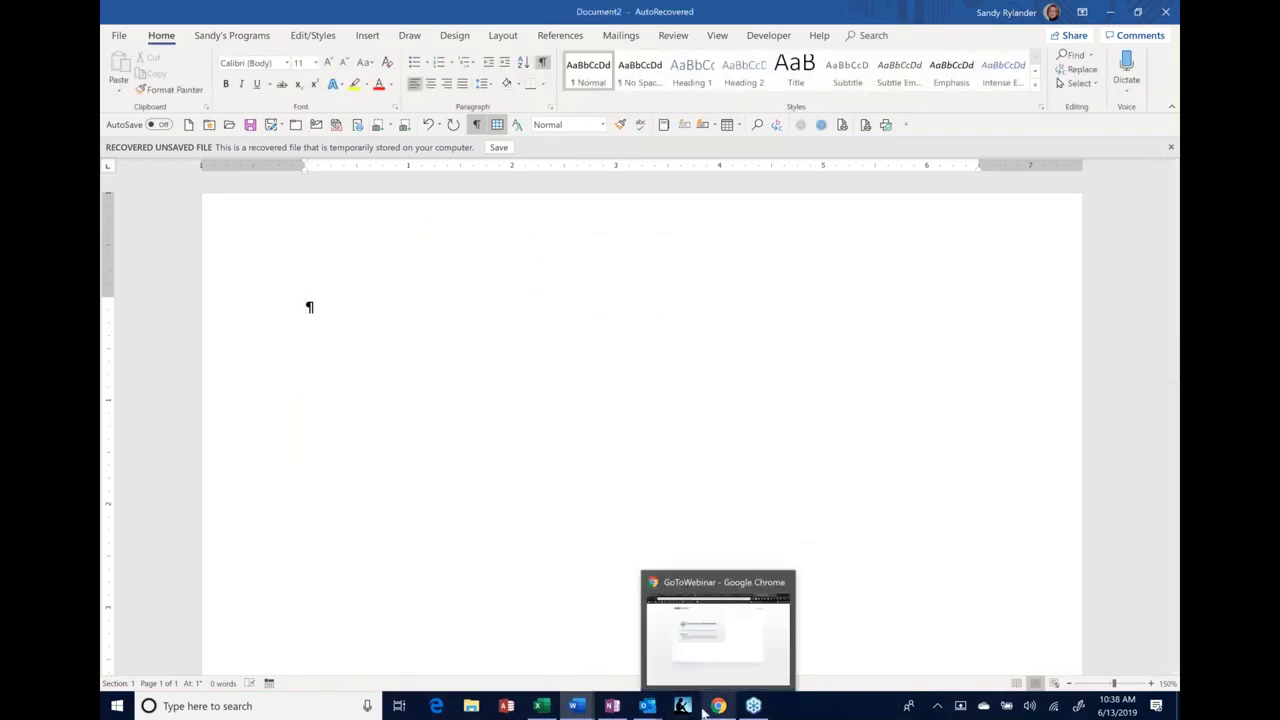
# Switch to Chrome, bring up the Costco Comfort Tech mattress page as the last viewed window, and return to Document2 in Word
pyautogui.moveTo(720, 708)
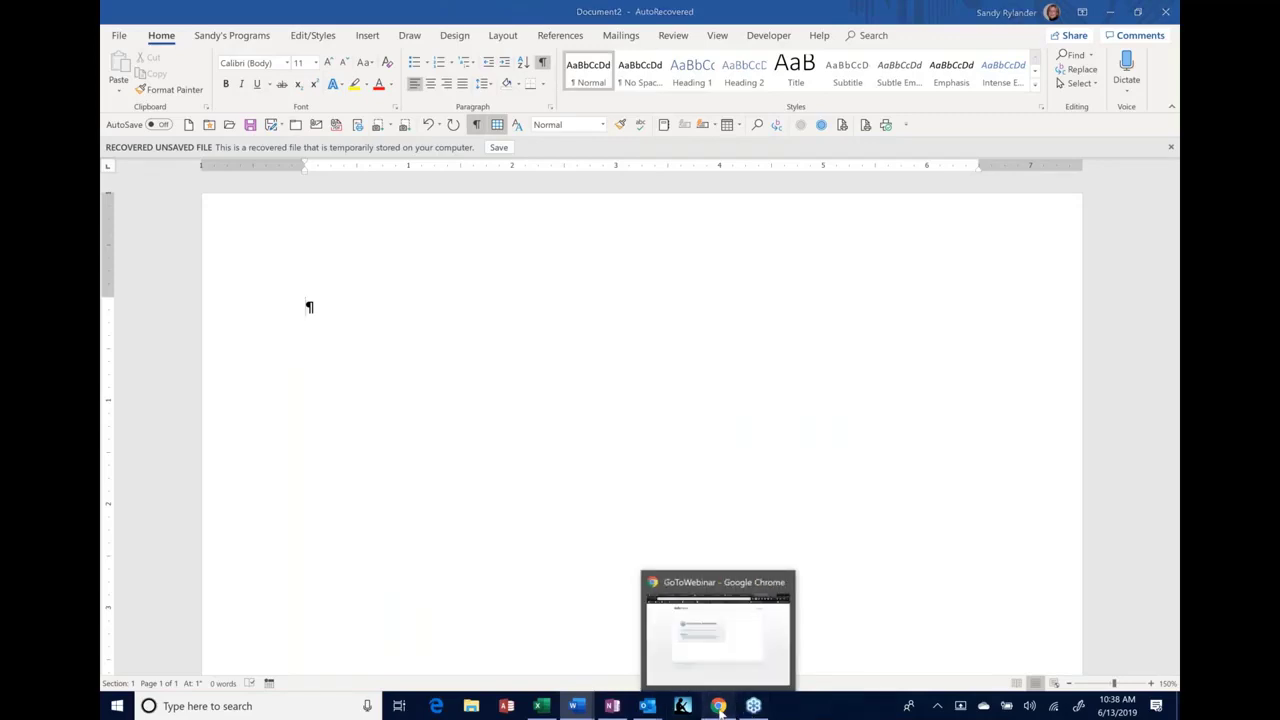
pyautogui.click(720, 707)
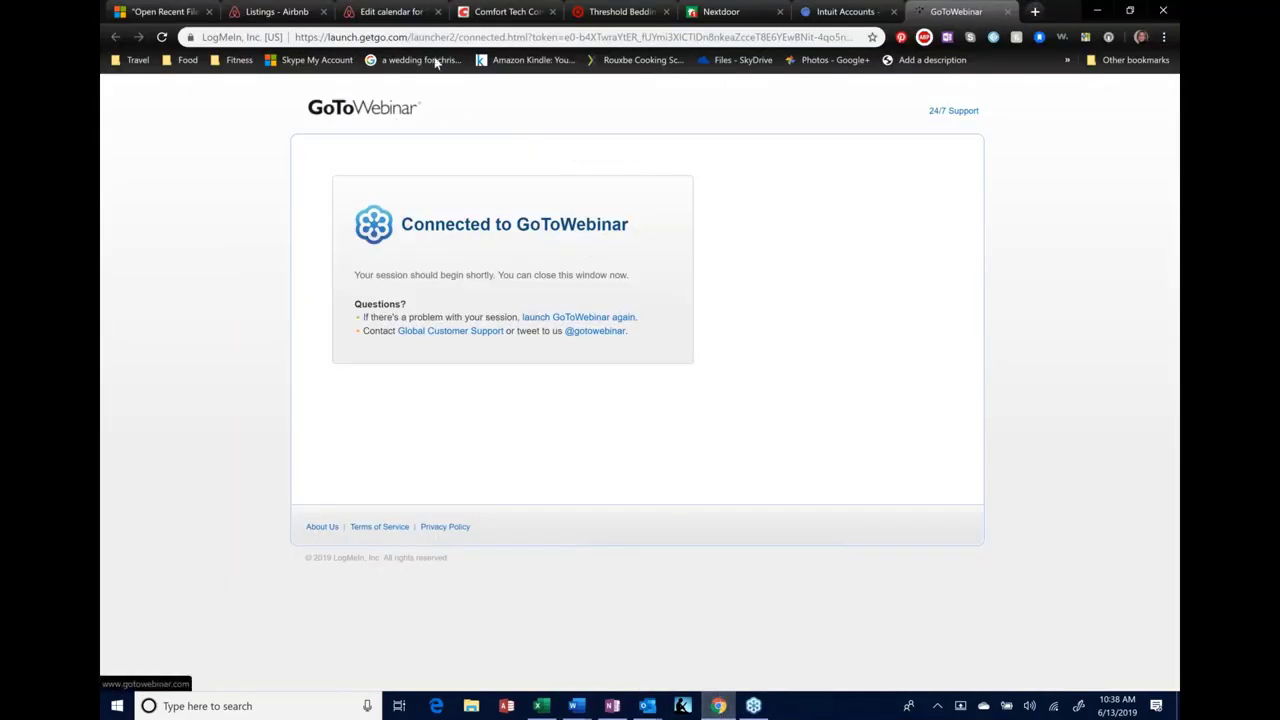
pyautogui.click(491, 14)
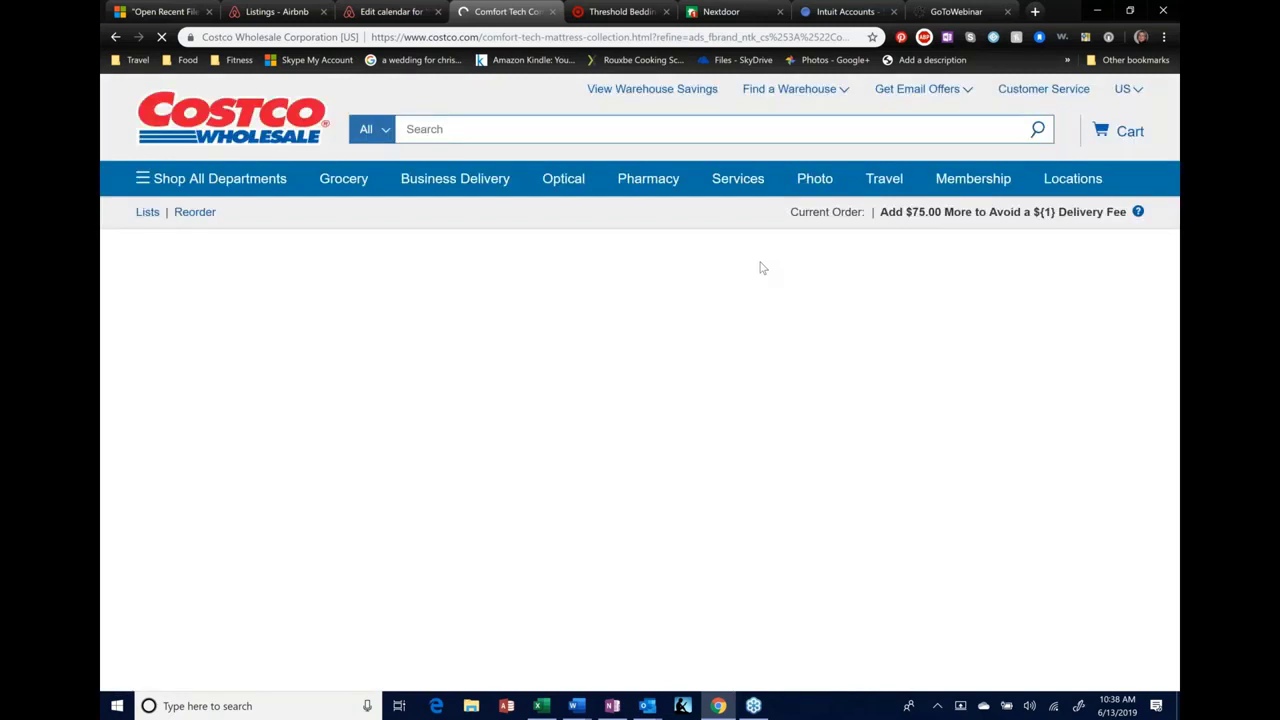
pyautogui.click(576, 708)
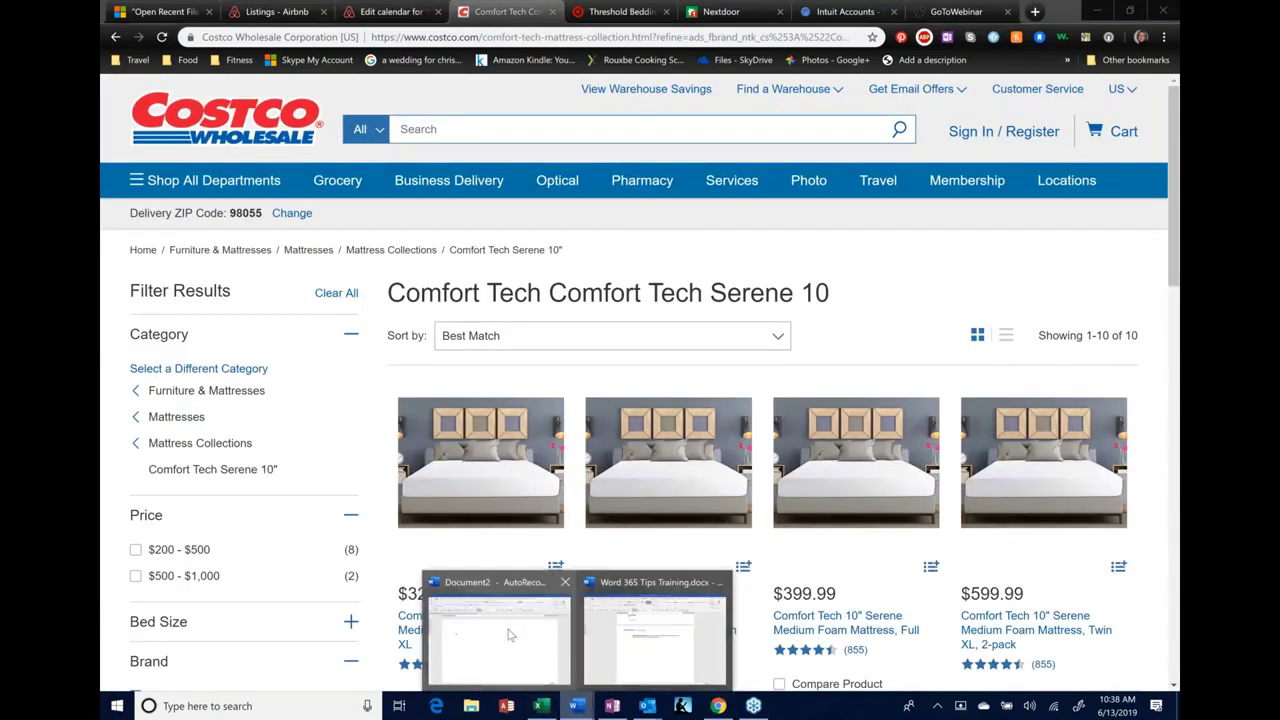
pyautogui.click(500, 630)
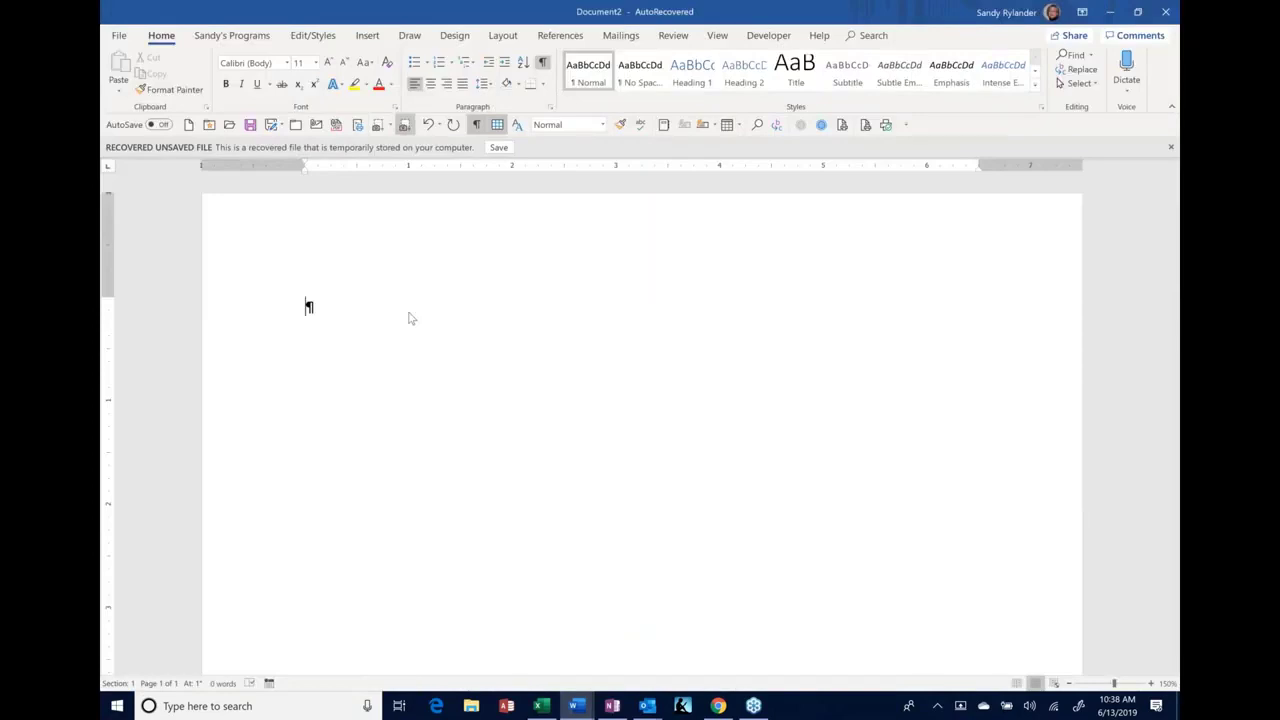
# Insert a screen clipping of the row of four mattress products on the Costco page into Document2, then delete the picture
pyautogui.press('super+Down')
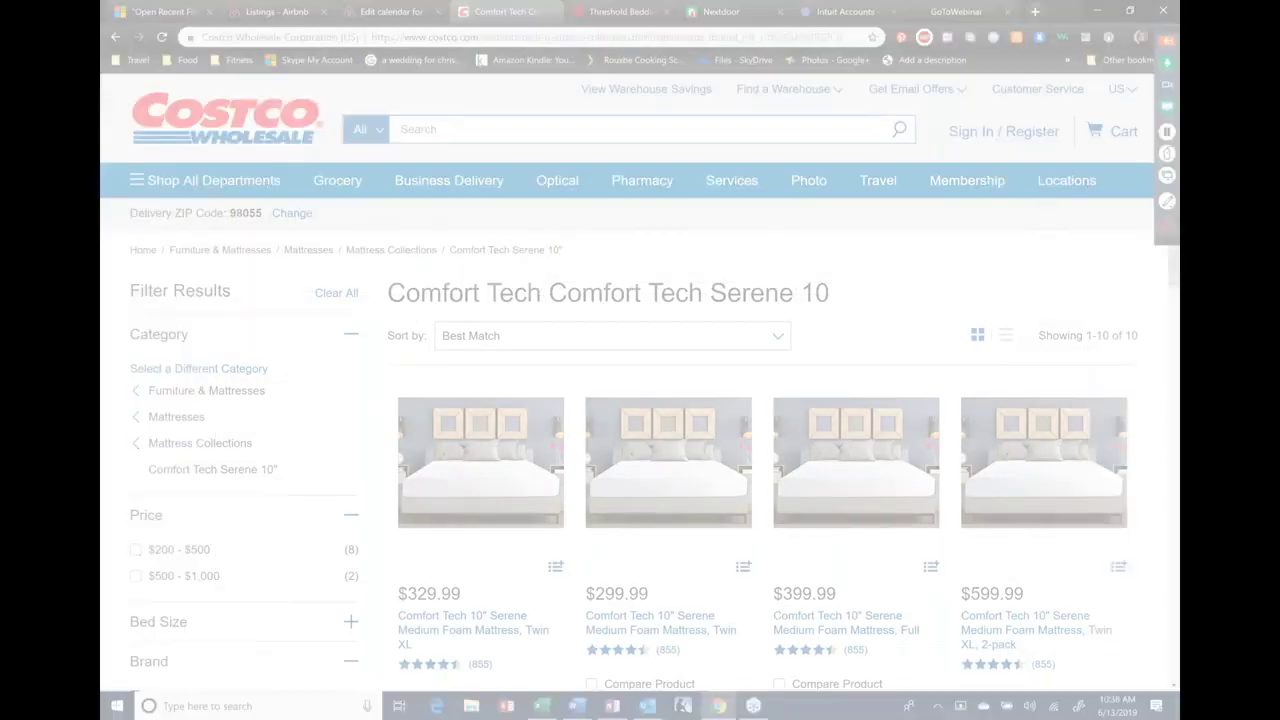
pyautogui.moveTo(390, 392); pyautogui.dragTo(1114, 655)
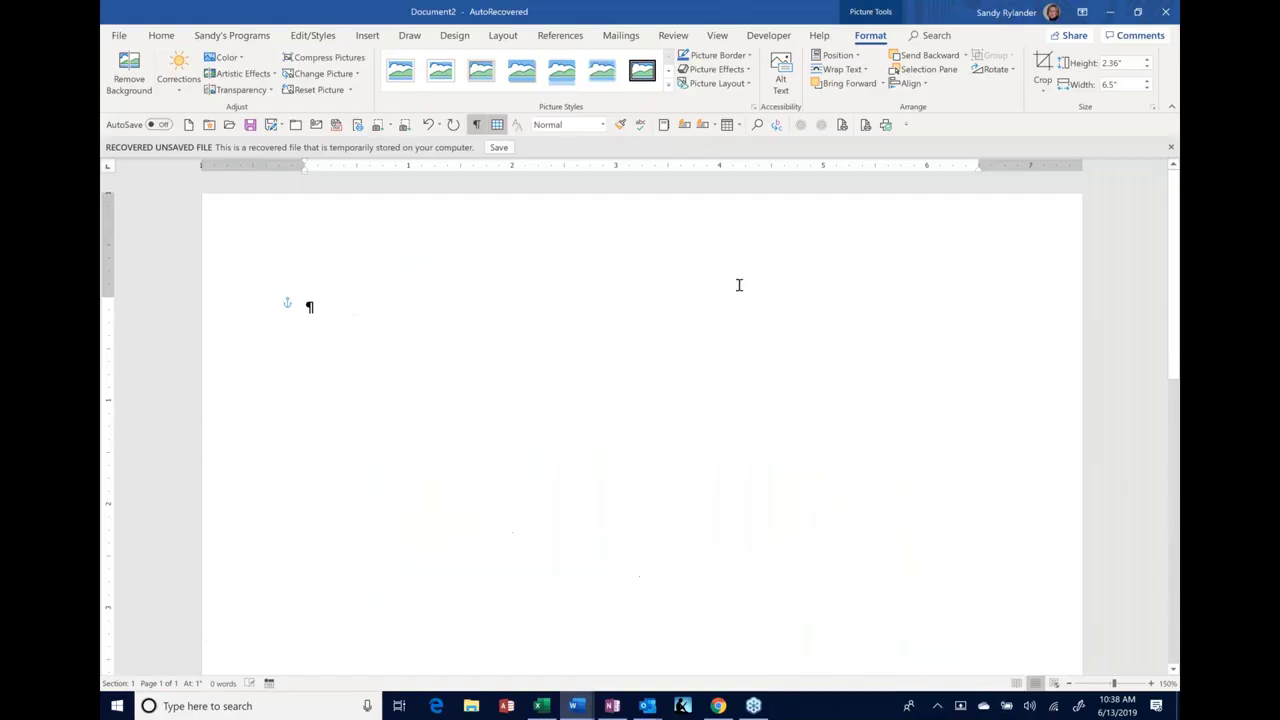
pyautogui.click(739, 285)
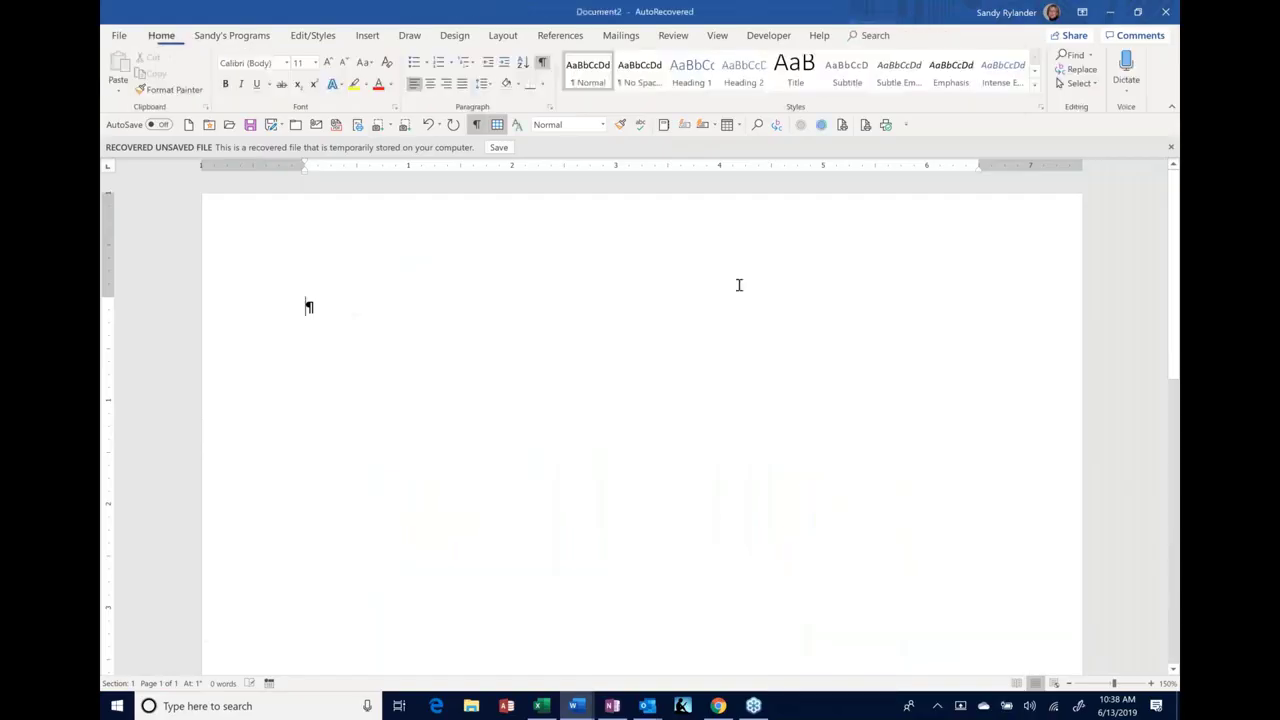
# Insert a full screenshot of the Outlook inbox window into Document2, then delete the picture
pyautogui.click(392, 131)
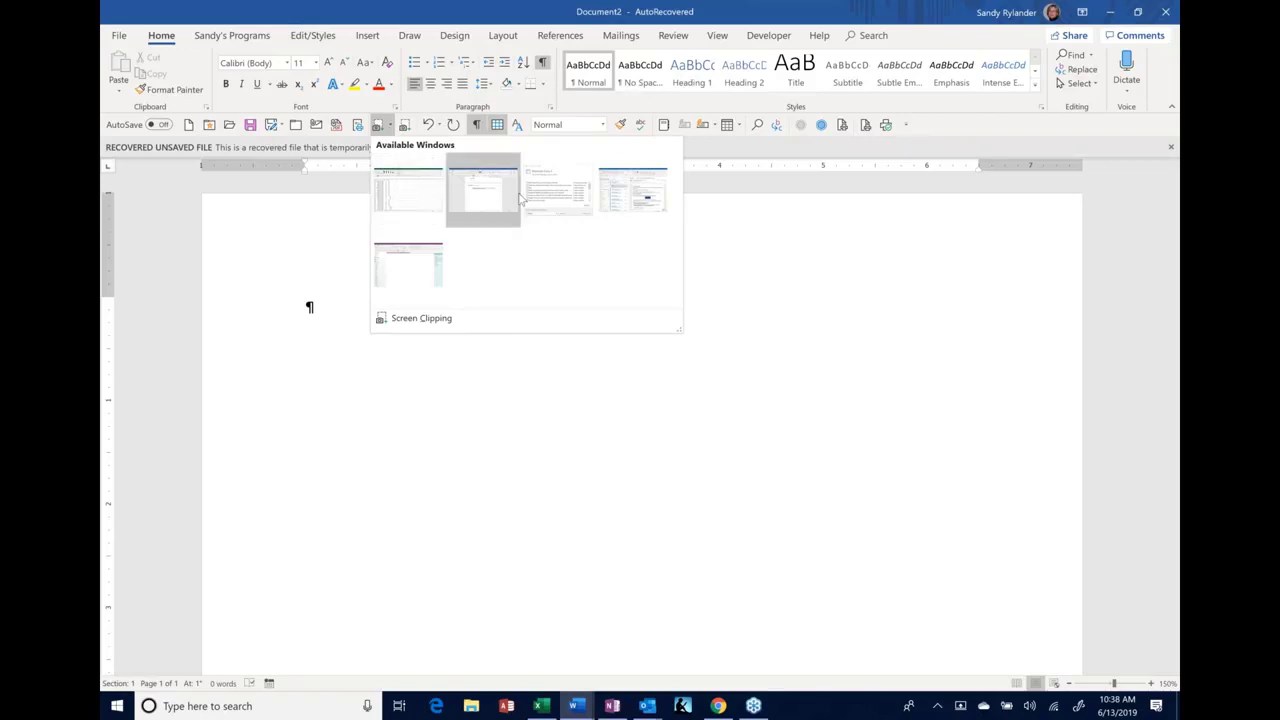
pyautogui.click(648, 218)
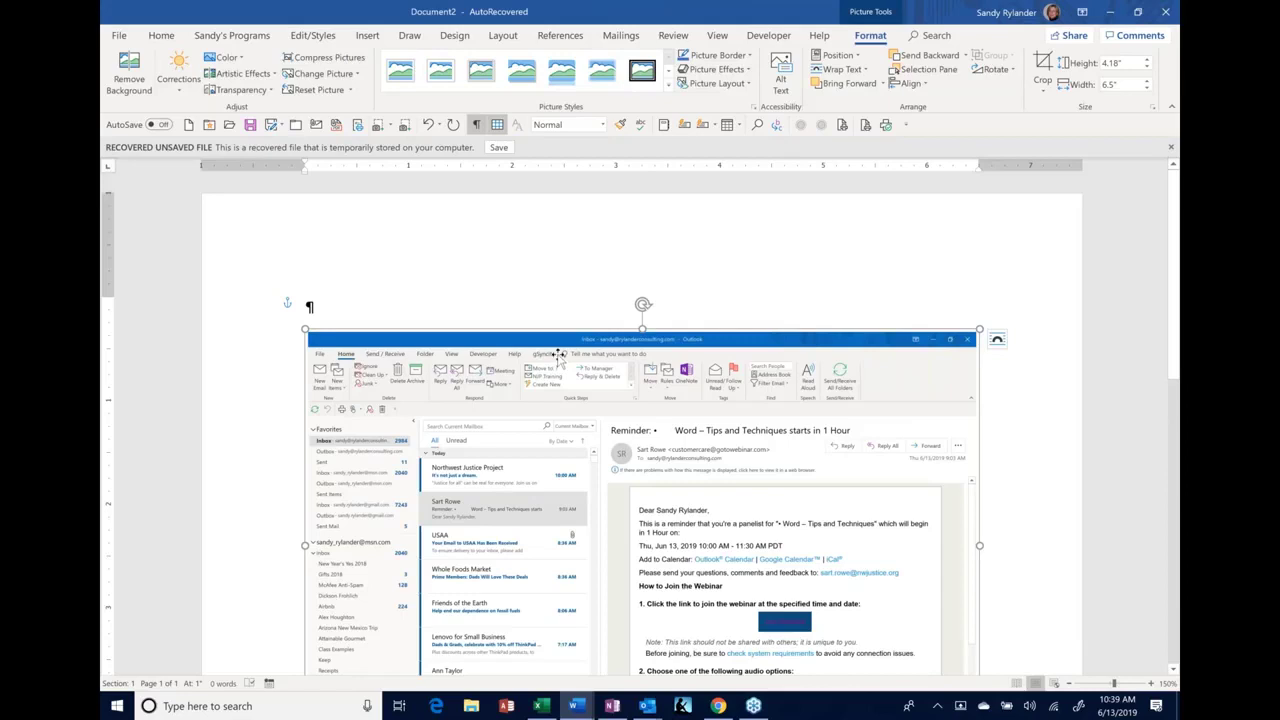
pyautogui.press('Delete')
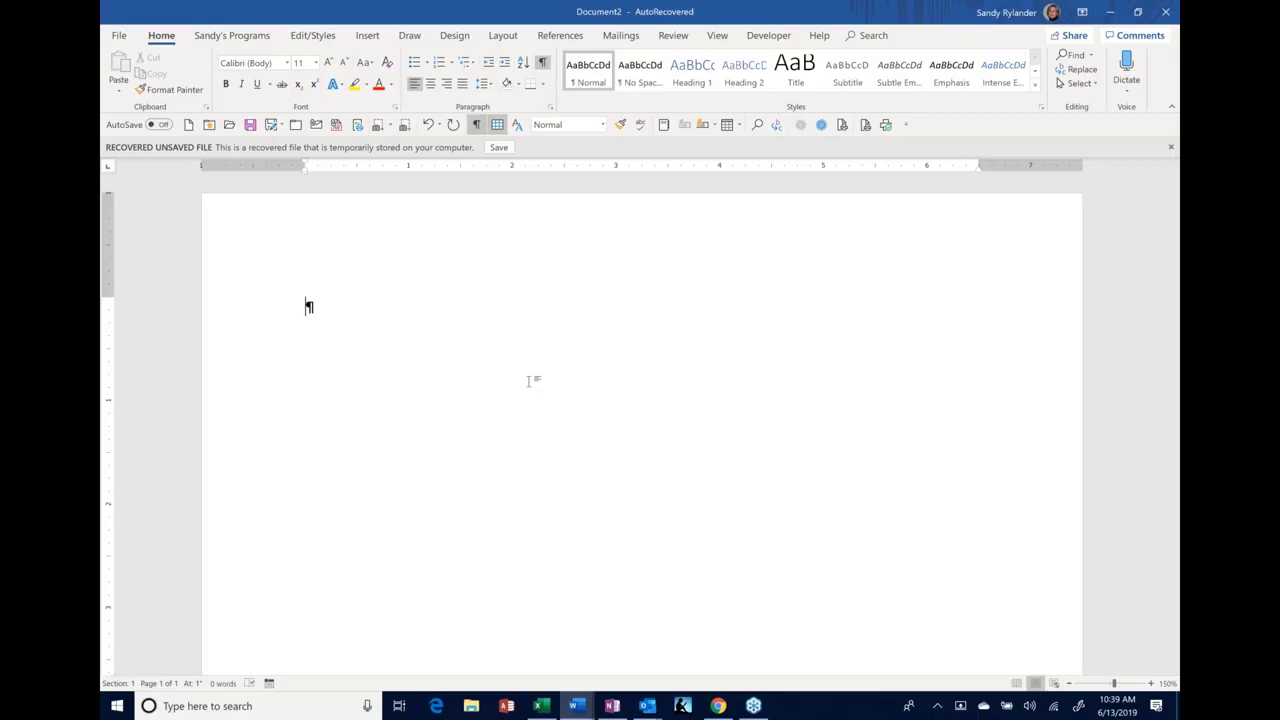
# Check the Quick Access Toolbar options offered for the Screenshot and Screen Clipping commands without changing anything
pyautogui.click(368, 35)
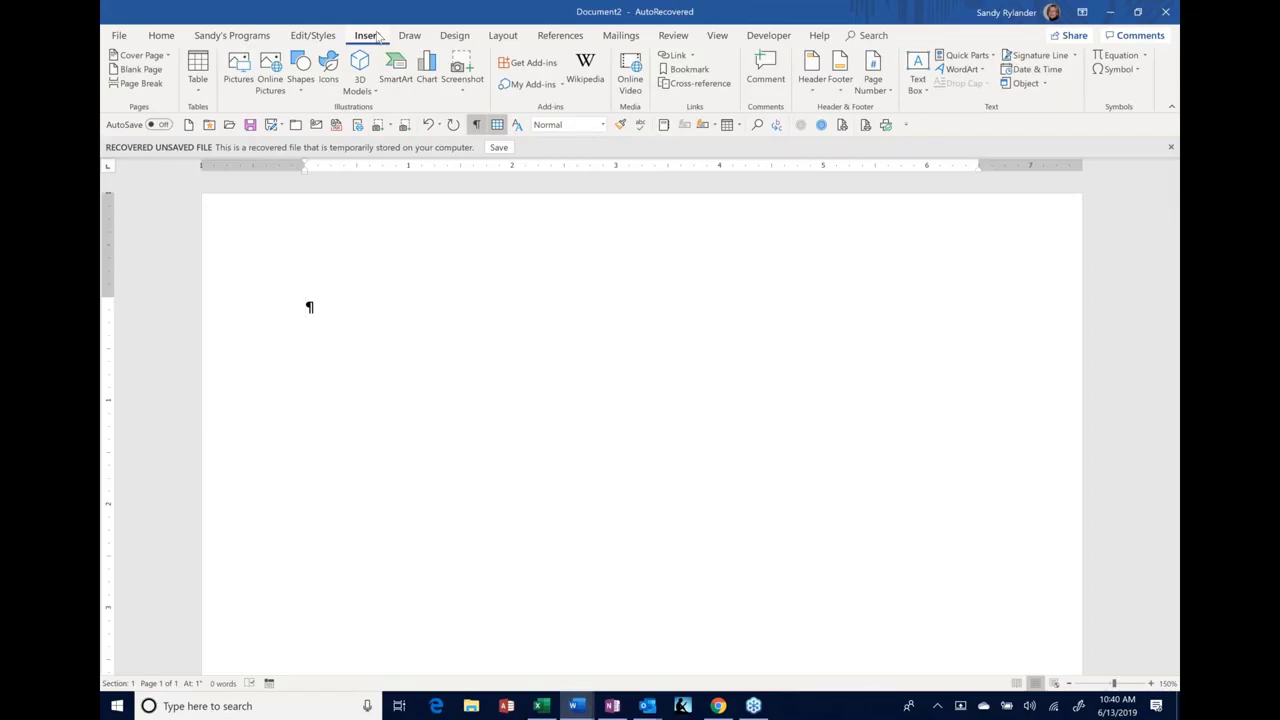
pyautogui.click(463, 94)
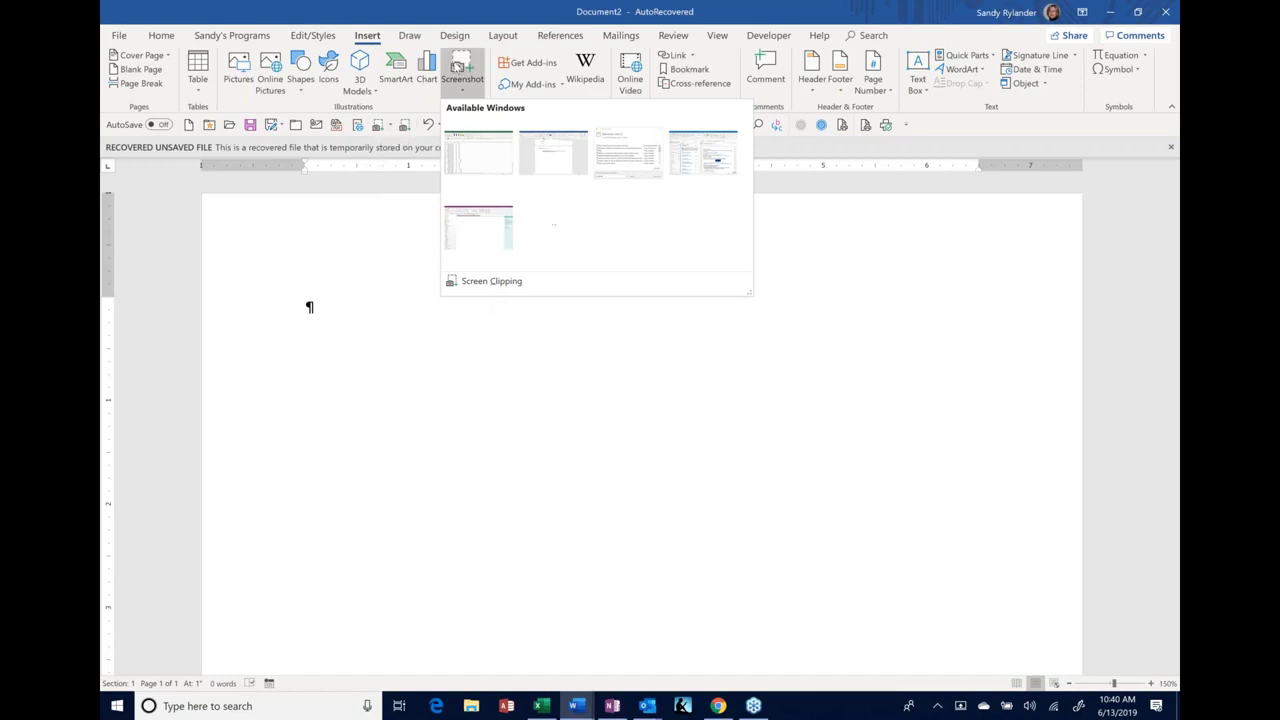
pyautogui.click(460, 68)
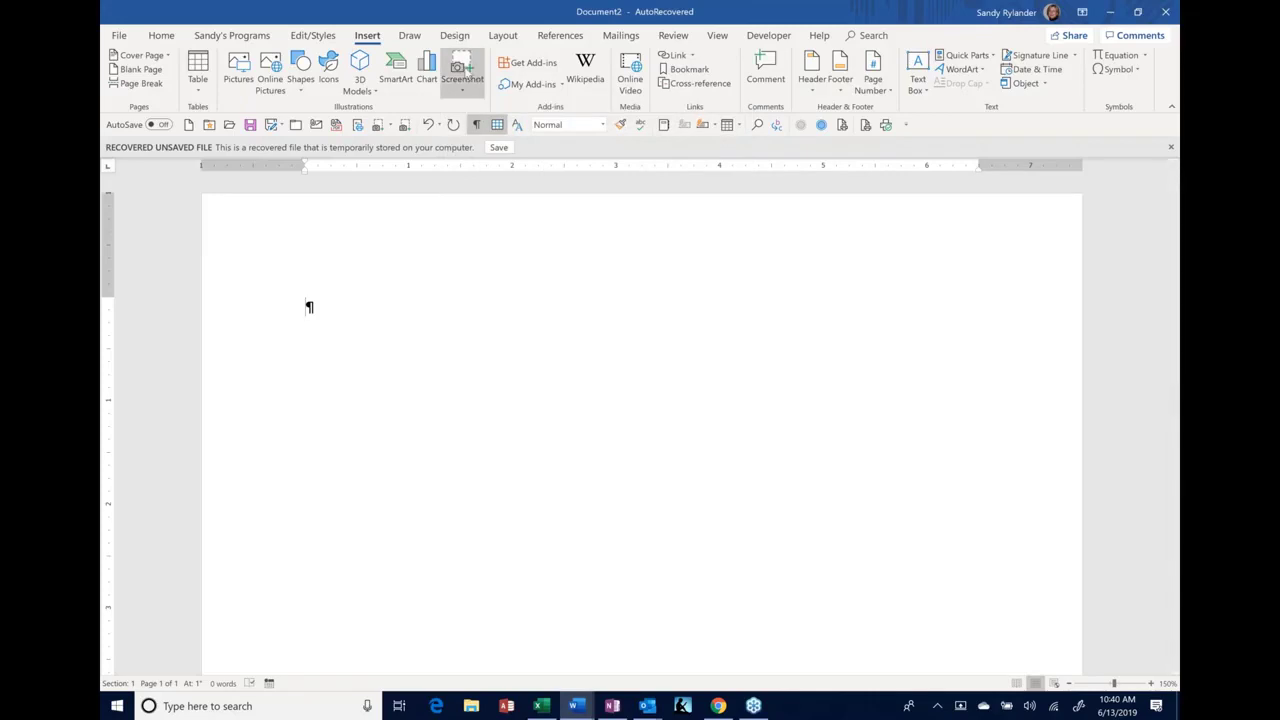
pyautogui.rightClick(466, 73)
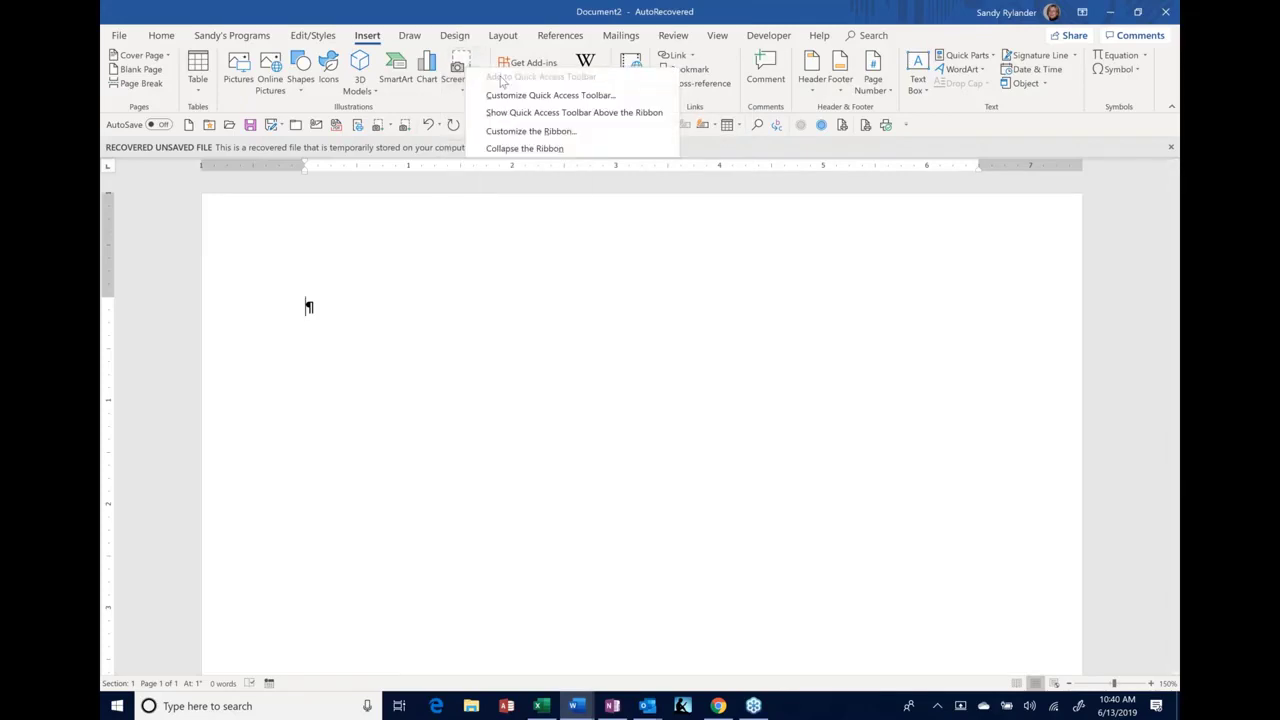
pyautogui.click(414, 229)
pyautogui.click(462, 75)
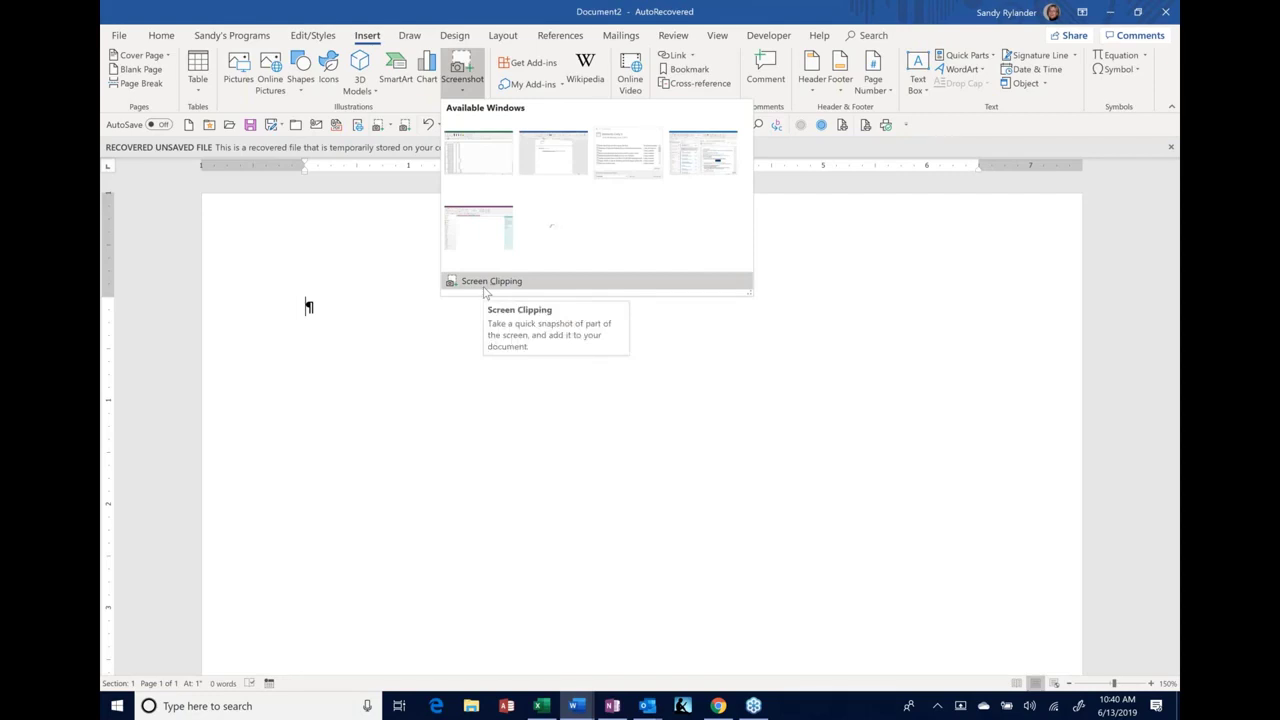
pyautogui.rightClick(488, 287)
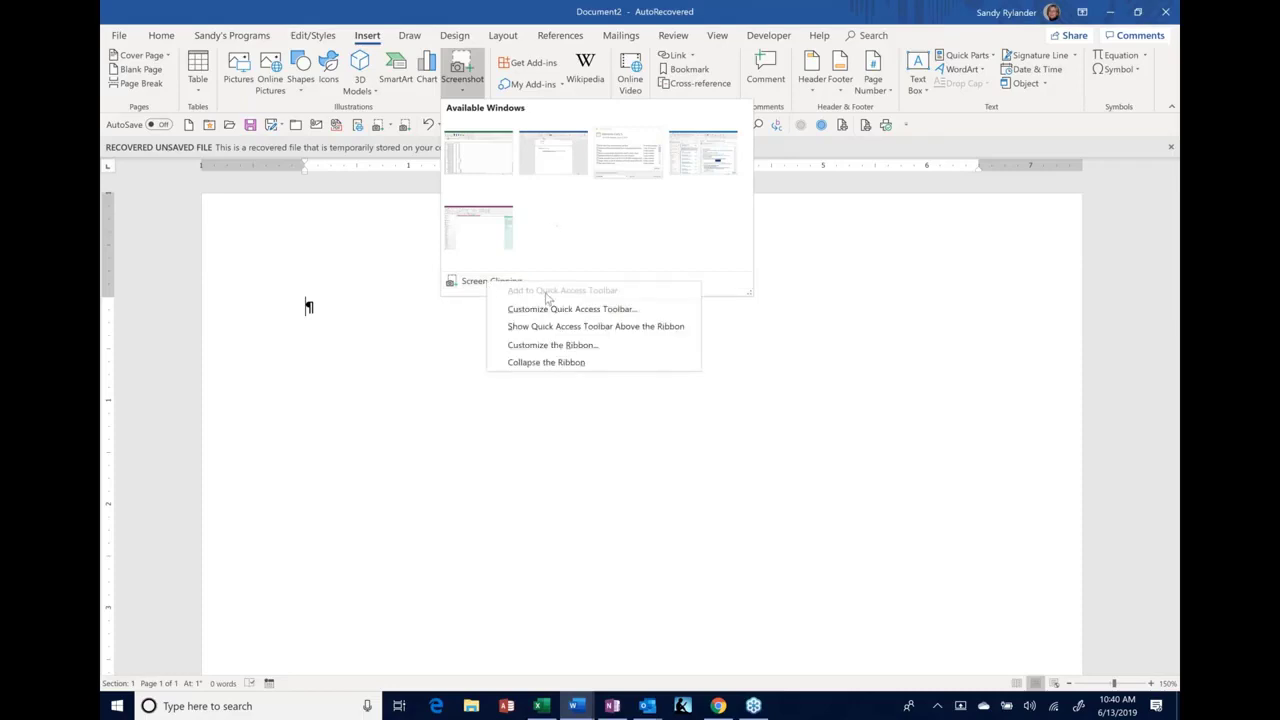
pyautogui.click(408, 255)
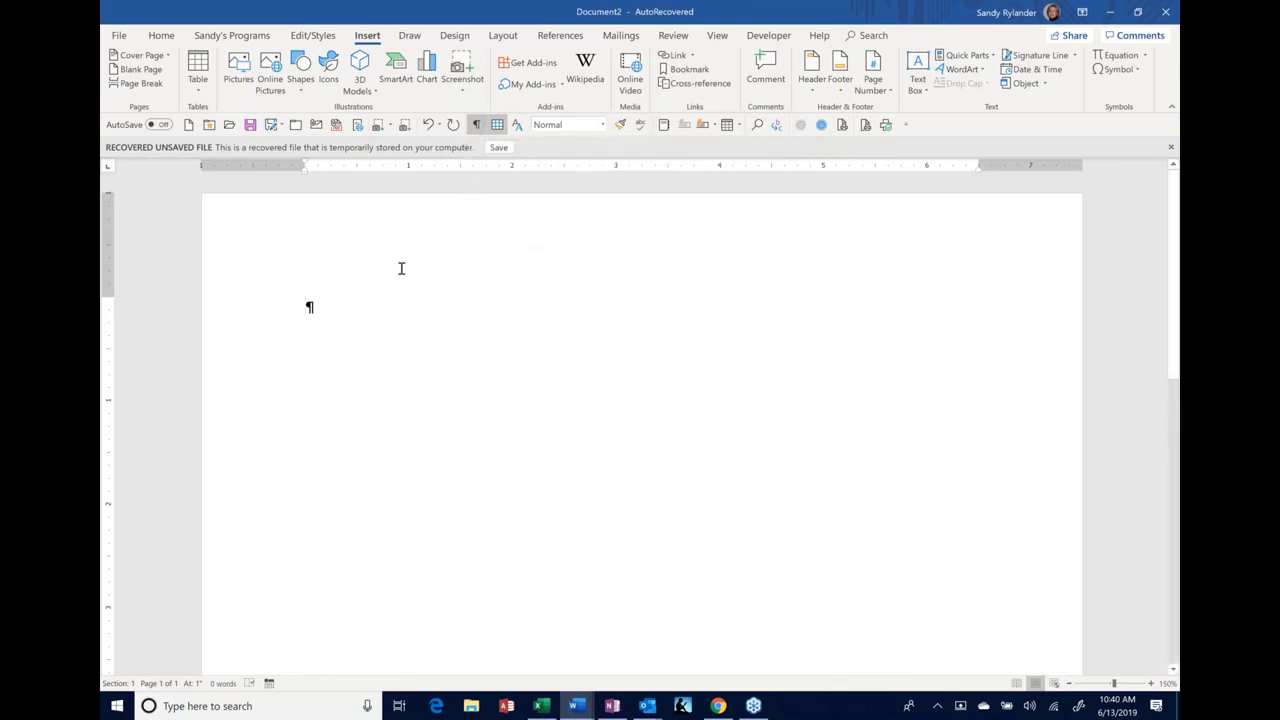
# Open the Quick Access Toolbar customization options, list All Commands, and jump to the Speak command
pyautogui.click(497, 128)
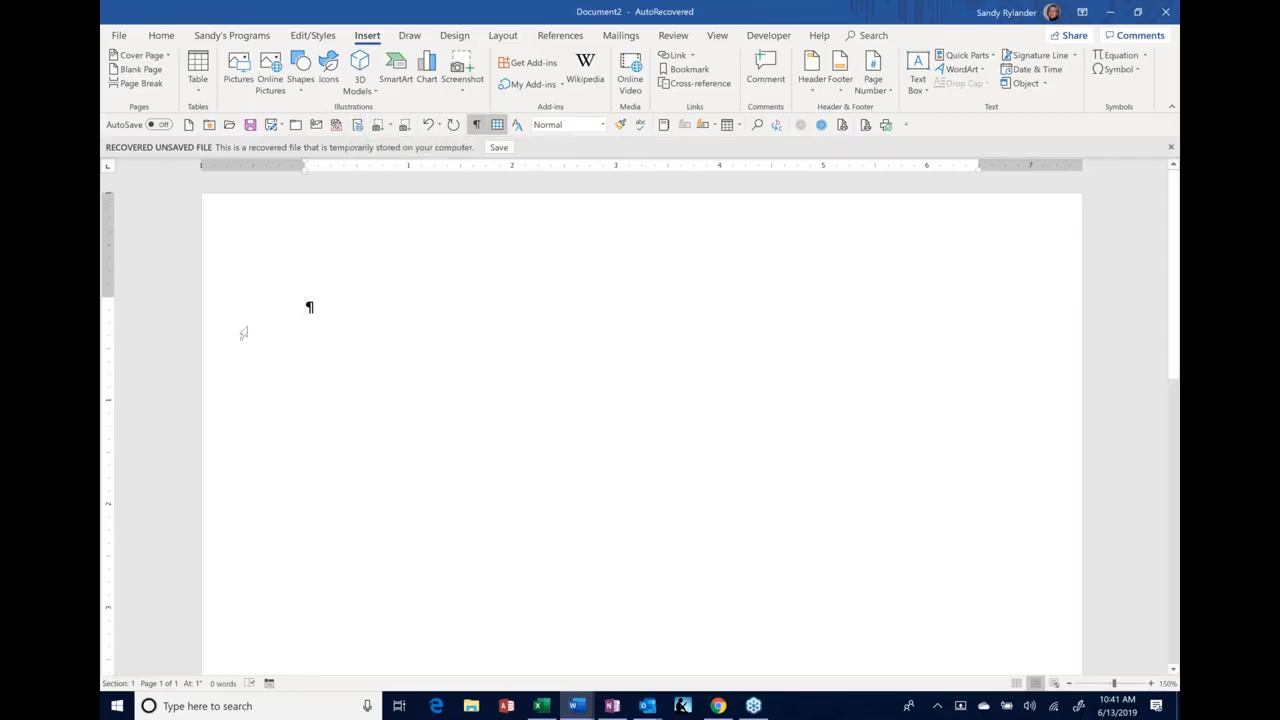
pyautogui.click(909, 125)
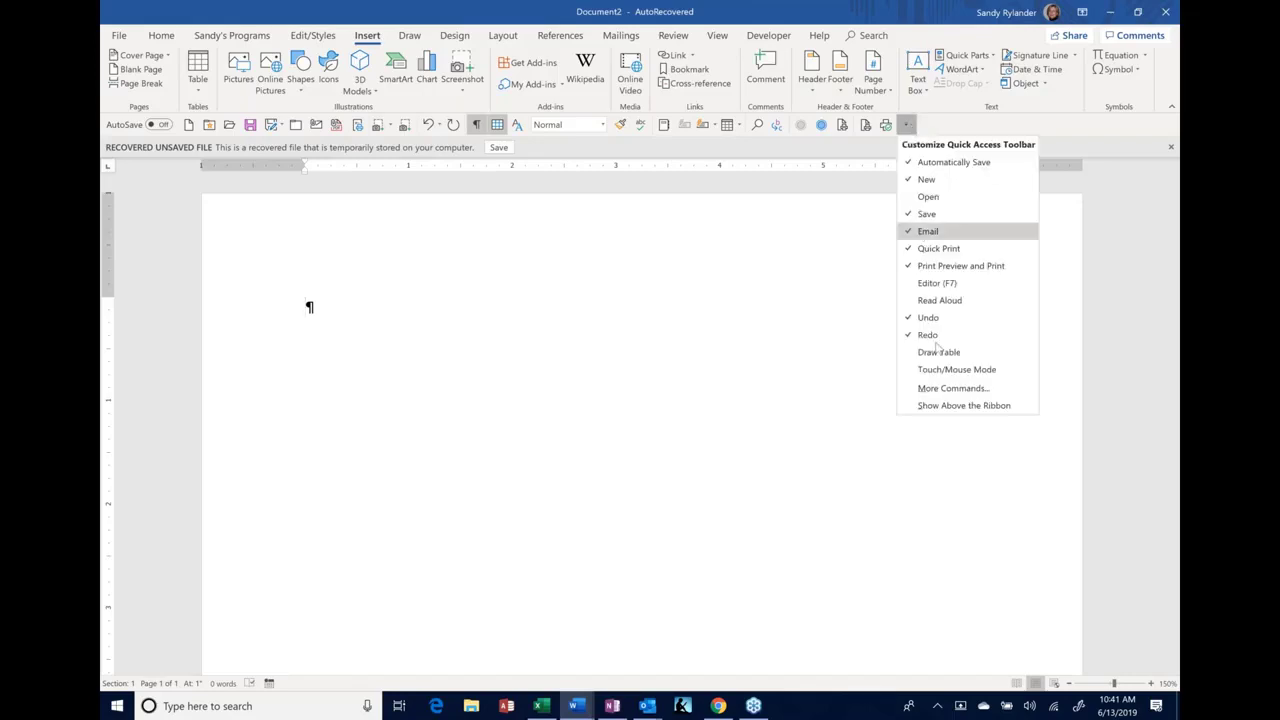
pyautogui.click(818, 368)
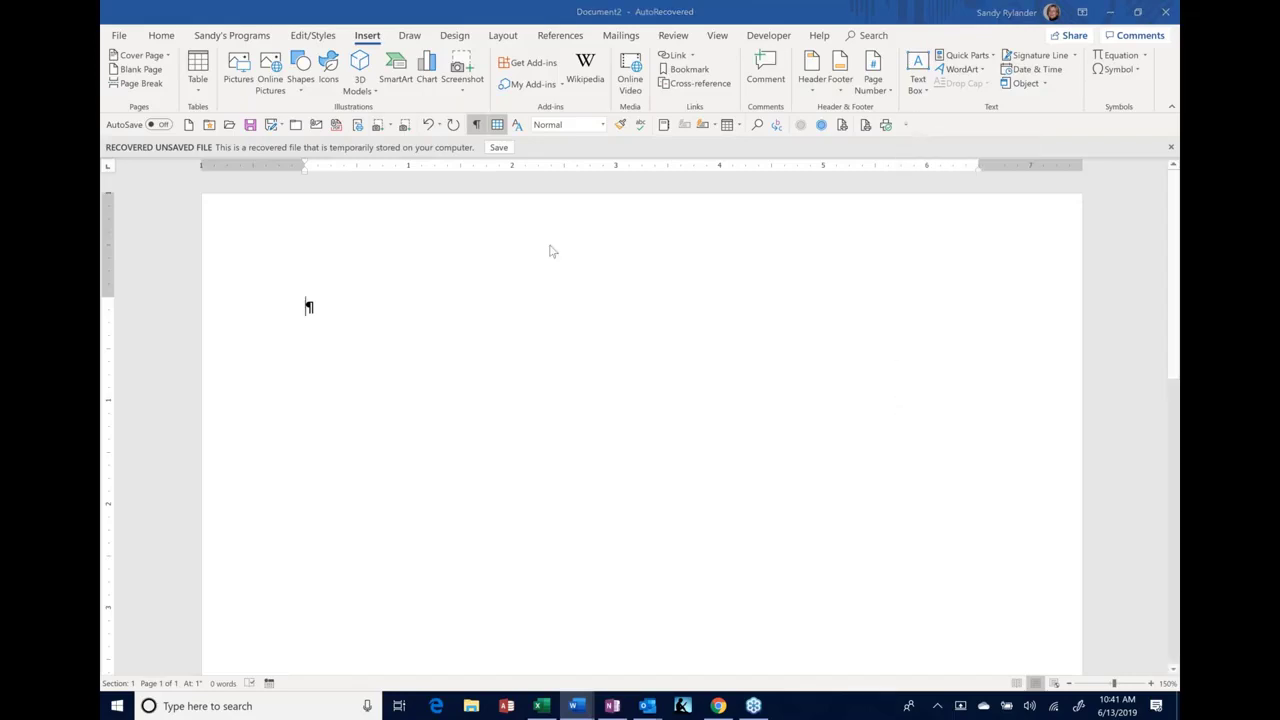
pyautogui.click(529, 184)
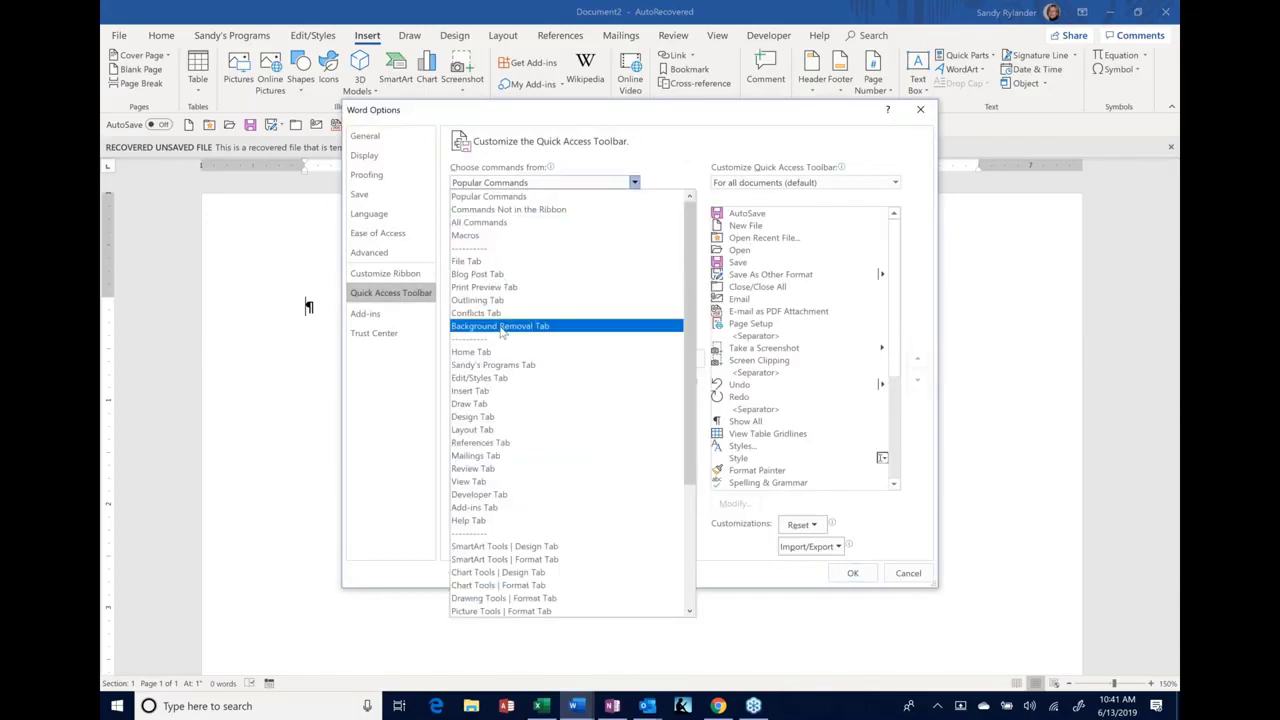
pyautogui.click(503, 226)
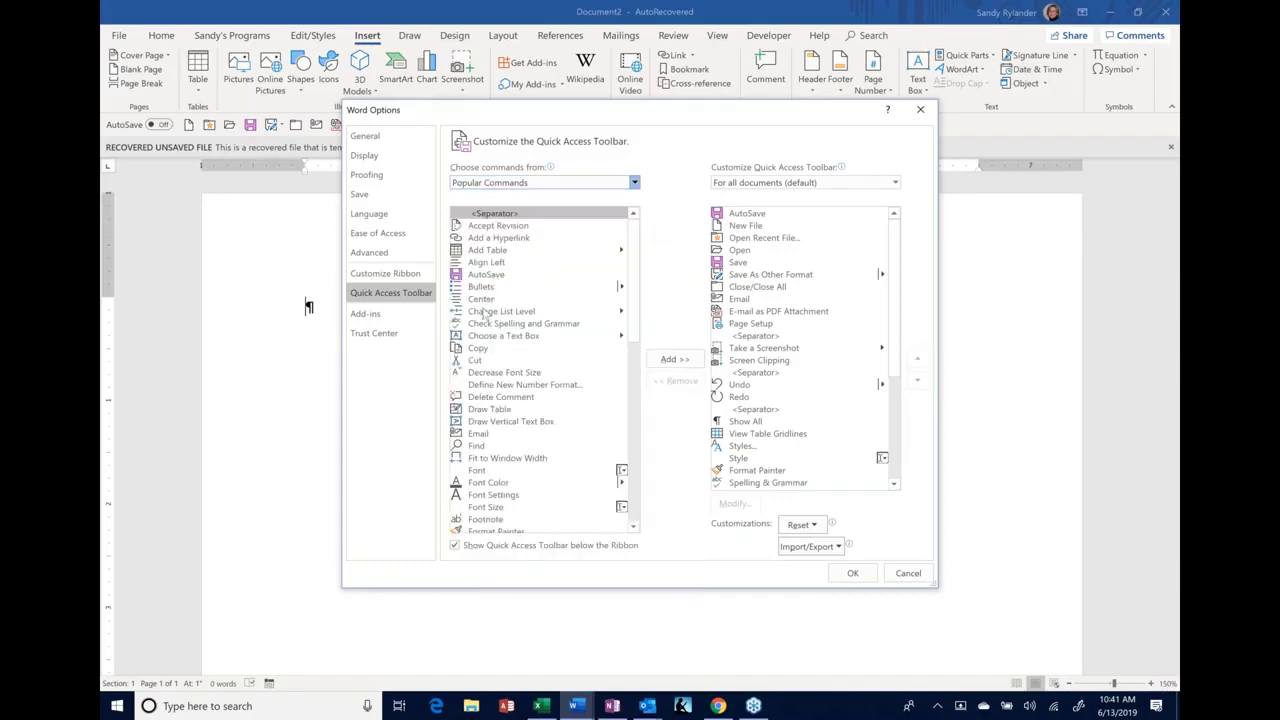
pyautogui.write('spe')
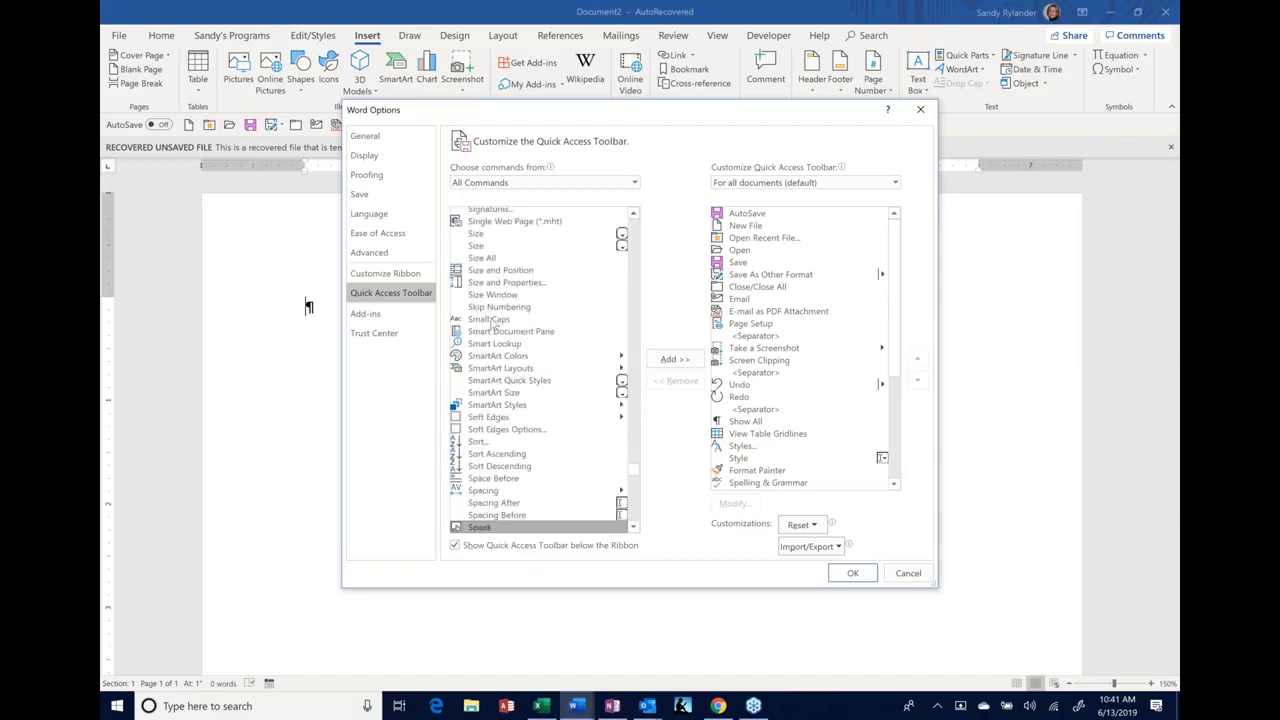
# Examine the commands around Speak, select Speech, and close Word Options without adding a command
pyautogui.click(633, 527)
pyautogui.click(633, 527)
pyautogui.click(633, 527)
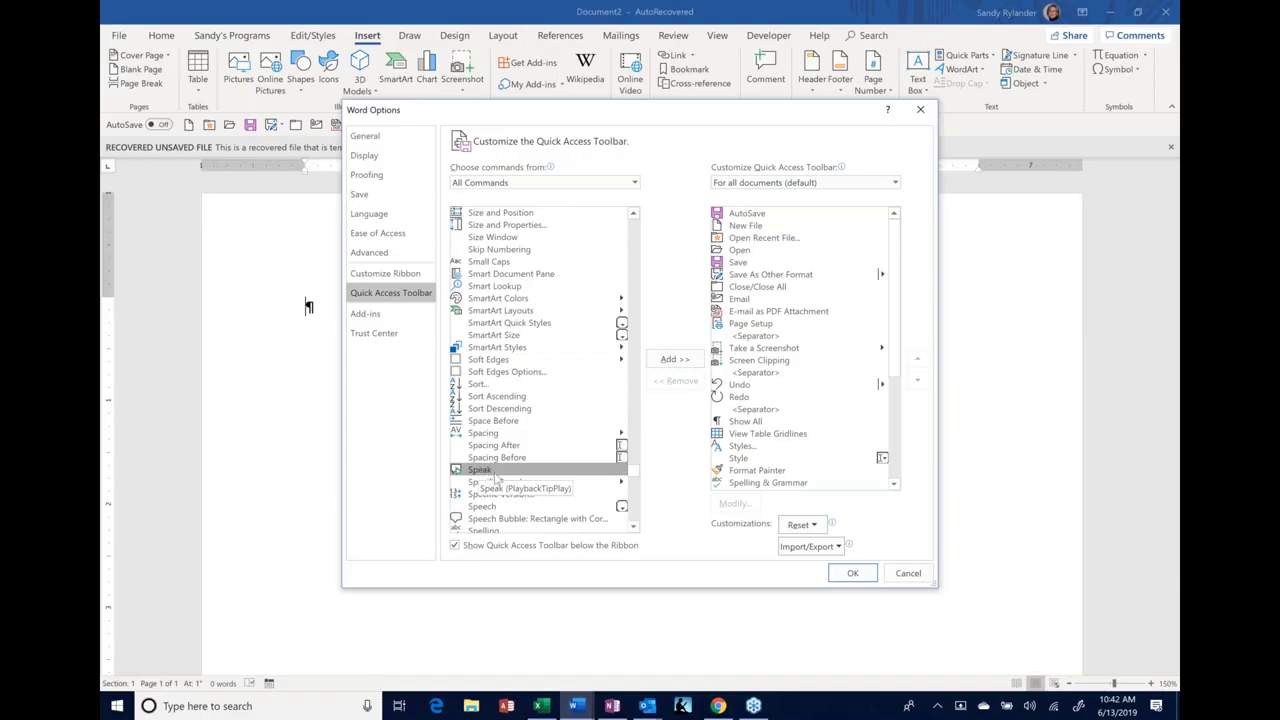
pyautogui.scroll(-1, 522, 515)
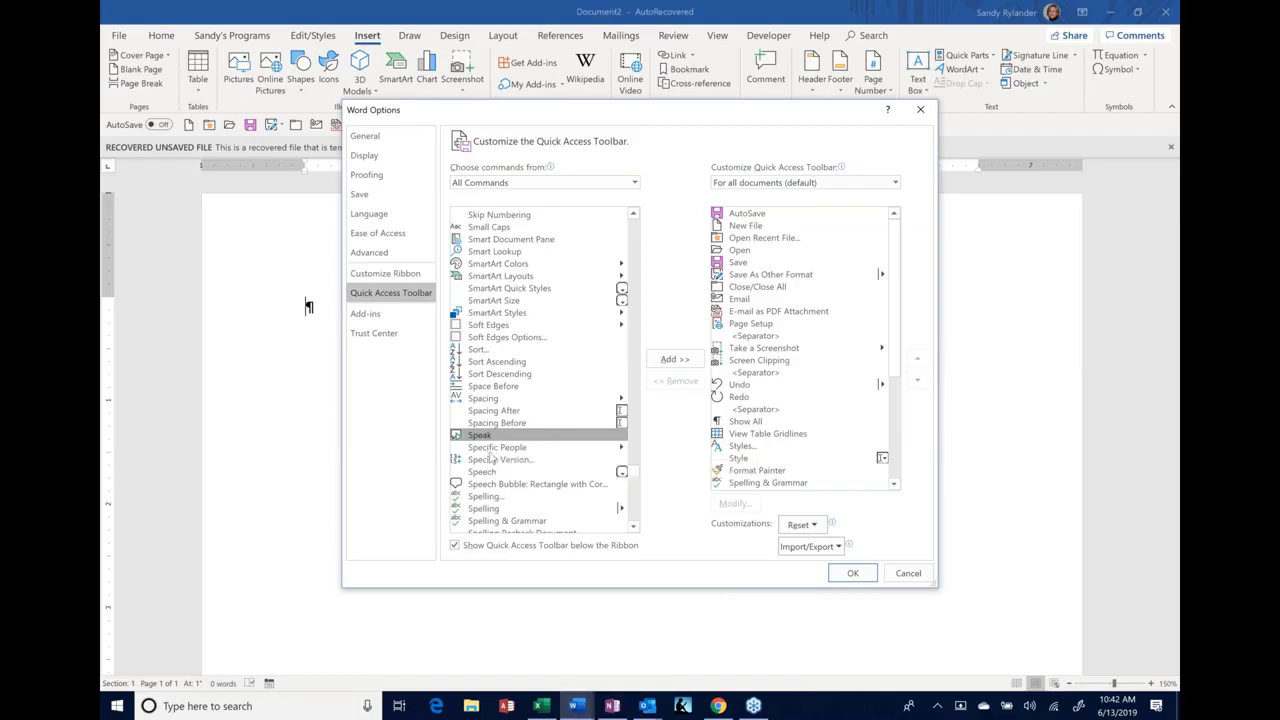
pyautogui.click(486, 473)
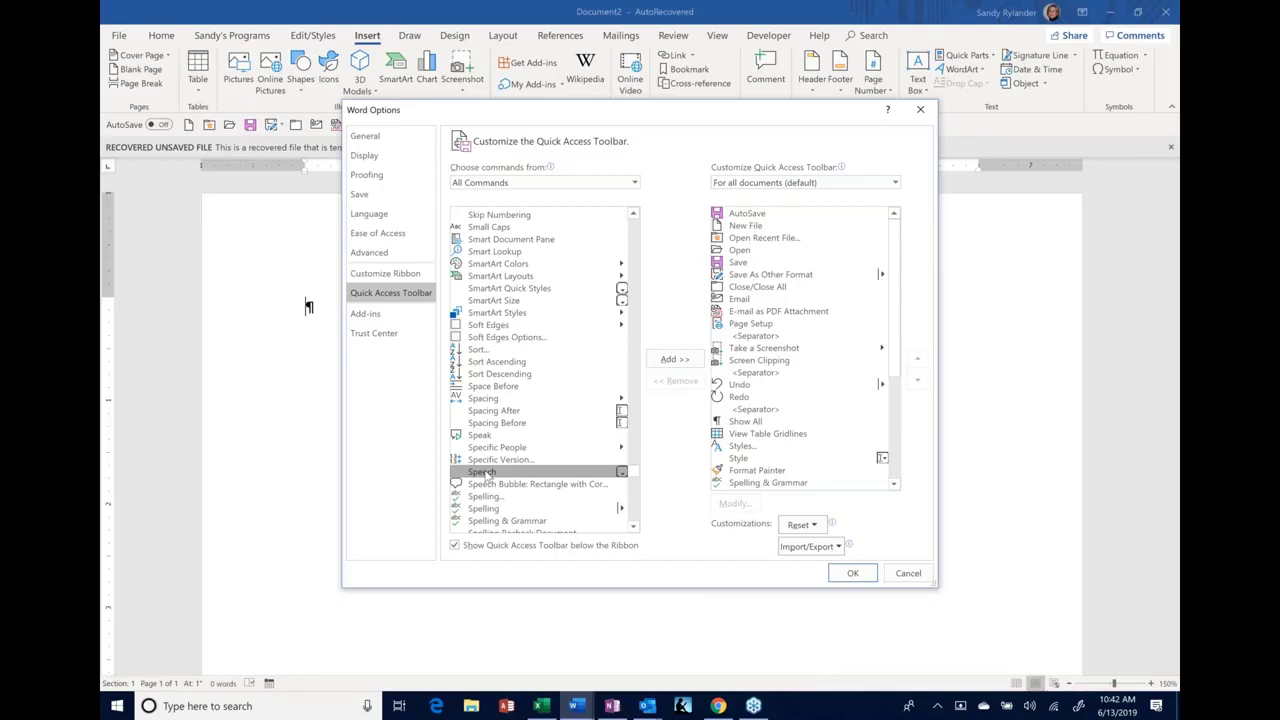
pyautogui.click(850, 575)
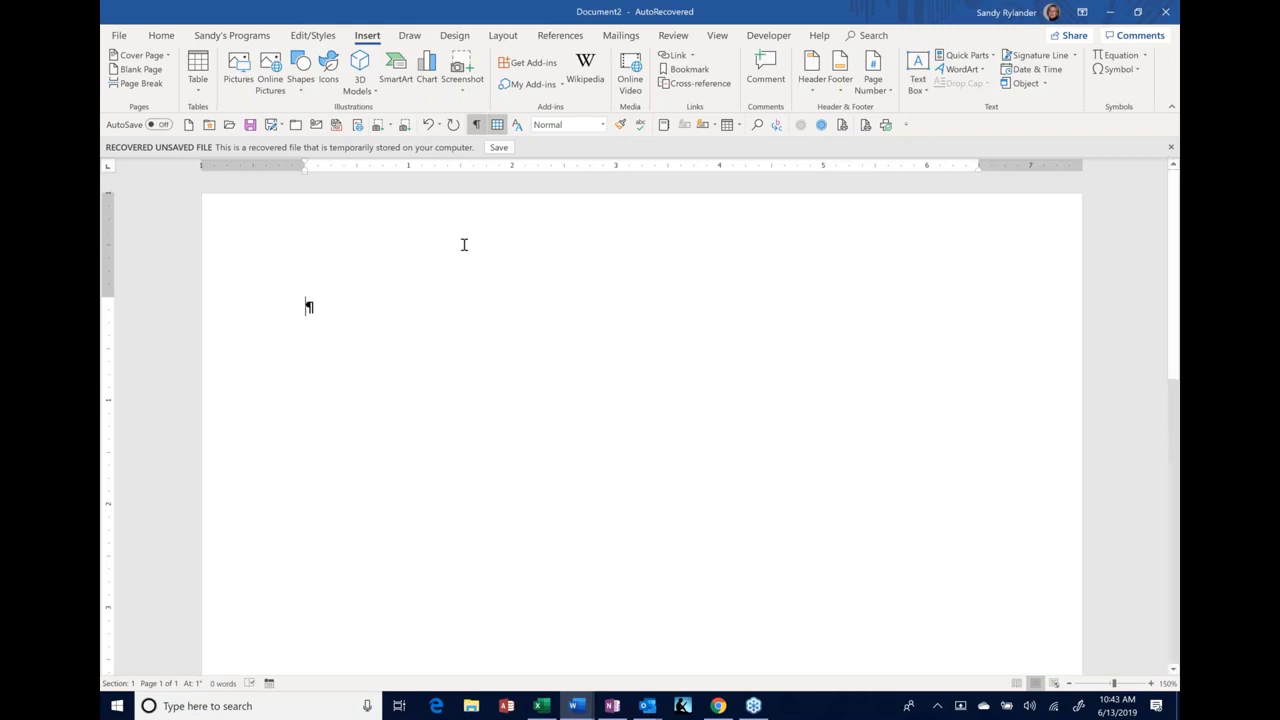
# Add the PDF or XPS save format to the Quick Access Toolbar, then remove it from the toolbar
pyautogui.click(281, 125)
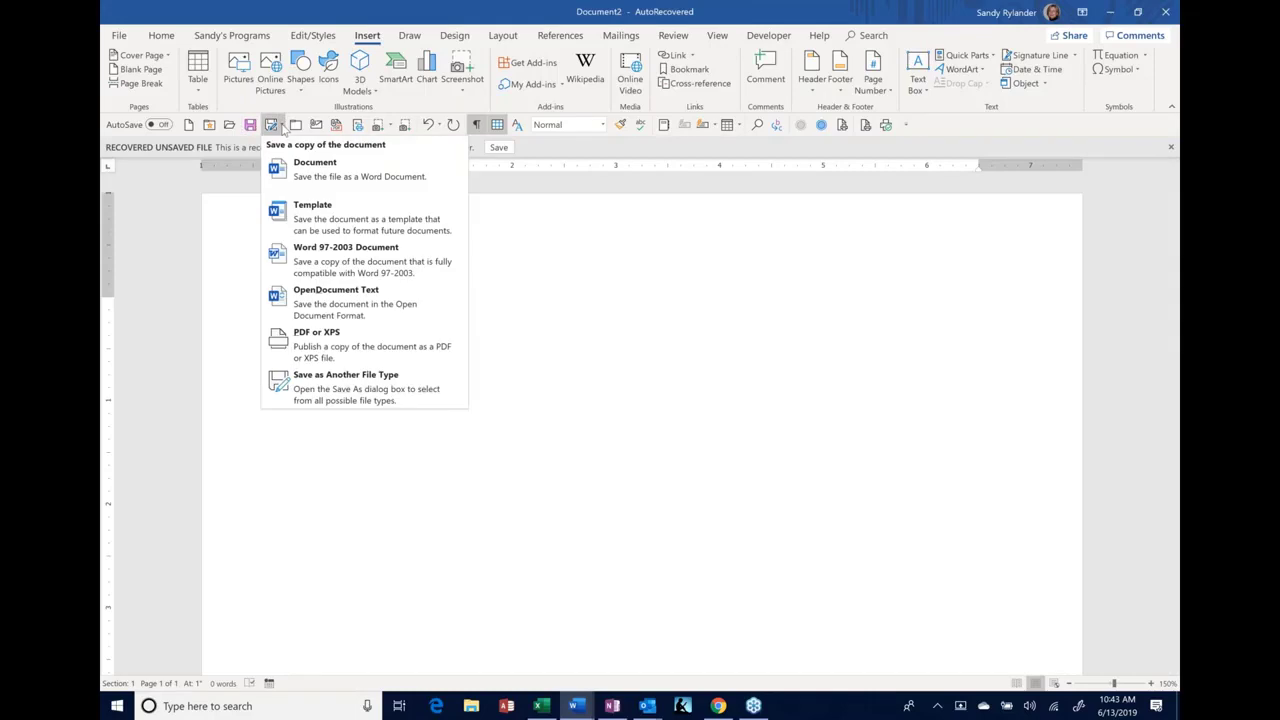
pyautogui.rightClick(350, 352)
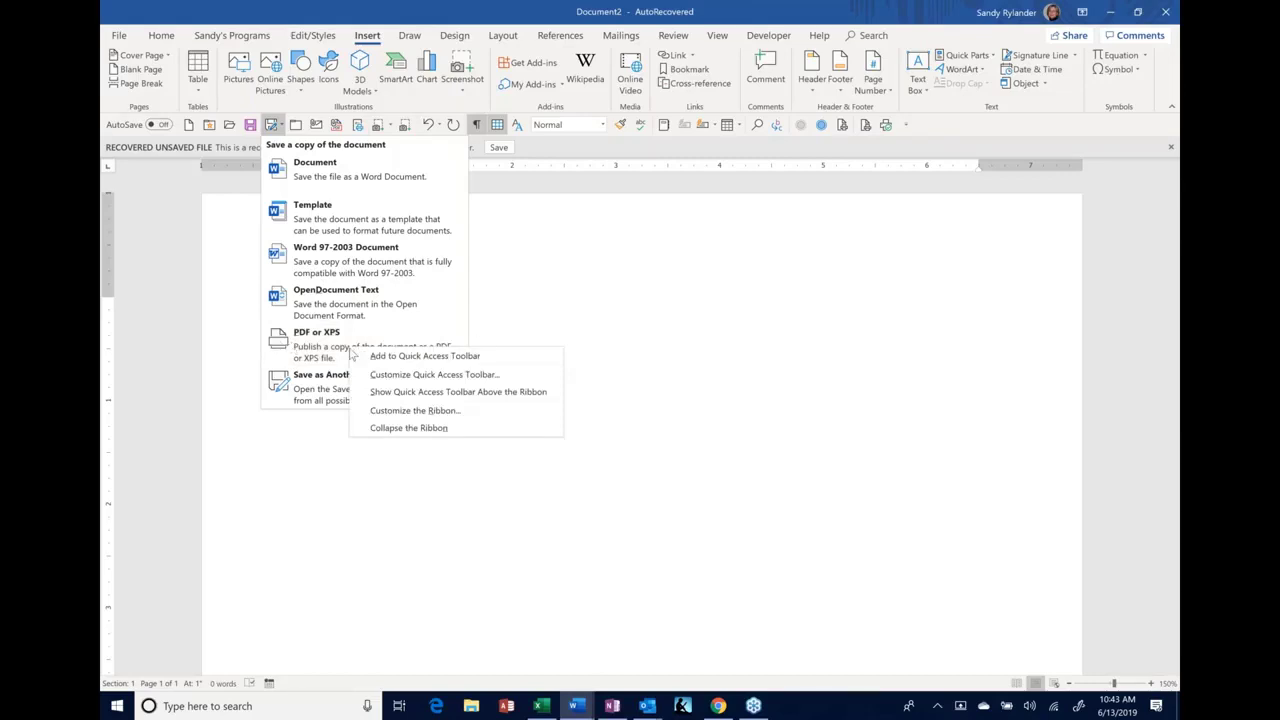
pyautogui.click(640, 329)
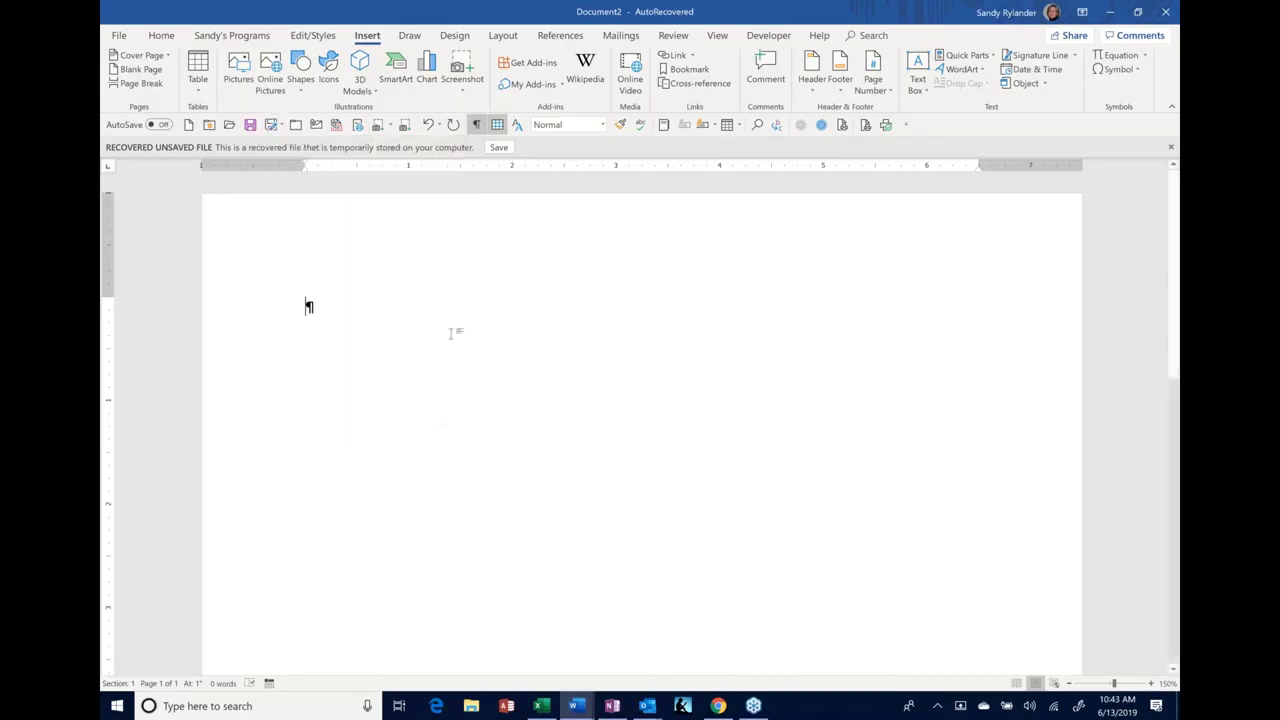
pyautogui.click(272, 124)
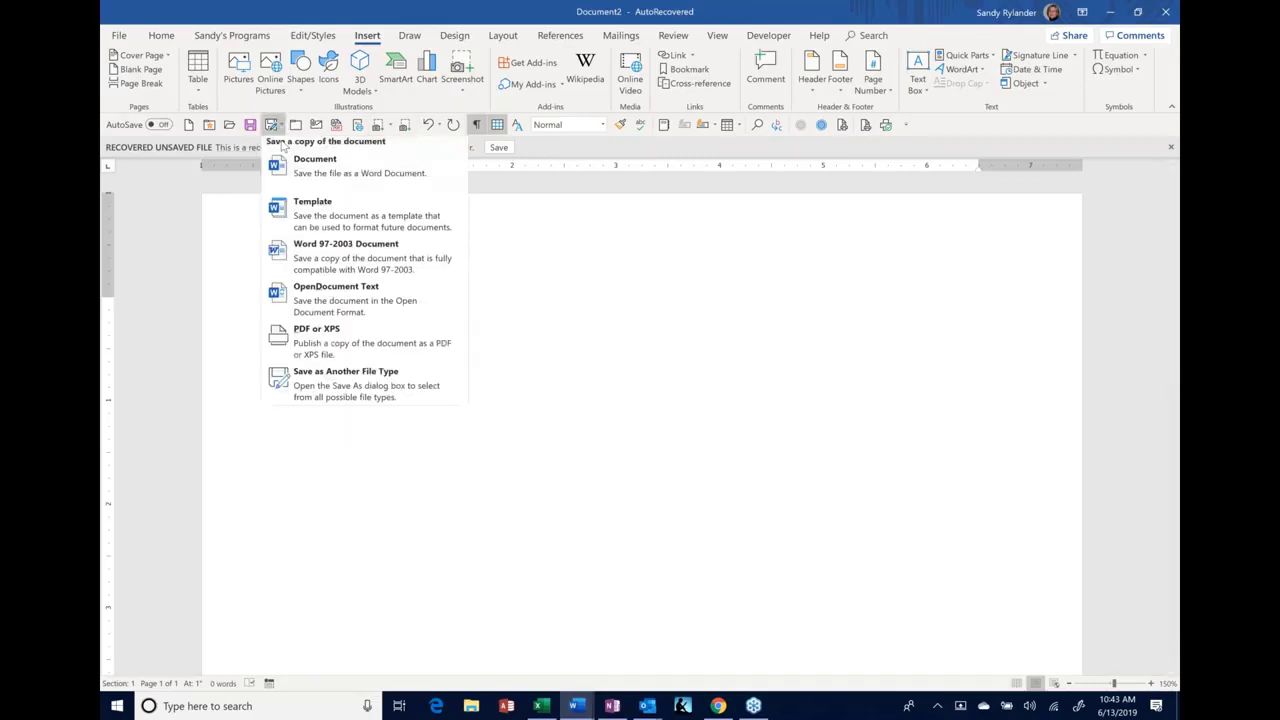
pyautogui.rightClick(322, 345)
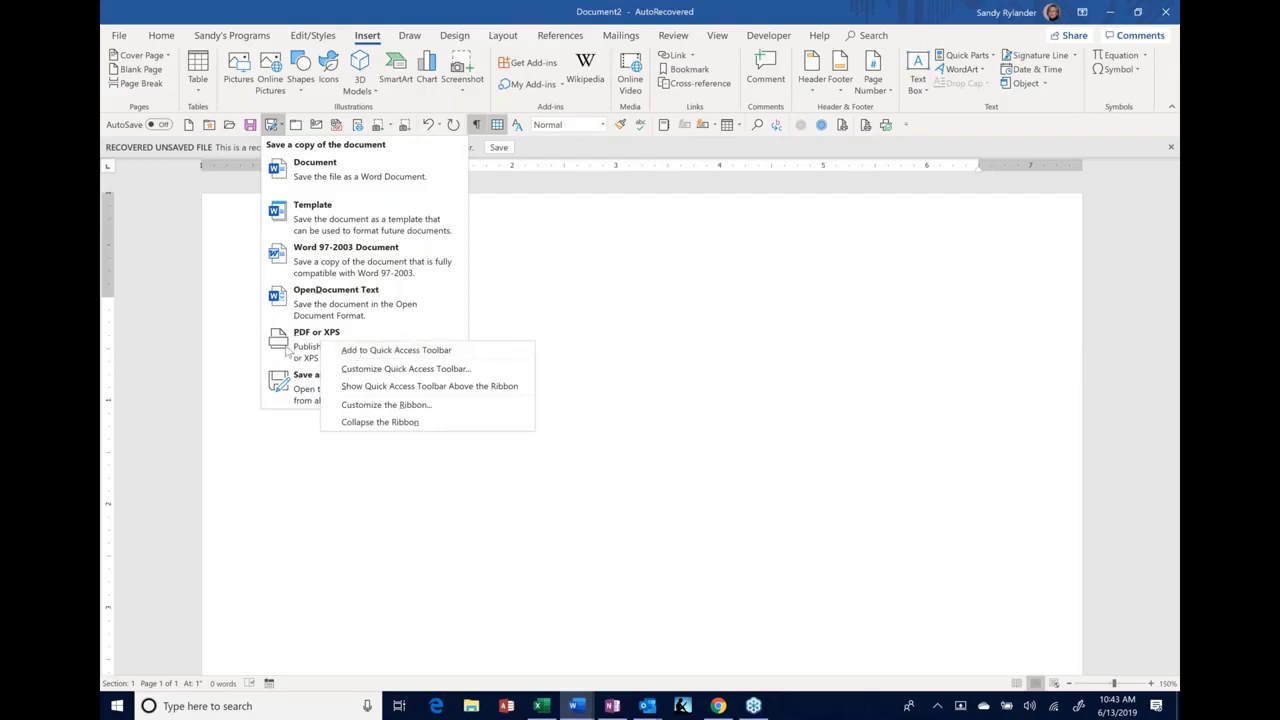
pyautogui.click(369, 352)
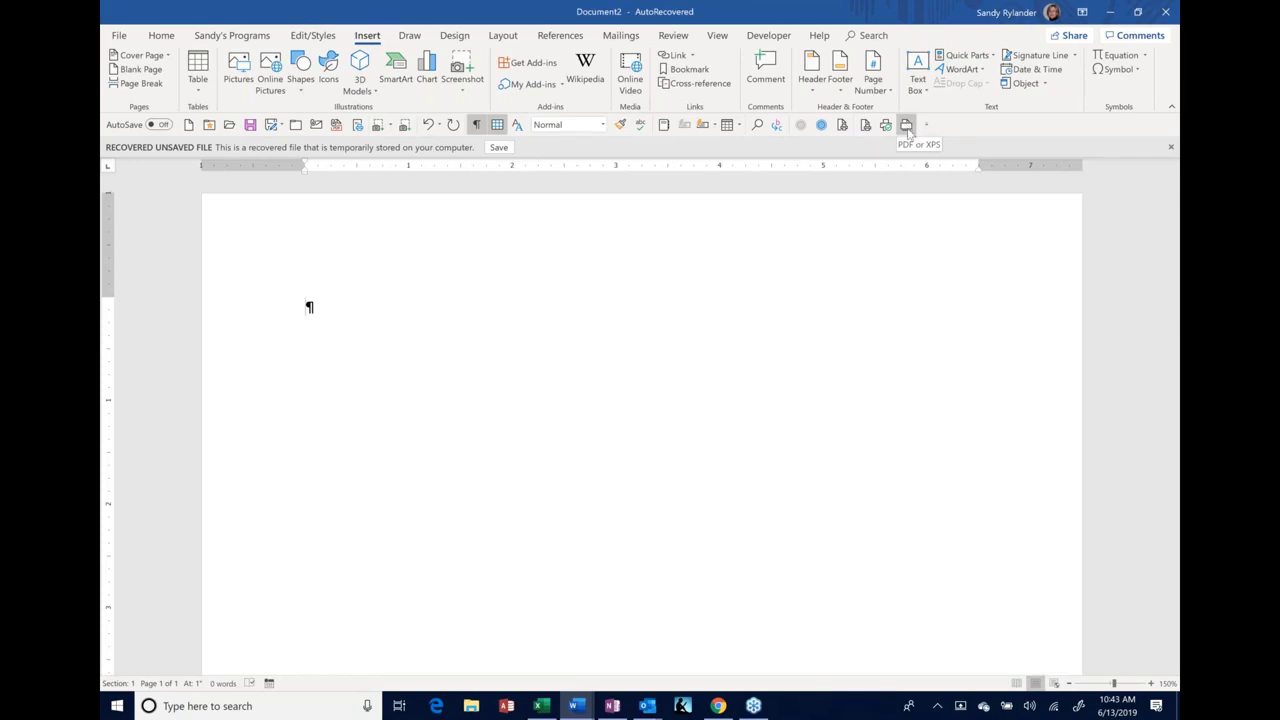
pyautogui.rightClick(907, 127)
pyautogui.click(931, 138)
# Open the Quick Access Toolbar customization options and list All Commands
pyautogui.rightClick(797, 124)
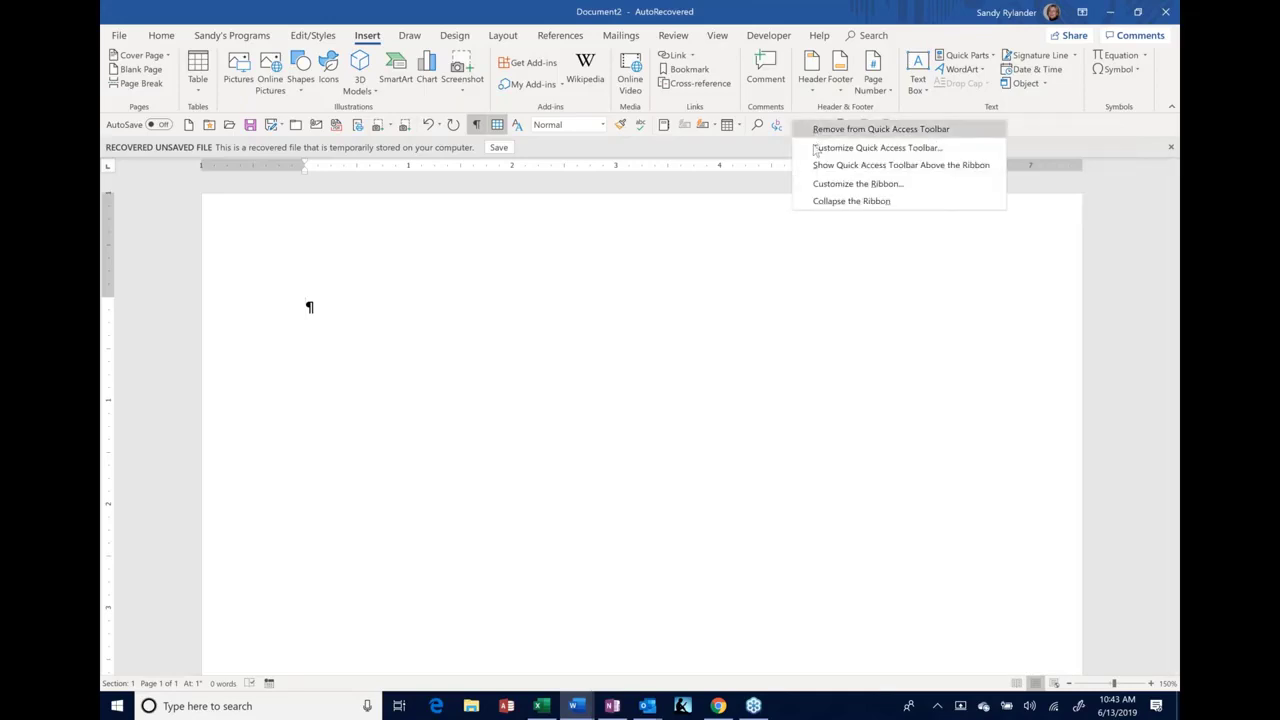
pyautogui.click(815, 148)
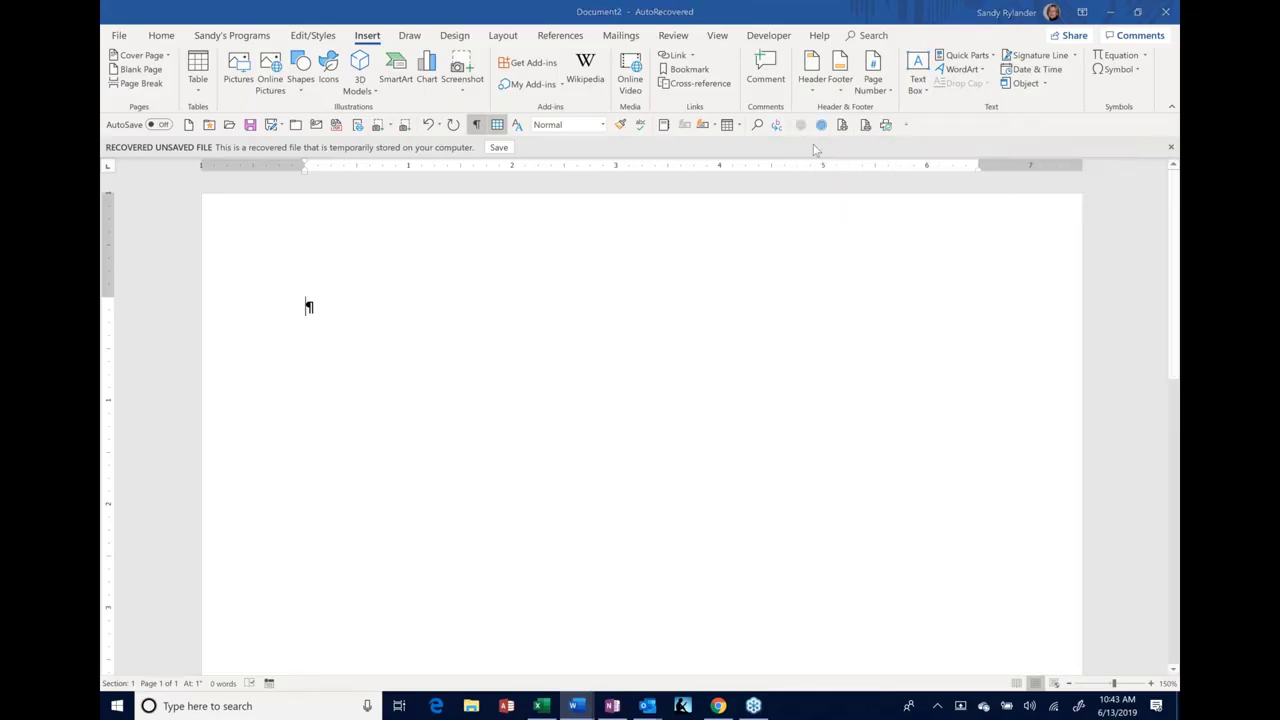
pyautogui.click(573, 184)
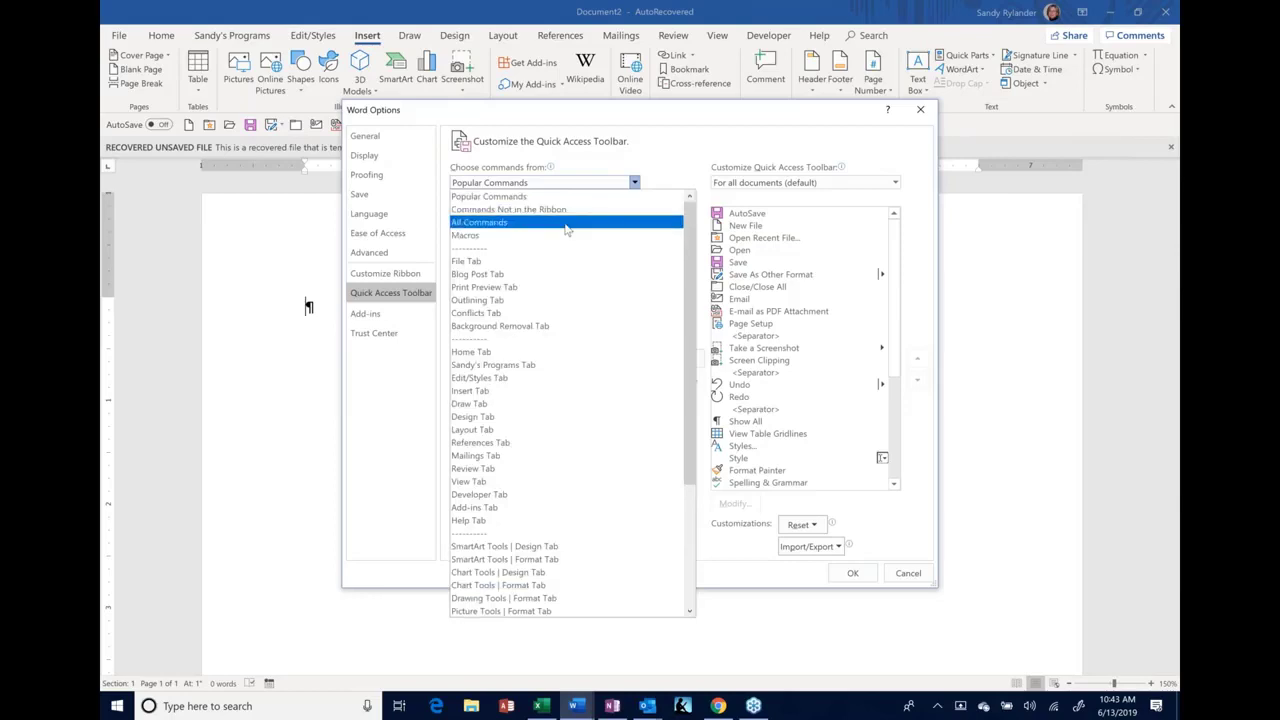
pyautogui.press('Escape')
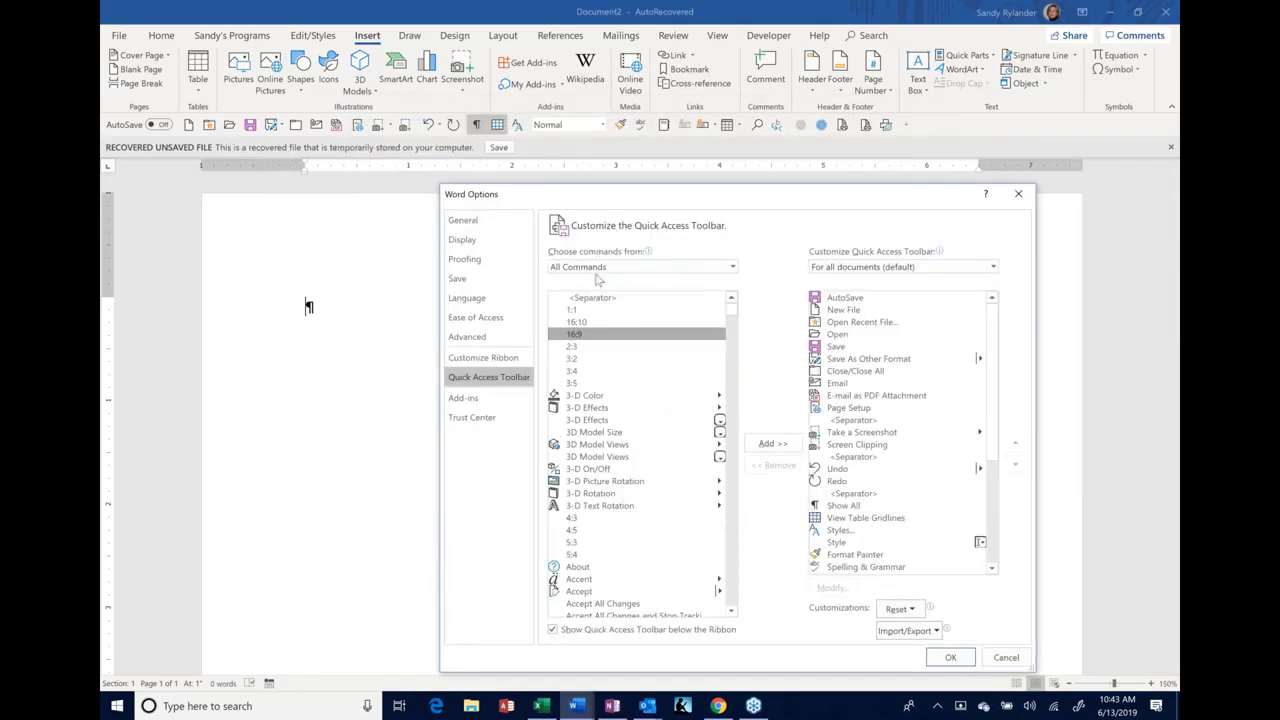
pyautogui.moveTo(632, 203); pyautogui.dragTo(622, 141)
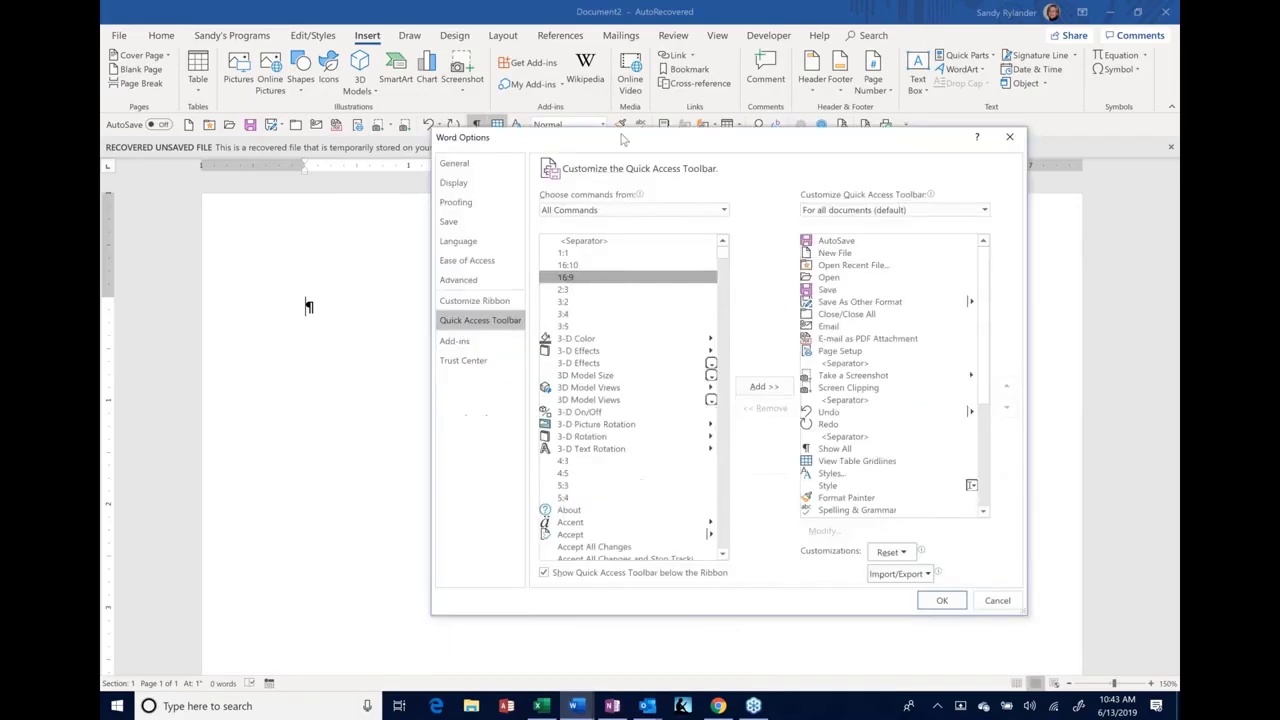
# Jump to the Save commands in the full list, look through them, and leave Word Options without changing anything
pyautogui.press('s')
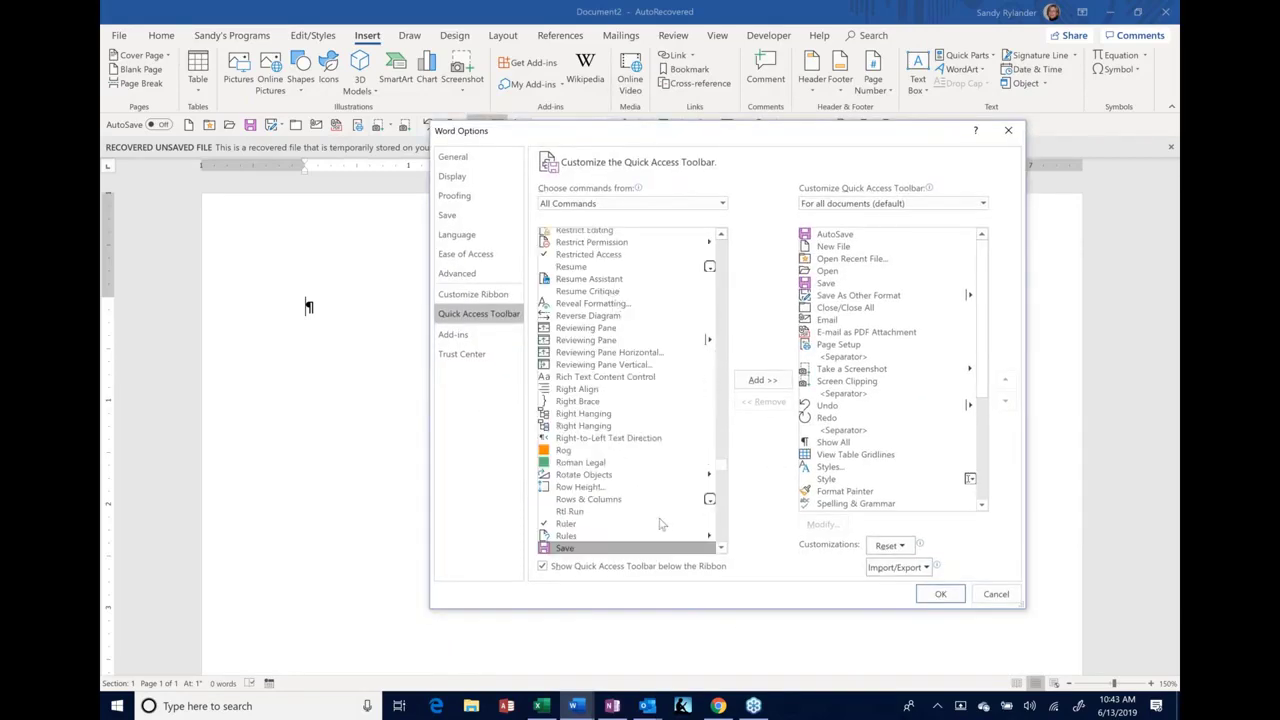
pyautogui.scroll(-5, 660, 525)
pyautogui.scroll(-2, 588, 480)
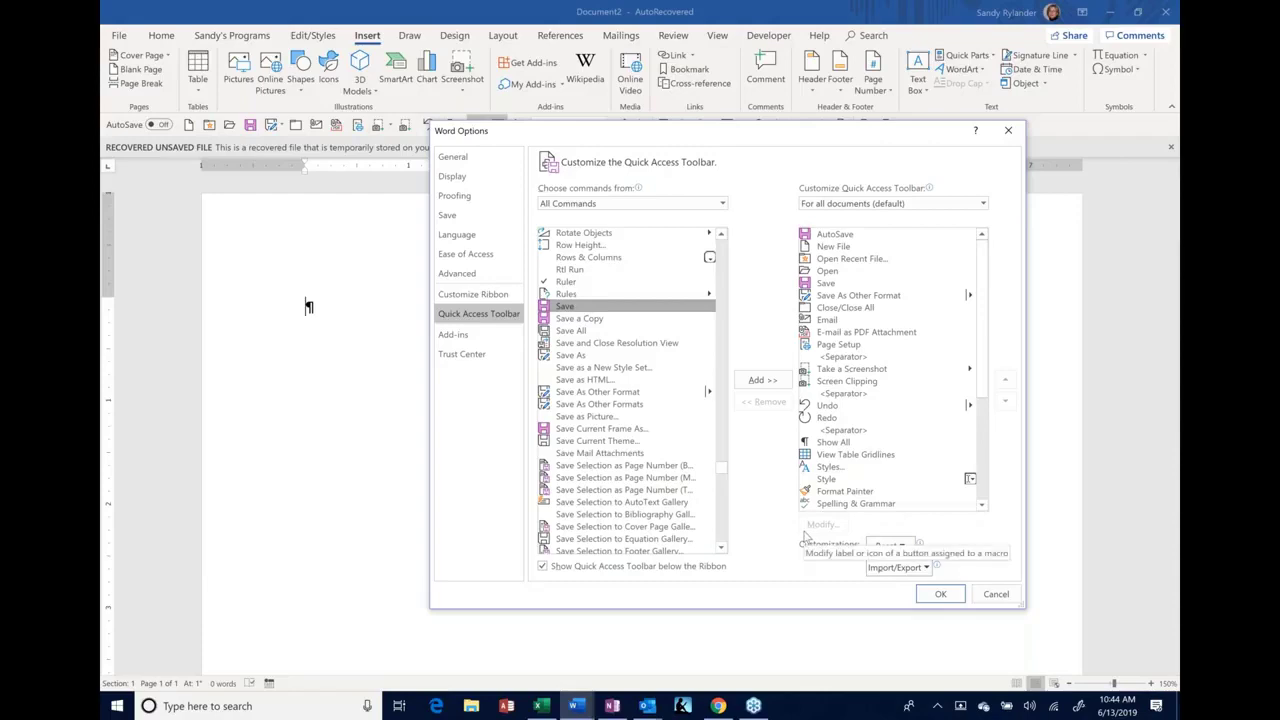
pyautogui.click(1005, 595)
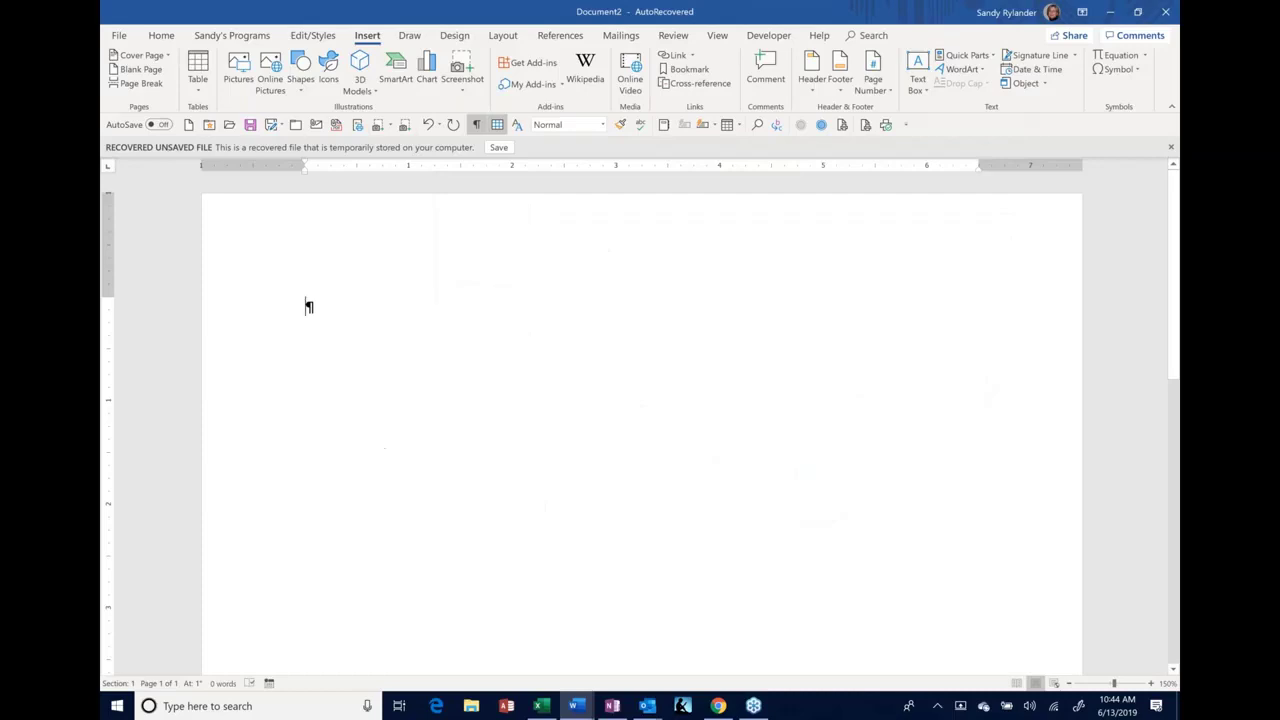
# Check the option to export all Quick Access Toolbar customizations as Word Customizations.exportedUI, and cancel without saving the file
pyautogui.rightClick(790, 127)
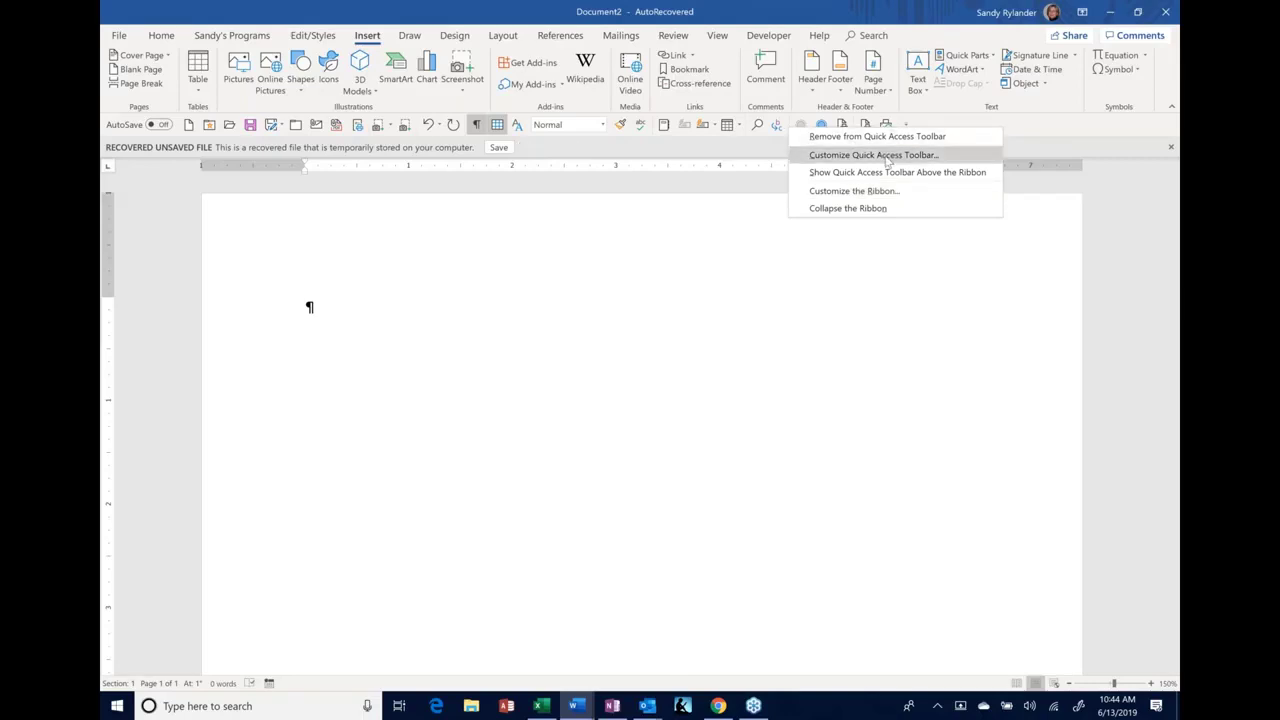
pyautogui.click(729, 183)
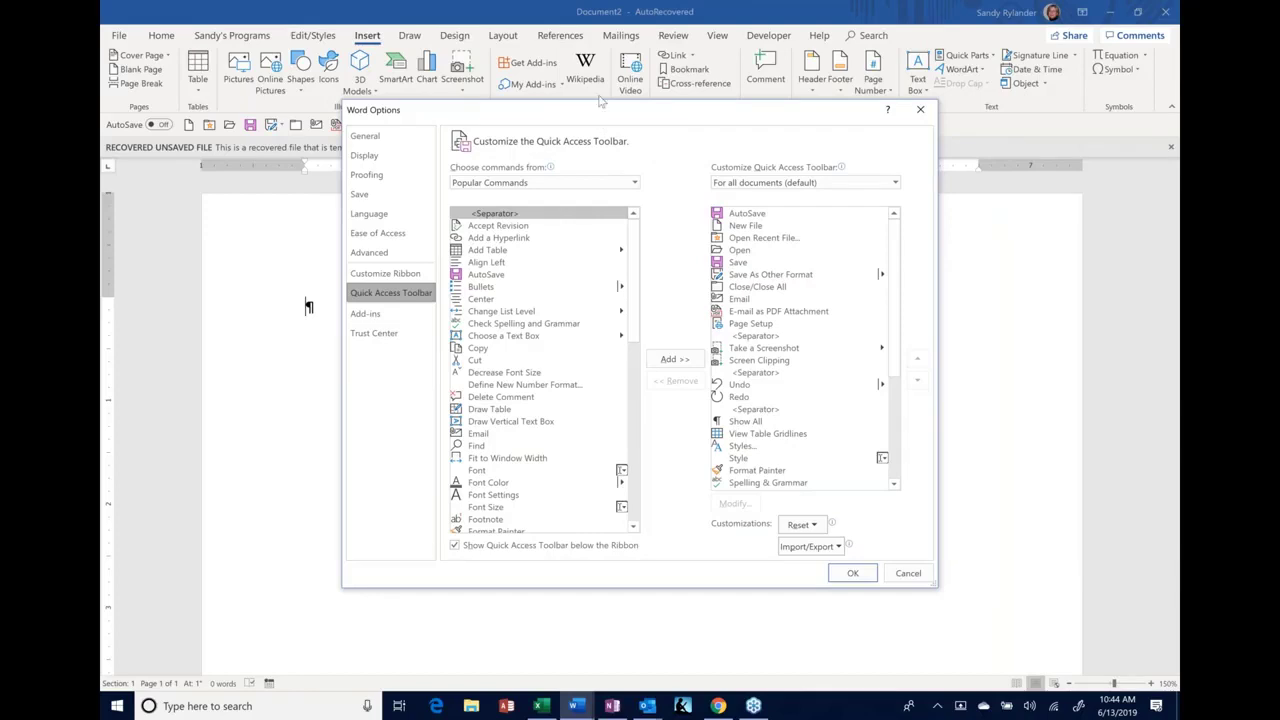
pyautogui.moveTo(592, 106); pyautogui.dragTo(587, 18)
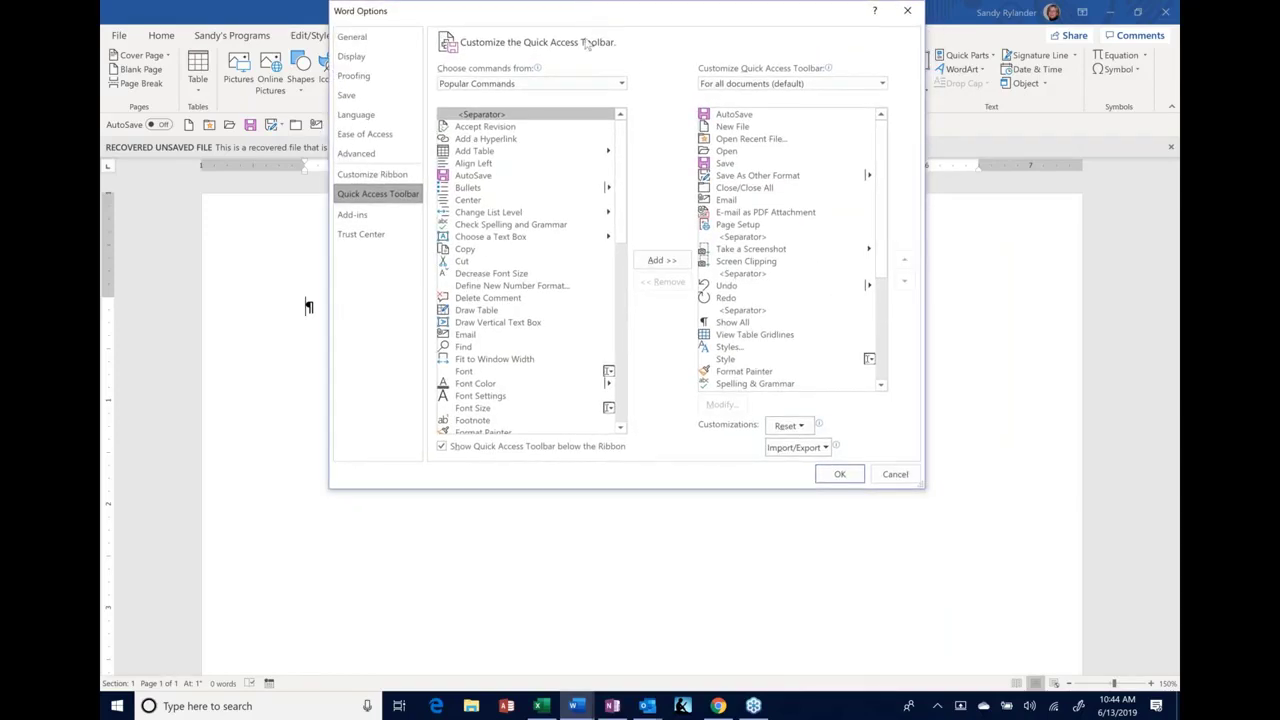
pyautogui.moveTo(587, 10); pyautogui.dragTo(587, 34)
pyautogui.moveTo(587, 150); pyautogui.dragTo(590, 213)
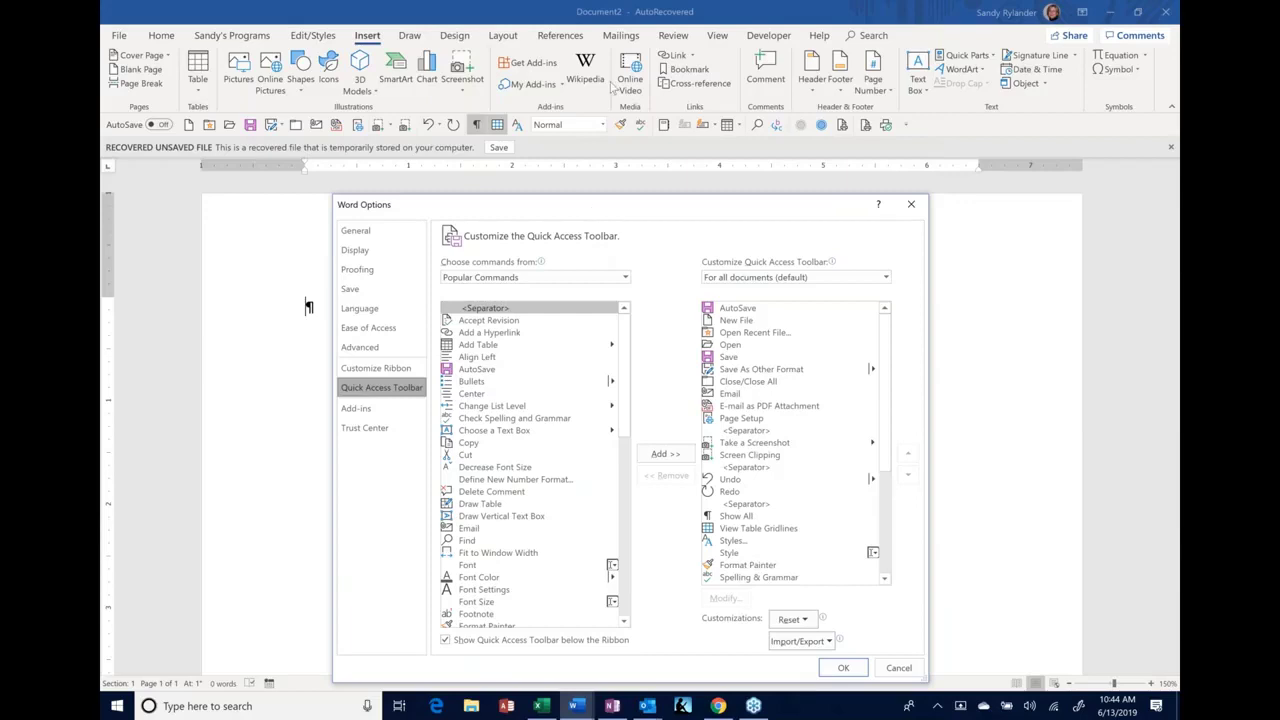
pyautogui.moveTo(582, 206); pyautogui.dragTo(593, 13)
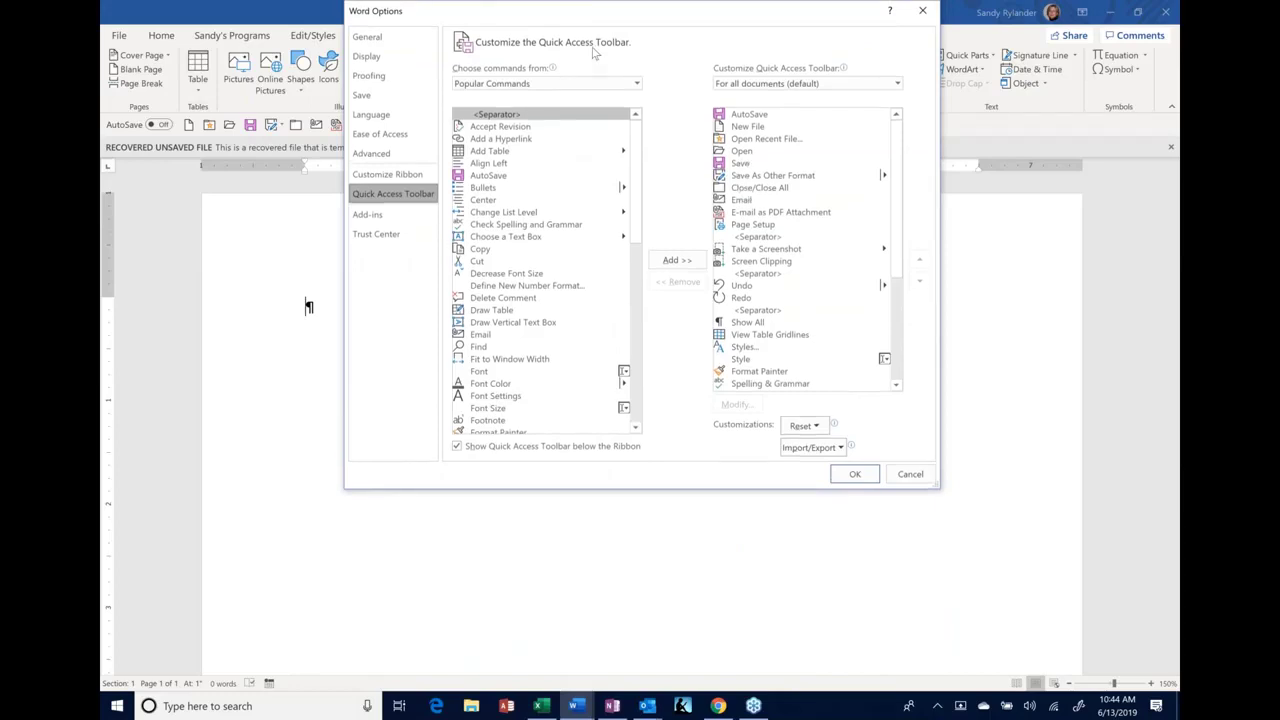
pyautogui.click(813, 449)
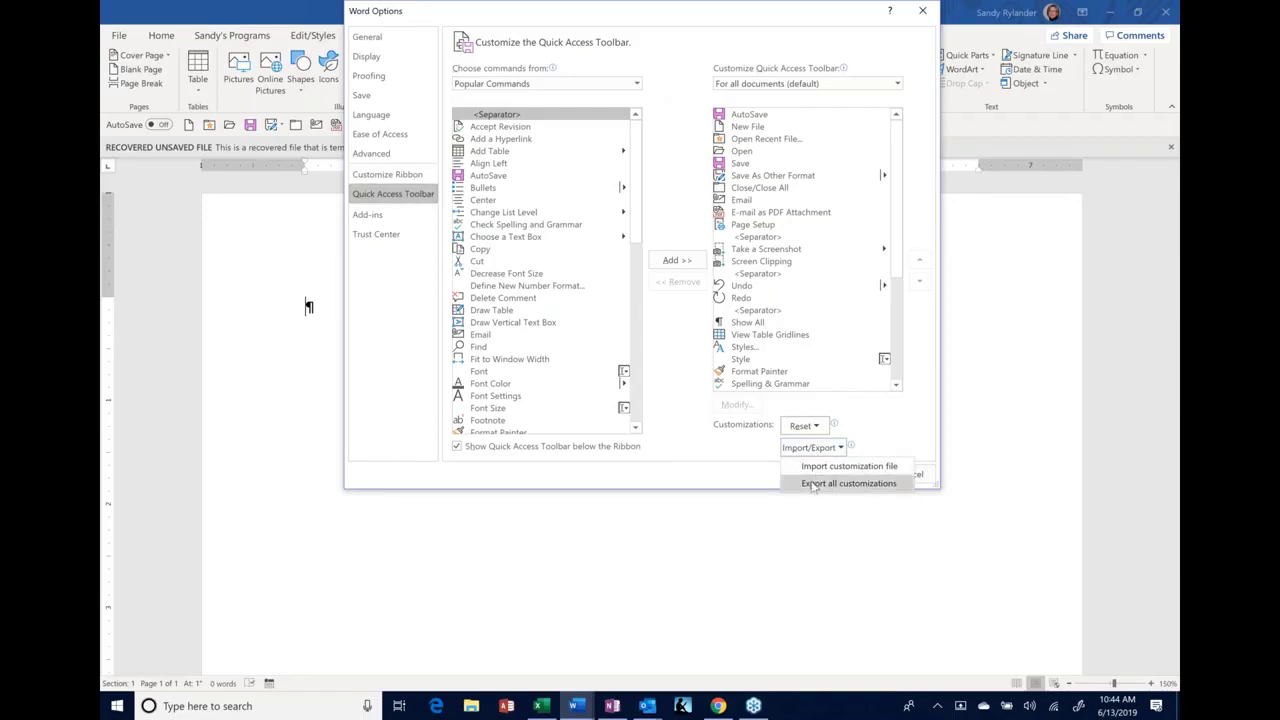
pyautogui.click(813, 485)
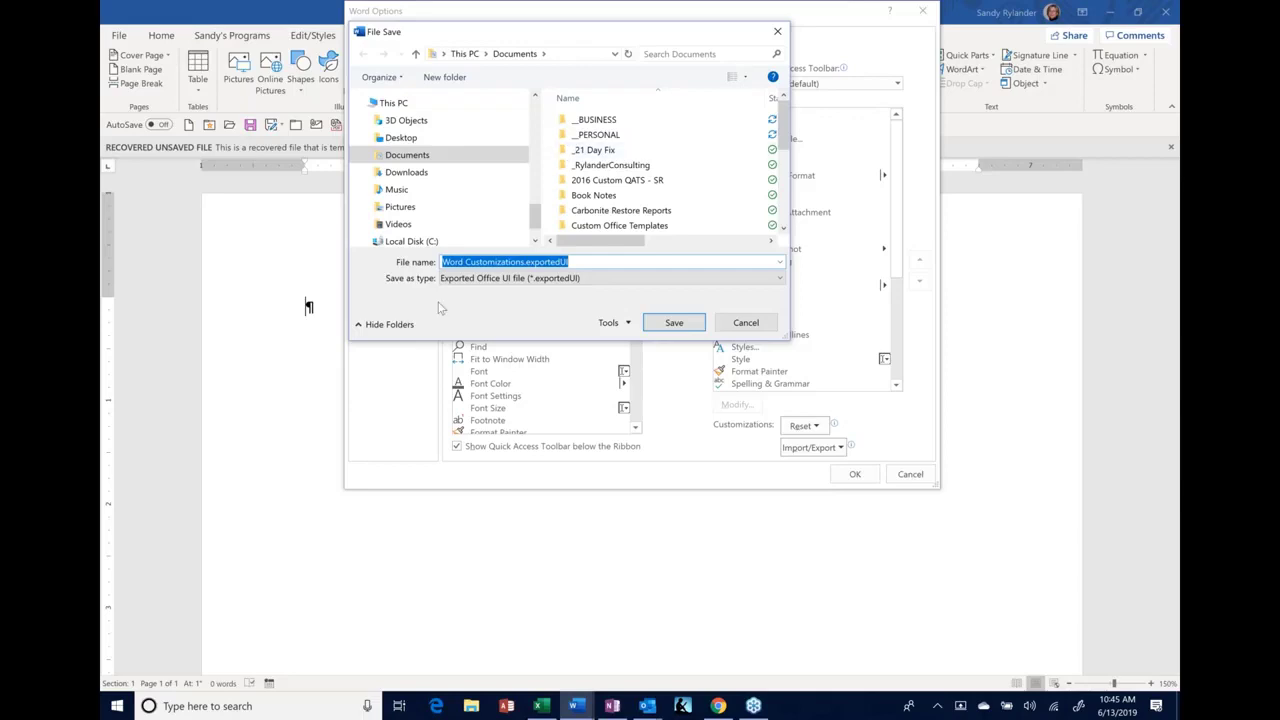
pyautogui.click(560, 262)
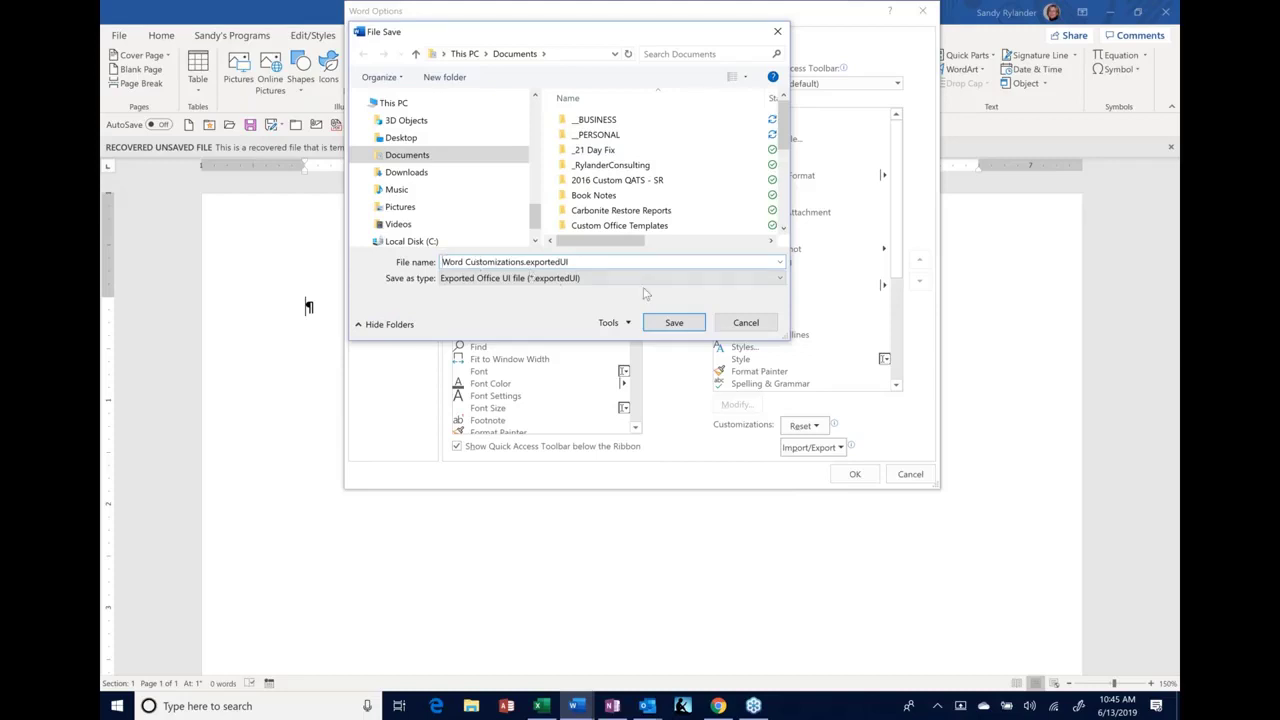
pyautogui.click(746, 322)
# Check the option to import a customization file, cancel without choosing one, and close Word Options
pyautogui.click(813, 447)
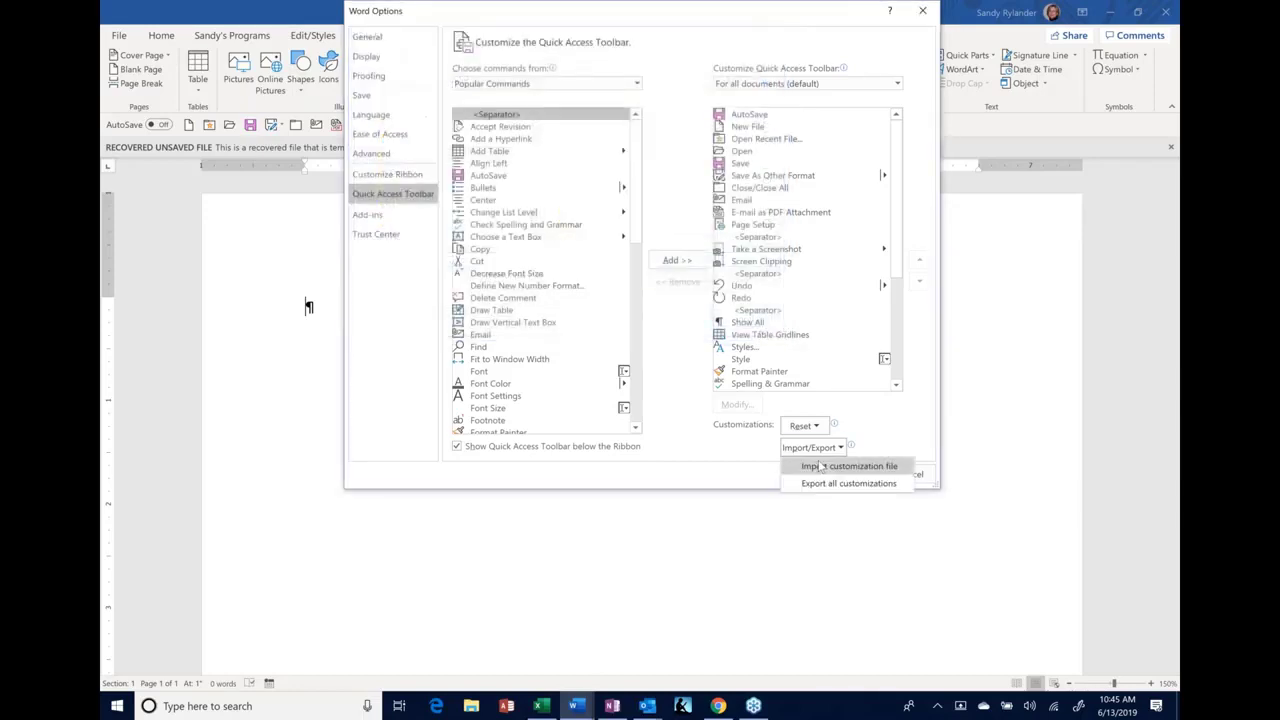
pyautogui.click(880, 463)
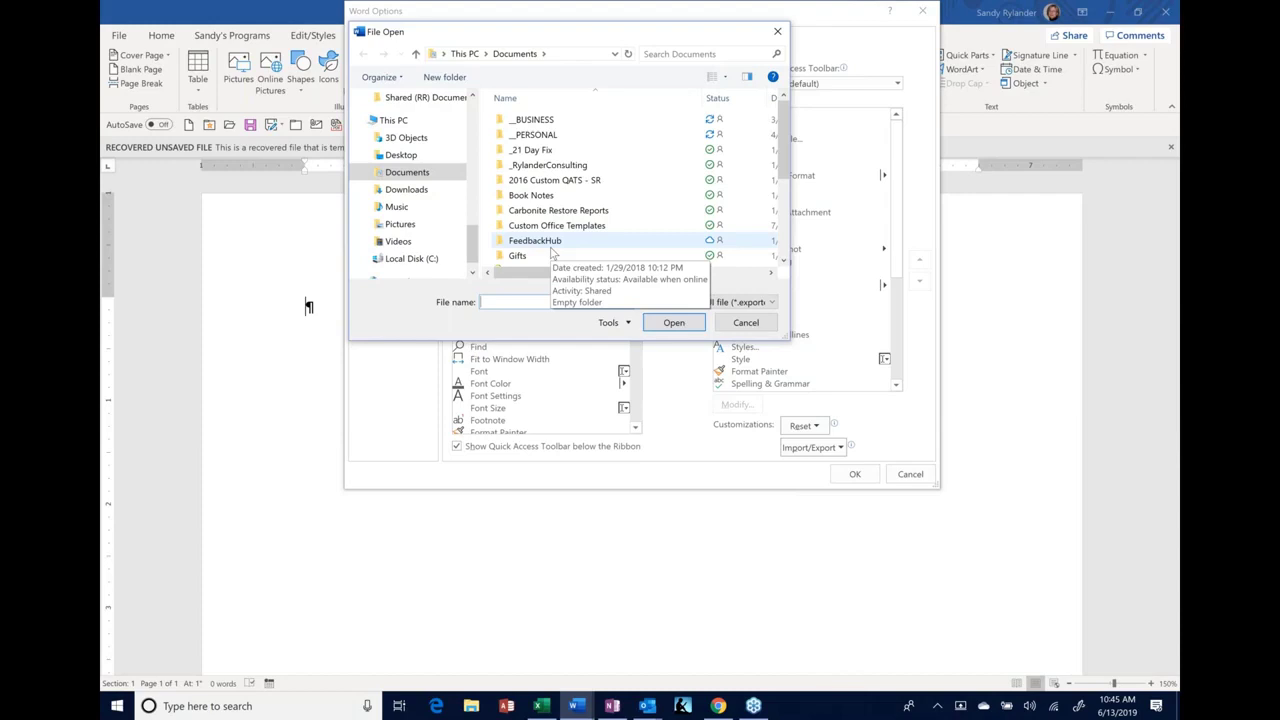
pyautogui.moveTo(546, 31)
pyautogui.mouseDown()
pyautogui.moveTo(600, 350)
pyautogui.moveTo(326, 205)
pyautogui.mouseUp()
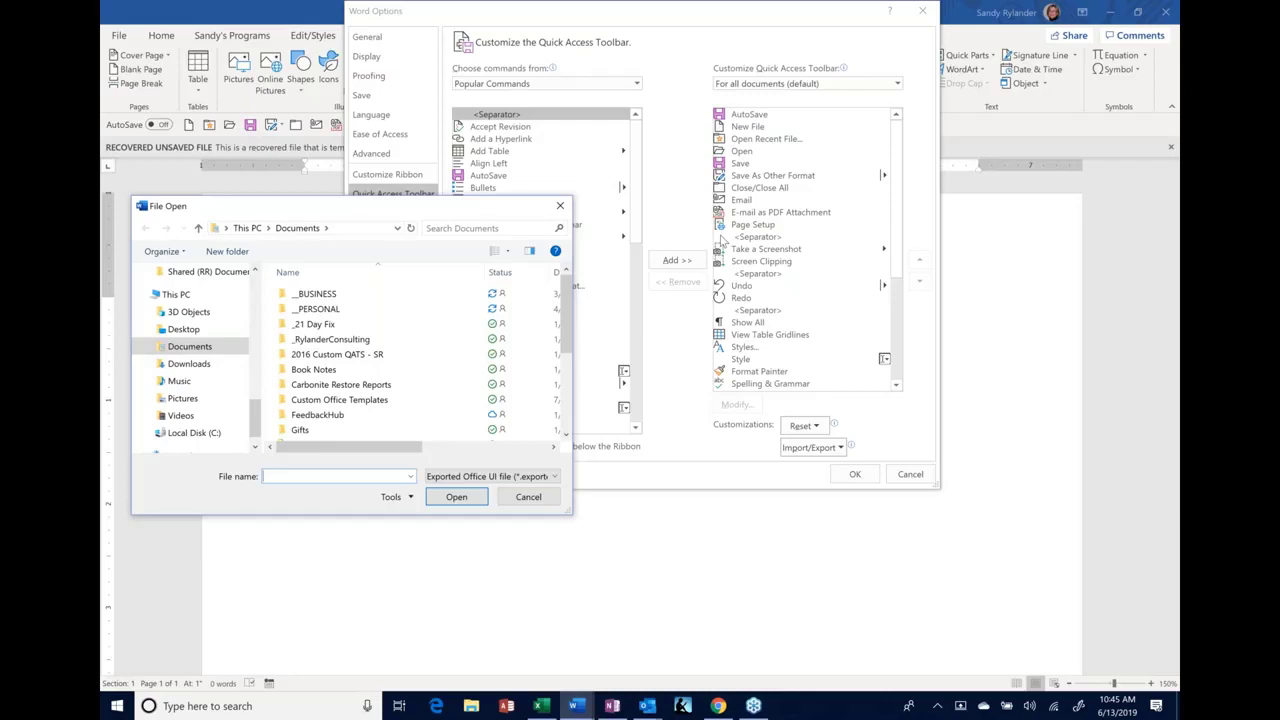
pyautogui.click(528, 497)
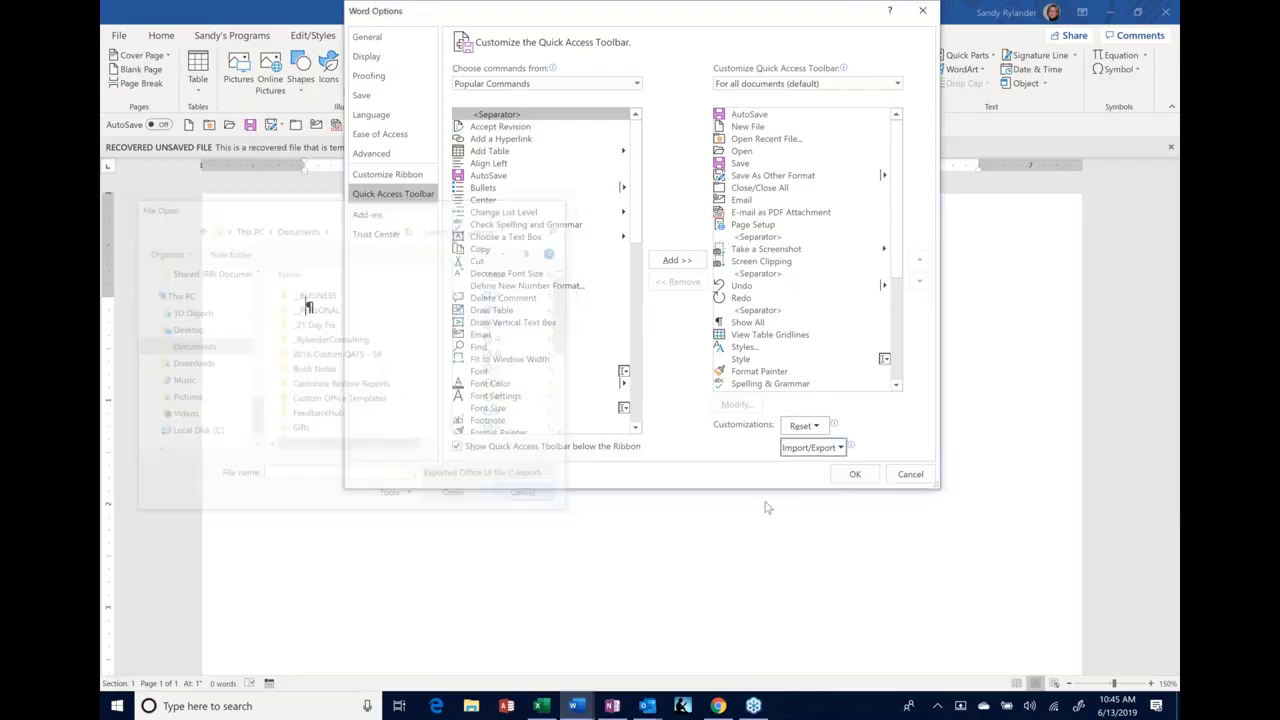
pyautogui.click(910, 474)
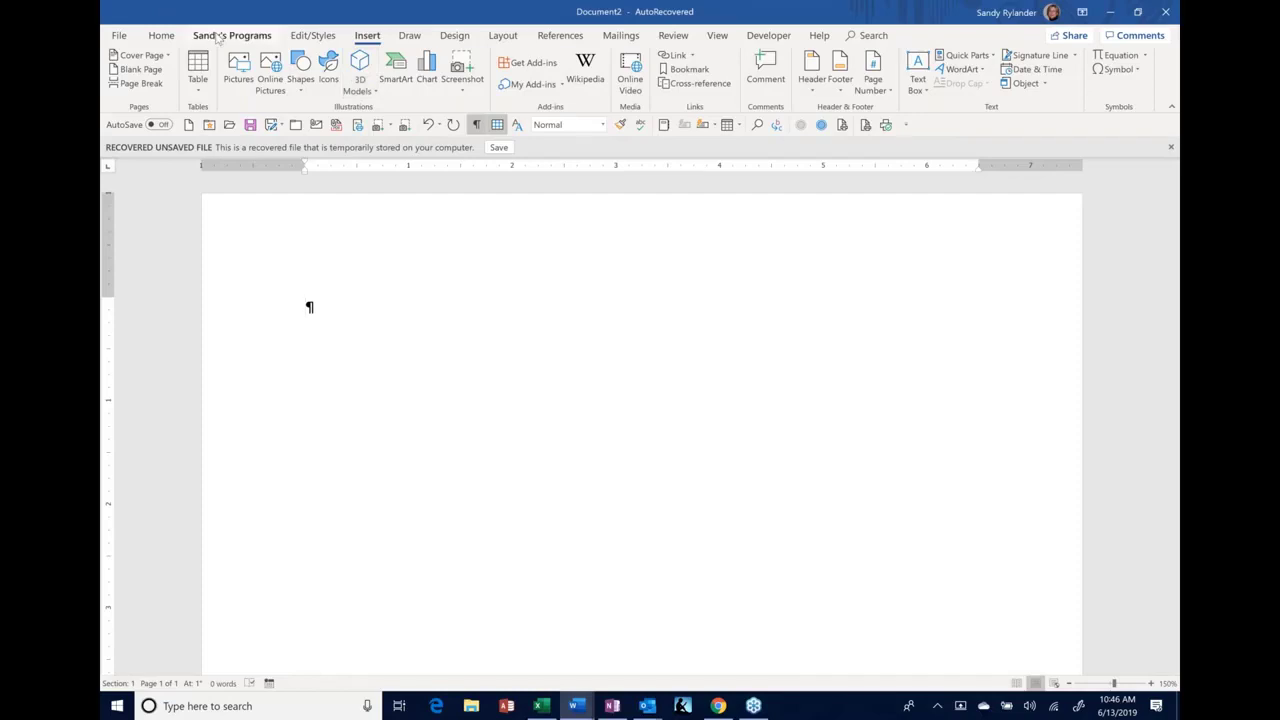
# View the commands on the custom personal ribbon and return to the Home commands
pyautogui.click(218, 37)
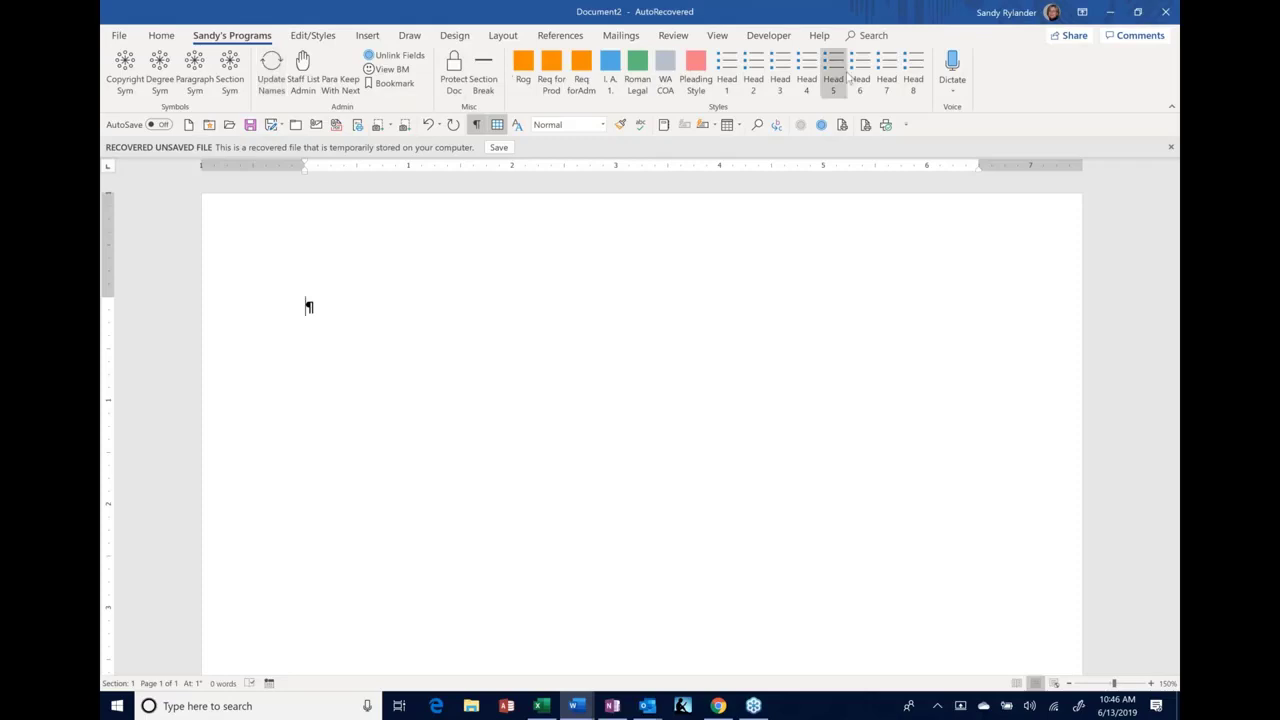
pyautogui.click(168, 37)
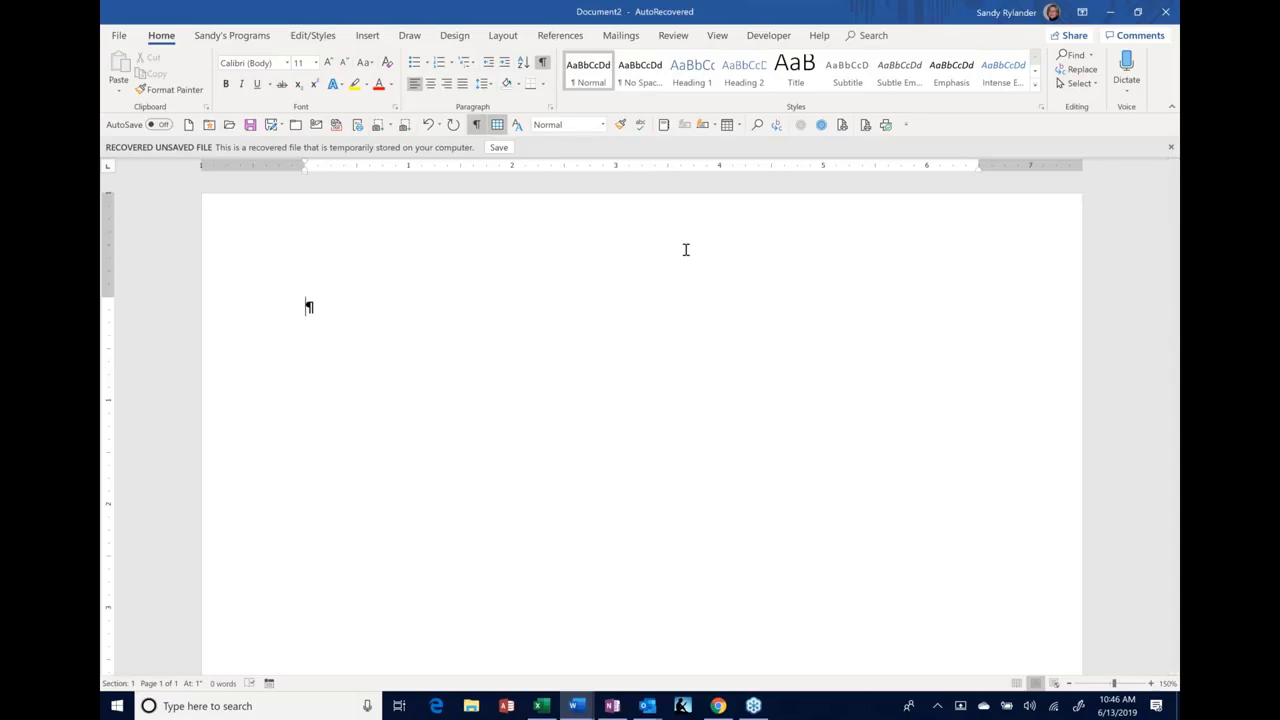
# Add Touch/Mouse Mode to the Quick Access Toolbar and switch the command spacing to Touch
pyautogui.click(904, 126)
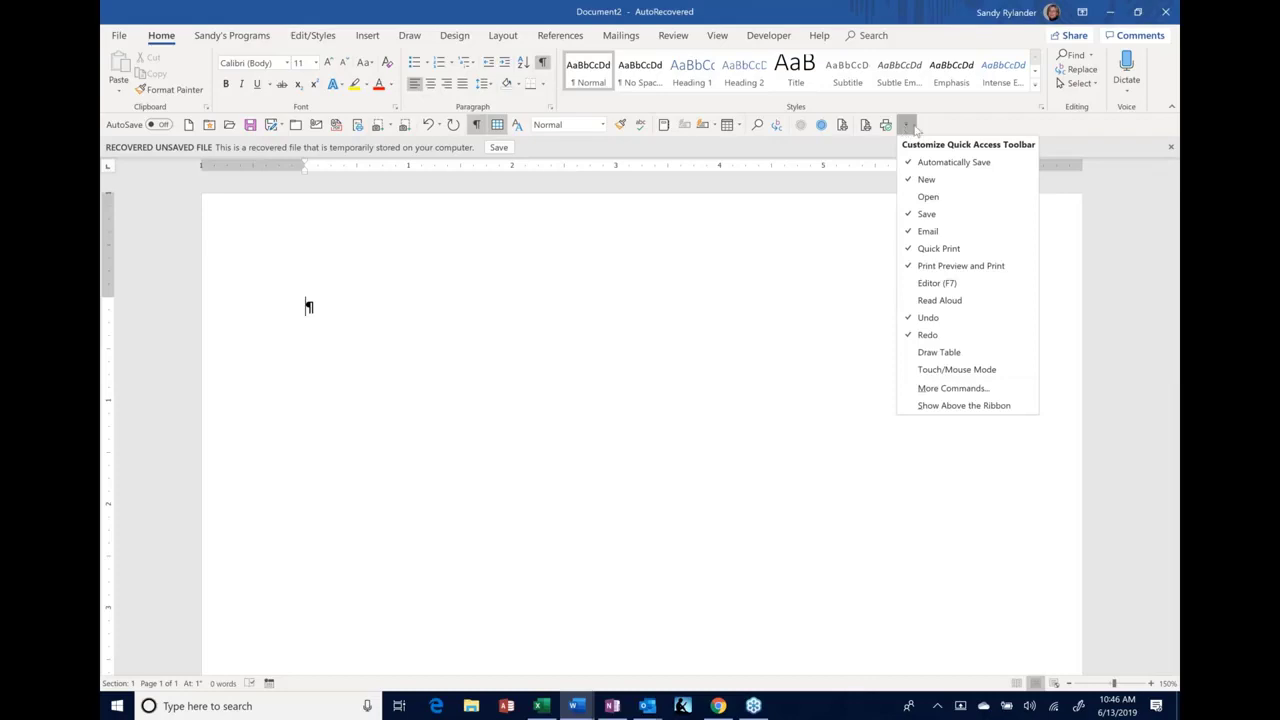
pyautogui.click(985, 371)
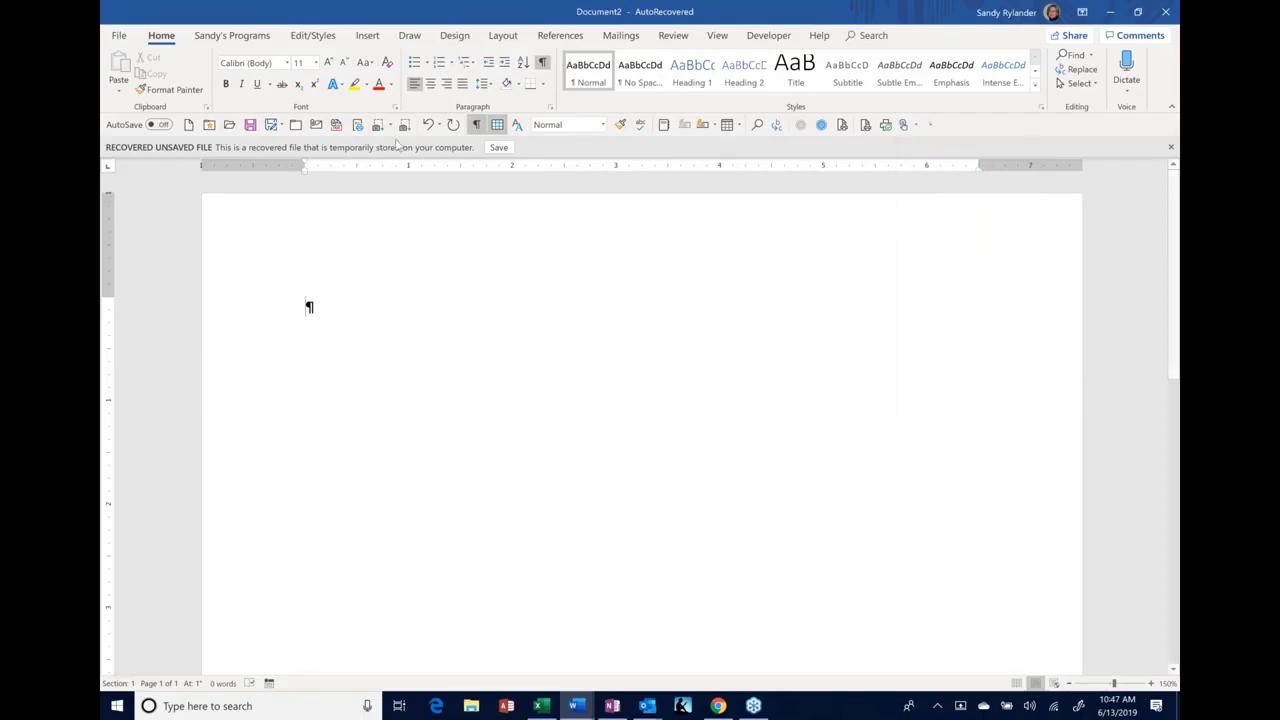
pyautogui.click(904, 125)
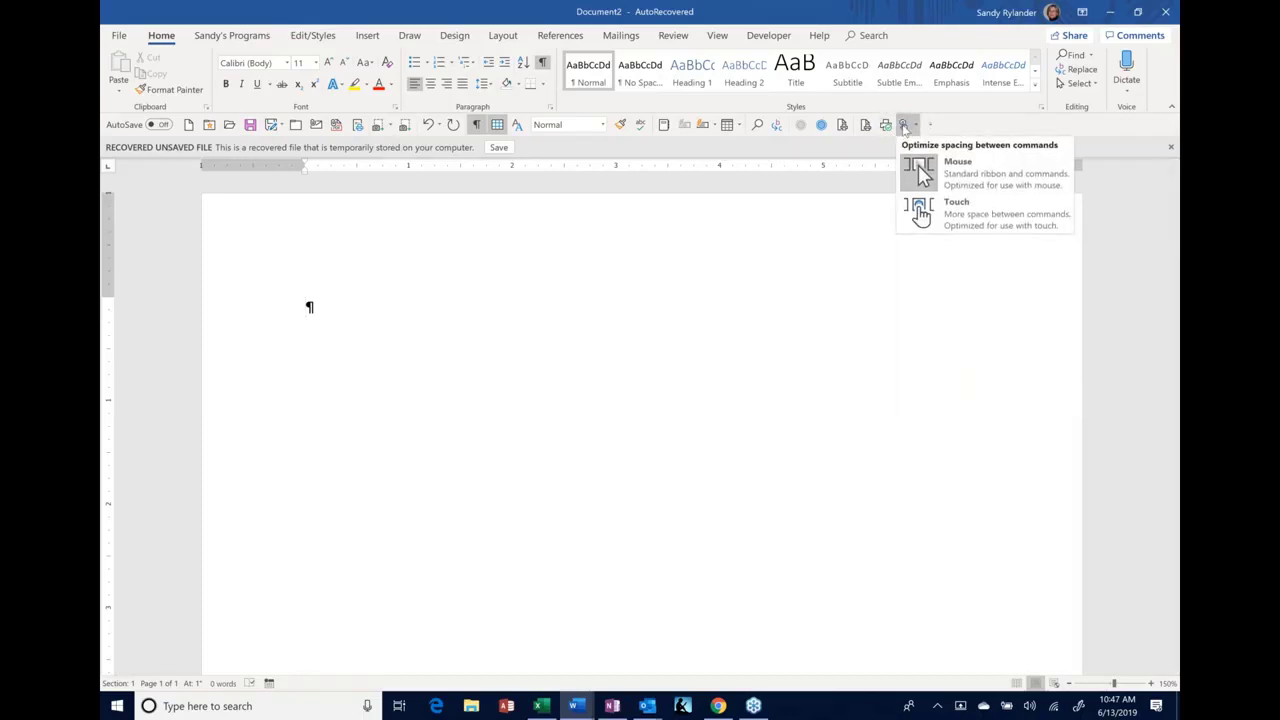
pyautogui.click(934, 210)
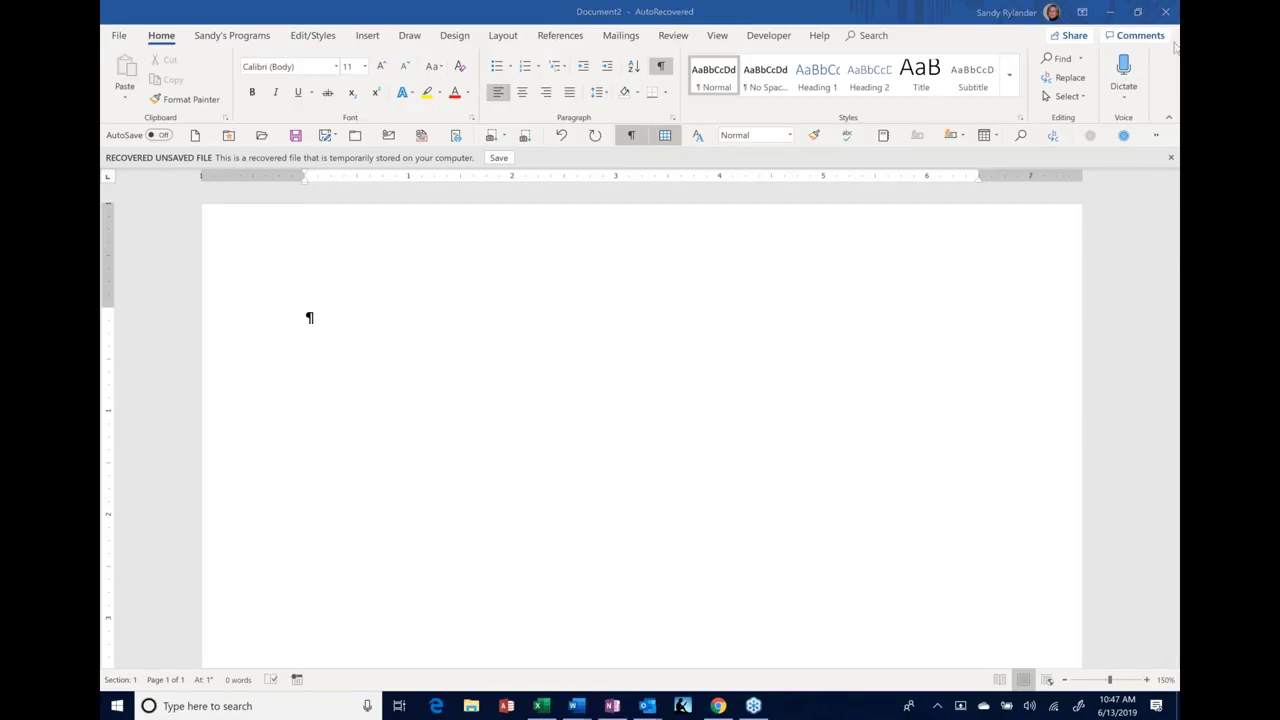
# Switch the command spacing back to Mouse and remove Touch/Mouse Mode from the Quick Access Toolbar
pyautogui.click(1156, 135)
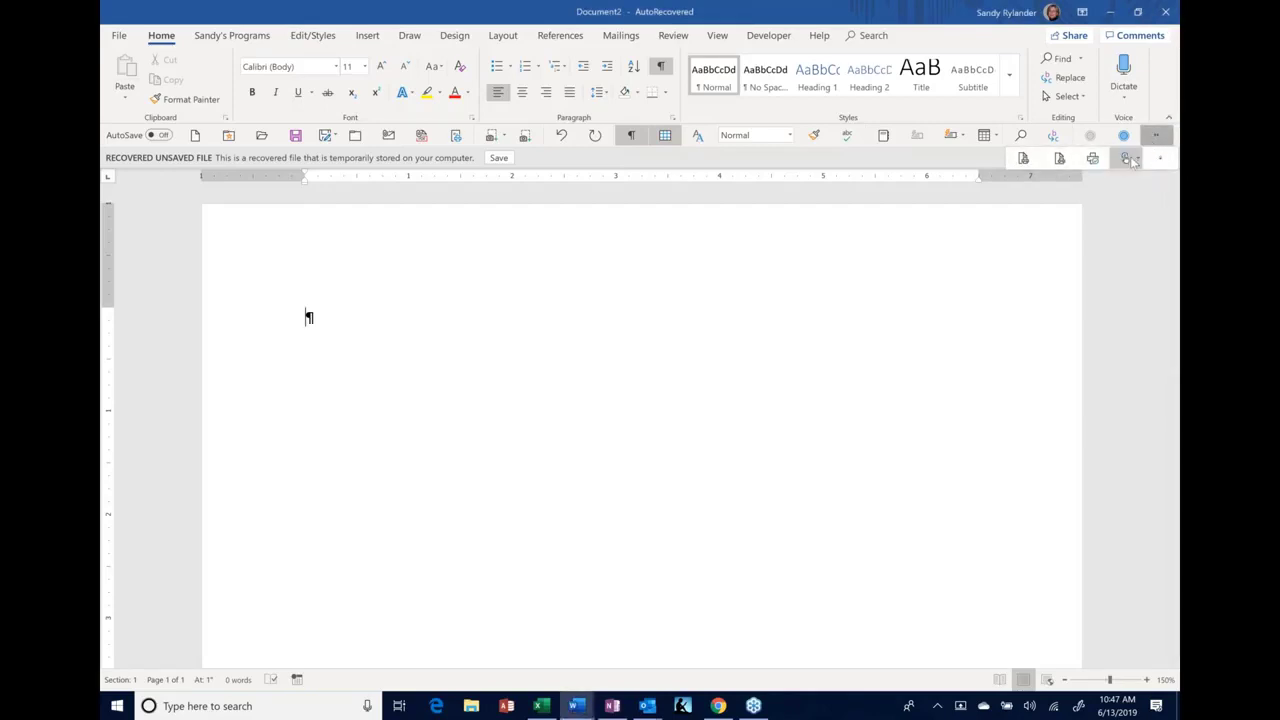
pyautogui.click(1136, 158)
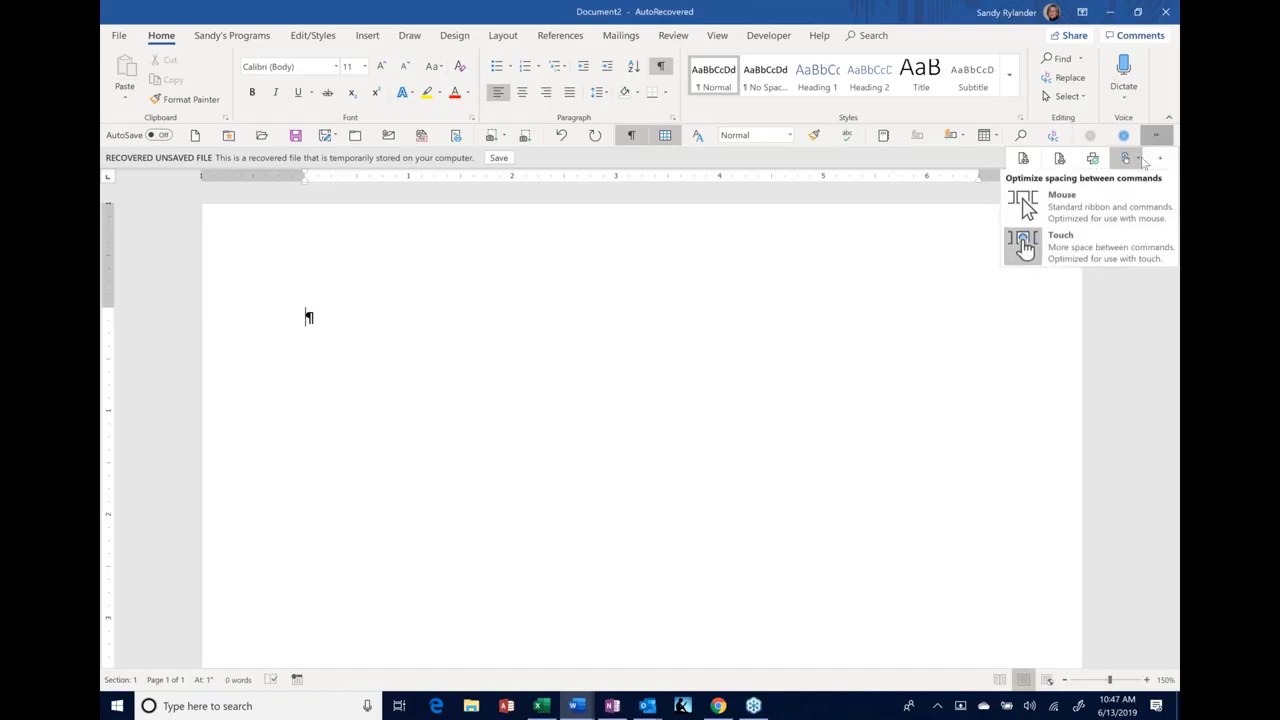
pyautogui.click(1085, 218)
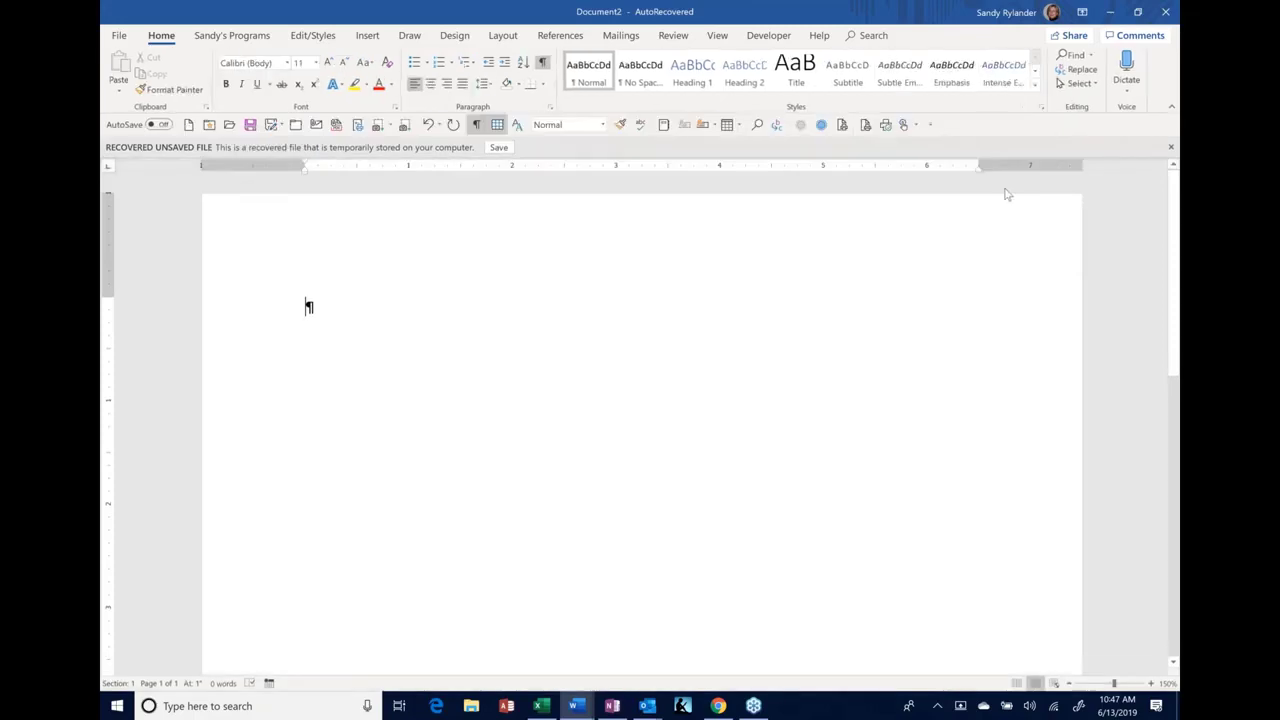
pyautogui.click(928, 127)
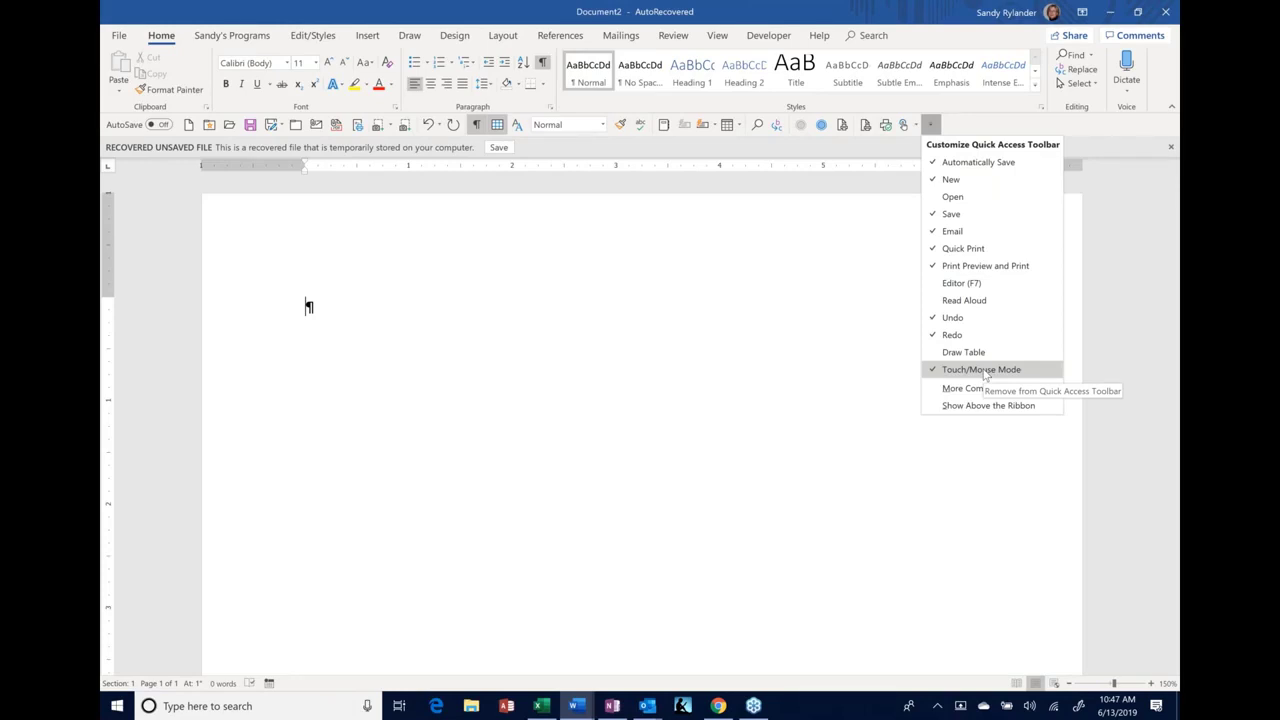
pyautogui.click(933, 370)
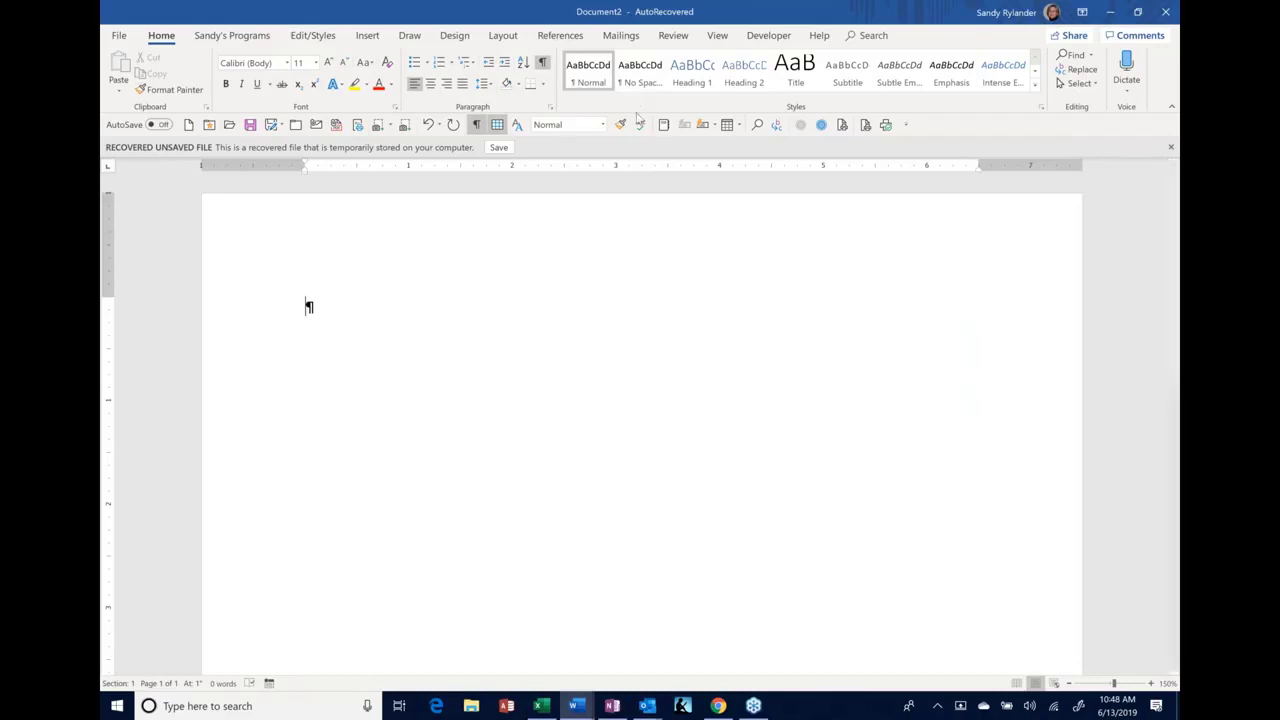
# Generate a new document with a full page of Avery 8160 address labels containing the text "dfgsdfg"
pyautogui.click(497, 128)
pyautogui.click(632, 38)
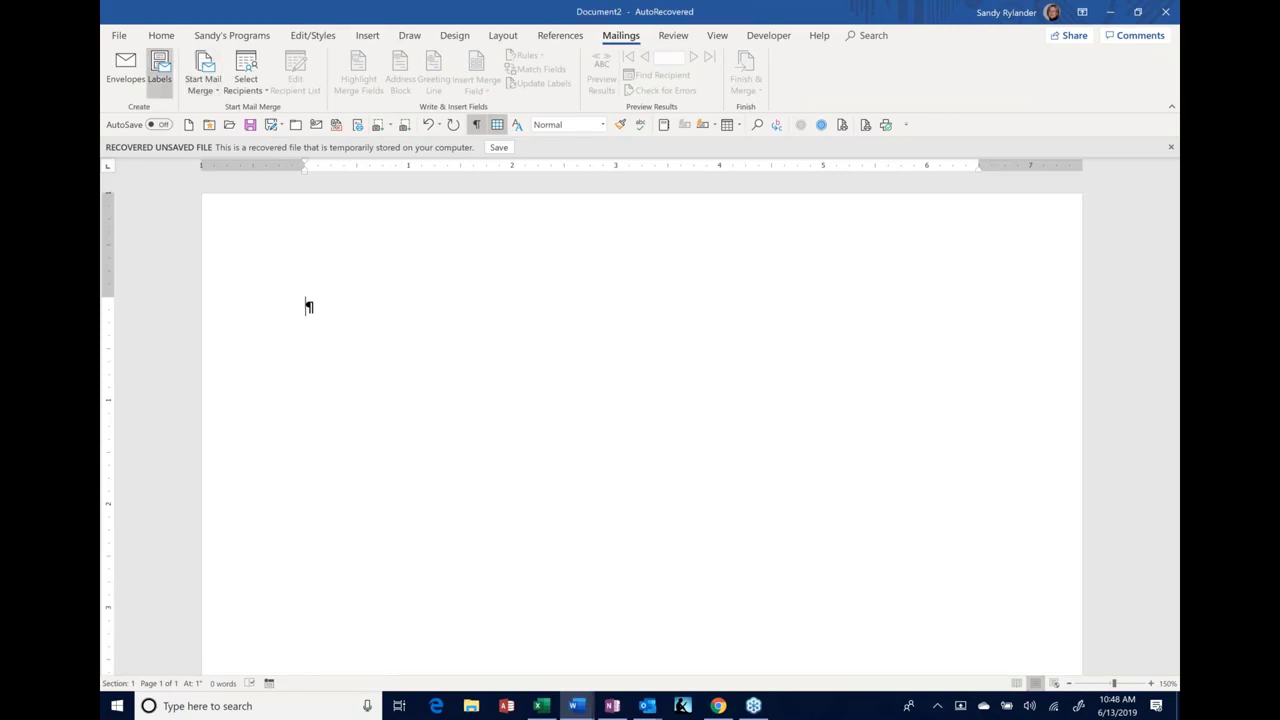
pyautogui.click(159, 70)
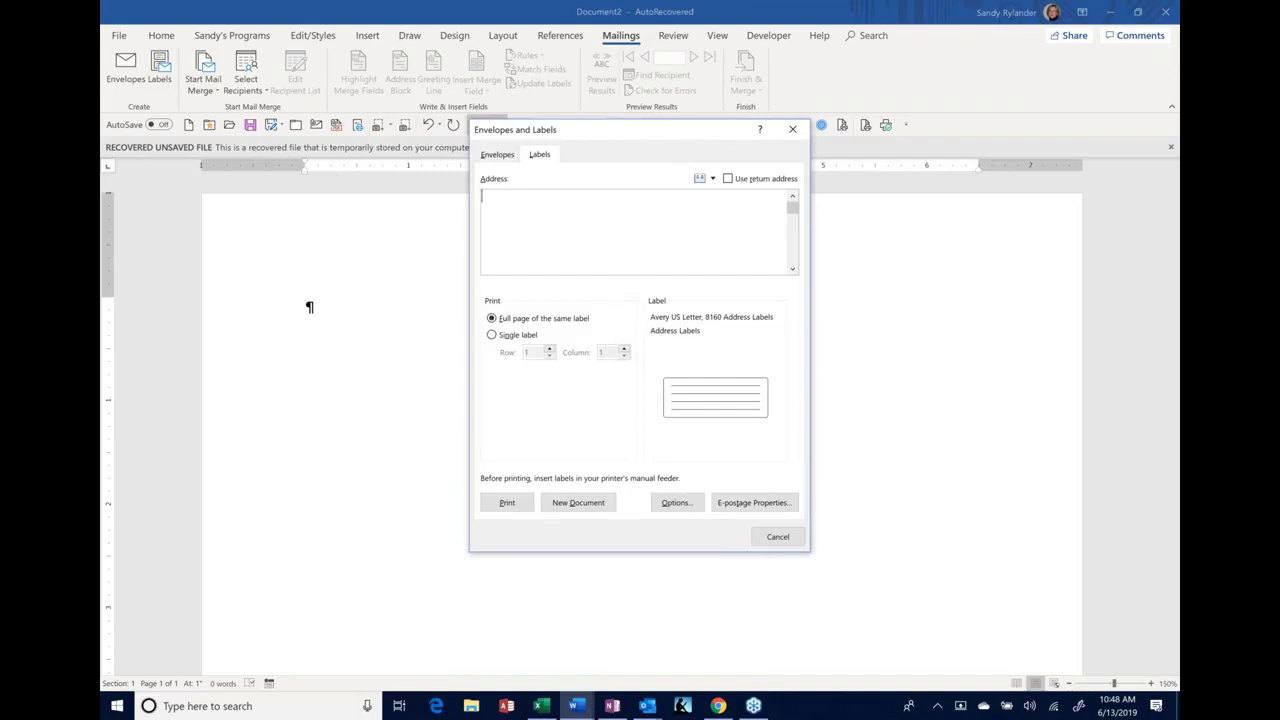
pyautogui.write('dfgsdfg')
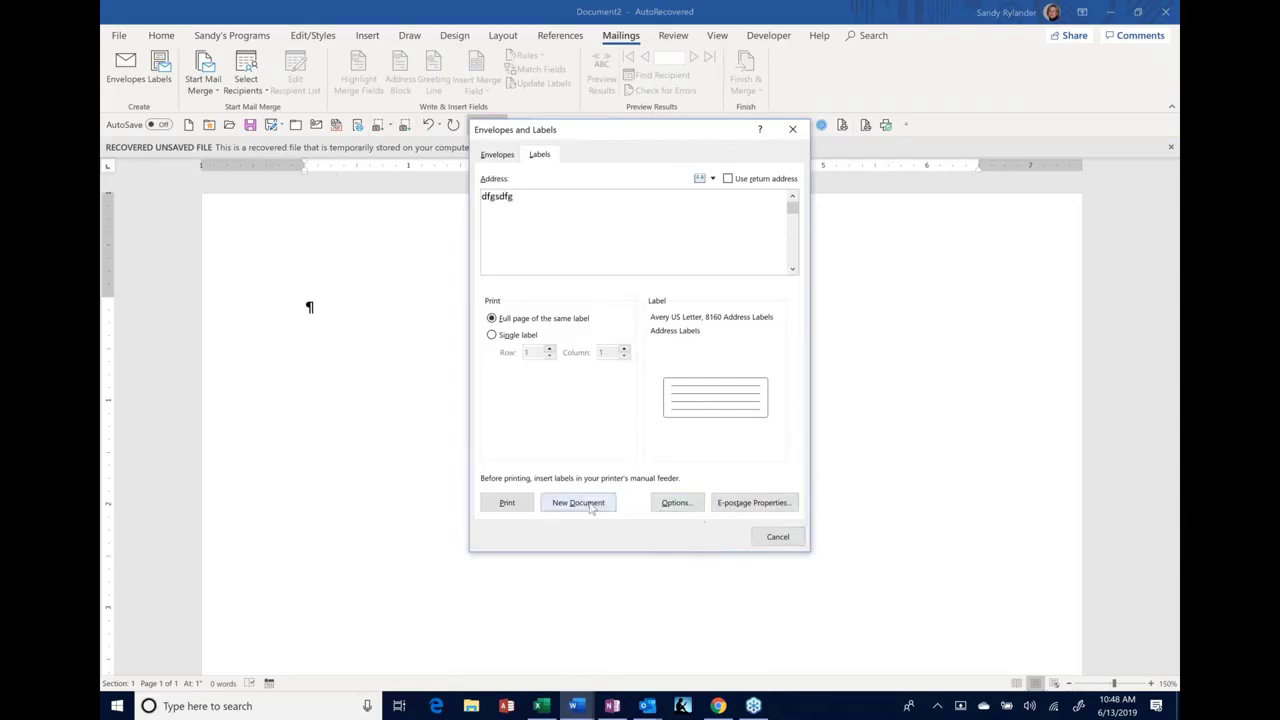
pyautogui.click(591, 505)
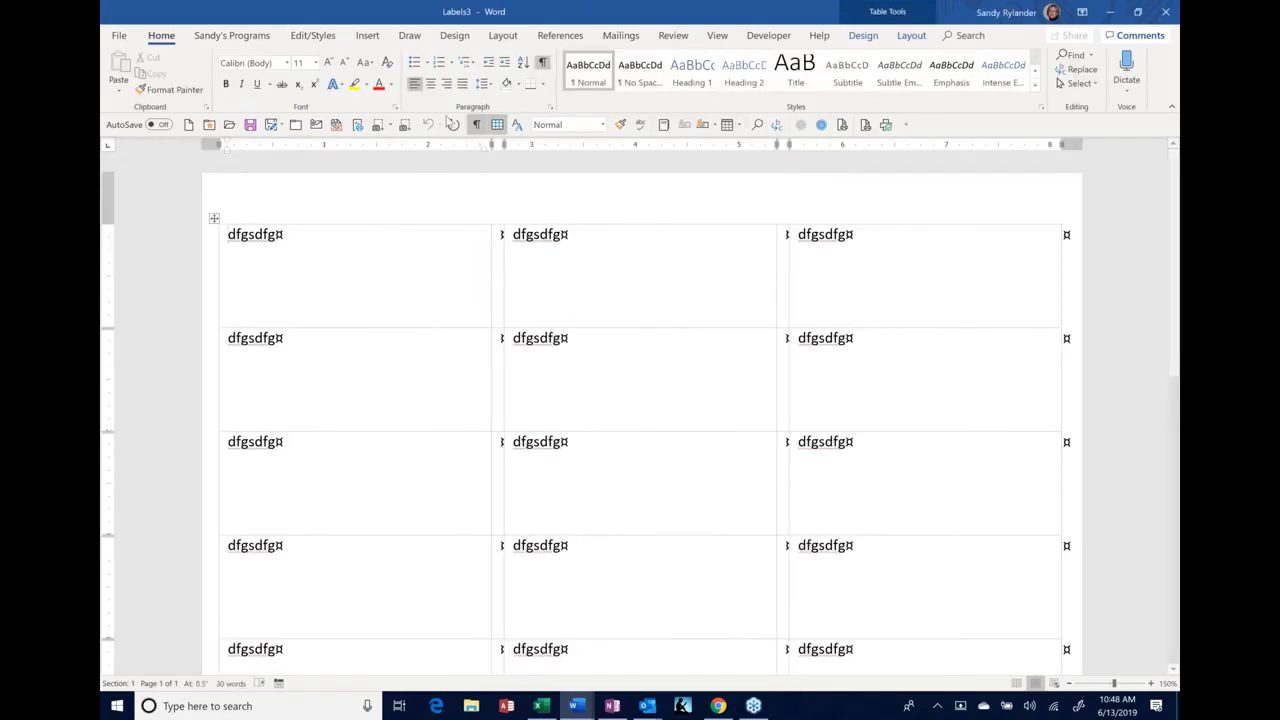
# Hide the label table's gridlines and the formatting marks, and show the gridlines again
pyautogui.click(503, 124)
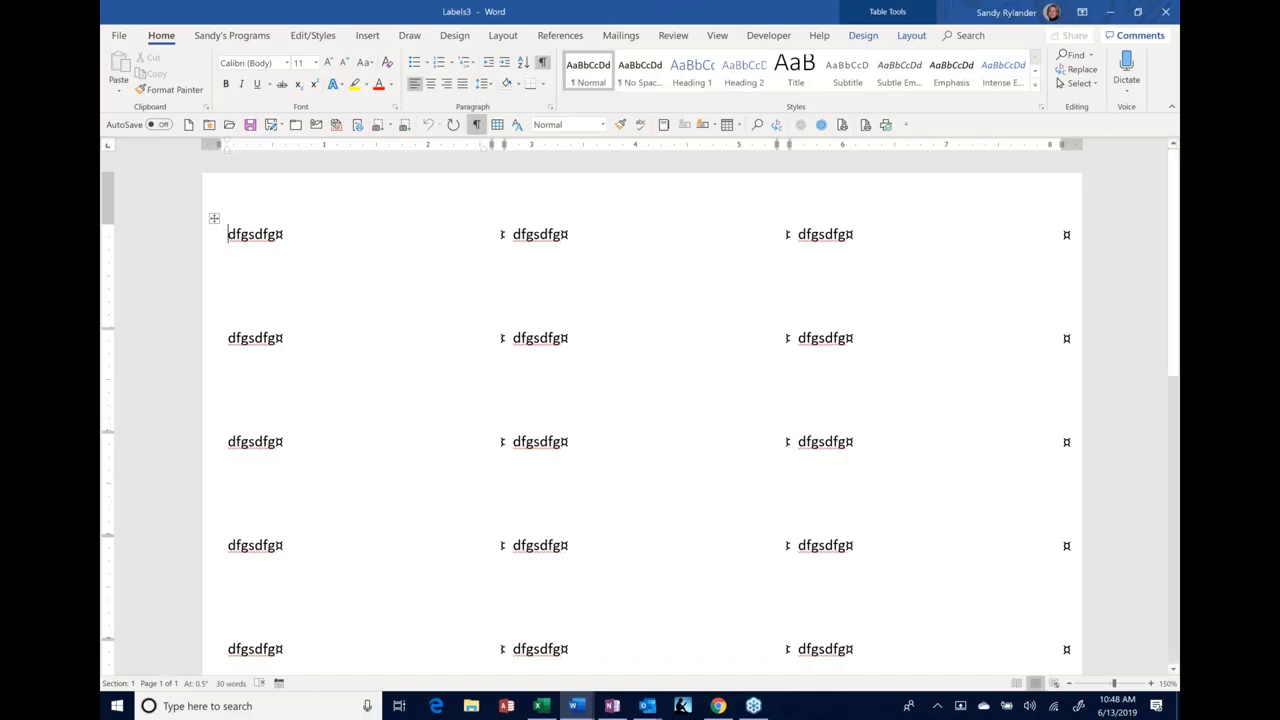
pyautogui.click(476, 124)
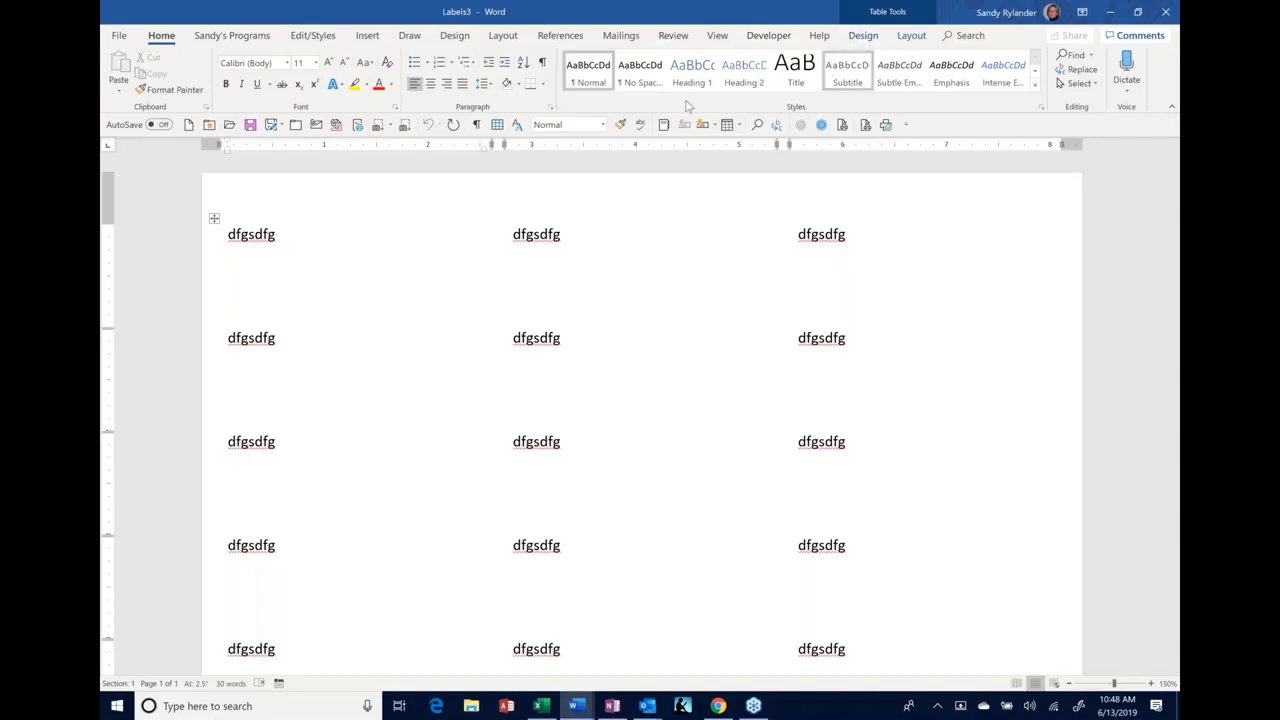
pyautogui.click(497, 125)
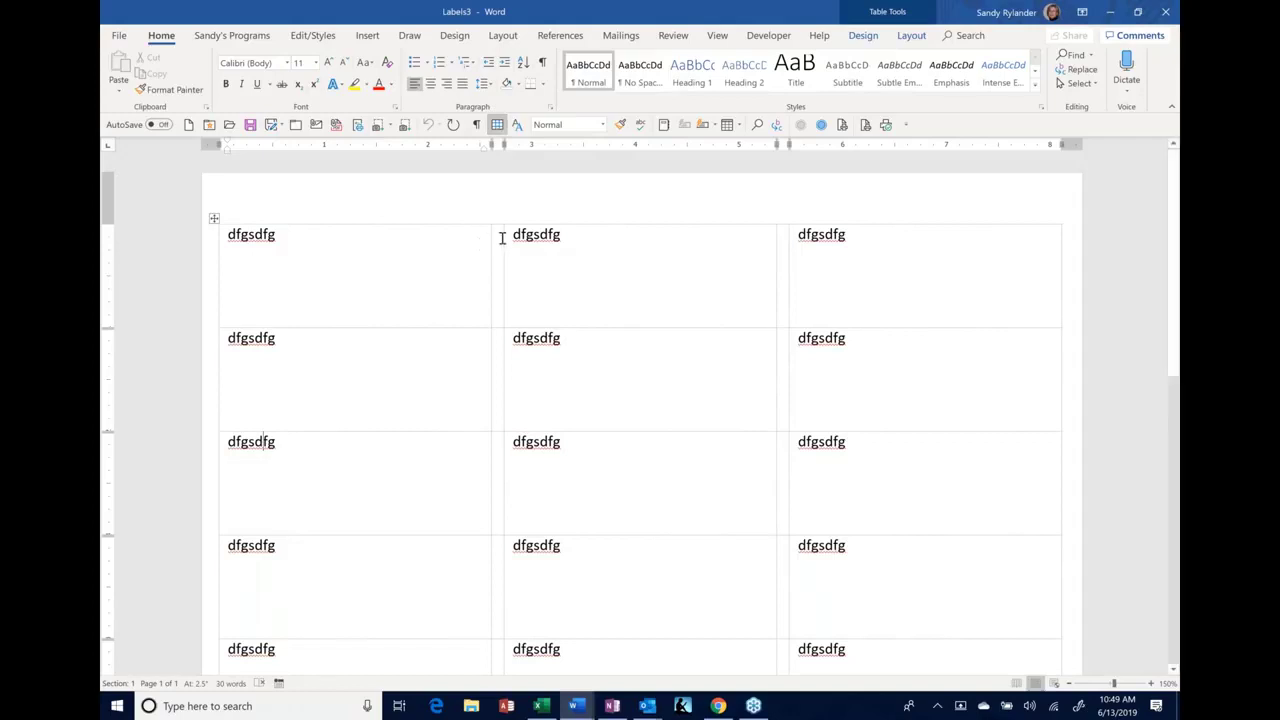
# Enter test characters in the narrow spacer cell beside the first label and hide the table gridlines
pyautogui.hotkey('ctrl', 'v')
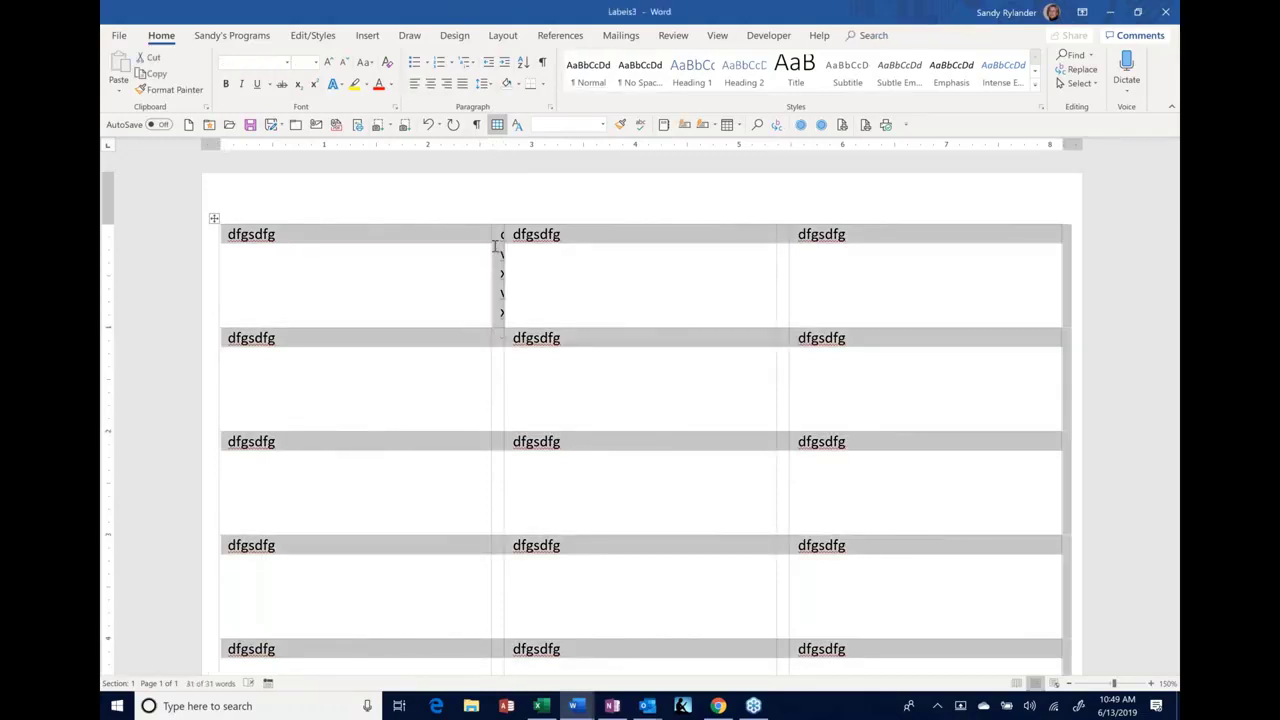
pyautogui.click(497, 125)
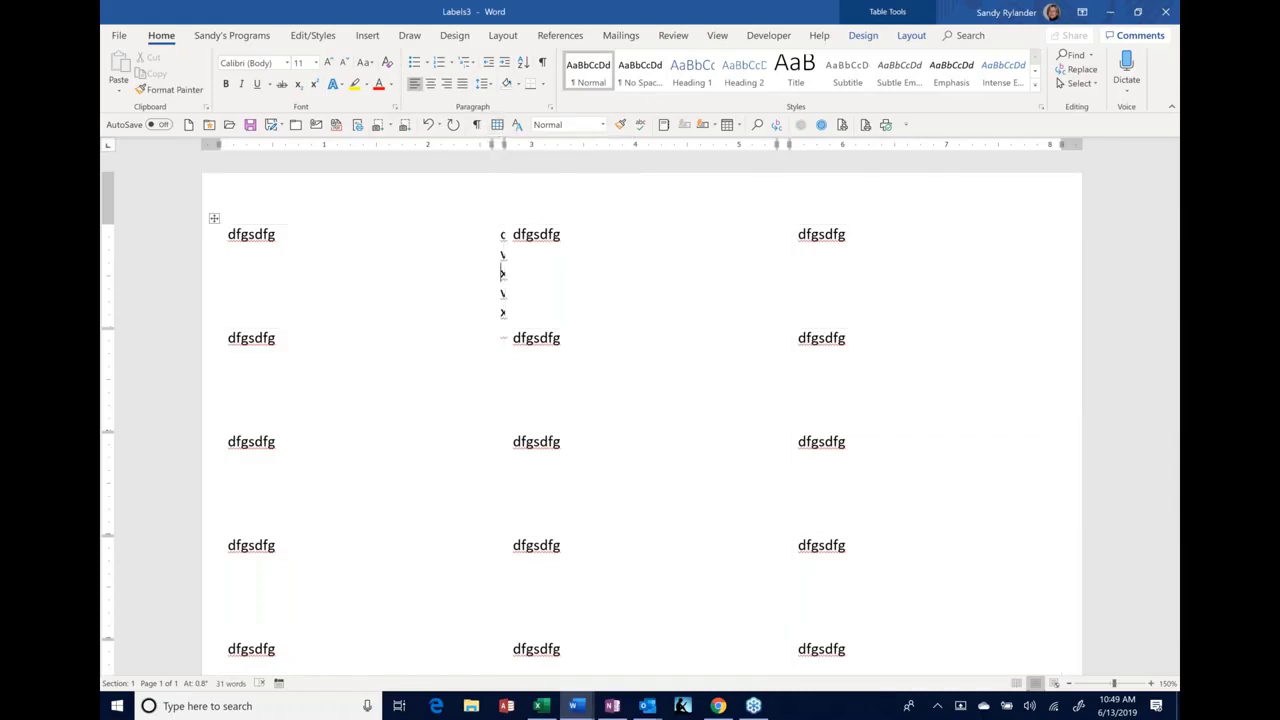
# Check the table's View Gridlines command for its Quick Access Toolbar options and leave them unchanged
pyautogui.click(866, 40)
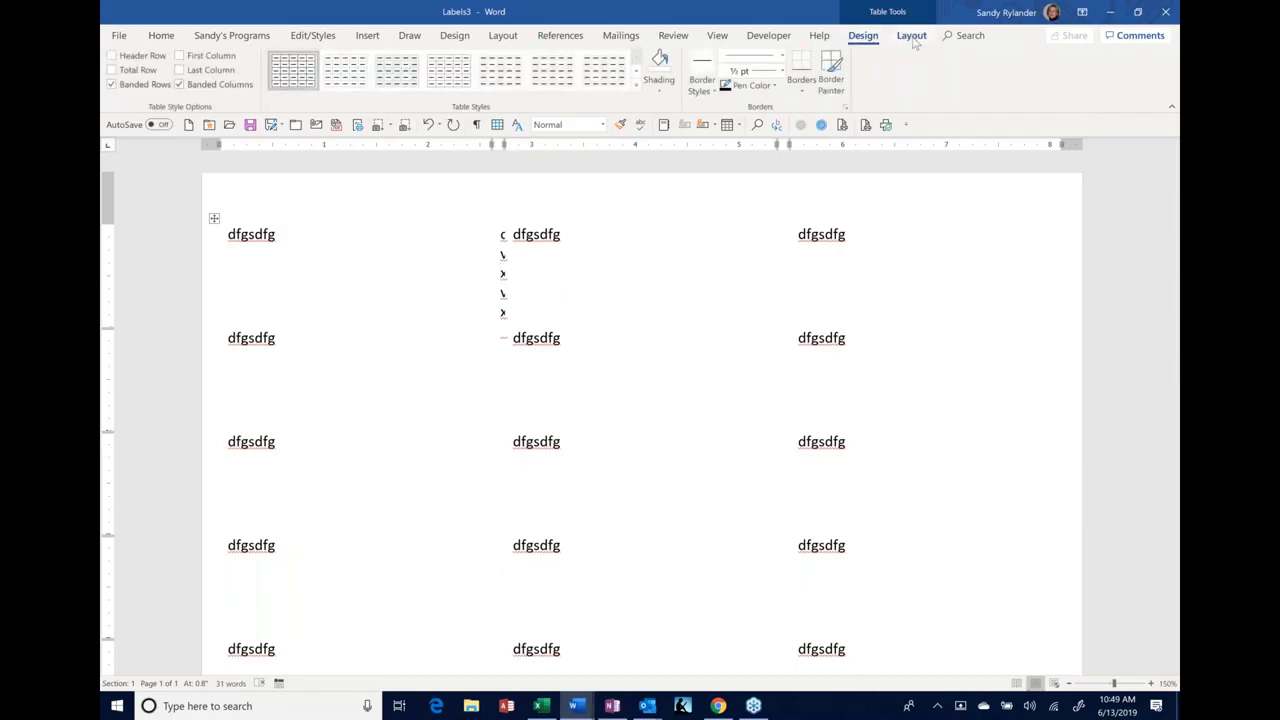
pyautogui.click(913, 39)
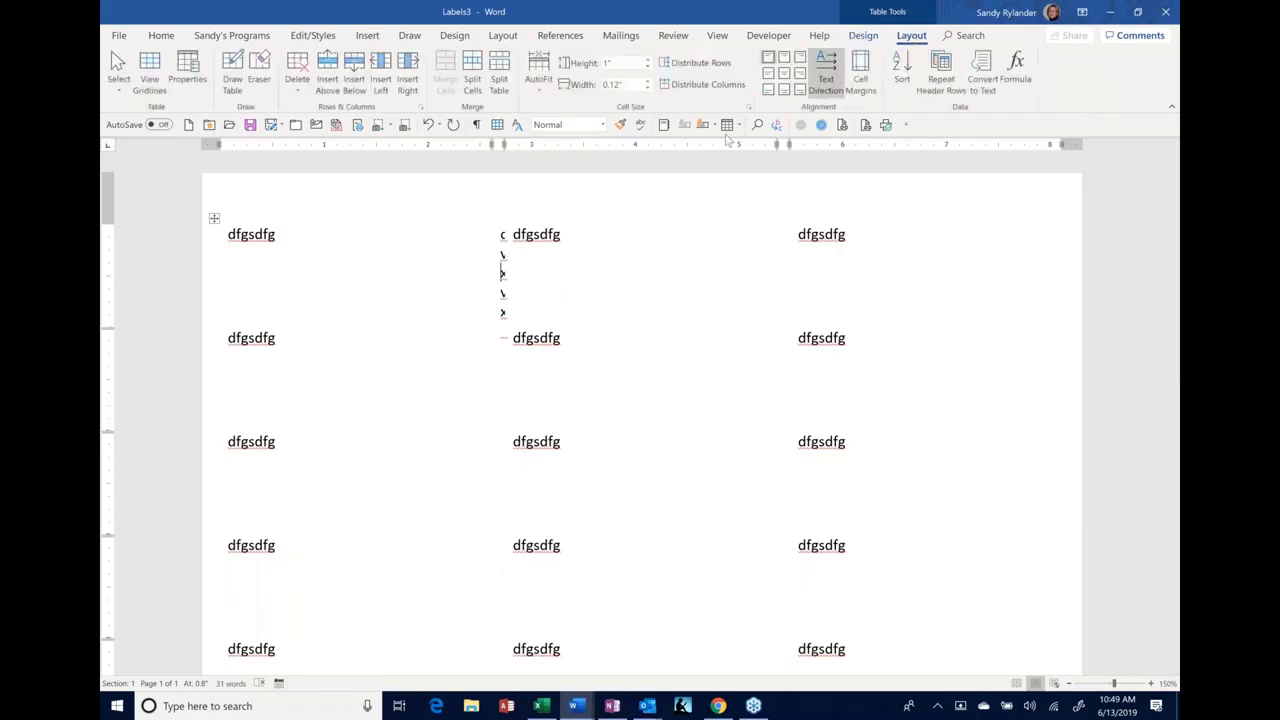
pyautogui.rightClick(147, 86)
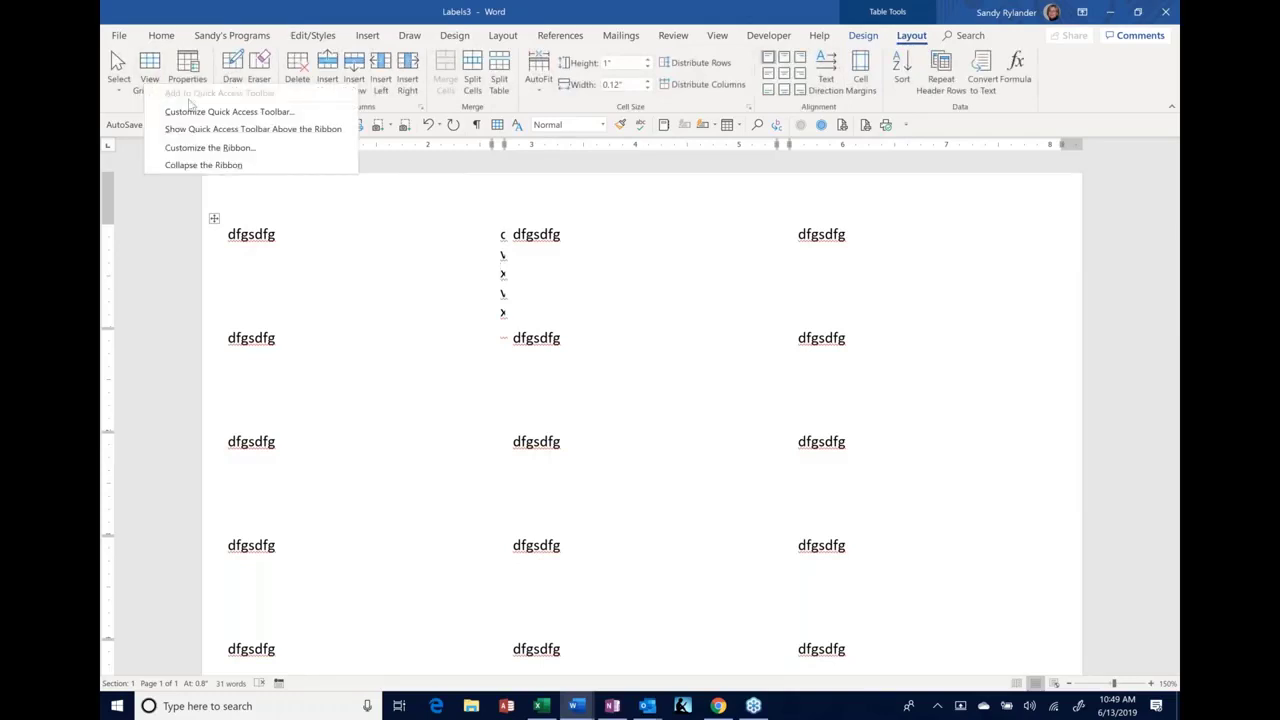
pyautogui.click(630, 246)
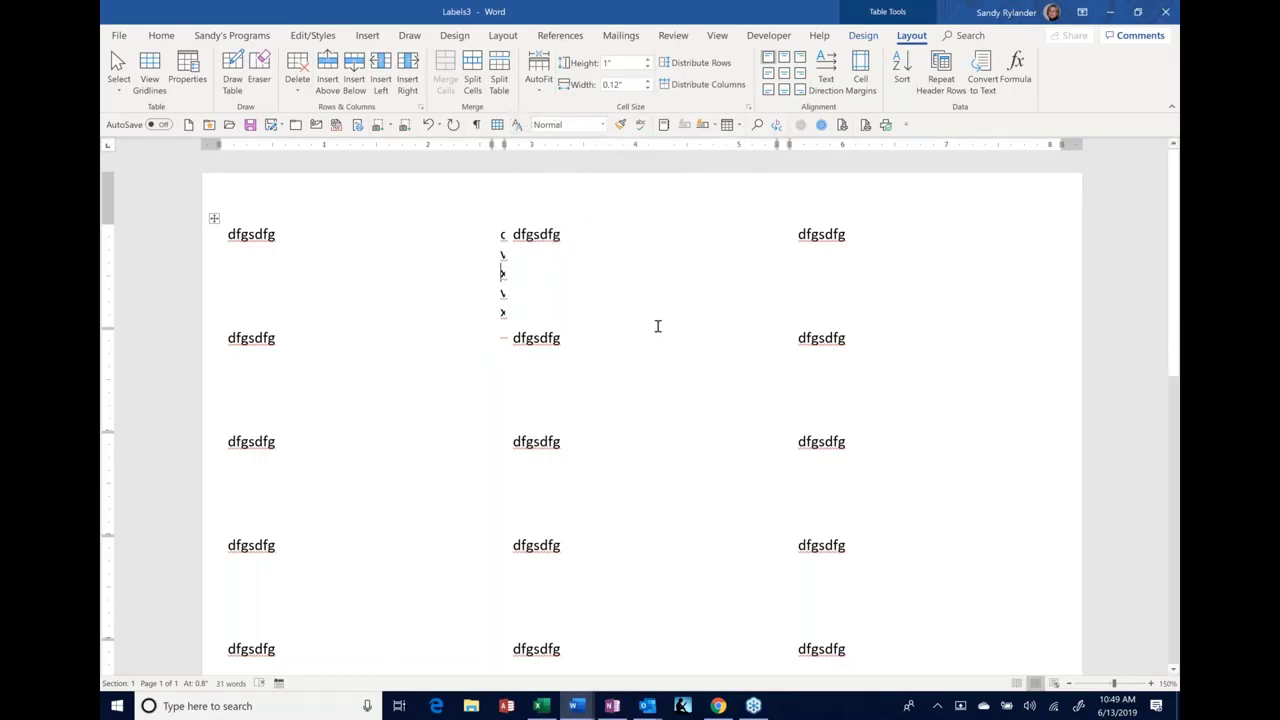
# Delete the entire label table from the document
pyautogui.hotkey('ctrl', 'a')
pyautogui.press('Delete')
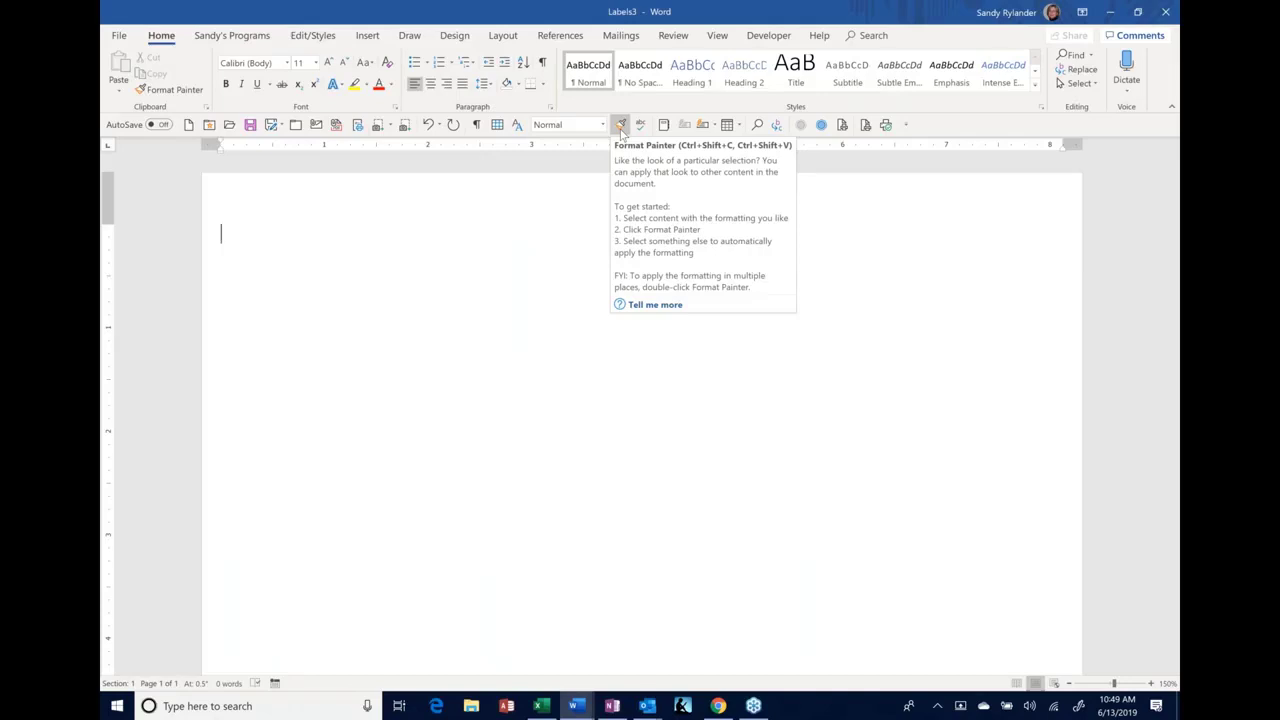
pyautogui.click(620, 125)
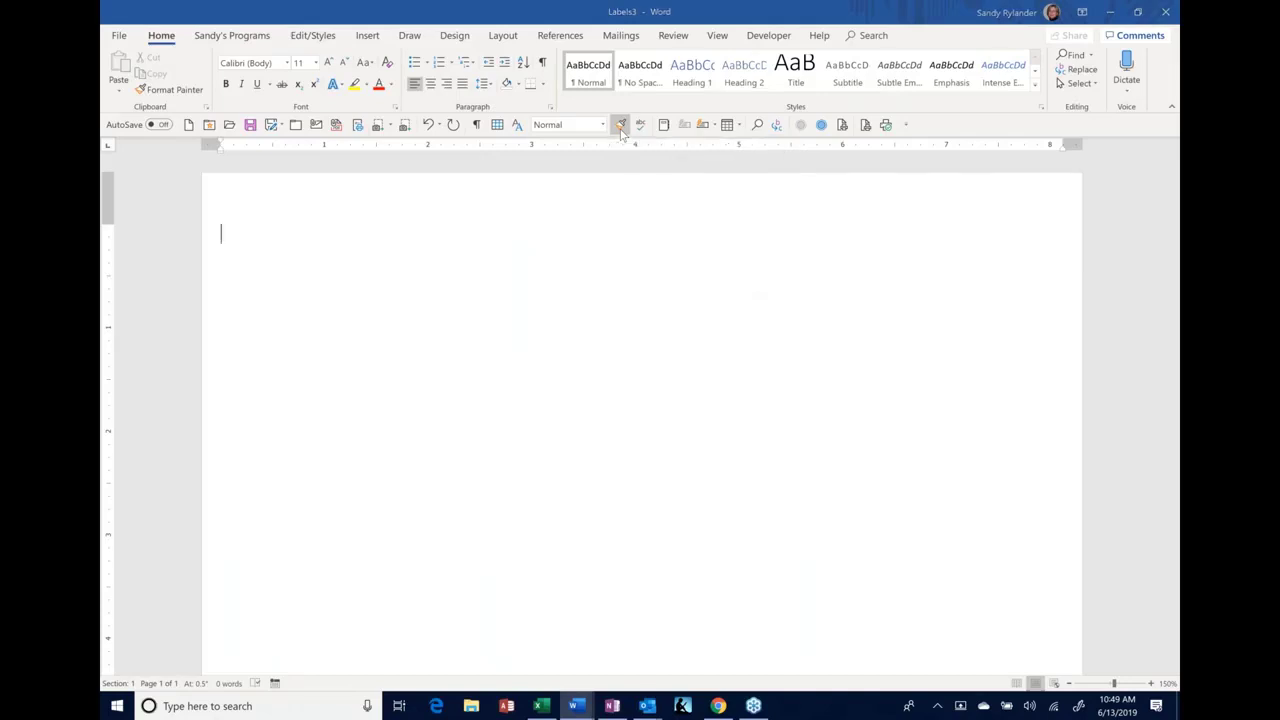
# Switch to the Word 365 Tips Training document and select the "Document Navigation Pane" heading
pyautogui.hotkey('alt', 'Tab')
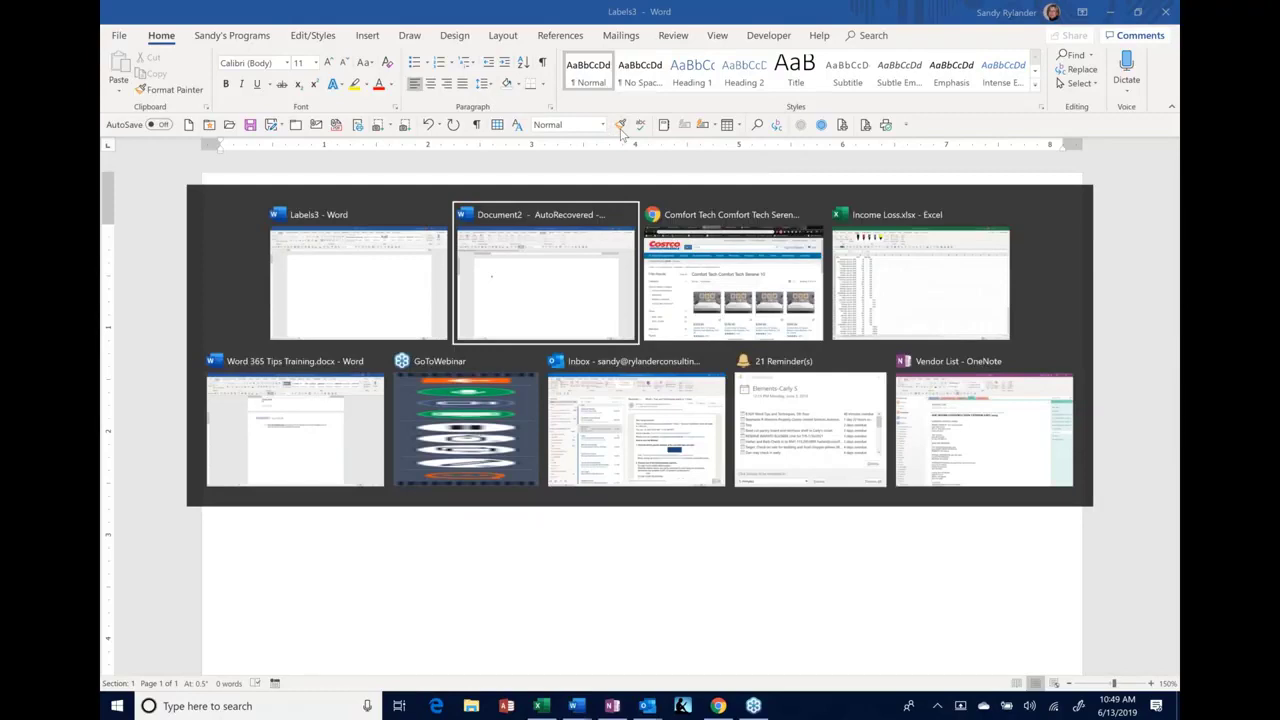
pyautogui.hotkey('alt', 'Tab')
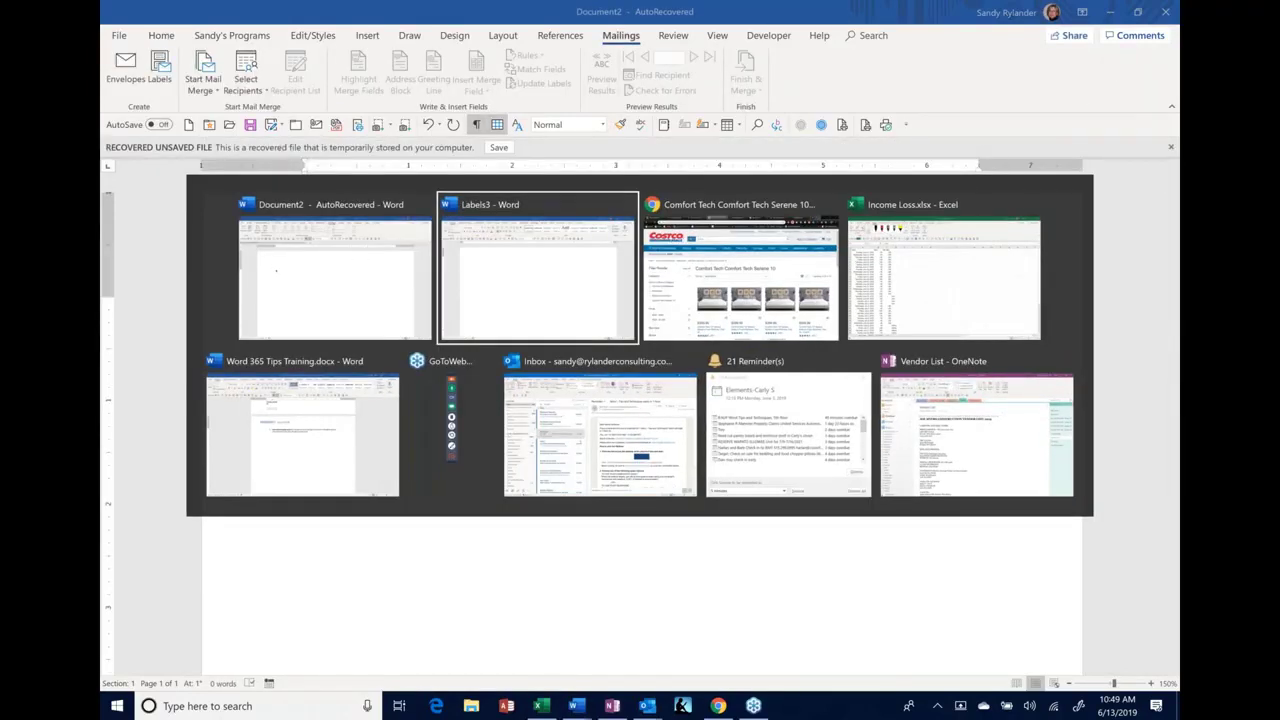
pyautogui.hotkey('alt', 'Tab')
pyautogui.hotkey('alt', 'Tab')
pyautogui.hotkey('alt', 'Tab')
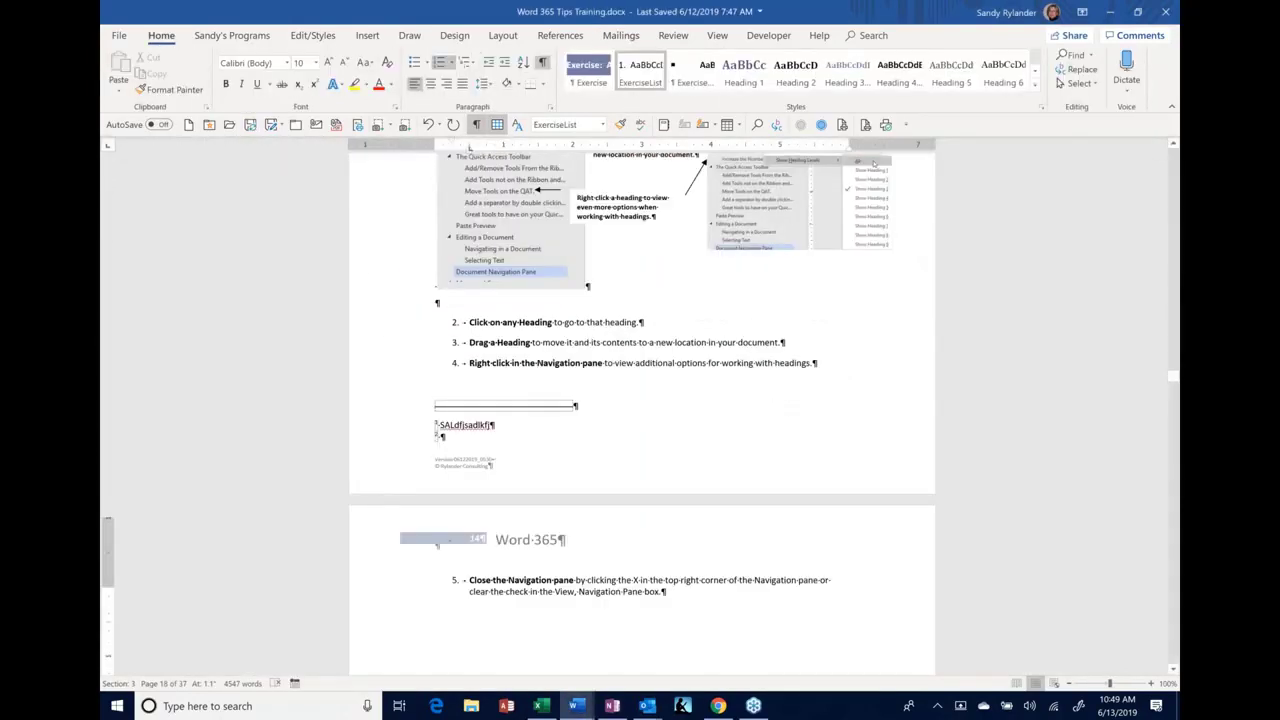
pyautogui.scroll(10, 392, 452)
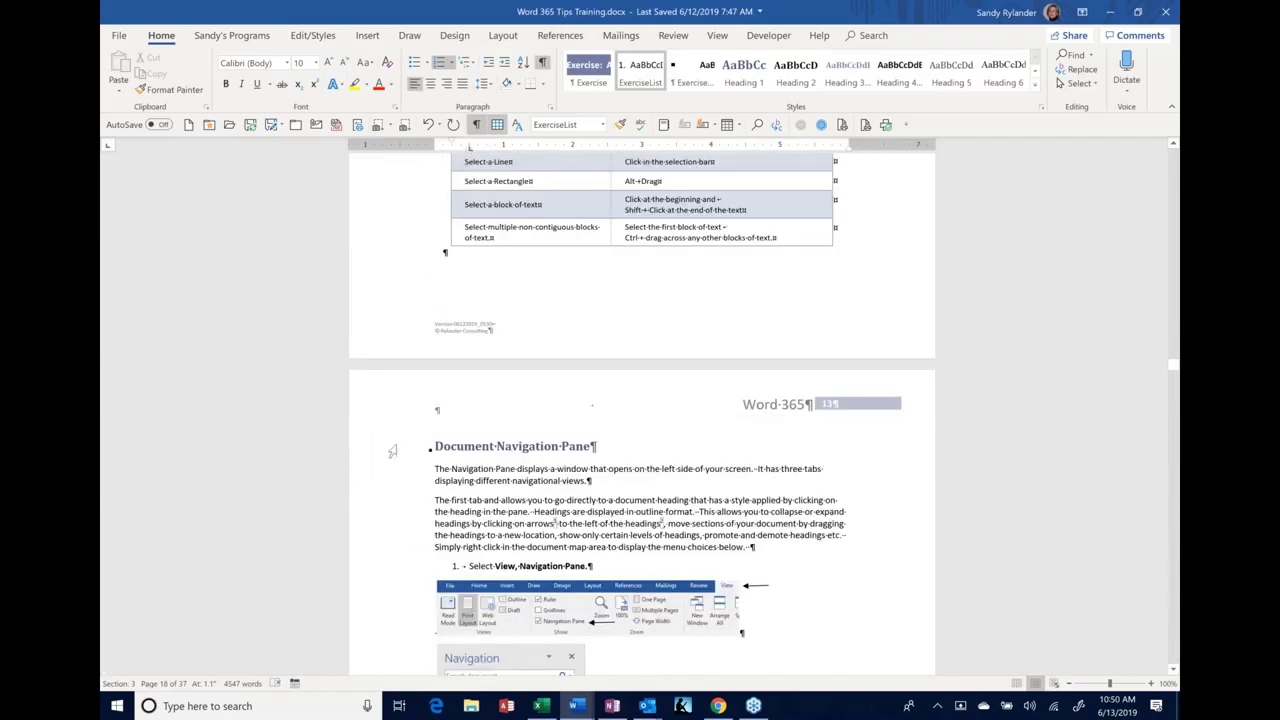
pyautogui.click(392, 452)
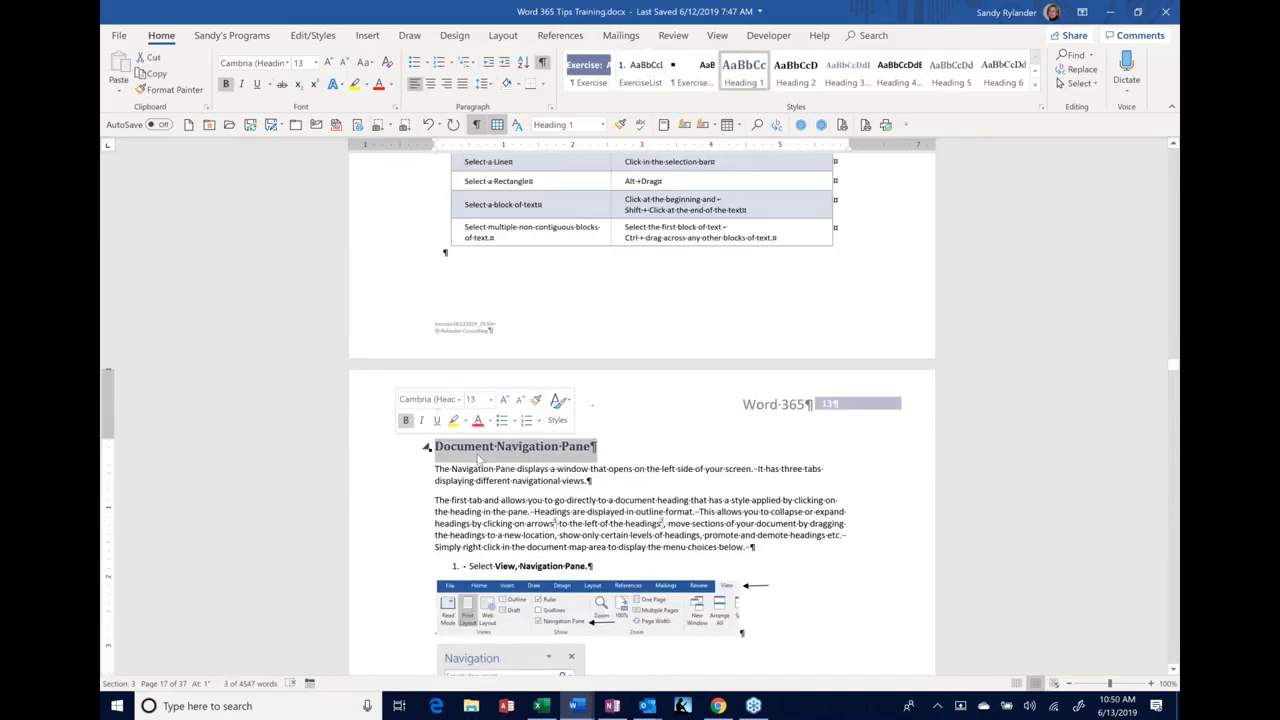
# Insert four blank paragraphs after item 5, "Close the Navigation pane", on page 14
pyautogui.scroll(-2, 480, 460)
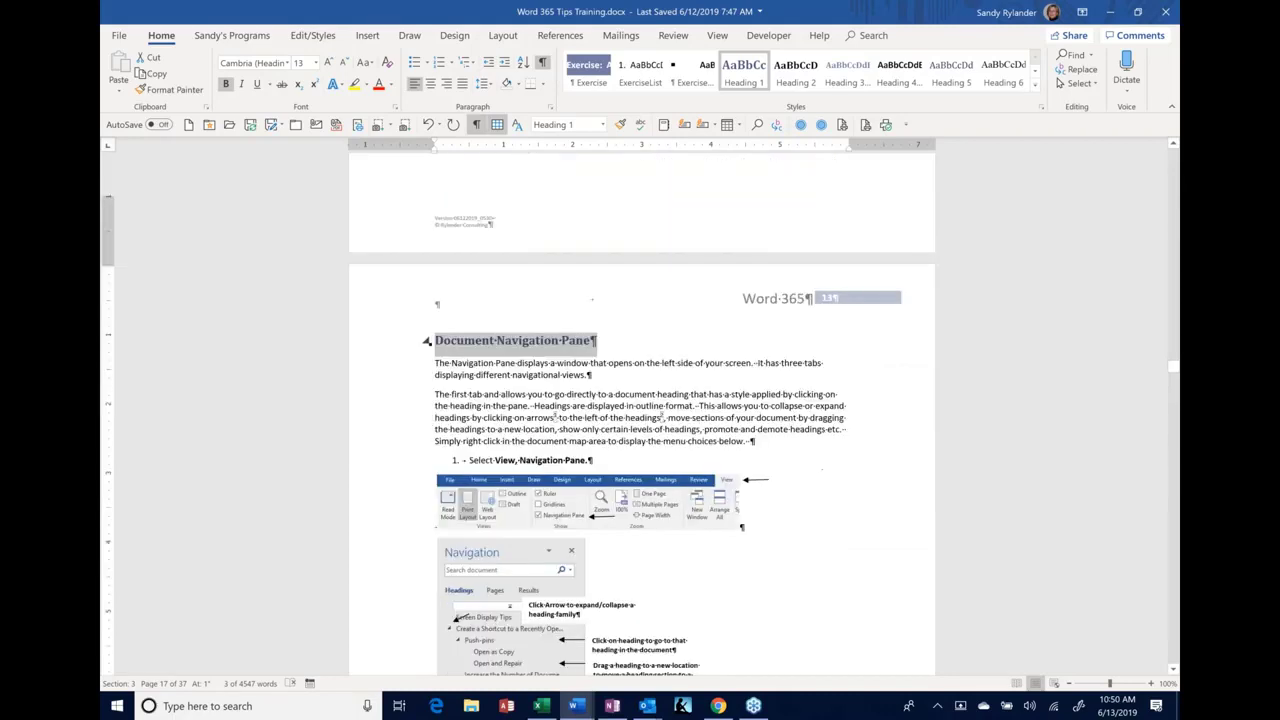
pyautogui.scroll(-2, 640, 410)
pyautogui.scroll(-19, 743, 341)
pyautogui.click(743, 345)
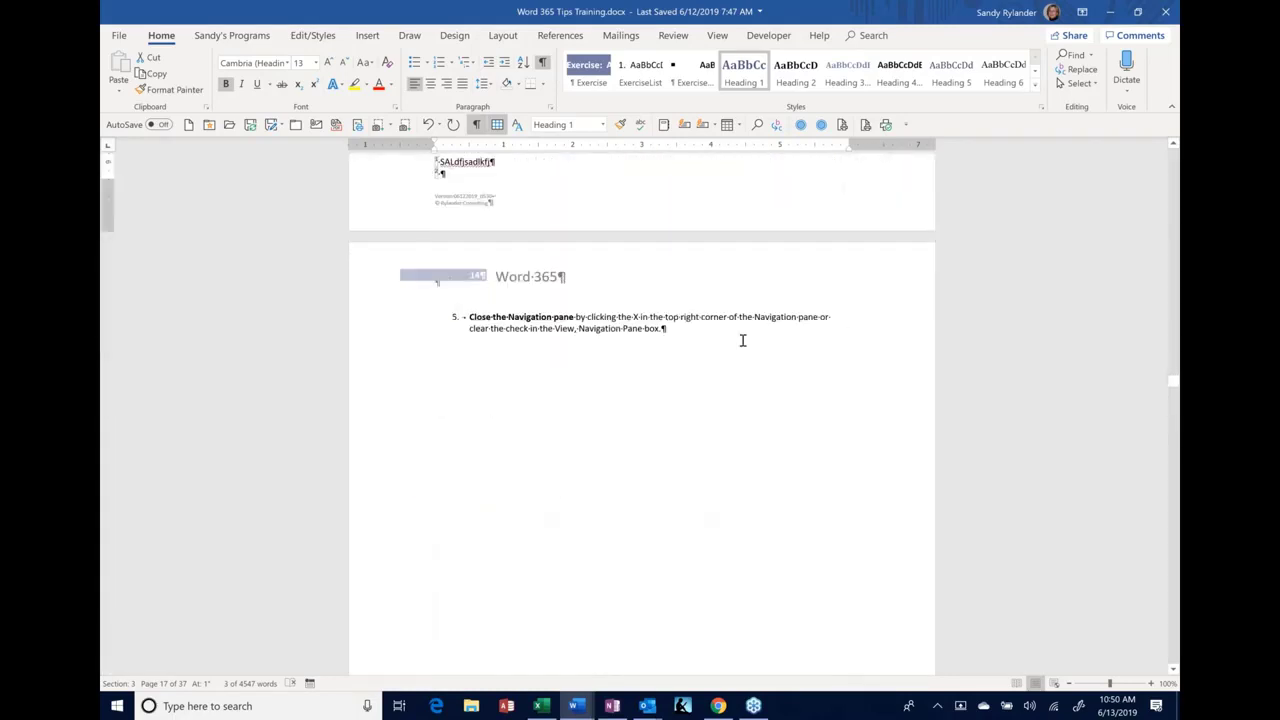
pyautogui.press('Return')
pyautogui.press('Return')
pyautogui.press('Return')
pyautogui.press('Return')
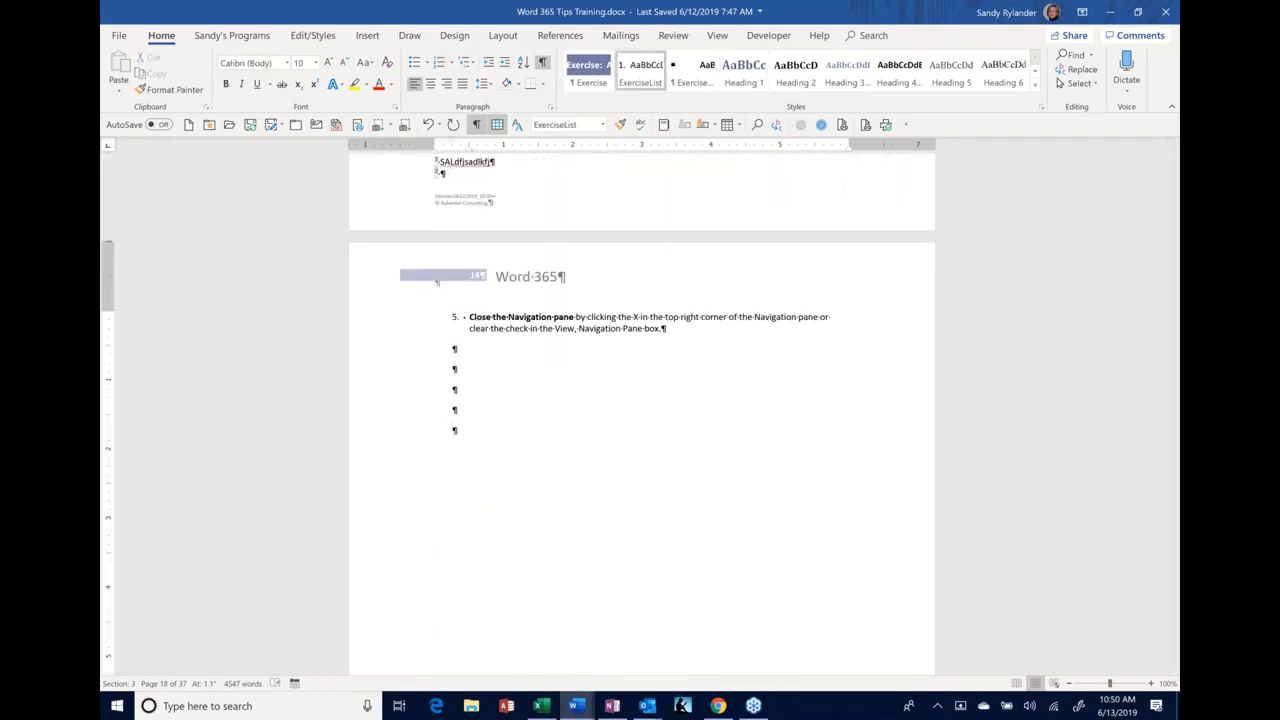
# Add sample lines "asdjflkasdjflksdjflksadjf", "klsdfajlkasdjflkasdjflaskdjfasd", "s", "a" and "sadlk;fjlaskdjfalks;djflaksdjf", with blank paragraphs in between
pyautogui.write('asdjflkasdjflksdjflksadjf')
pyautogui.press('Return')
pyautogui.press('Return')
pyautogui.press('Return')
pyautogui.write('klsdfajlkasdjflkasdjflaskdjfasd')
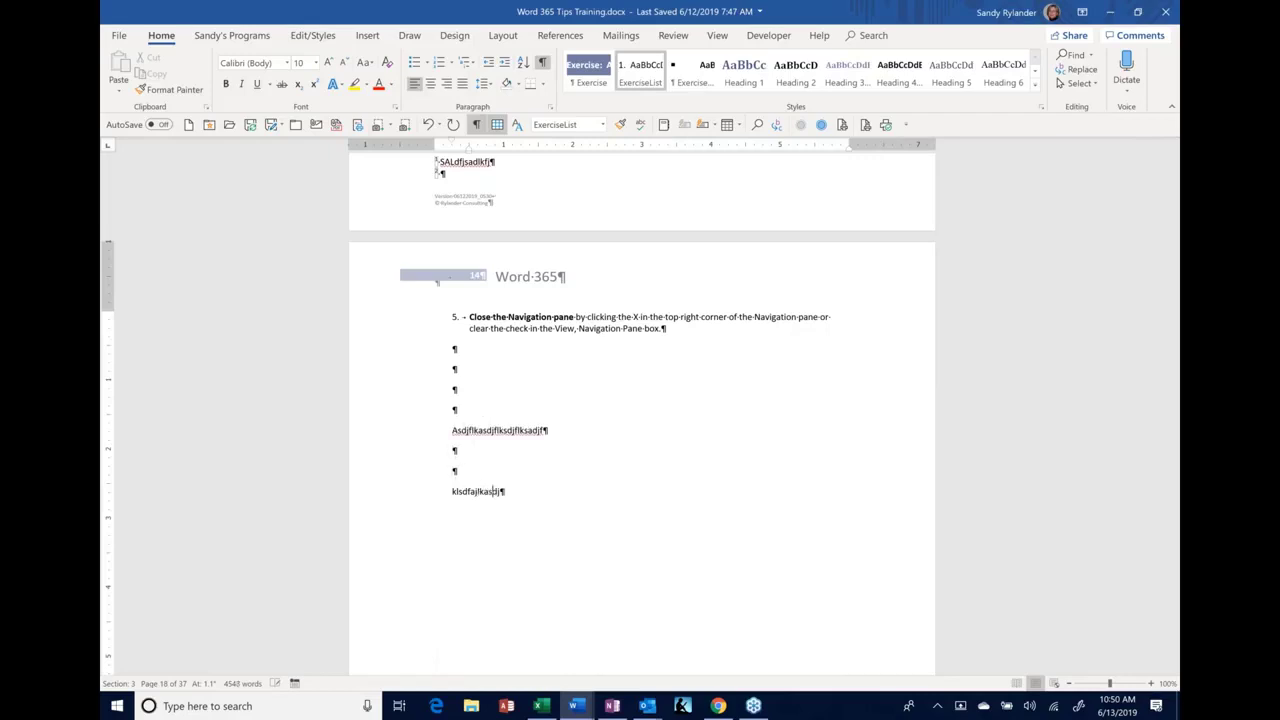
pyautogui.press('Return')
pyautogui.write('s')
pyautogui.press('Return')
pyautogui.write('a')
pyautogui.press('Return')
pyautogui.press('Return')
pyautogui.write('sadlk;fjlaskdjfalks;djflaksdj')
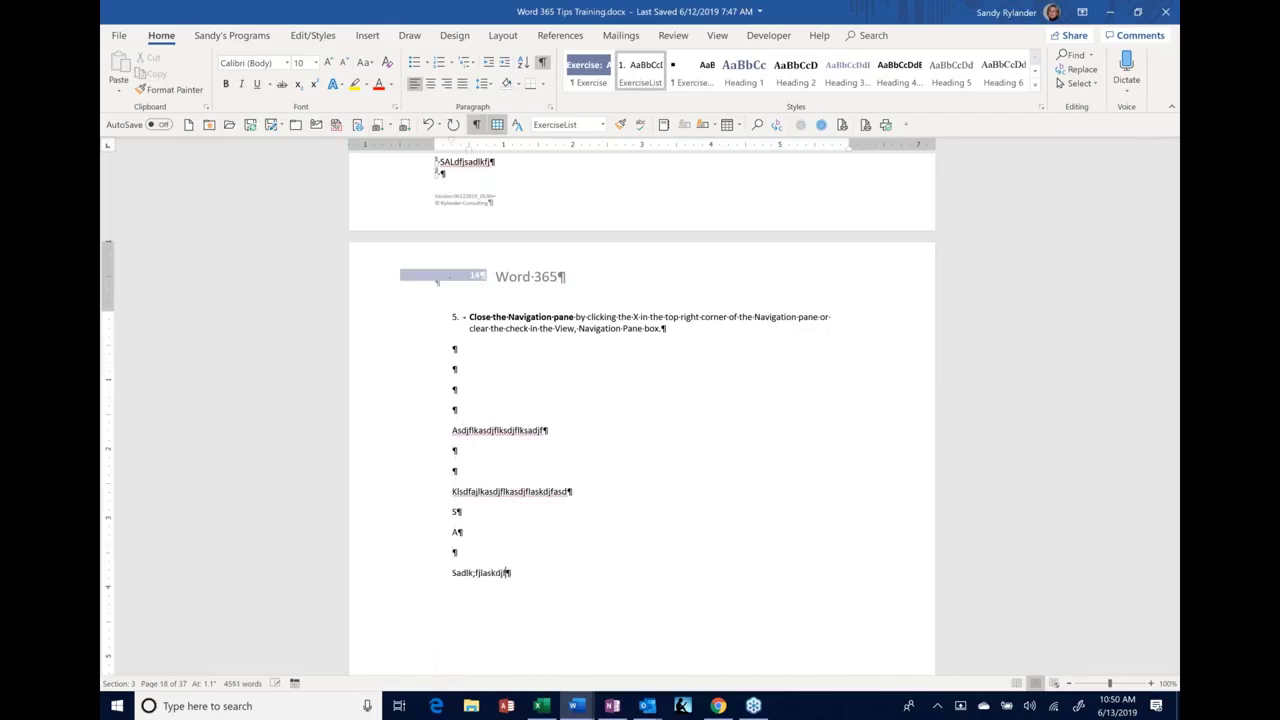
# Clear the single letters S and A from the two short sample lines, leaving blank paragraphs
pyautogui.click(448, 516)
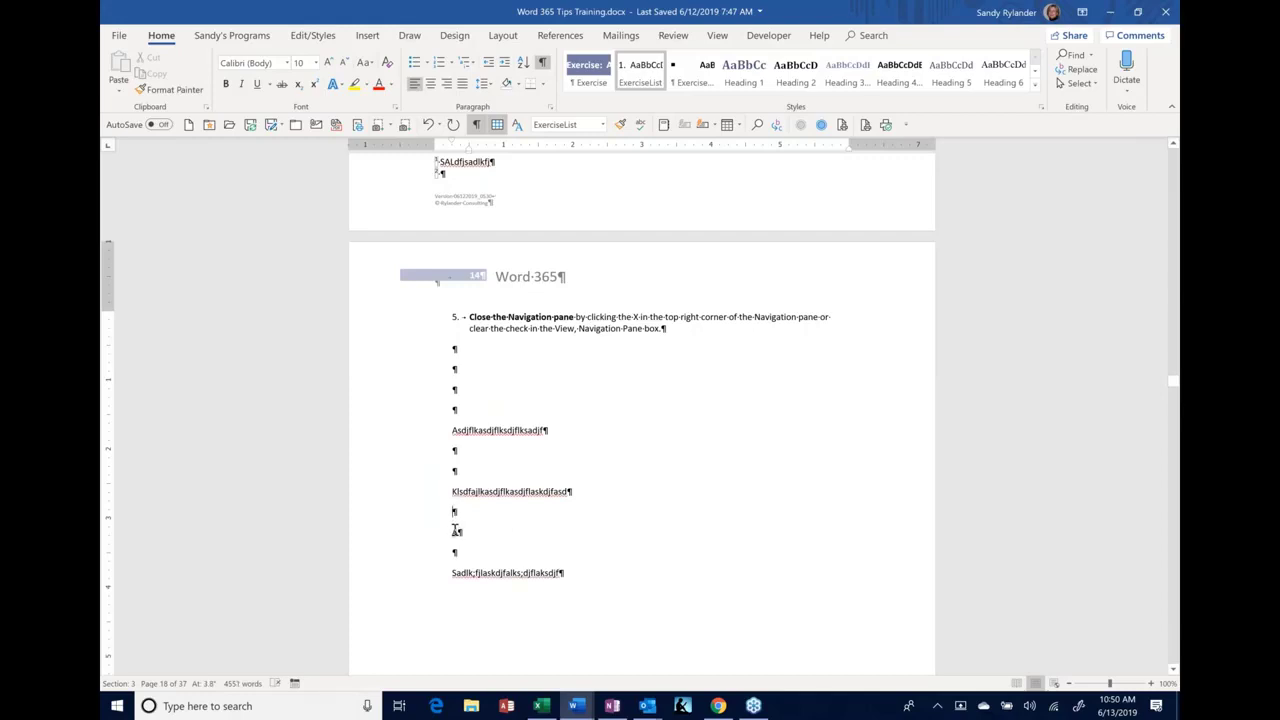
pyautogui.moveTo(450, 531); pyautogui.dragTo(478, 532)
pyautogui.press('BackSpace')
pyautogui.scroll(4, 544, 516)
pyautogui.scroll(2, 641, 410)
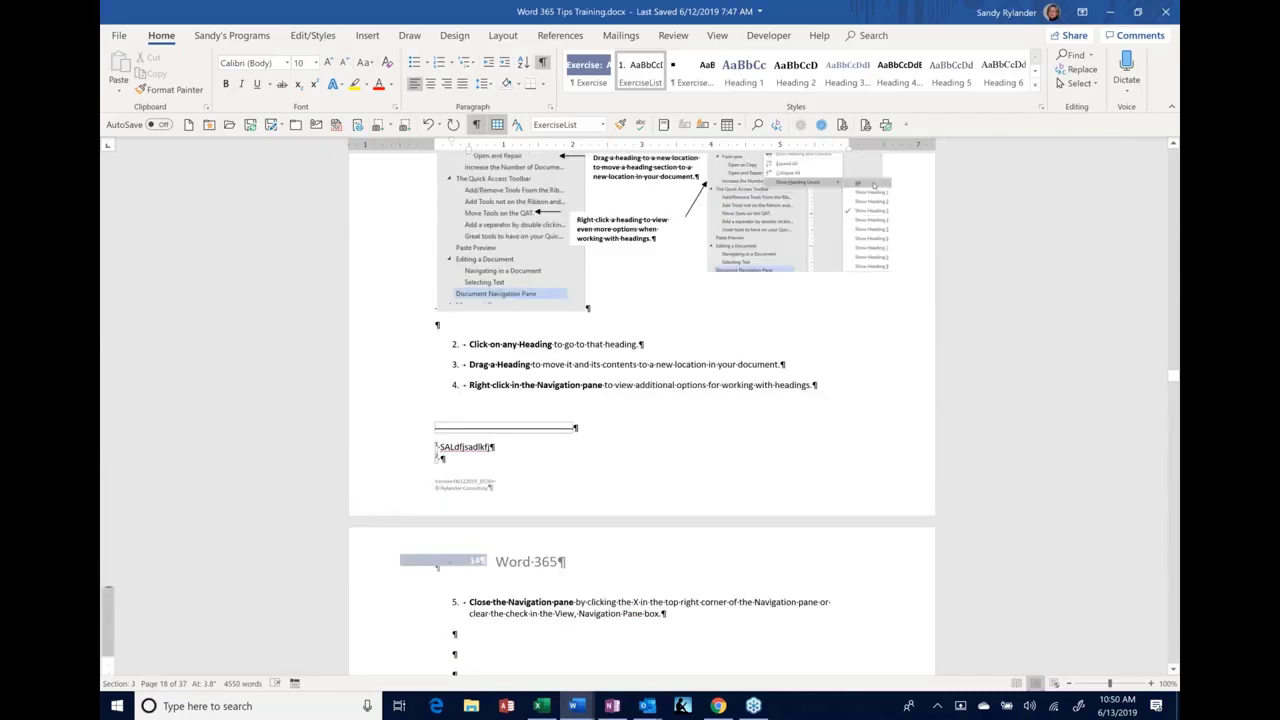
# Copy the "Document Navigation Pane" heading's formatting onto the "Asdjflkasdjflksdjflksadjf" line with Format Painter
pyautogui.scroll(8, 641, 410)
pyautogui.scroll(2, 390, 284)
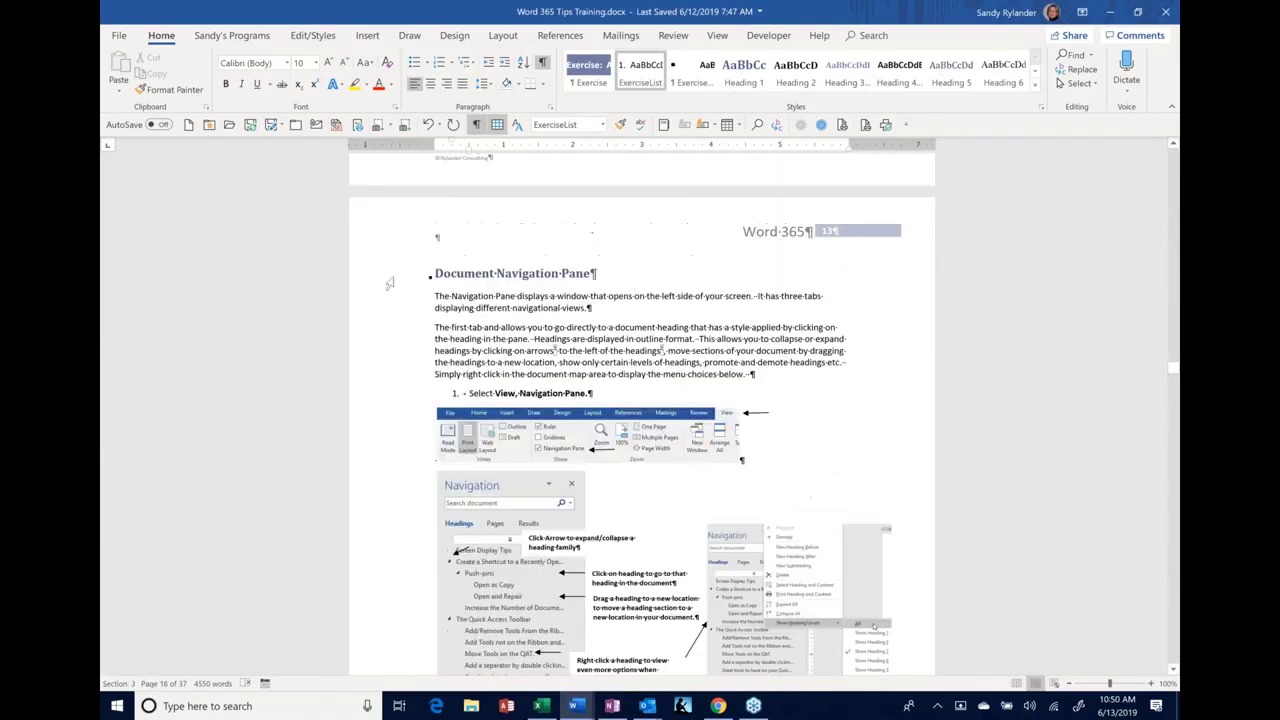
pyautogui.click(390, 282)
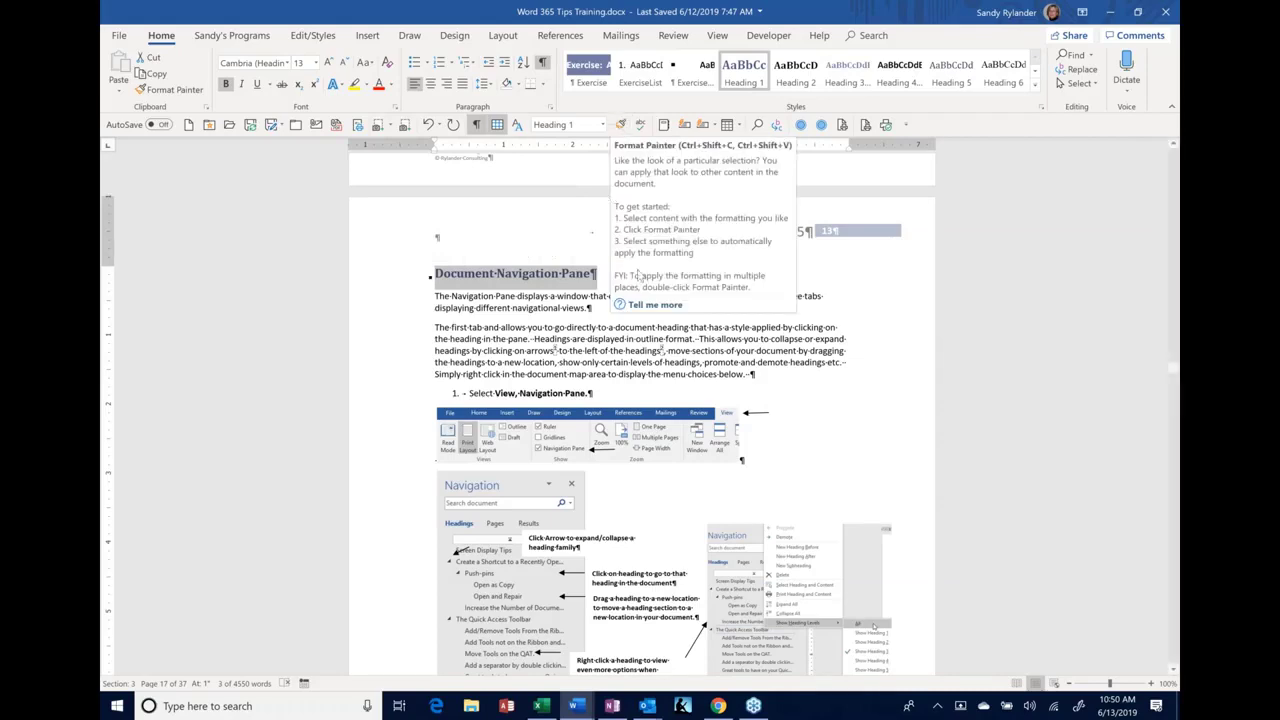
pyautogui.click(644, 283)
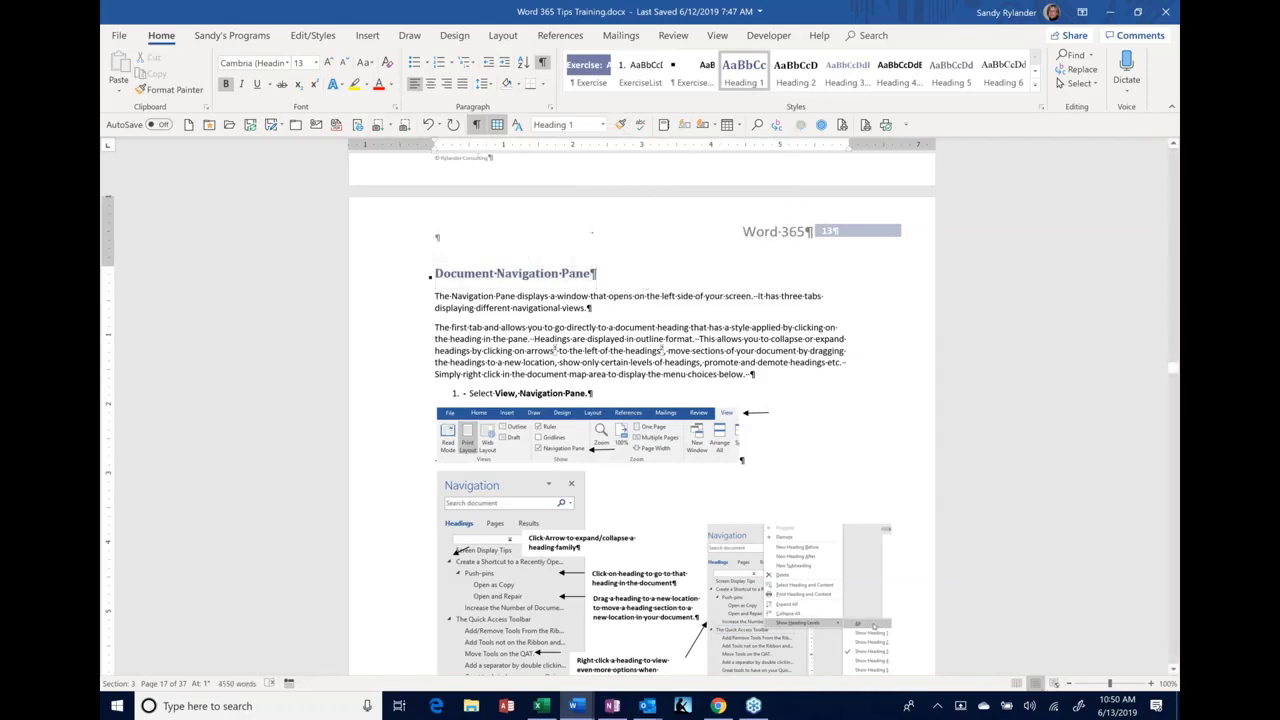
pyautogui.click(400, 278)
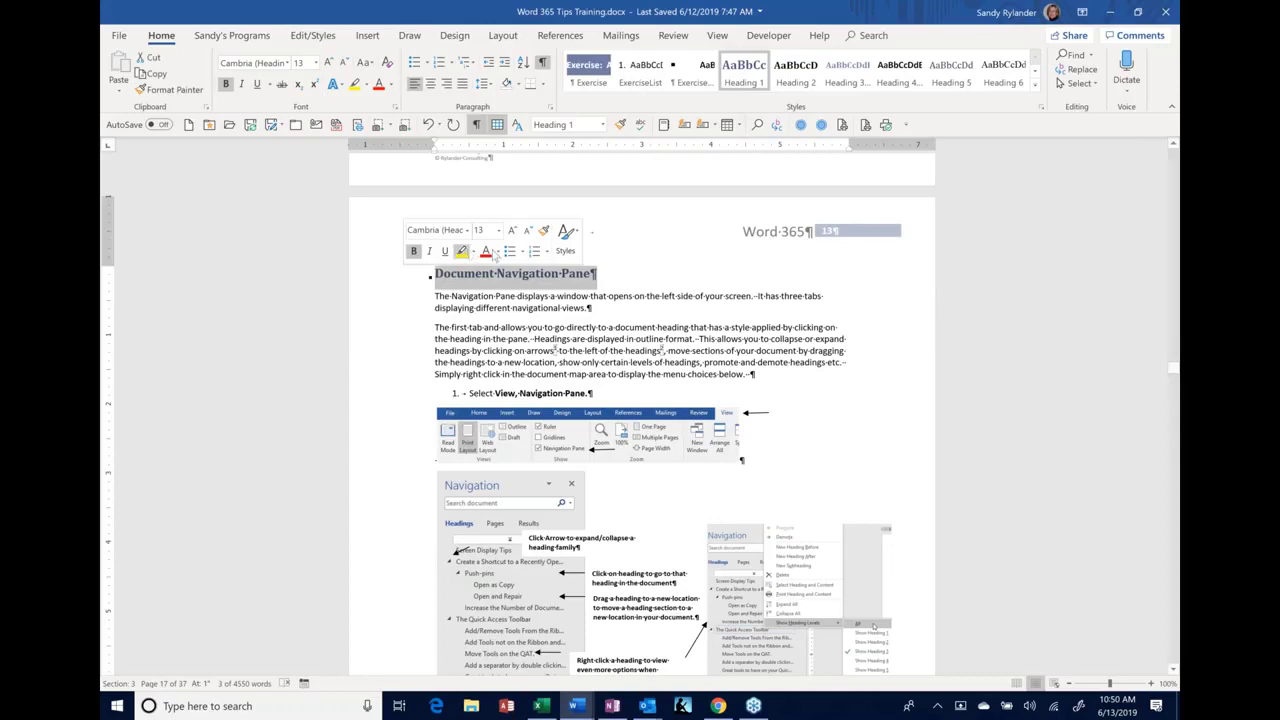
pyautogui.click(544, 232)
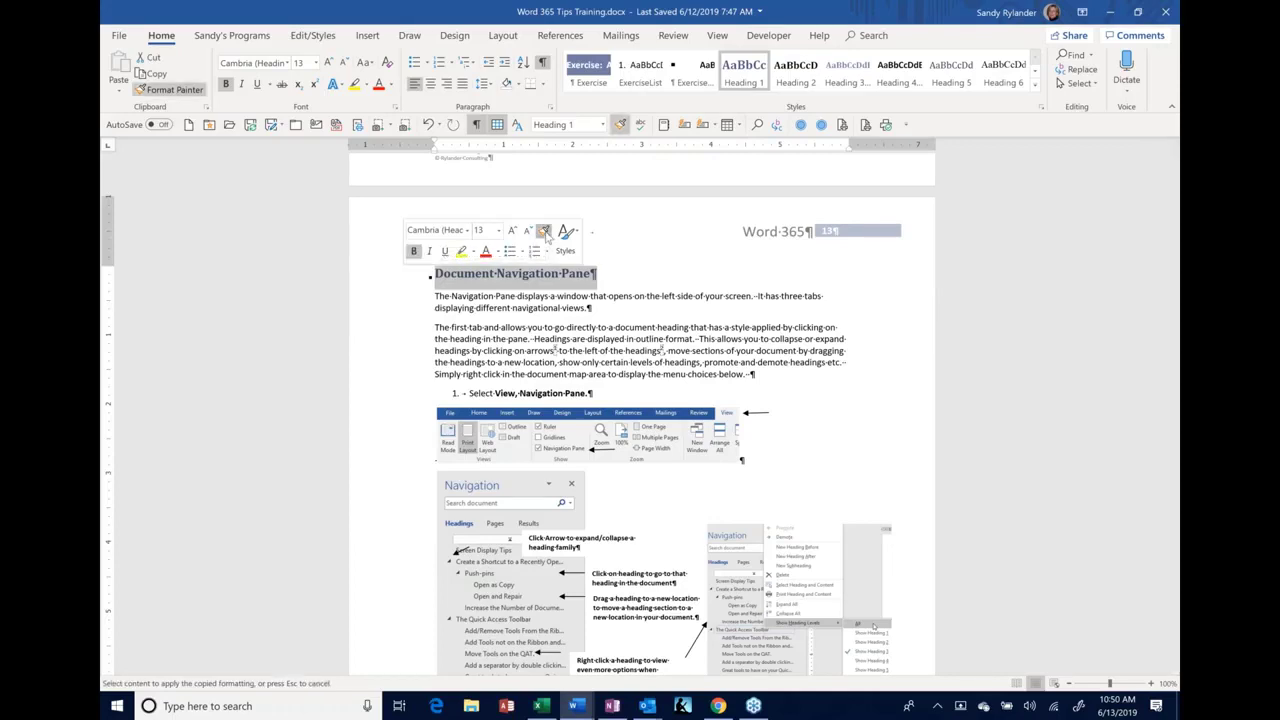
pyautogui.scroll(-15, 415, 370)
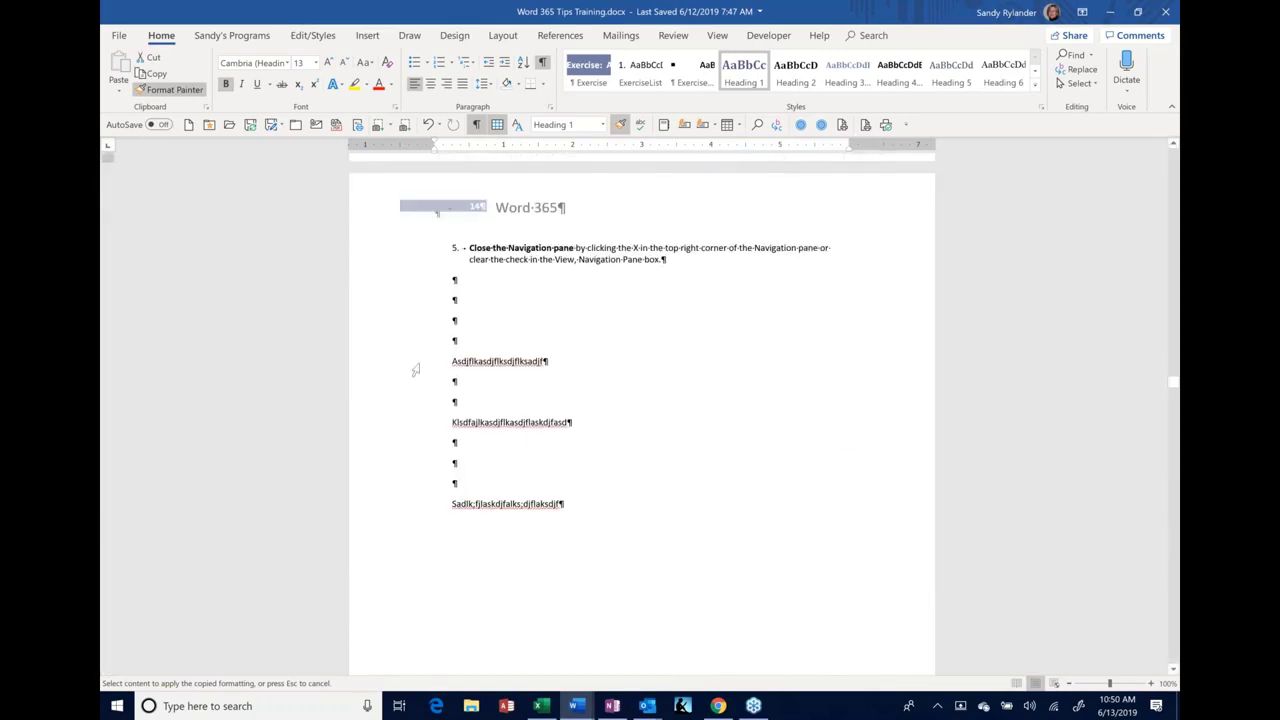
pyautogui.click(415, 370)
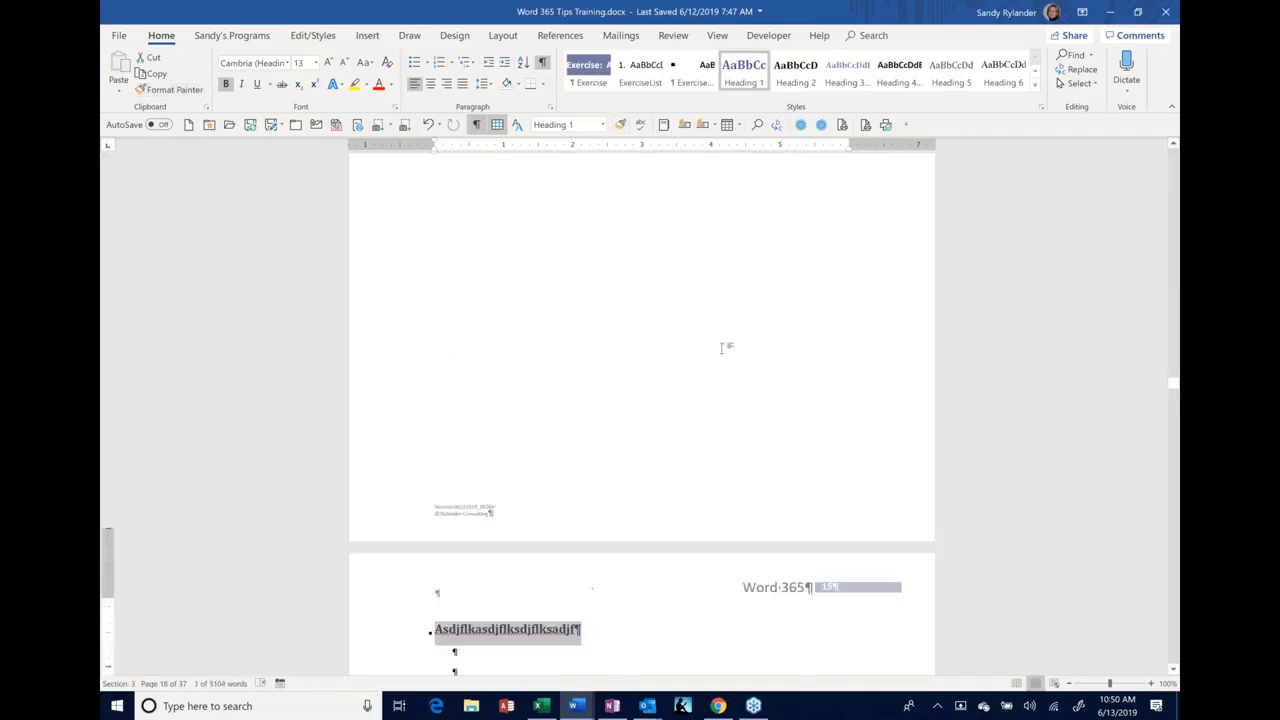
# Apply the "Asdjflkasdjflksdjflksadjf" heading's formatting to the two text lines below it using Format Painter in repeat mode
pyautogui.scroll(-5, 720, 347)
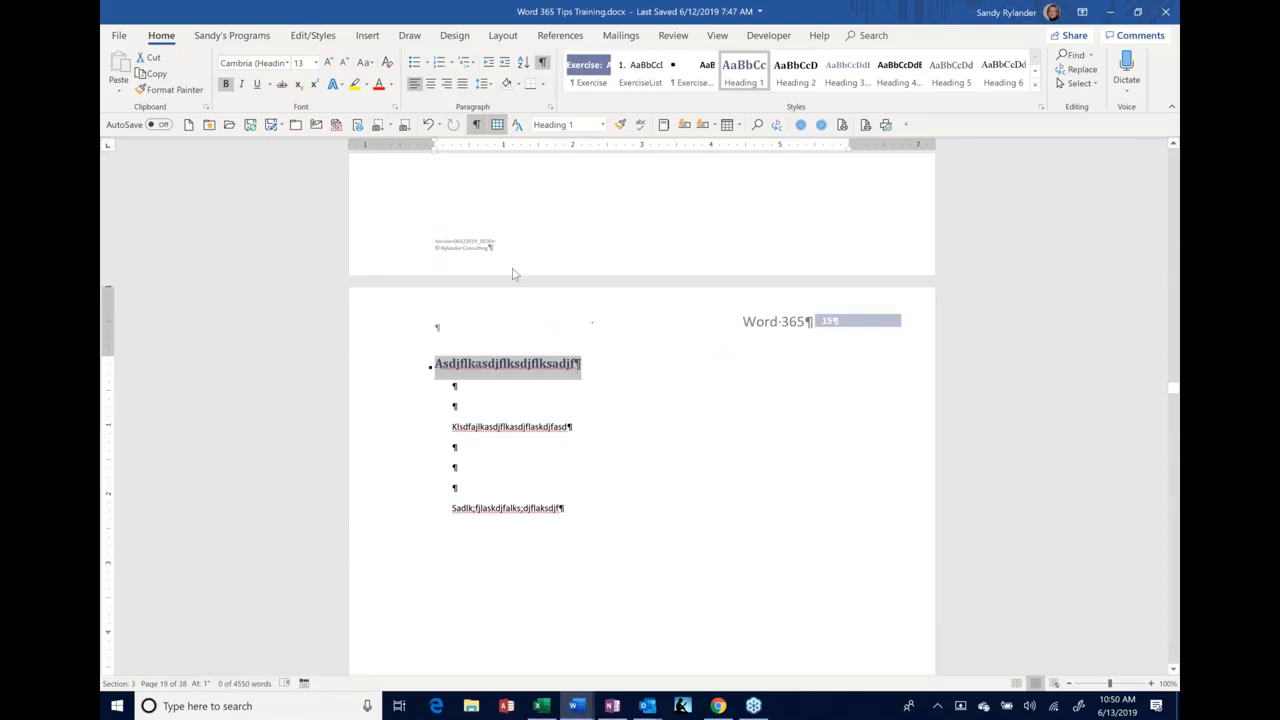
pyautogui.click(620, 126)
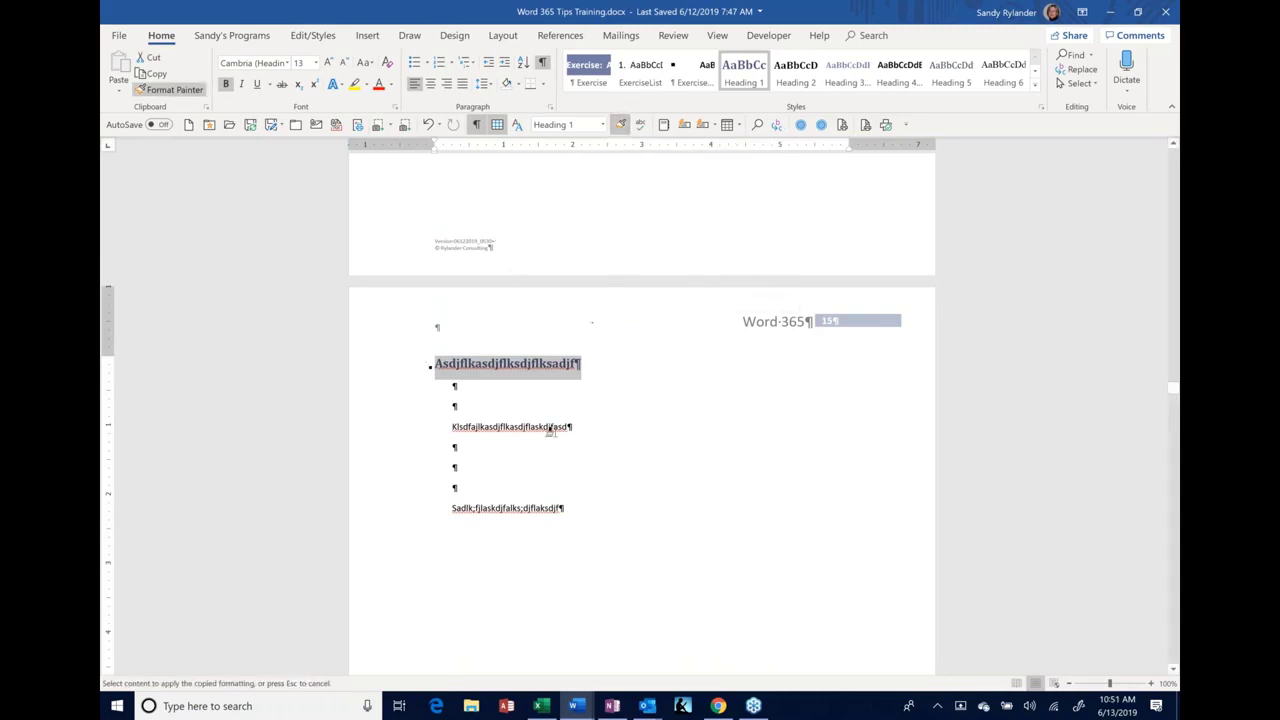
pyautogui.moveTo(425, 439)
pyautogui.mouseDown()
pyautogui.moveTo(425, 519)
pyautogui.moveTo(431, 500)
pyautogui.moveTo(414, 571)
pyautogui.moveTo(421, 550)
pyautogui.mouseUp()
pyautogui.scroll(-1, 432, 500)
pyautogui.scroll(-5, 423, 542)
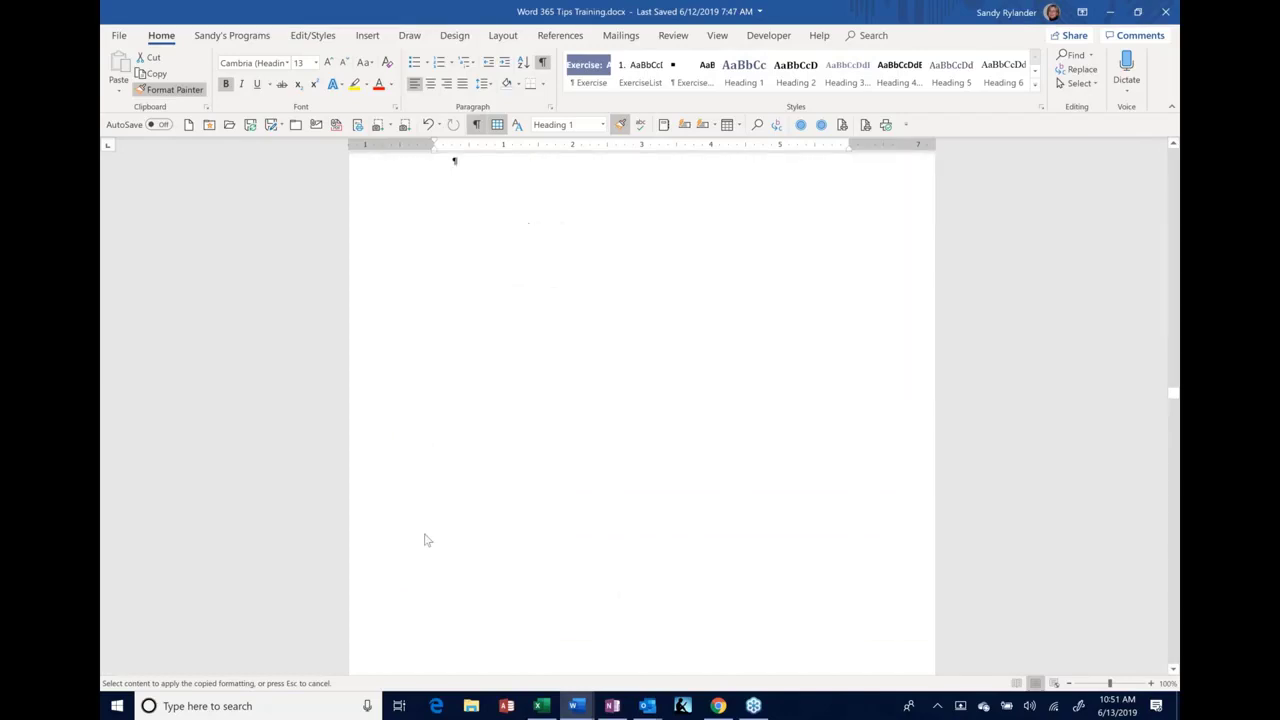
pyautogui.scroll(-5, 424, 540)
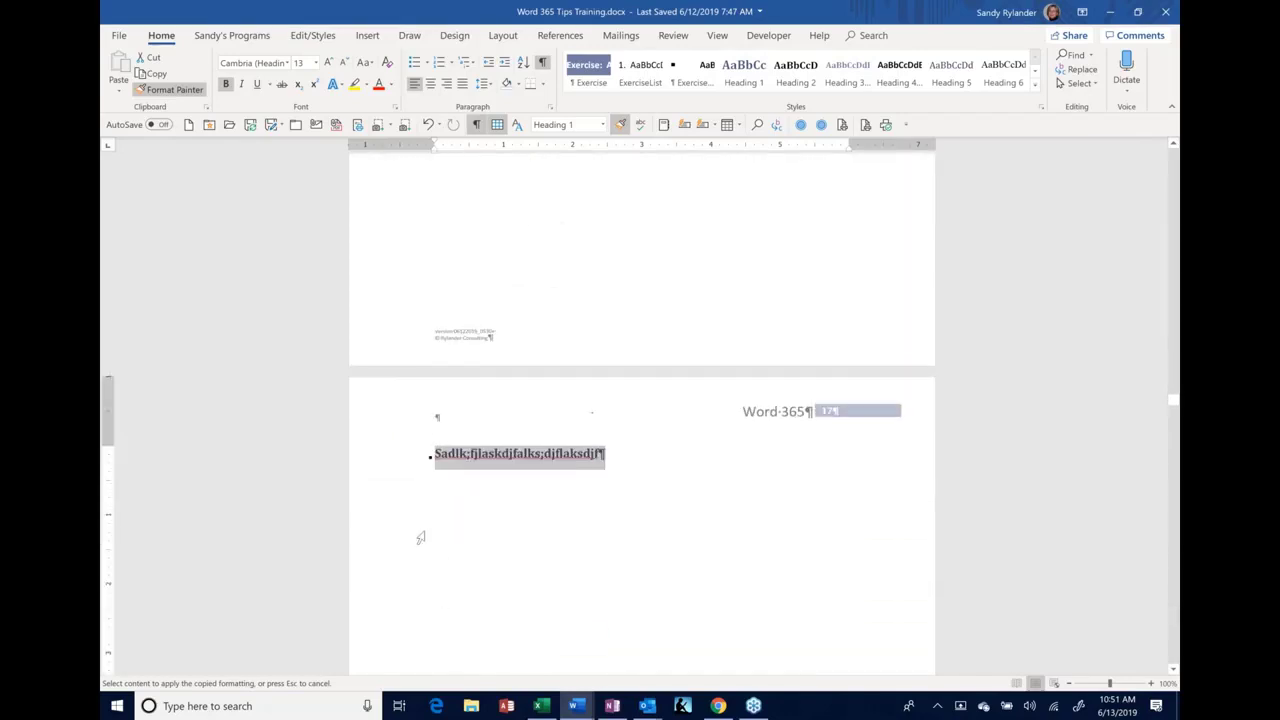
pyautogui.scroll(3, 420, 537)
pyautogui.scroll(-5, 424, 534)
pyautogui.scroll(6, 424, 534)
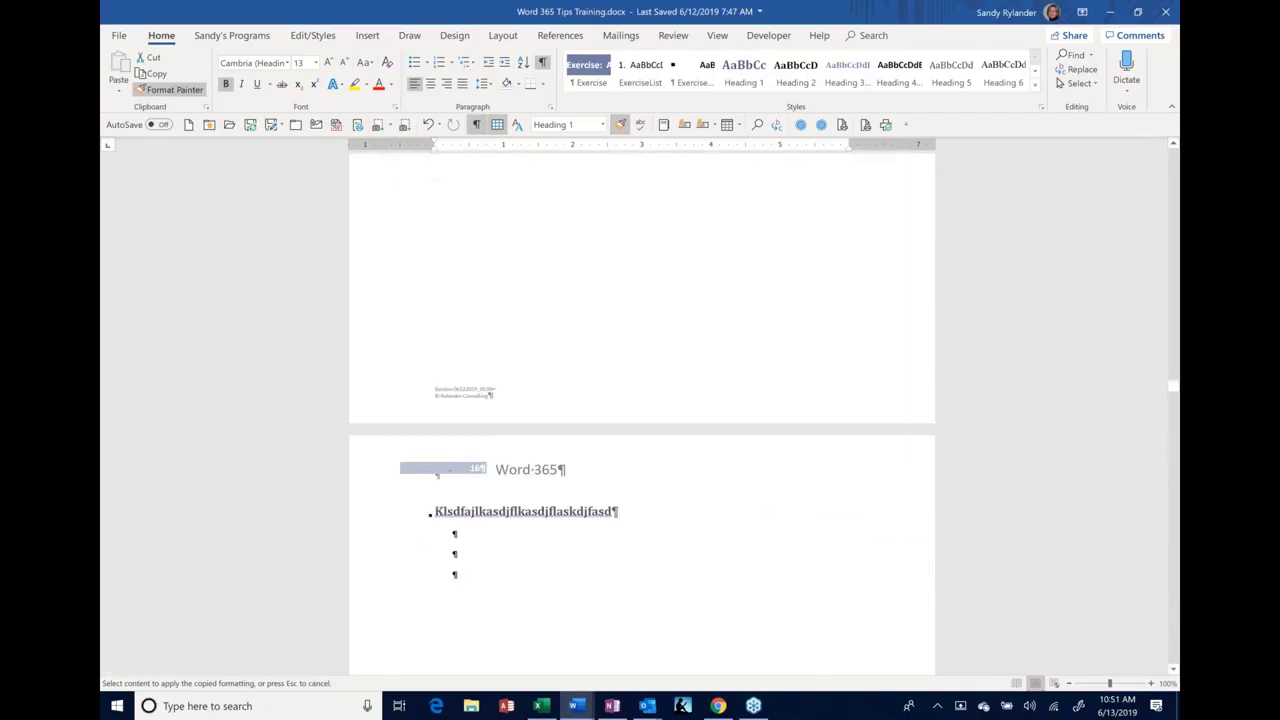
pyautogui.scroll(-5, 424, 534)
pyautogui.scroll(2, 417, 526)
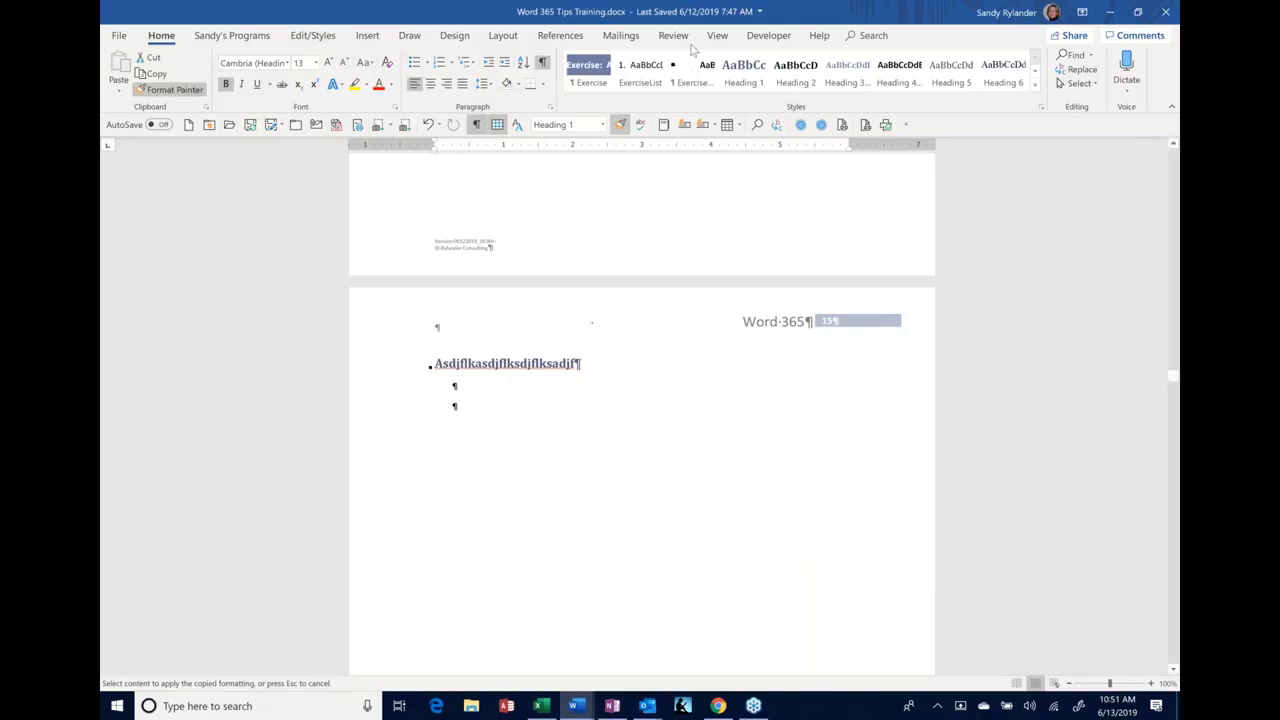
pyautogui.press('Escape')
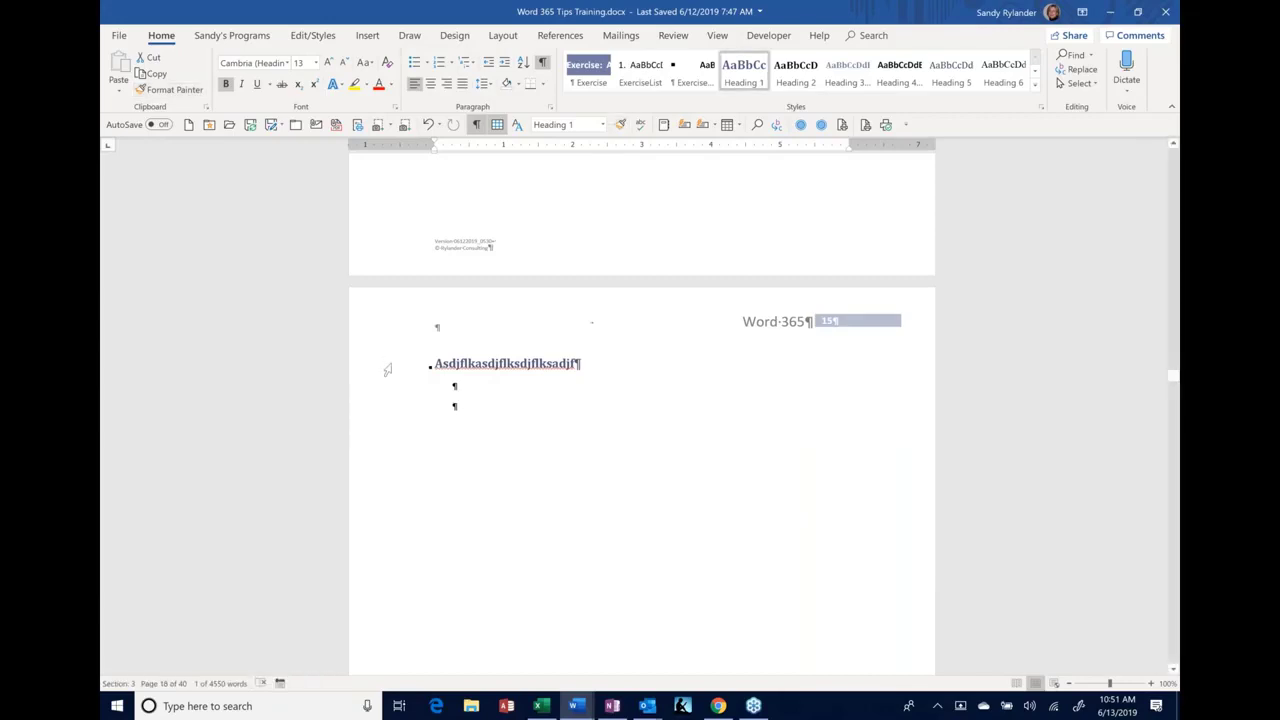
# Center the "Asdjflkasdjflksdjflksadjf" heading and enter "adfasdfasdfsadfasdf" in the second blank paragraph below it
pyautogui.click(456, 372)
pyautogui.click(430, 83)
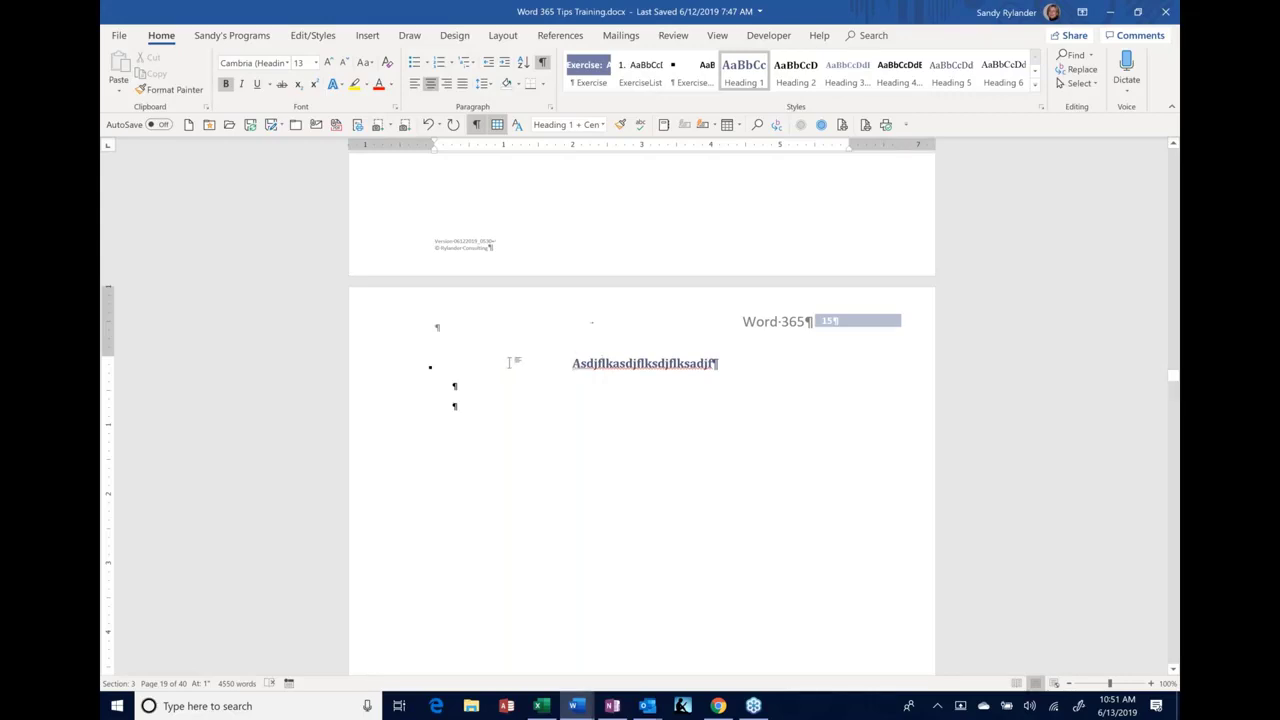
pyautogui.click(457, 405)
pyautogui.write('adfasdfasdfsadfasdf')
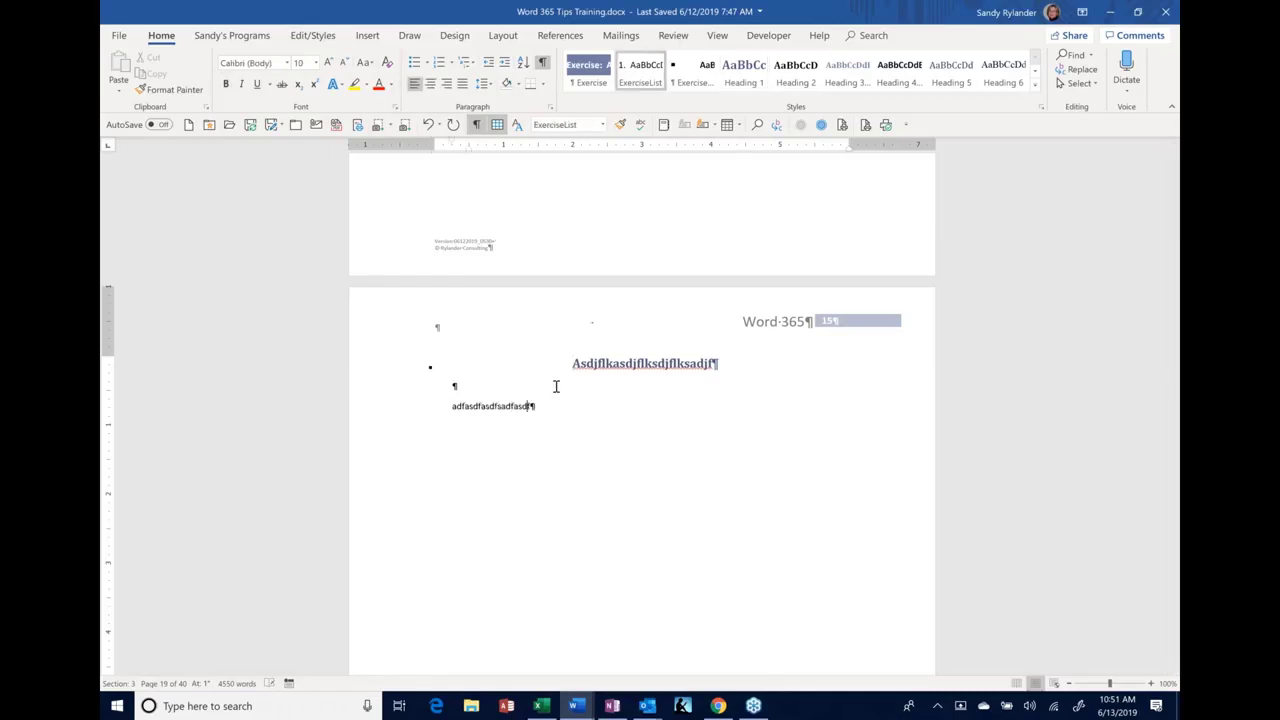
# Copy only the character formatting from part of the centered heading, without its paragraph mark, onto the "adfasdfasdfsadfasdf" line
pyautogui.click(706, 363)
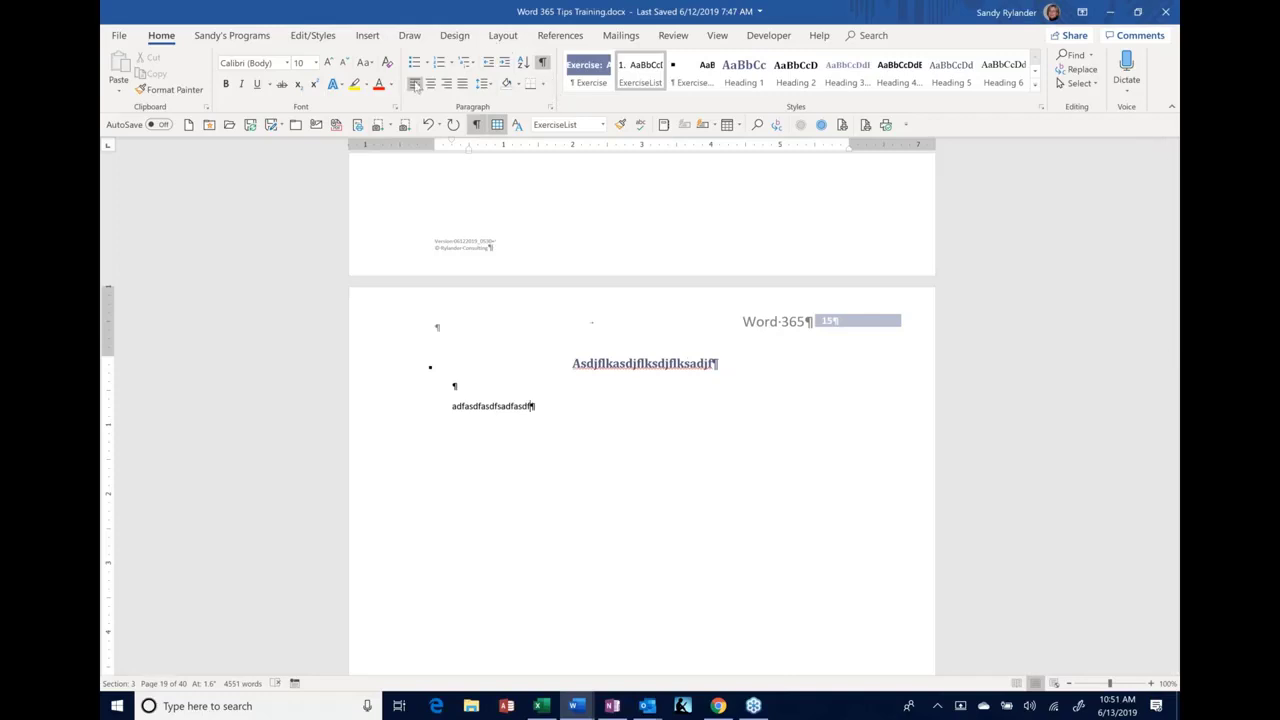
pyautogui.click(728, 364)
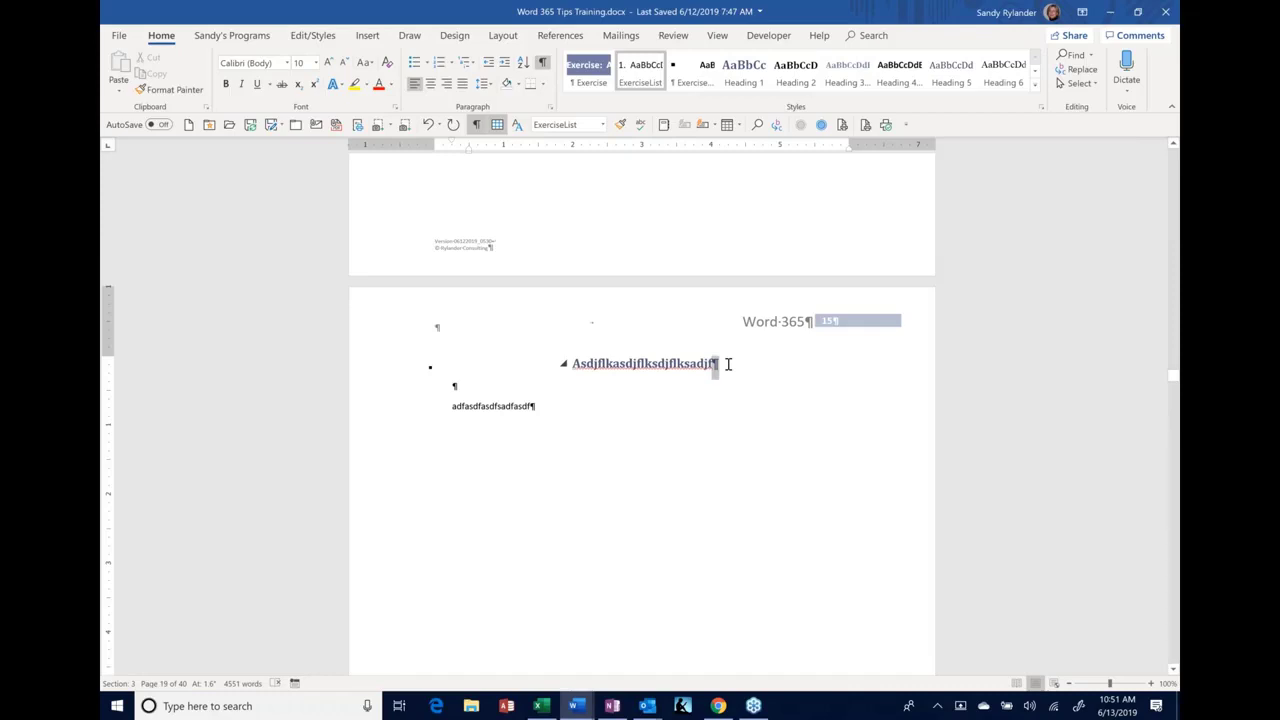
pyautogui.moveTo(728, 364); pyautogui.dragTo(657, 364)
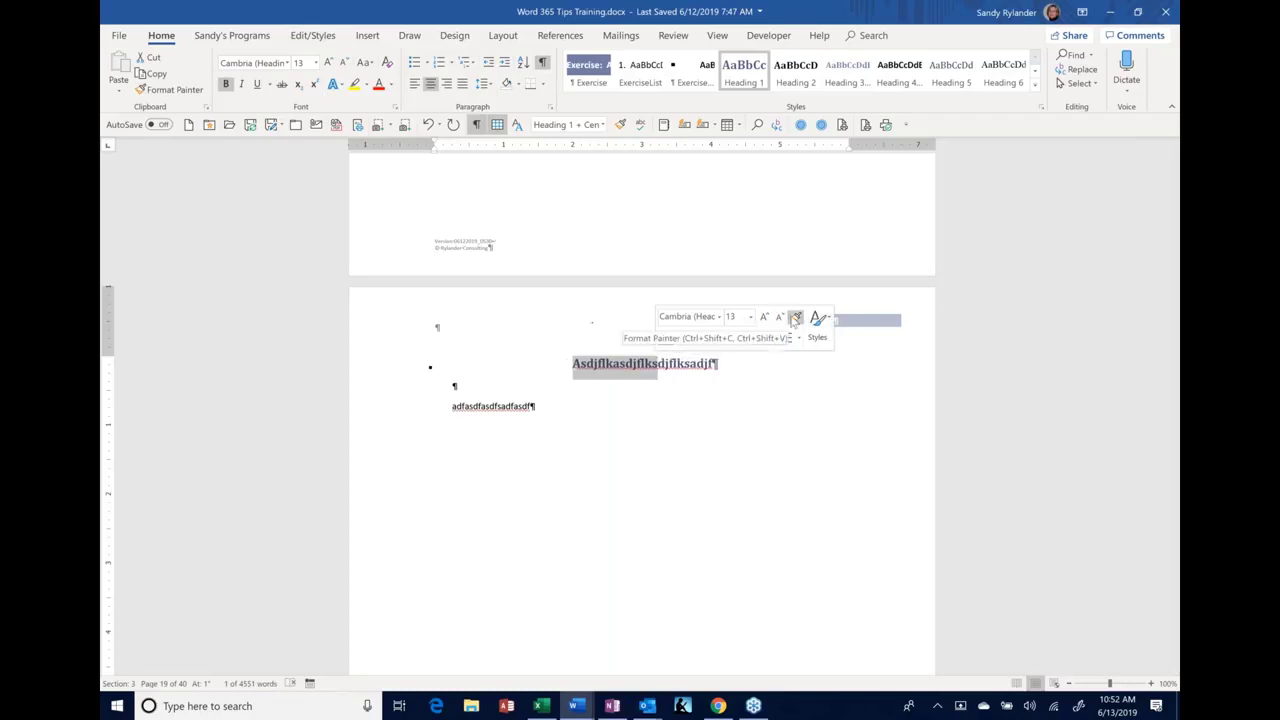
pyautogui.click(795, 318)
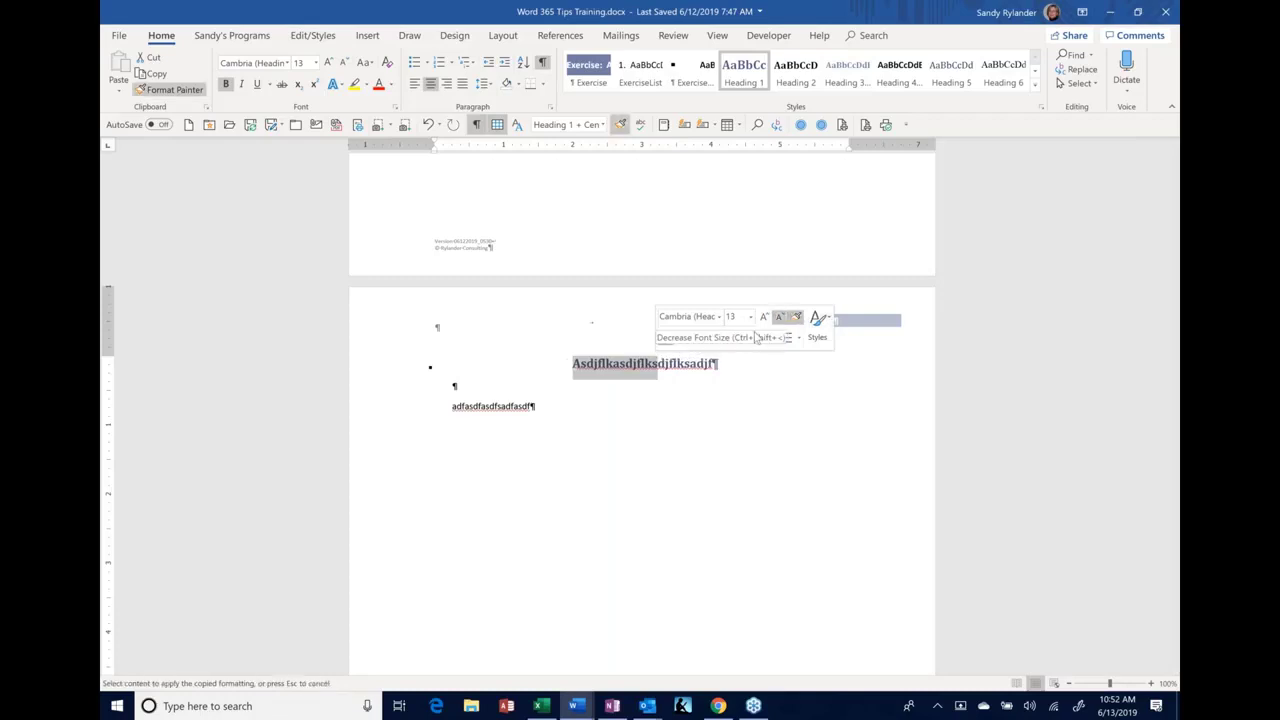
pyautogui.click(430, 410)
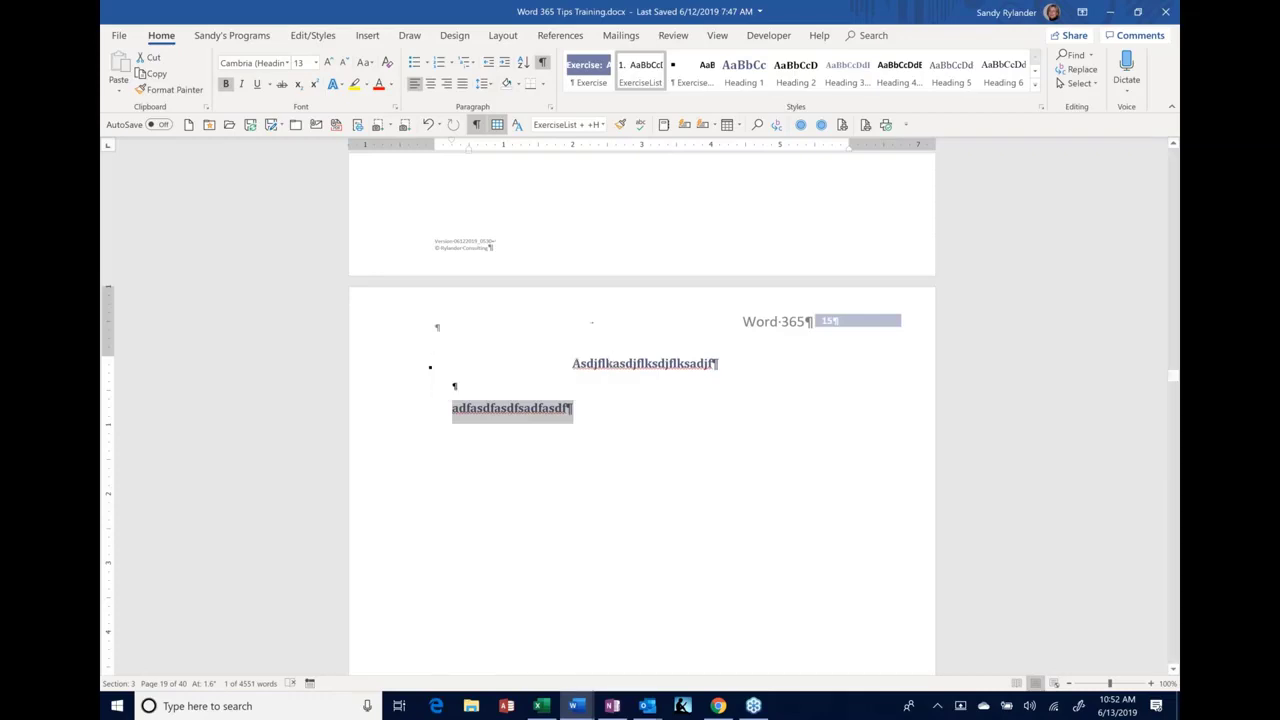
# Copy the whole centered heading's formatting, including its paragraph mark, onto the "adfasdfasdfsadfasdf" line with Format Painter
pyautogui.click(448, 382)
pyautogui.click(400, 372)
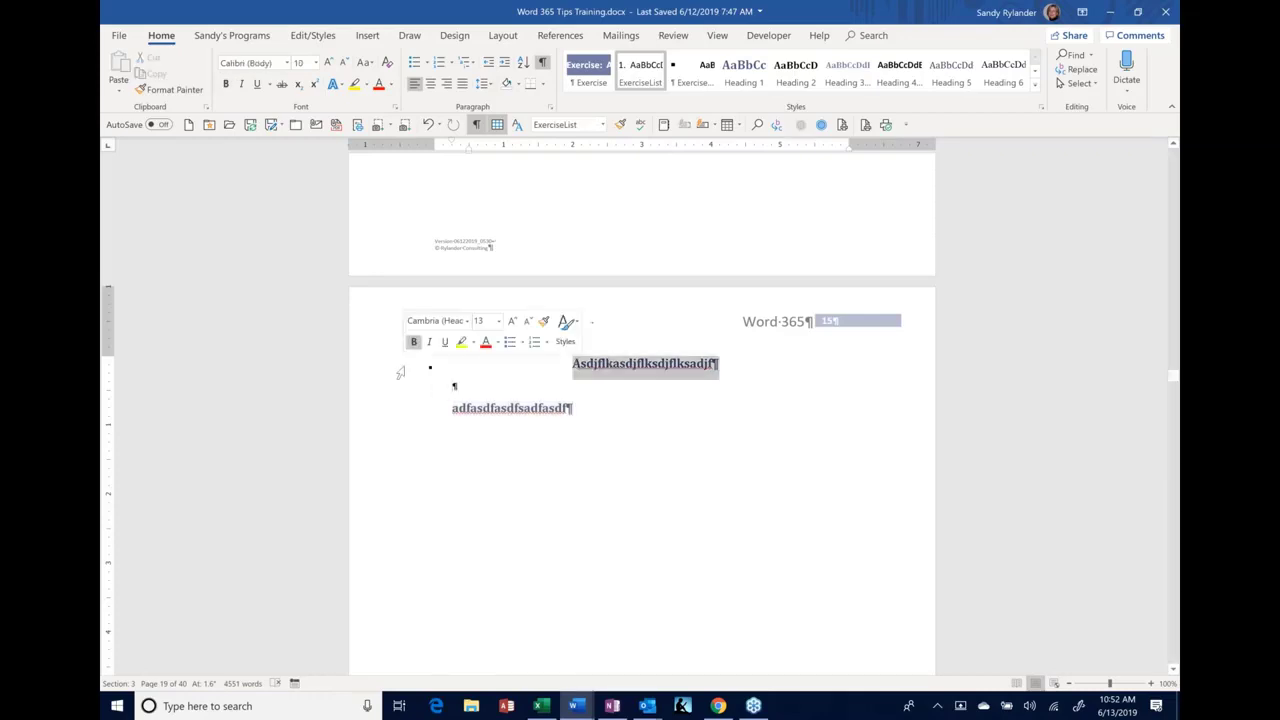
pyautogui.click(543, 322)
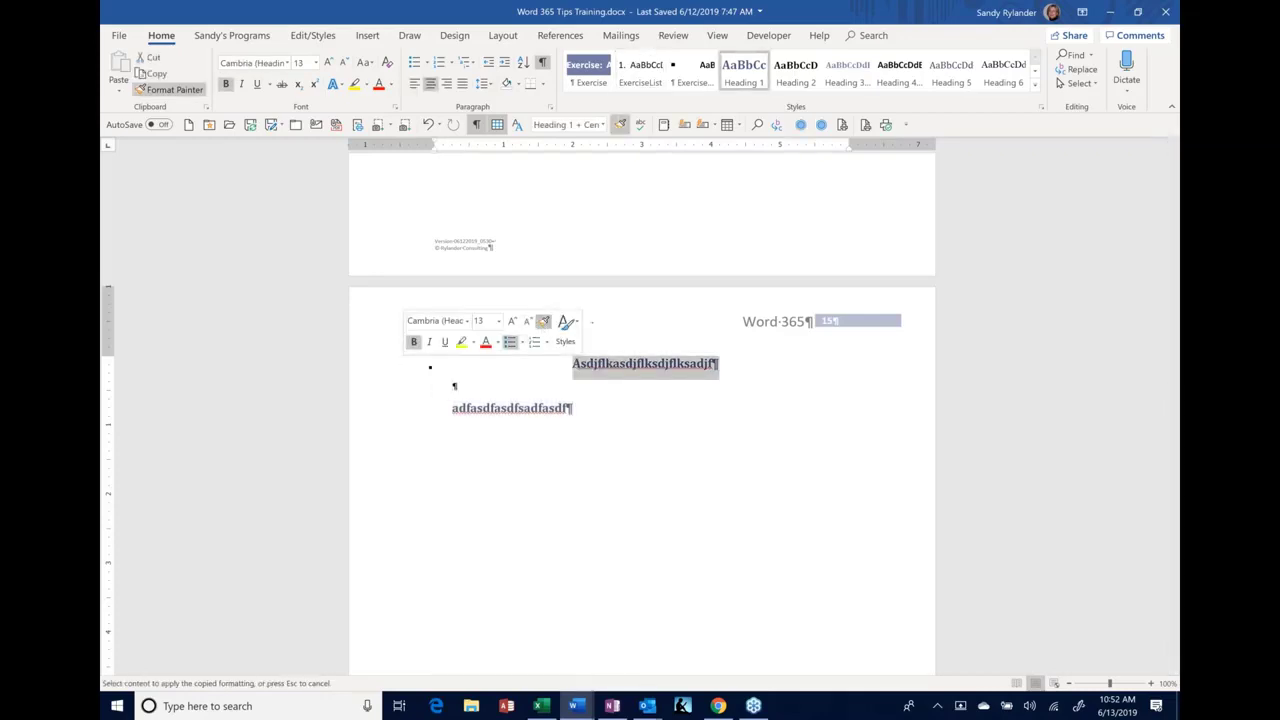
pyautogui.click(366, 420)
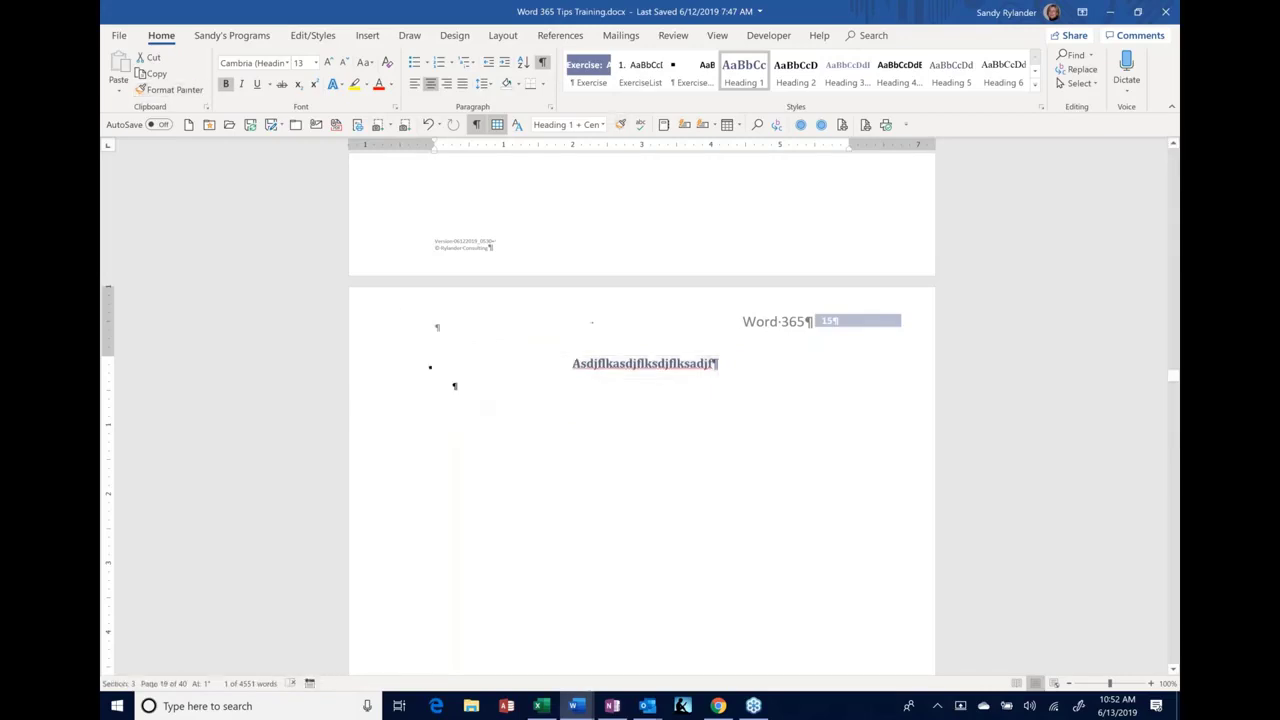
pyautogui.scroll(1, 455, 420)
pyautogui.scroll(-2, 733, 386)
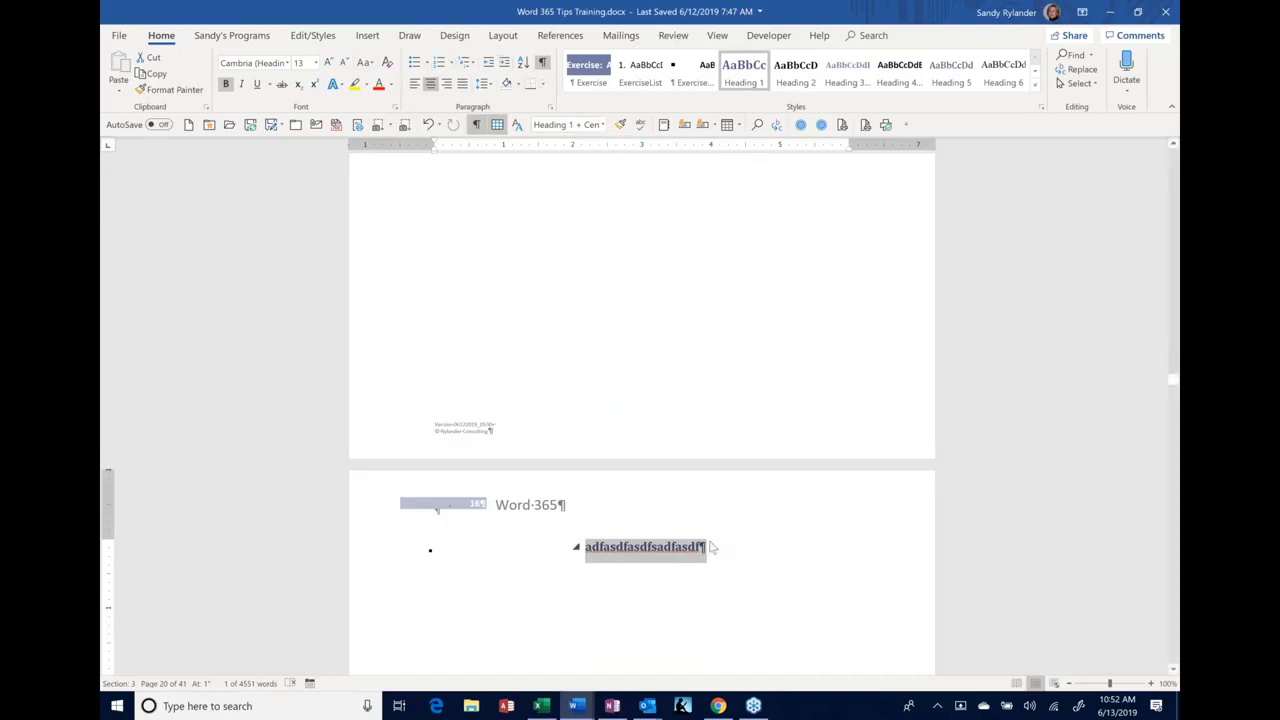
# Open the Editor proofing results for the document
pyautogui.scroll(10, 709, 517)
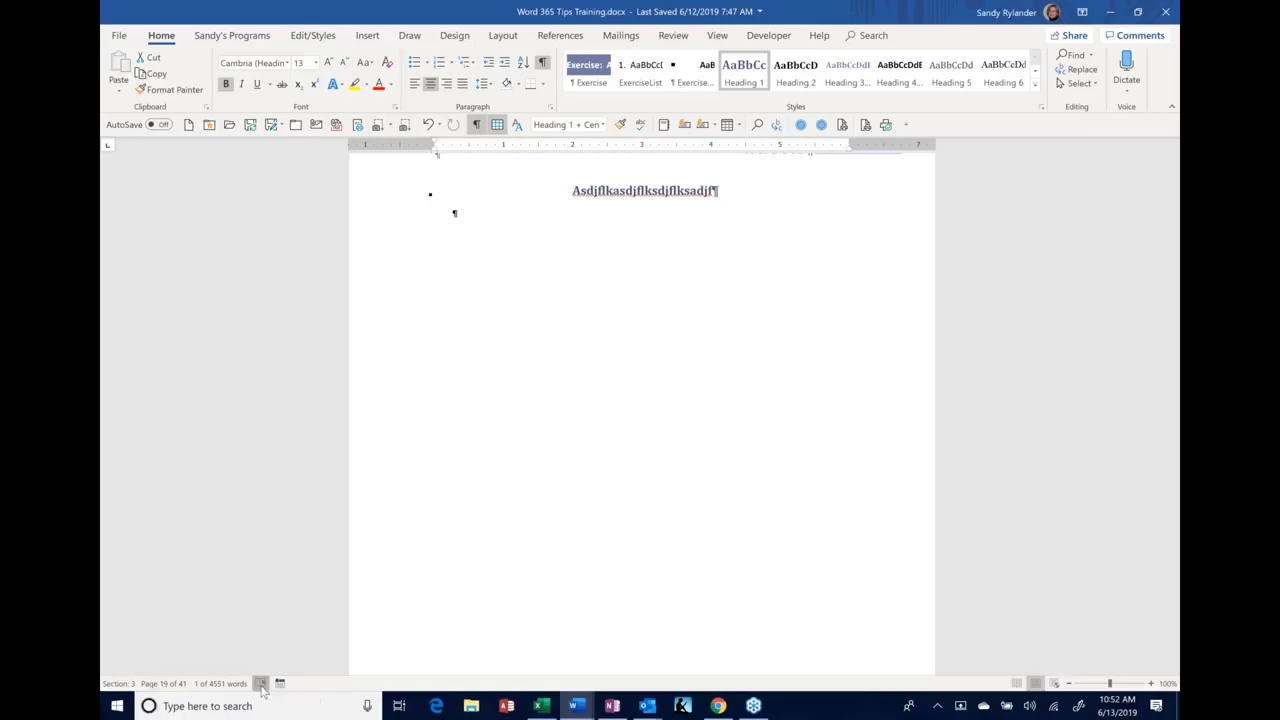
pyautogui.click(261, 684)
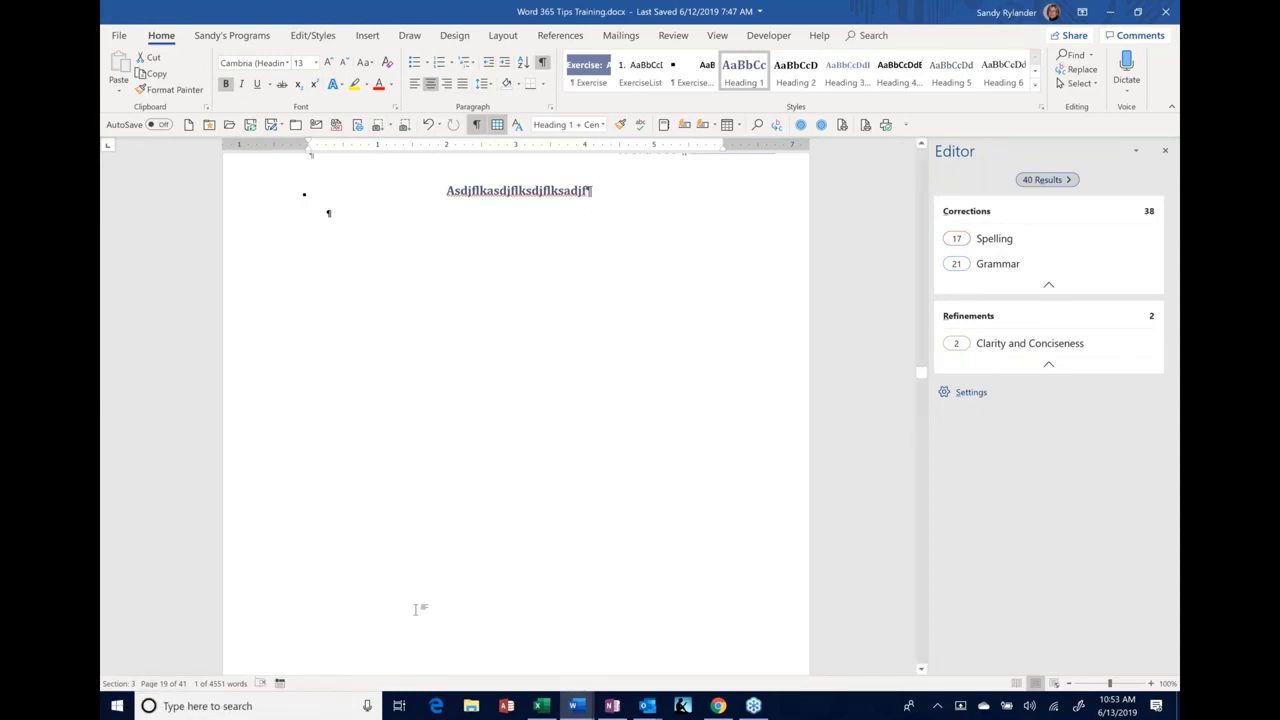
pyautogui.scroll(3, 415, 609)
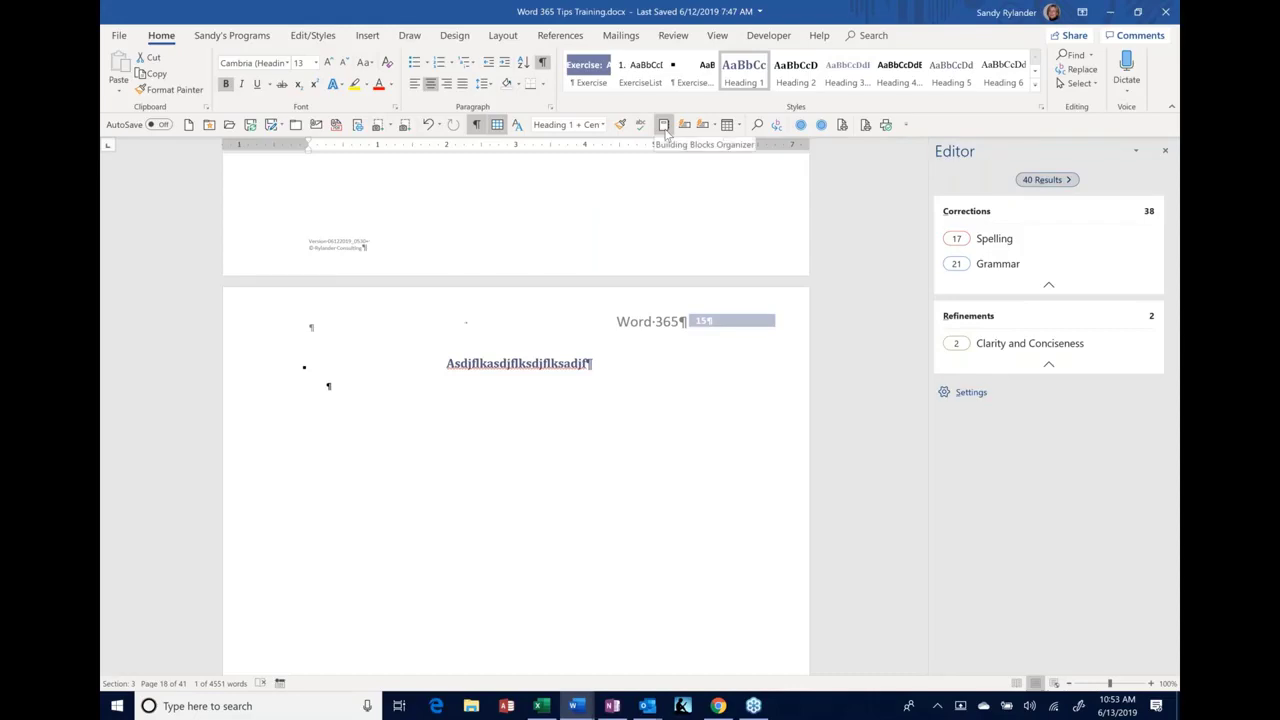
# Add two more blank paragraphs below the "Asdjflkasdjflksdjflksadjf" heading
pyautogui.click(327, 385)
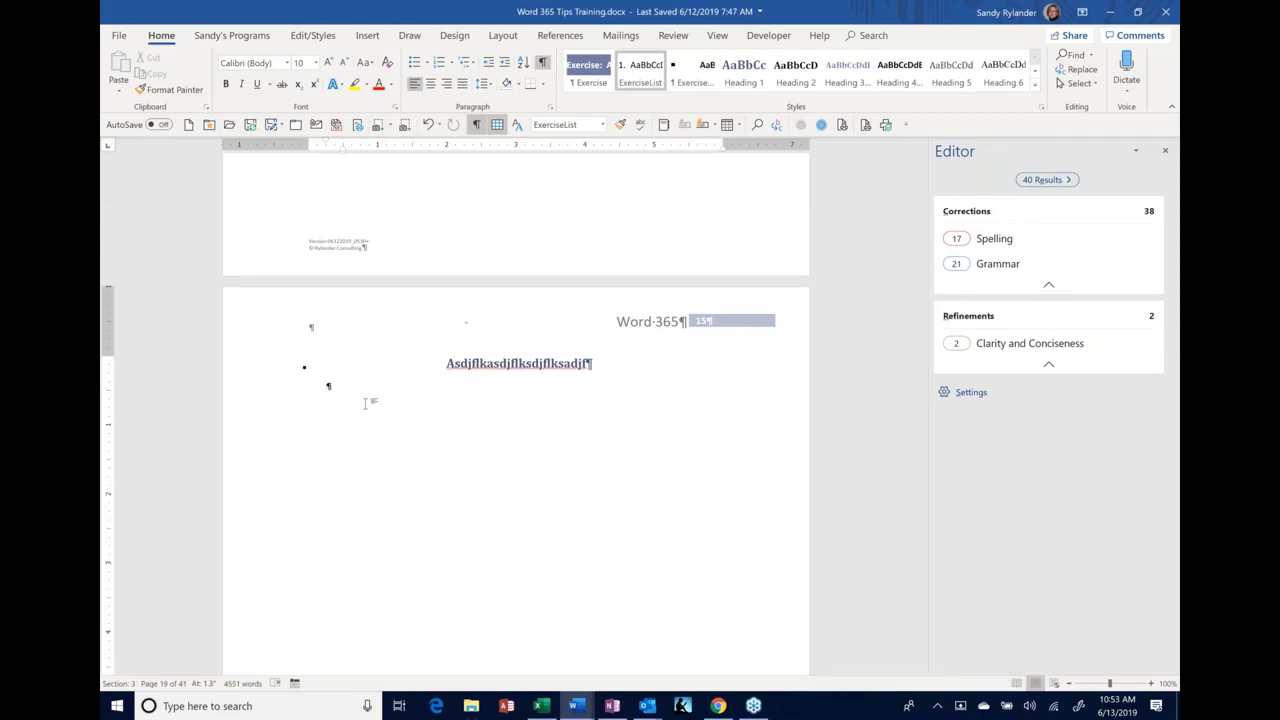
pyautogui.press('Return')
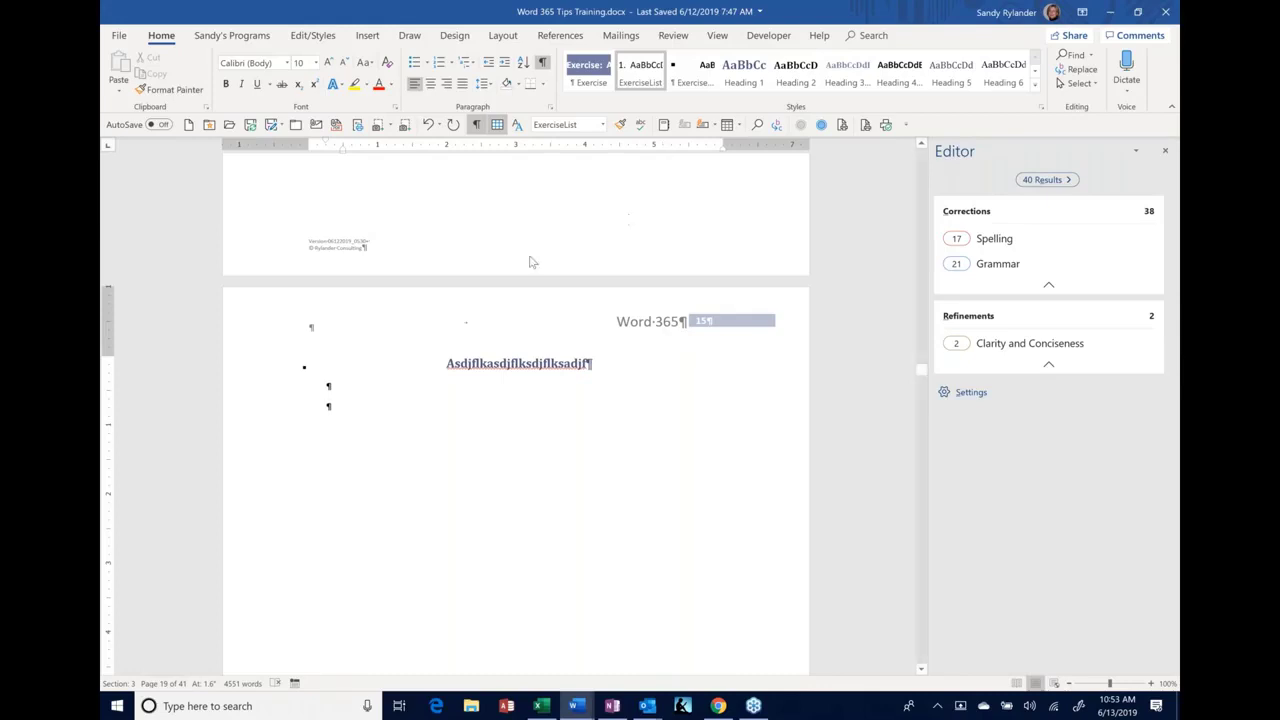
pyautogui.press('Return')
pyautogui.click(367, 38)
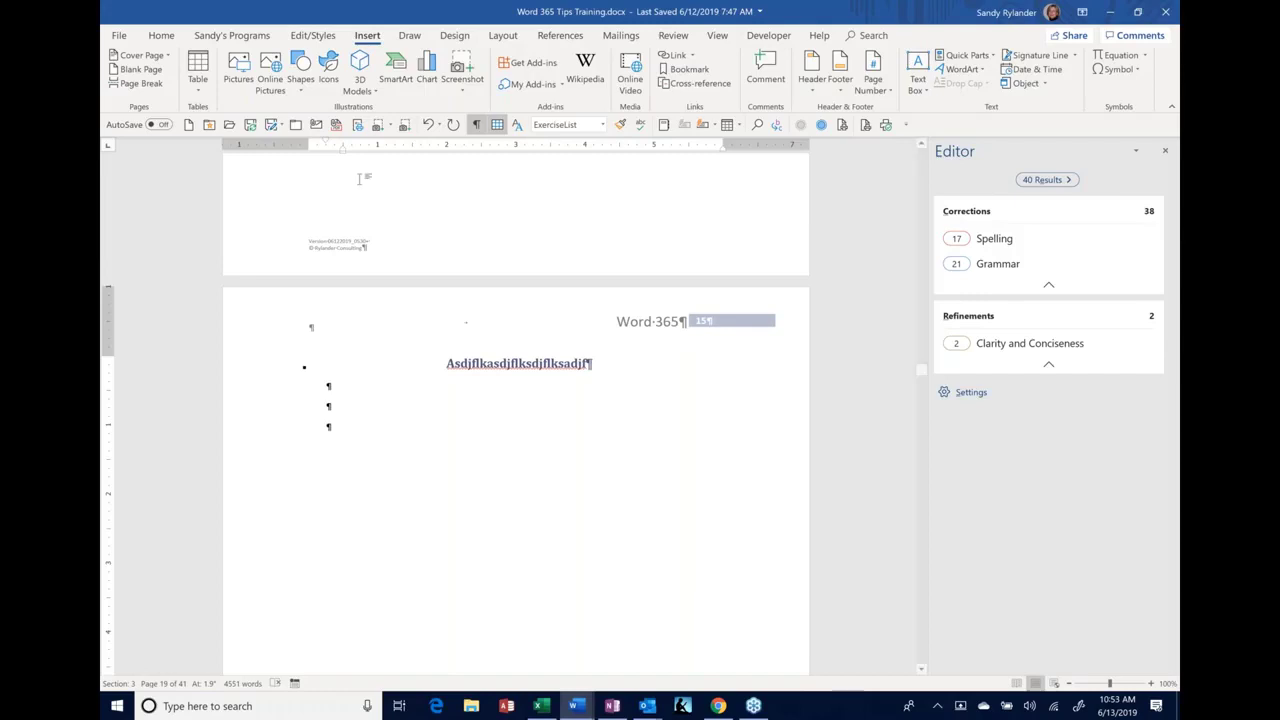
pyautogui.click(305, 78)
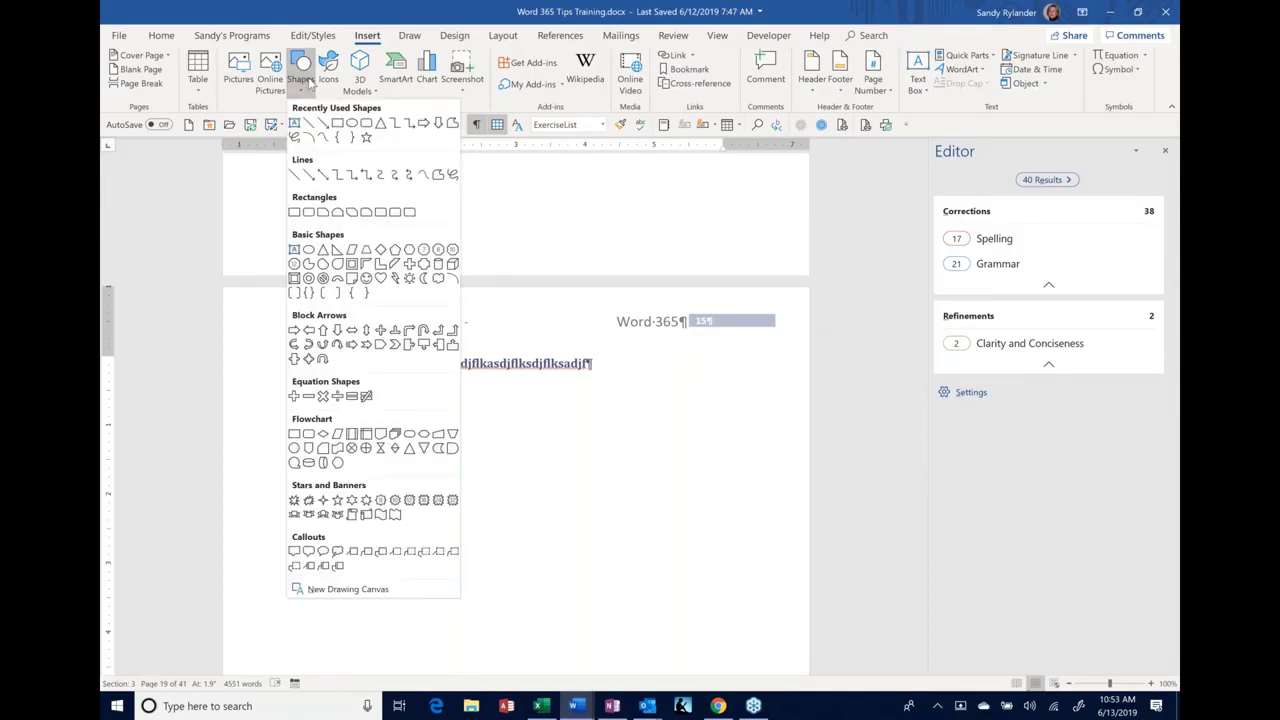
pyautogui.click(548, 237)
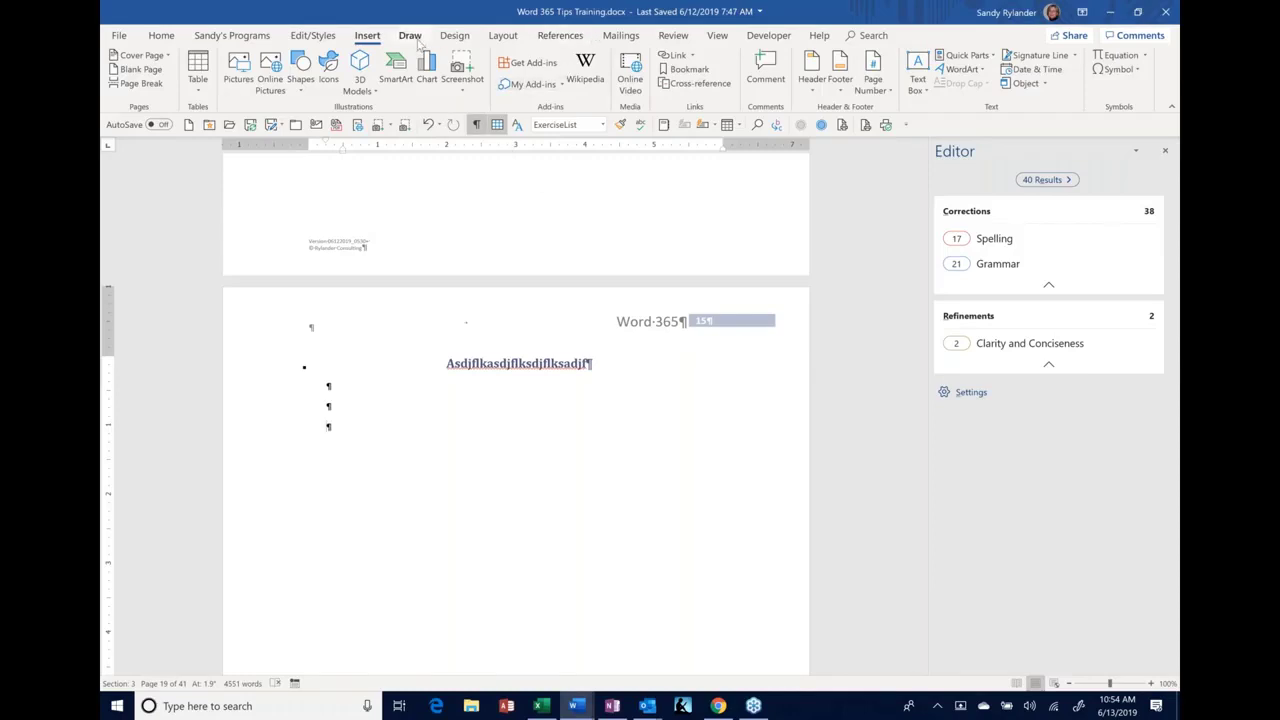
pyautogui.click(420, 44)
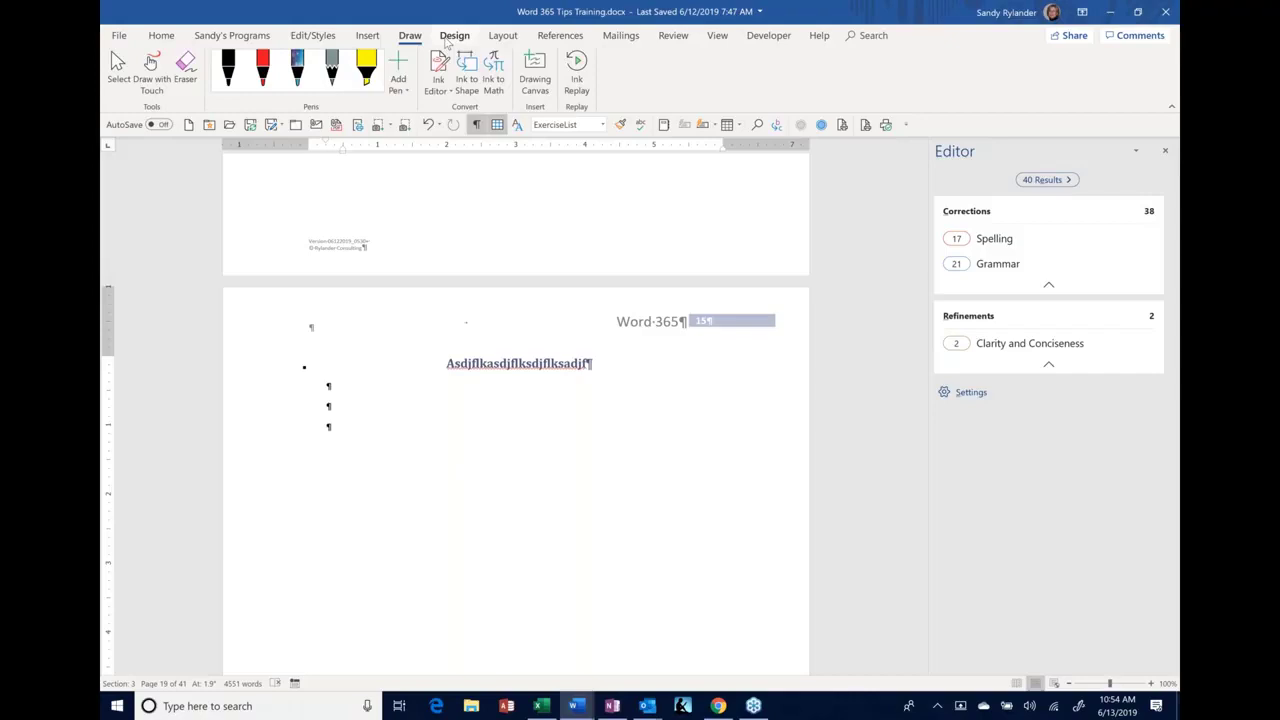
pyautogui.click(369, 38)
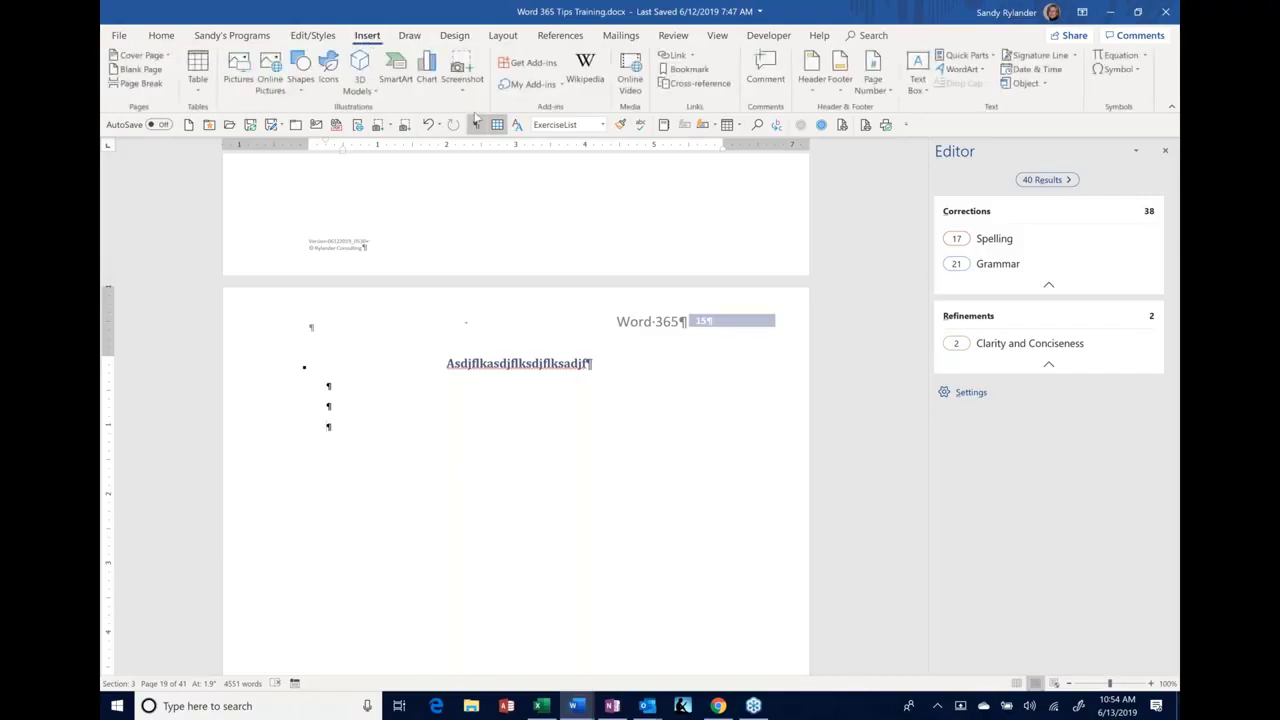
# View the SmartArt graphic choices and close the gallery without inserting one
pyautogui.click(424, 72)
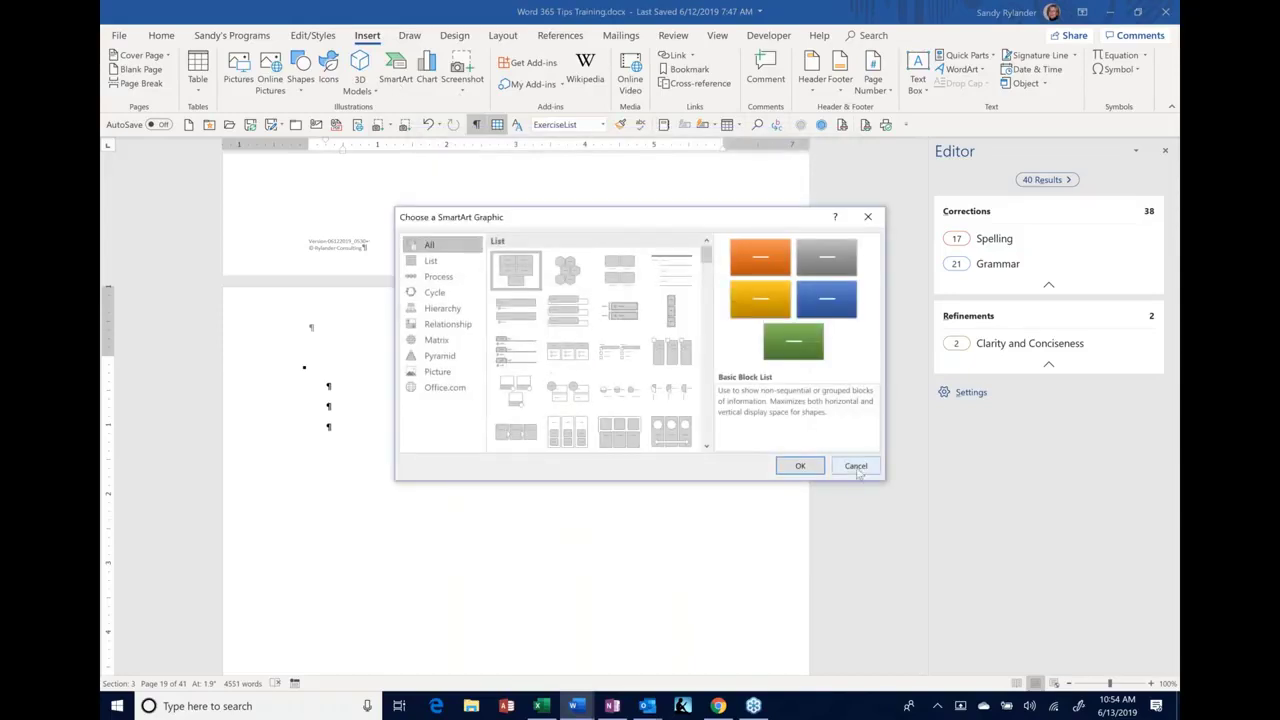
pyautogui.click(856, 467)
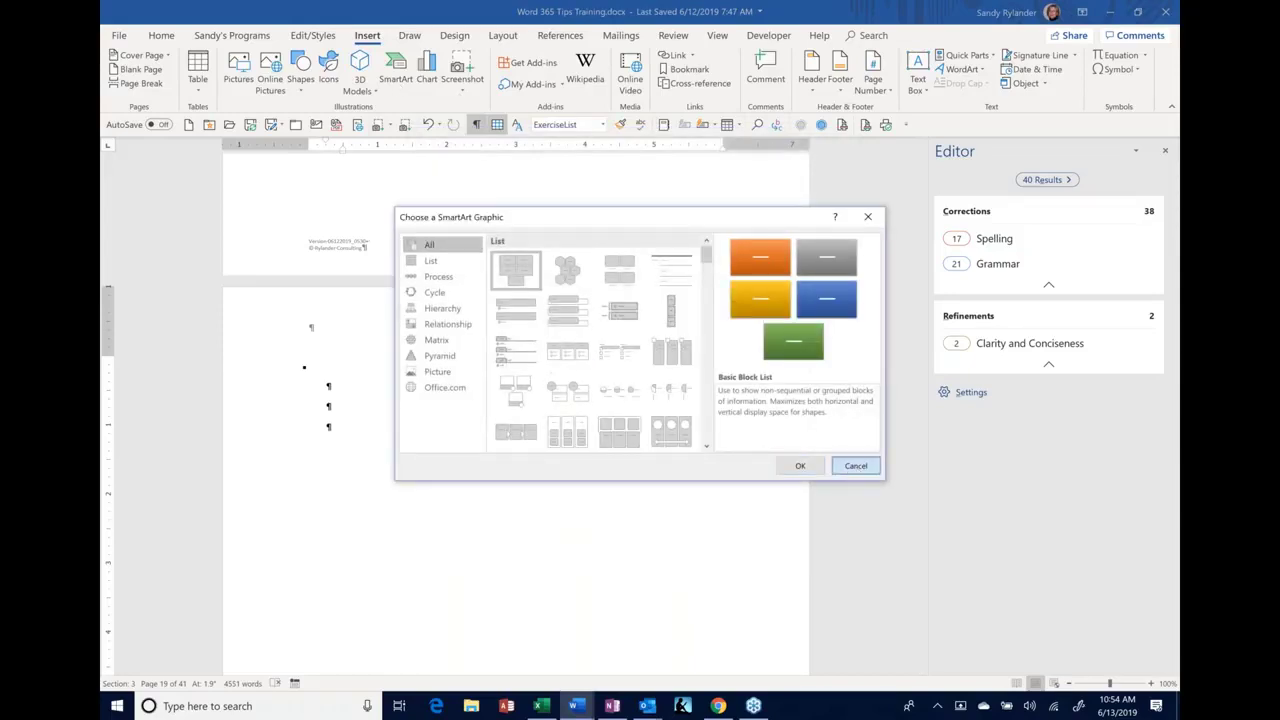
pyautogui.write('ch')
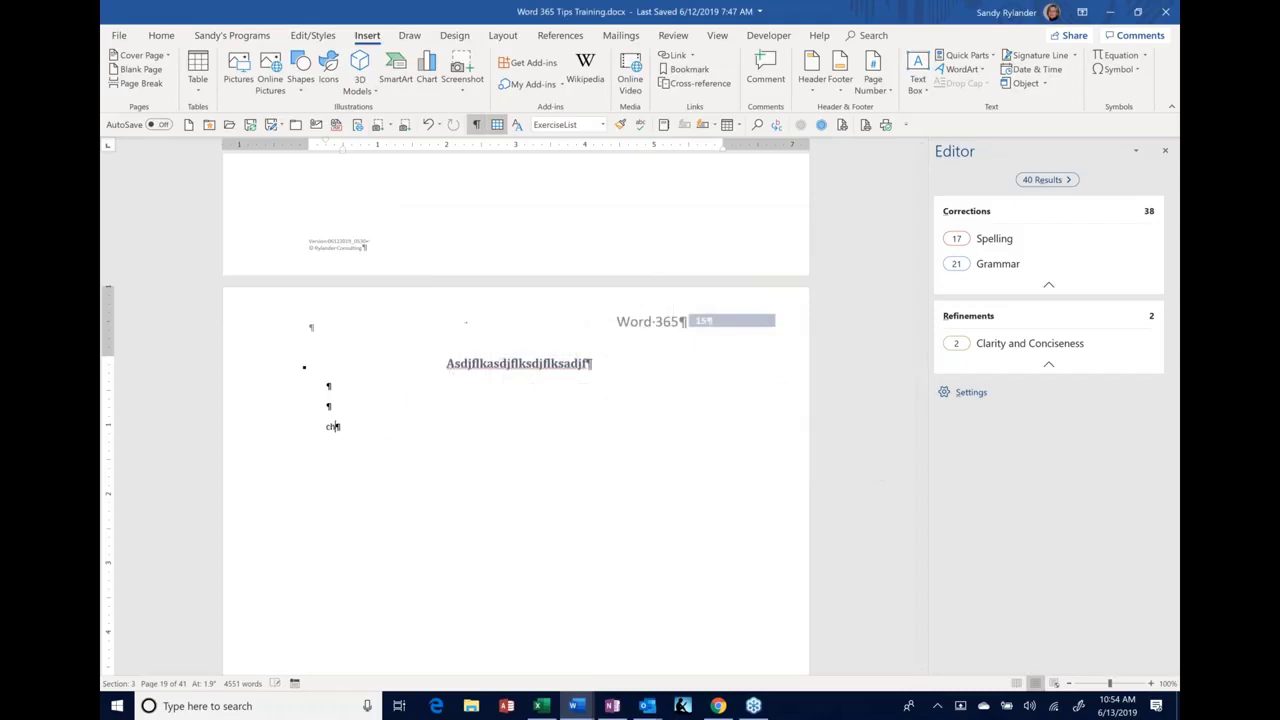
pyautogui.write('eckbo')
pyautogui.press('Return')
pyautogui.press('BackSpace')
pyautogui.press('BackSpace')
pyautogui.press('BackSpace')
pyautogui.press('BackSpace')
pyautogui.press('BackSpace')
pyautogui.press('BackSpace')
pyautogui.press('BackSpace')
pyautogui.press('BackSpace')
# Open the icon library and look through its categories from Accessibility to Weather and seasons
pyautogui.click(320, 82)
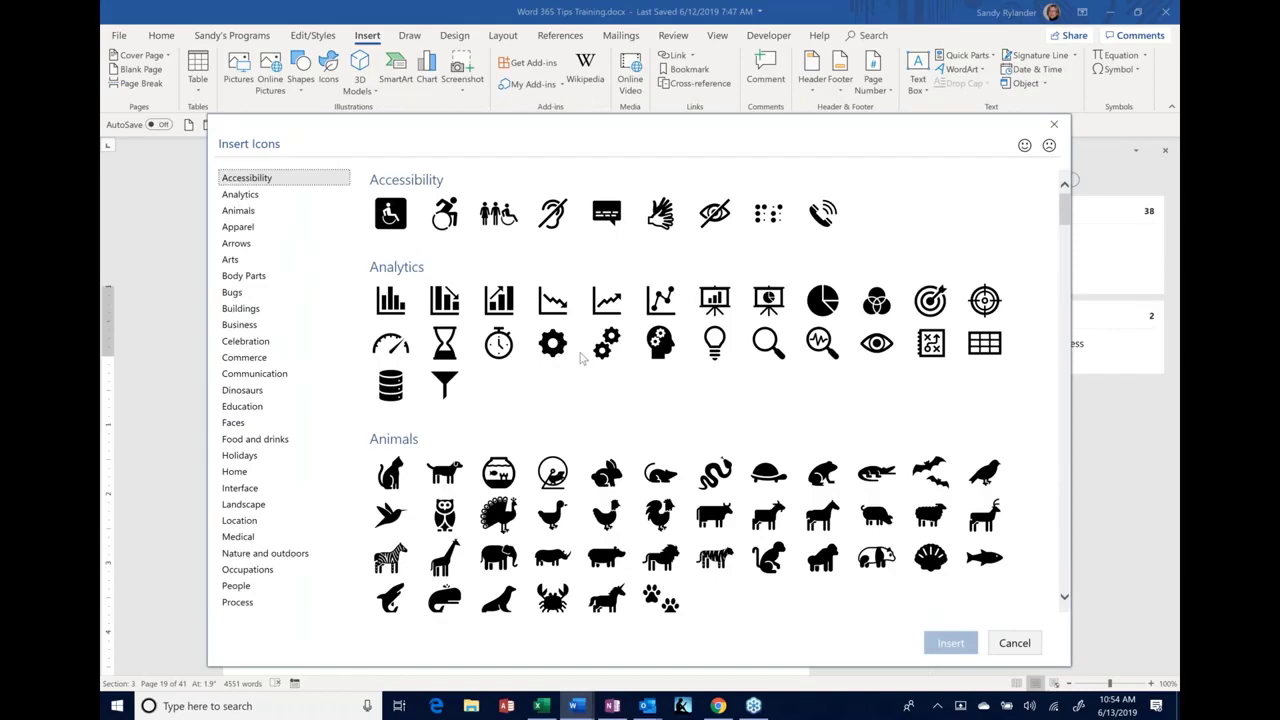
pyautogui.scroll(-5, 580, 357)
pyautogui.scroll(-5, 583, 357)
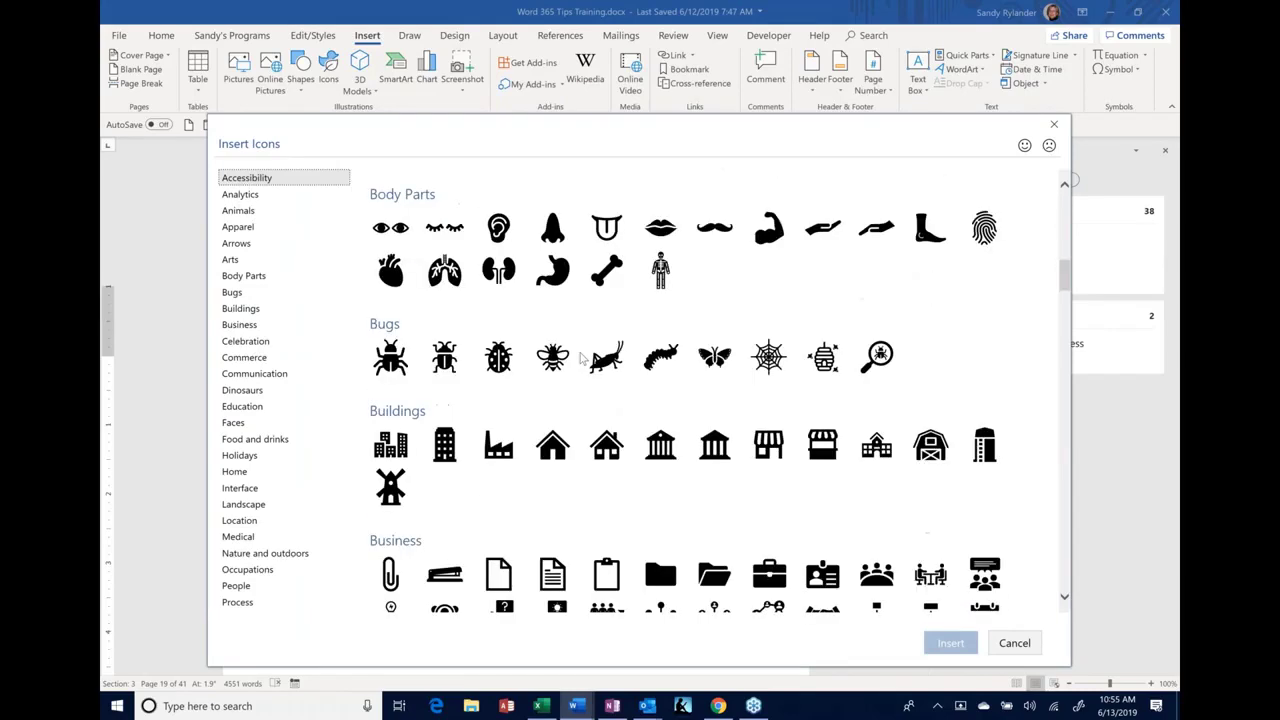
pyautogui.scroll(-5, 583, 357)
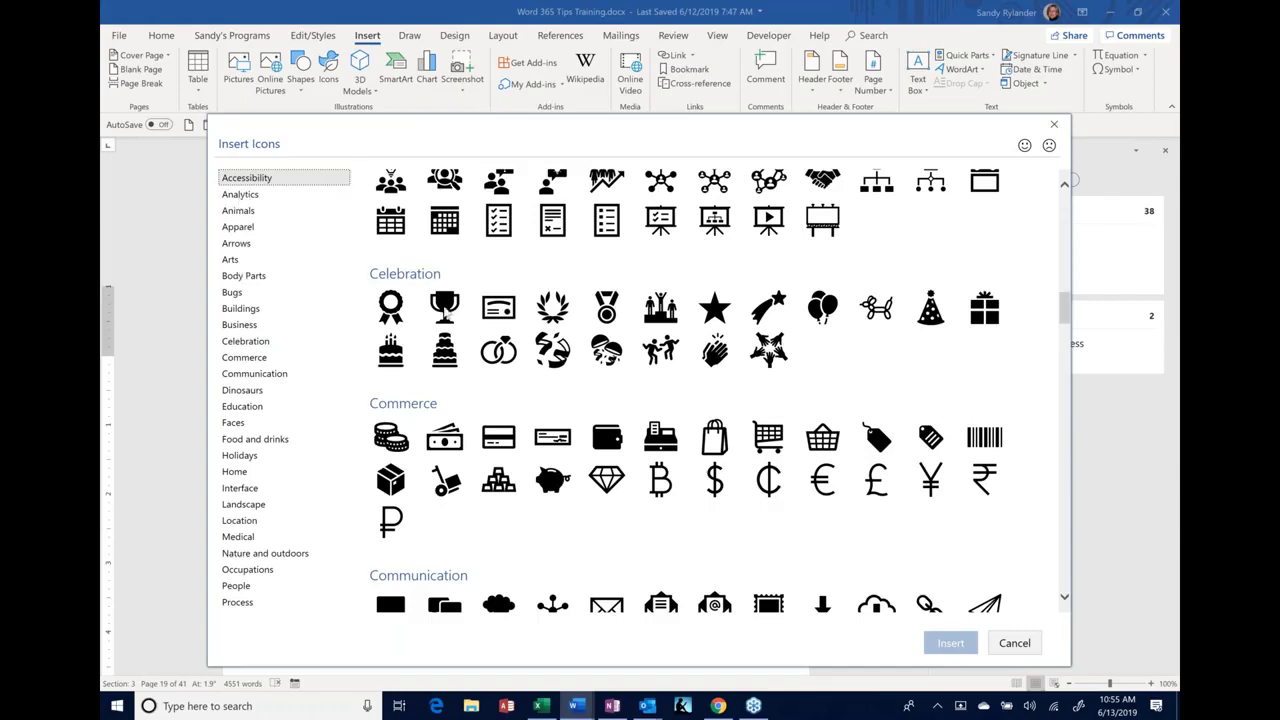
pyautogui.scroll(-5, 447, 312)
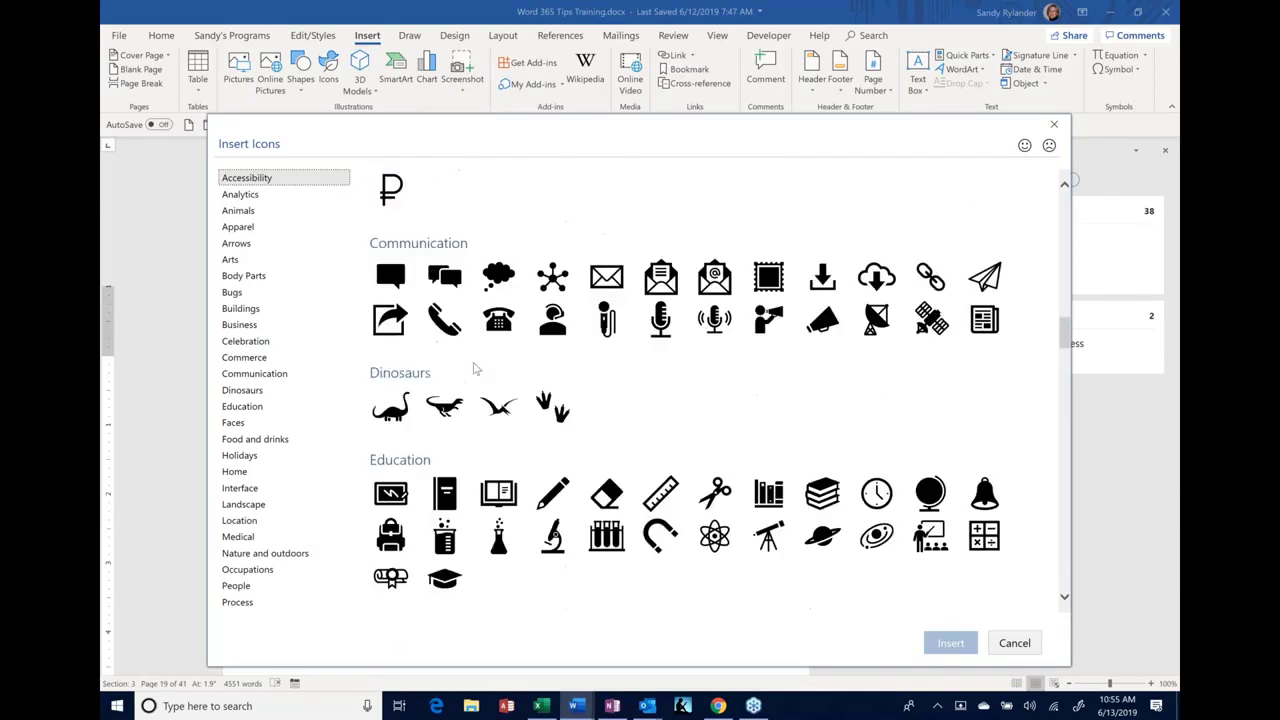
pyautogui.scroll(-2, 476, 369)
pyautogui.scroll(-5, 476, 369)
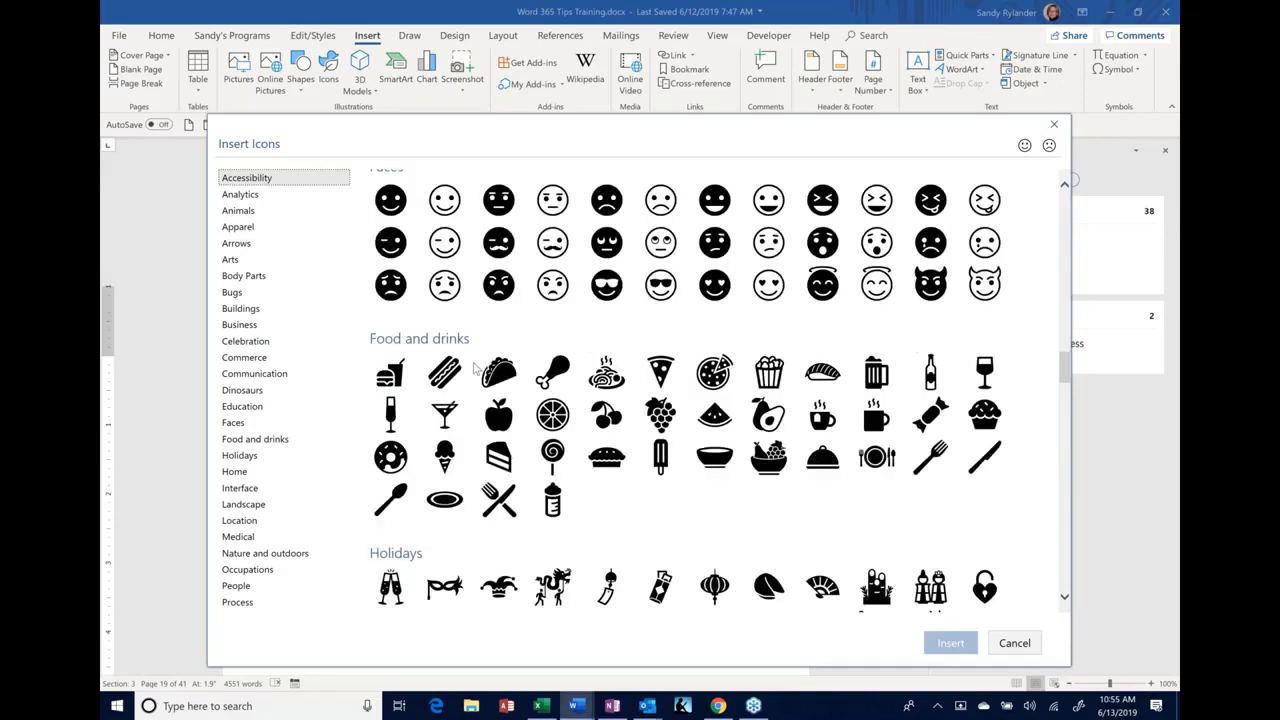
pyautogui.scroll(-4, 476, 369)
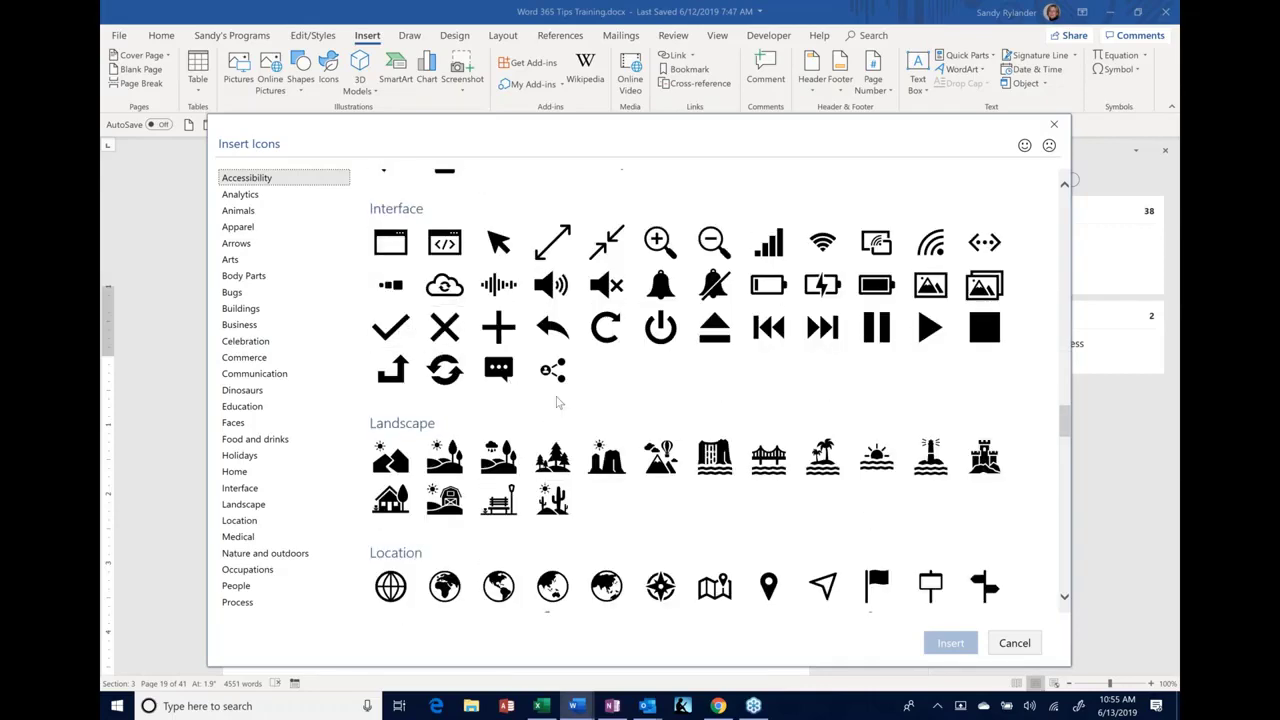
pyautogui.scroll(-1, 558, 403)
pyautogui.scroll(-4, 446, 275)
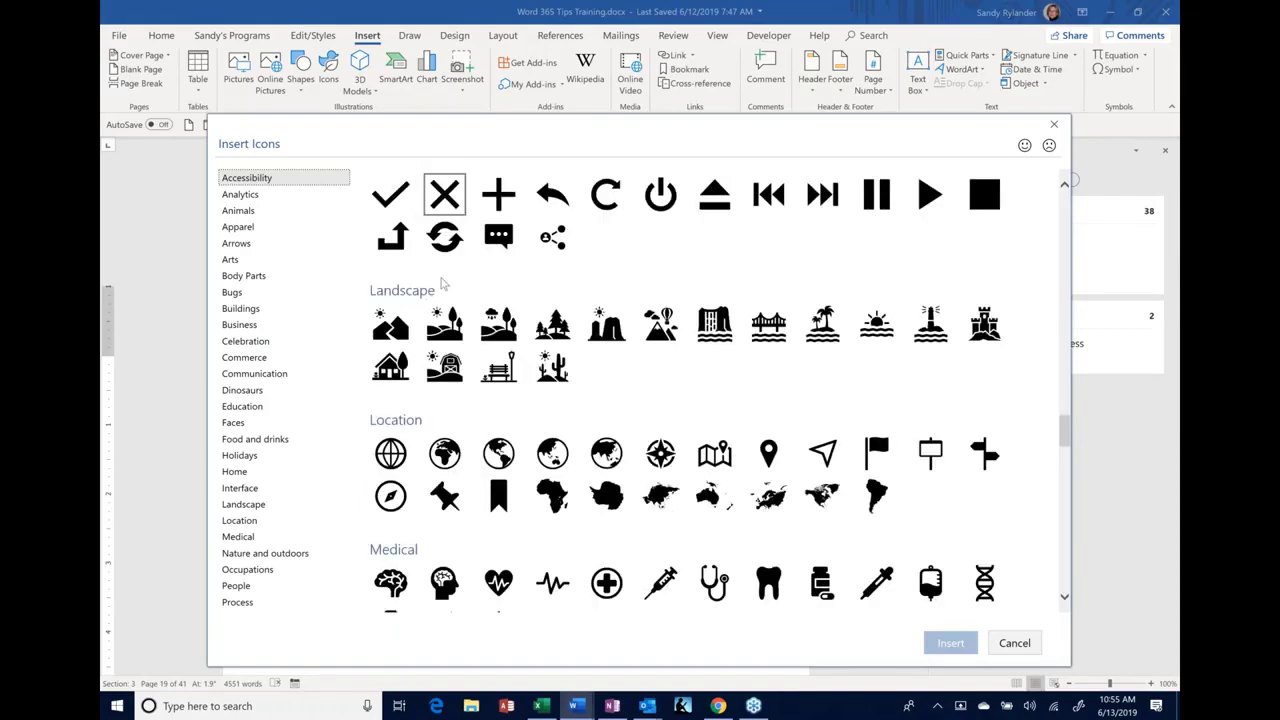
pyautogui.scroll(-20, 446, 295)
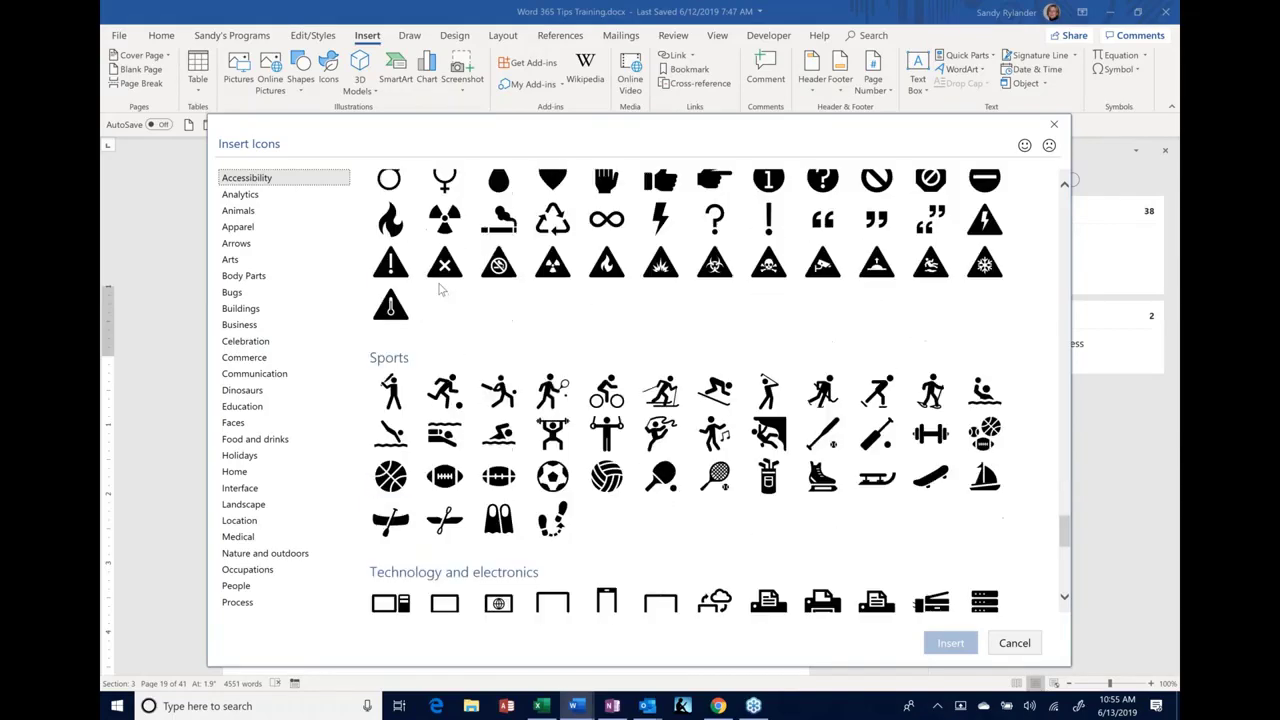
pyautogui.scroll(-8, 441, 290)
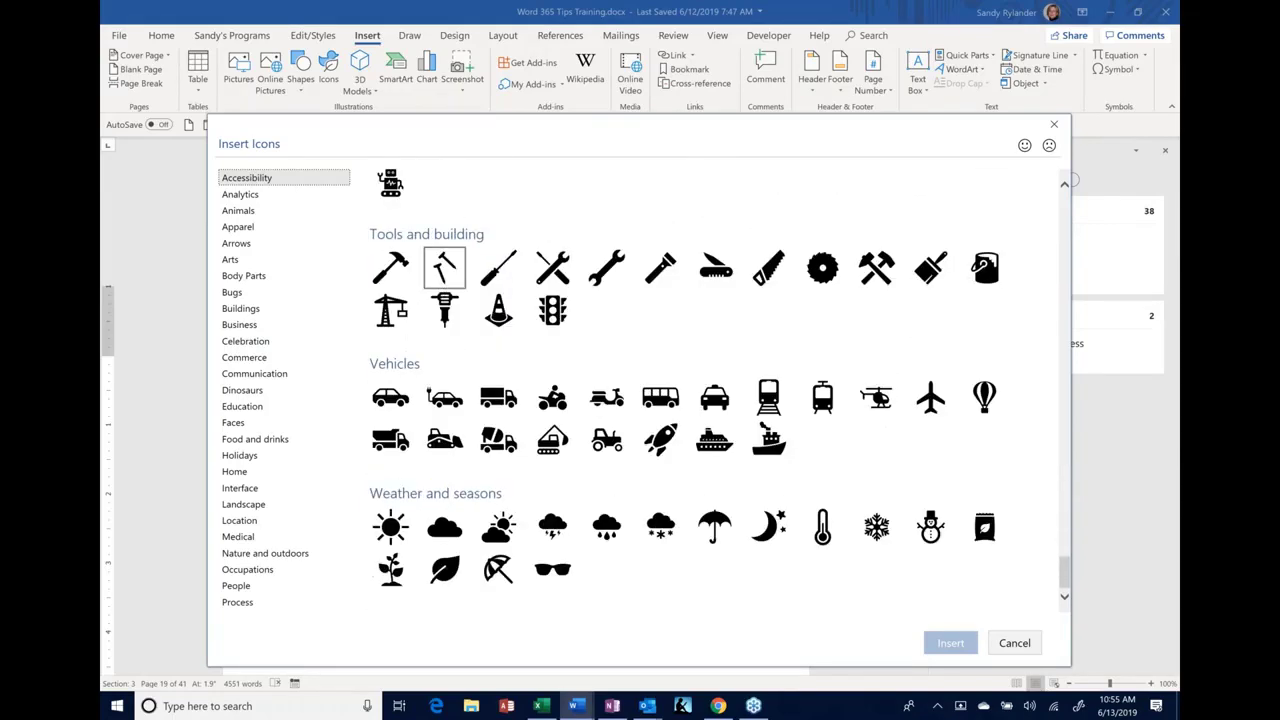
# Look back through the icon categories in reverse order and return to the Accessibility group
pyautogui.scroll(8, 444, 275)
pyautogui.scroll(10, 444, 290)
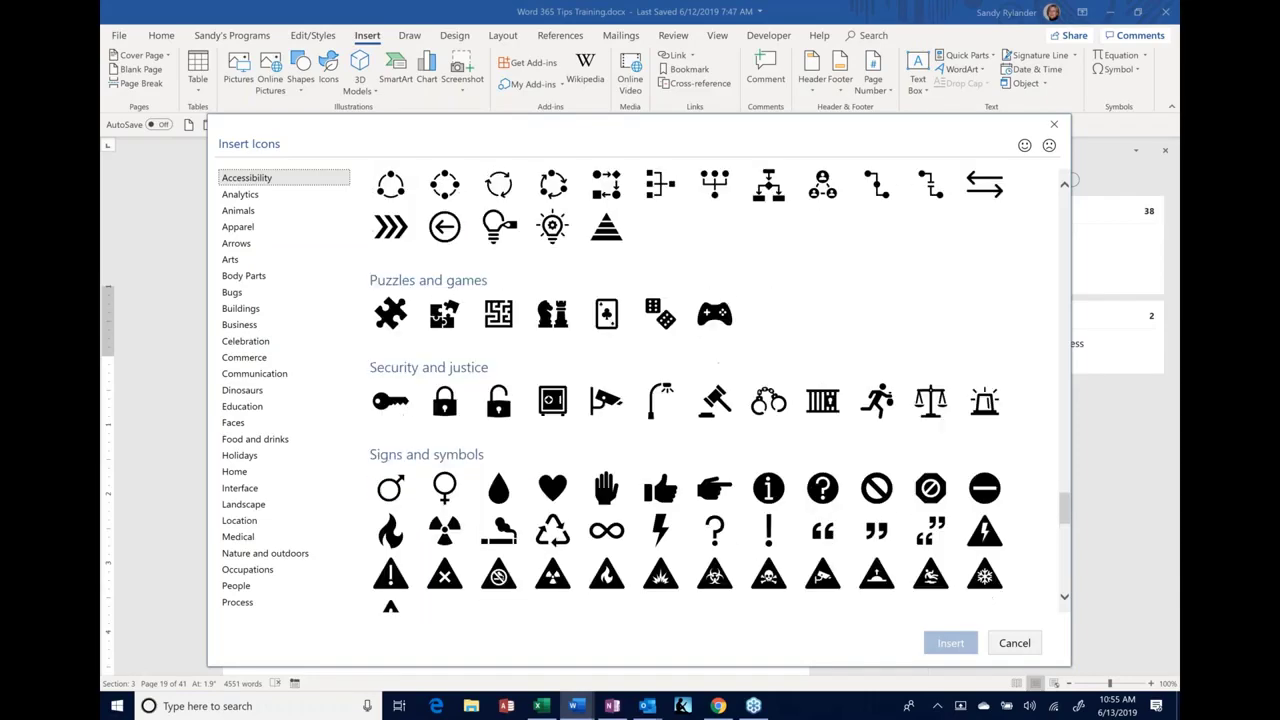
pyautogui.scroll(3, 690, 390)
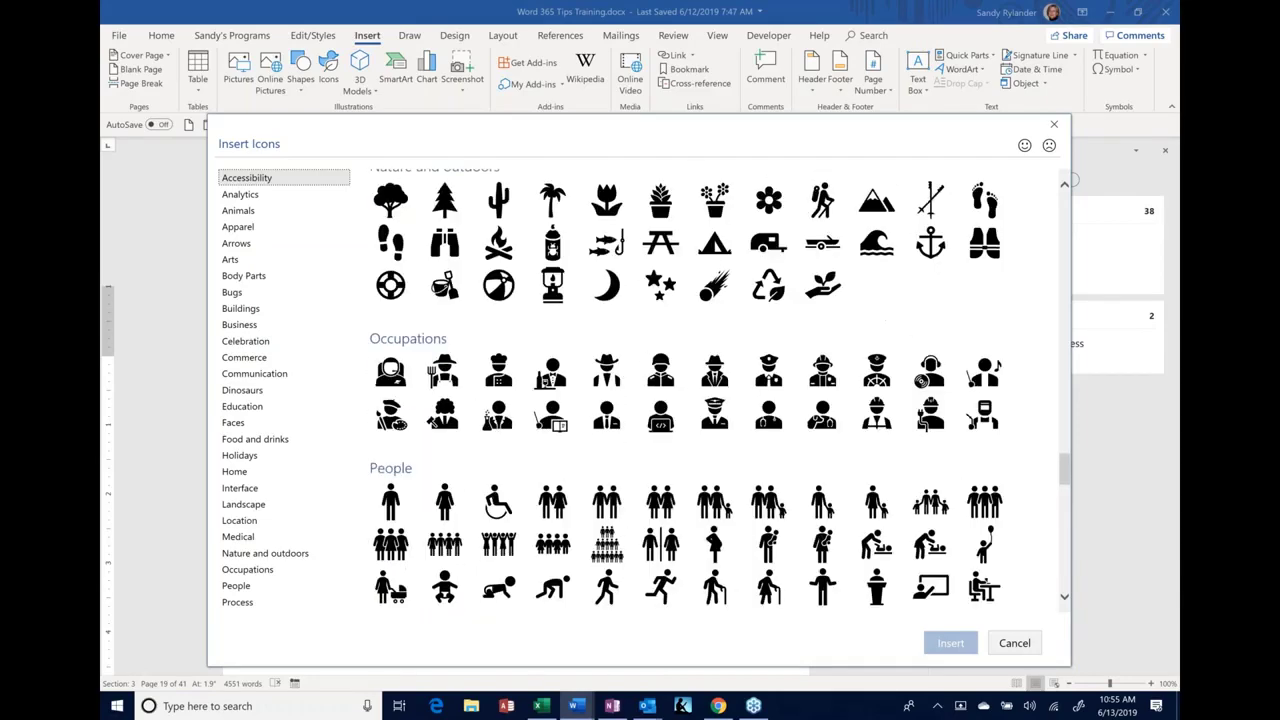
pyautogui.scroll(10, 690, 390)
pyautogui.scroll(1, 720, 390)
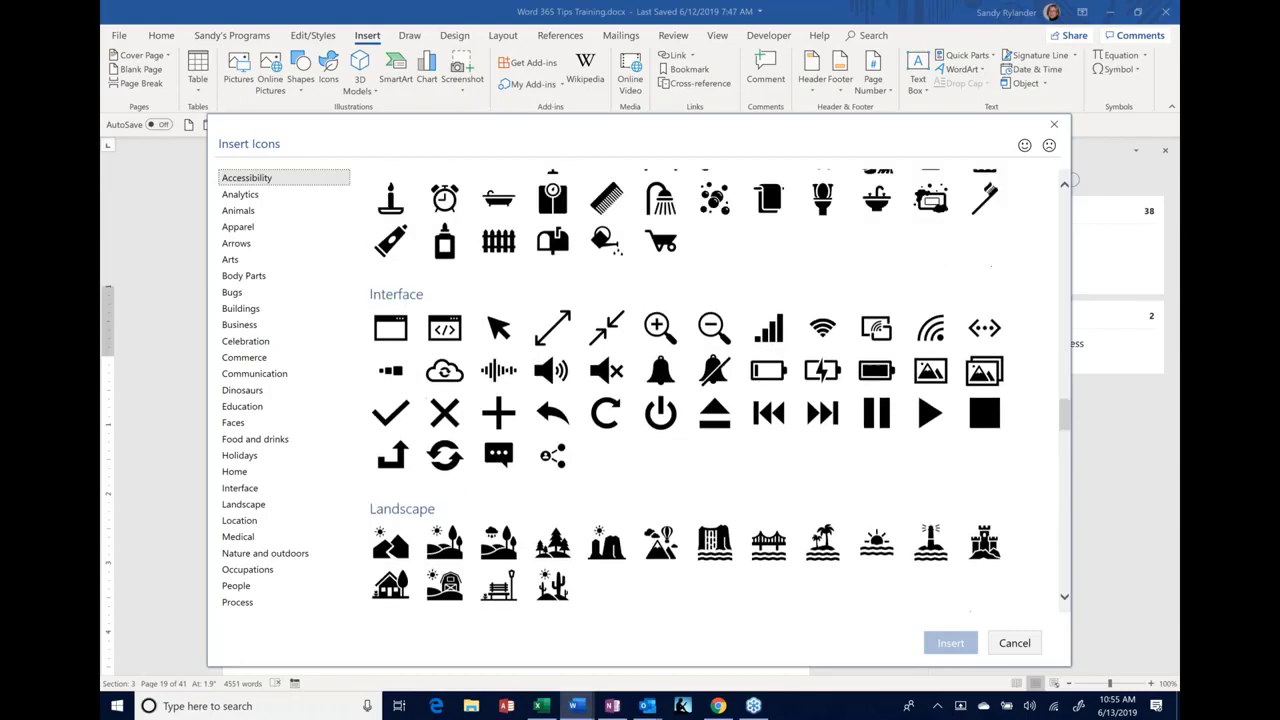
pyautogui.scroll(4, 720, 390)
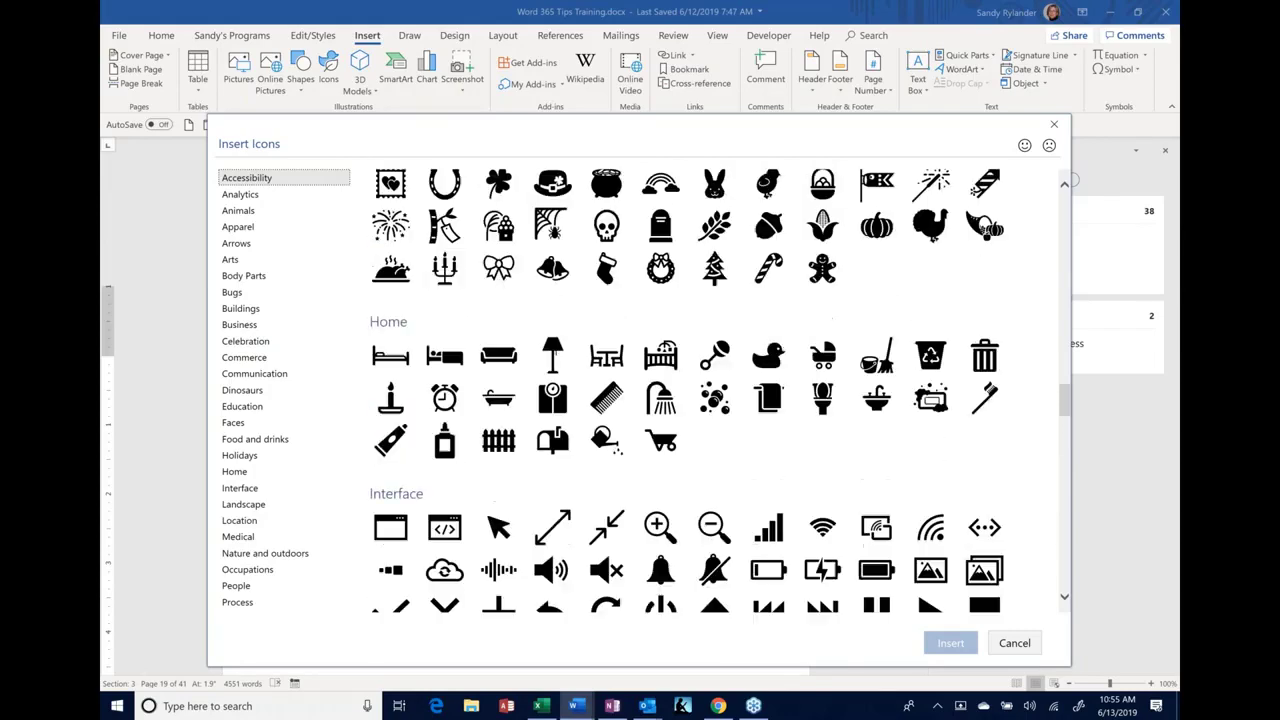
pyautogui.scroll(3, 720, 390)
pyautogui.scroll(4, 700, 390)
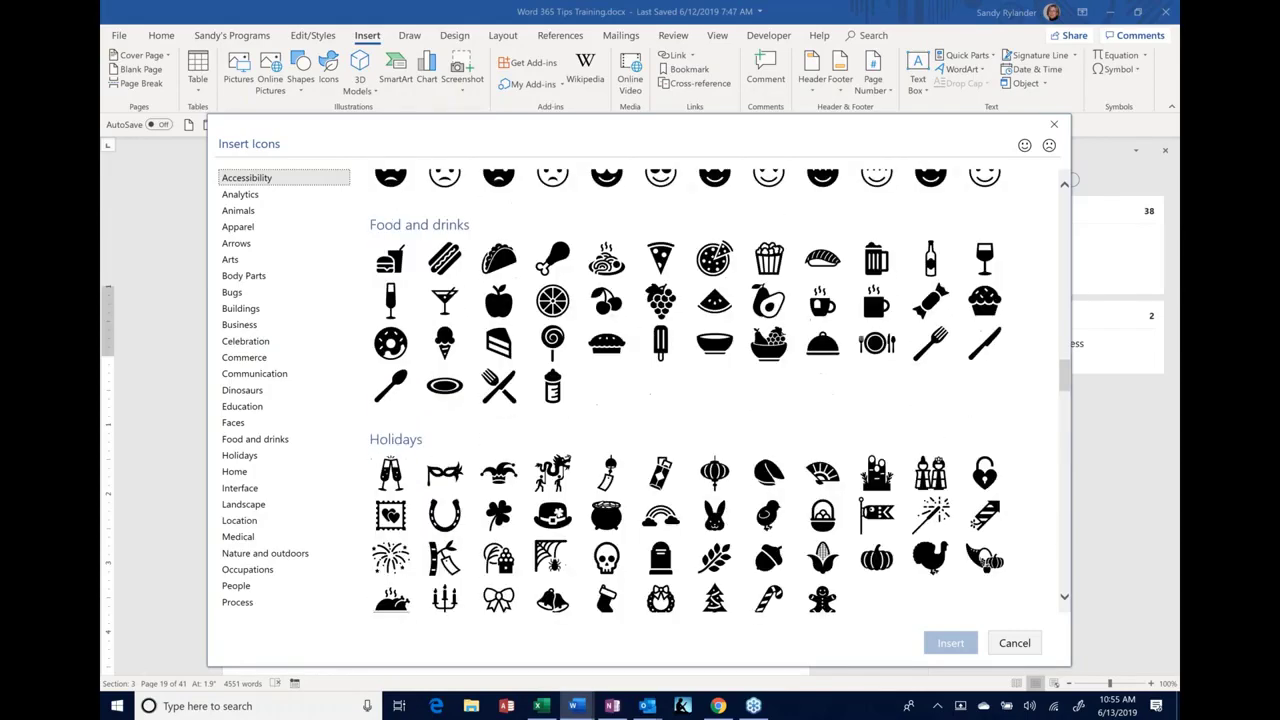
pyautogui.scroll(20, 700, 390)
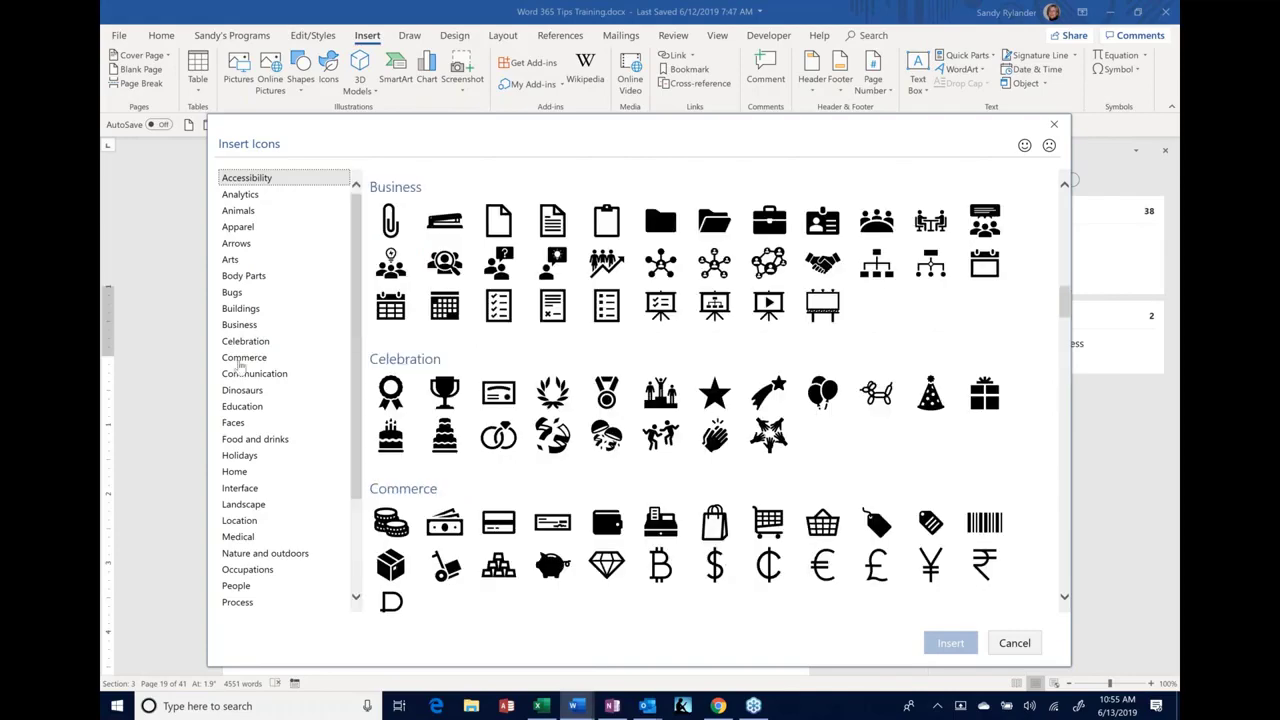
pyautogui.moveTo(245, 487); pyautogui.dragTo(252, 537)
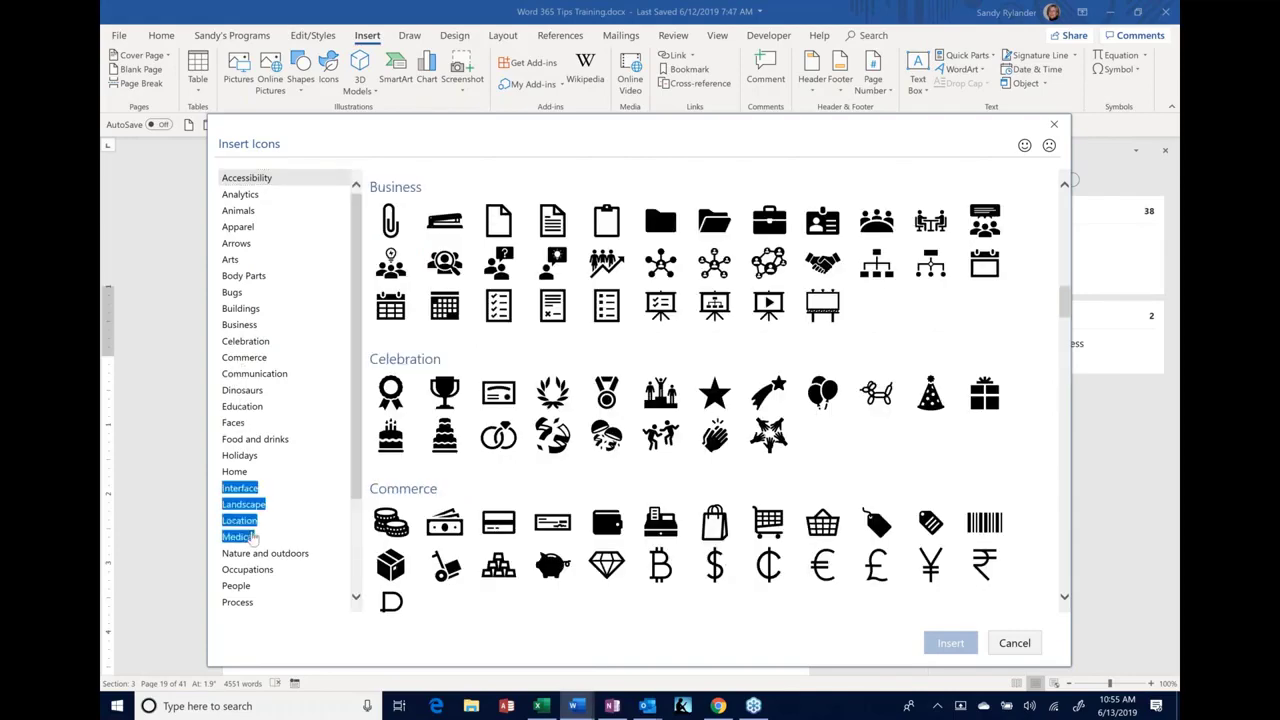
pyautogui.click(257, 192)
pyautogui.click(255, 180)
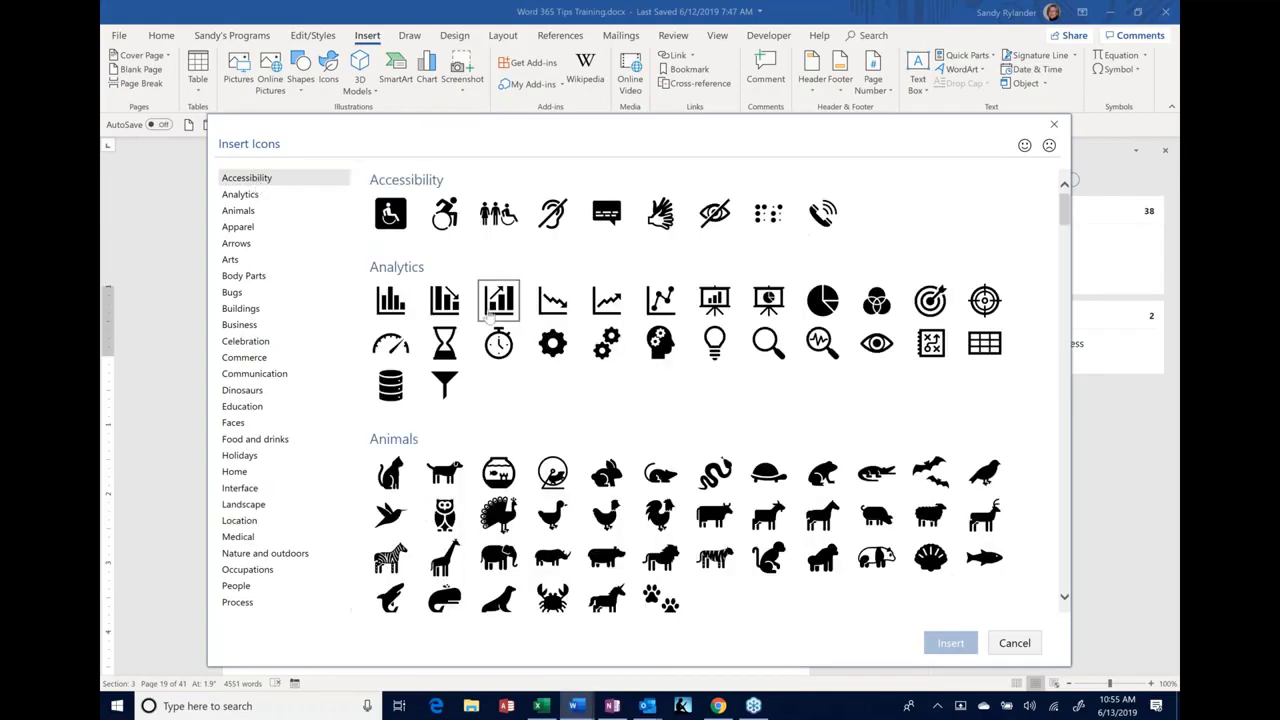
# Go to the Arrows icons and examine the categories from there through Technology and electronics and Tools and building
pyautogui.click(237, 245)
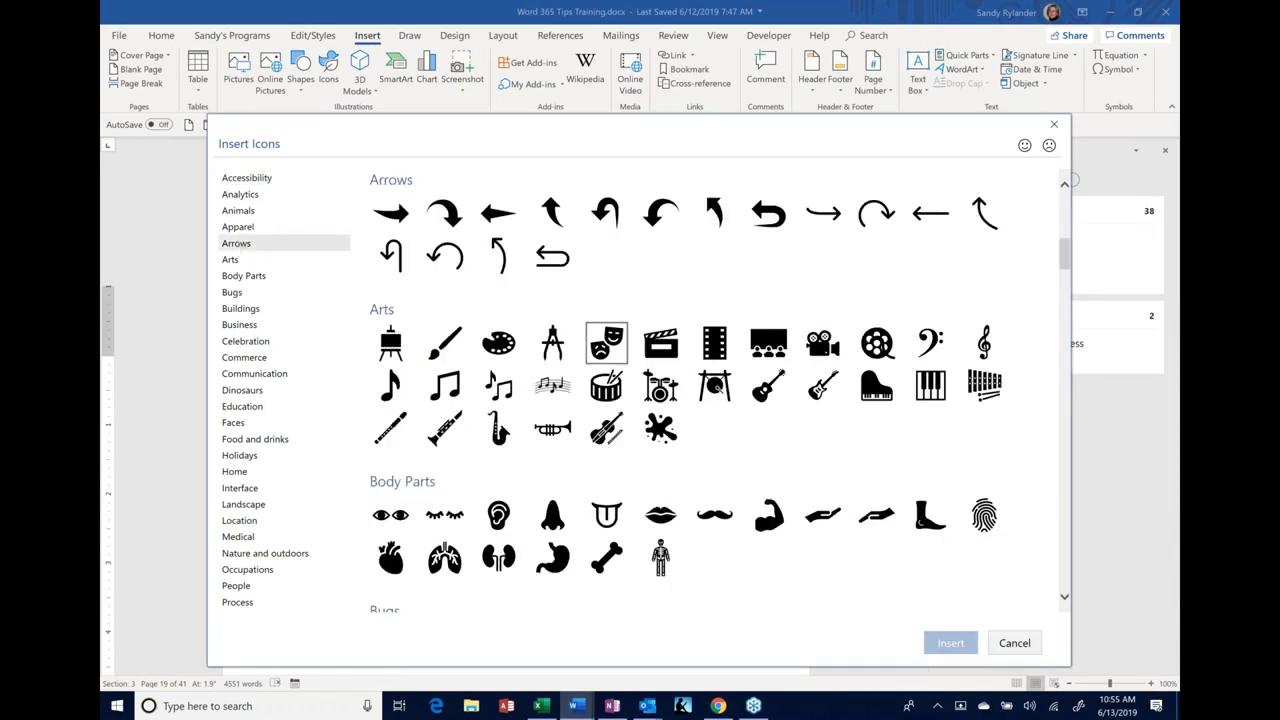
pyautogui.scroll(-1, 594, 377)
pyautogui.scroll(-5, 594, 377)
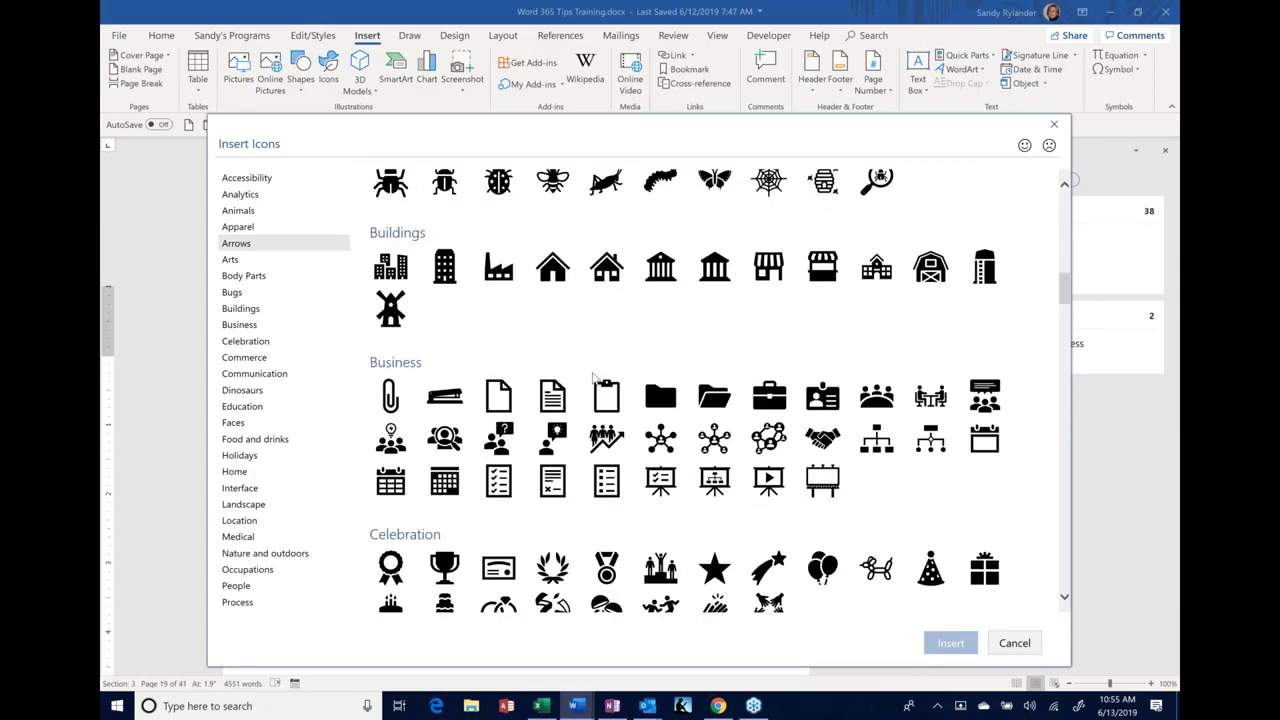
pyautogui.scroll(5, 594, 377)
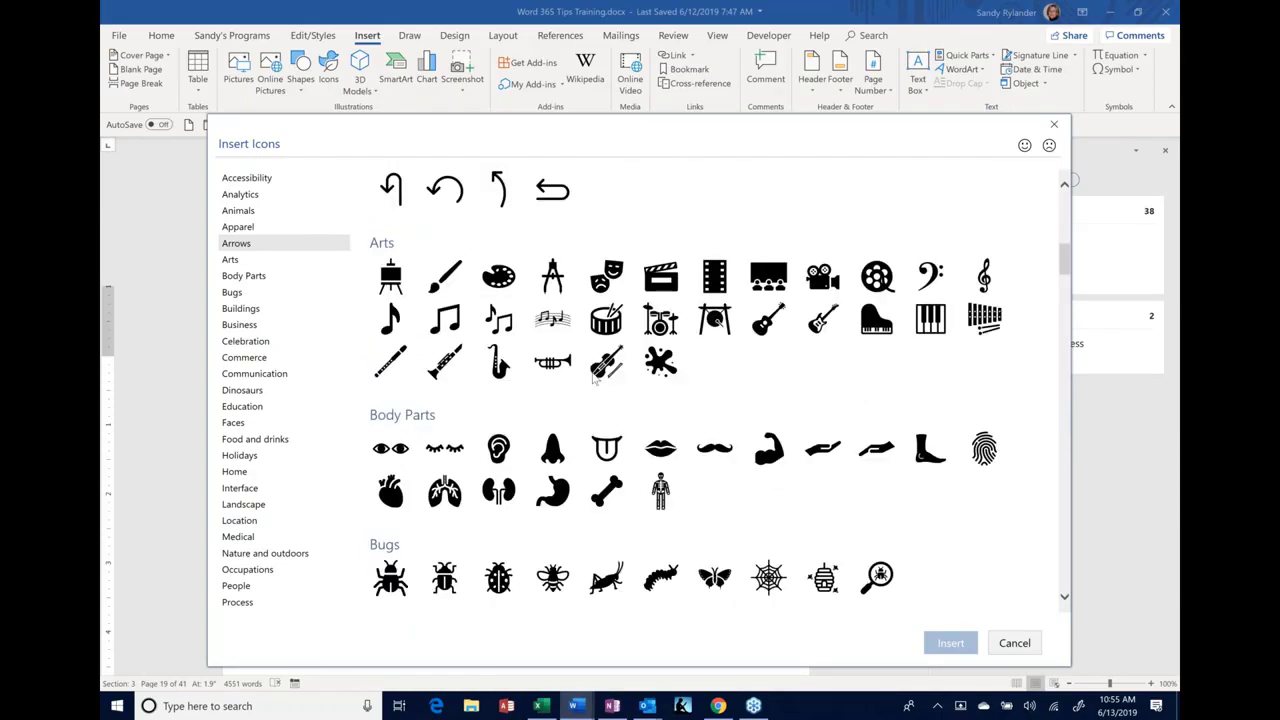
pyautogui.scroll(8, 594, 378)
pyautogui.scroll(-6, 594, 378)
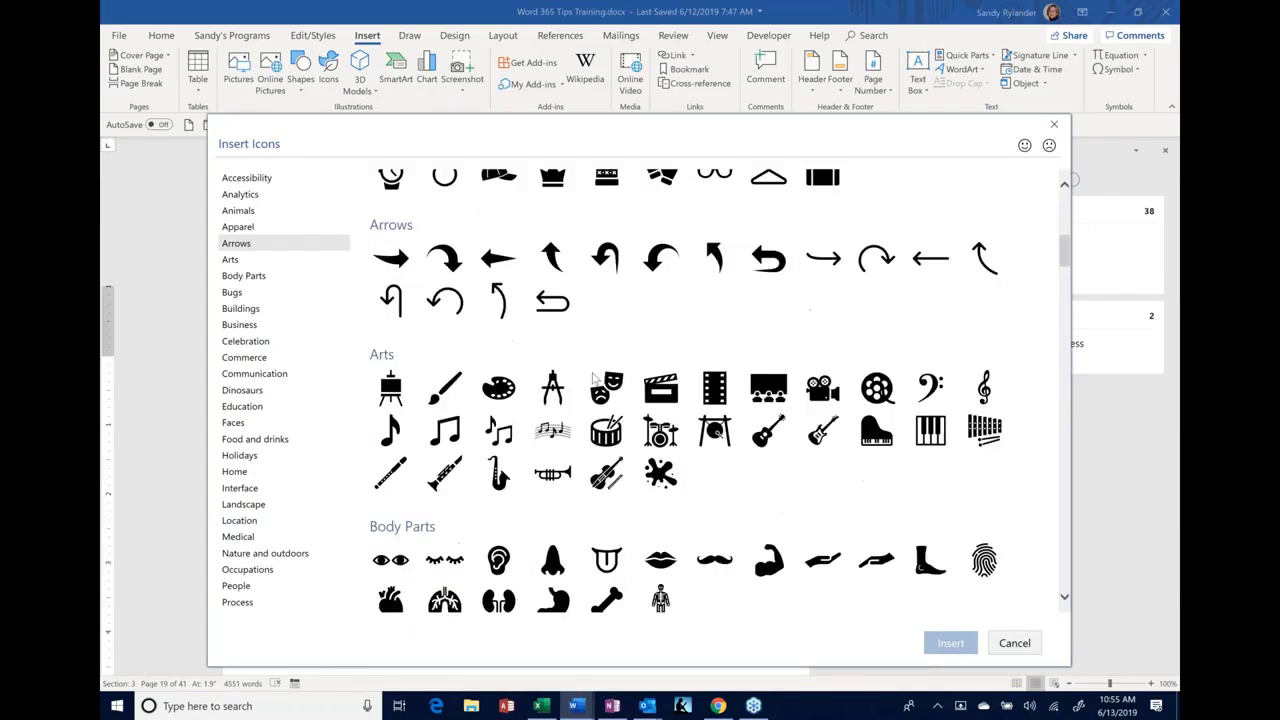
pyautogui.scroll(-6, 594, 377)
pyautogui.scroll(-8, 594, 377)
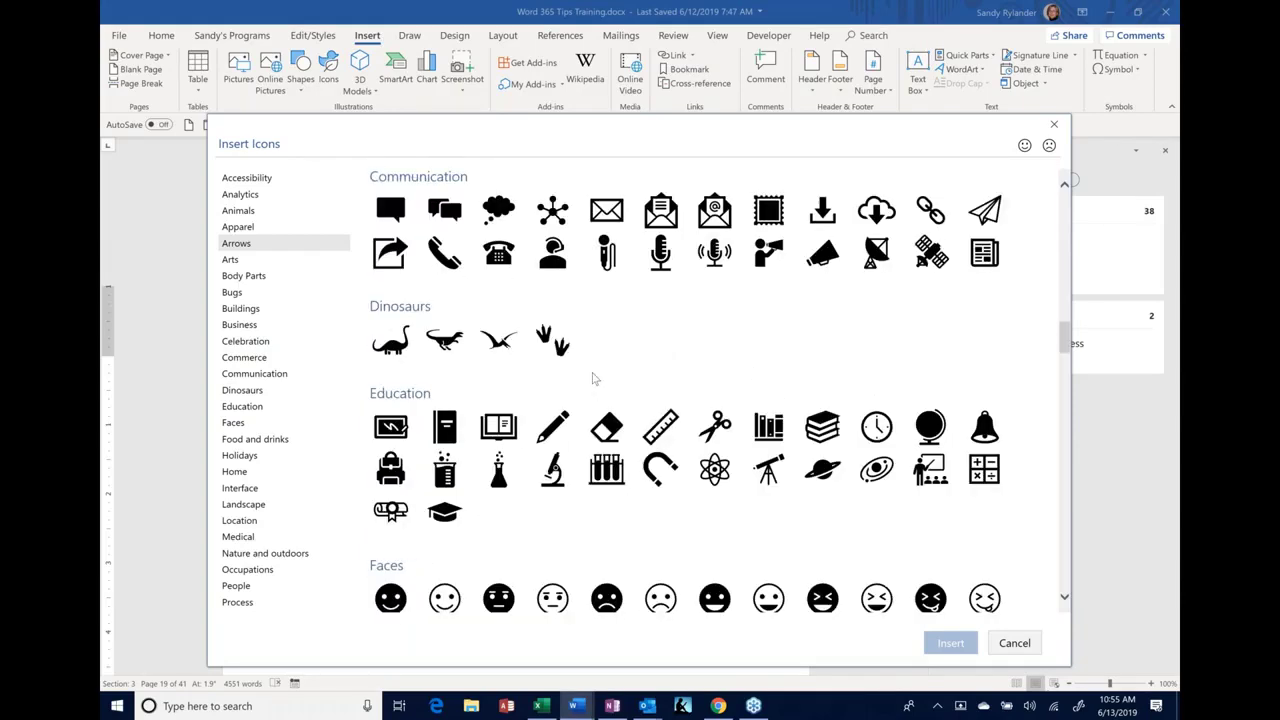
pyautogui.scroll(-1, 594, 378)
pyautogui.scroll(-15, 594, 377)
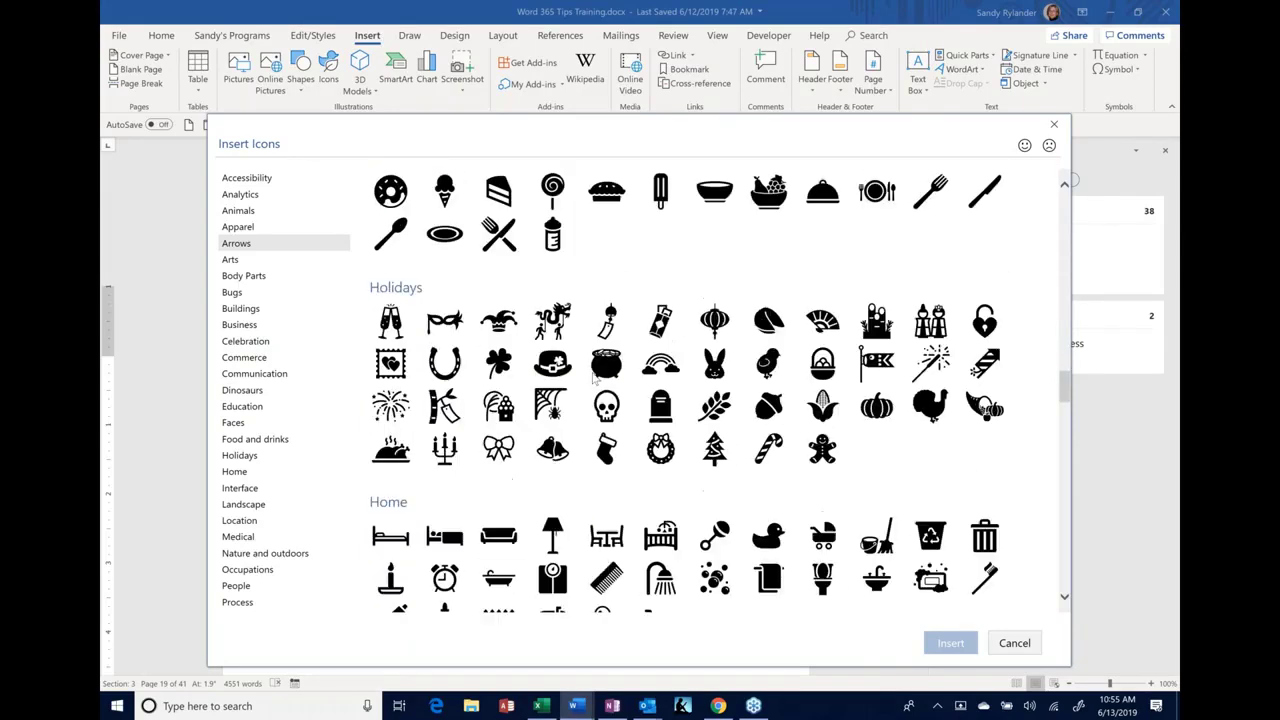
pyautogui.scroll(-6, 594, 377)
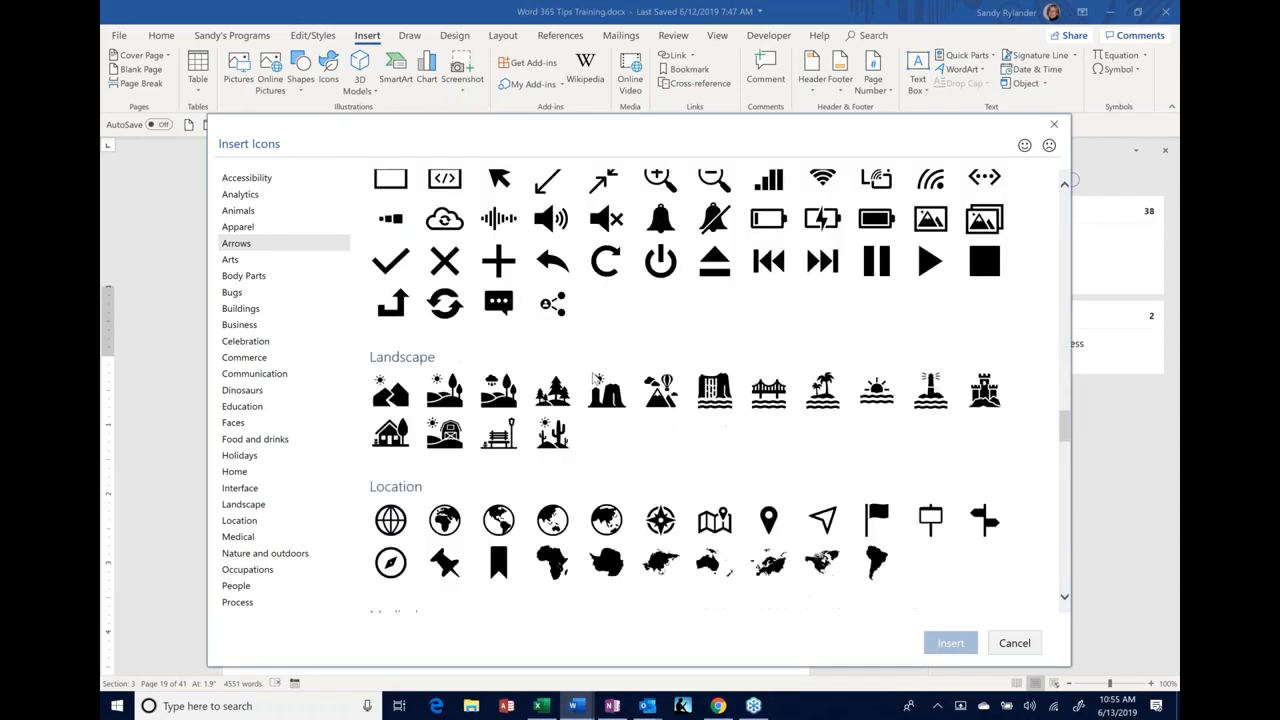
pyautogui.scroll(-20, 594, 378)
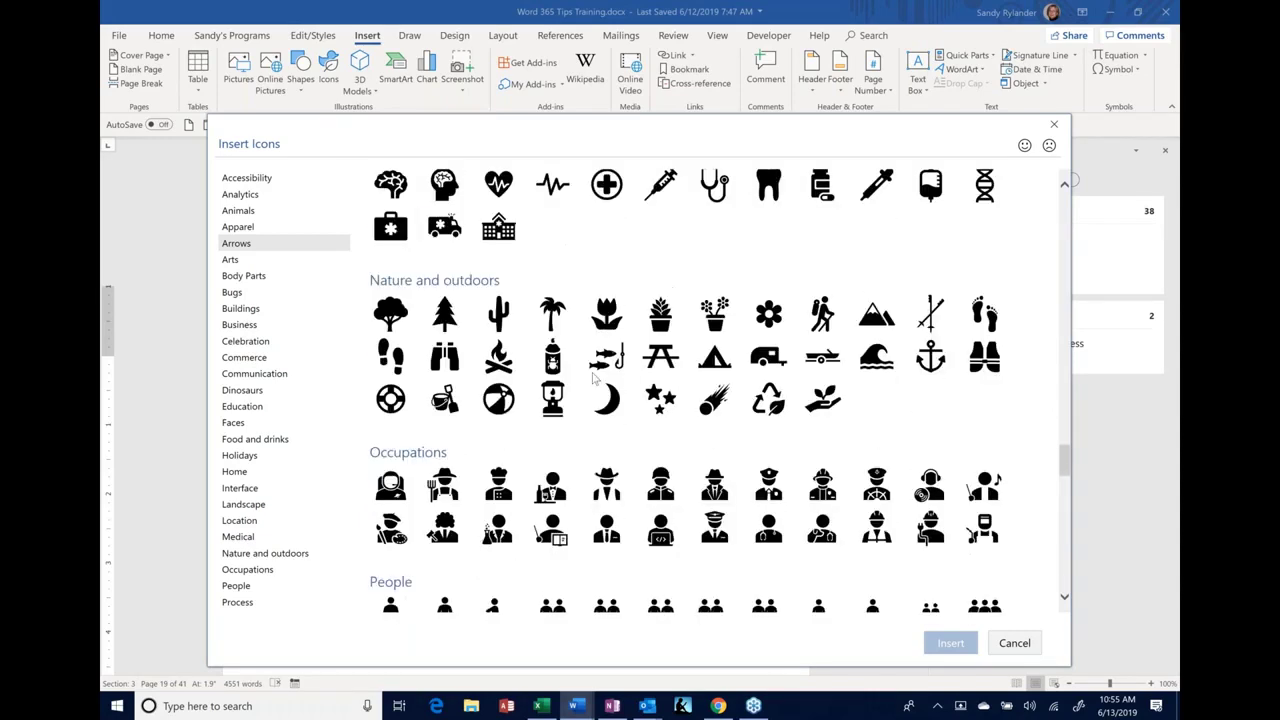
pyautogui.scroll(-20, 594, 377)
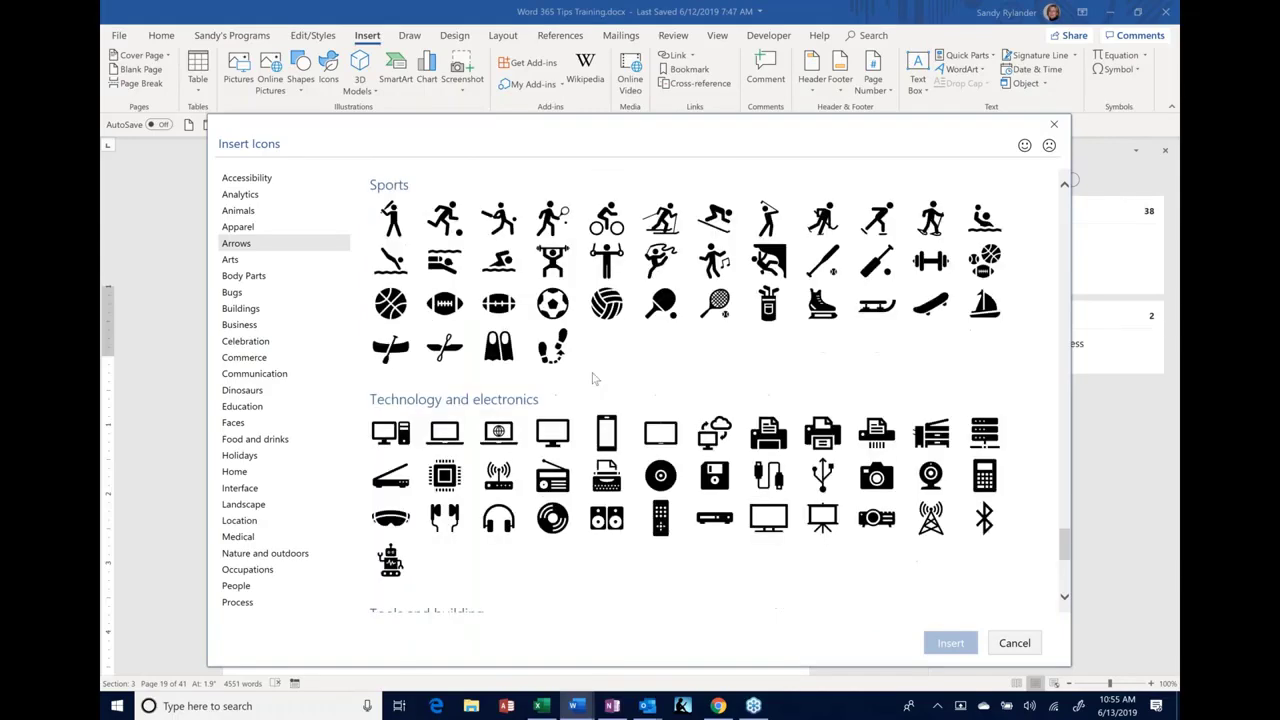
pyautogui.scroll(2, 593, 378)
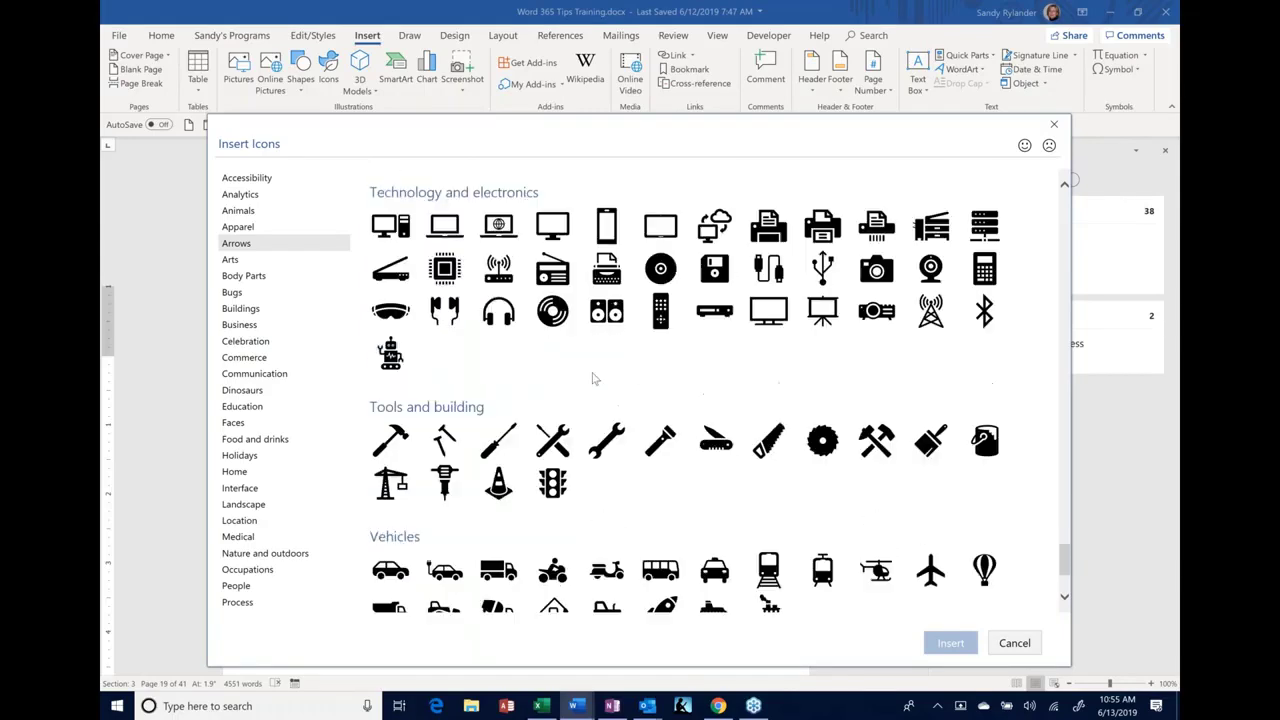
pyautogui.scroll(1, 592, 378)
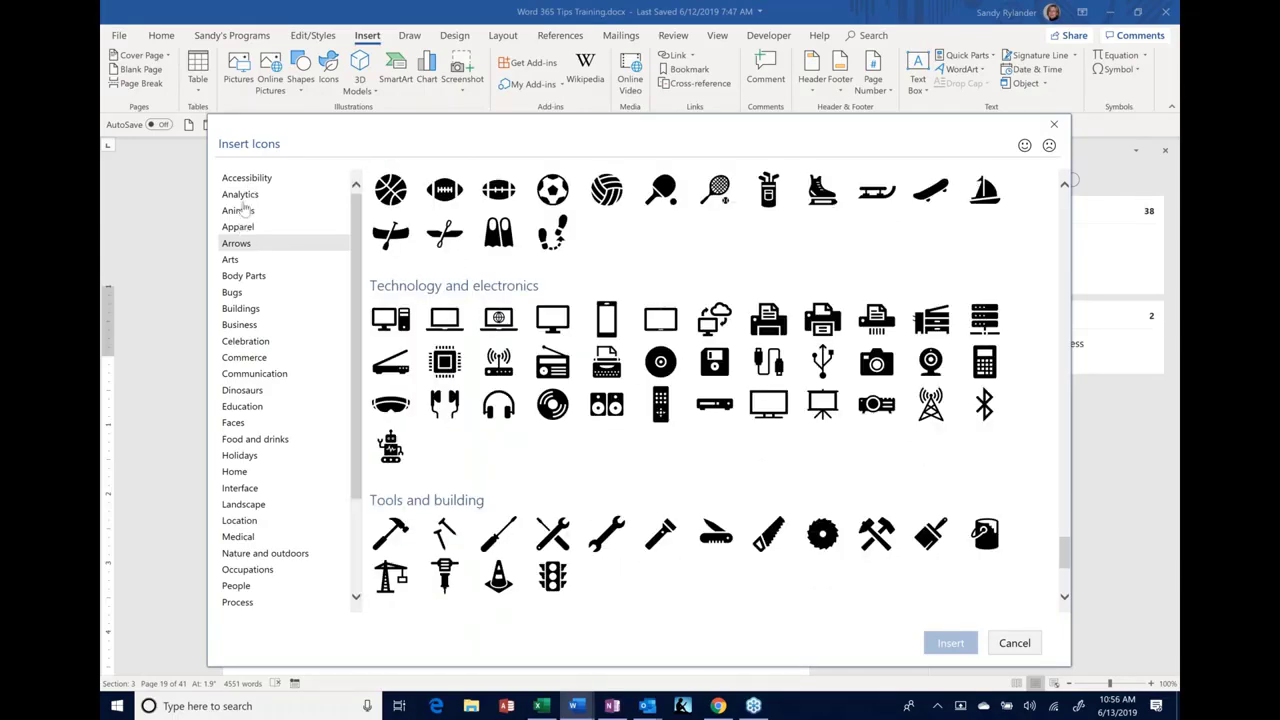
# Go to the Analytics and Accessibility icon groups and examine the categories from there down to Technology and electronics
pyautogui.click(240, 194)
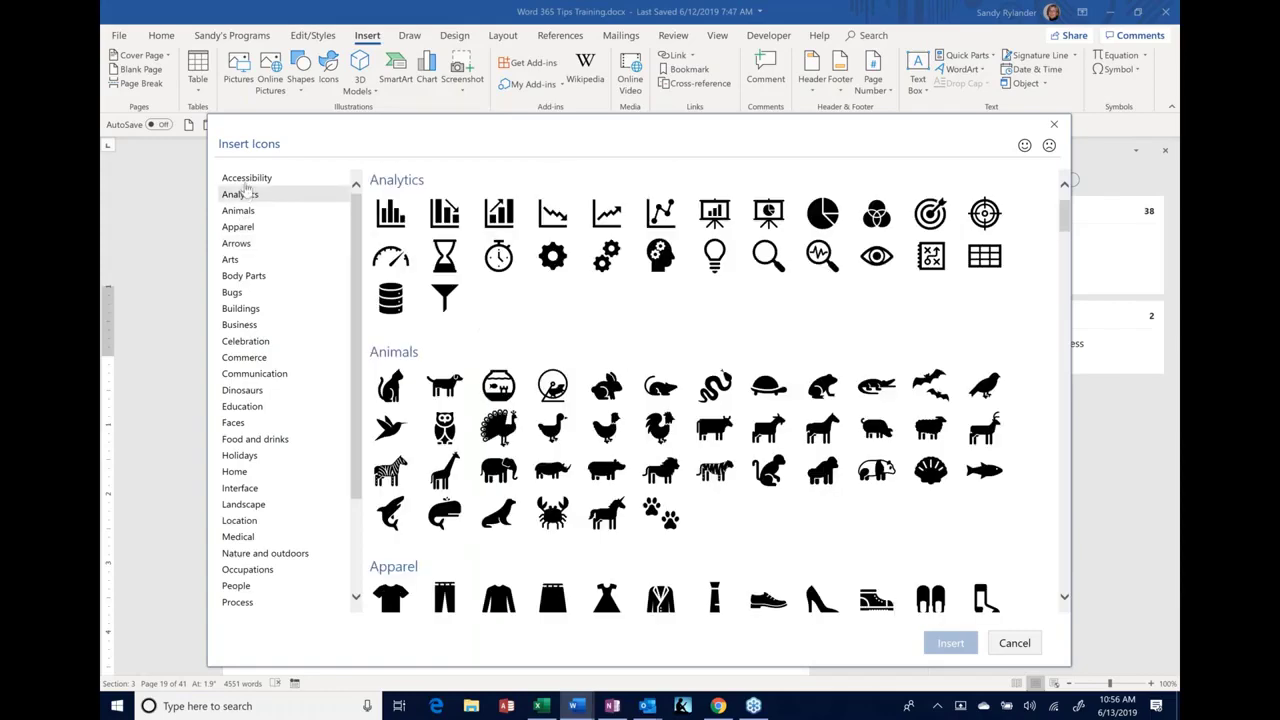
pyautogui.click(246, 178)
pyautogui.scroll(-5, 690, 390)
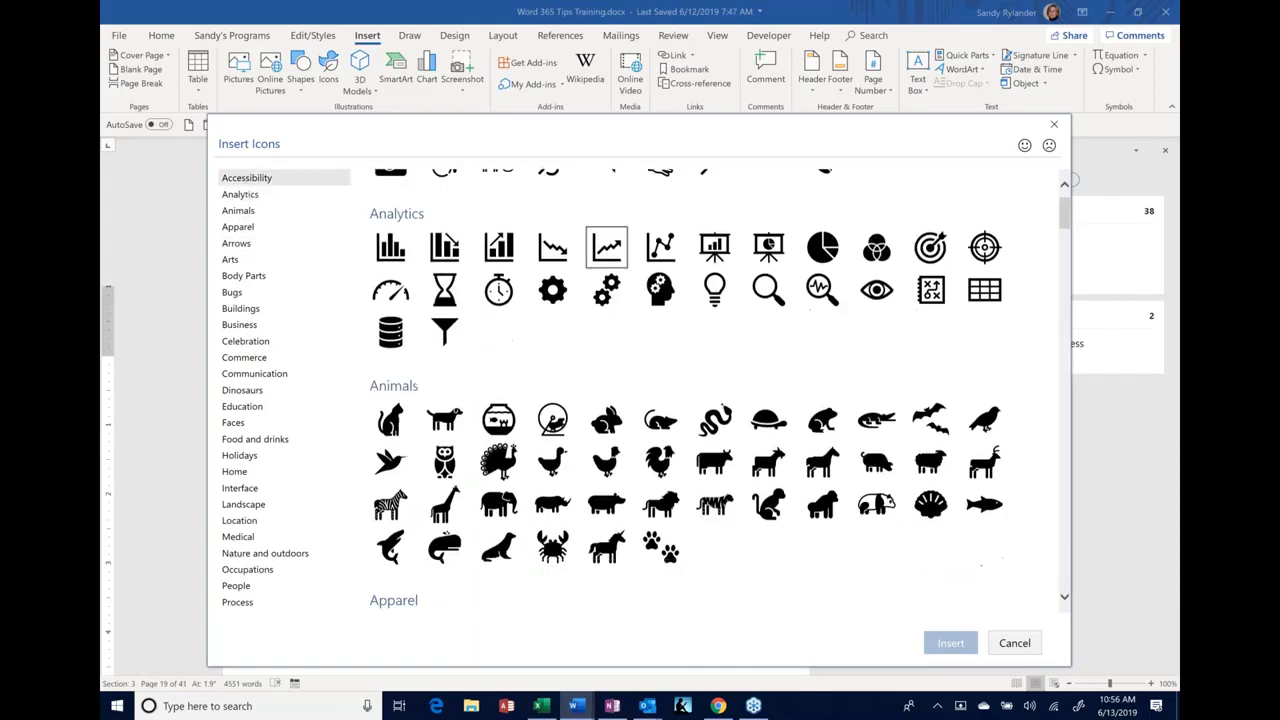
pyautogui.scroll(-6, 690, 390)
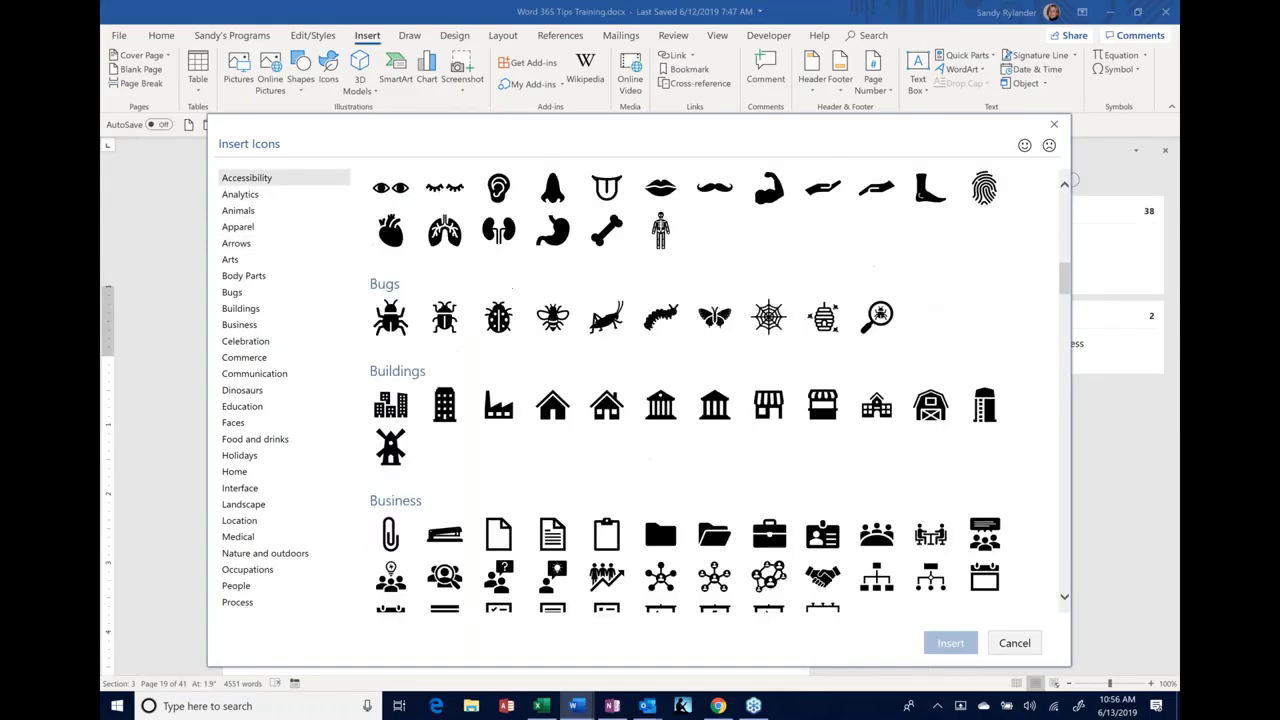
pyautogui.scroll(-5, 690, 390)
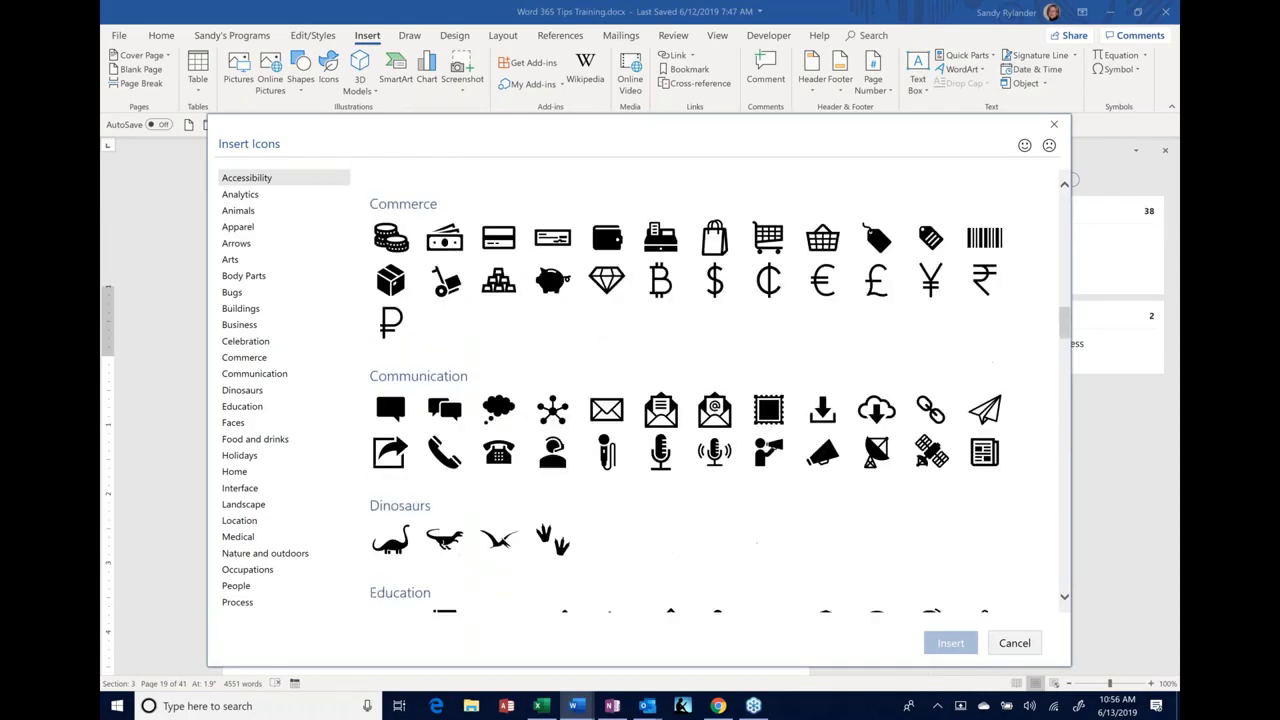
pyautogui.scroll(-3, 403, 335)
pyautogui.scroll(3, 403, 335)
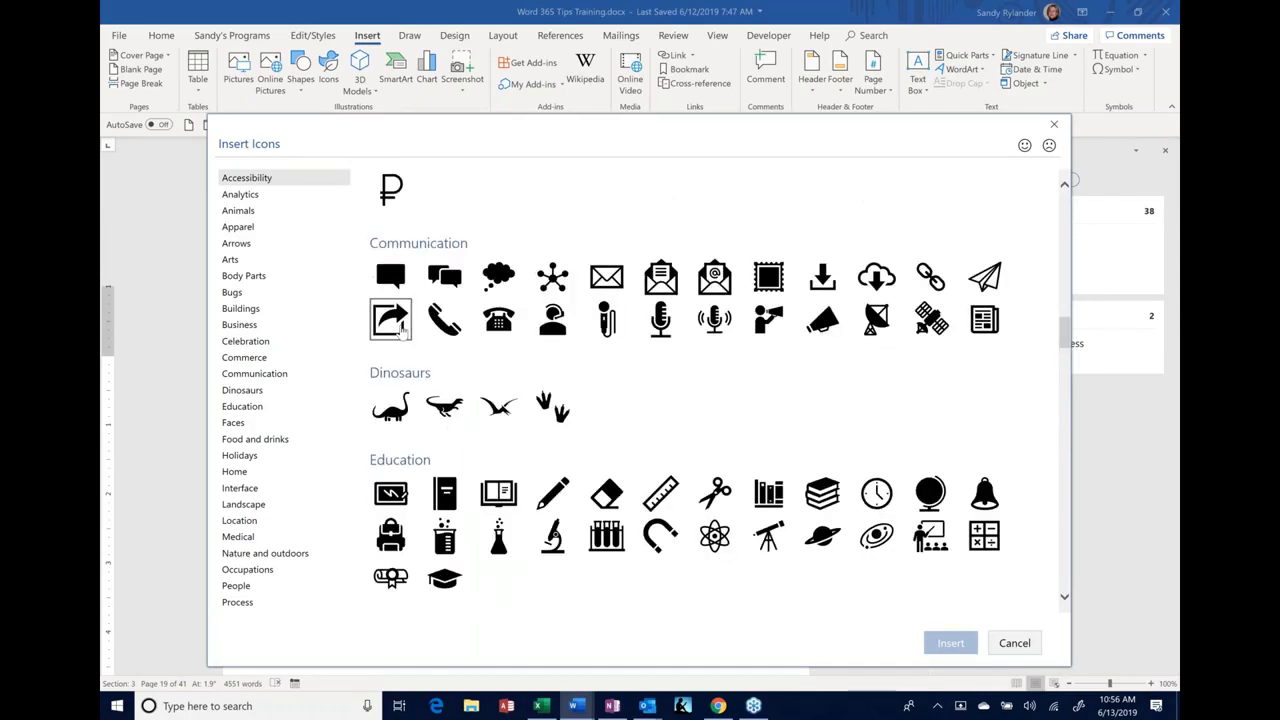
pyautogui.scroll(-3, 403, 335)
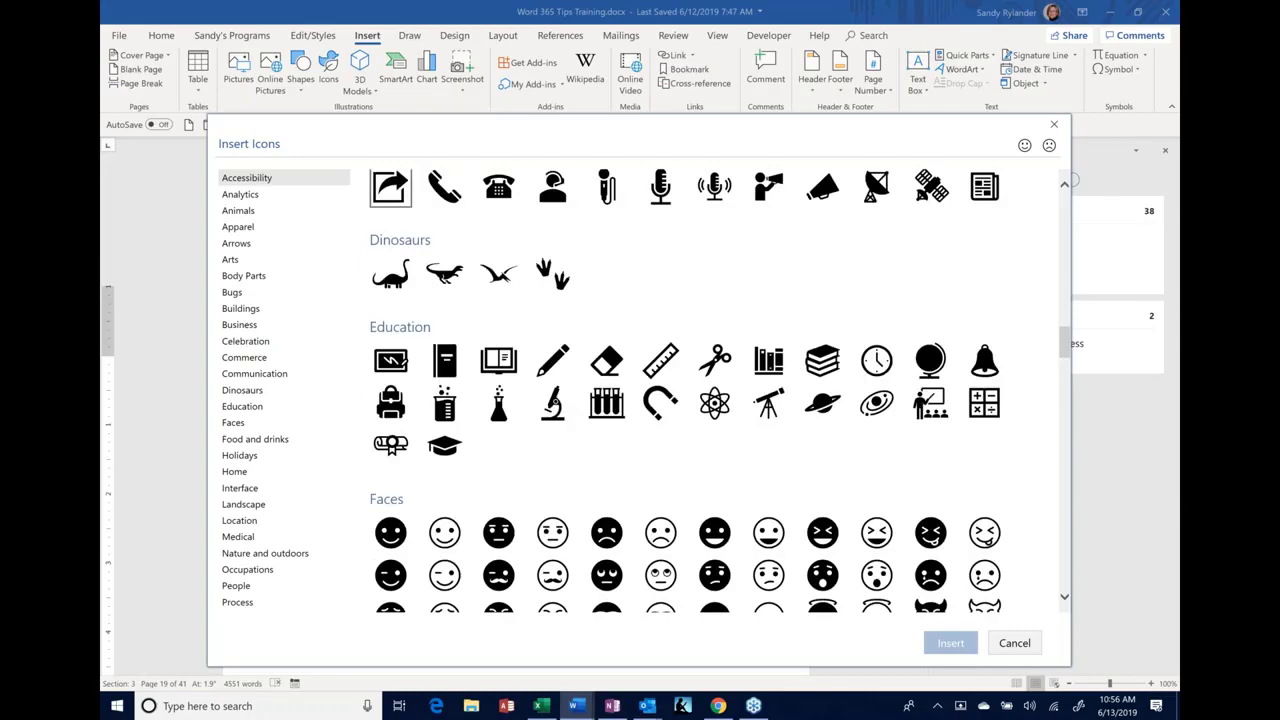
pyautogui.scroll(-10, 687, 390)
pyautogui.scroll(-12, 687, 390)
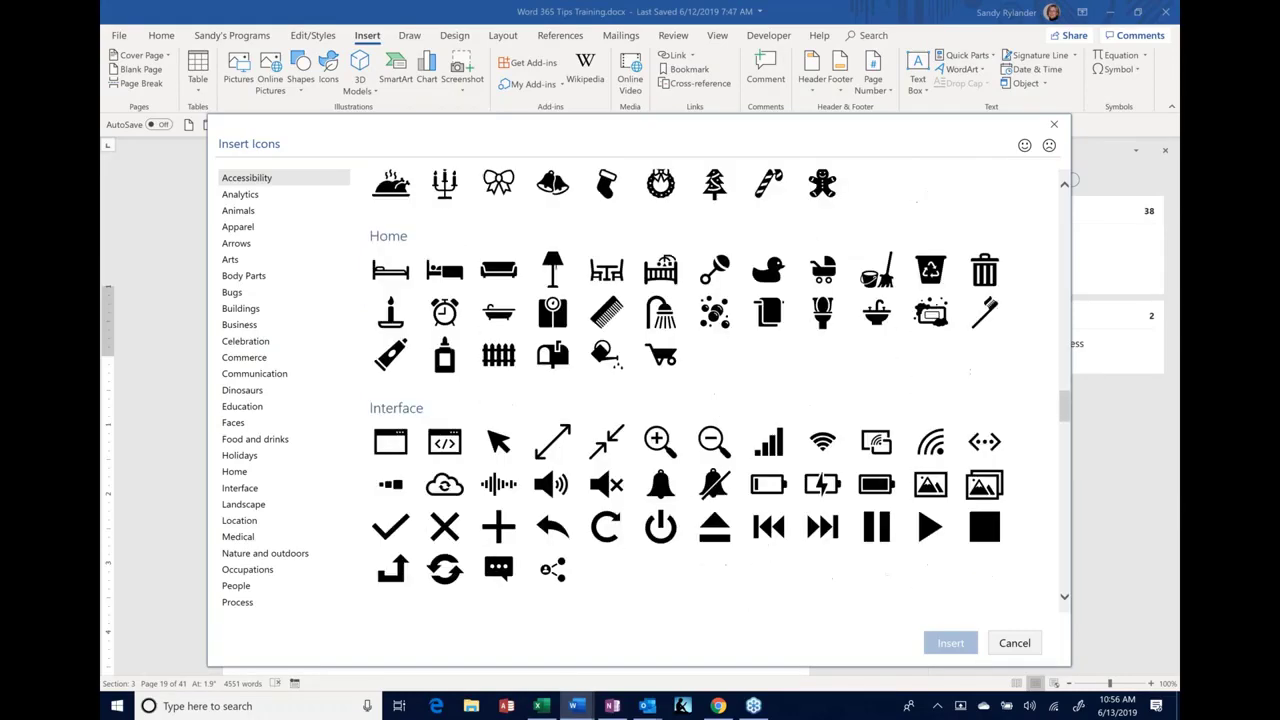
pyautogui.scroll(-7, 720, 386)
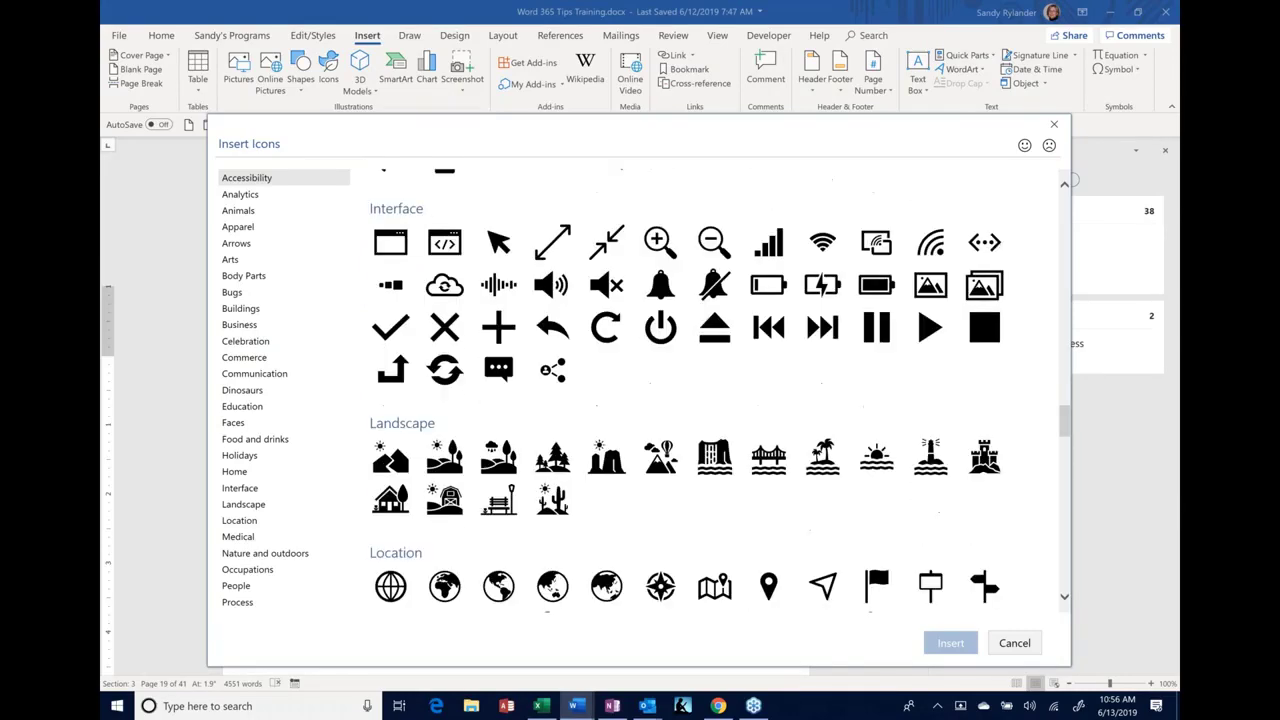
pyautogui.scroll(-4, 700, 390)
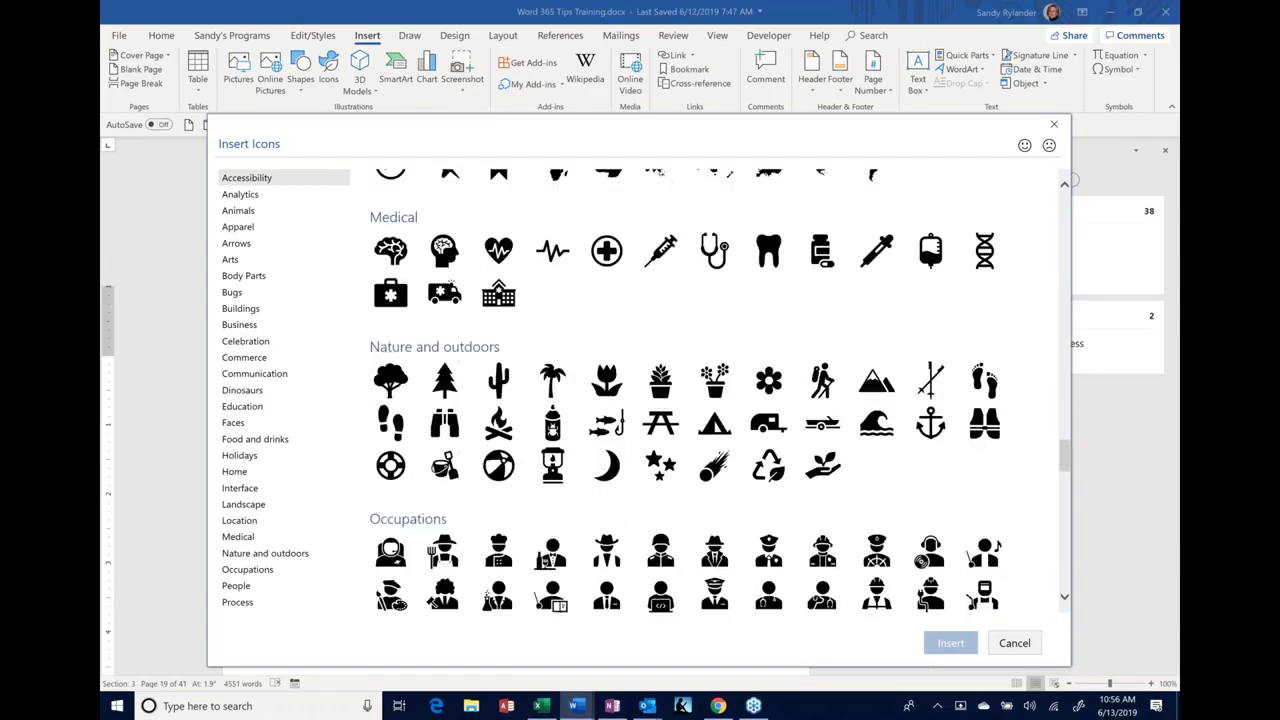
pyautogui.scroll(-13, 720, 390)
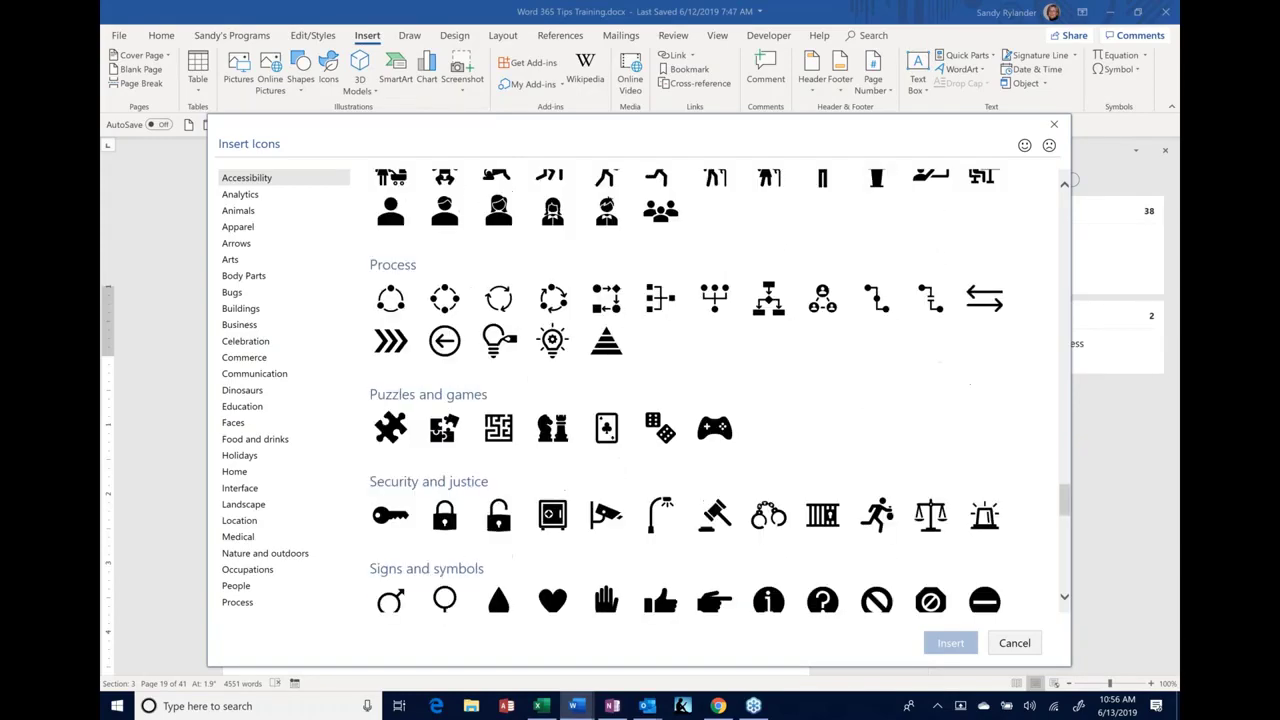
pyautogui.scroll(-8, 700, 390)
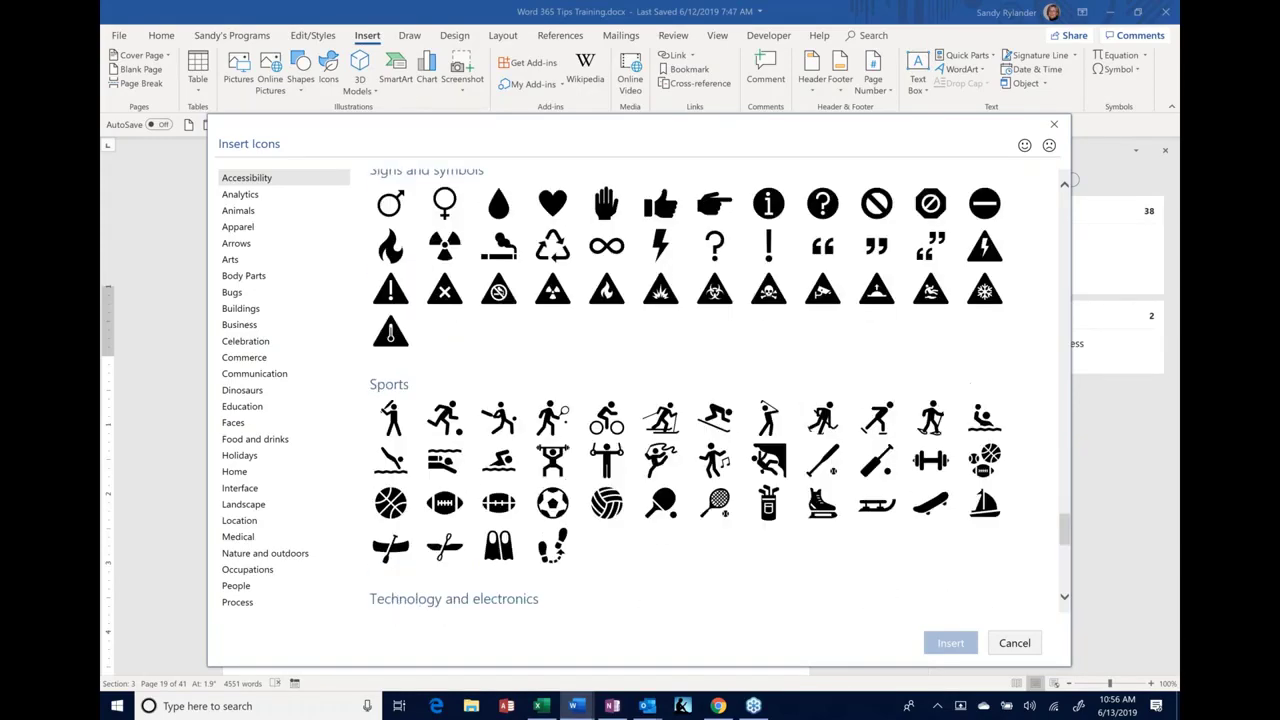
pyautogui.scroll(-12, 700, 390)
# Look back through the icon library from Technology and electronics up to the Accessibility group
pyautogui.scroll(8, 700, 390)
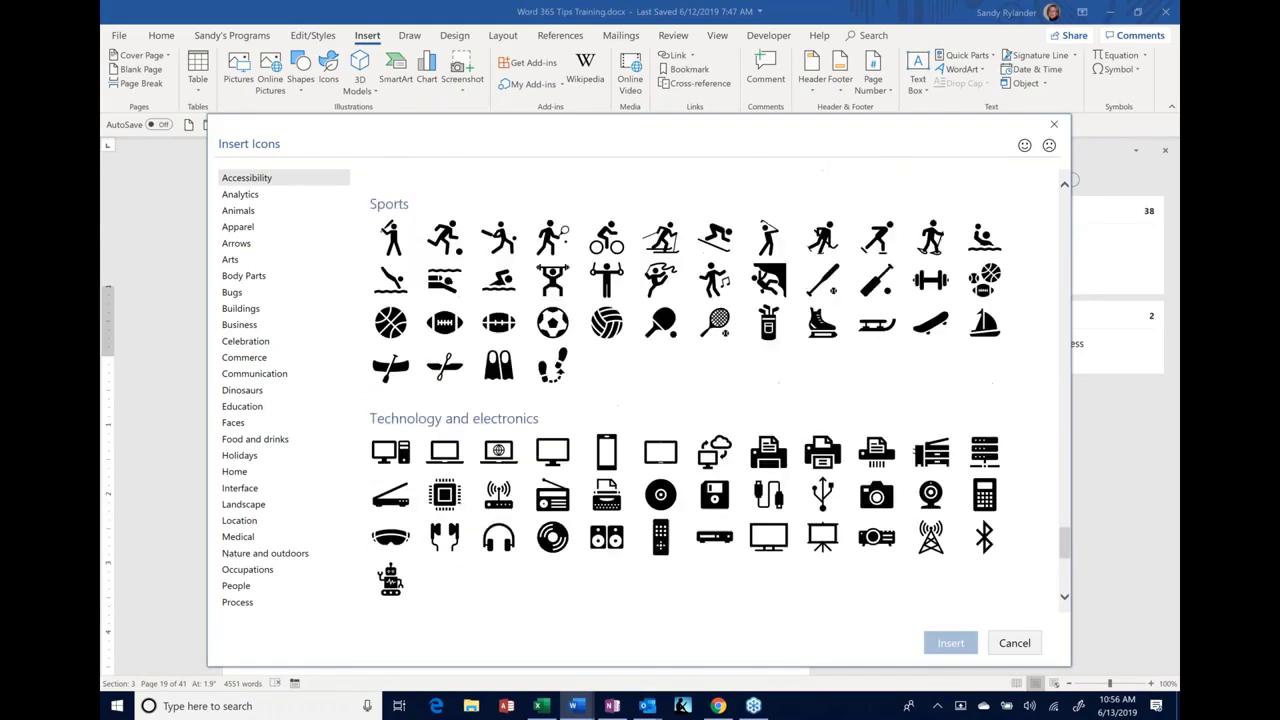
pyautogui.scroll(11, 700, 390)
pyautogui.scroll(10, 700, 390)
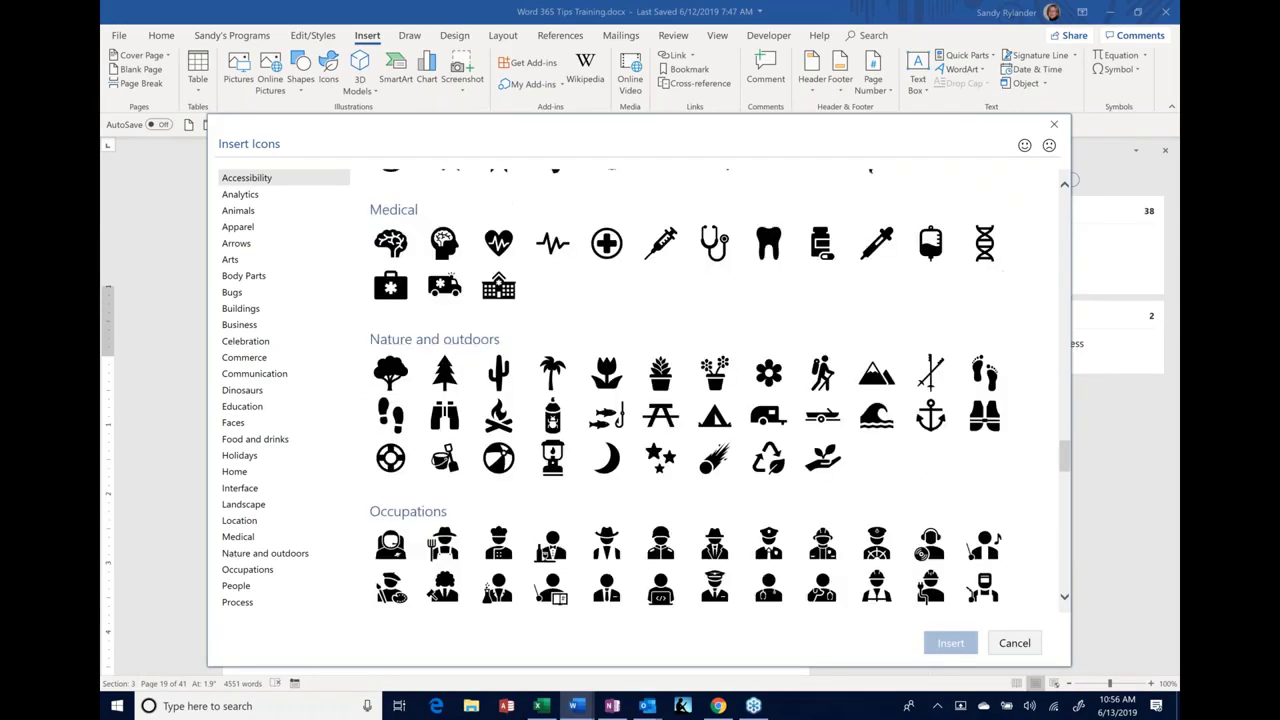
pyautogui.scroll(20, 700, 390)
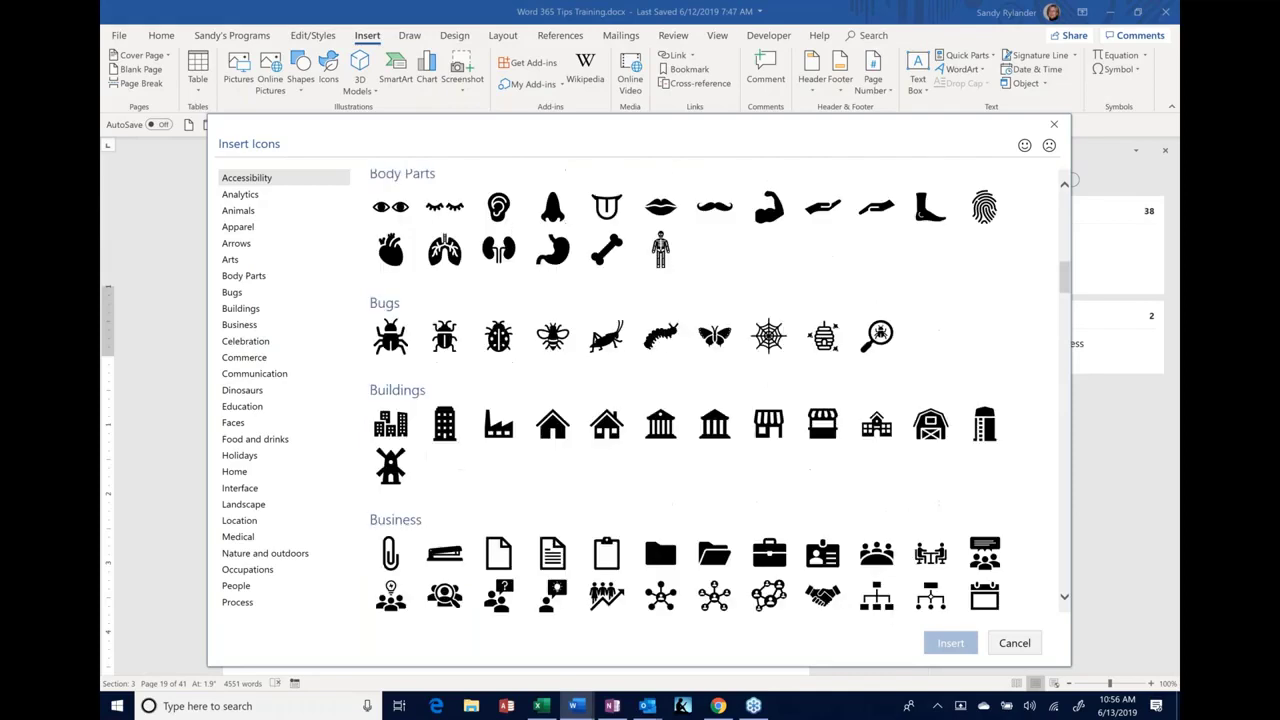
pyautogui.scroll(15, 700, 390)
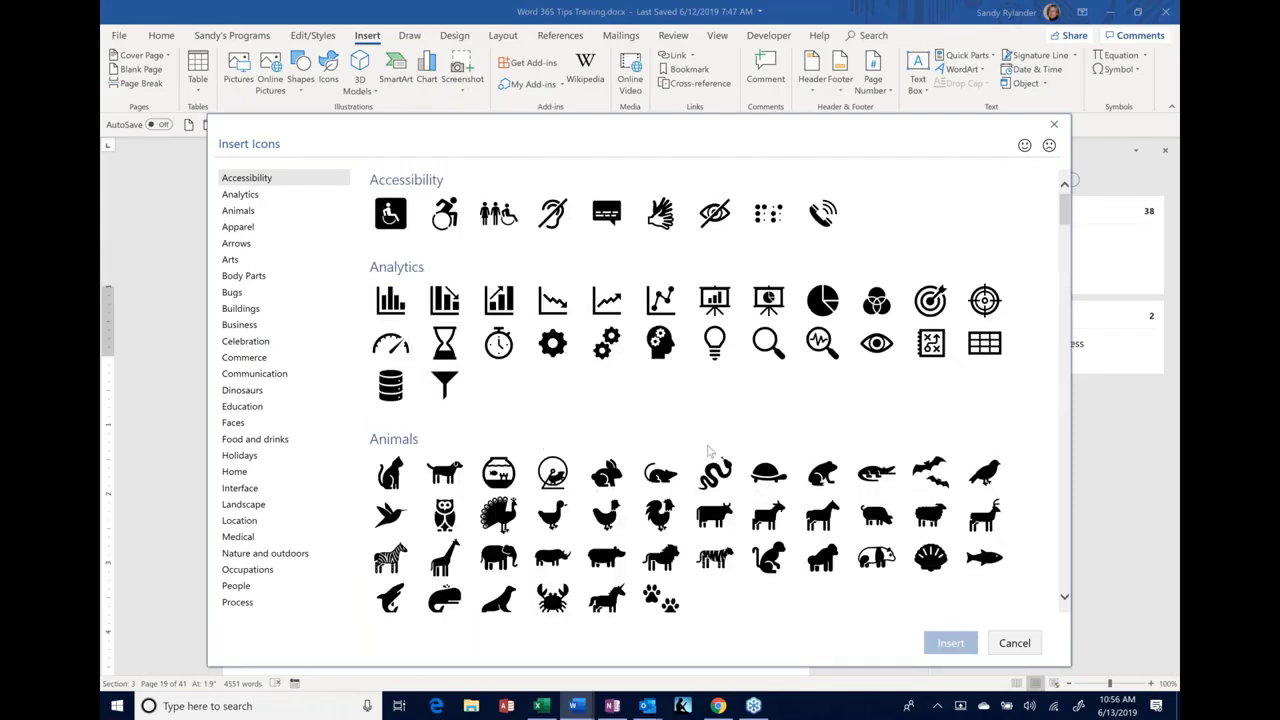
# Insert the table grid icon from the Analytics group and delete it from the page
pyautogui.click(992, 358)
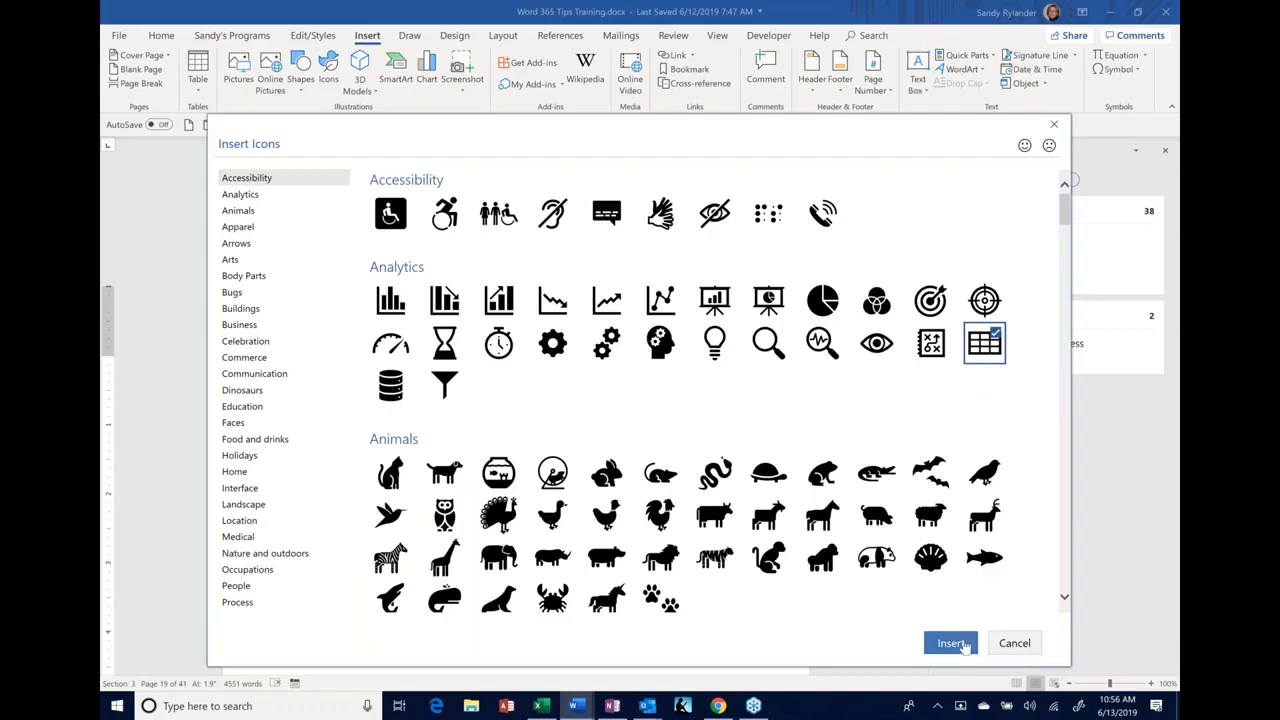
pyautogui.click(963, 646)
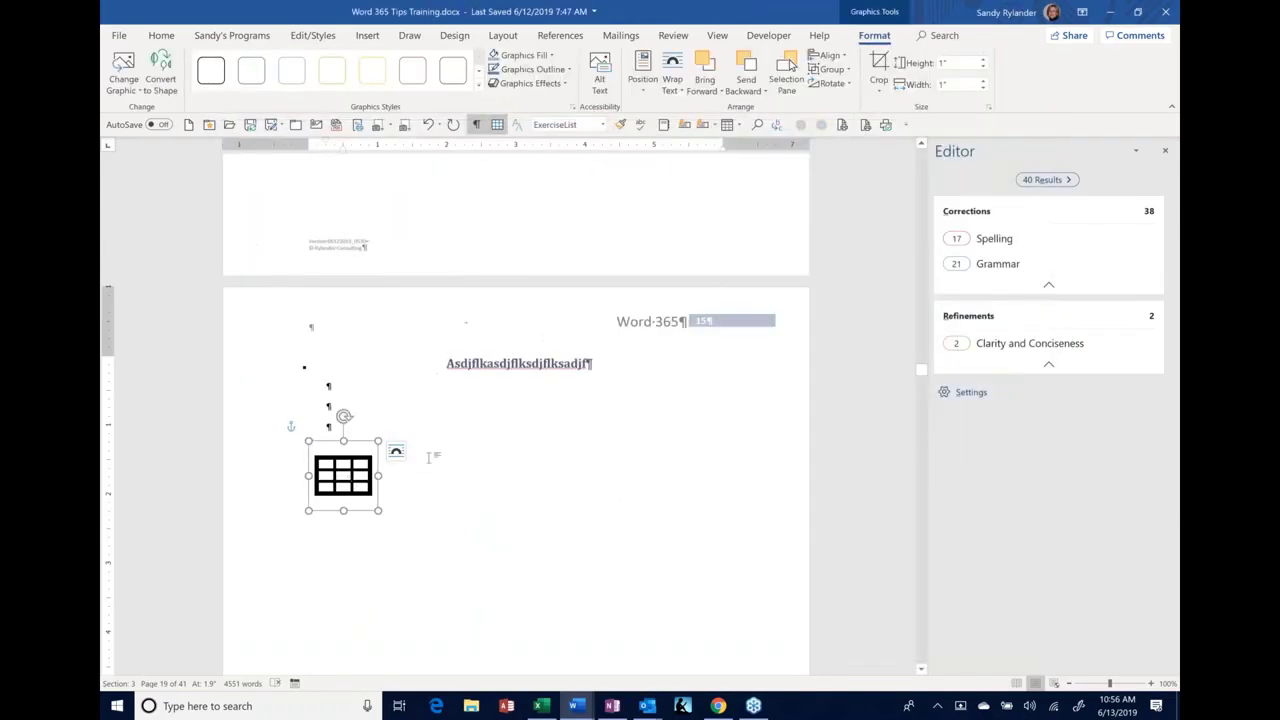
pyautogui.press('Delete')
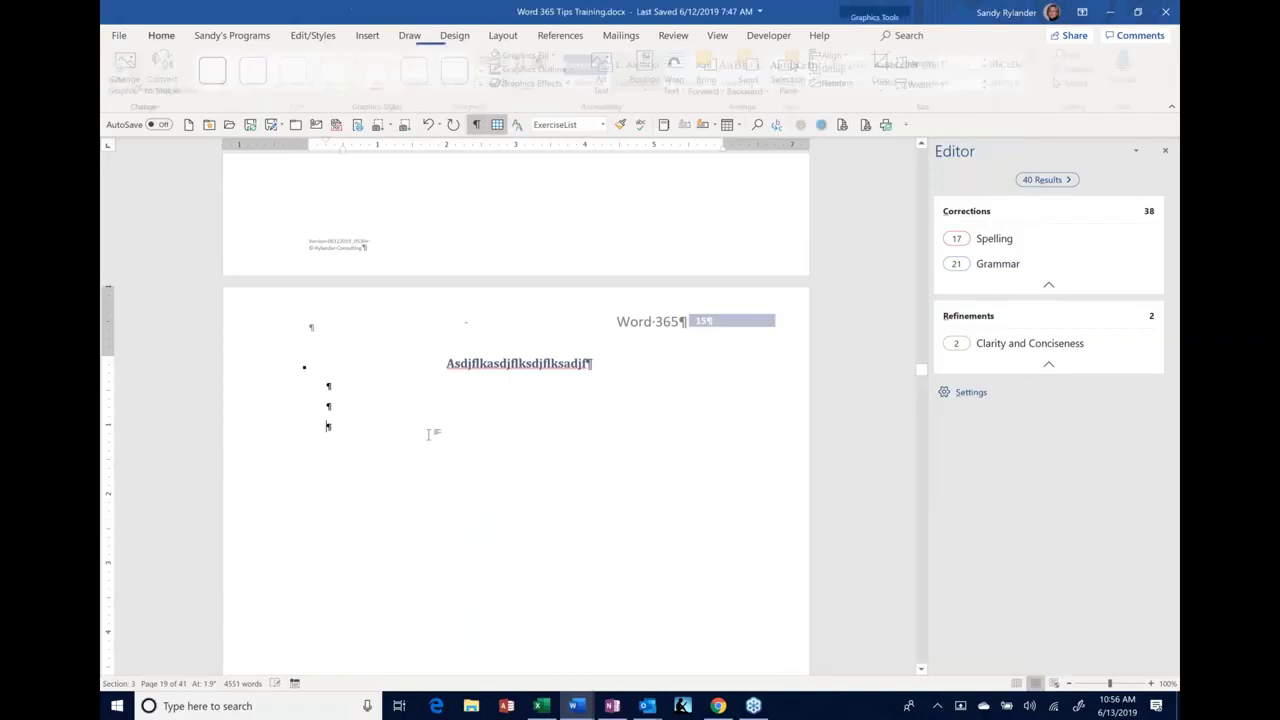
# View the Legacy Forms and ActiveX Controls available among the developer tools and close the list
pyautogui.click(768, 35)
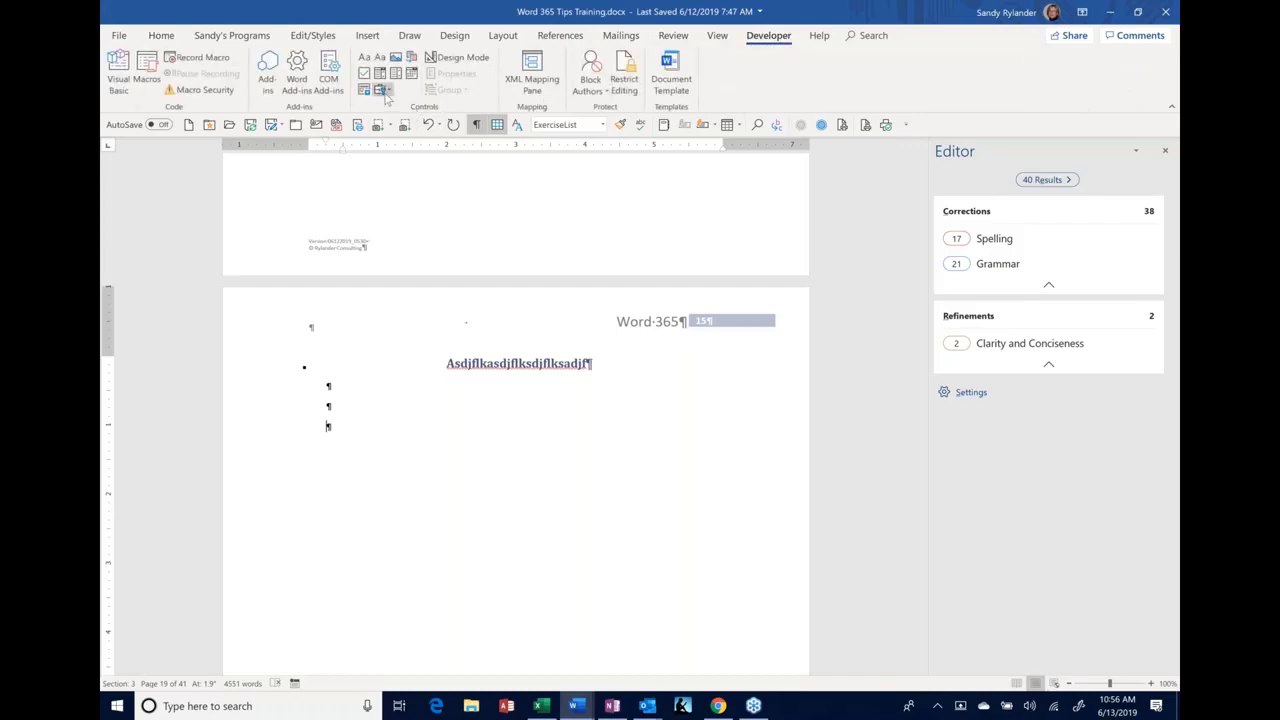
pyautogui.click(385, 92)
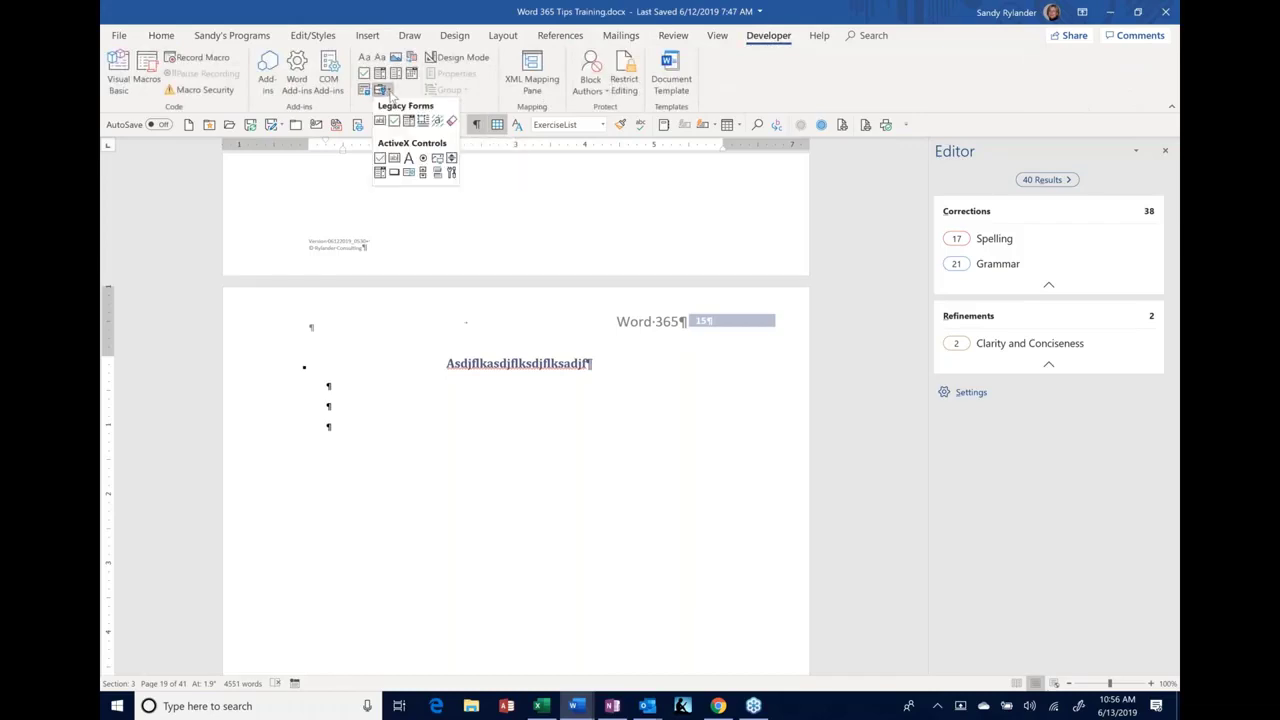
pyautogui.click(813, 92)
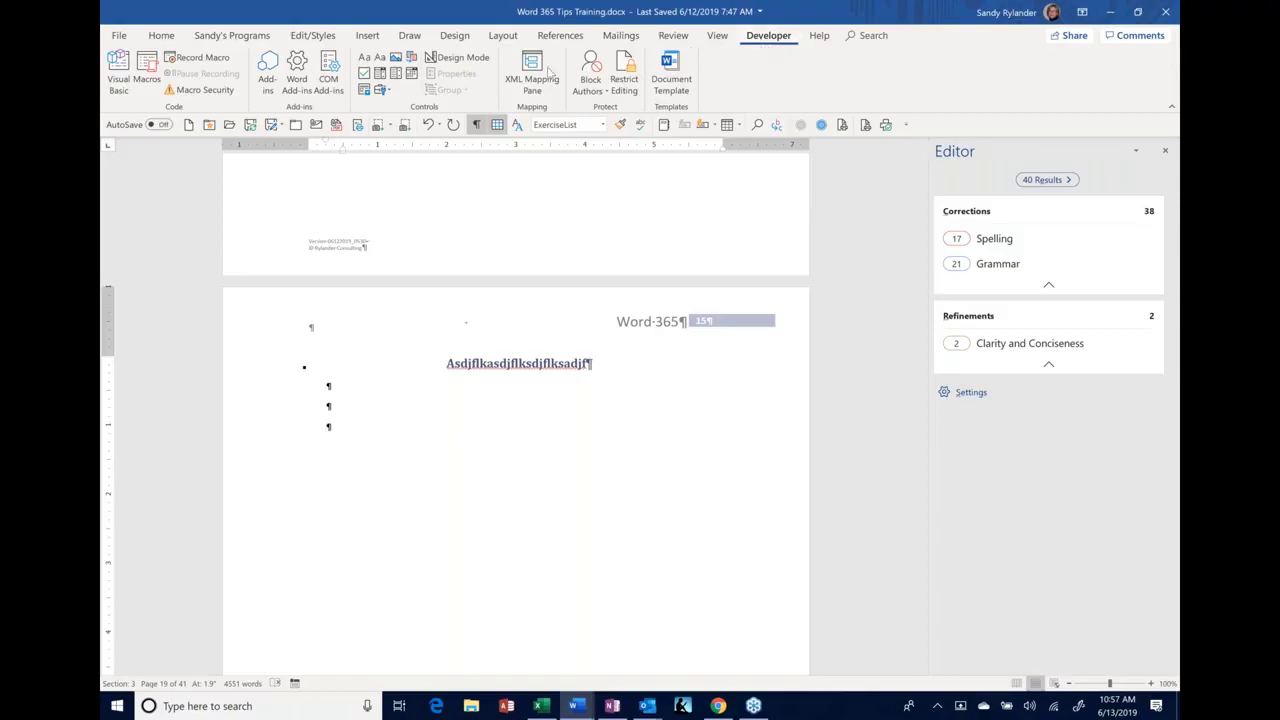
# Examine the Developer entry under Main Tabs in the ribbon customization options and accept the dialog
pyautogui.rightClick(768, 42)
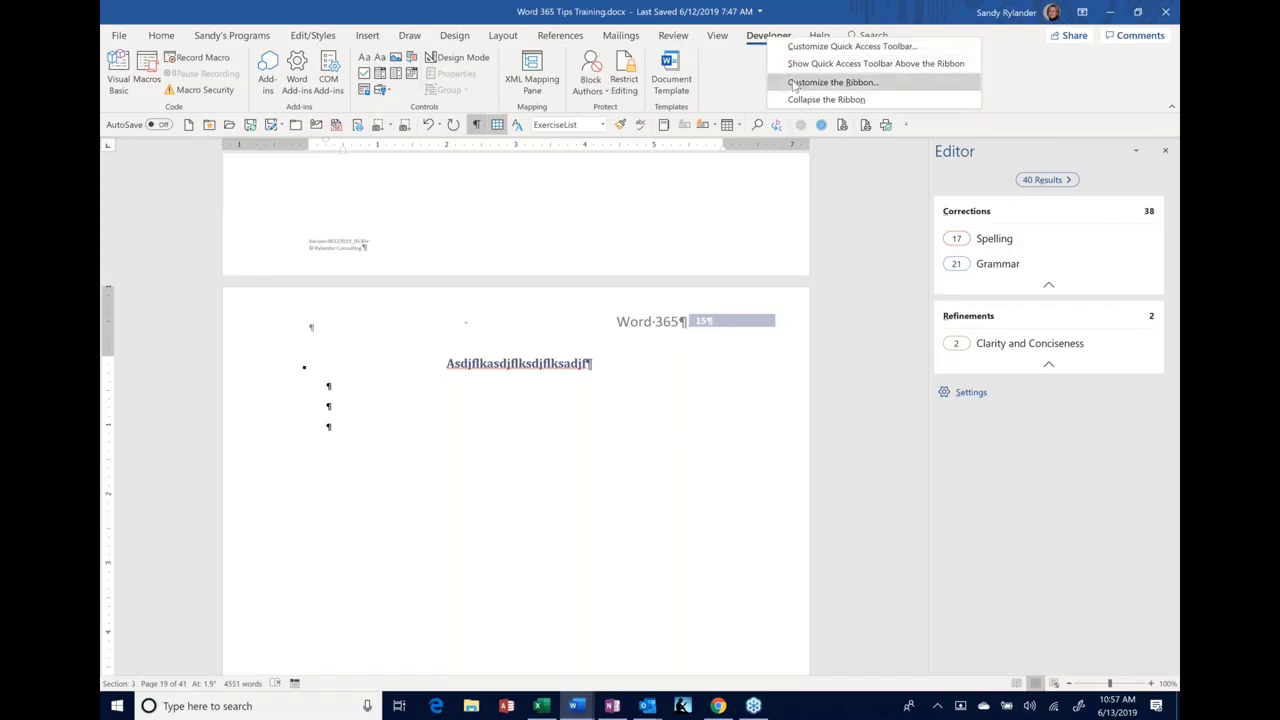
pyautogui.click(832, 82)
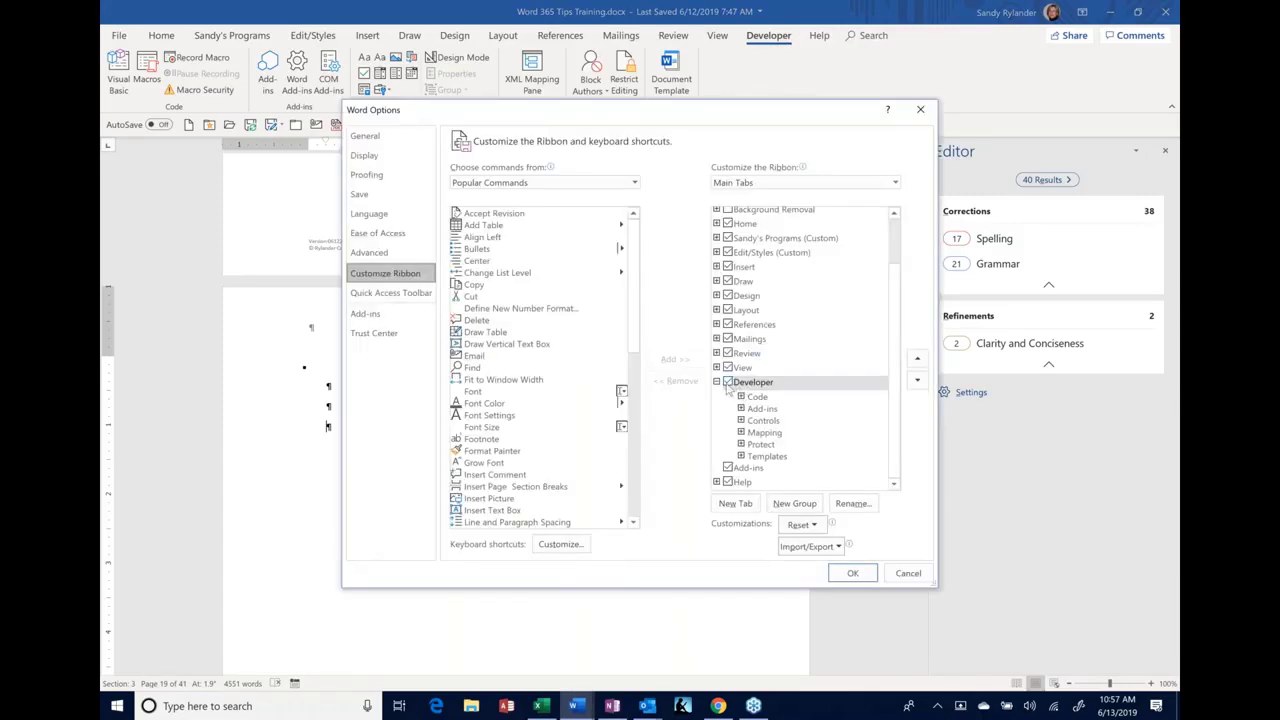
pyautogui.click(727, 386)
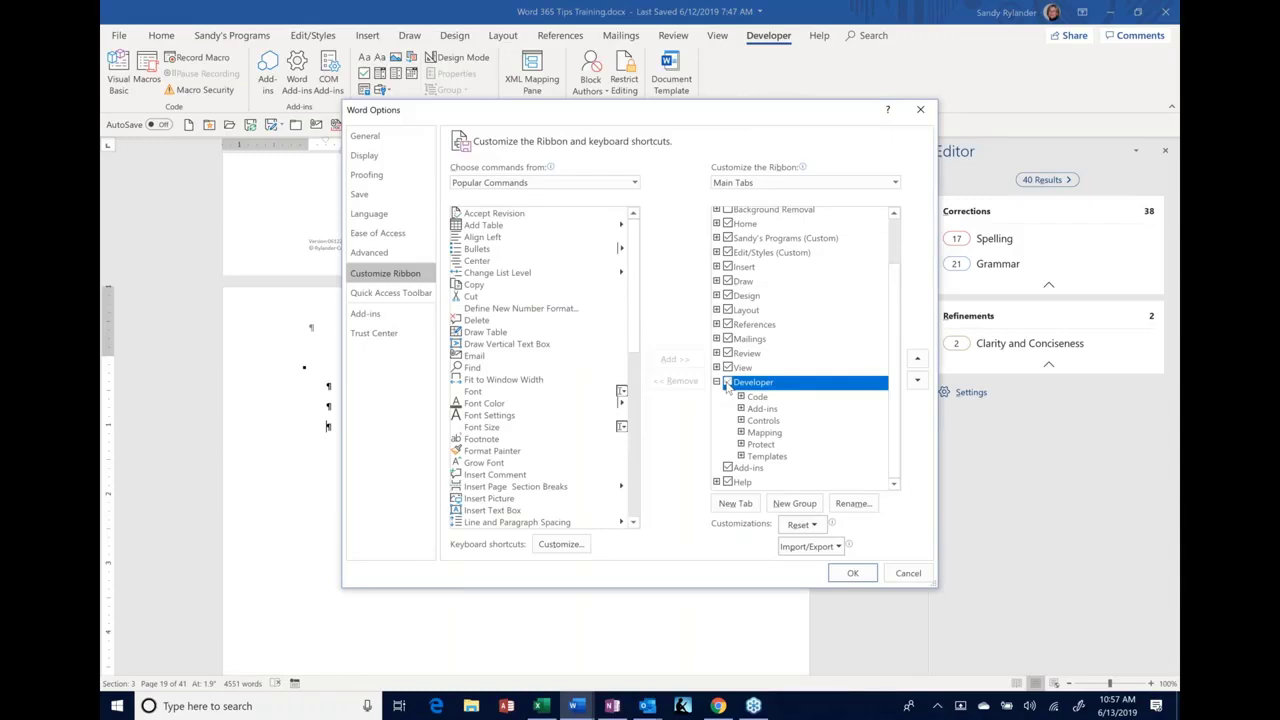
pyautogui.click(851, 573)
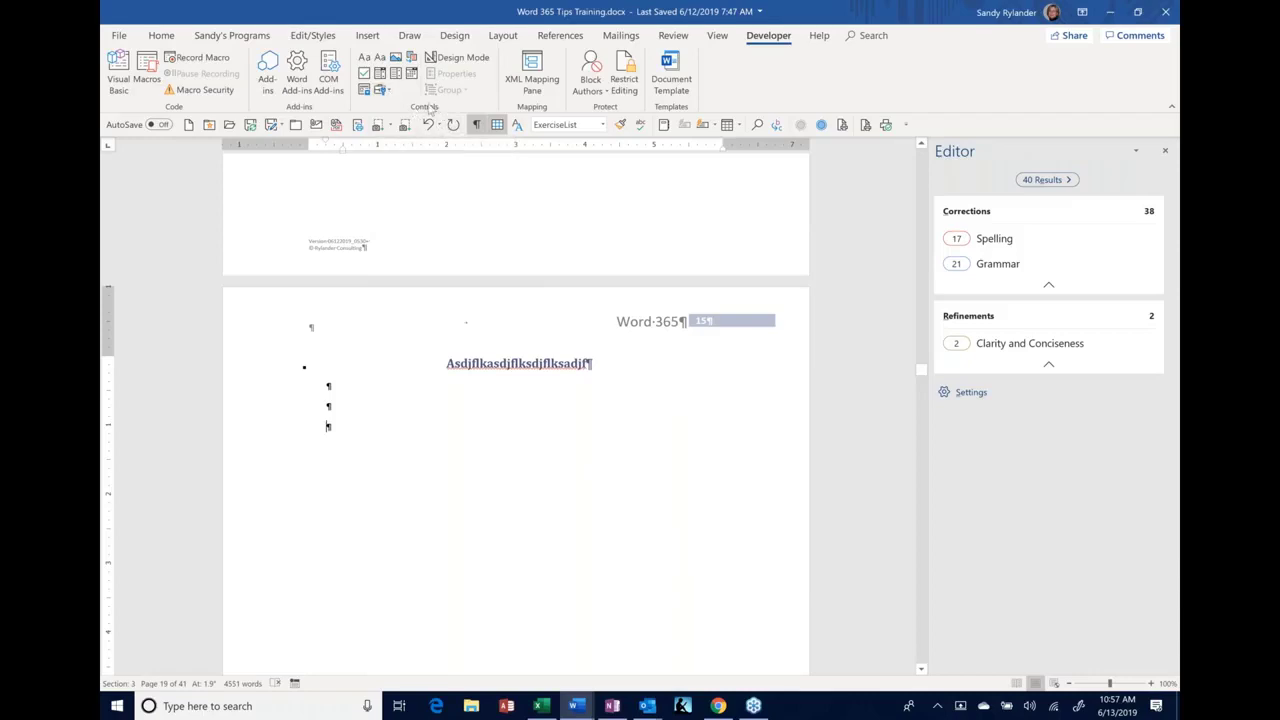
# Insert a legacy Check Box Form Field in the last empty paragraph and add three blank paragraphs after it
pyautogui.click(391, 93)
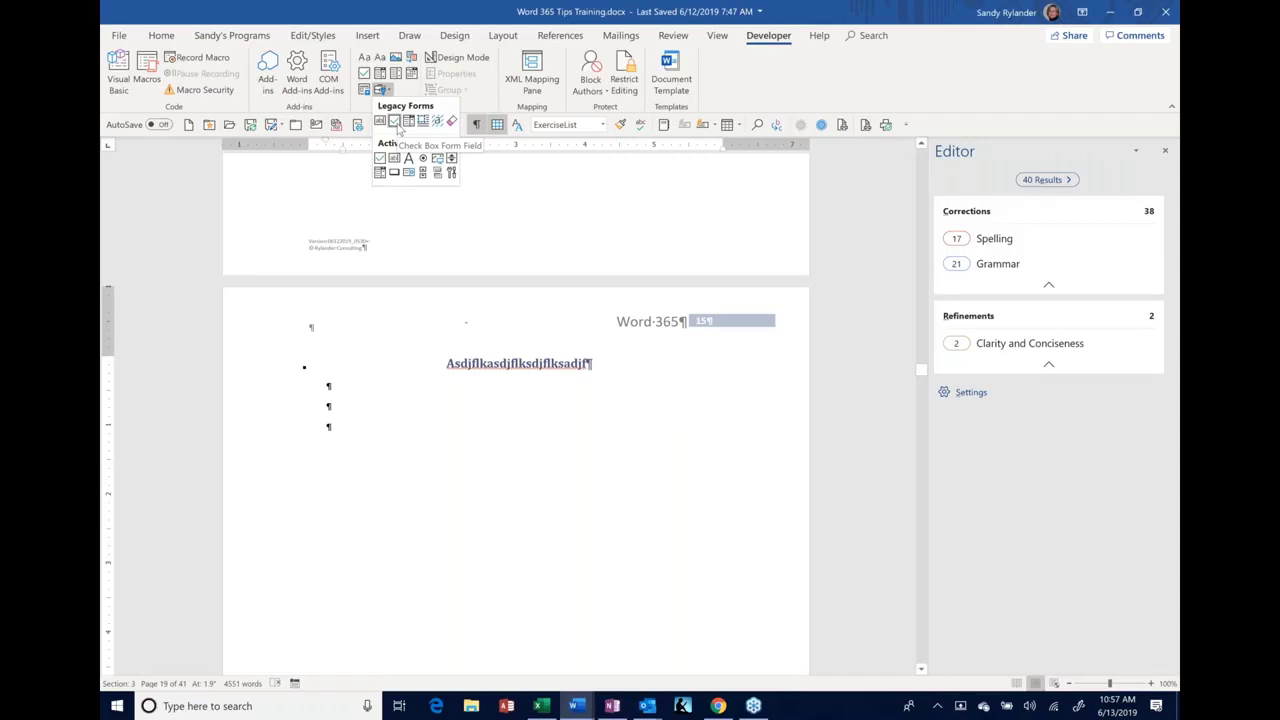
pyautogui.click(394, 121)
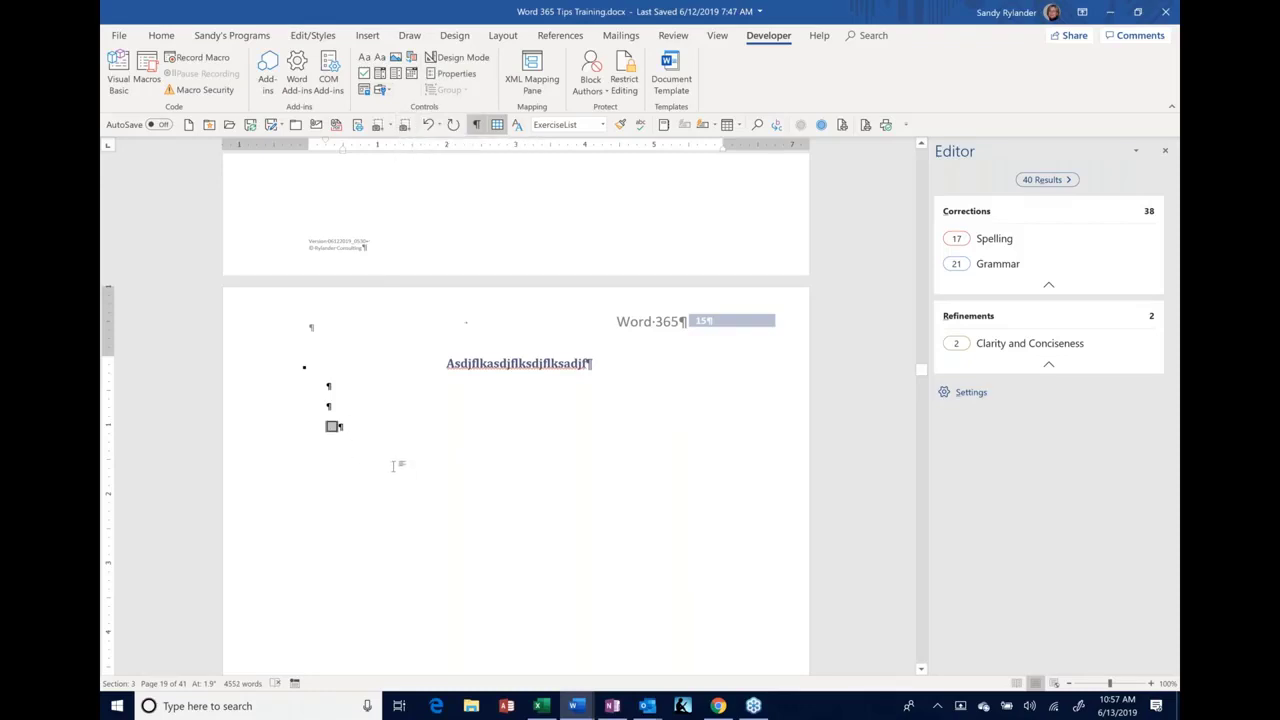
pyautogui.press('Return')
pyautogui.press('Return')
pyautogui.press('Return')
# Set the check box form field's default value to Checked
pyautogui.doubleClick(332, 426)
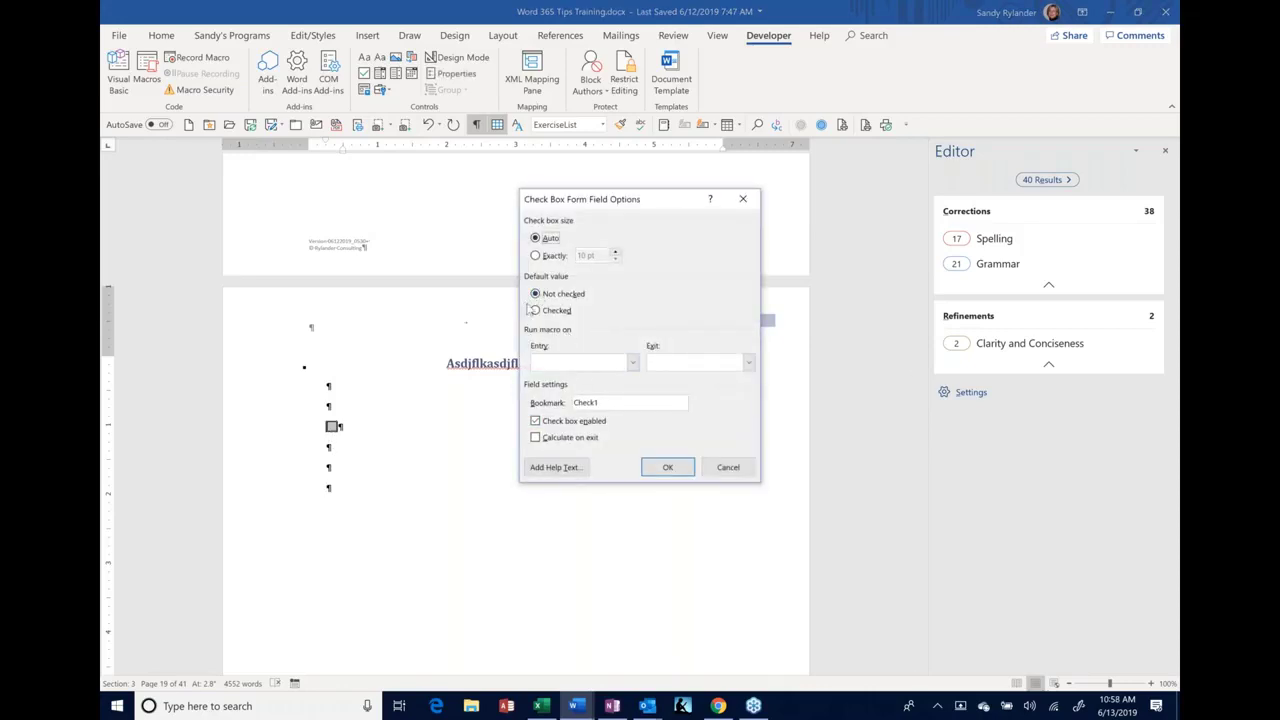
pyautogui.click(535, 310)
pyautogui.click(668, 467)
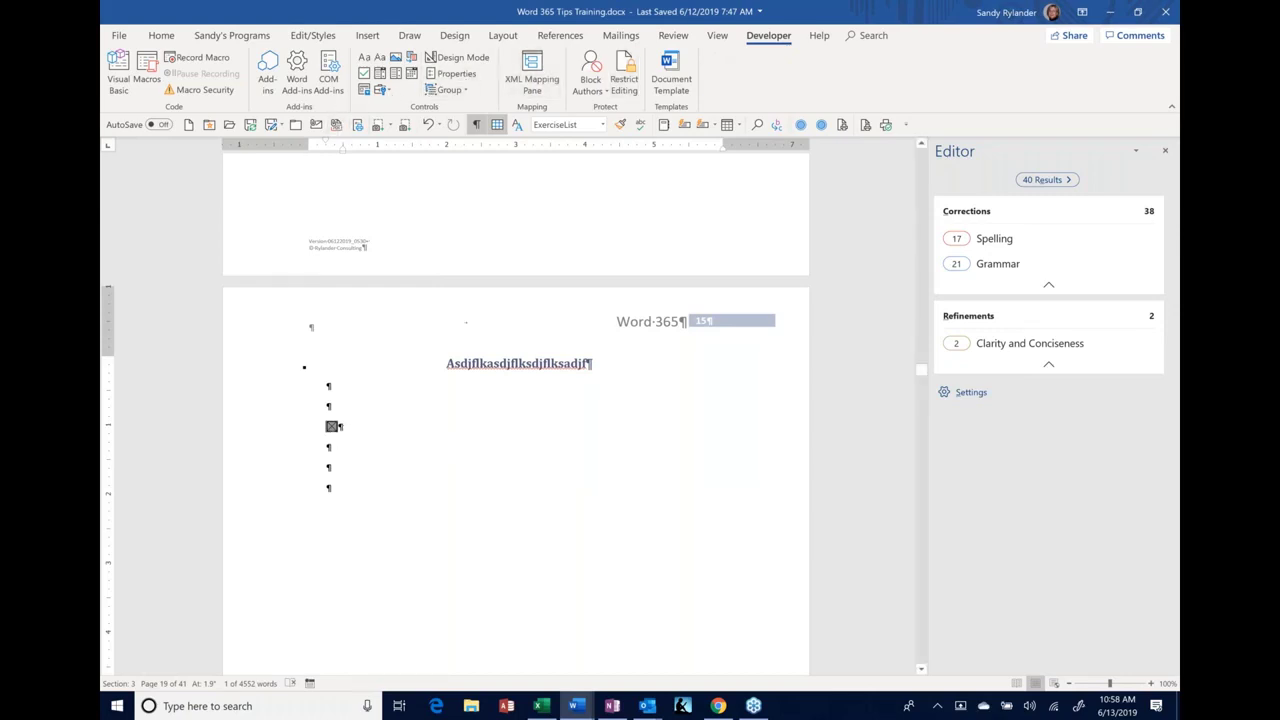
# Select the checked check box field and view the AutoText gallery and its save command's shortcut options
pyautogui.click(354, 430)
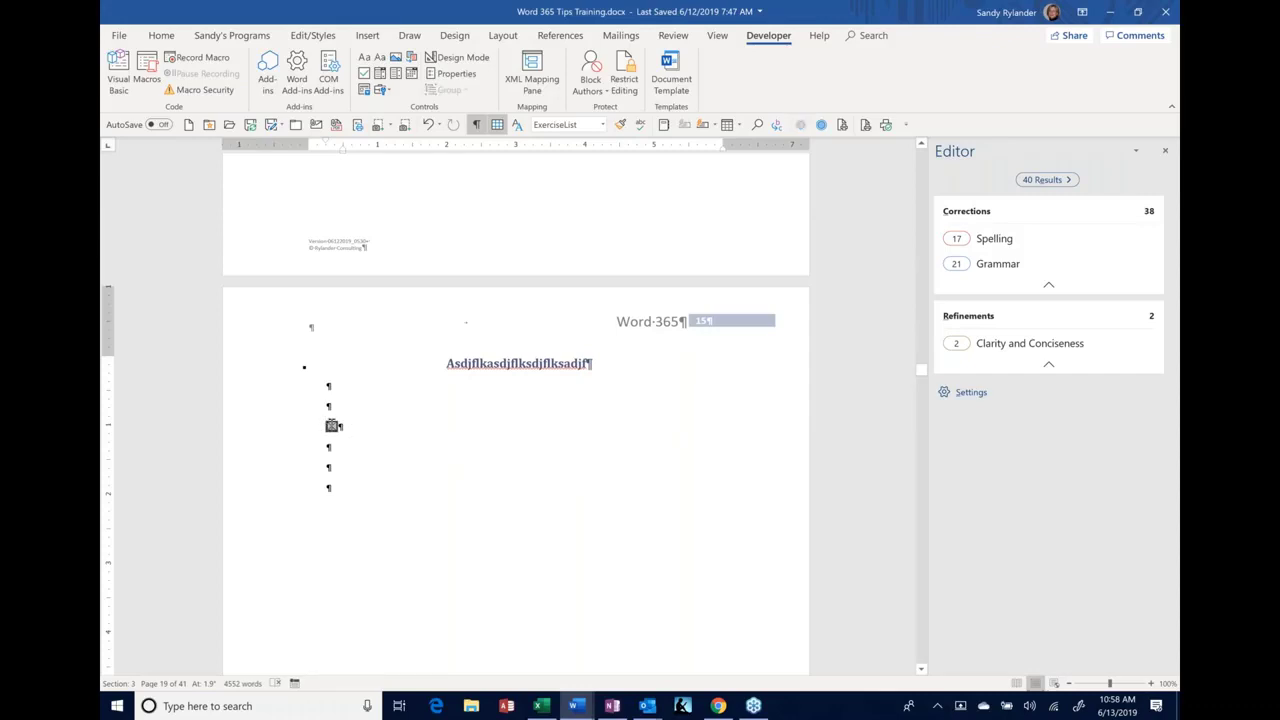
pyautogui.click(334, 426)
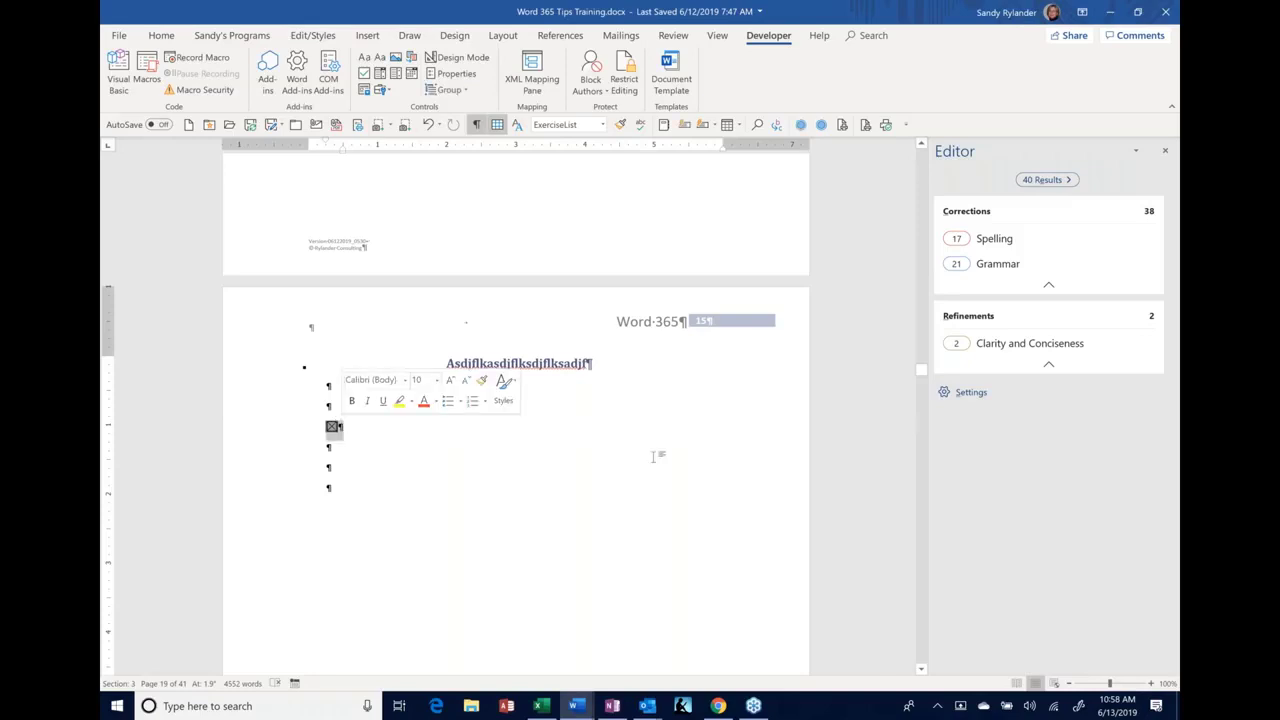
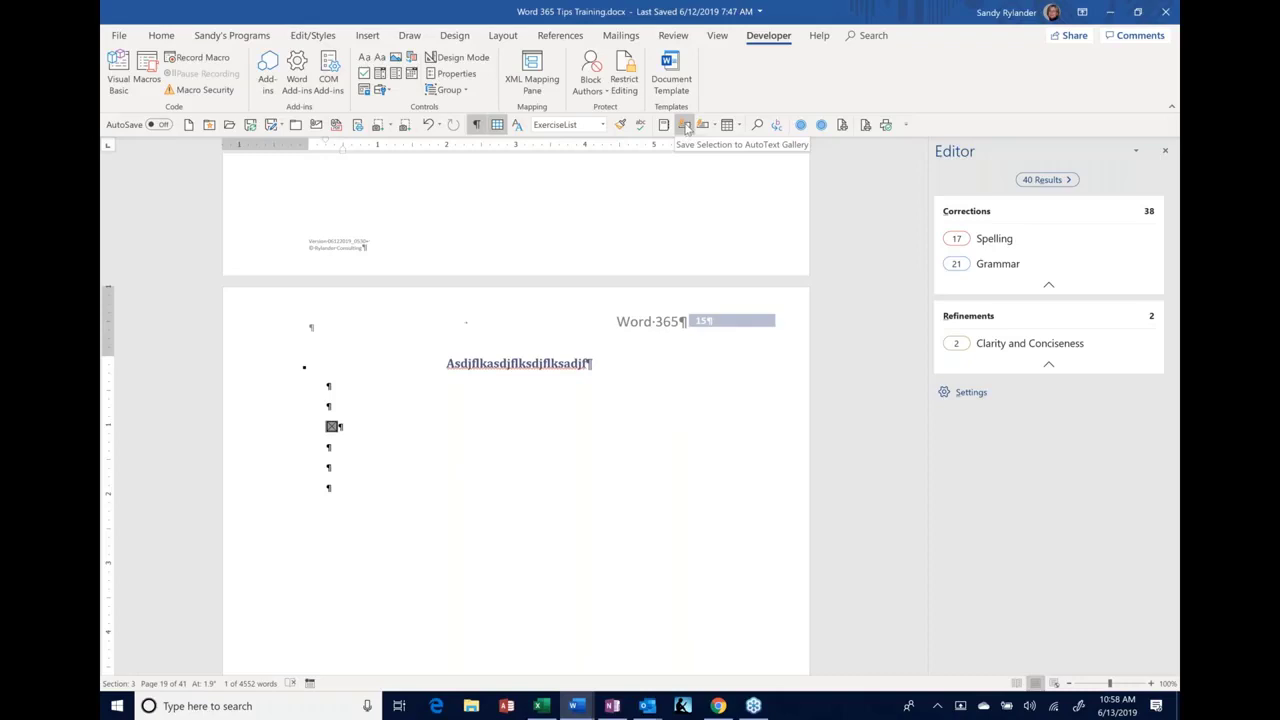
pyautogui.click(367, 37)
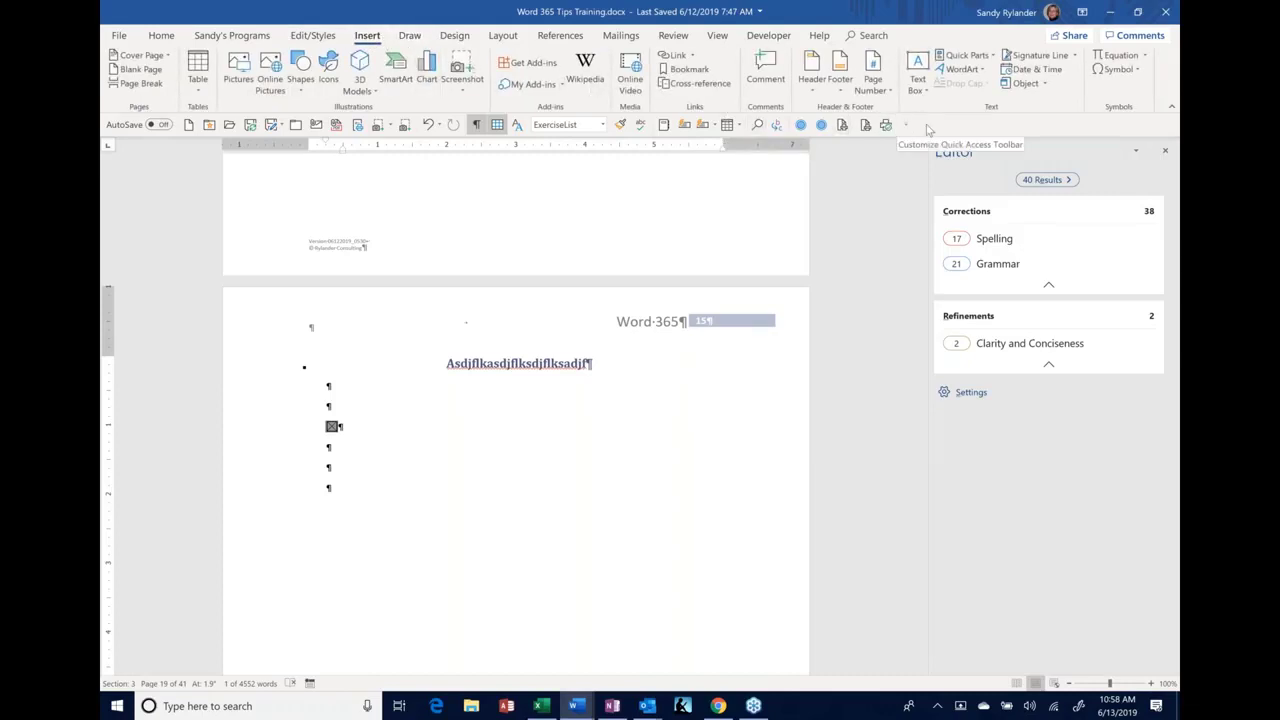
pyautogui.click(994, 57)
pyautogui.moveTo(971, 78)
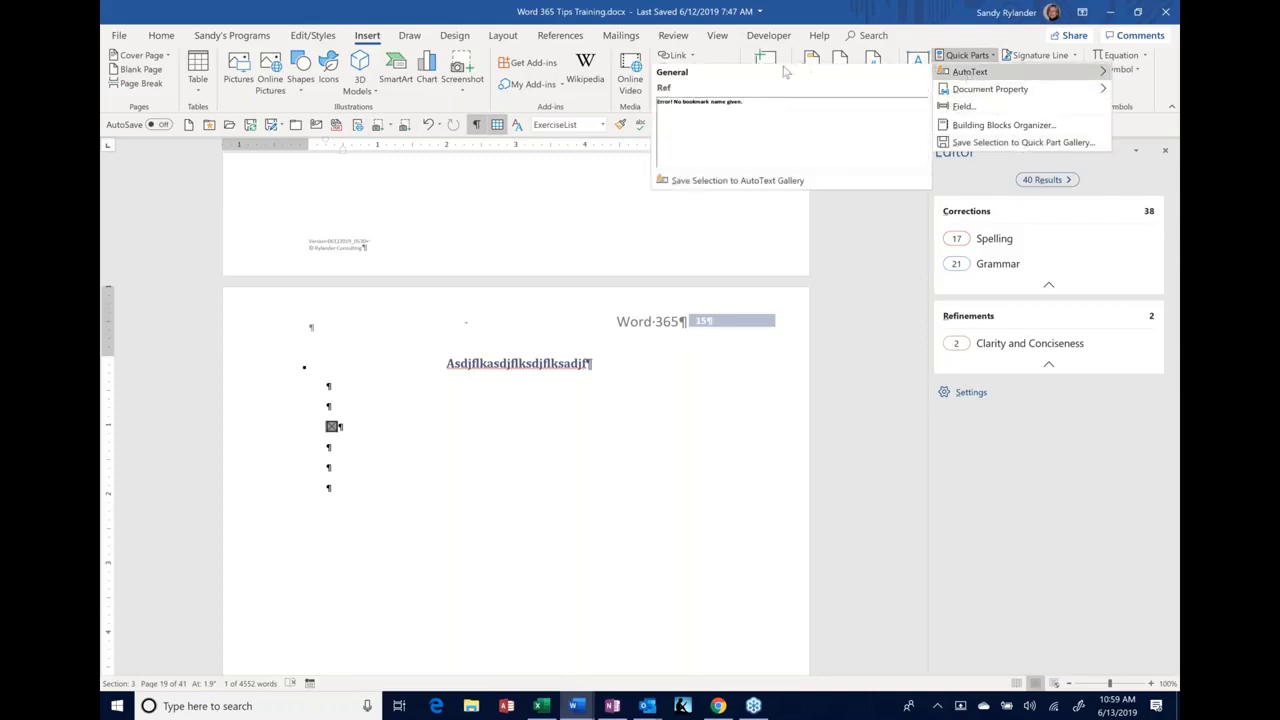
pyautogui.rightClick(701, 184)
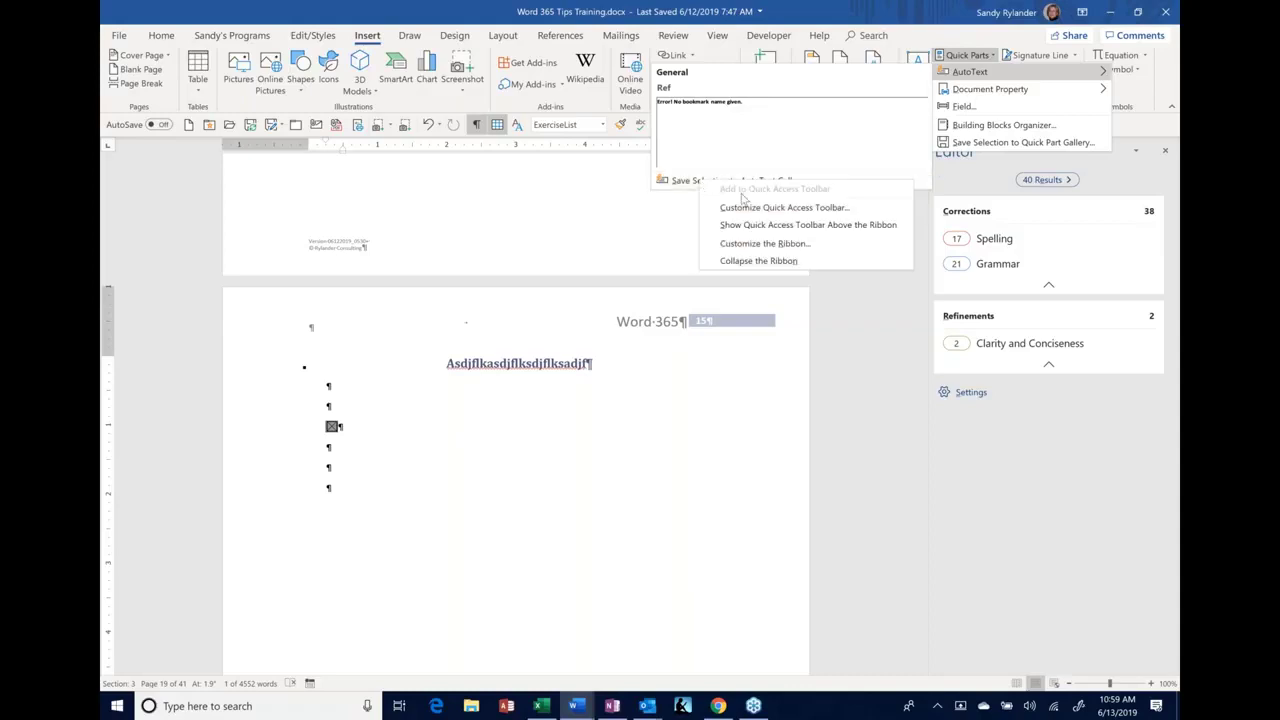
pyautogui.click(610, 197)
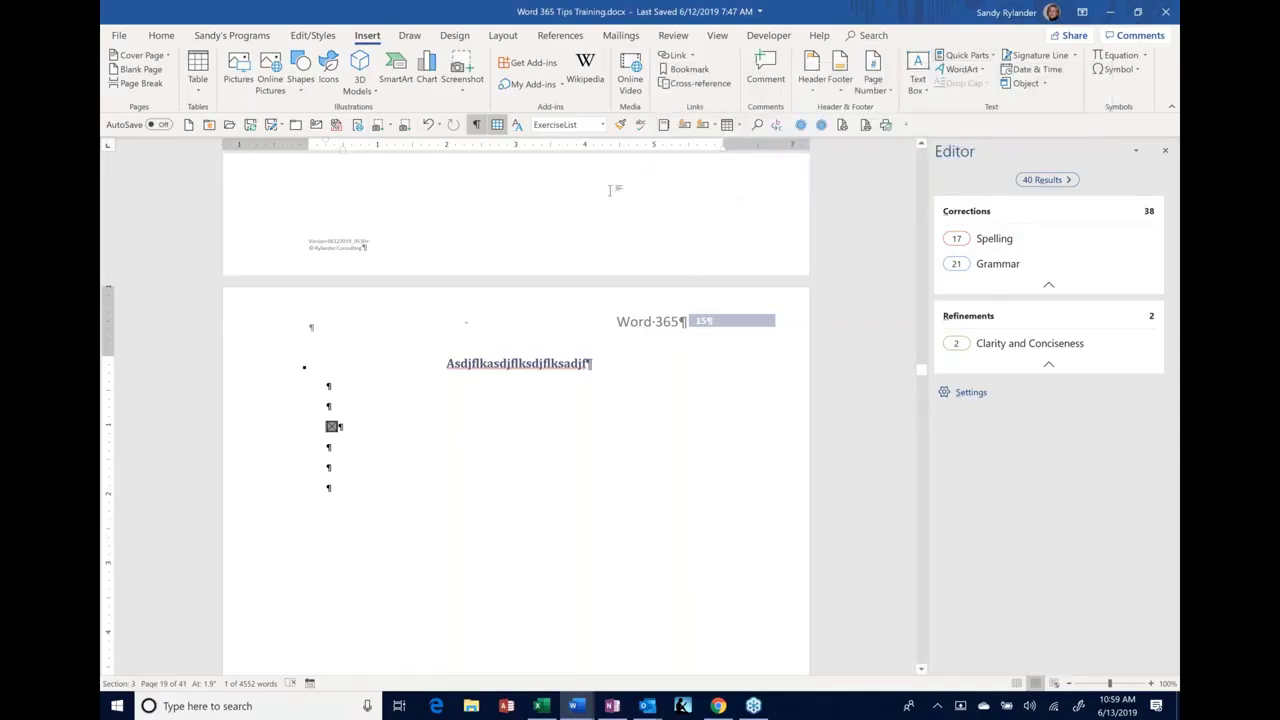
# Save the selected check box as an AutoText building block named Checkbox in a new category called Icons
pyautogui.click(684, 126)
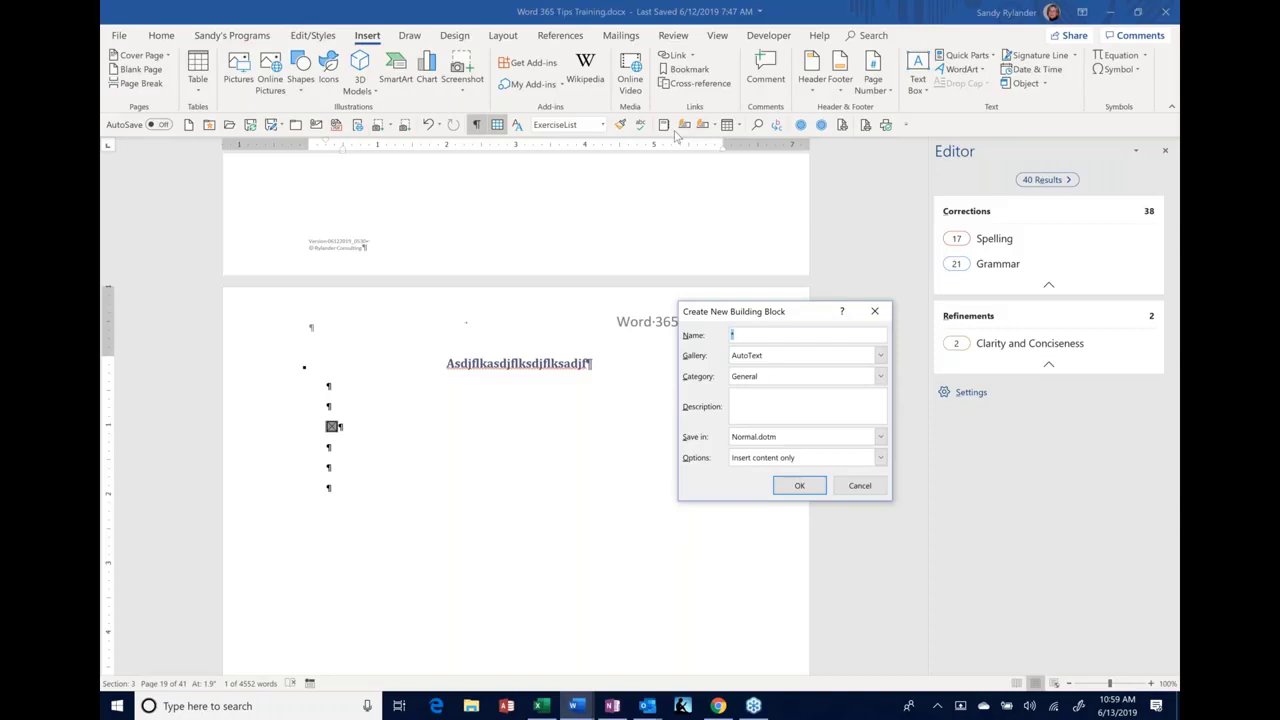
pyautogui.write('Checkbox')
pyautogui.click(881, 377)
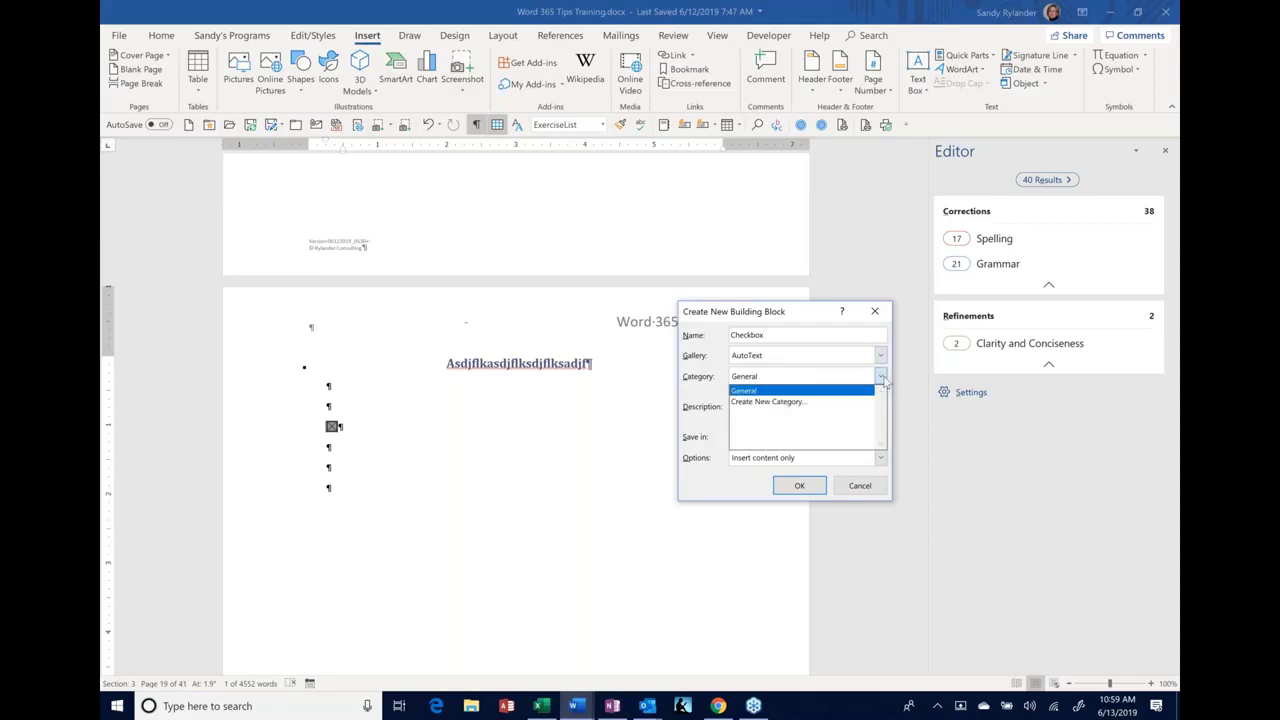
pyautogui.click(883, 379)
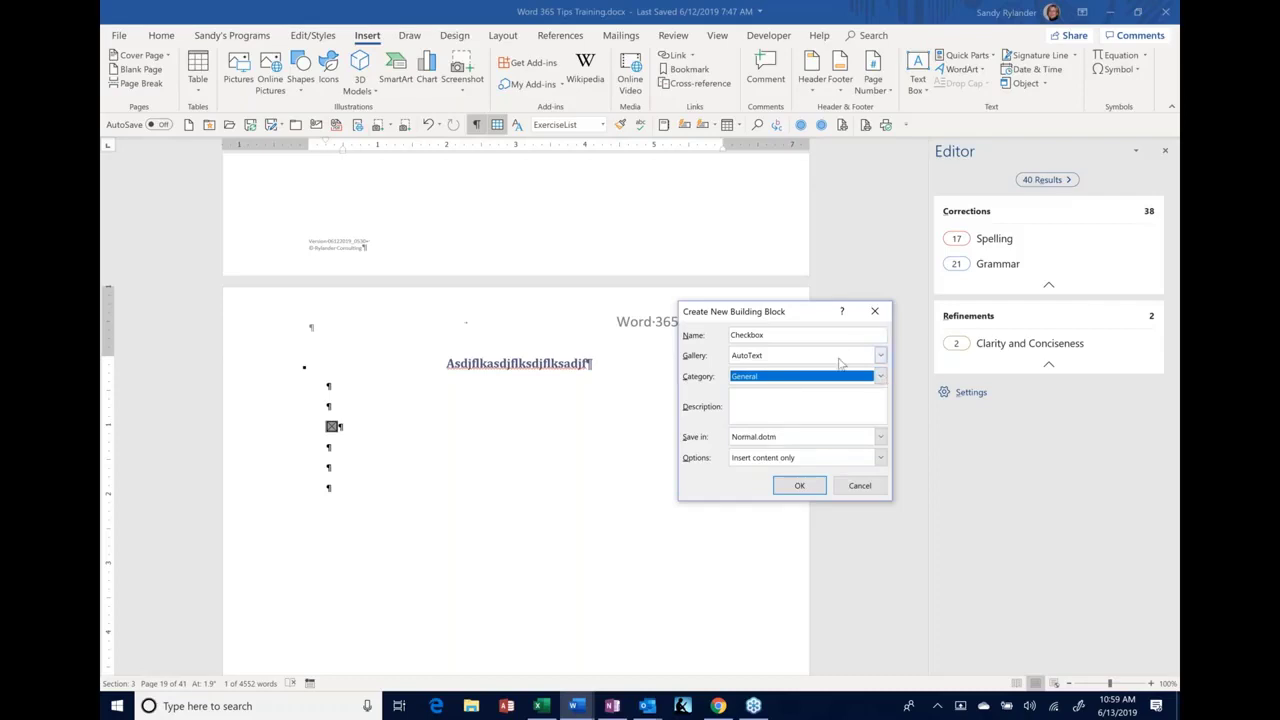
pyautogui.click(883, 379)
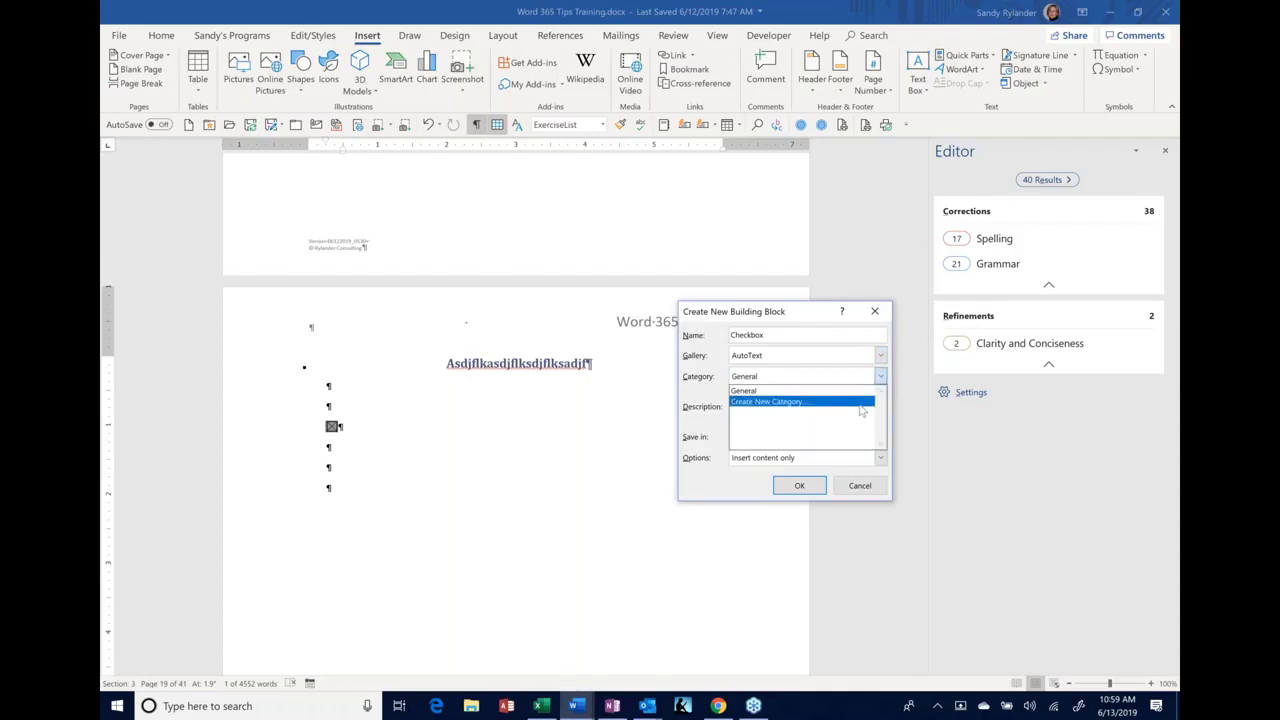
pyautogui.click(770, 400)
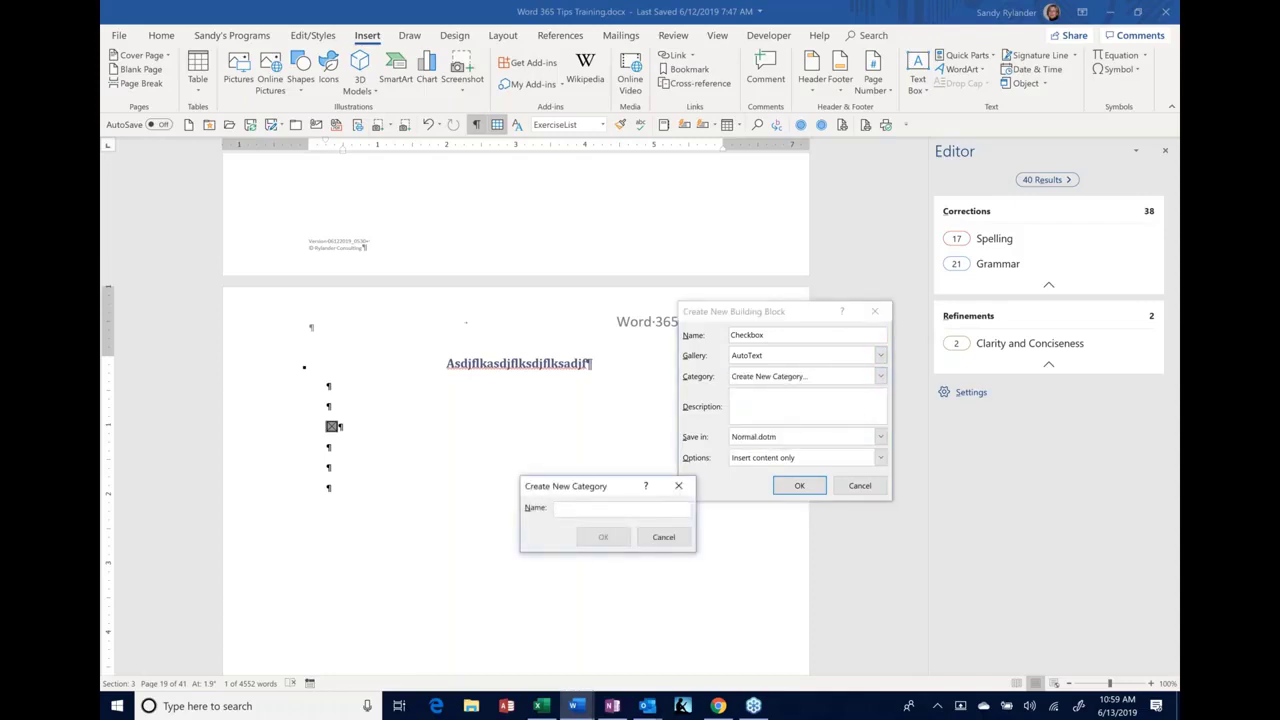
pyautogui.write('Icons')
pyautogui.click(603, 538)
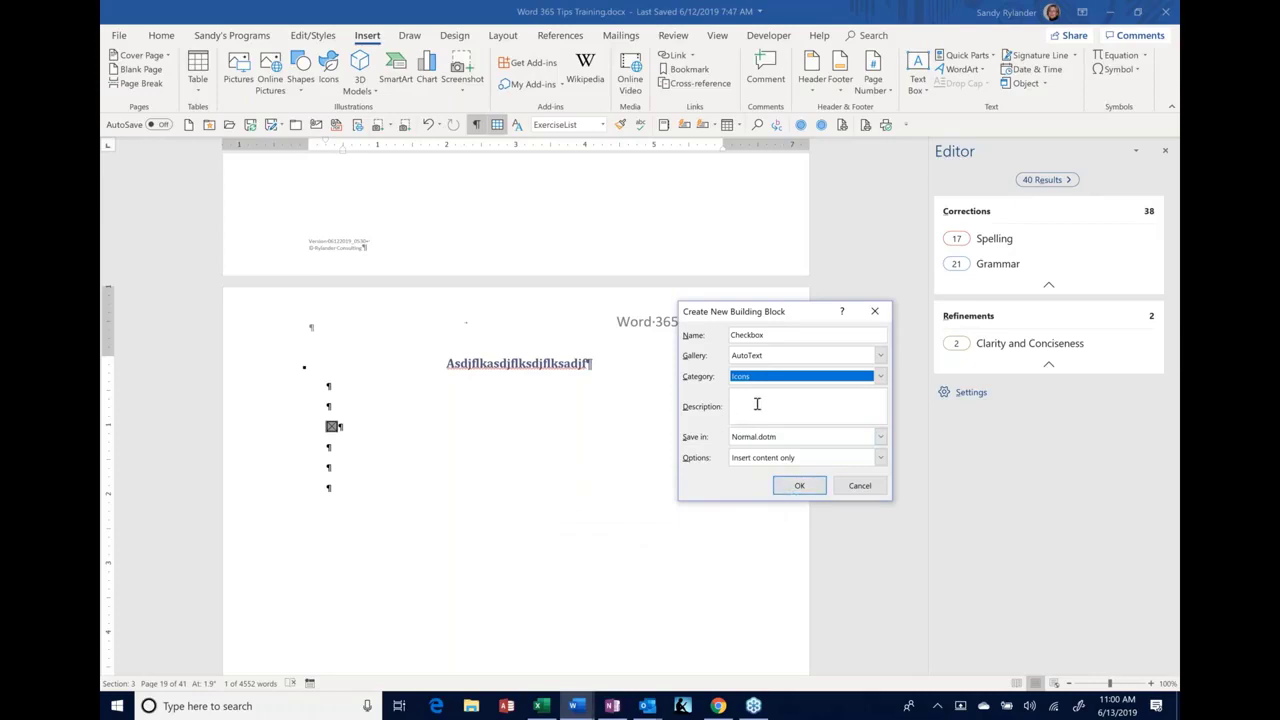
pyautogui.click(800, 485)
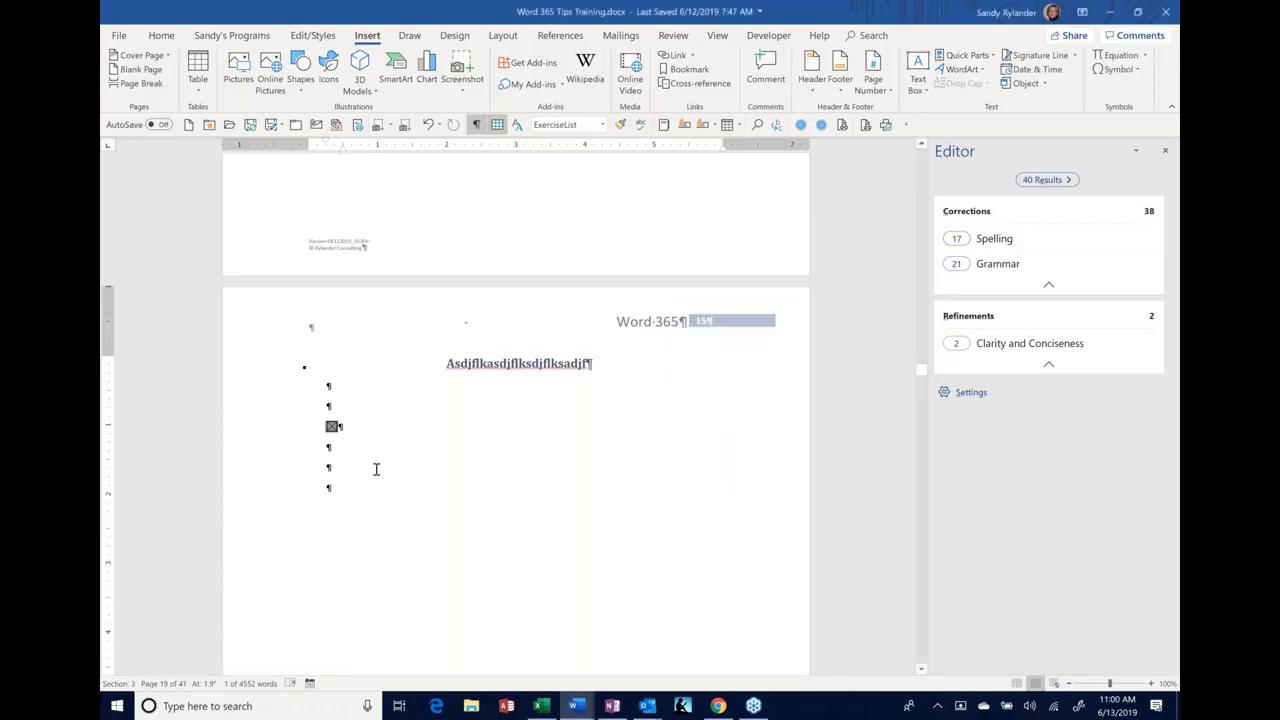
# Insert the Checkbox AutoText entry two paragraphs below the original check box and set the copy's default value to Not checked
pyautogui.click(345, 464)
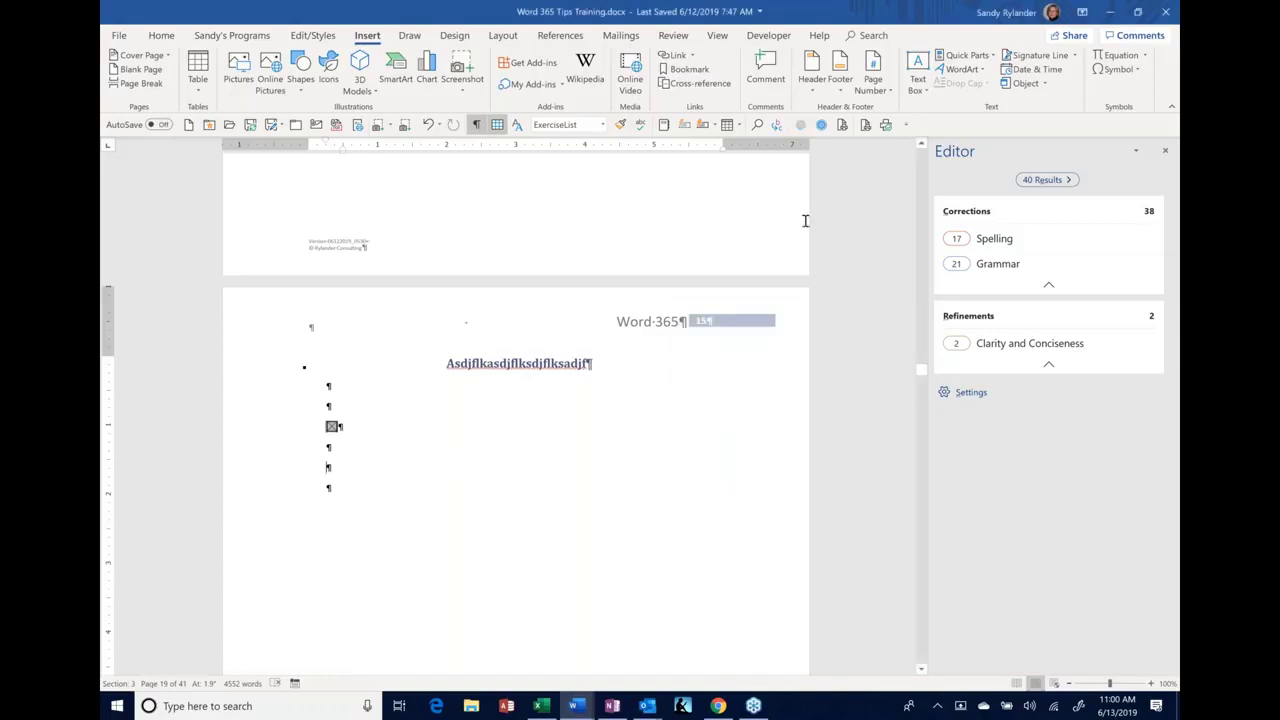
pyautogui.click(714, 125)
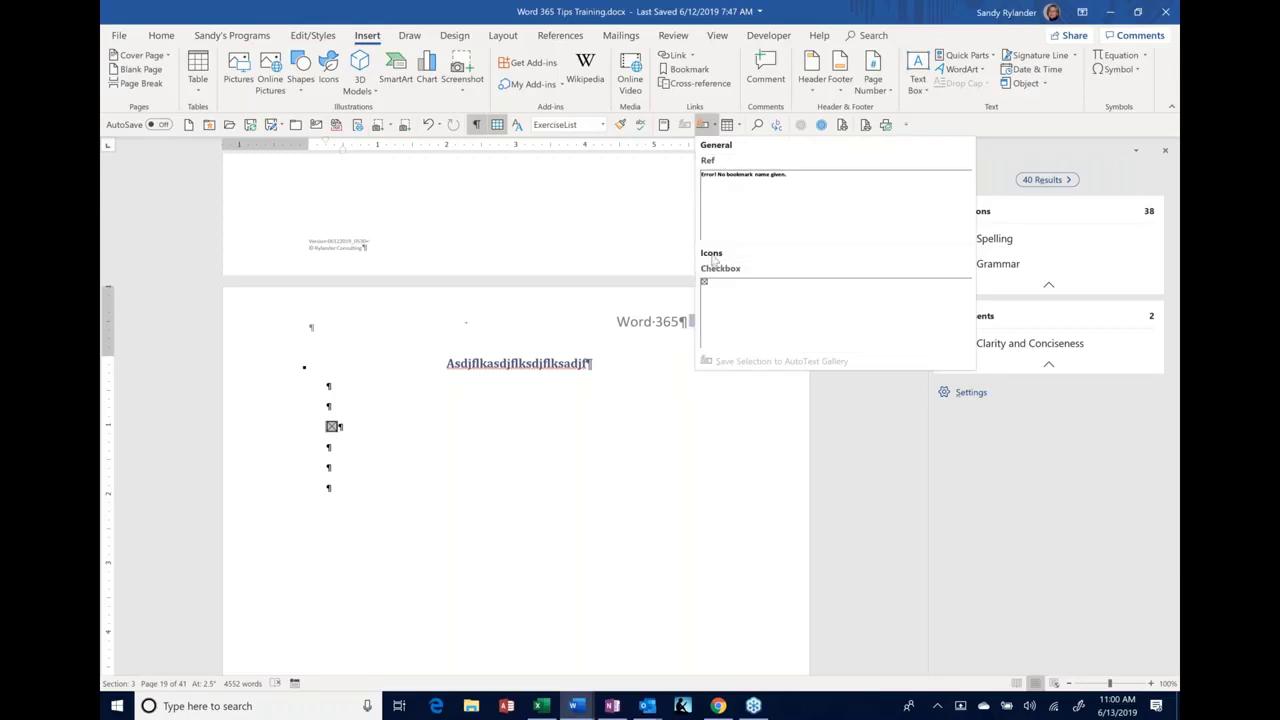
pyautogui.click(735, 327)
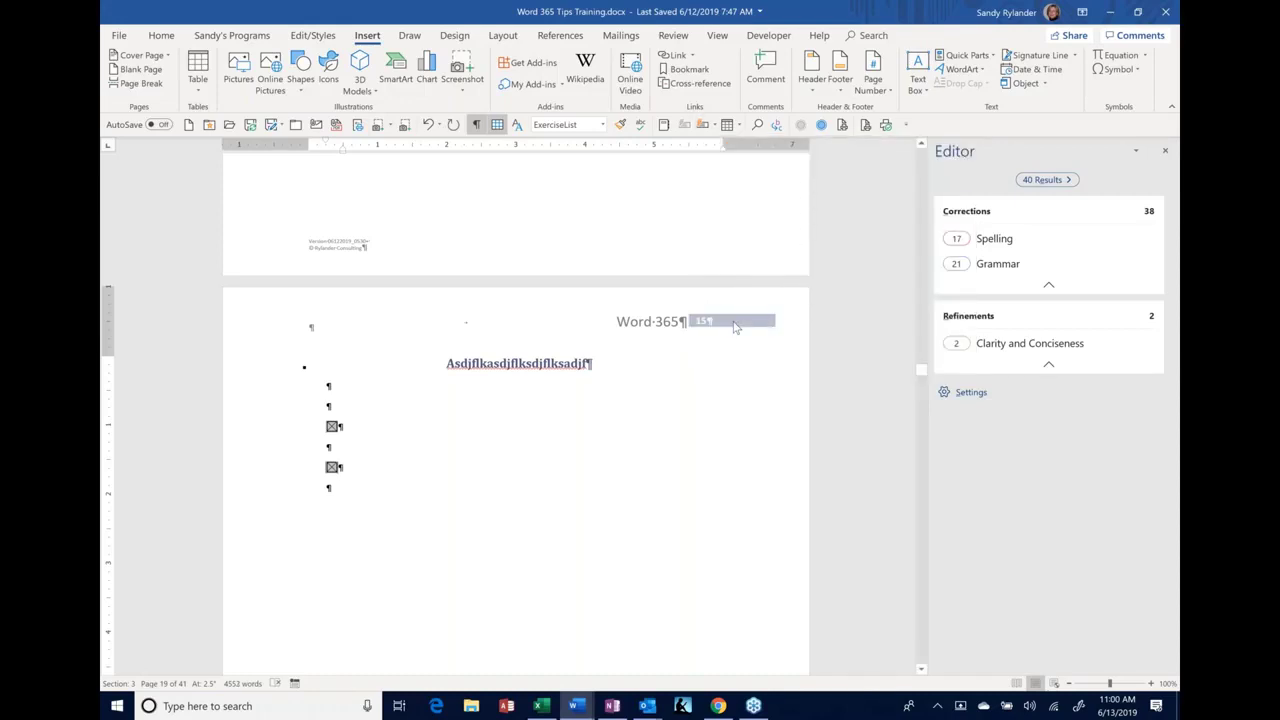
pyautogui.doubleClick(336, 467)
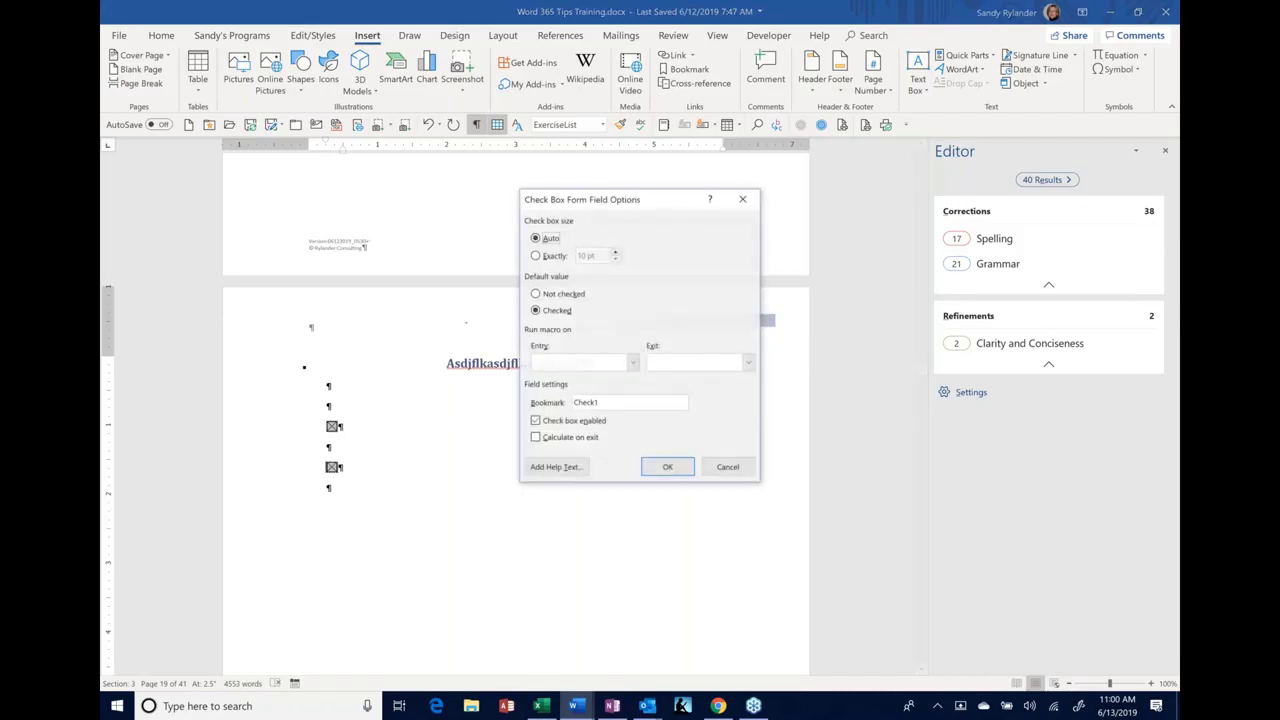
pyautogui.click(535, 294)
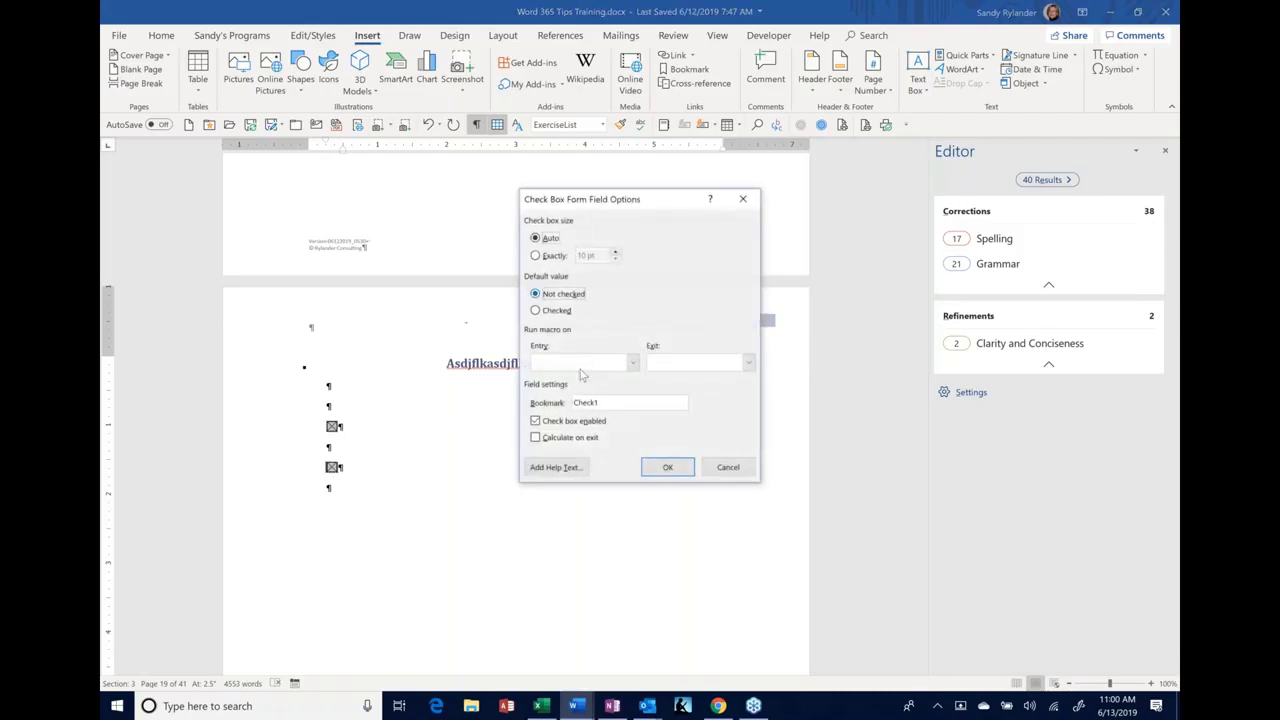
pyautogui.click(668, 468)
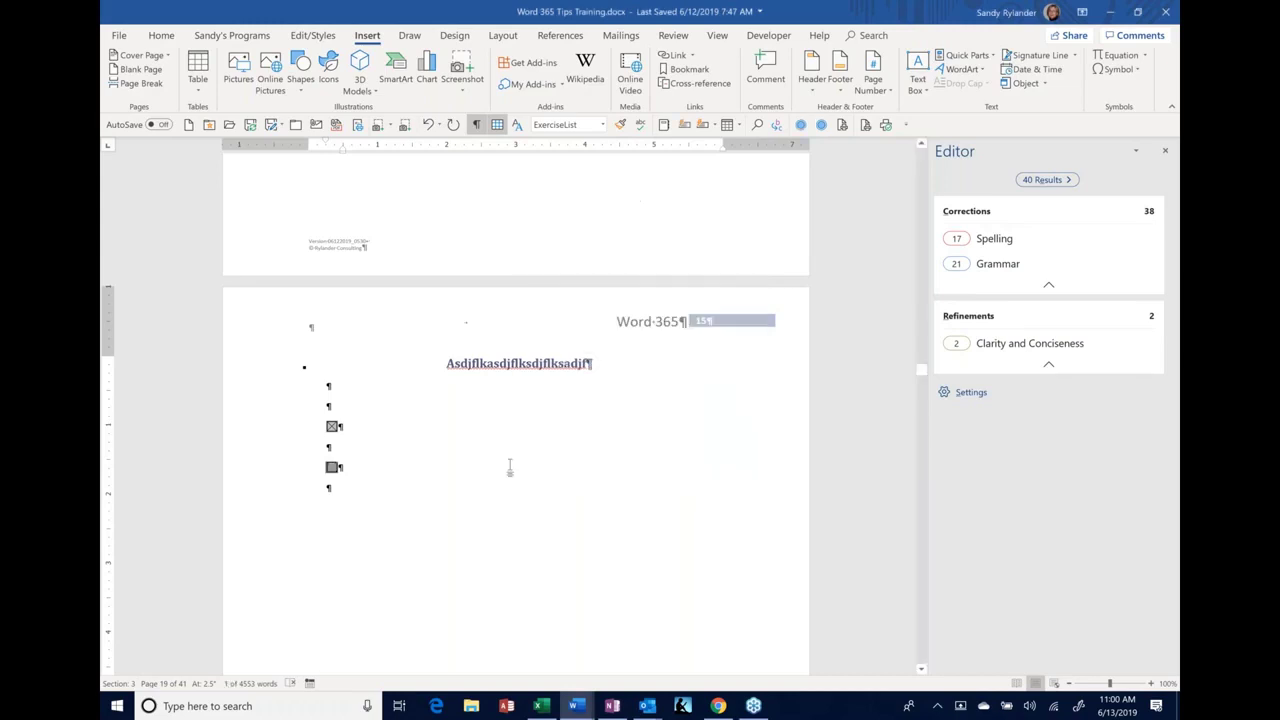
# Save the unchecked check box as an AutoText building block named Blankbox in the Icons category
pyautogui.click(339, 467)
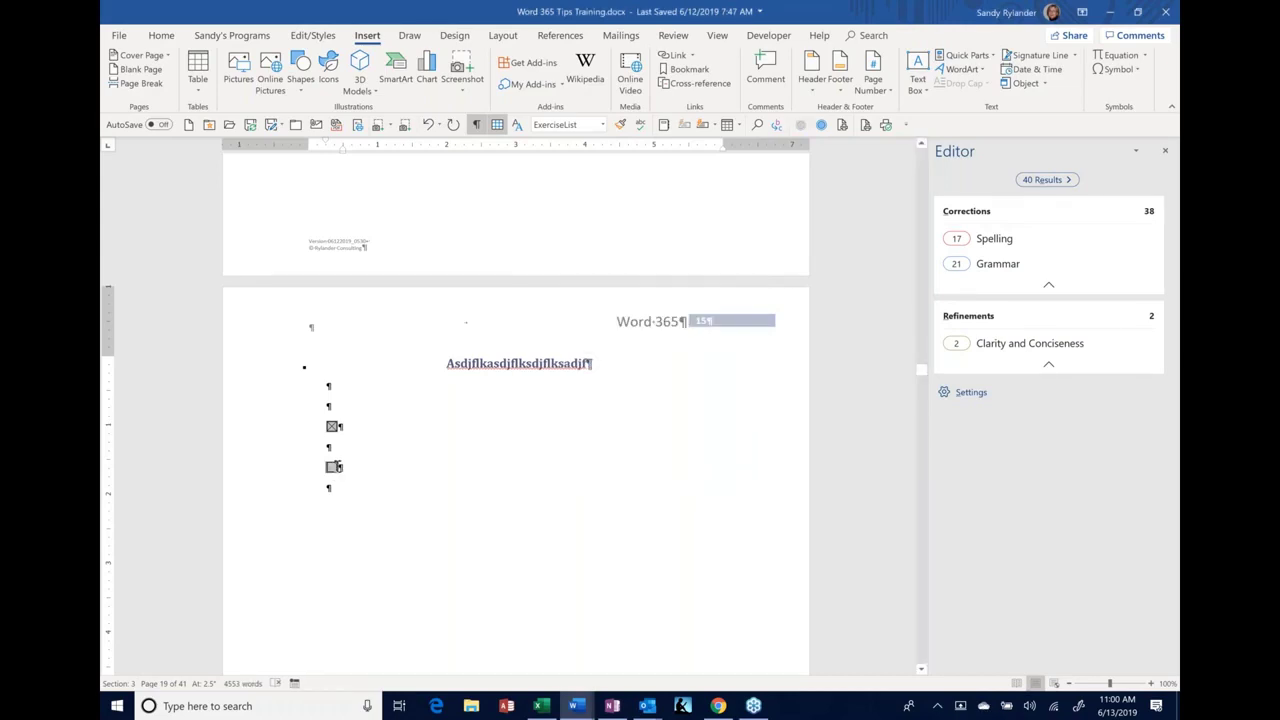
pyautogui.click(464, 484)
pyautogui.hotkey('shift', 'Up')
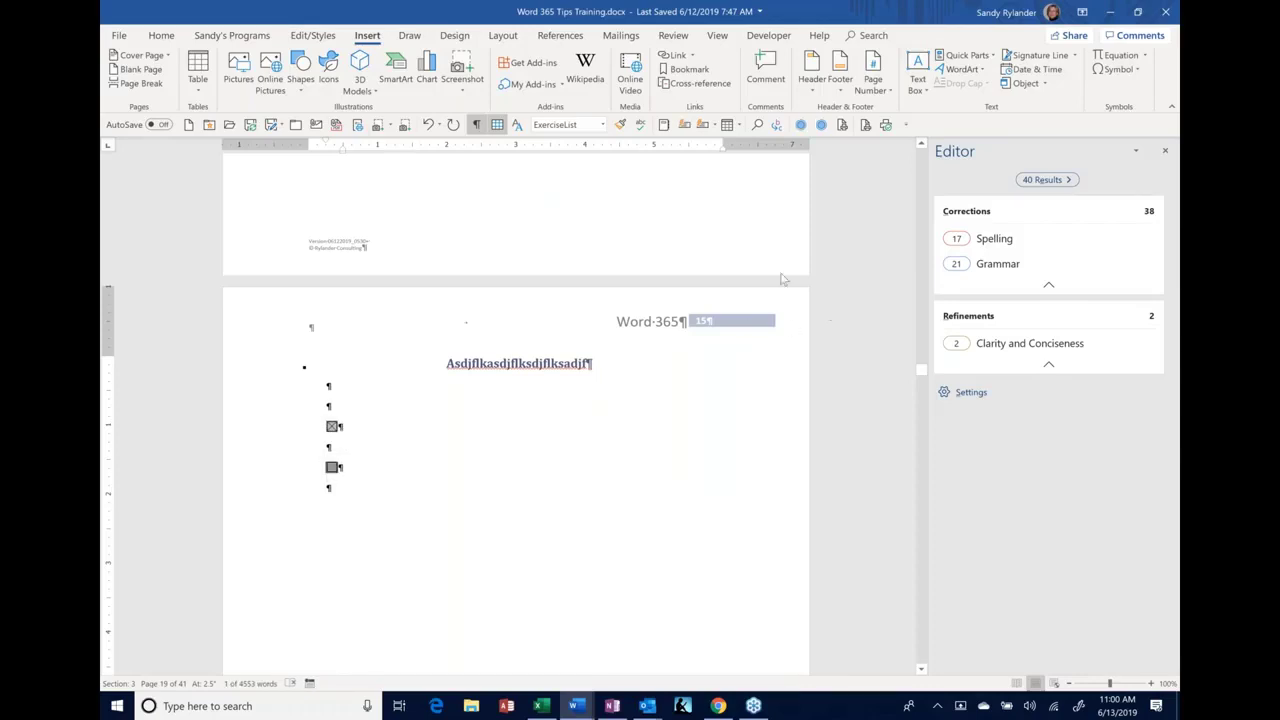
pyautogui.click(685, 124)
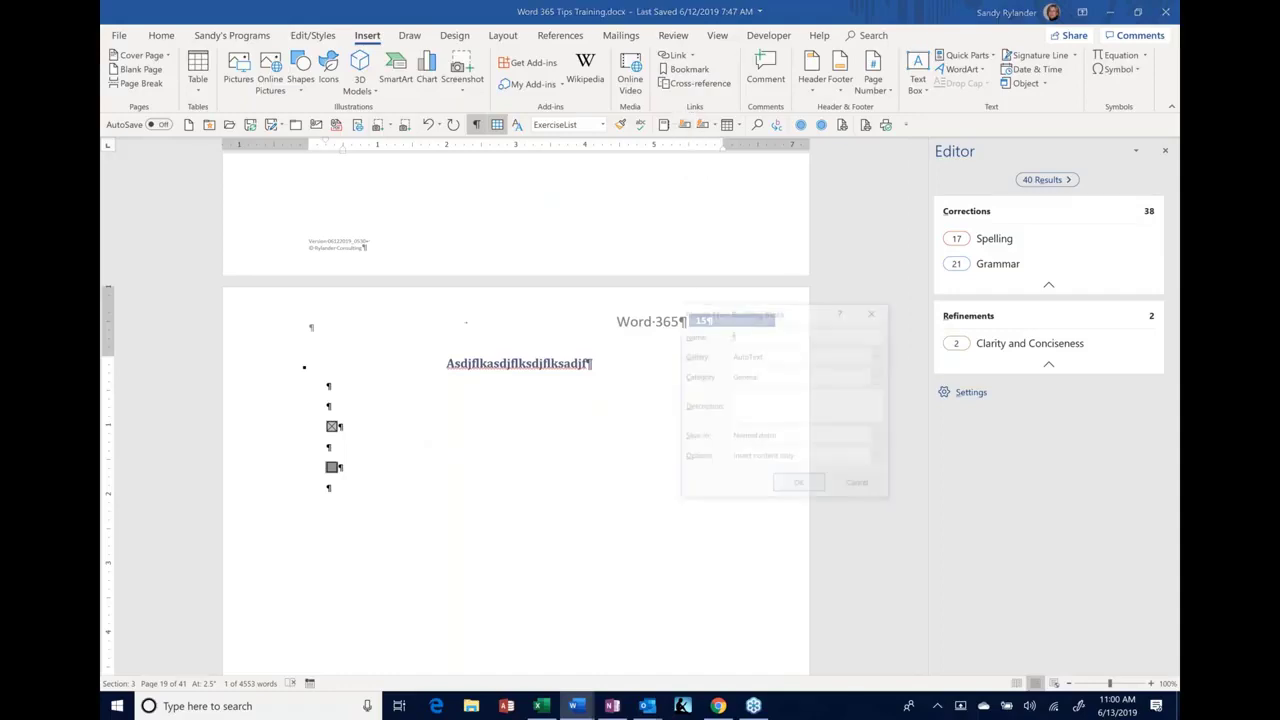
pyautogui.write('Check')
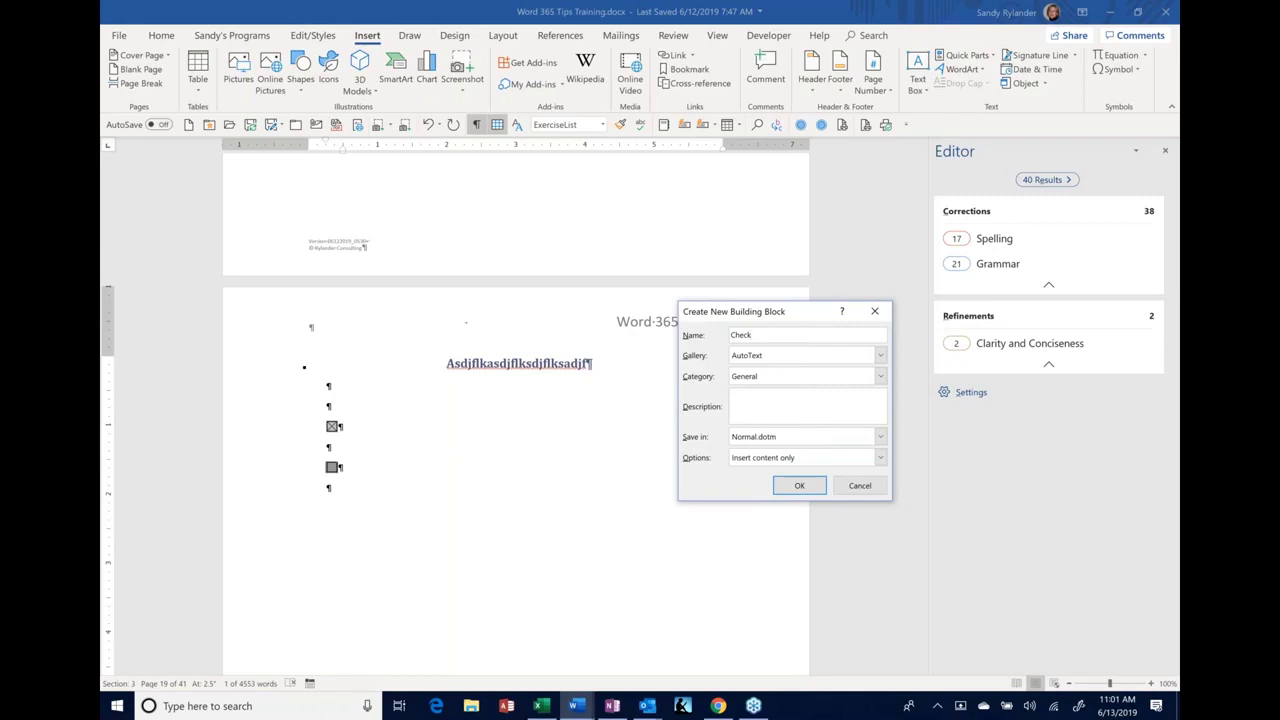
pyautogui.press('BackSpace')
pyautogui.press('BackSpace')
pyautogui.press('BackSpace')
pyautogui.press('BackSpace')
pyautogui.press('BackSpace')
pyautogui.write('Blank')
pyautogui.write('C')
pyautogui.write('B')
pyautogui.write('box')
pyautogui.click(752, 378)
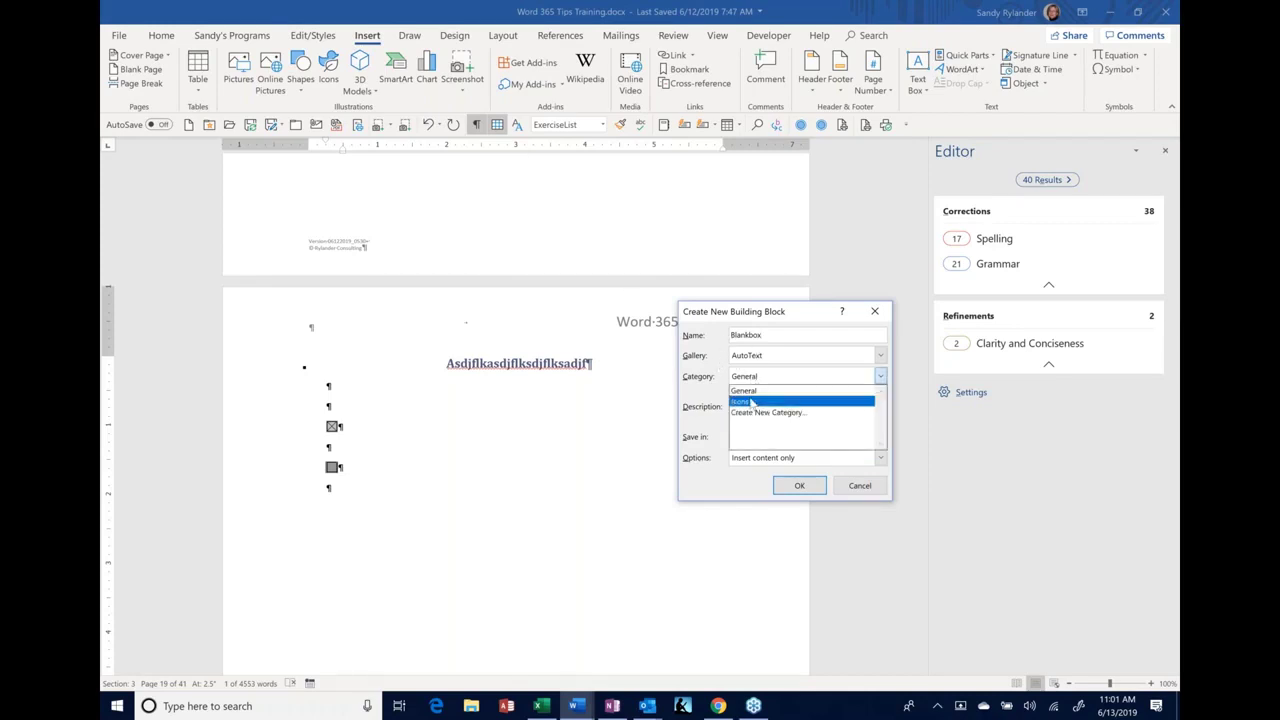
pyautogui.click(755, 399)
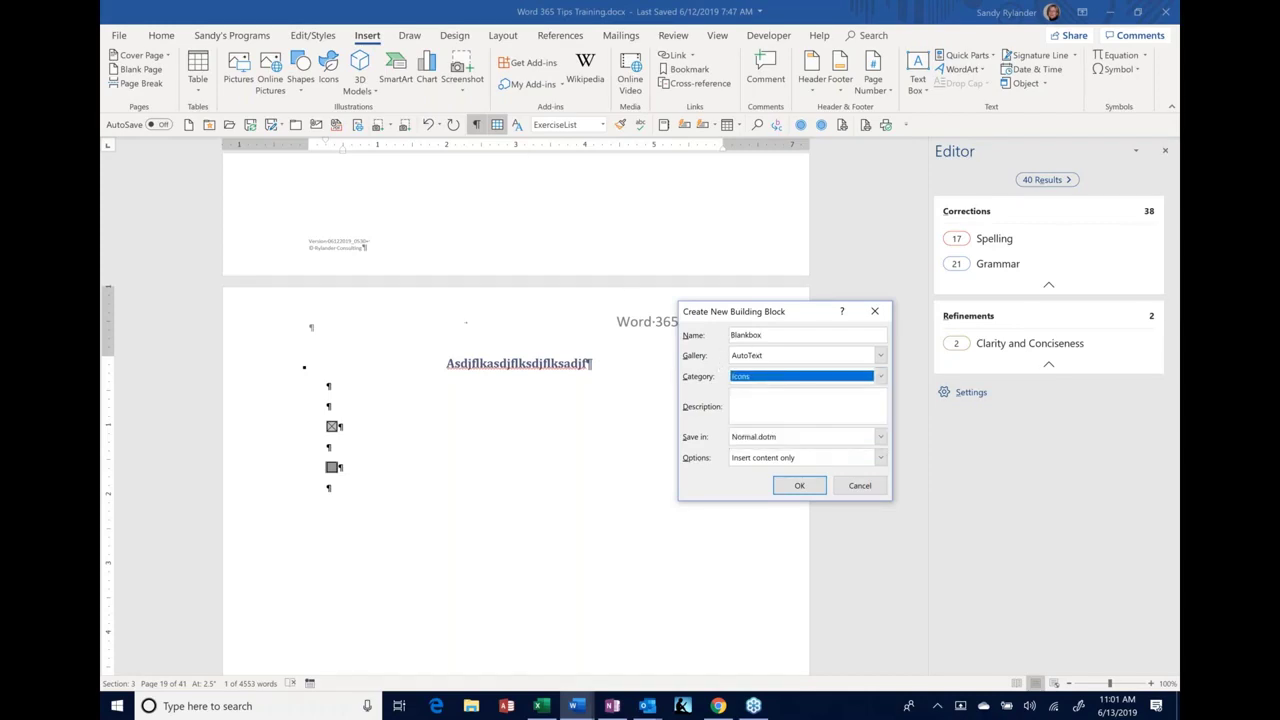
pyautogui.click(800, 486)
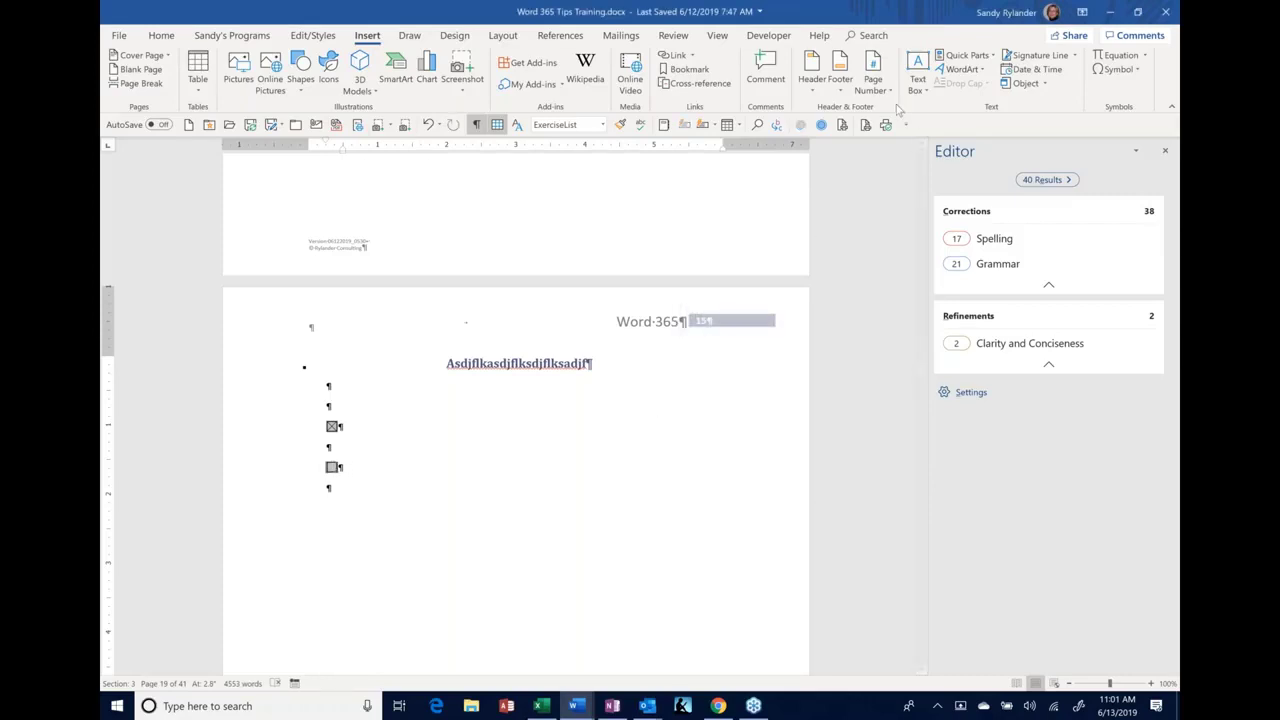
# Insert the Blankbox and Checkbox AutoText entries side by side in the last paragraph
pyautogui.click(714, 126)
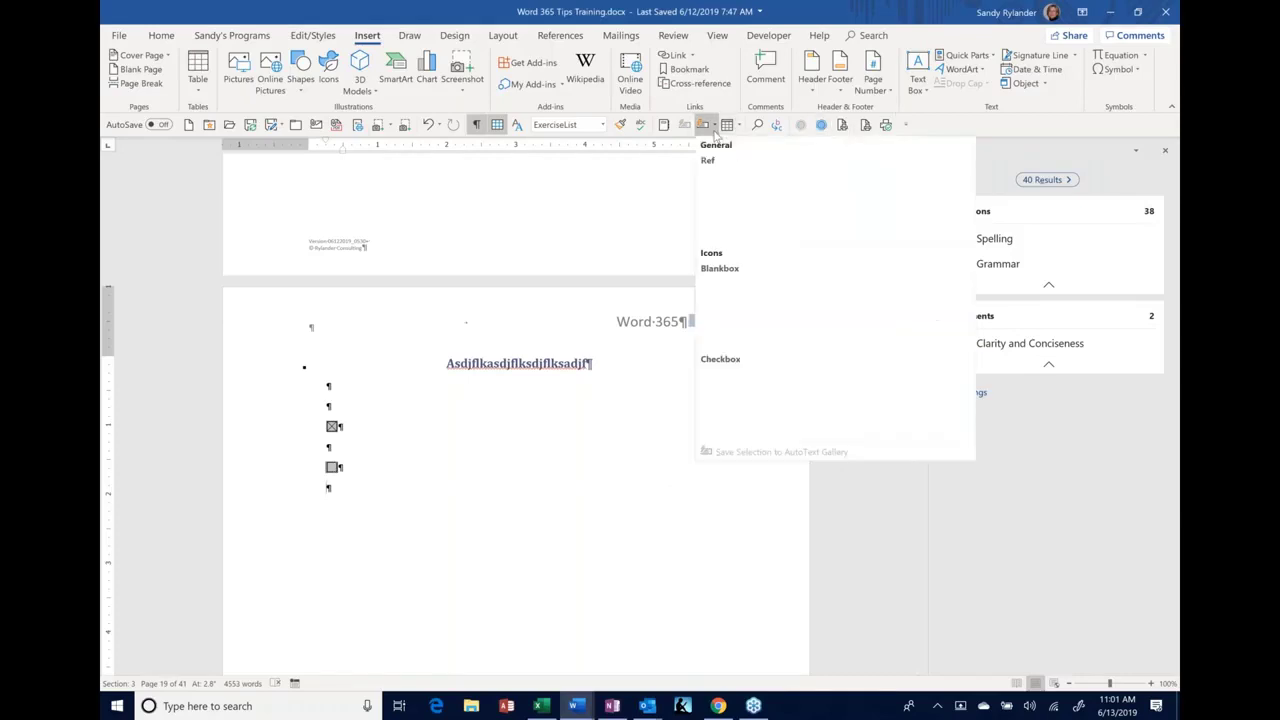
pyautogui.click(746, 305)
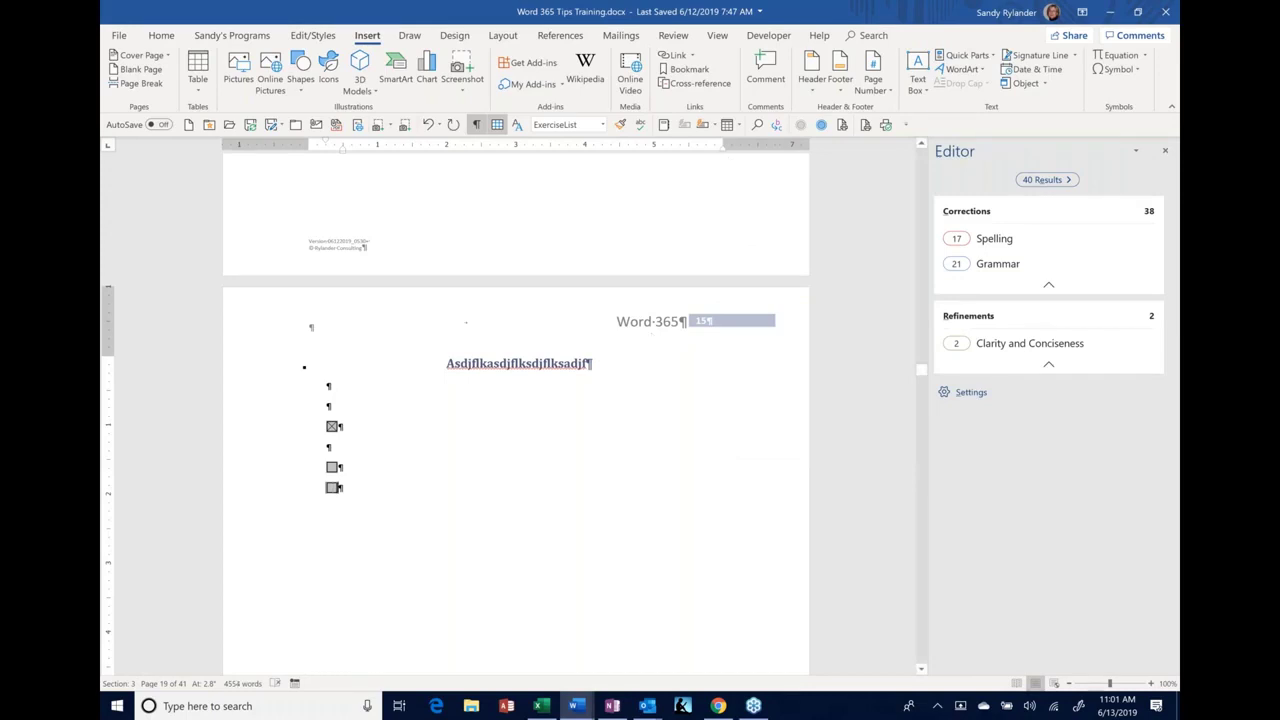
pyautogui.click(714, 127)
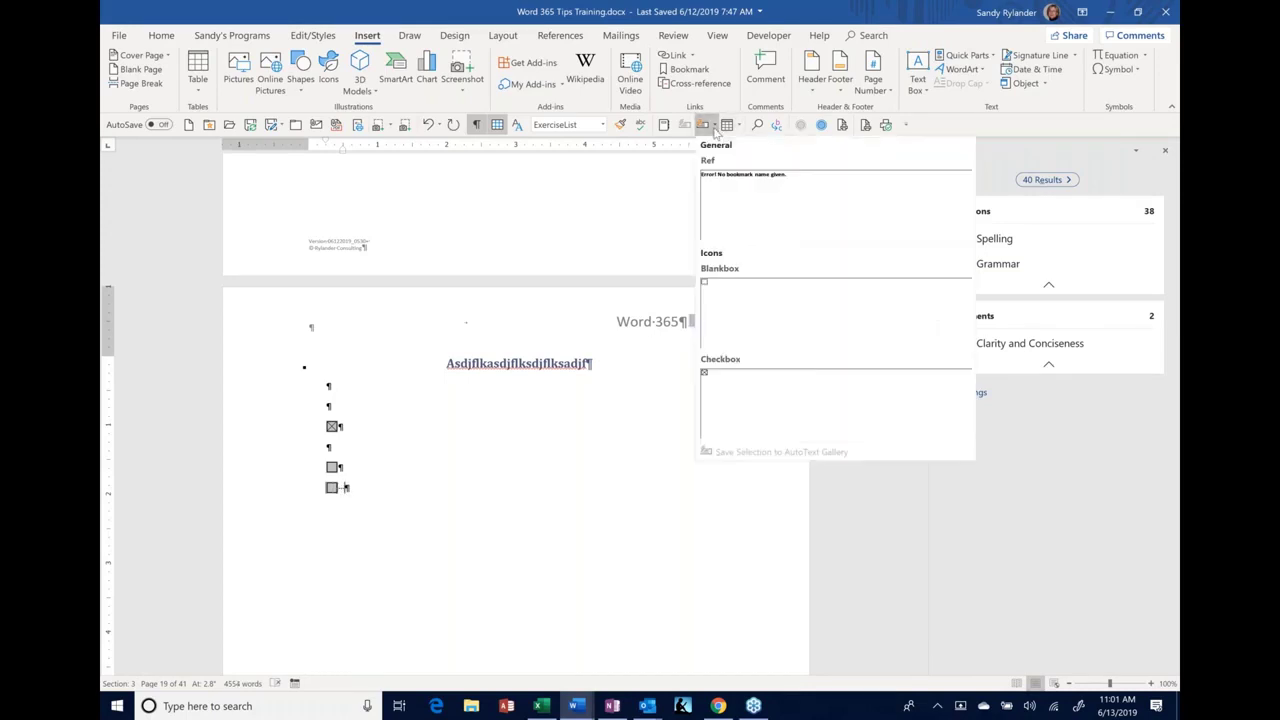
pyautogui.click(734, 392)
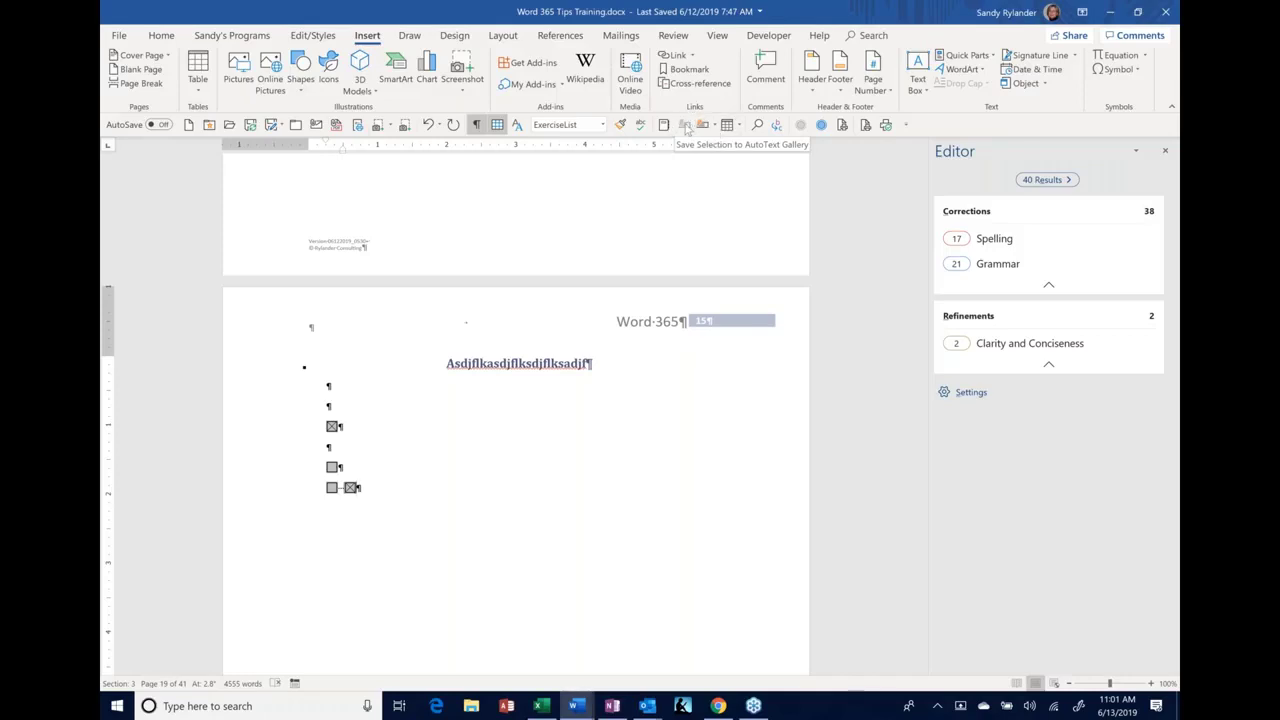
# View the built-in calendar designs in the Quick Tables gallery and close it
pyautogui.click(740, 125)
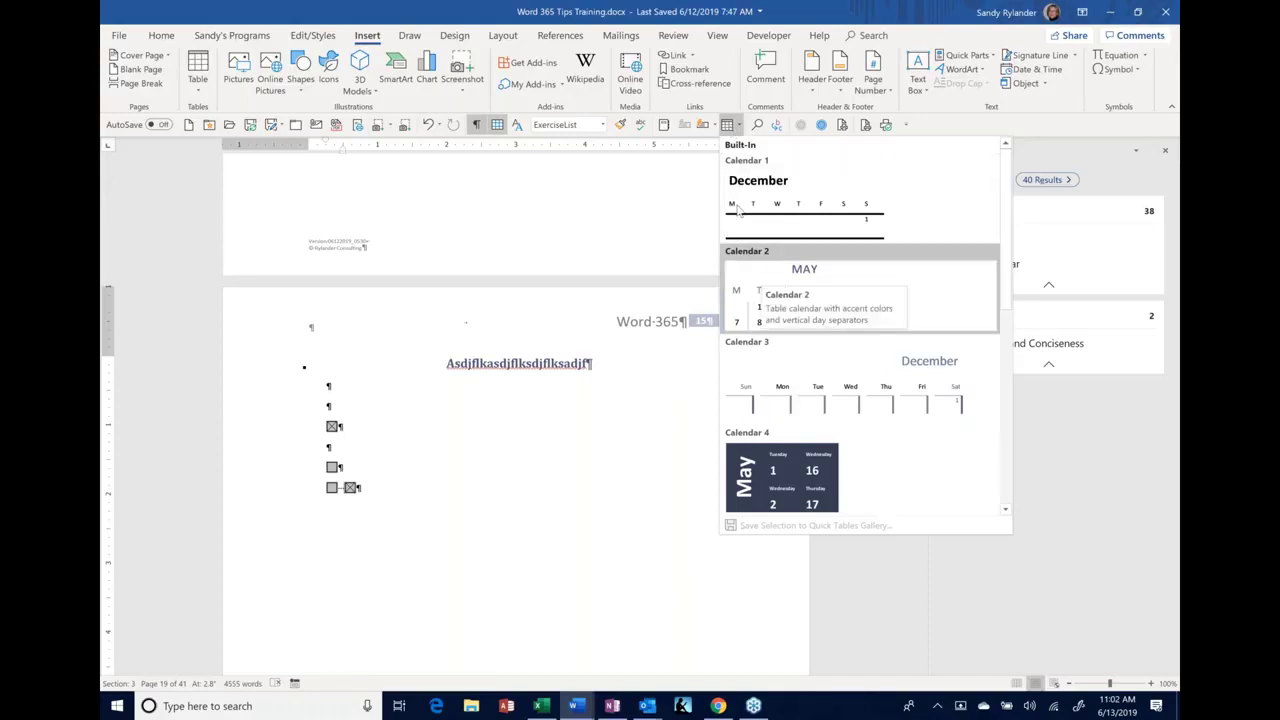
pyautogui.click(572, 401)
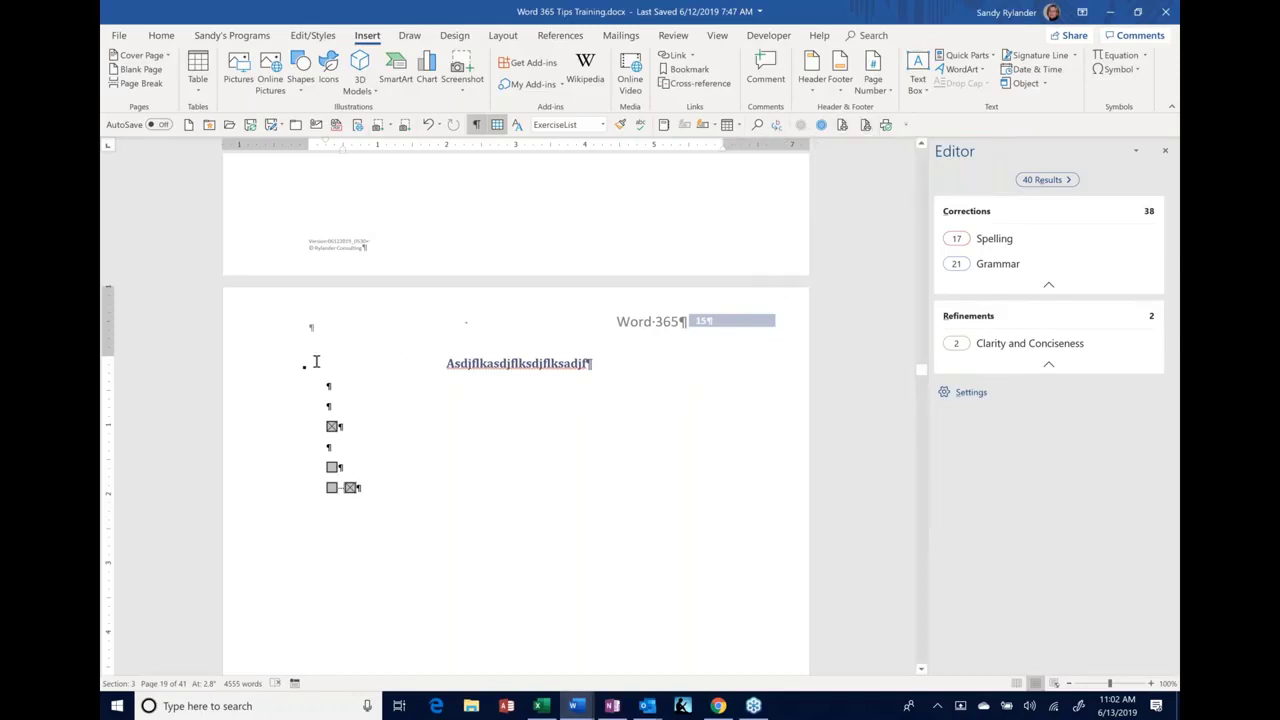
# Remove the practice heading and all the check box paragraphs beneath it
pyautogui.moveTo(273, 370); pyautogui.dragTo(279, 528)
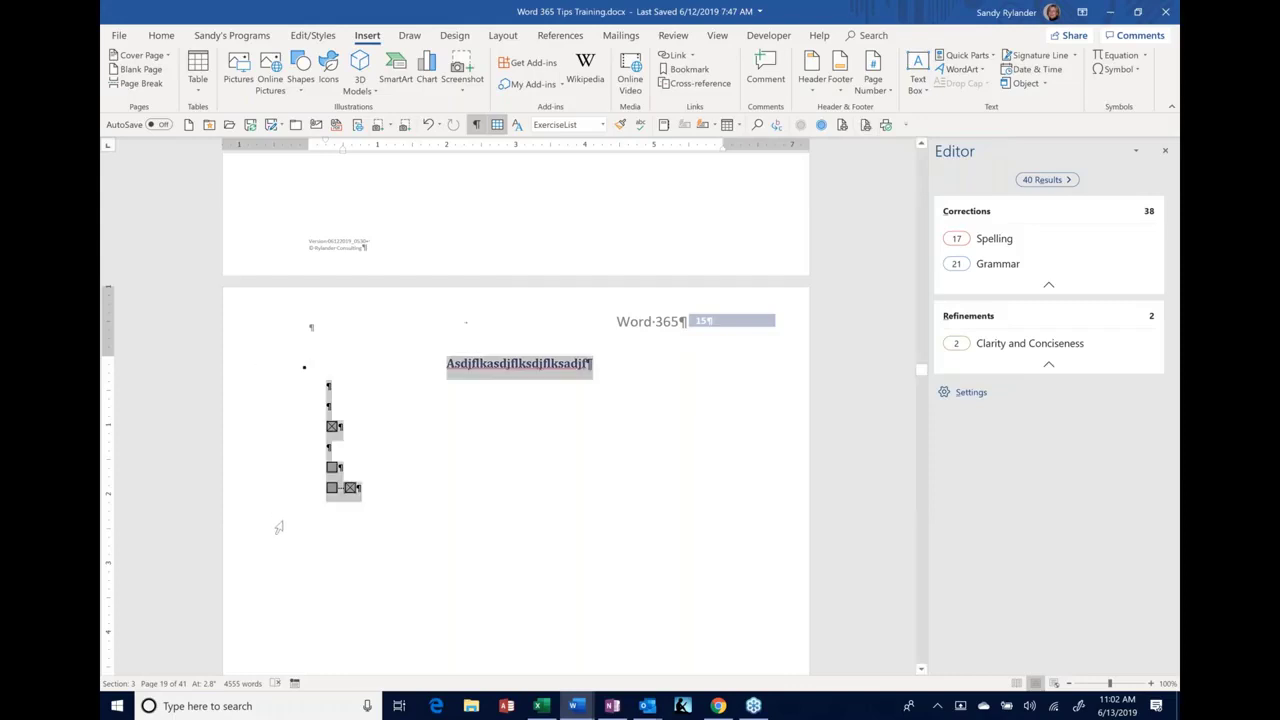
pyautogui.hotkey('ctrl', 'z')
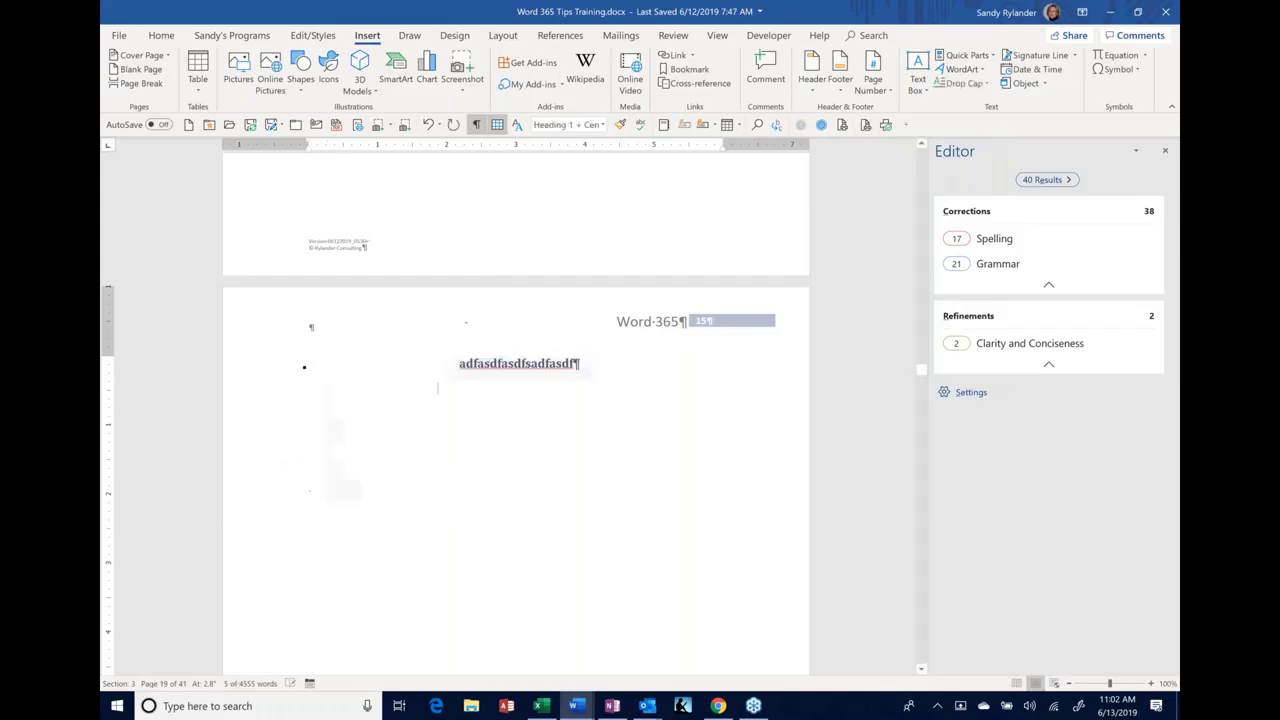
# Clear the leftover centered practice heading so page 19 begins with the next heading
pyautogui.click(270, 379)
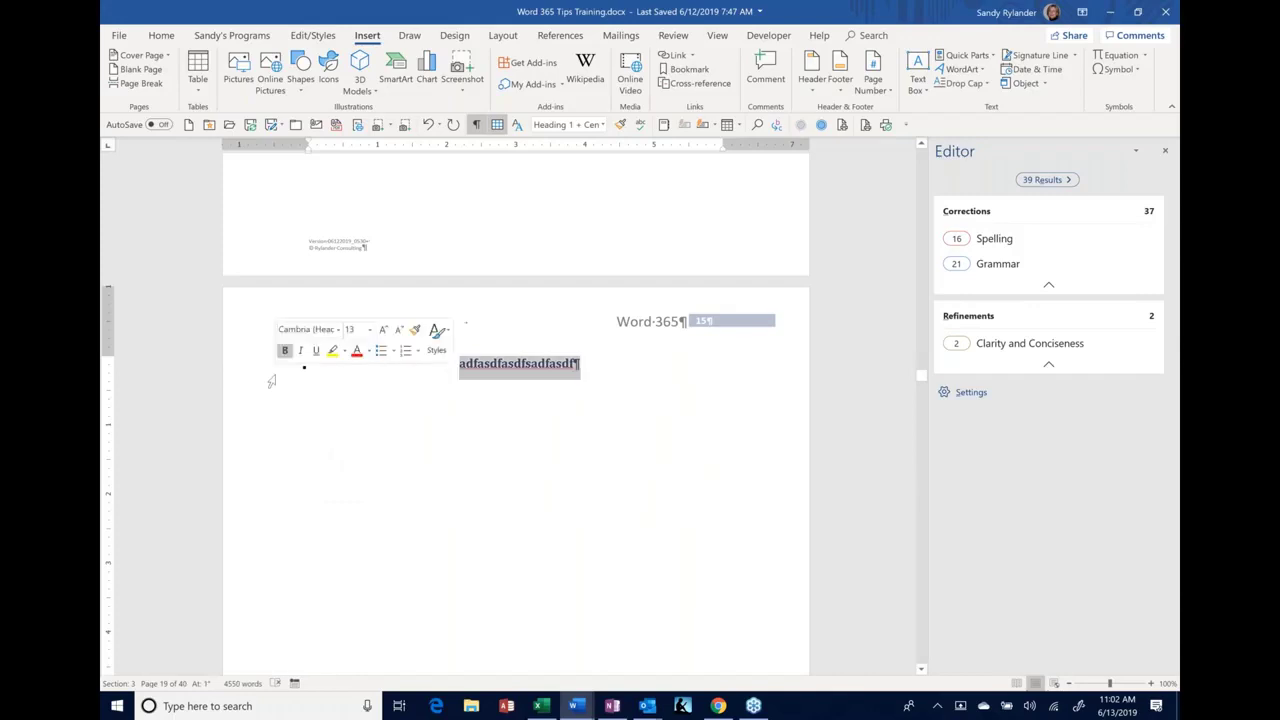
pyautogui.hotkey('ctrl', 'z')
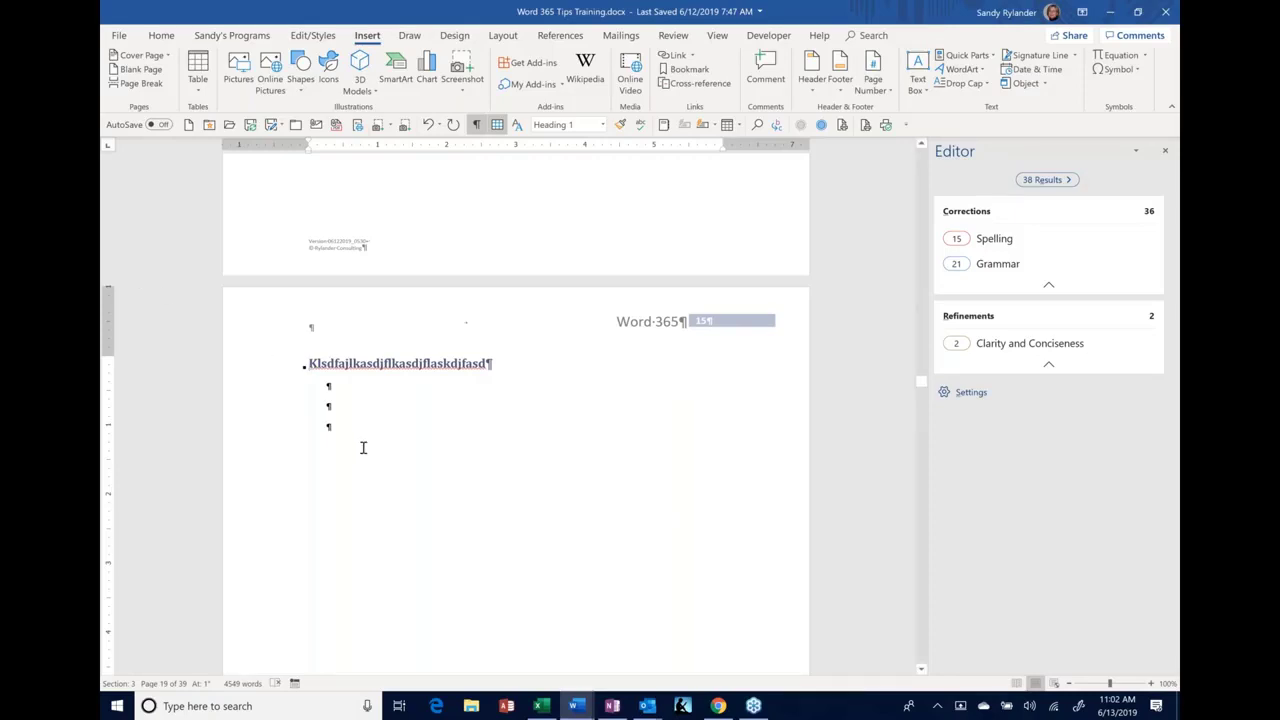
# Enter Chairs and Tables on separate lines in the blank paragraphs below the heading
pyautogui.click(328, 401)
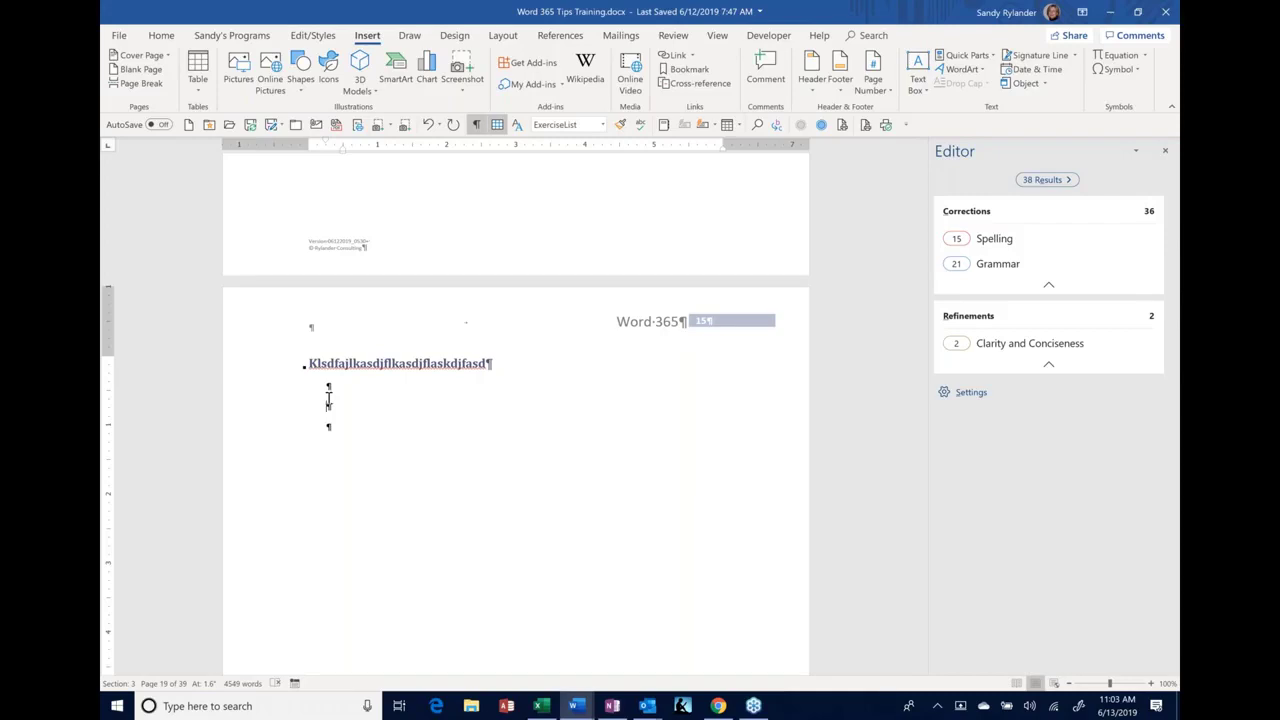
pyautogui.write('Ca')
pyautogui.press('BackSpace')
pyautogui.write('hairs')
pyautogui.press('Return')
pyautogui.write('Tables')
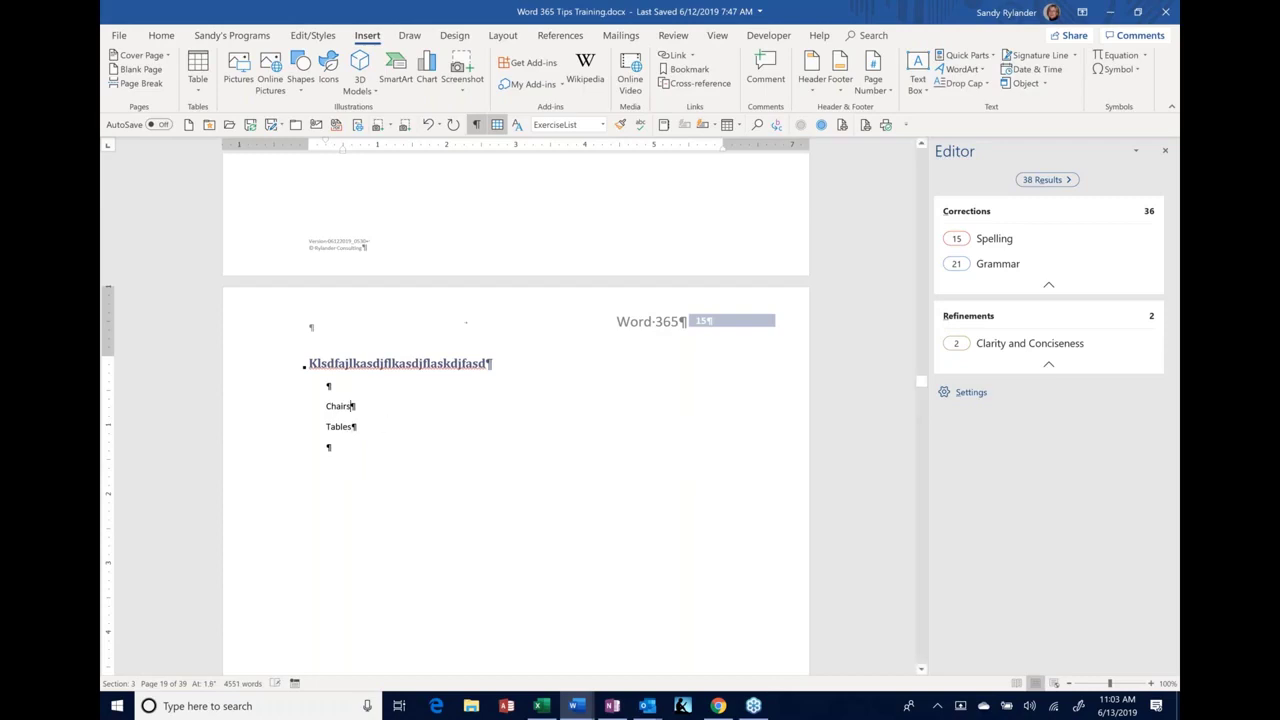
# Add the tabbed amounts 120 for Chairs and 240 for Tables, plus a Tablets line with 765
pyautogui.press('Tab')
pyautogui.write('120')
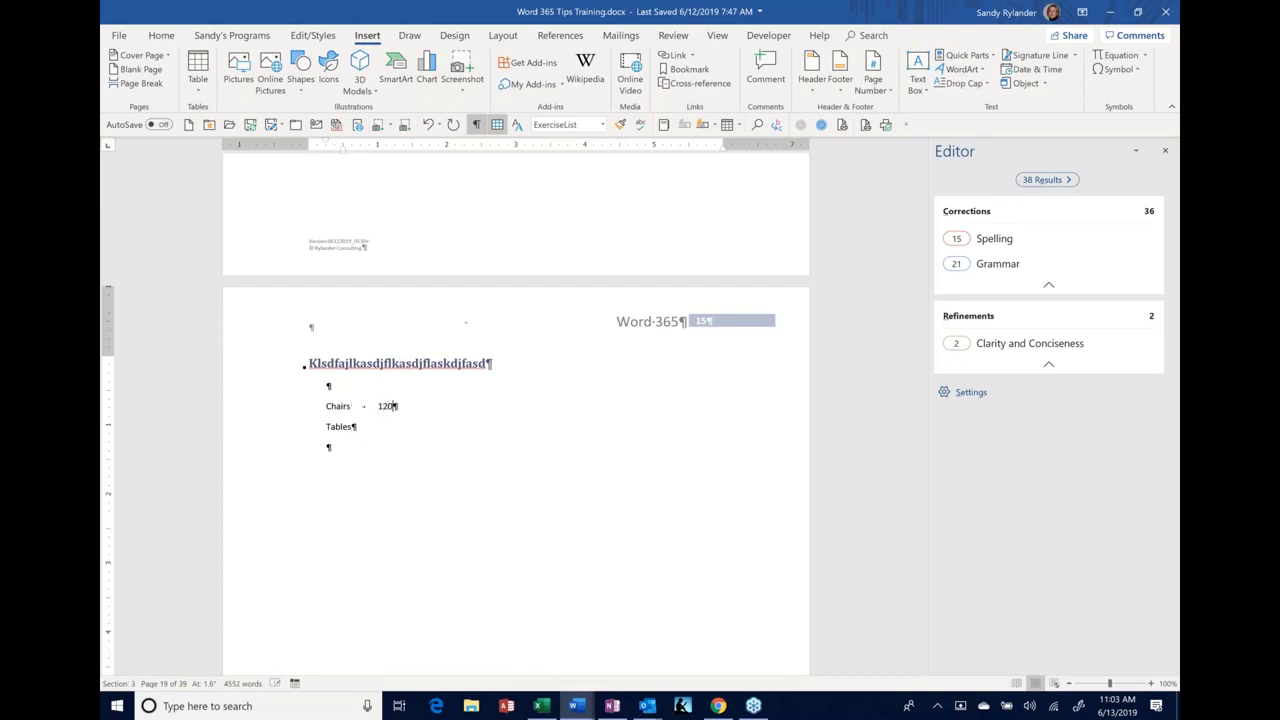
pyautogui.press('Tab')
pyautogui.write('240')
pyautogui.click(327, 447)
pyautogui.write('Tablets')
pyautogui.press('Tab')
pyautogui.write('765')
# Check the Developer tab setting in the ribbon customization options and close them
pyautogui.rightClick(722, 40)
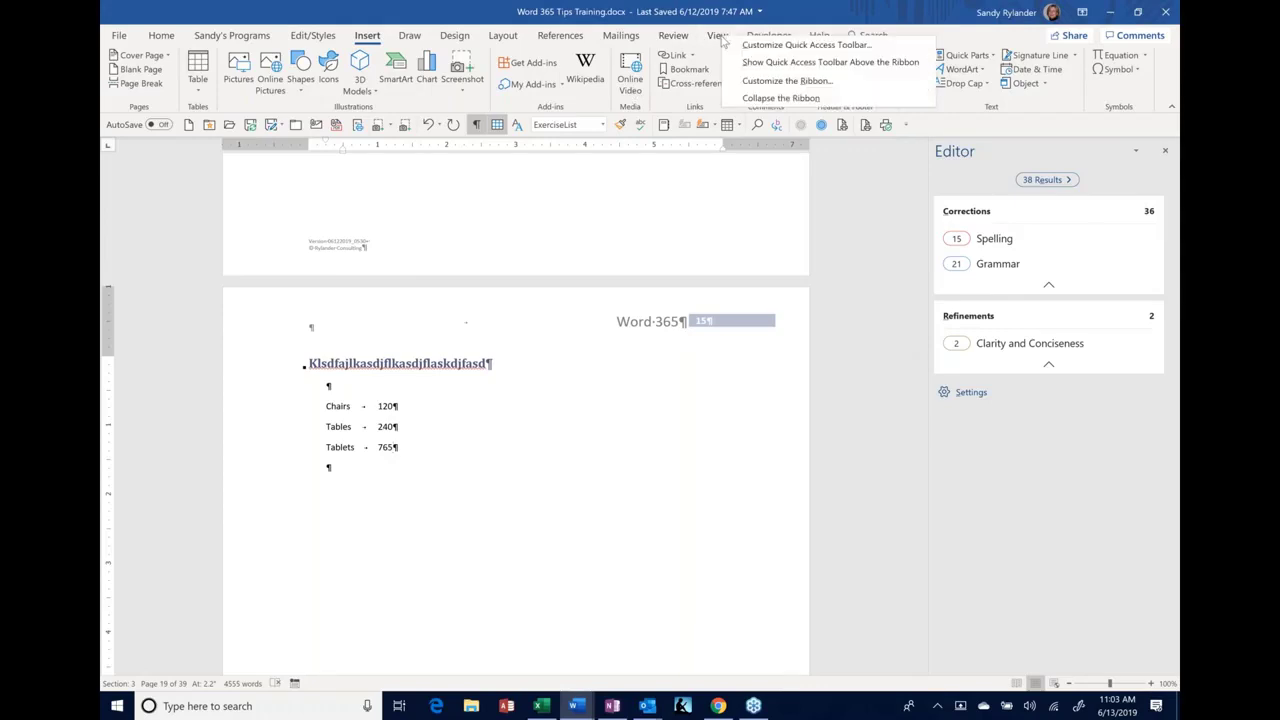
pyautogui.click(760, 84)
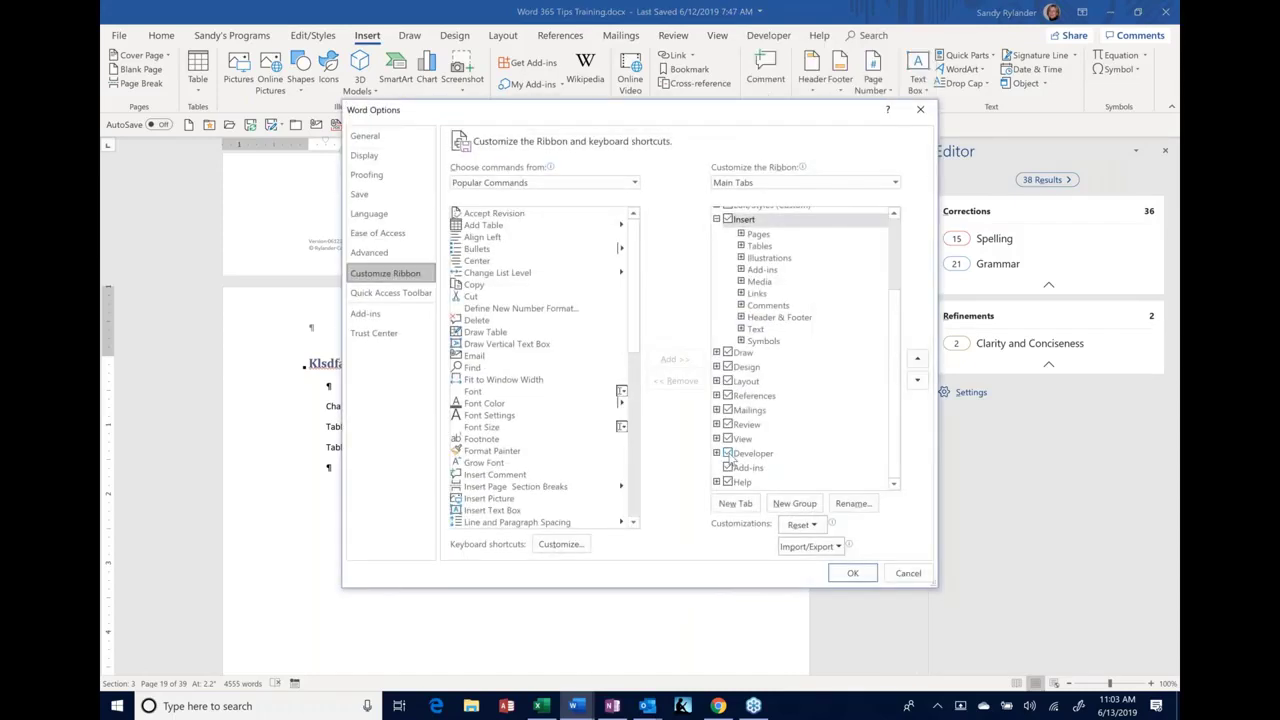
pyautogui.click(853, 573)
pyautogui.click(853, 573)
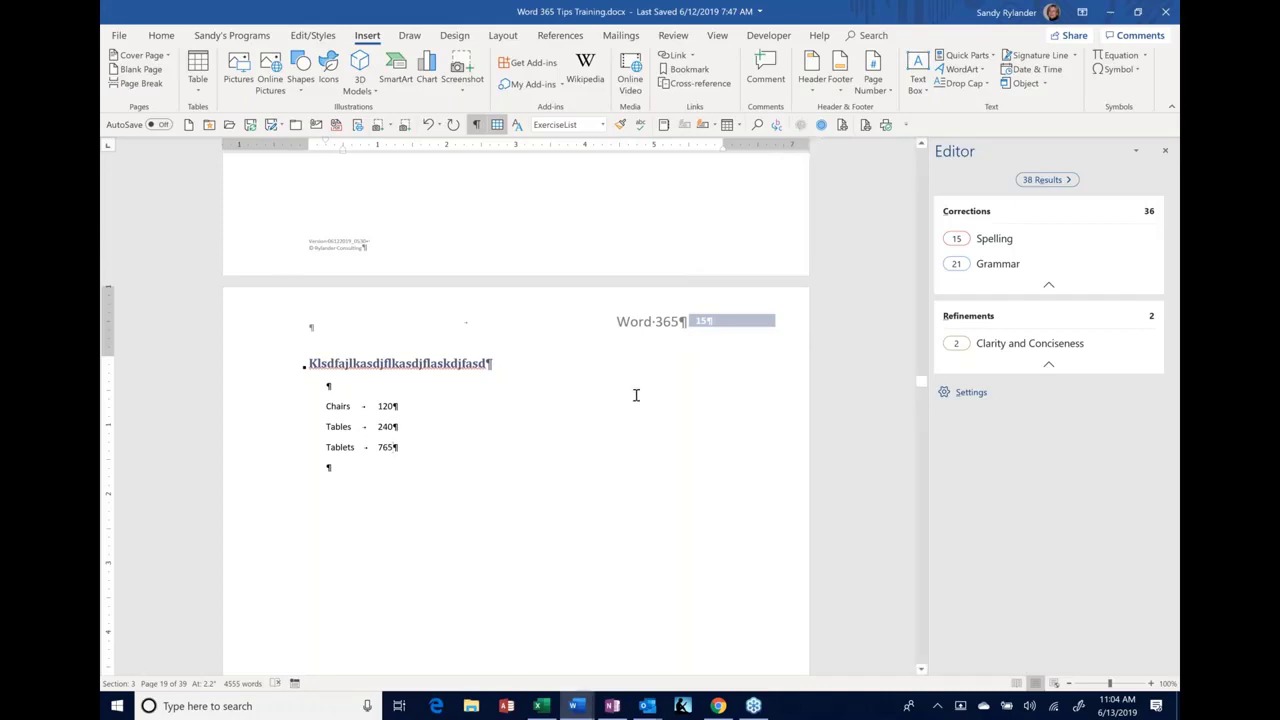
# Show the document's headings in the Navigation pane and view the list of available styles
pyautogui.click(395, 447)
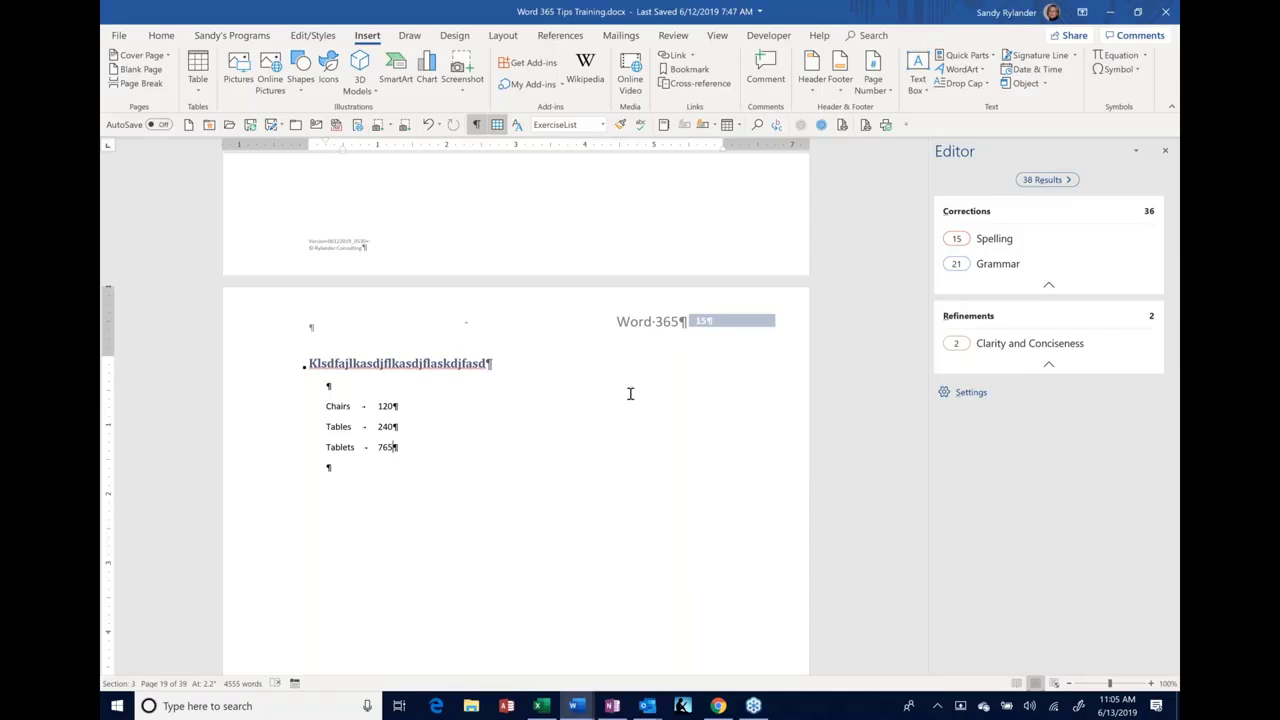
pyautogui.click(161, 684)
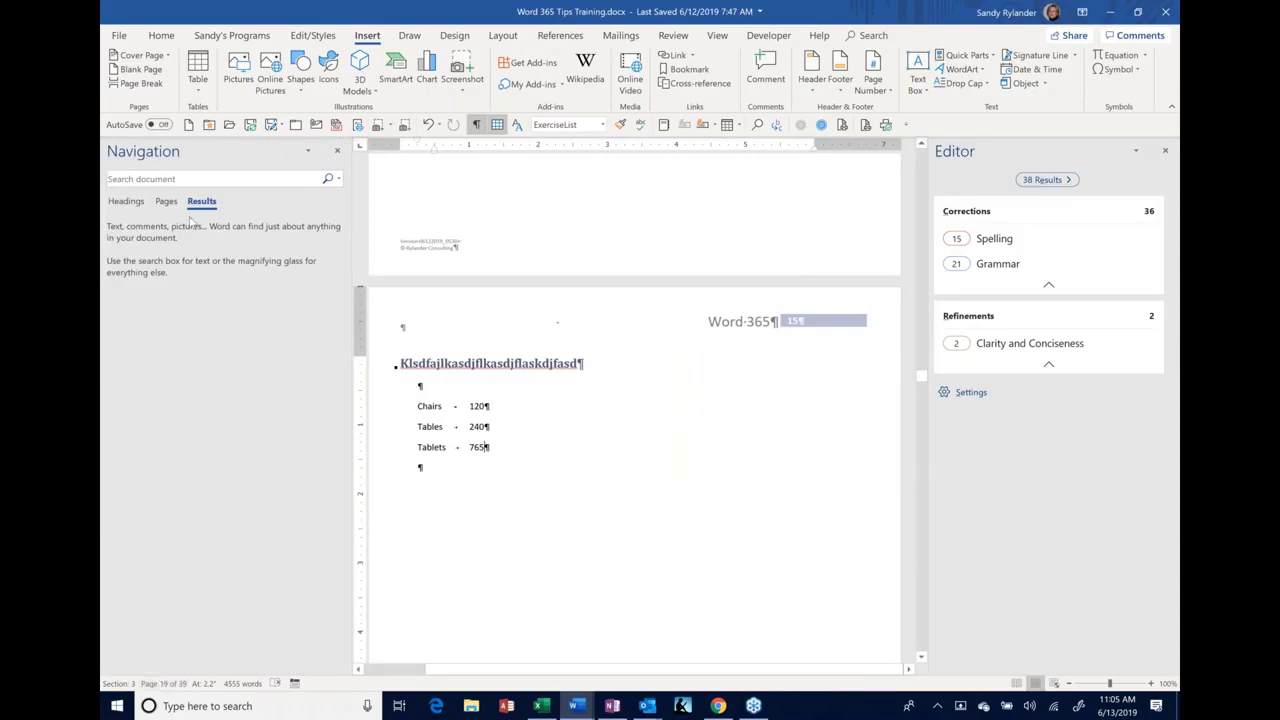
pyautogui.click(125, 203)
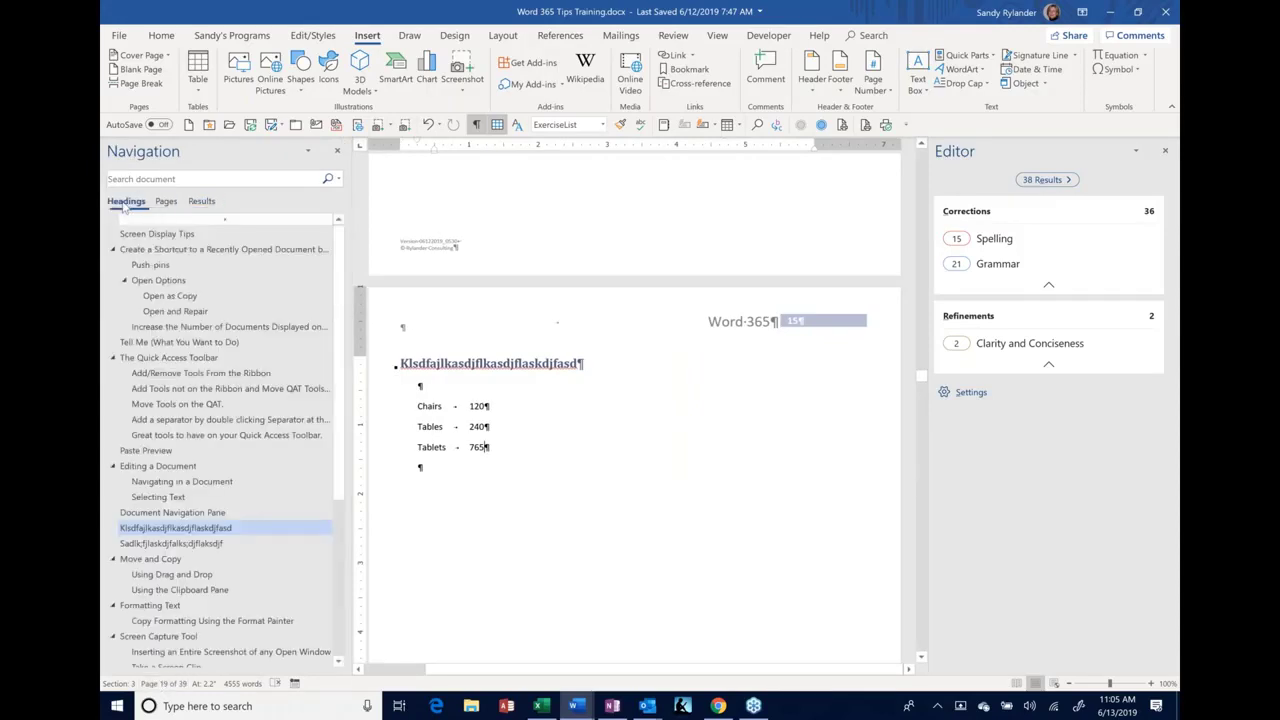
pyautogui.click(603, 124)
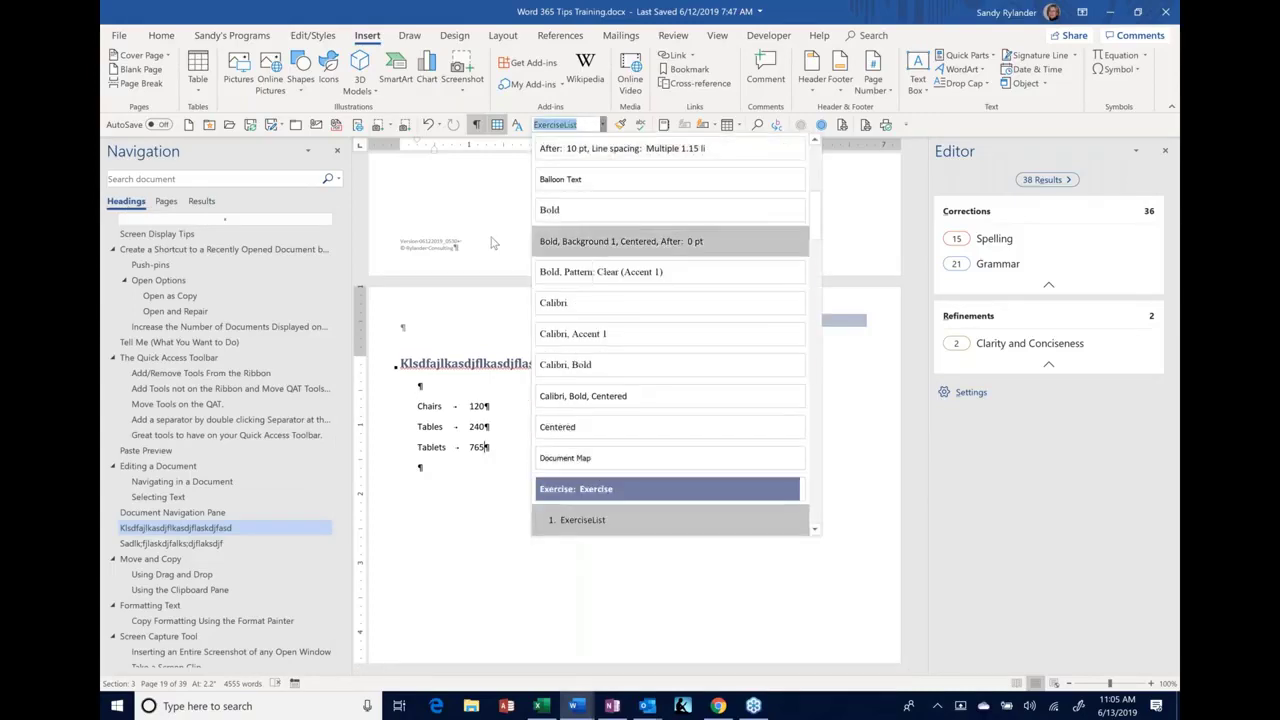
pyautogui.click(412, 398)
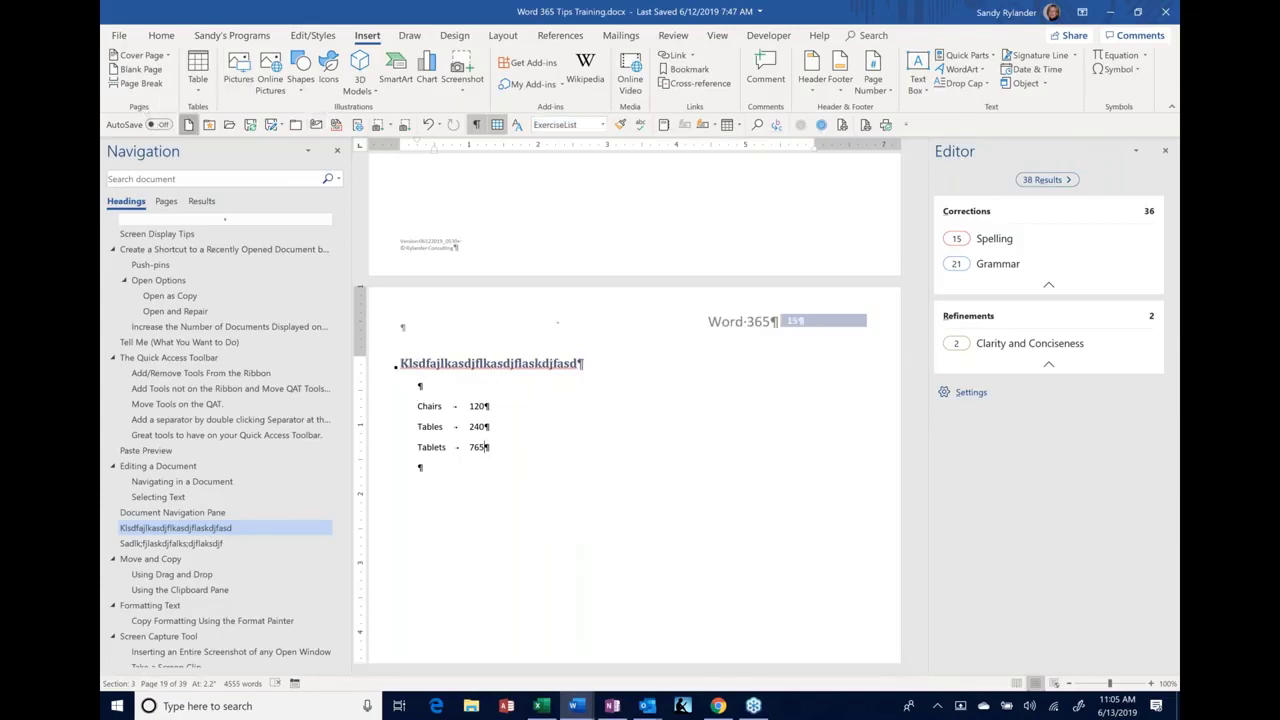
# Create a new blank document and enter a line of placeholder text followed by two empty paragraphs
pyautogui.click(188, 124)
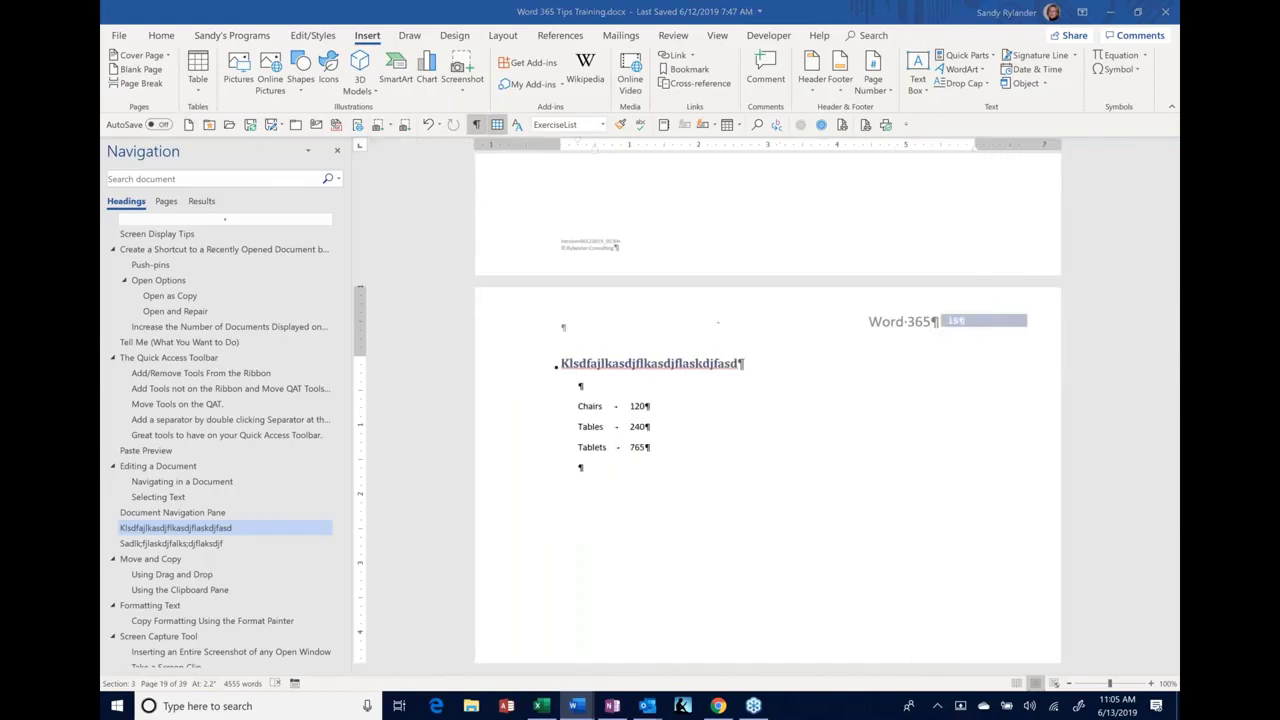
pyautogui.write('Jaskldfjlkasdjf')
pyautogui.press('Return')
pyautogui.press('Return')
pyautogui.press('Return')
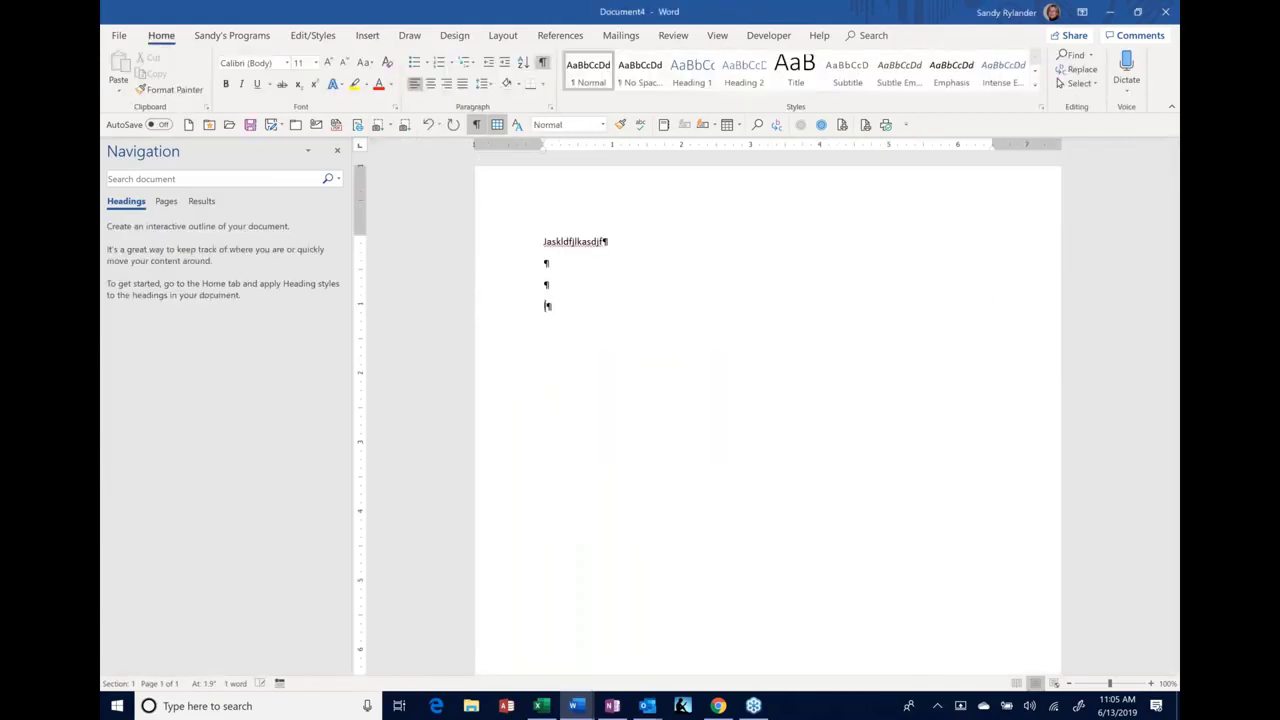
pyautogui.press('BackSpace')
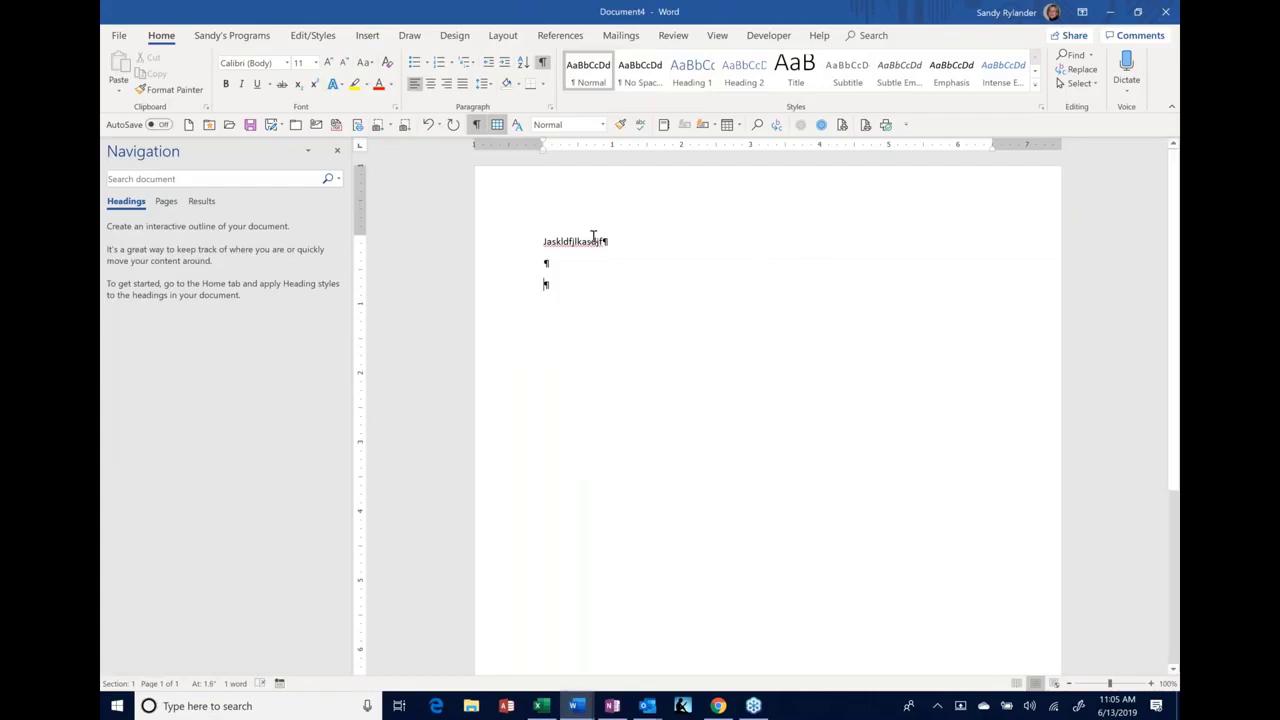
# Replace the placeholder text with Chapt 1 and add the lines Macros and QAT beneath it
pyautogui.moveTo(626, 237); pyautogui.dragTo(519, 232)
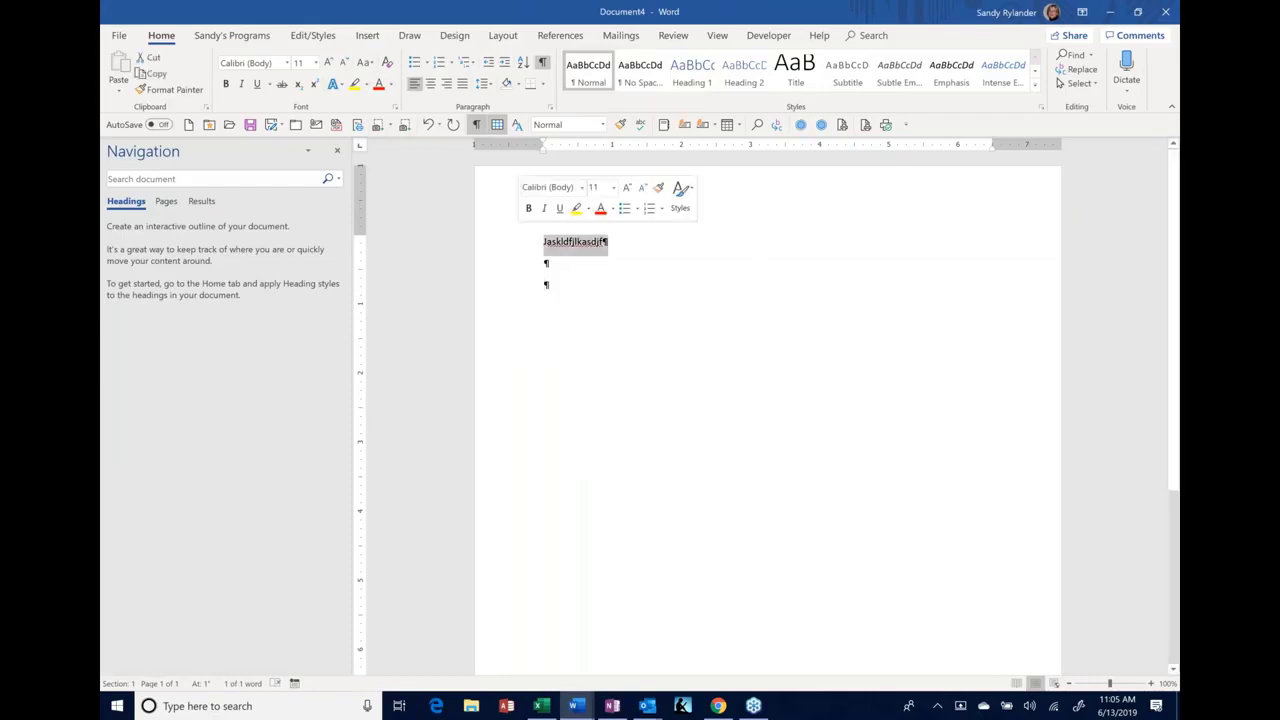
pyautogui.write('Chapt 1')
pyautogui.press('Return')
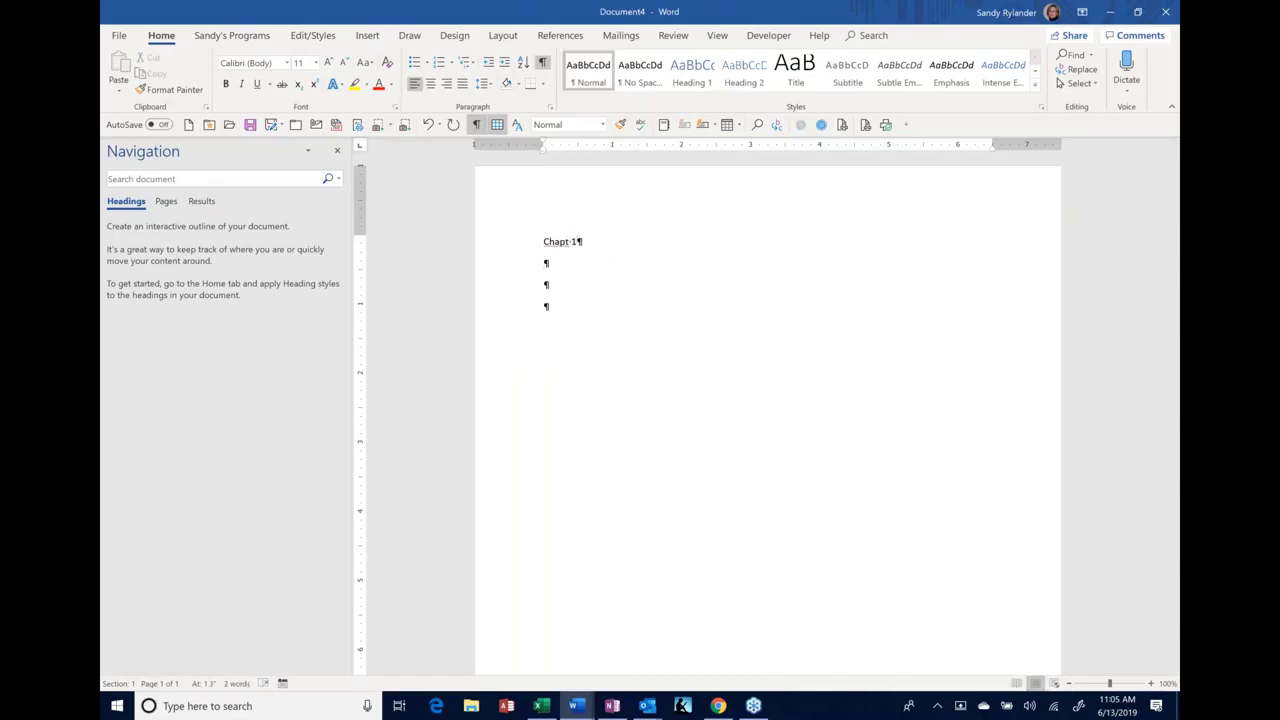
pyautogui.write('Macros')
pyautogui.press('Return')
pyautogui.write('QAT')
# Add the lines Adding, Removing and Chapt 2 below QAT
pyautogui.click(563, 308)
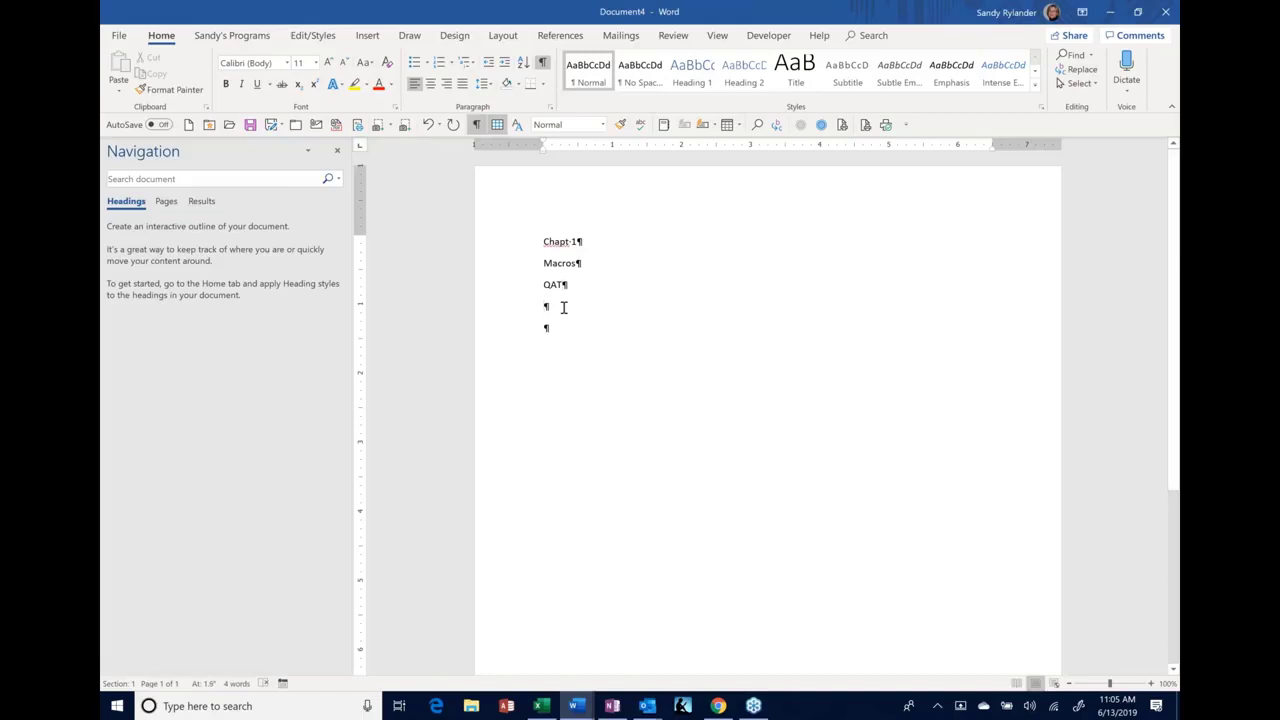
pyautogui.write('Adding')
pyautogui.press('Return')
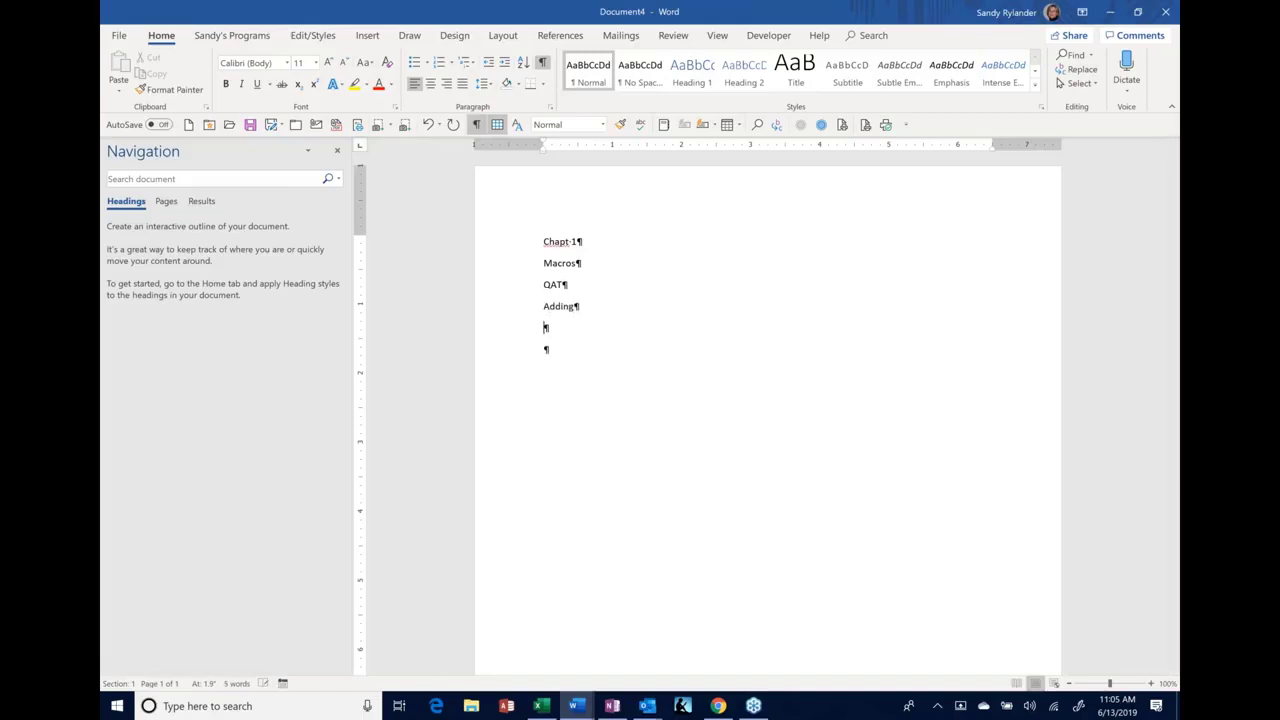
pyautogui.write('Removigh')
pyautogui.press('BackSpace')
pyautogui.press('BackSpace')
pyautogui.press('BackSpace')
pyautogui.write('ing')
pyautogui.click(545, 241)
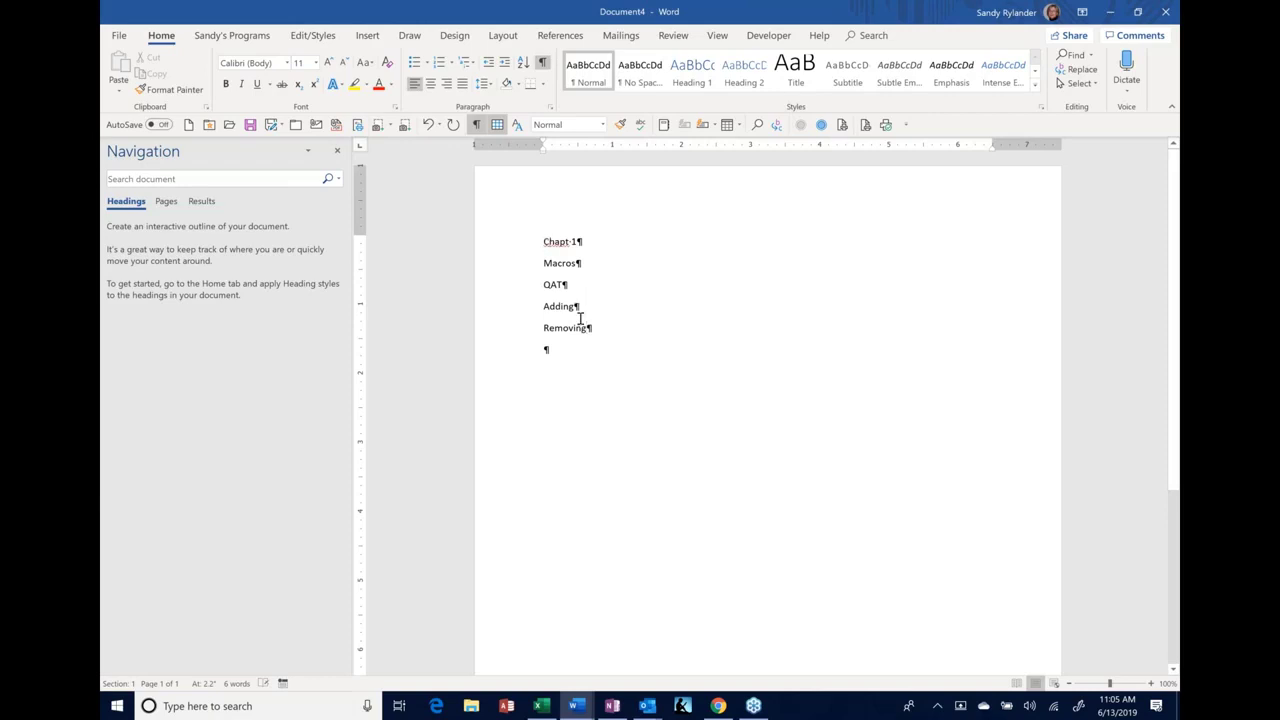
pyautogui.click(558, 352)
pyautogui.write('Chapt 2')
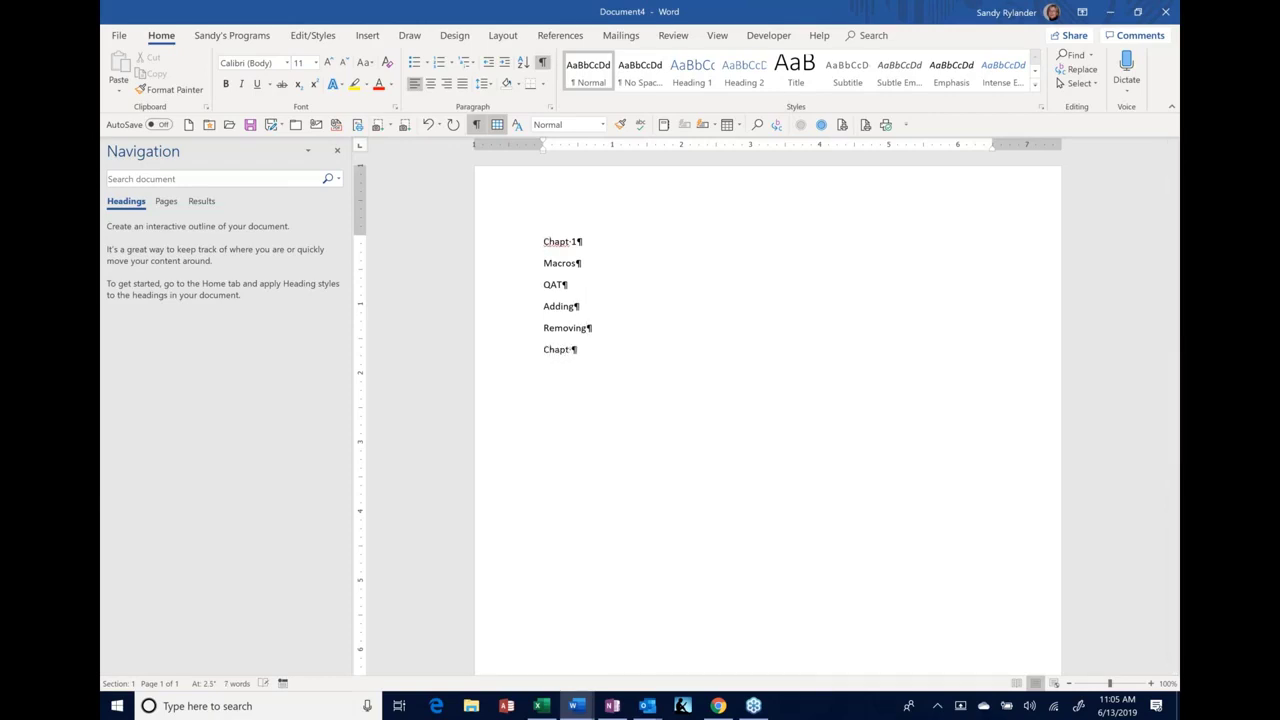
# Make the Chapt 1 line bold
pyautogui.tripleClick(568, 246)
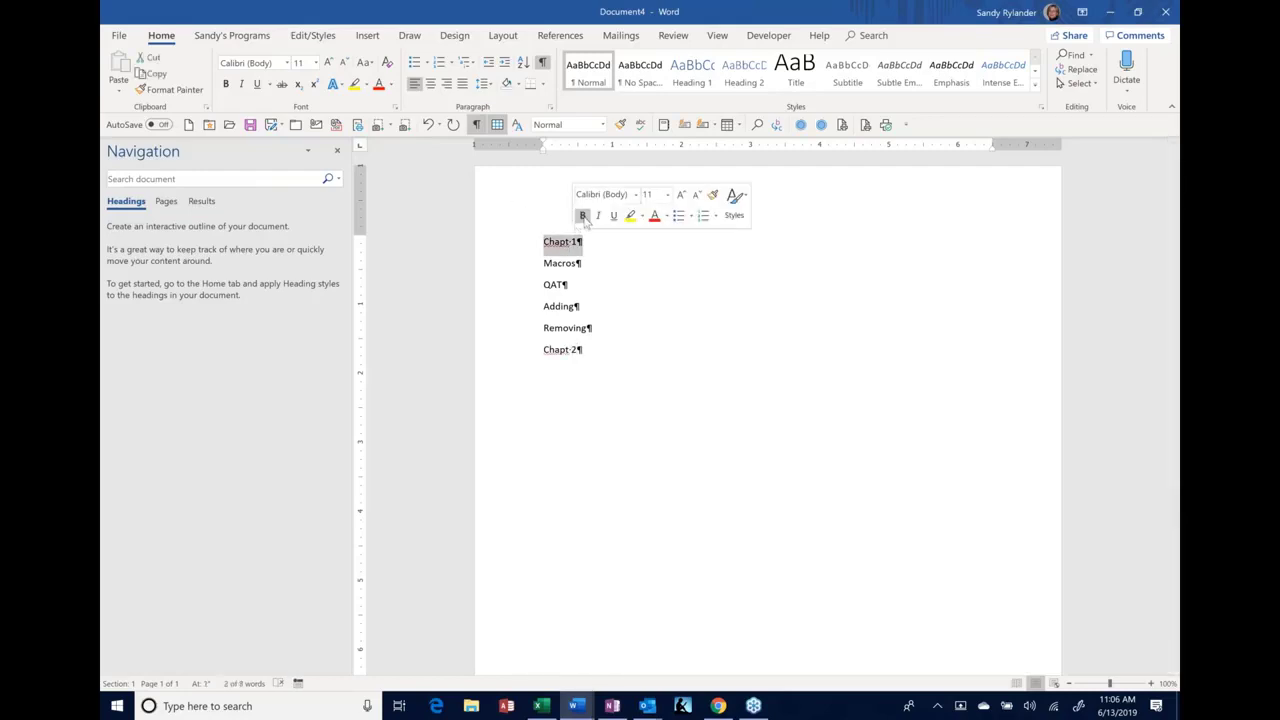
pyautogui.click(583, 217)
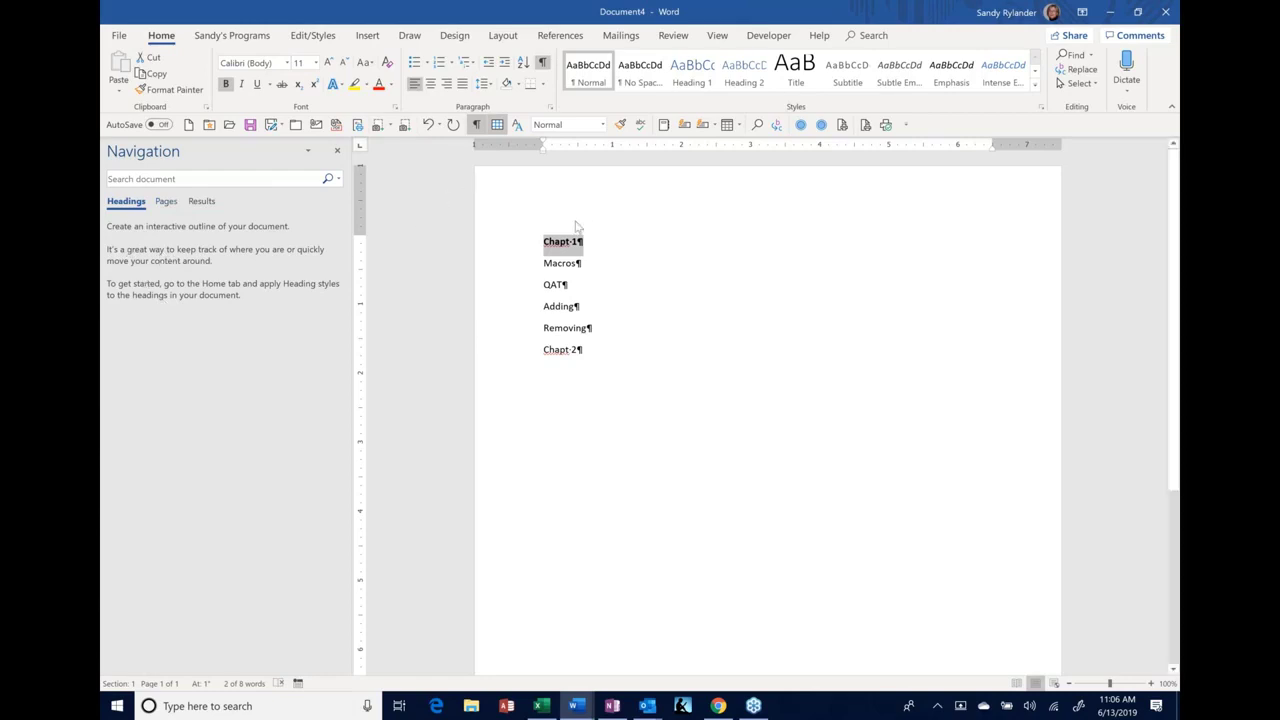
# Apply the Heading 1 style to the Chapt 1 and Chapt 2 lines
pyautogui.click(692, 72)
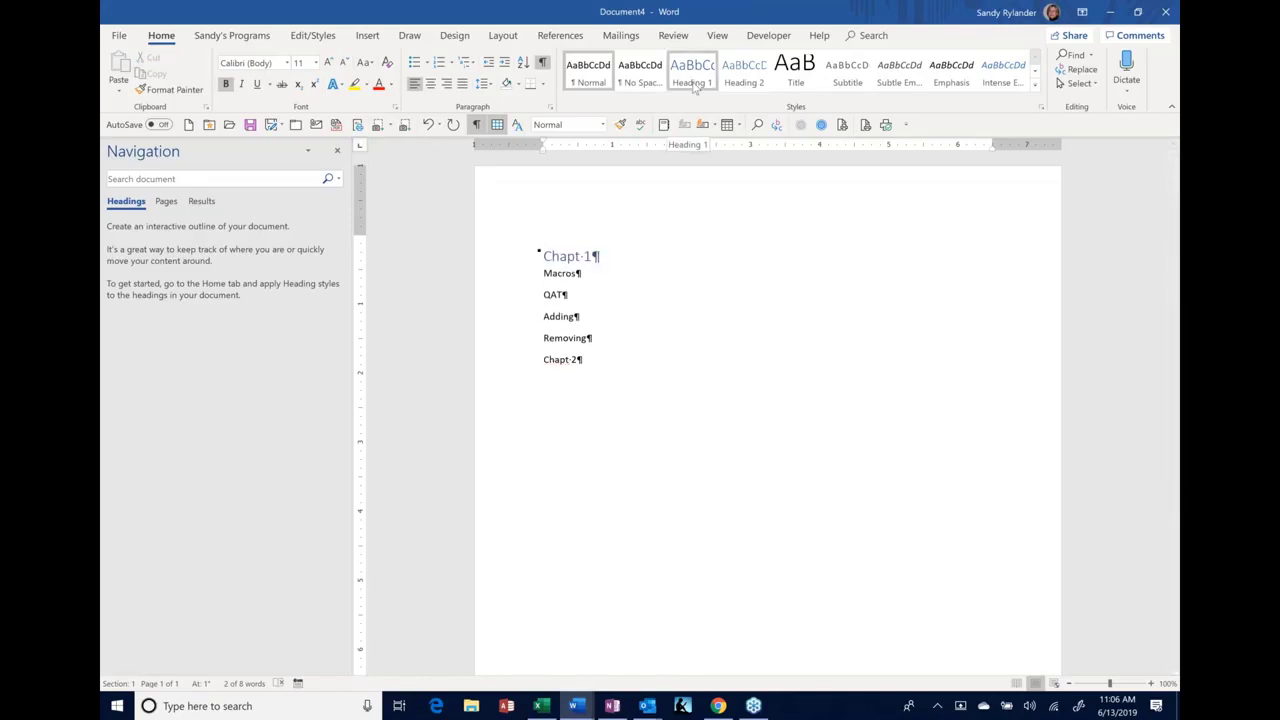
pyautogui.click(692, 72)
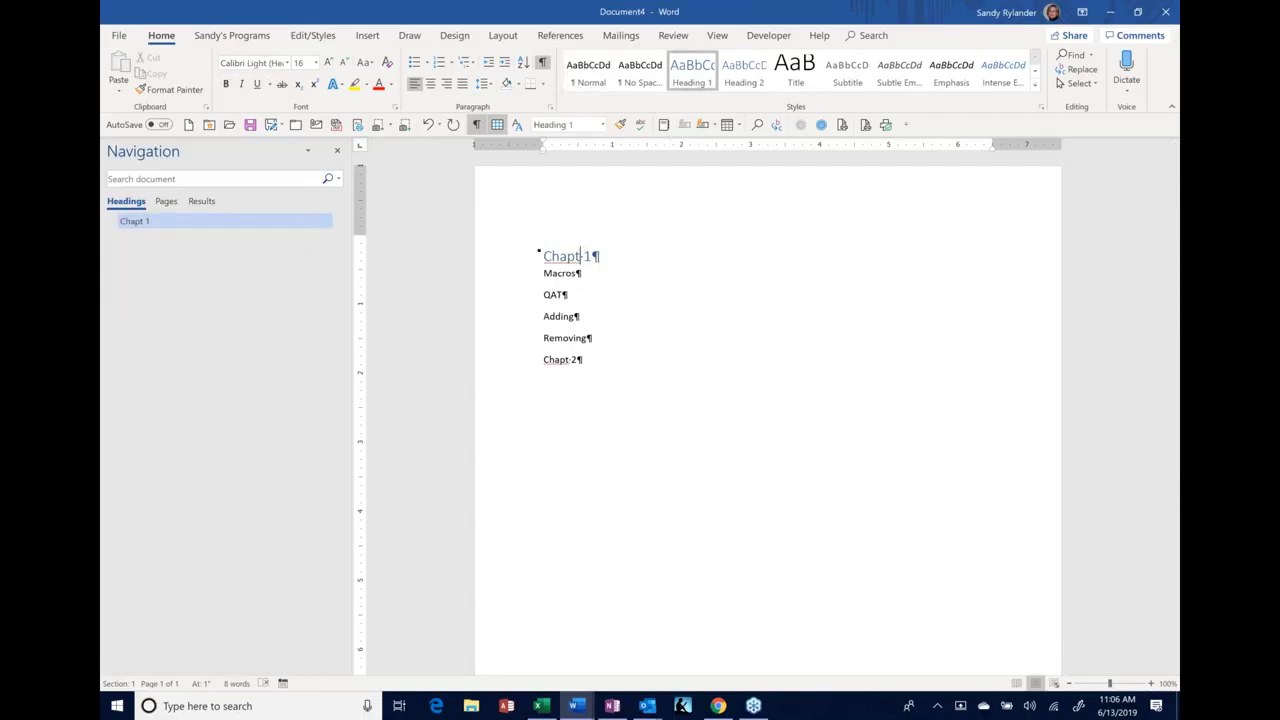
pyautogui.click(566, 360)
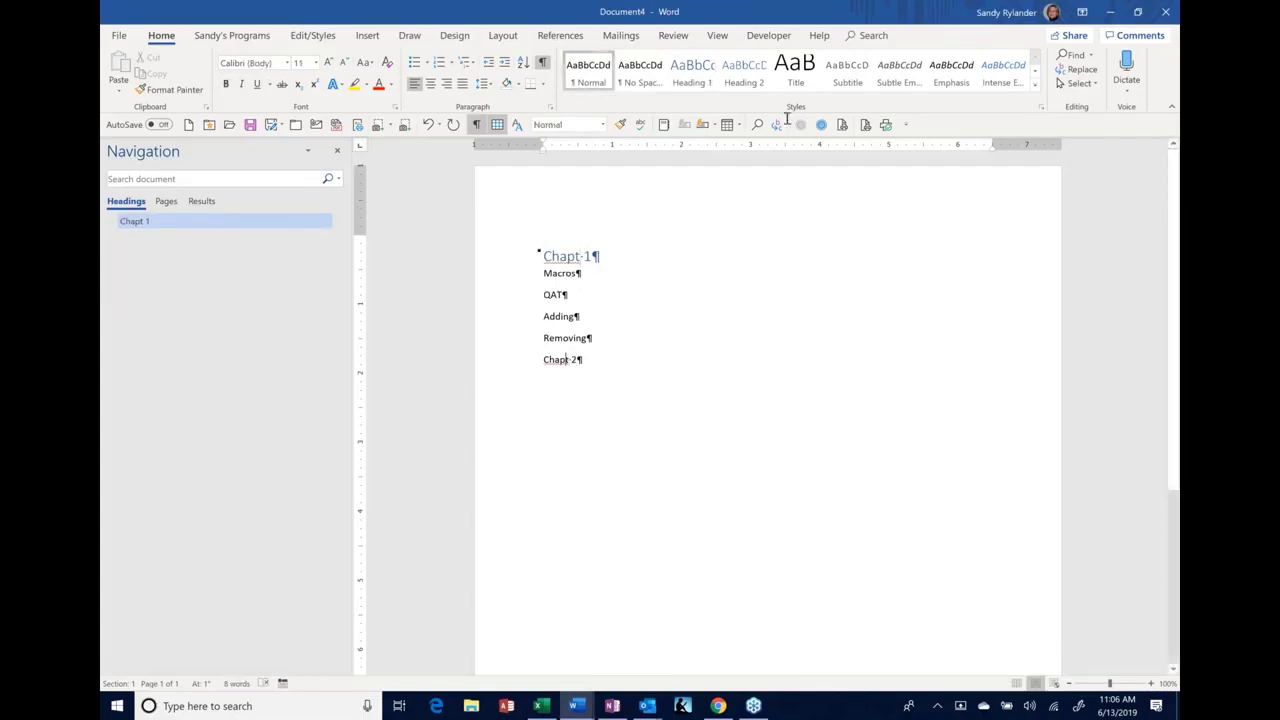
pyautogui.click(692, 72)
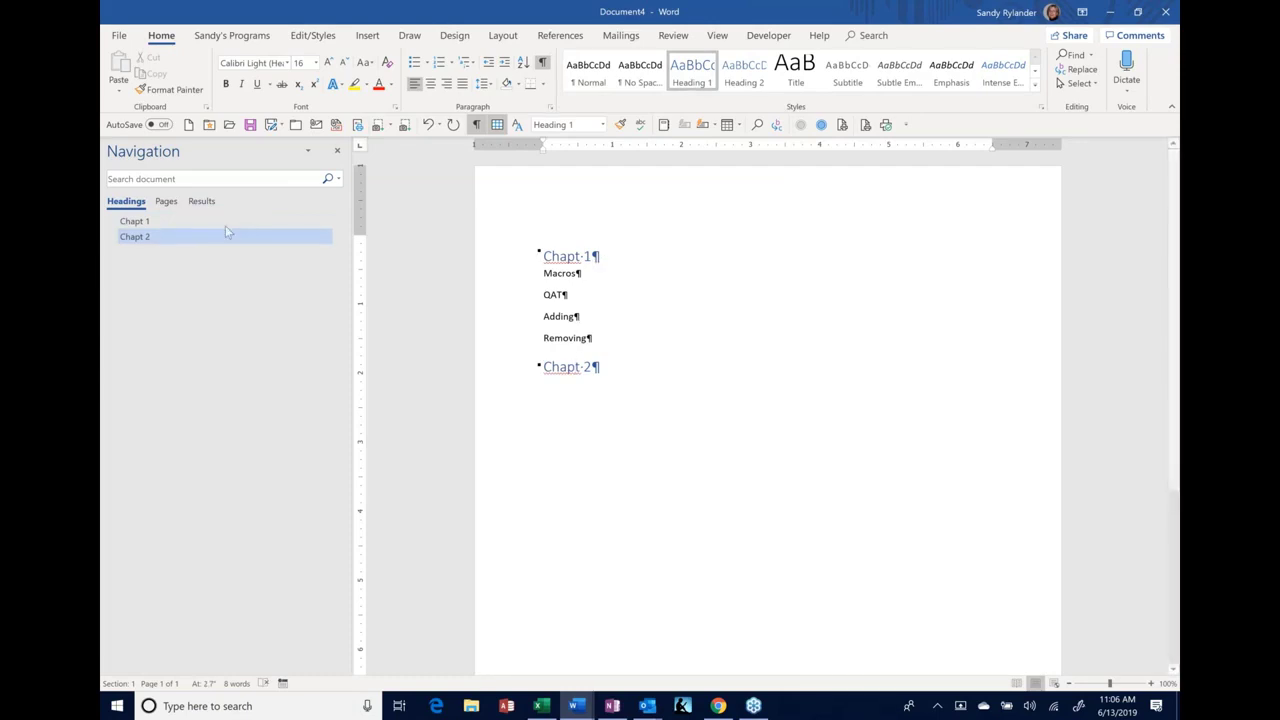
# Apply the Heading 2 style to the Macros and QAT lines
pyautogui.moveTo(596, 258)
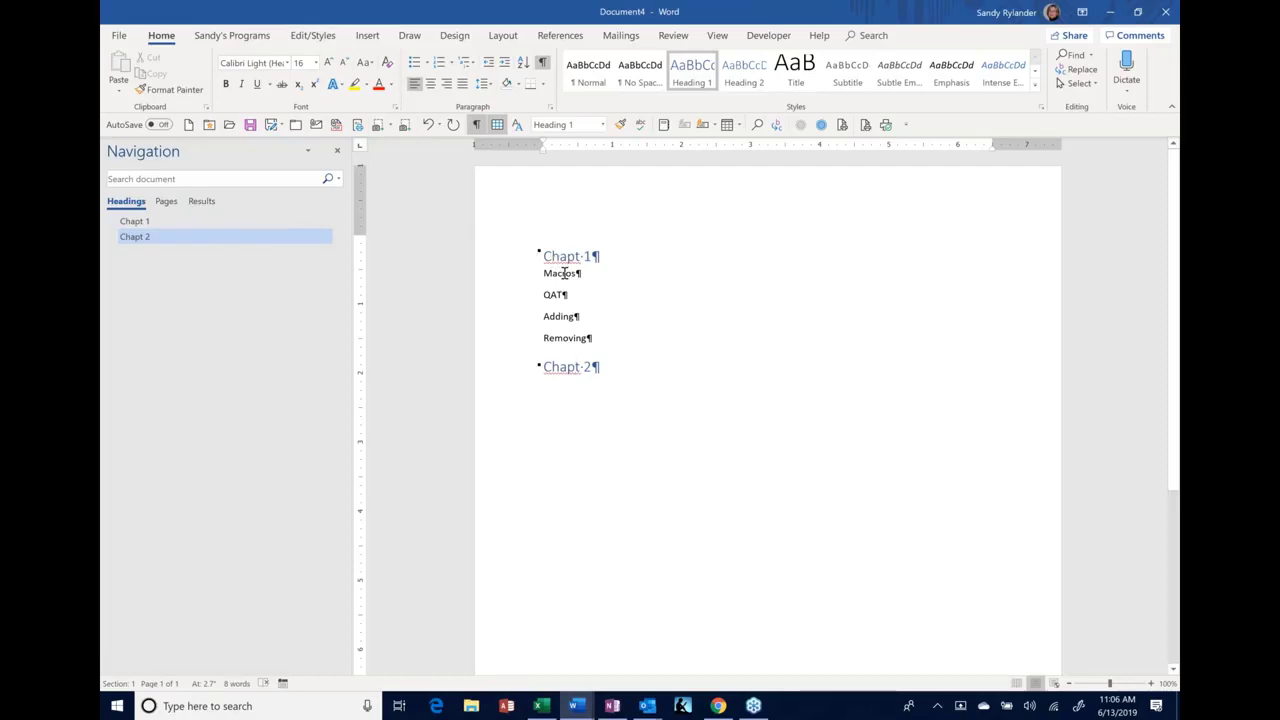
pyautogui.click(564, 273)
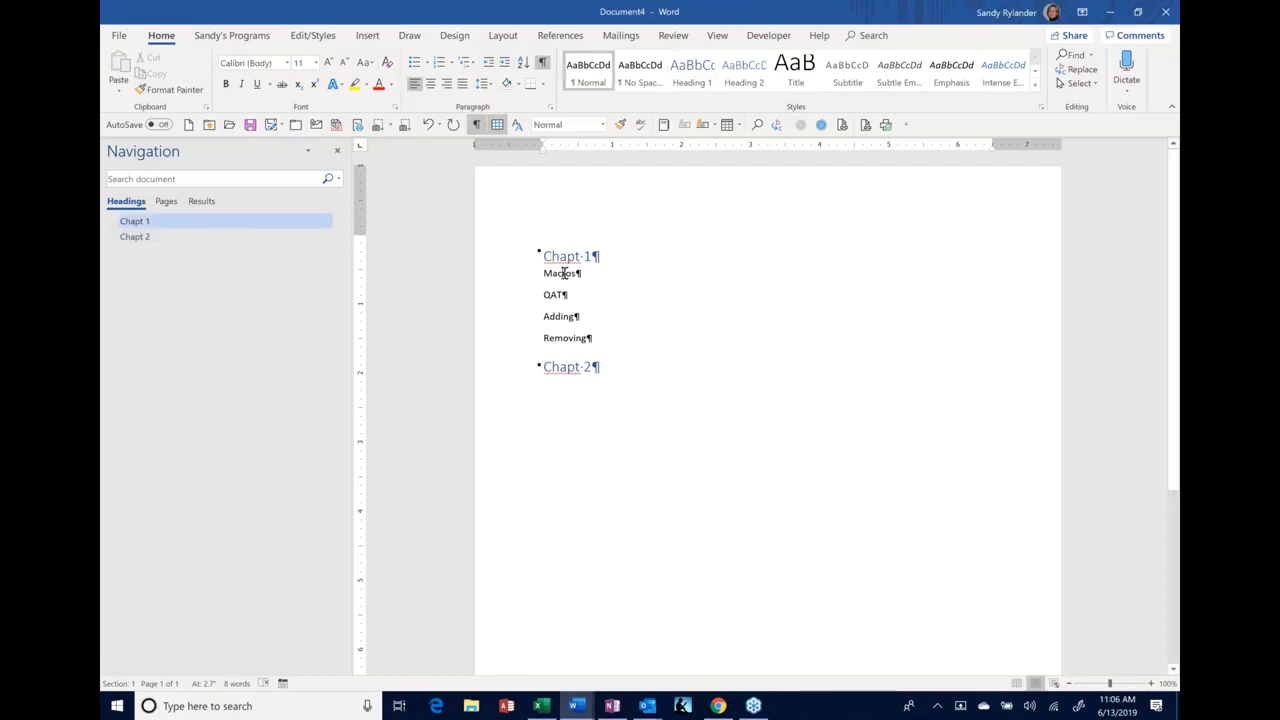
pyautogui.click(744, 72)
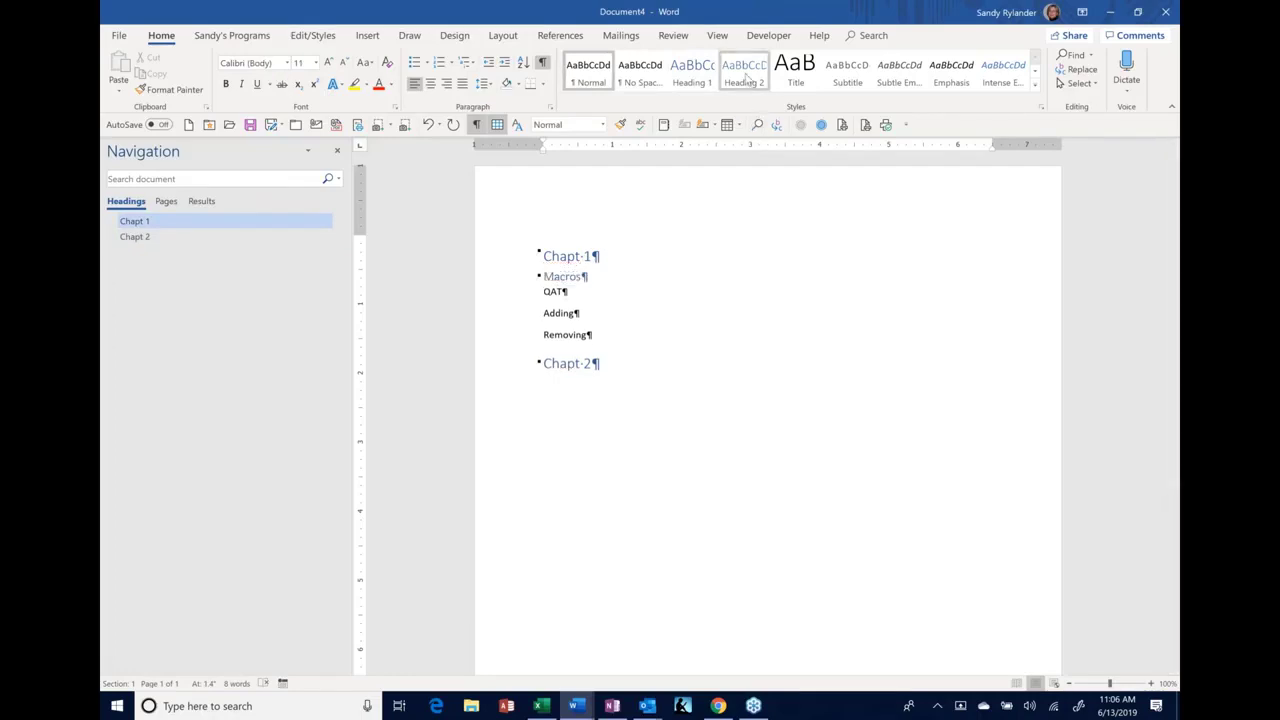
pyautogui.click(556, 292)
pyautogui.click(744, 72)
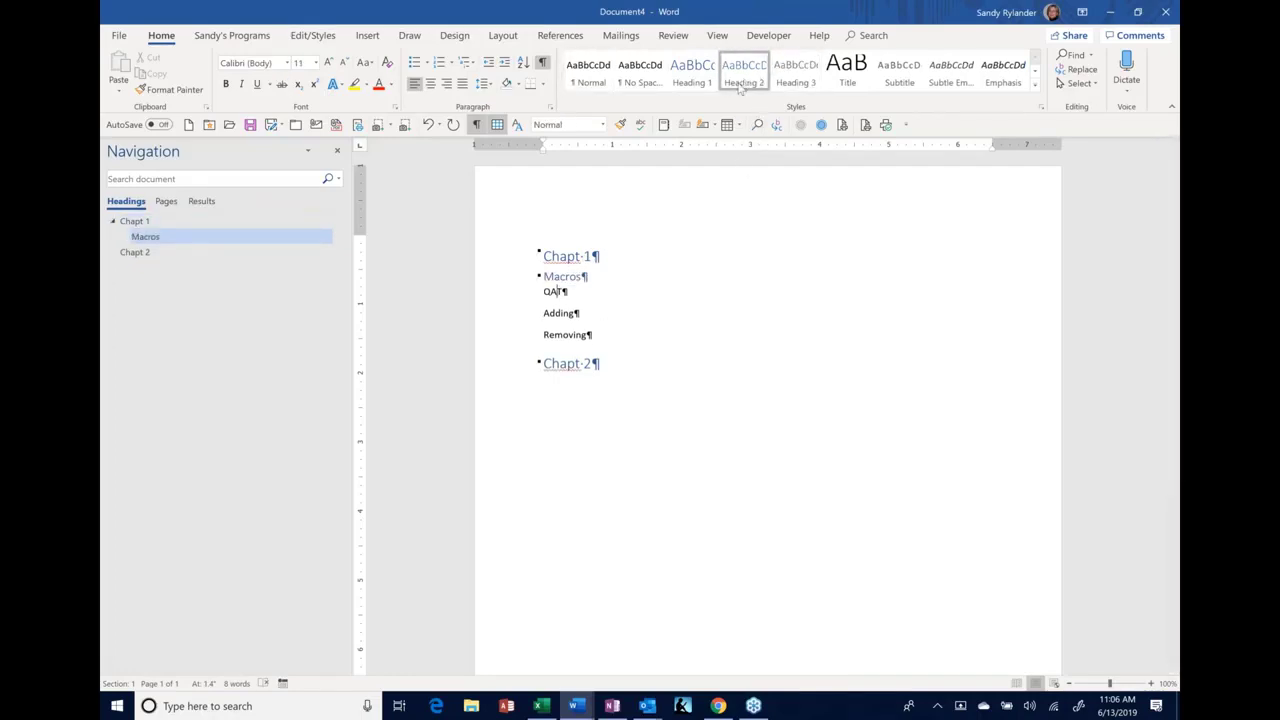
# Apply the Heading 3 style to the Adding and Removing lines
pyautogui.click(573, 310)
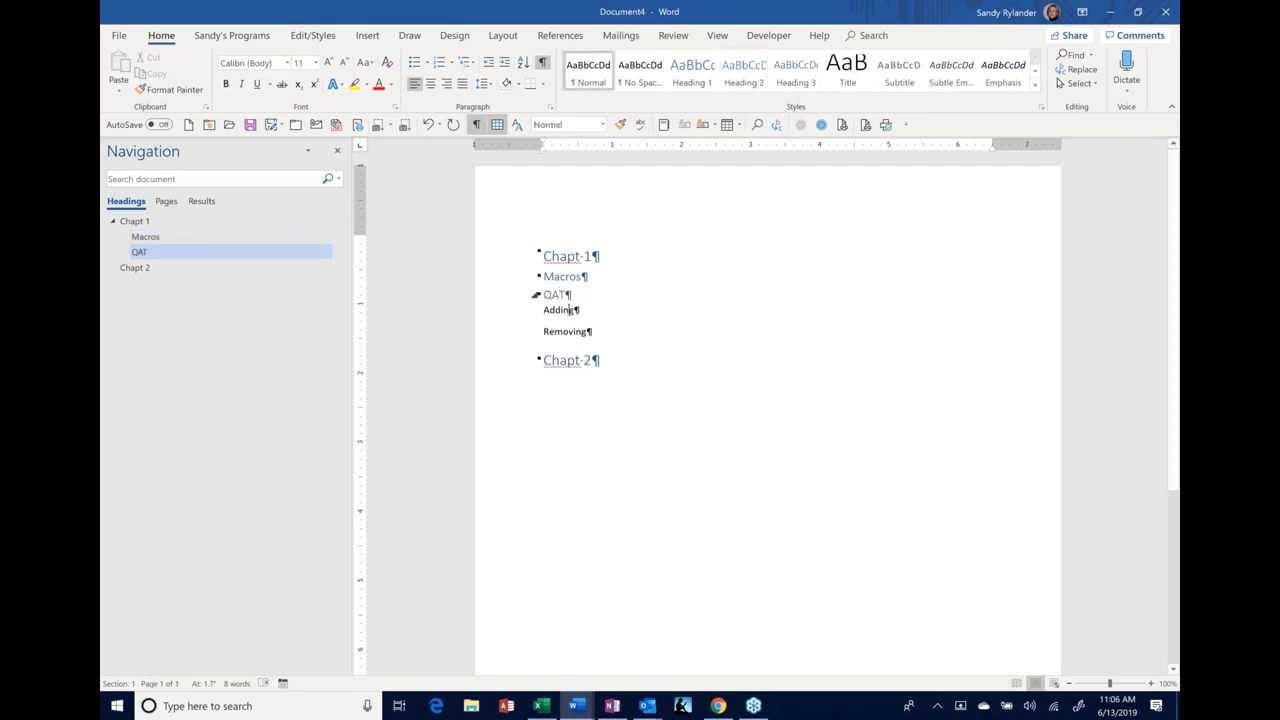
pyautogui.click(796, 72)
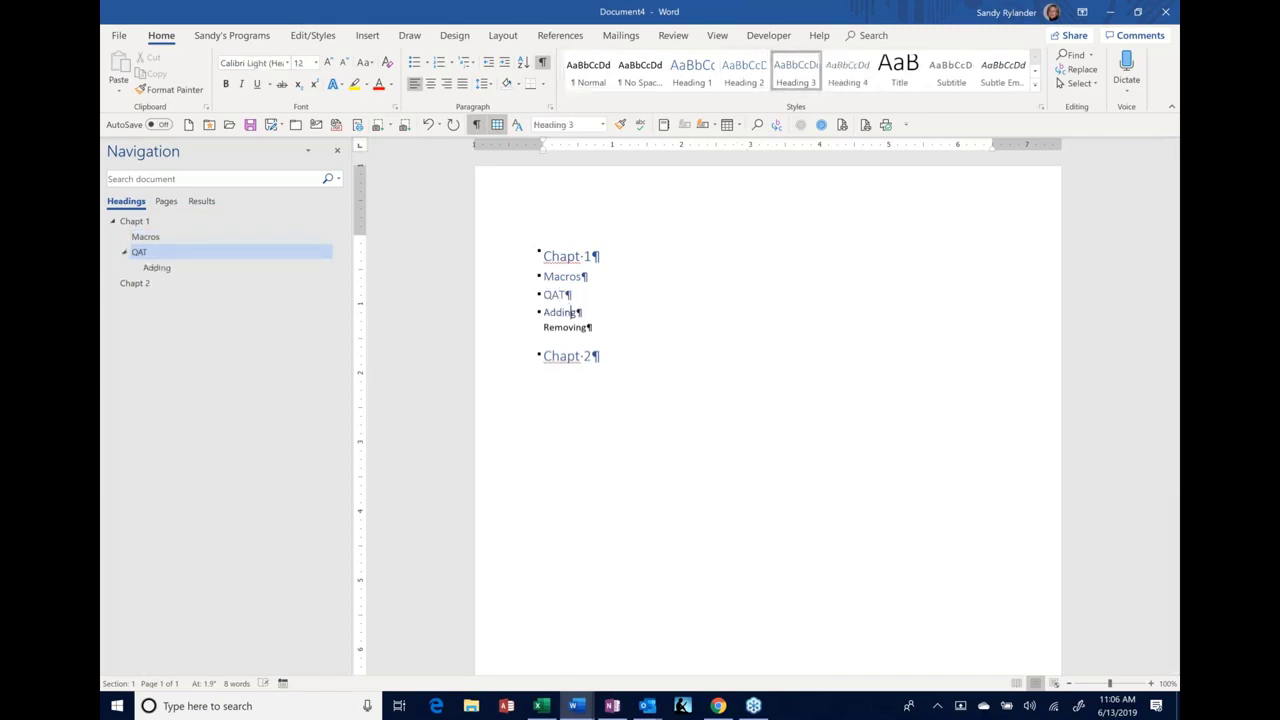
pyautogui.click(567, 327)
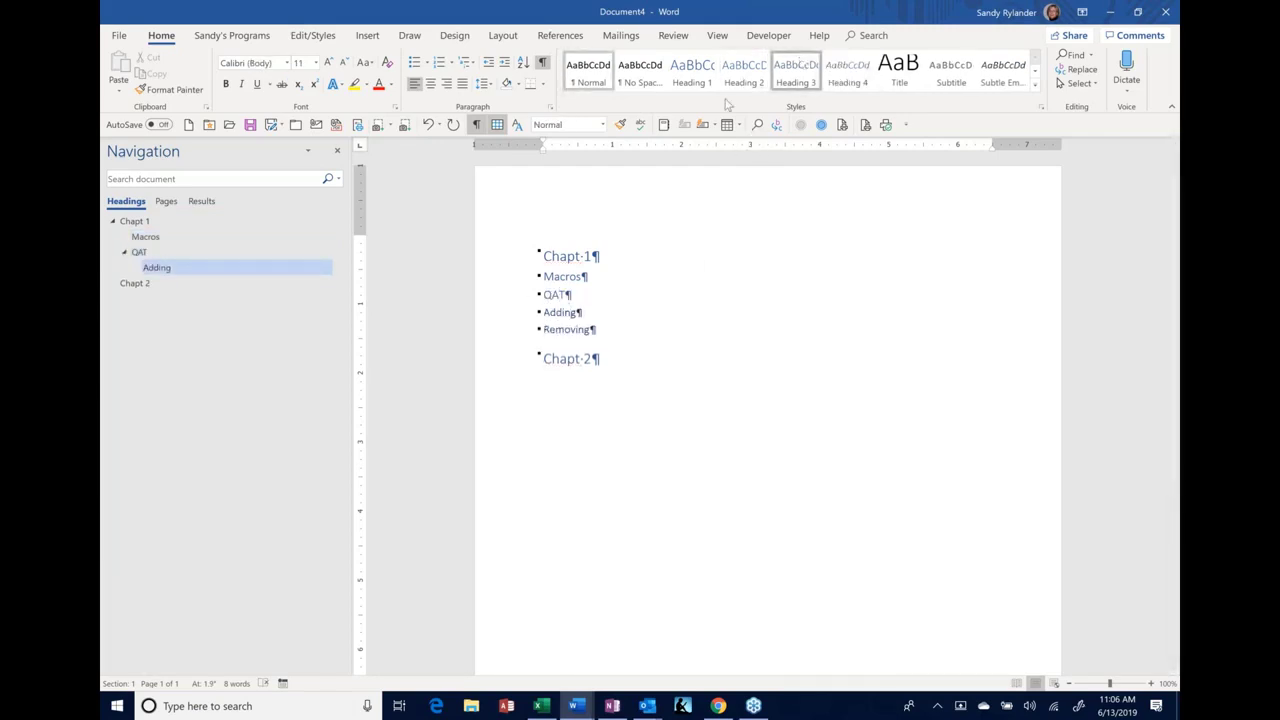
pyautogui.click(796, 72)
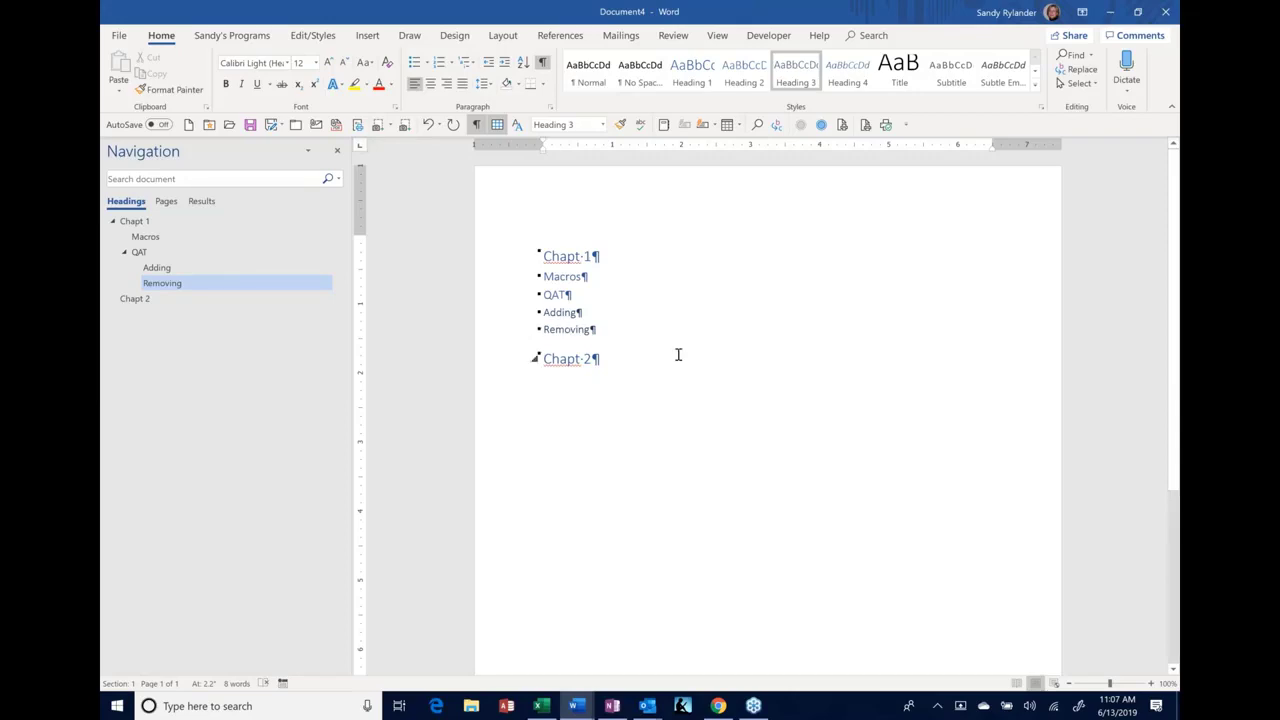
# Close the Chapt 1 / Chapt 2 outline document without saving it
pyautogui.click(616, 253)
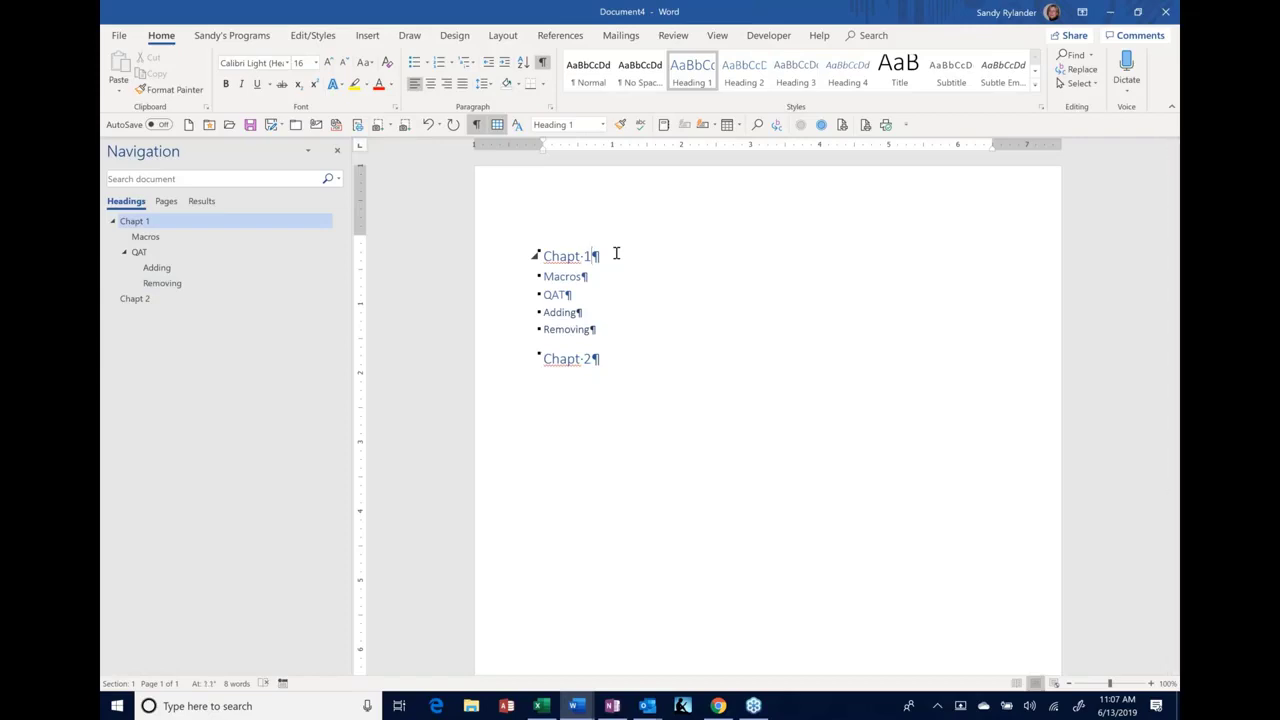
pyautogui.click(1165, 12)
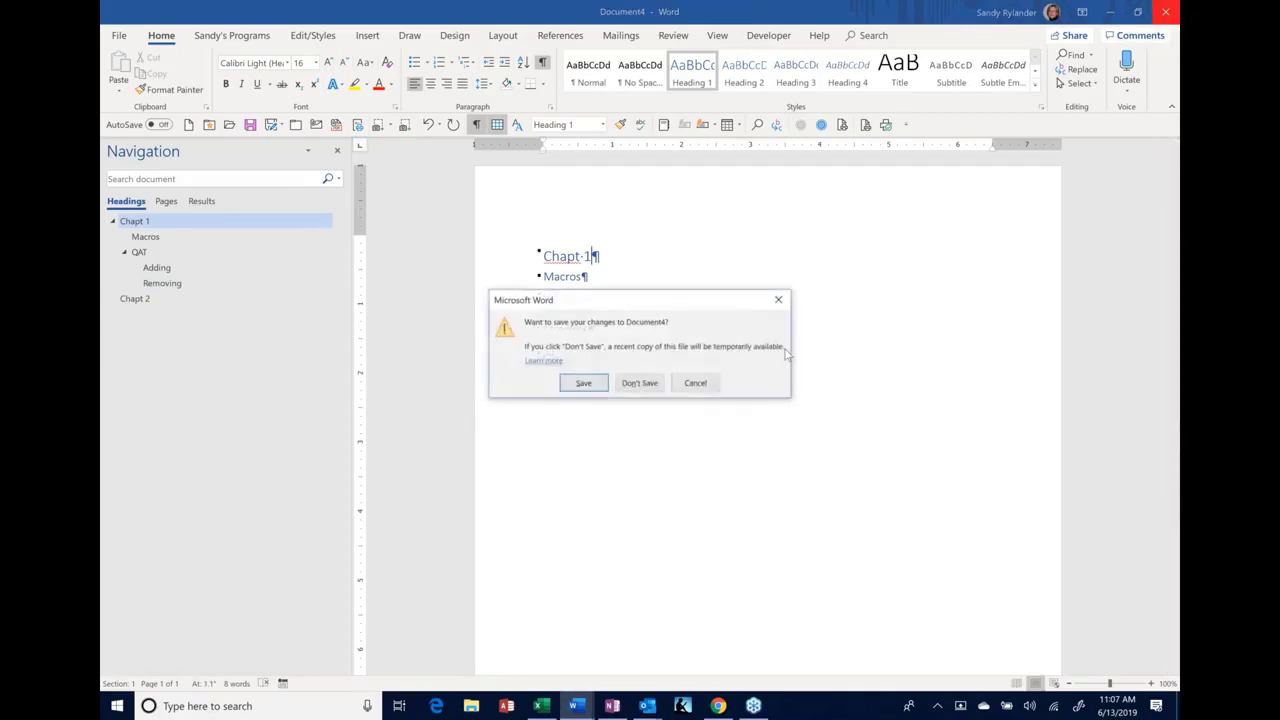
pyautogui.click(634, 386)
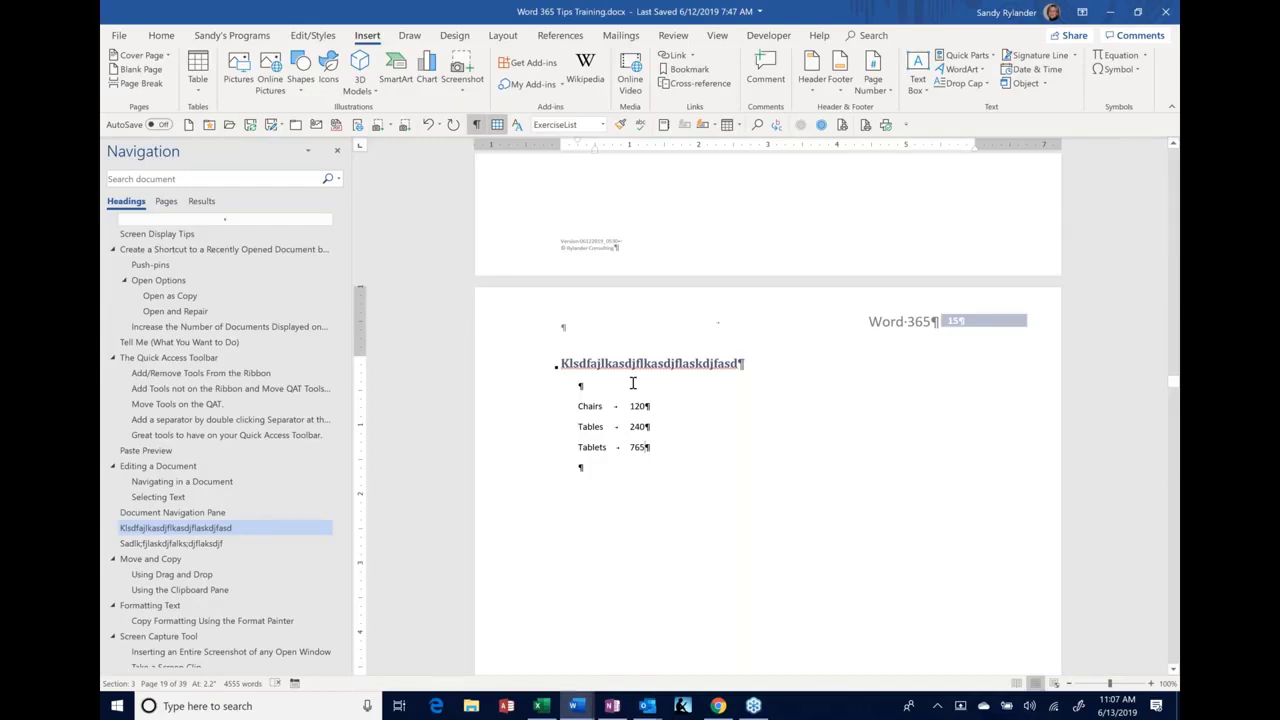
# Examine the commands starting with C under All Commands in the ribbon customization options, and cancel the dialog
pyautogui.rightClick(846, 126)
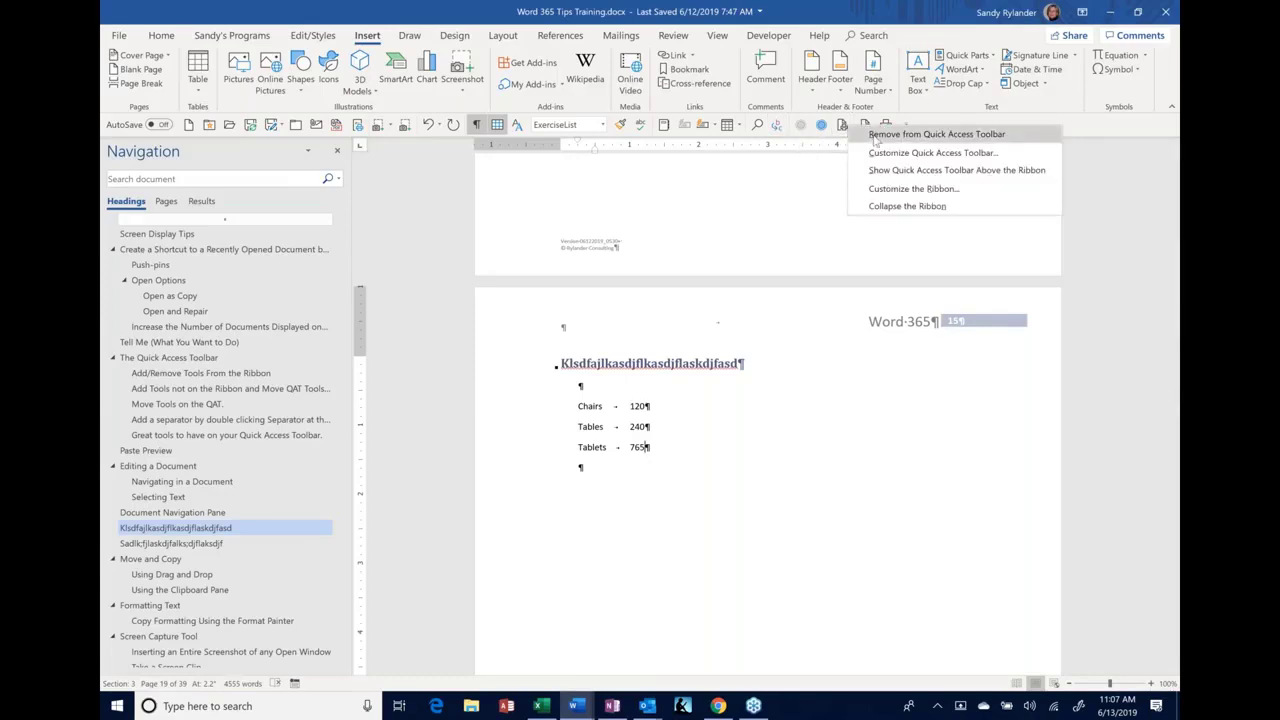
pyautogui.press('Escape')
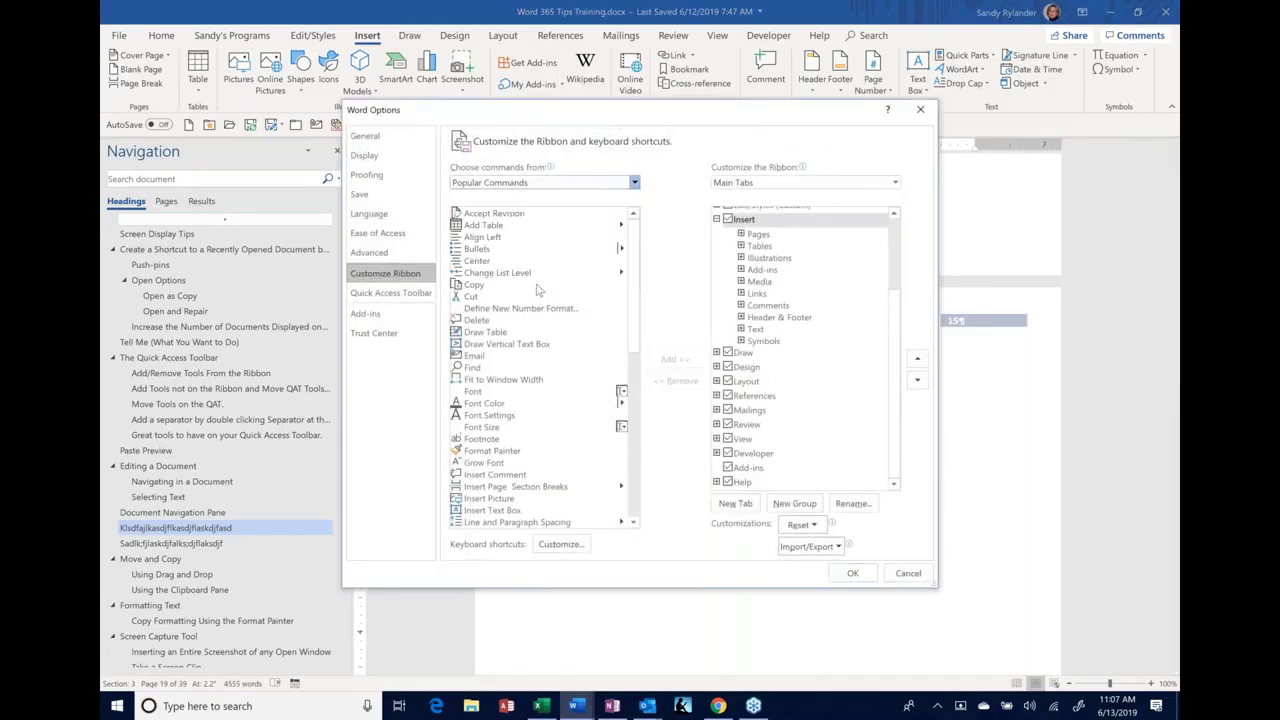
pyautogui.press('Down')
pyautogui.press('Down')
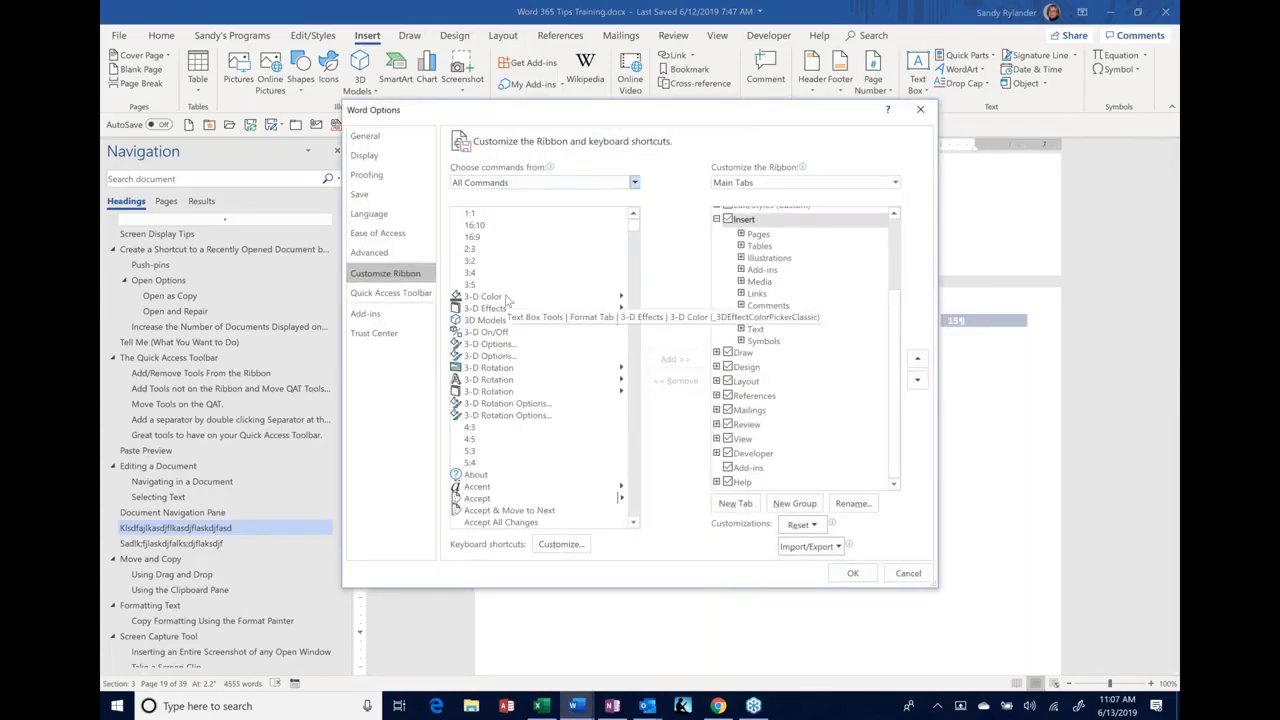
pyautogui.click(507, 298)
pyautogui.press('c')
pyautogui.scroll(-2, 507, 300)
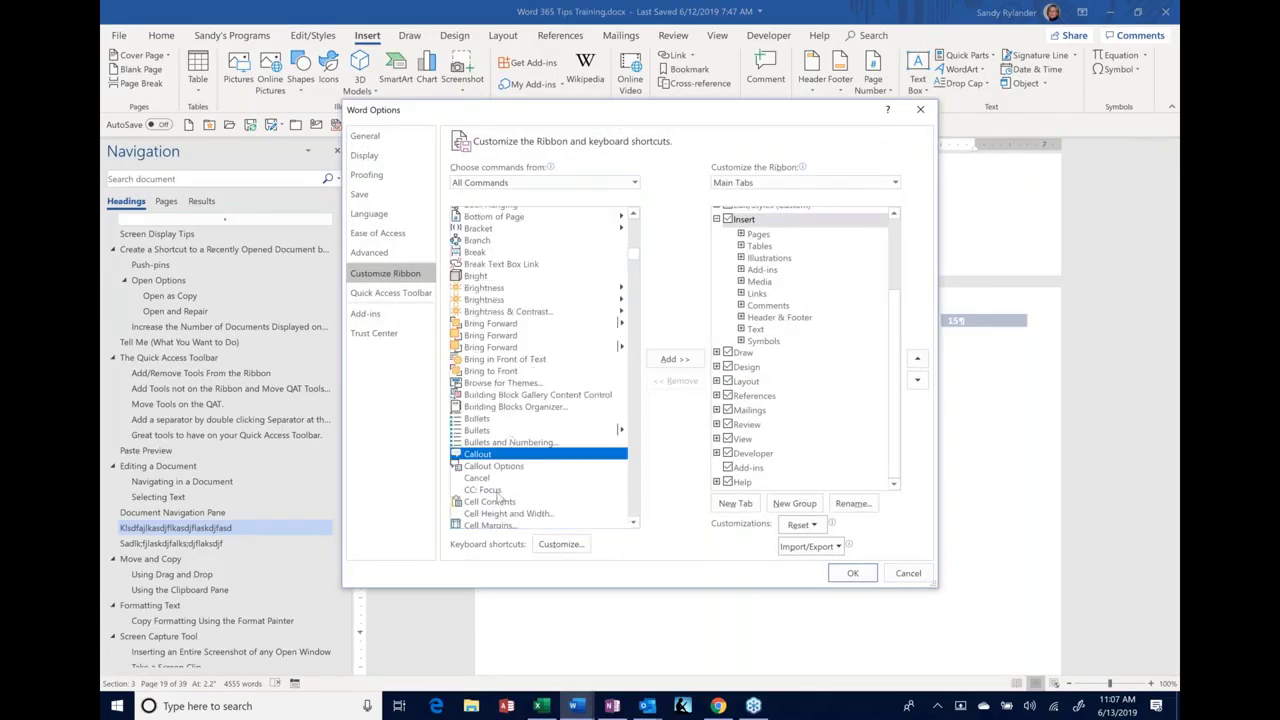
pyautogui.scroll(-5, 482, 485)
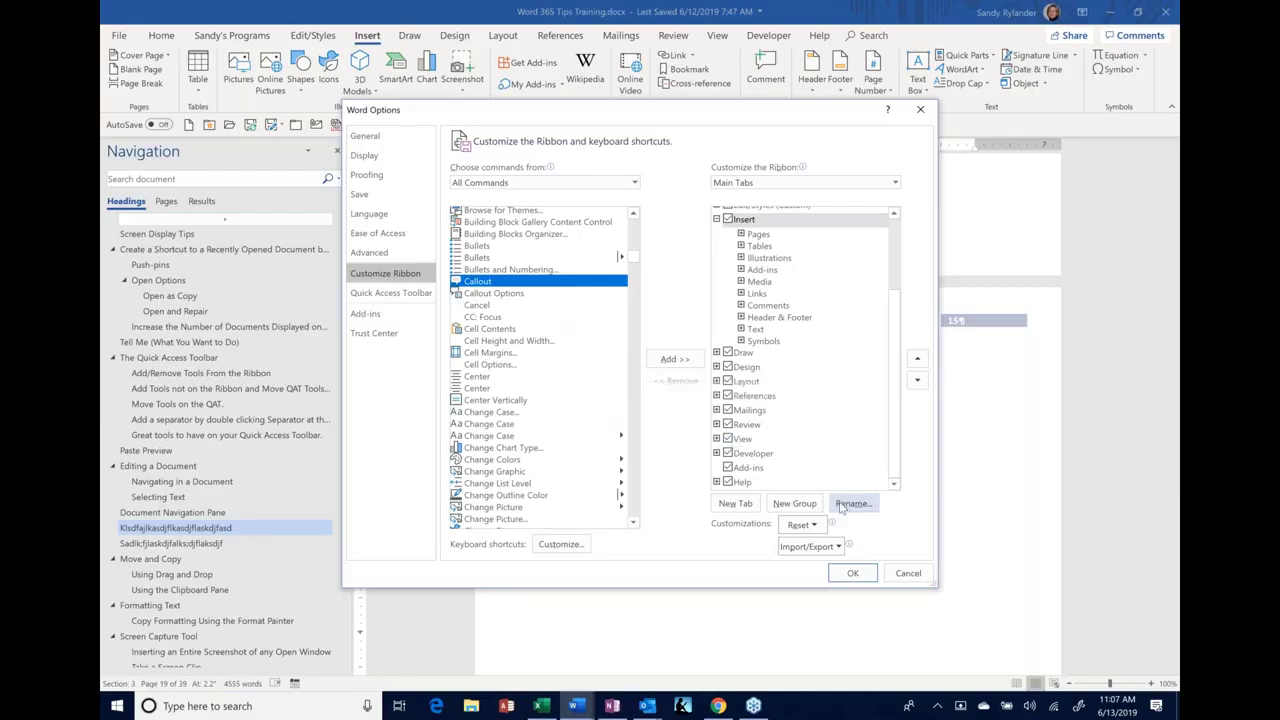
pyautogui.click(908, 573)
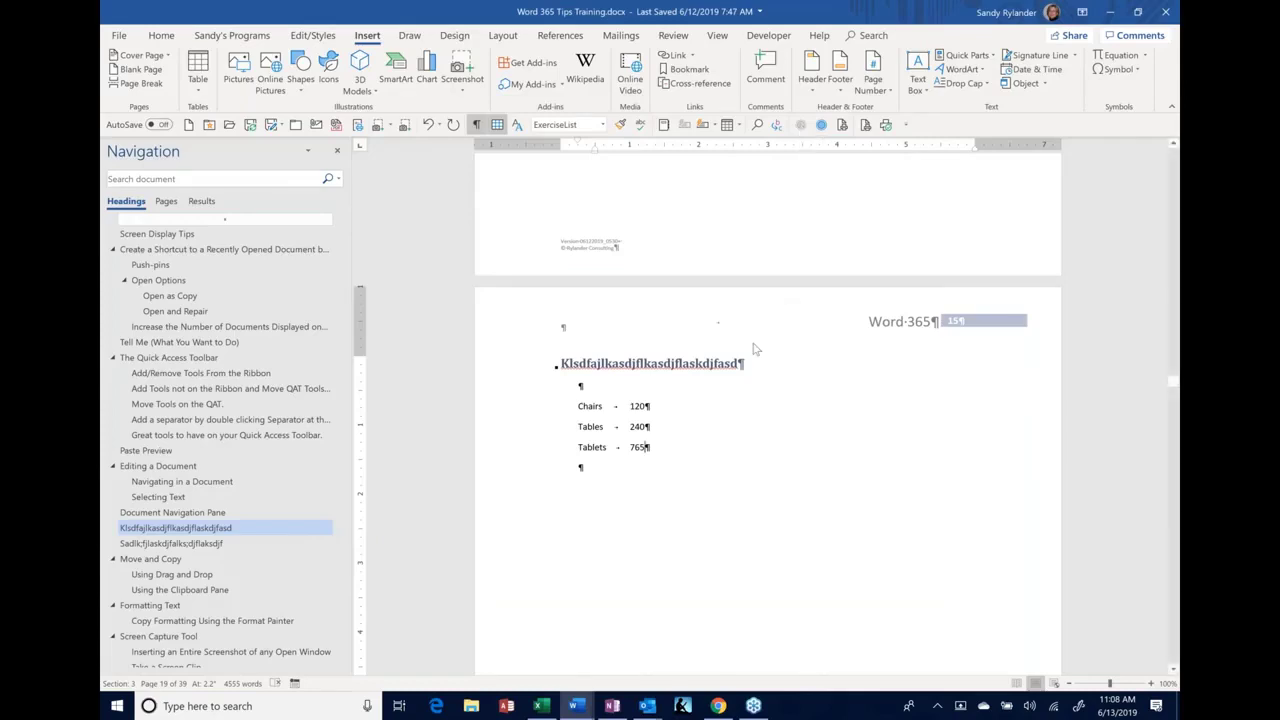
# Enter 84576 and 34345 on separate lines below the Tablets line
pyautogui.click(588, 468)
pyautogui.write('84576')
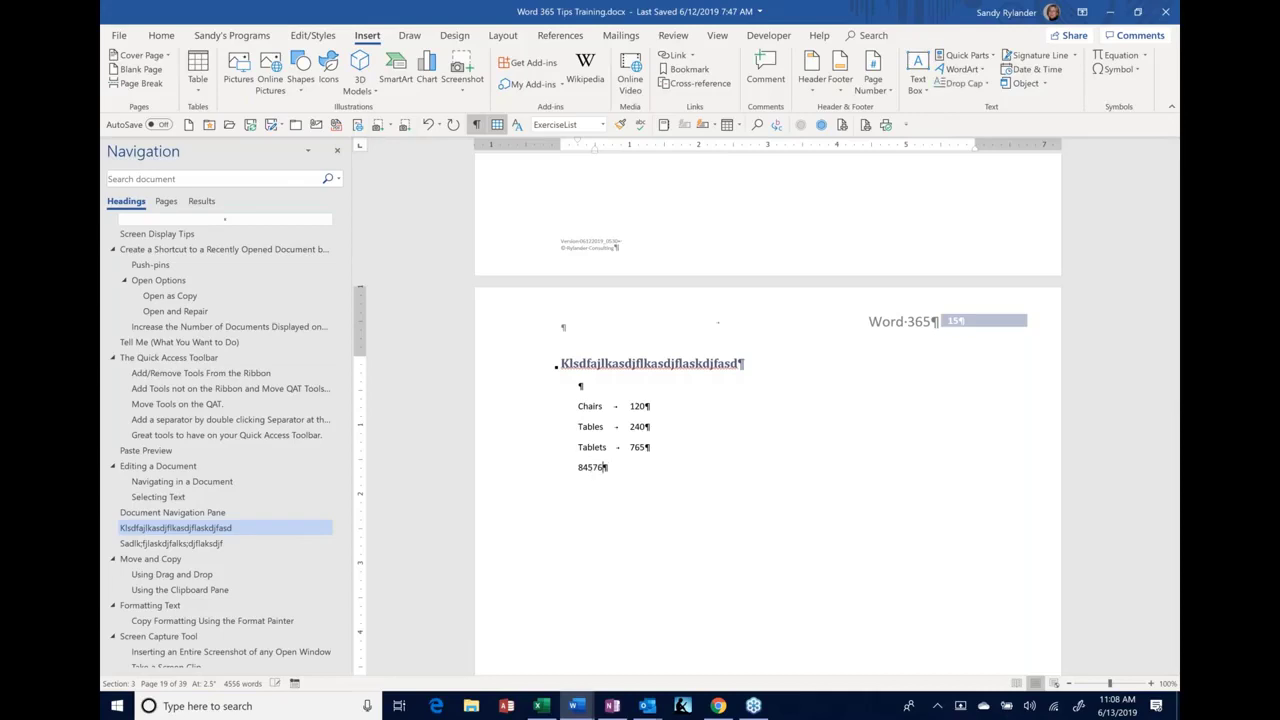
pyautogui.press('Return')
pyautogui.write('34345')
pyautogui.press('Return')
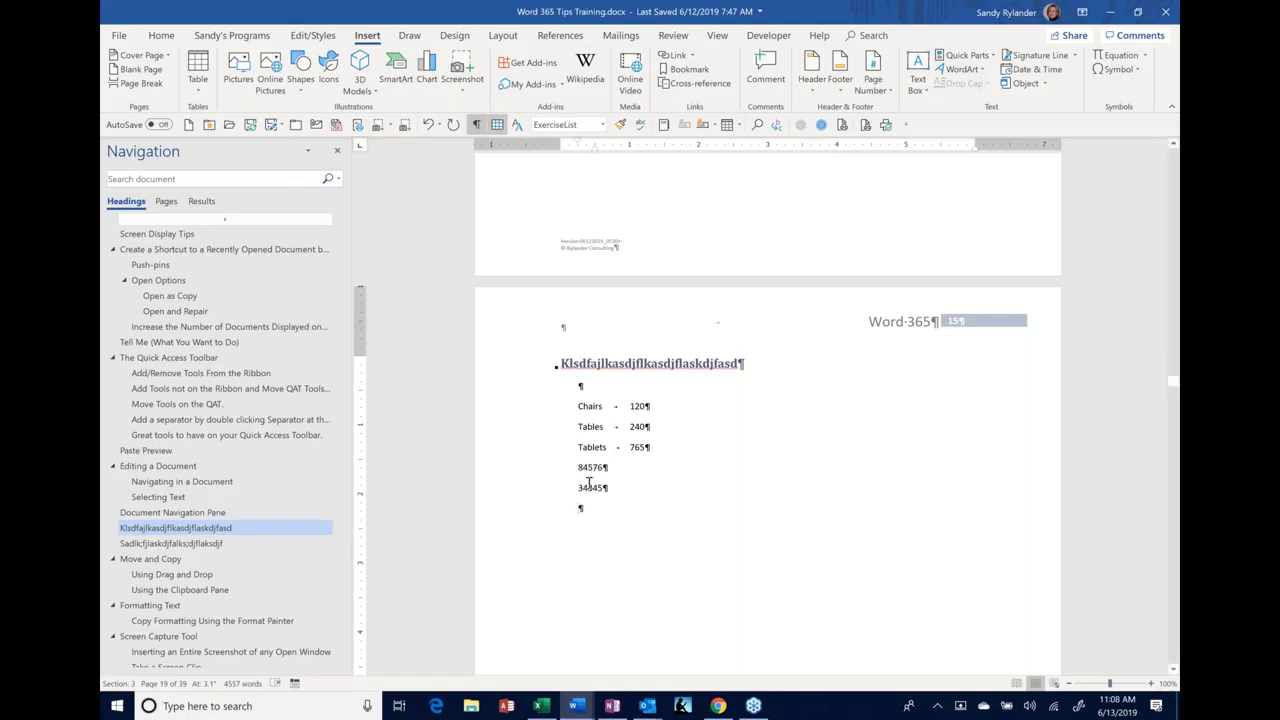
# Replace the two numbers below the Tablets line with 67 and 8 on separate lines
pyautogui.moveTo(578, 464); pyautogui.dragTo(606, 499)
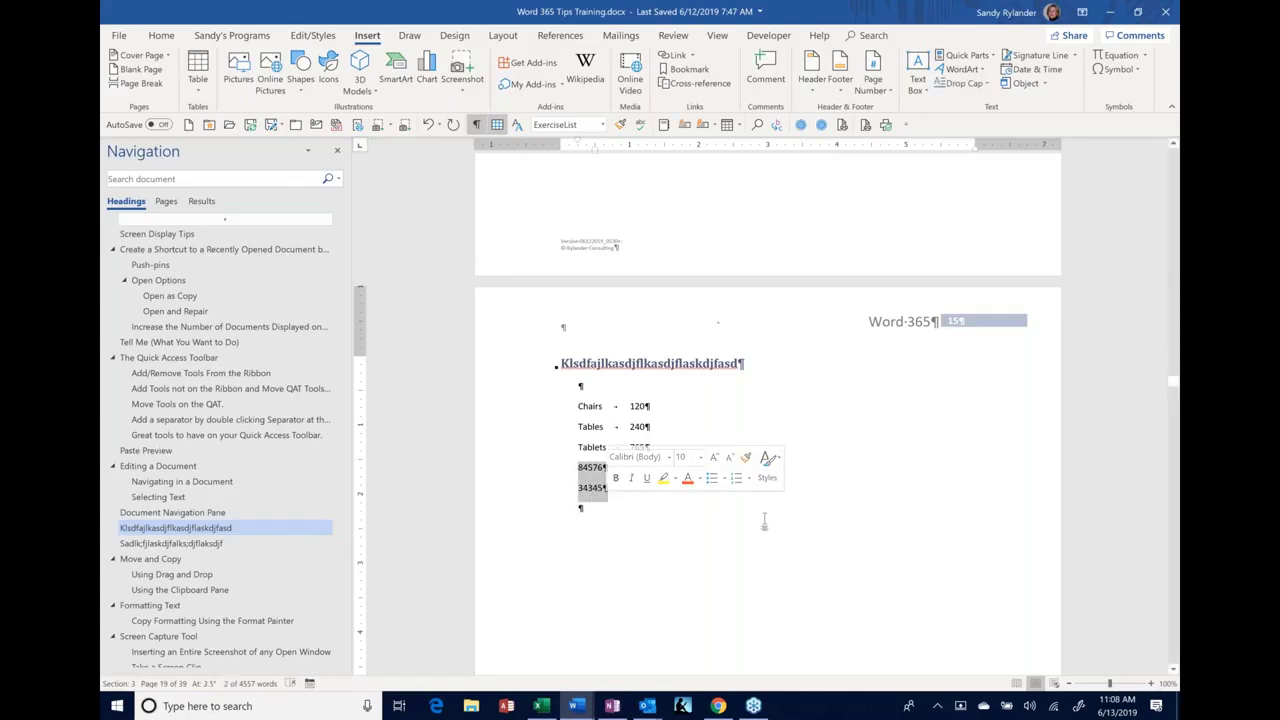
pyautogui.write('67')
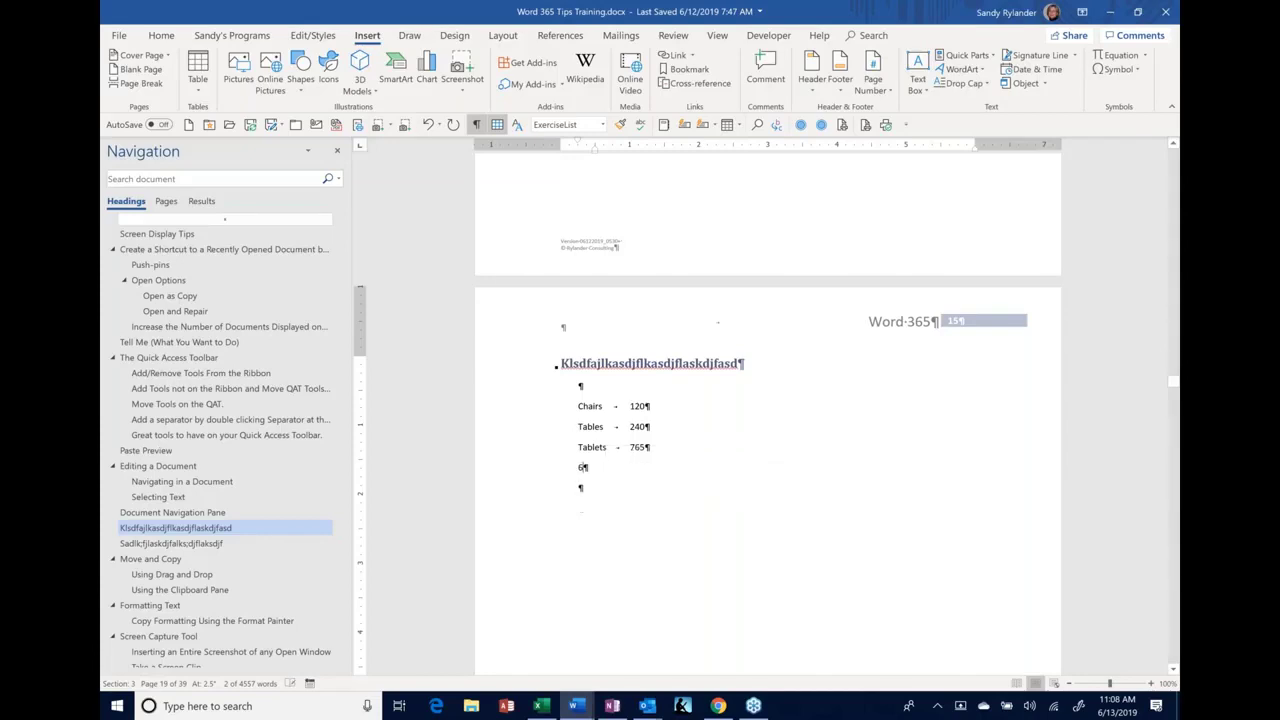
pyautogui.press('Return')
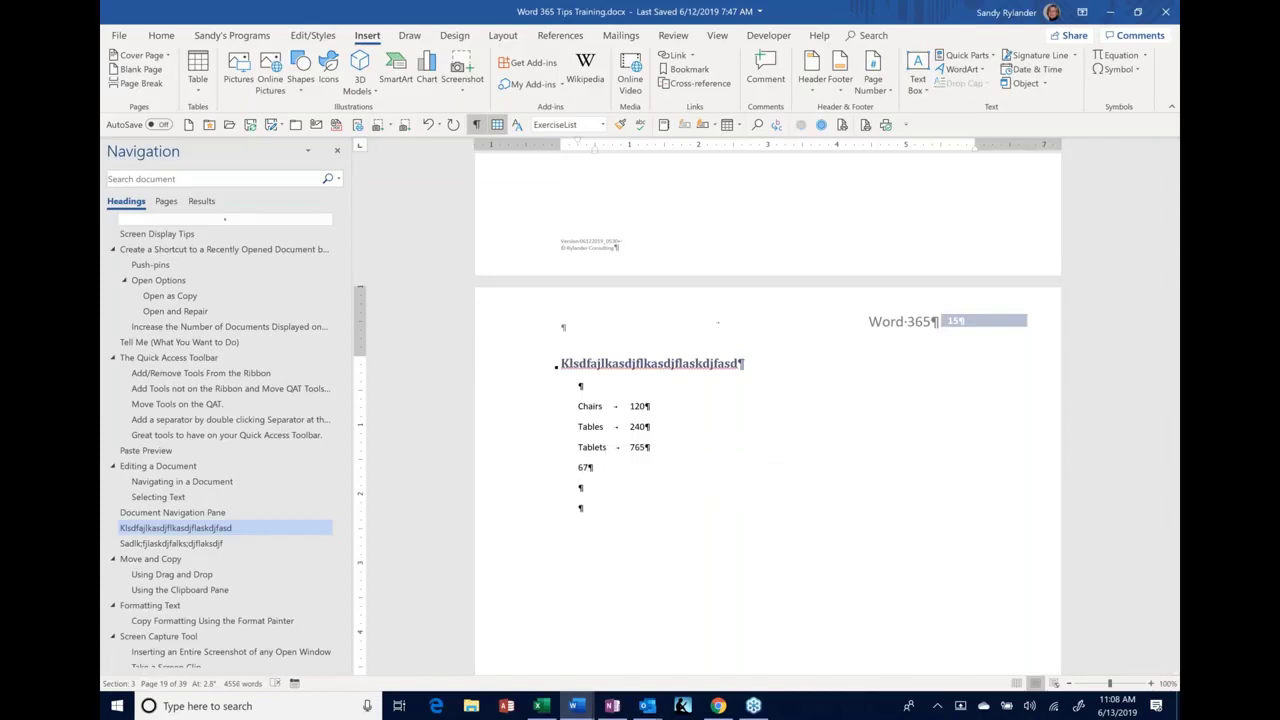
pyautogui.write('8')
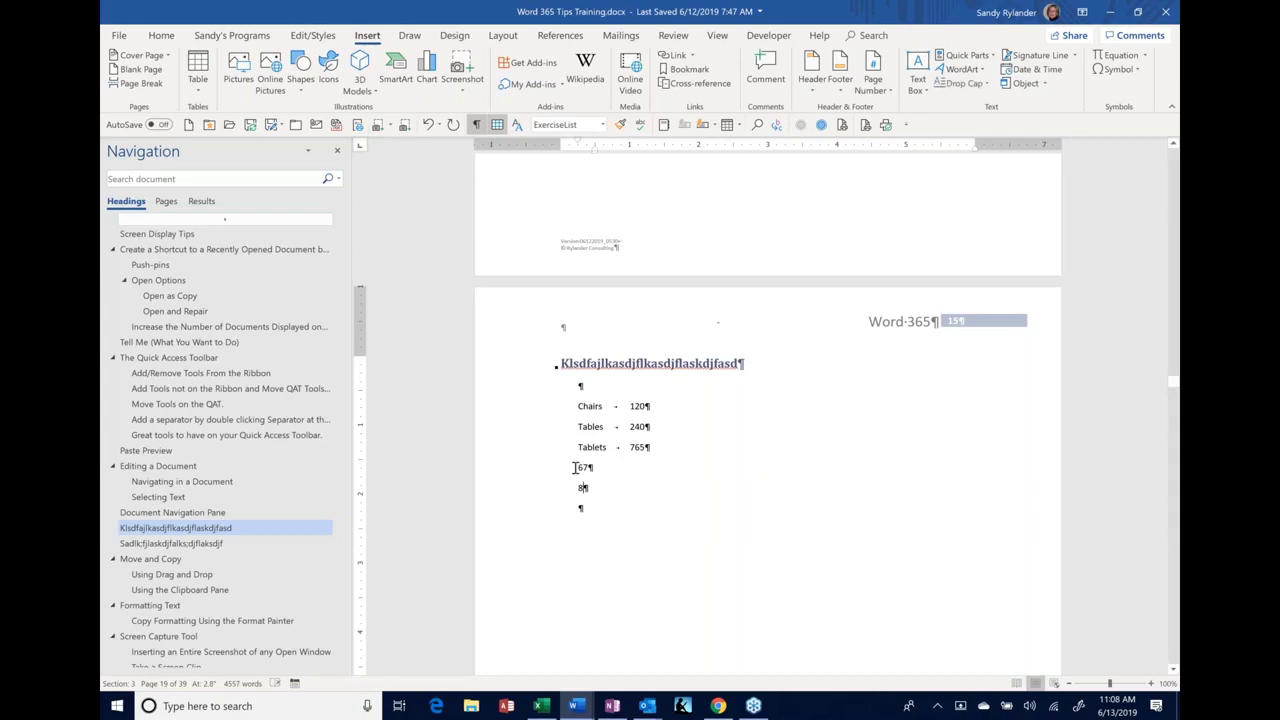
# Calculate the sum of the 67 and 8 lines and insert the result on the empty line below them
pyautogui.click(576, 467)
pyautogui.moveTo(584, 480); pyautogui.dragTo(590, 494)
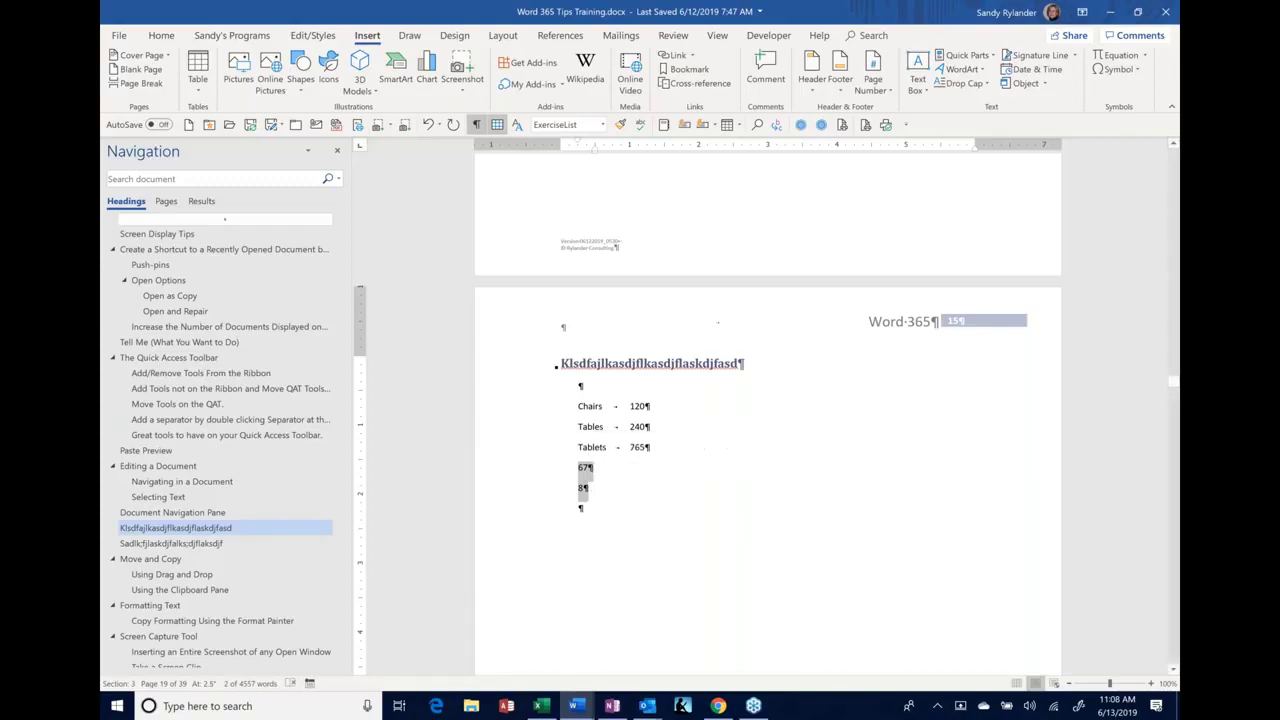
pyautogui.click(801, 125)
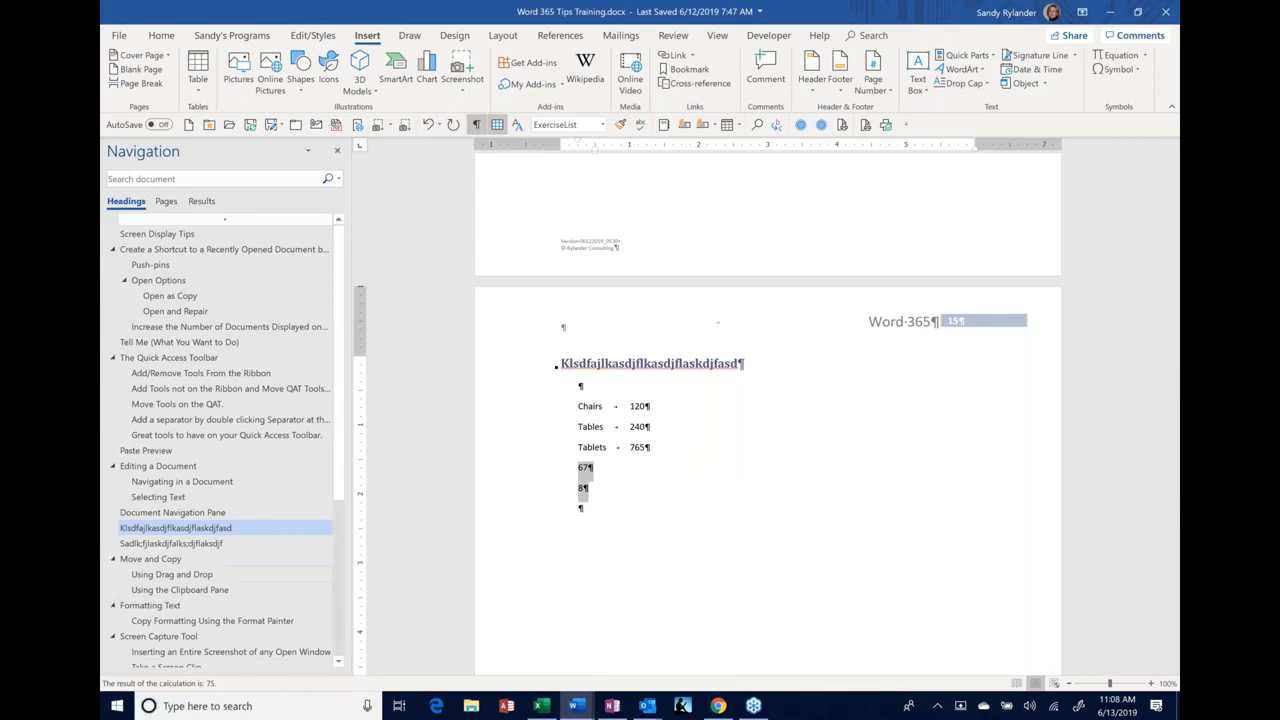
pyautogui.click(591, 511)
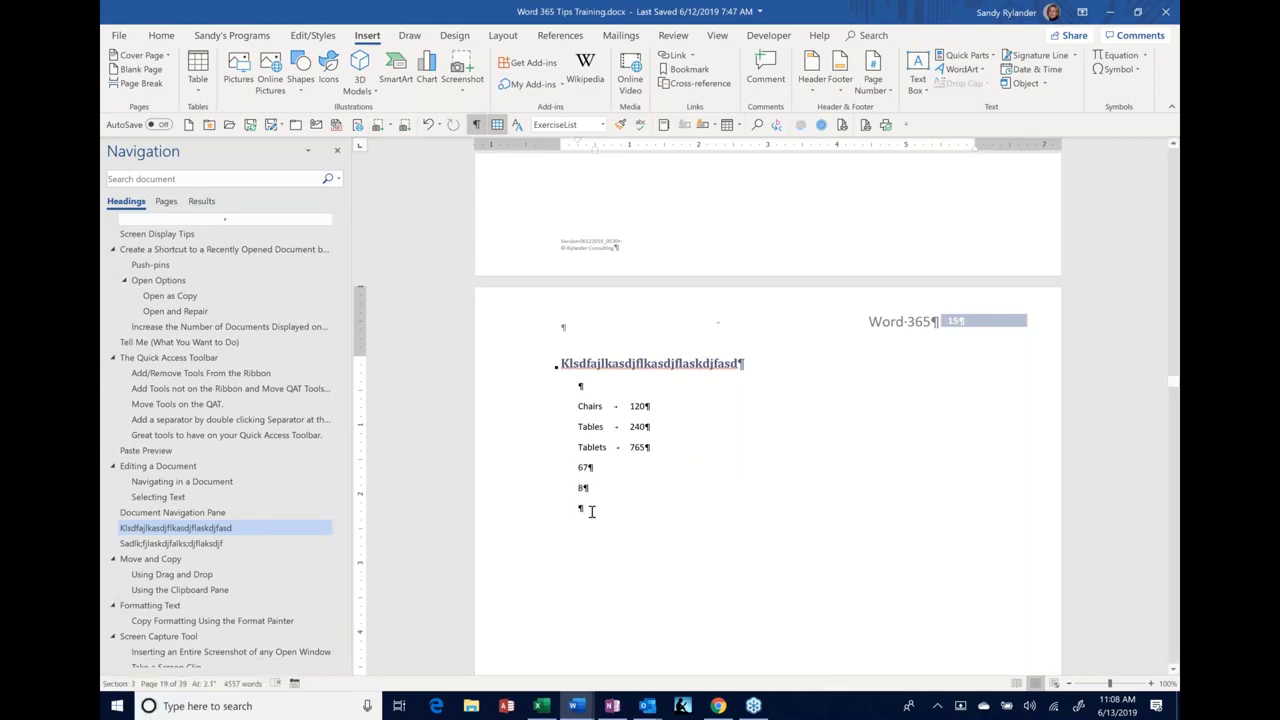
pyautogui.write('75')
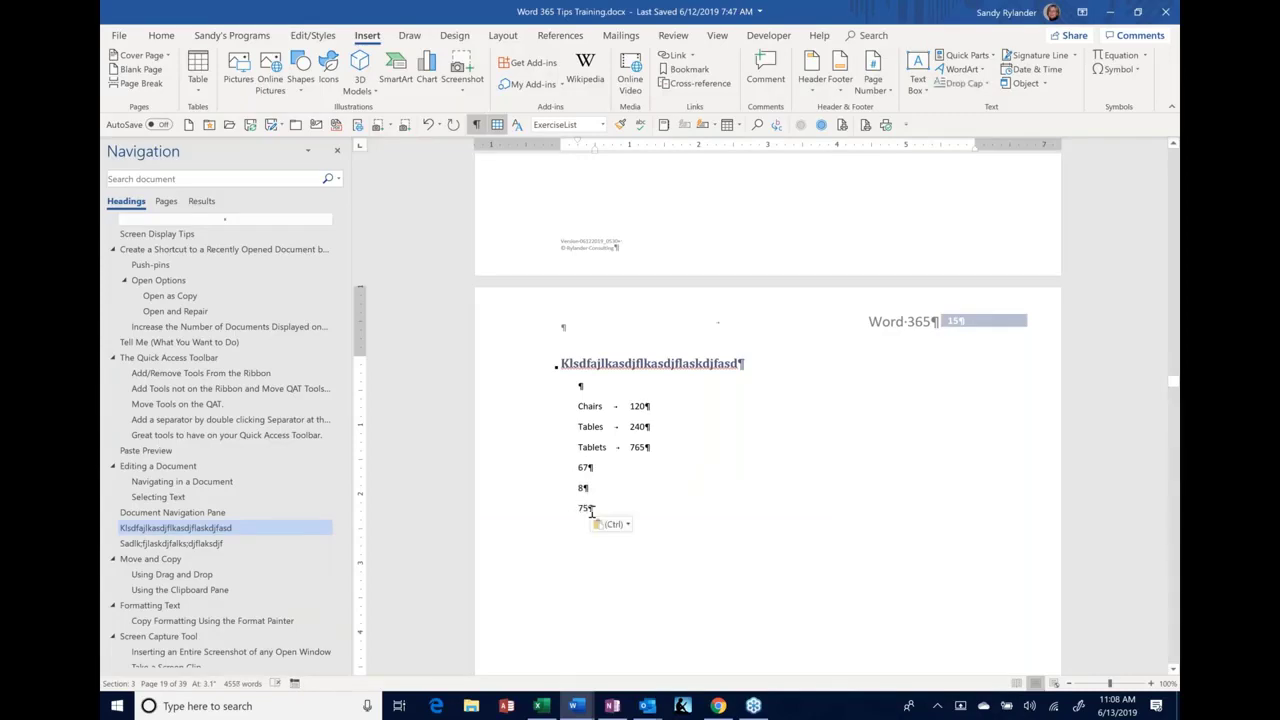
# Delete the 75 line and change the 8 above it to 10
pyautogui.click(521, 515)
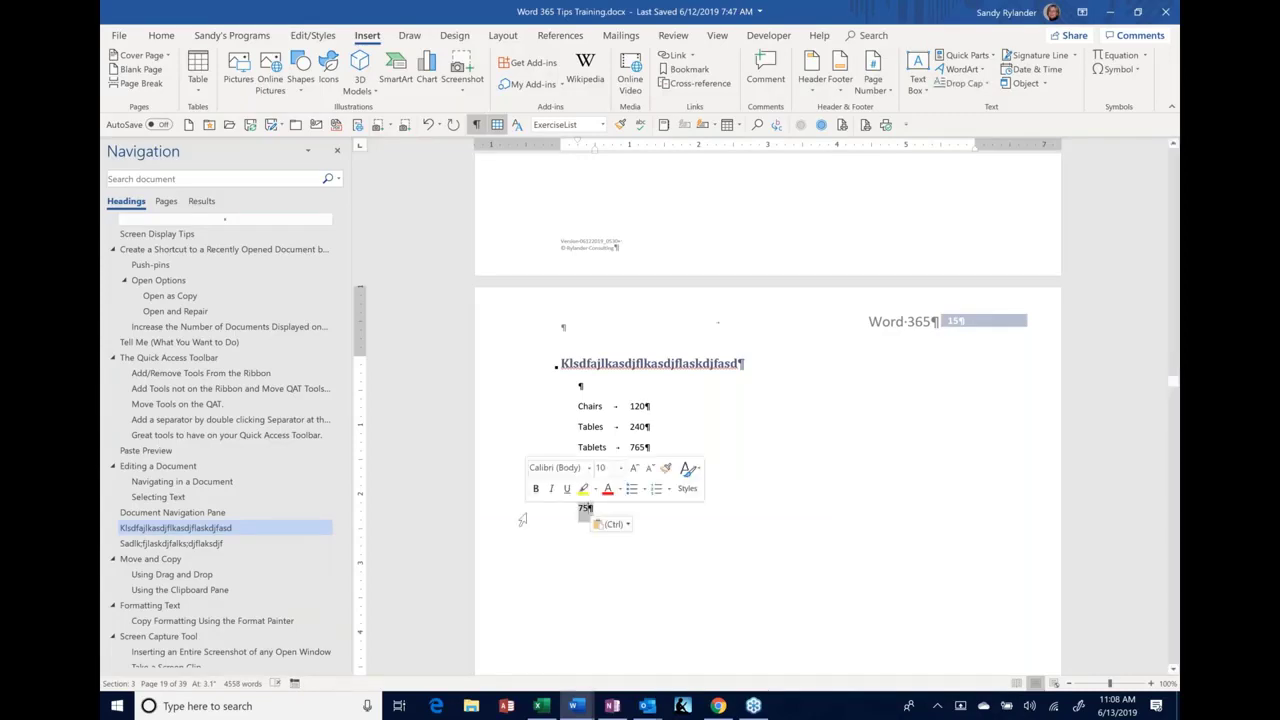
pyautogui.press('Delete')
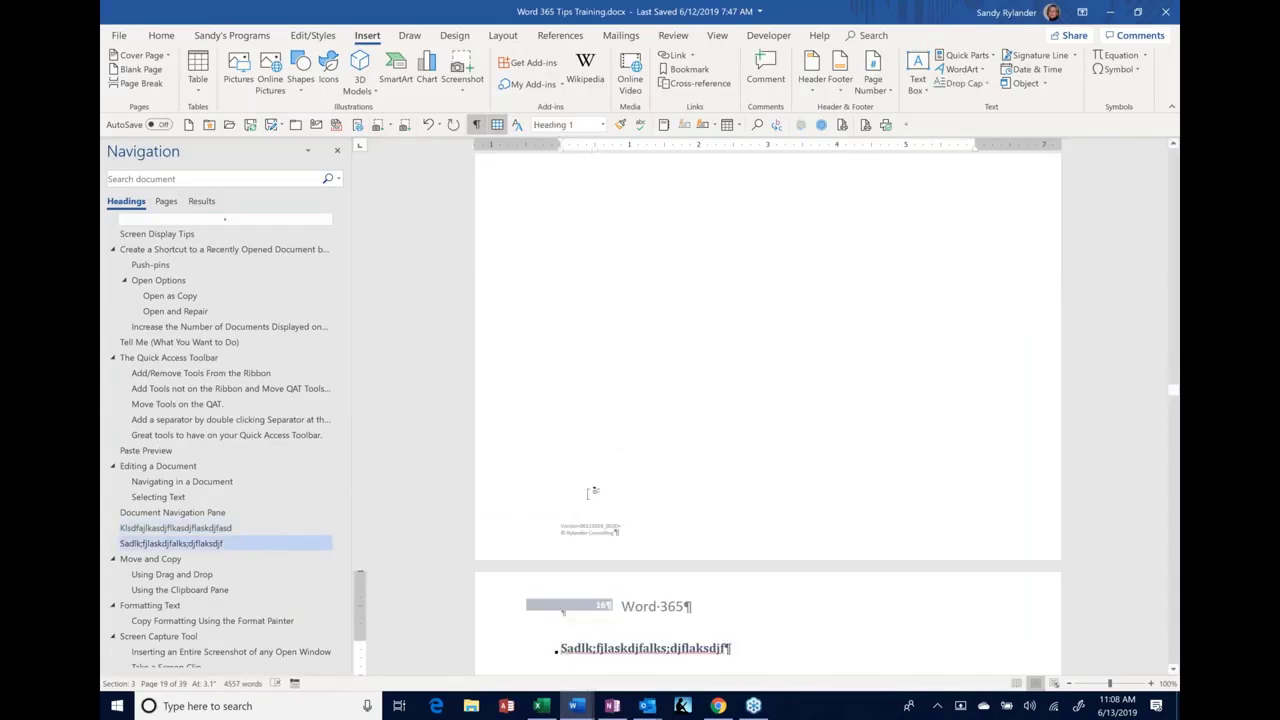
pyautogui.scroll(-3, 591, 491)
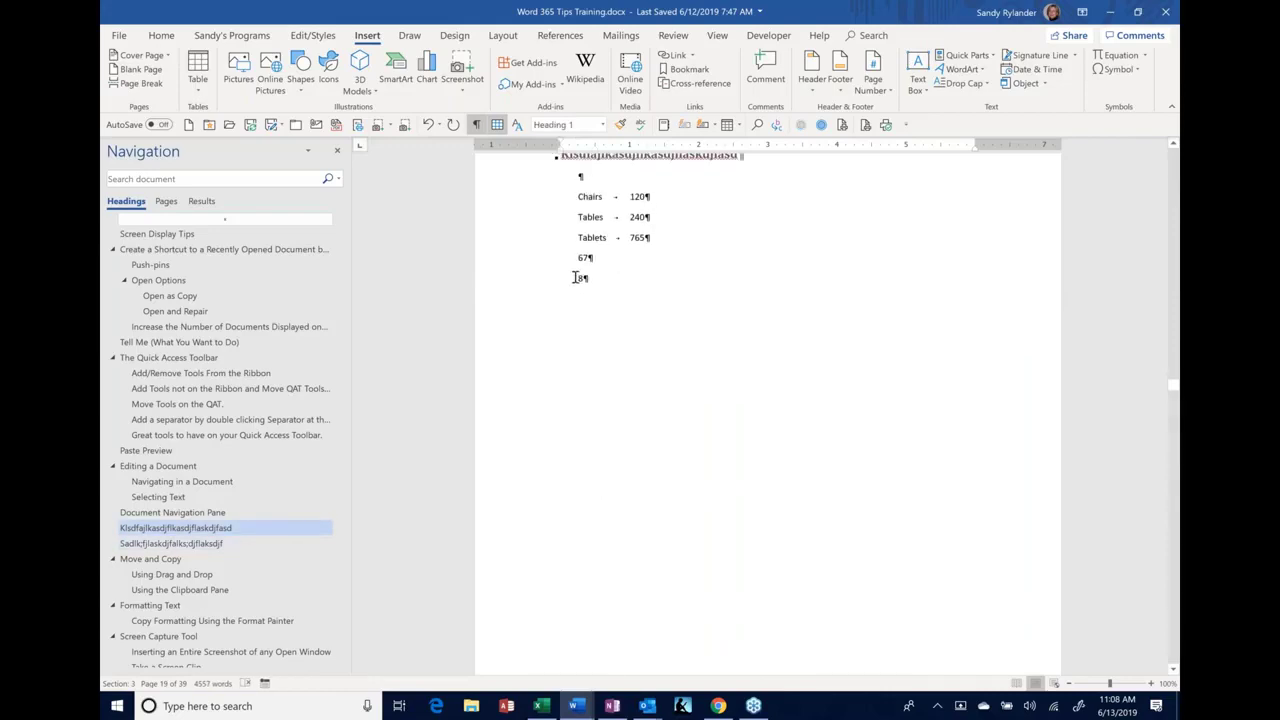
pyautogui.moveTo(577, 279); pyautogui.dragTo(582, 279)
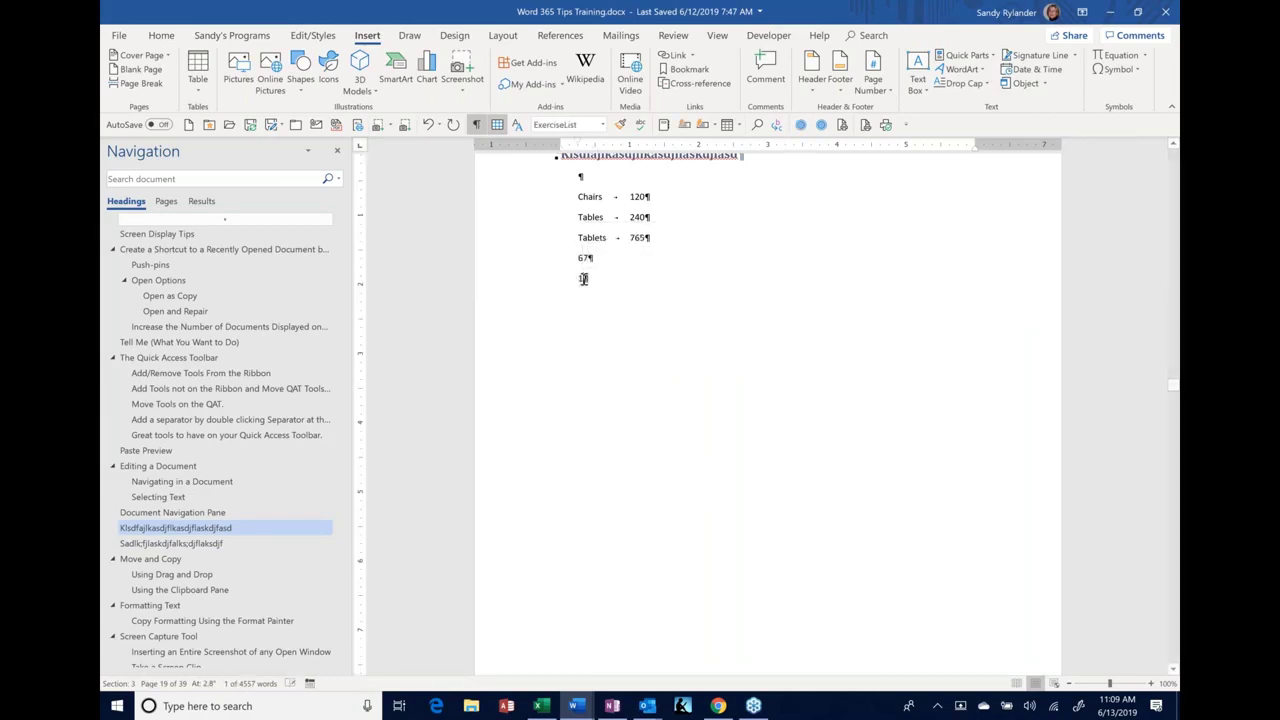
pyautogui.write('10')
# Calculate the sum of the 67 and 10 lines and insert the result on a new line below them
pyautogui.moveTo(579, 257); pyautogui.dragTo(588, 276)
pyautogui.click(800, 126)
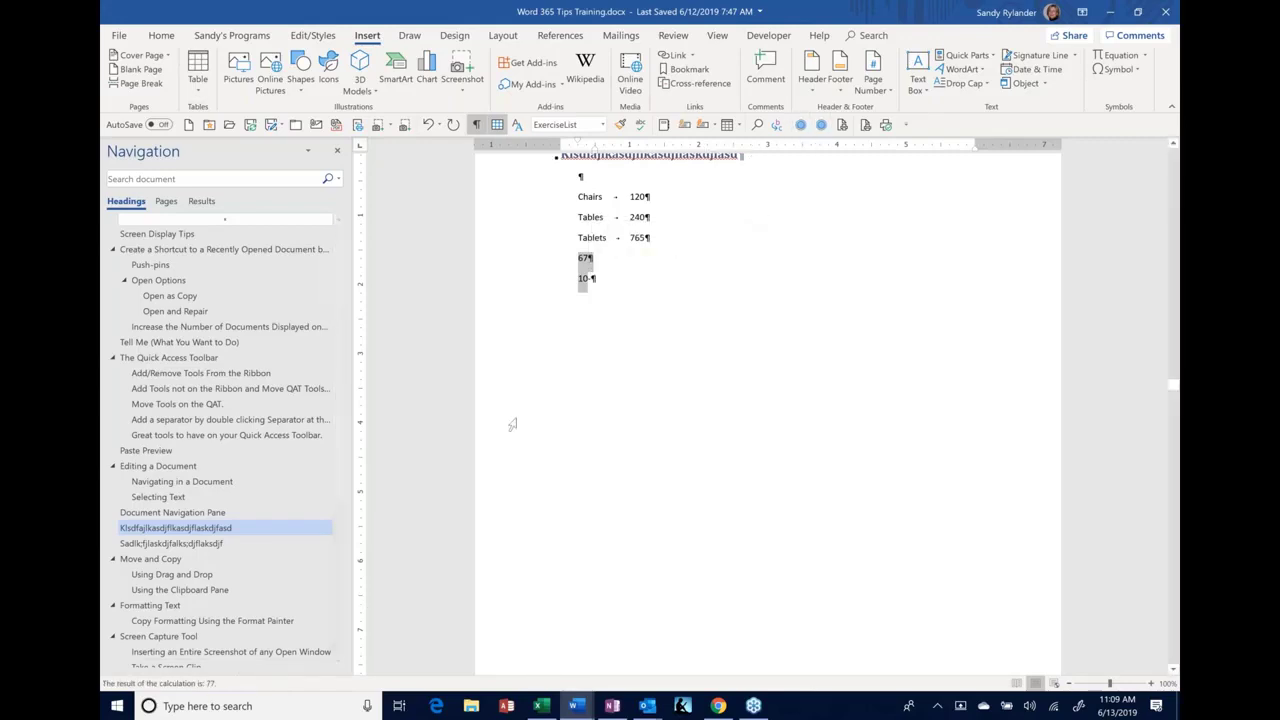
pyautogui.click(595, 292)
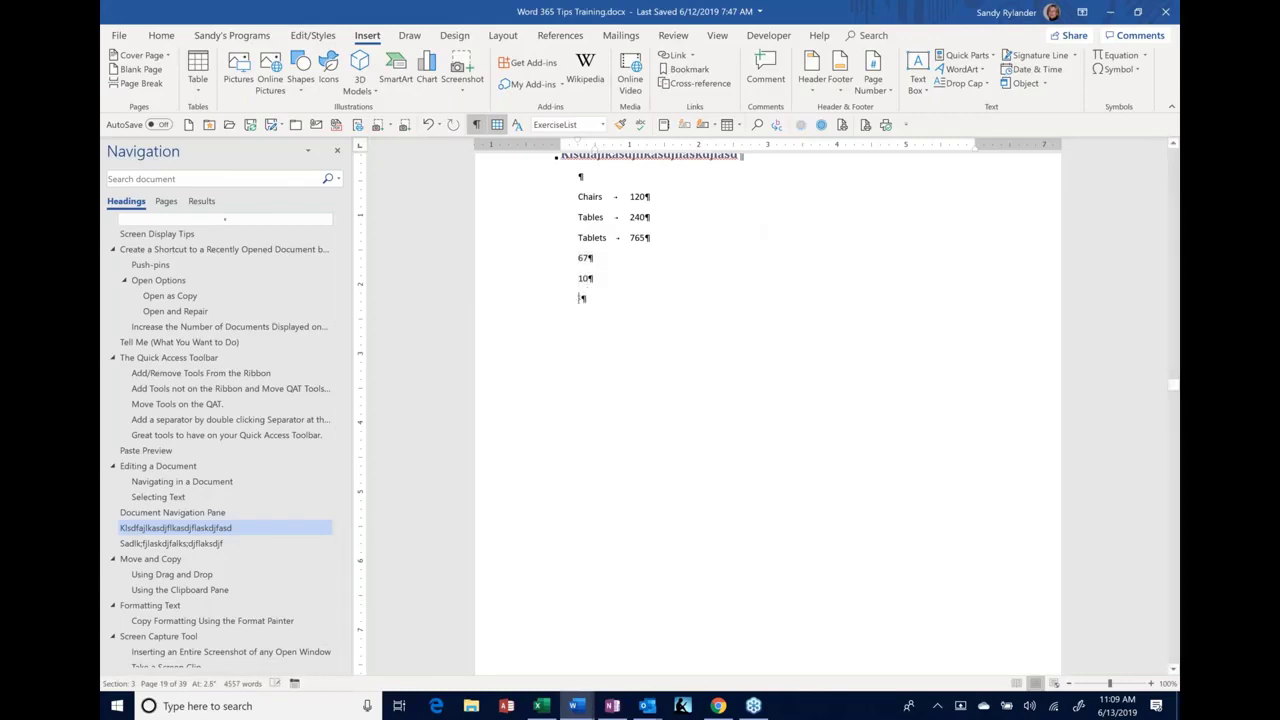
pyautogui.press('Return')
pyautogui.write('77')
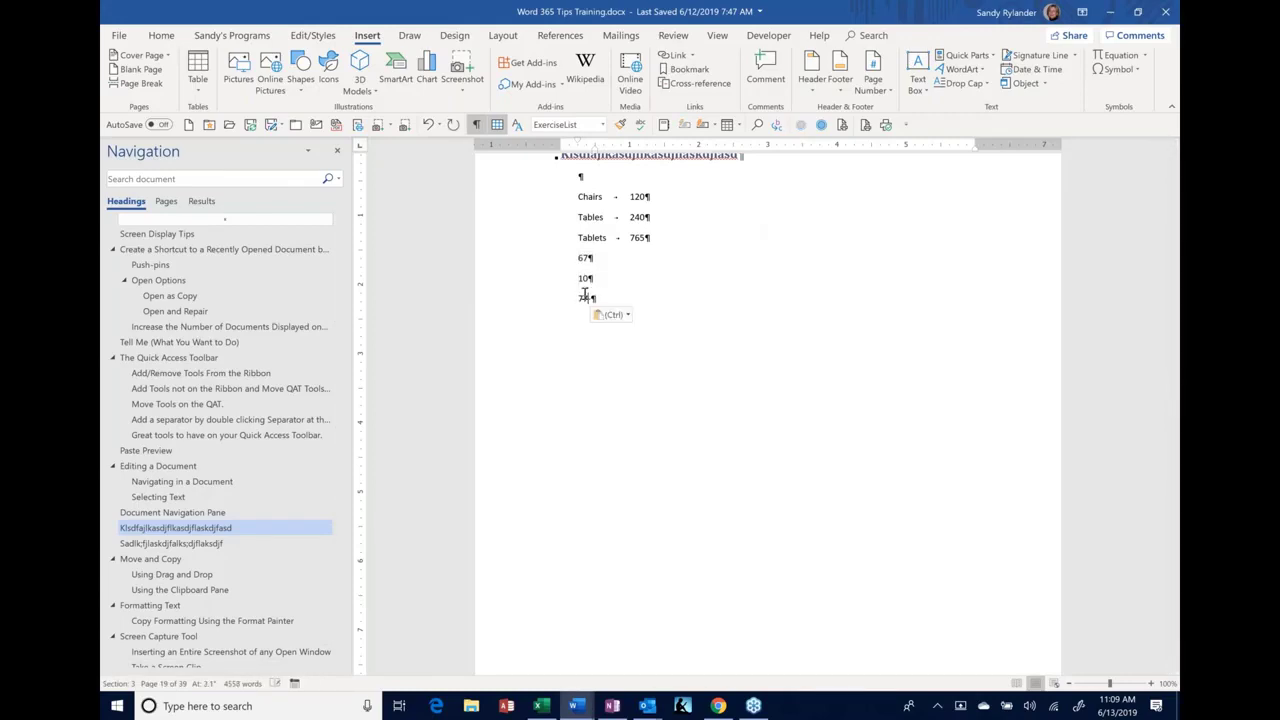
# Put a multiplication sign (*) in front of the 10 and clear the 77 from the line below
pyautogui.click(577, 279)
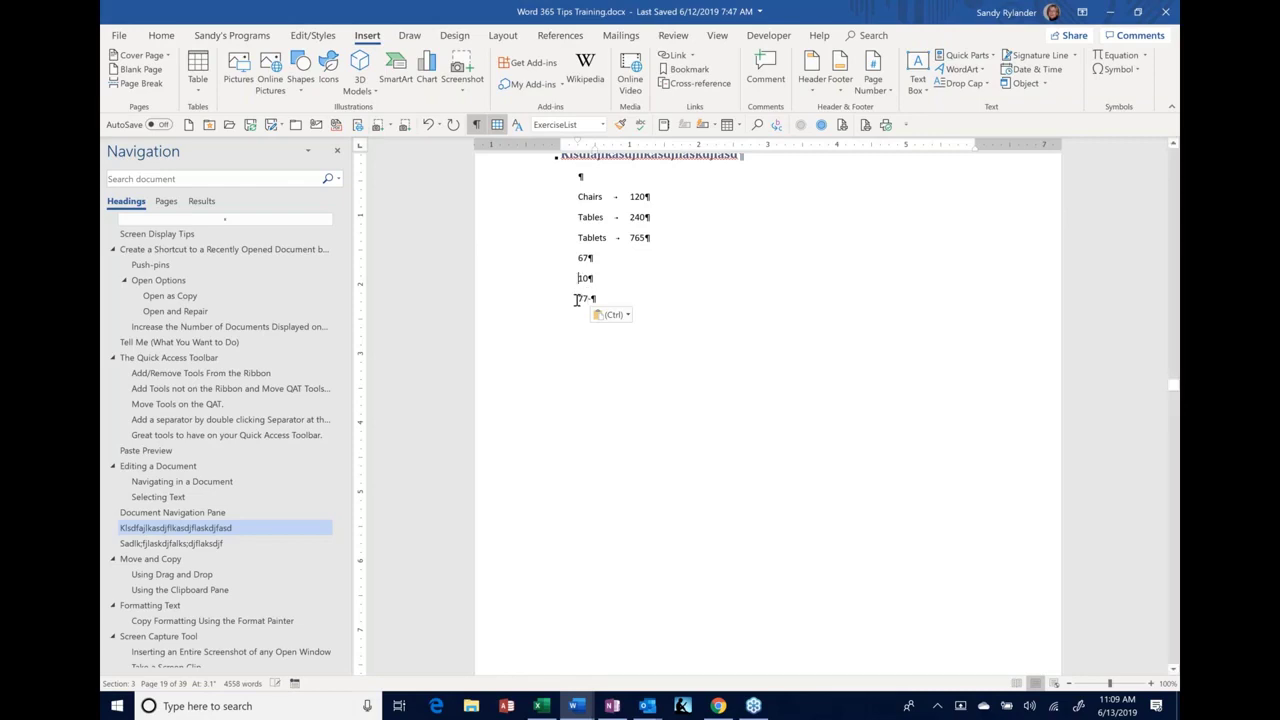
pyautogui.write('-')
pyautogui.doubleClick(577, 301)
pyautogui.press('Delete')
pyautogui.write('-')
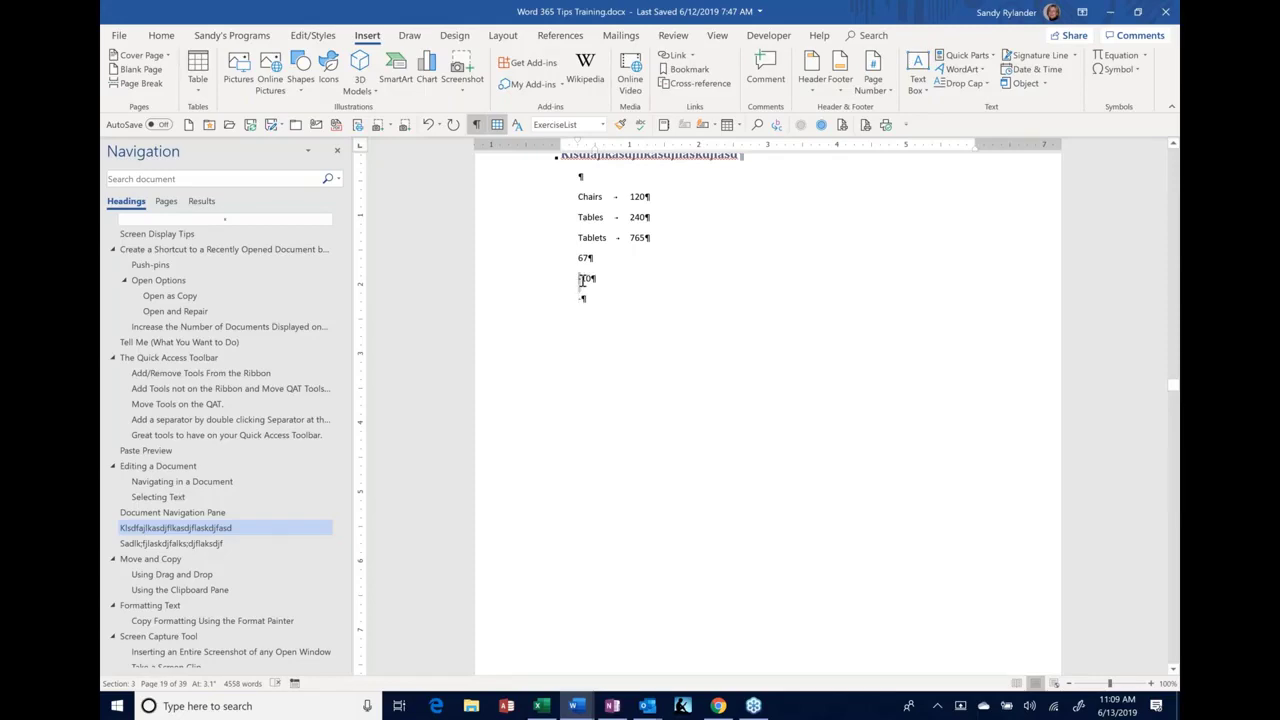
pyautogui.doubleClick(581, 280)
pyautogui.click(581, 280)
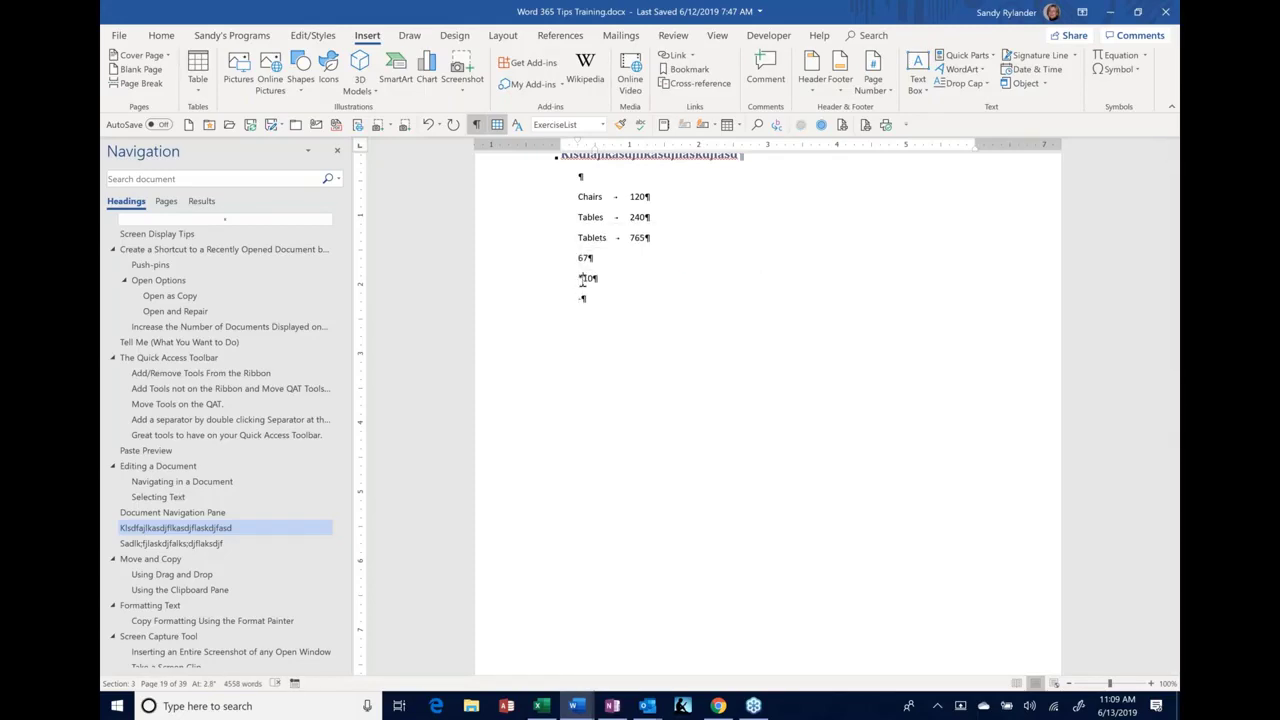
# Insert the calculated product of the 67 and *10 lines on the line below, and delete all three calculation lines
pyautogui.moveTo(578, 257); pyautogui.dragTo(596, 280)
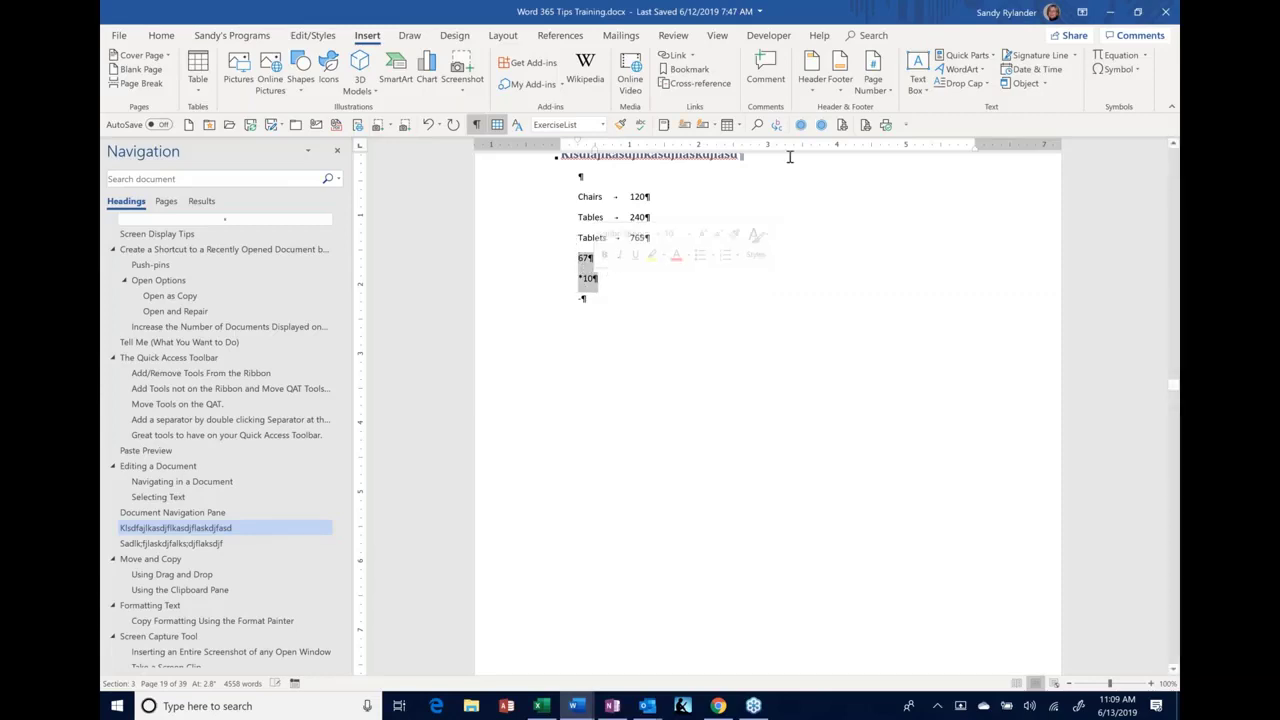
pyautogui.click(589, 300)
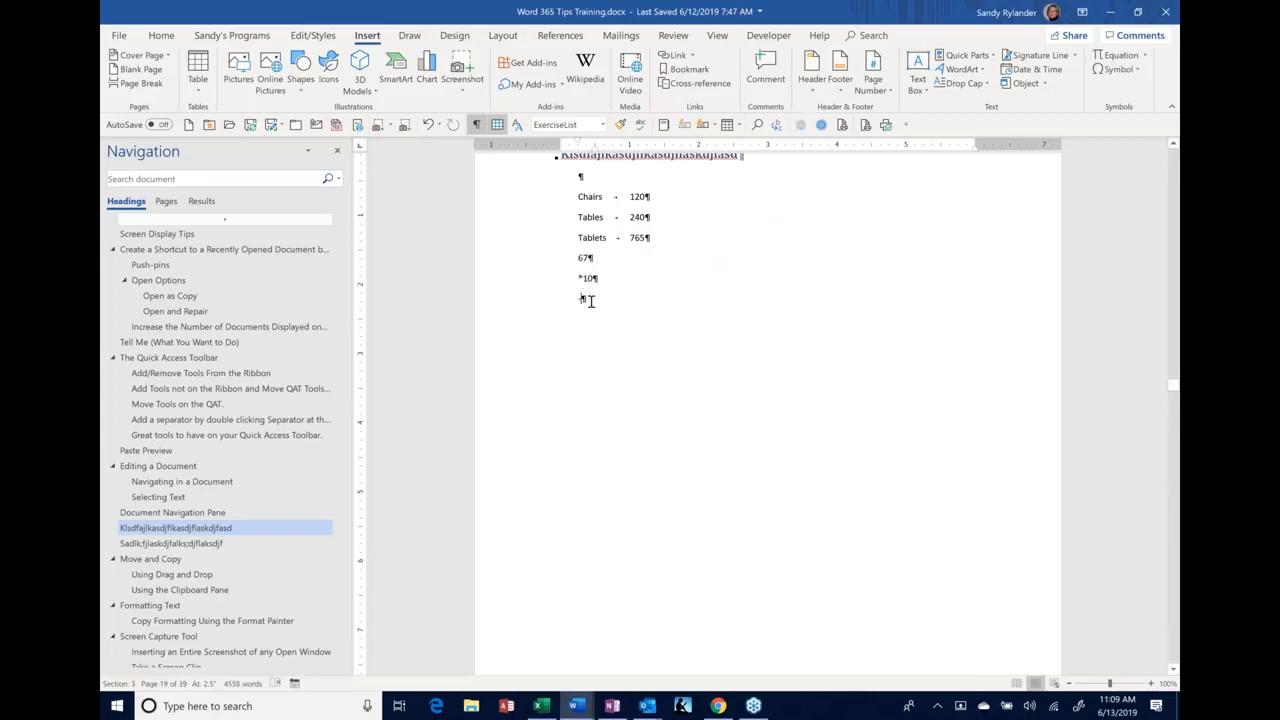
pyautogui.write('670')
pyautogui.moveTo(571, 260); pyautogui.dragTo(592, 304)
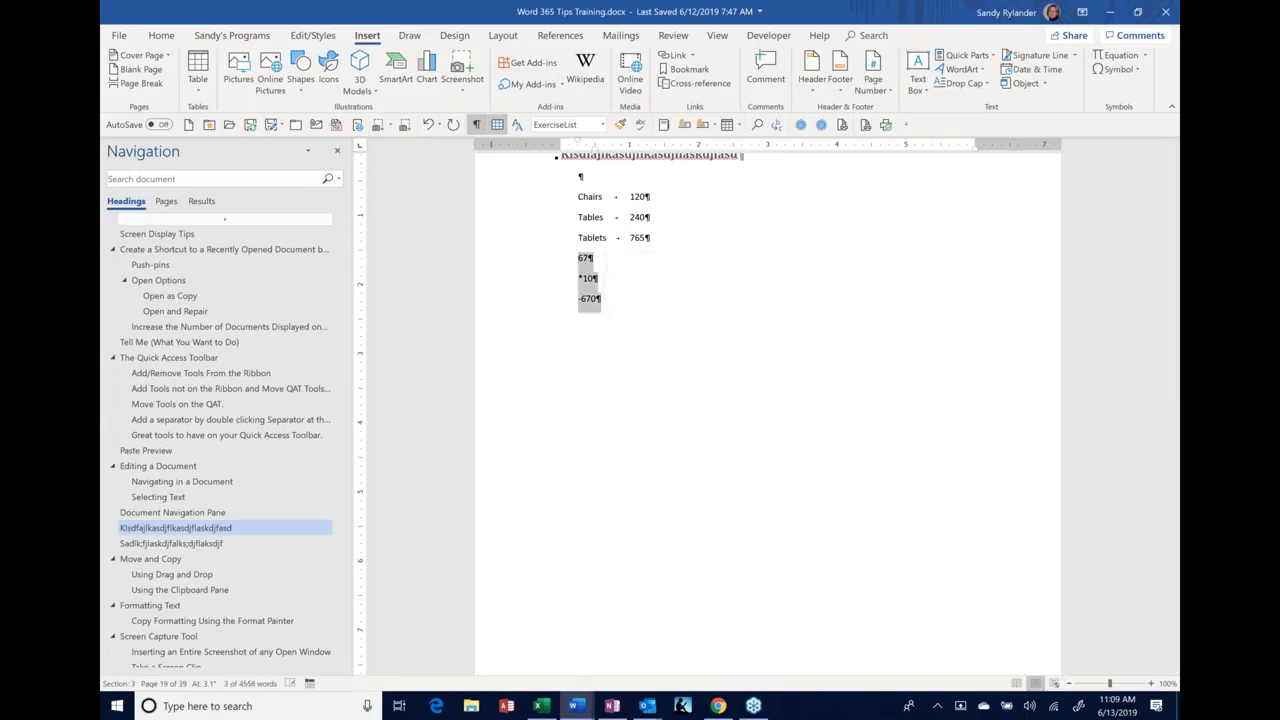
pyautogui.press('Delete')
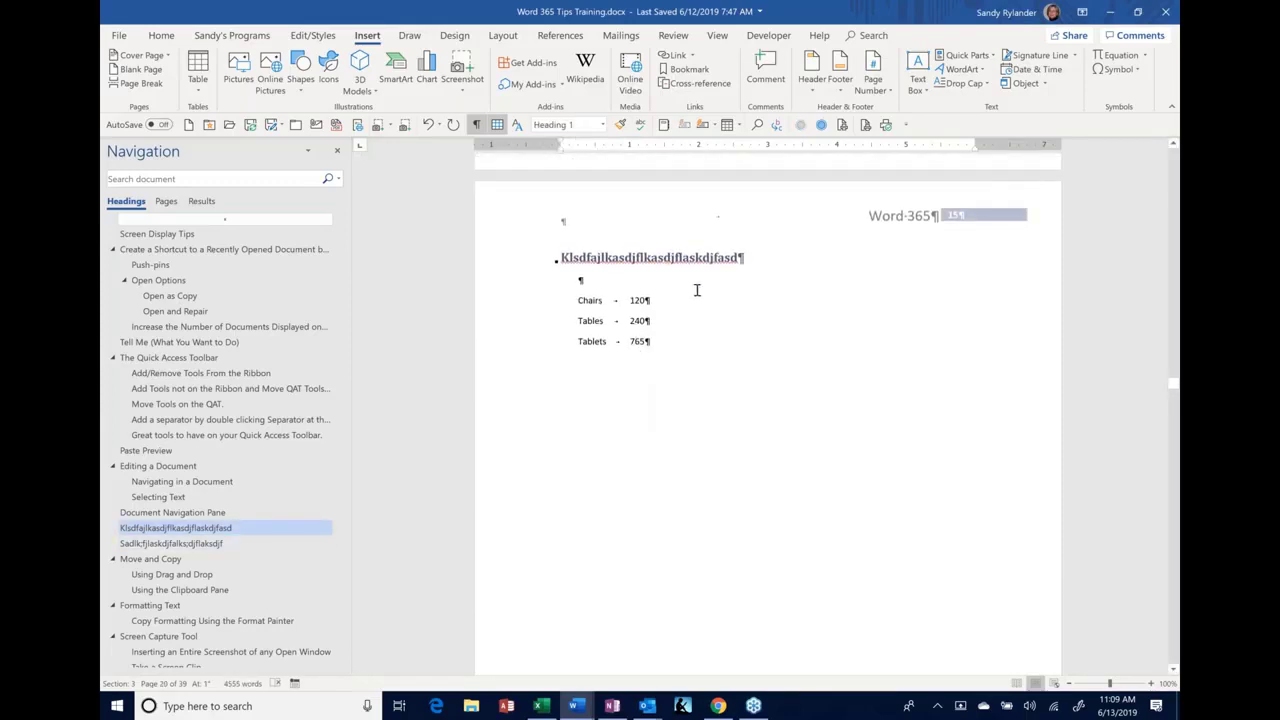
# Add a tabbed third column to the Chairs, Tables and Tablets rows with the values 5656, 676 and 4545
pyautogui.click(686, 296)
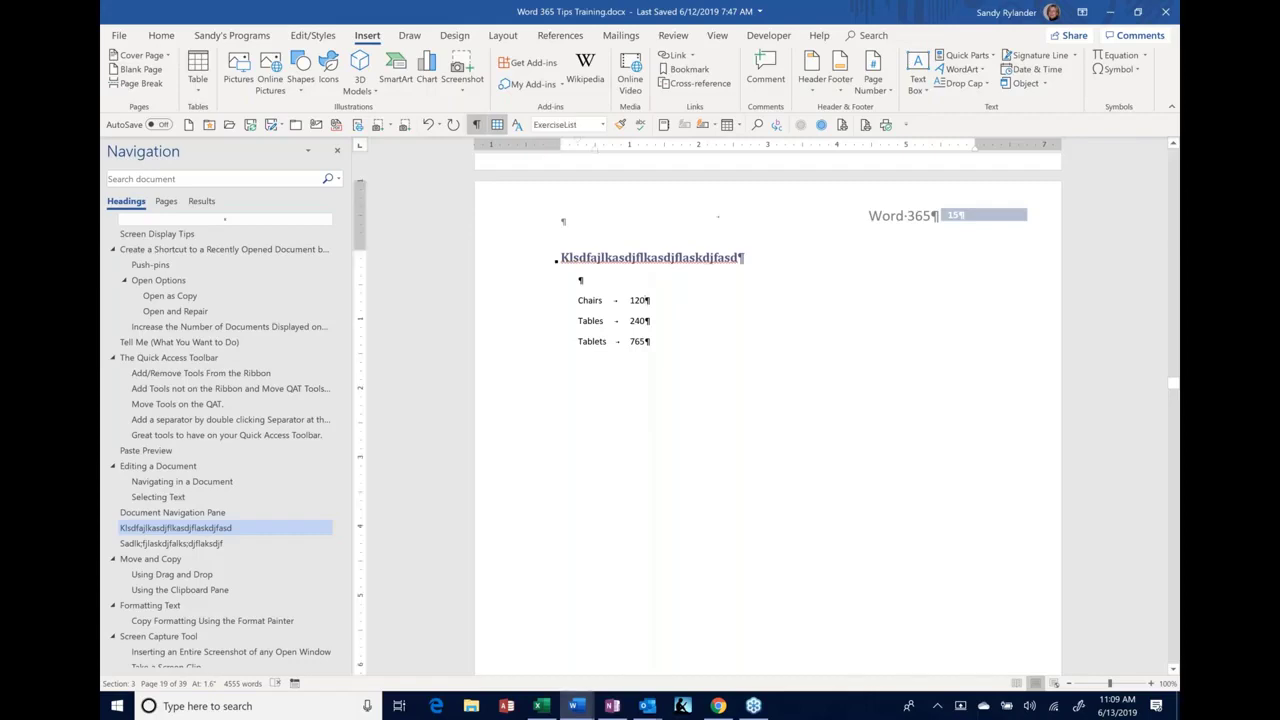
pyautogui.press('Tab')
pyautogui.write('5656')
pyautogui.click(673, 318)
pyautogui.press('Tab')
pyautogui.write('676')
pyautogui.click(666, 342)
pyautogui.press('Tab')
pyautogui.write('4545')
# Try to select only the third column of numbers with an ordinary text selection across the rows
pyautogui.moveTo(578, 301); pyautogui.dragTo(705, 343)
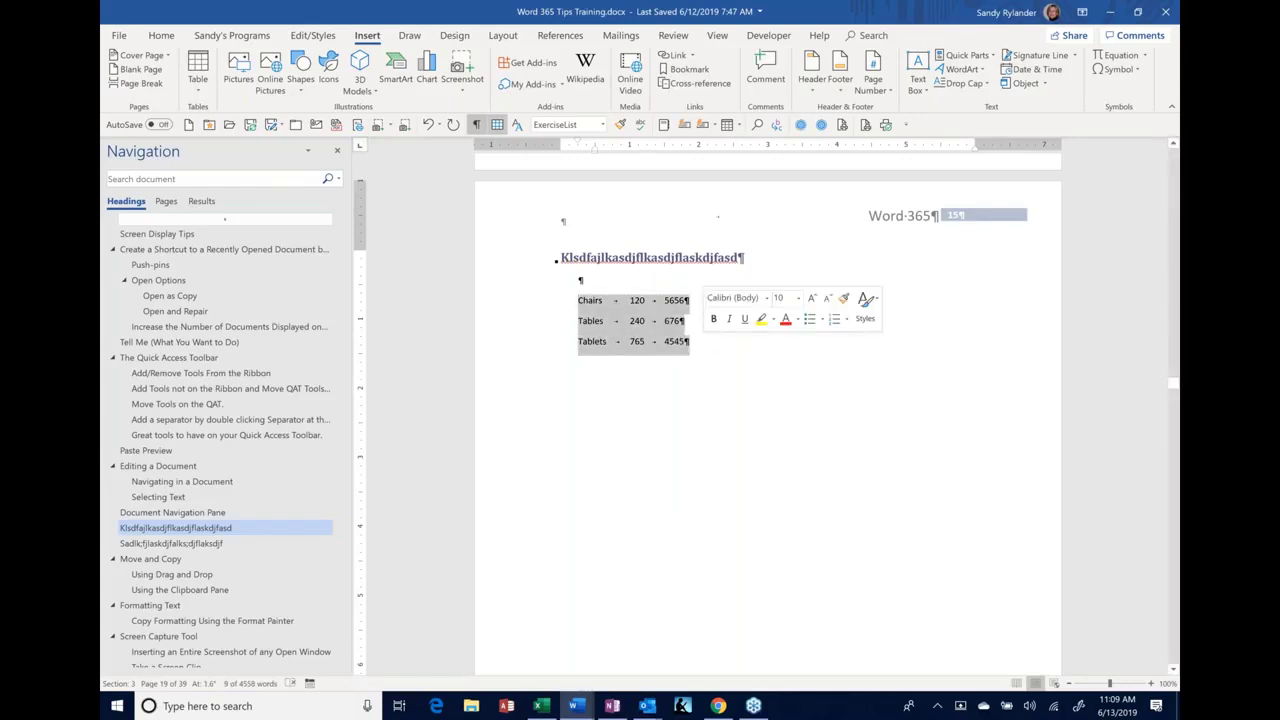
pyautogui.press('Right')
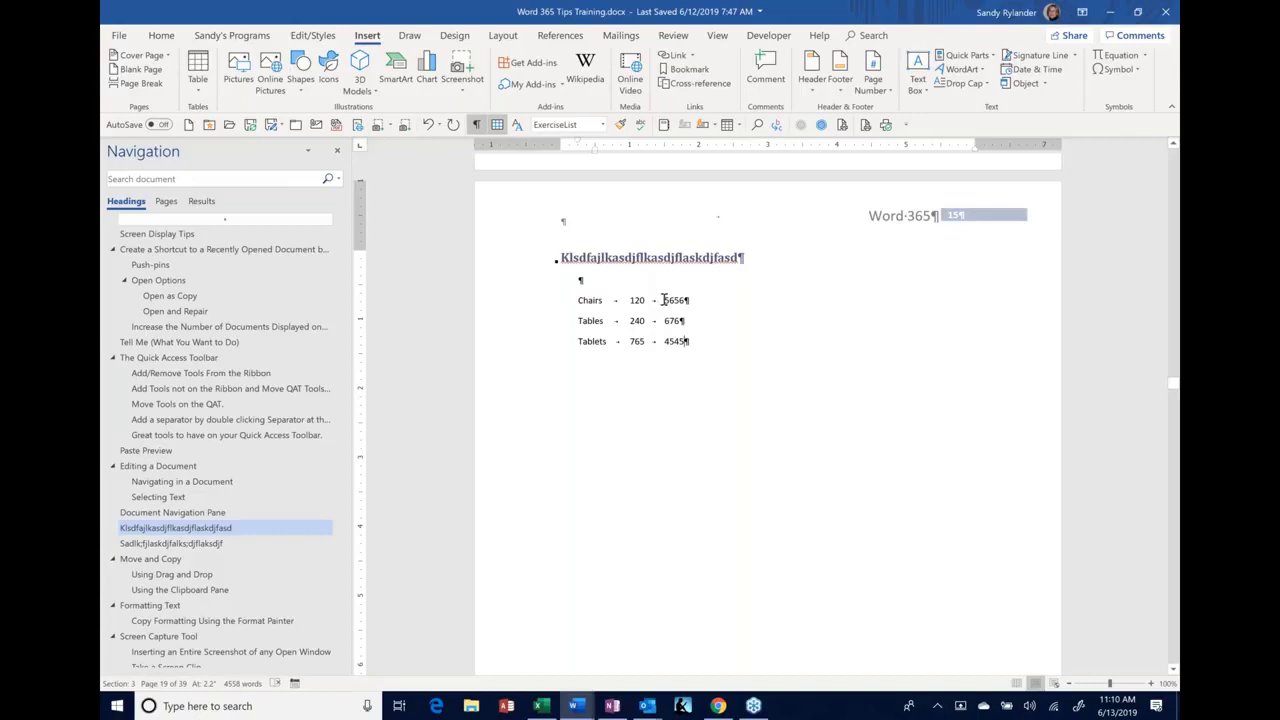
pyautogui.moveTo(663, 300); pyautogui.dragTo(695, 349)
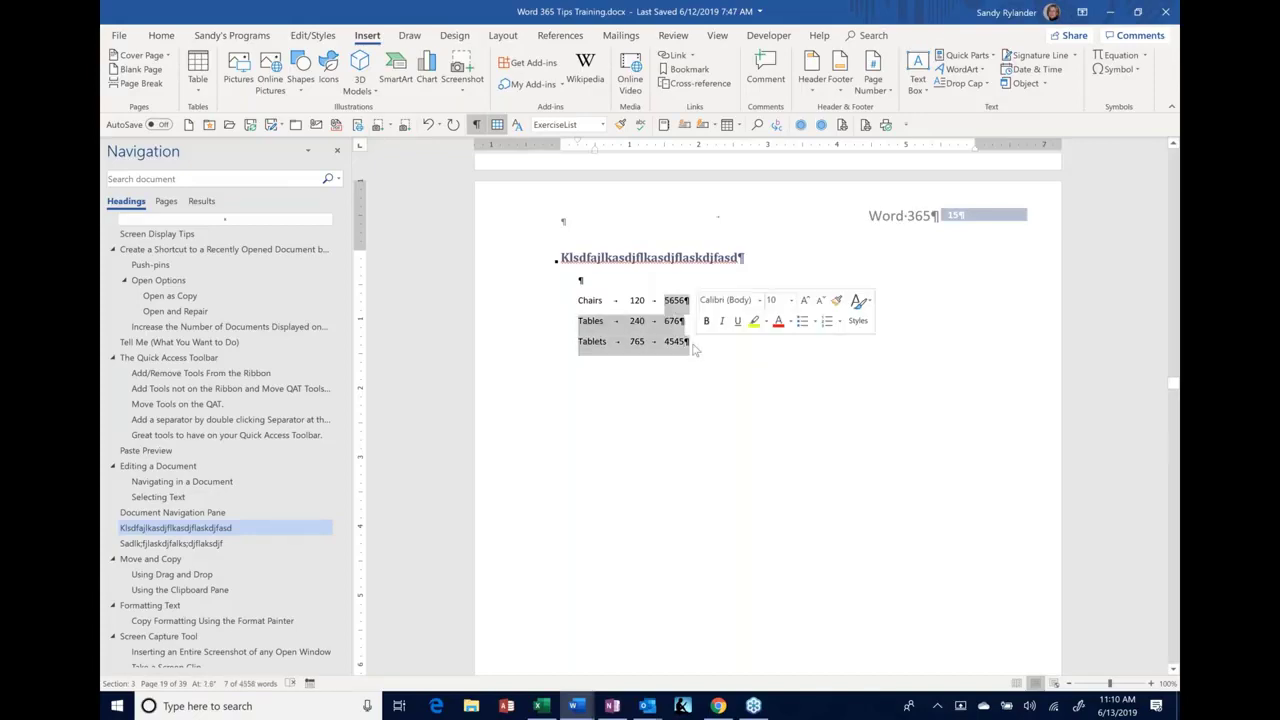
pyautogui.click(748, 348)
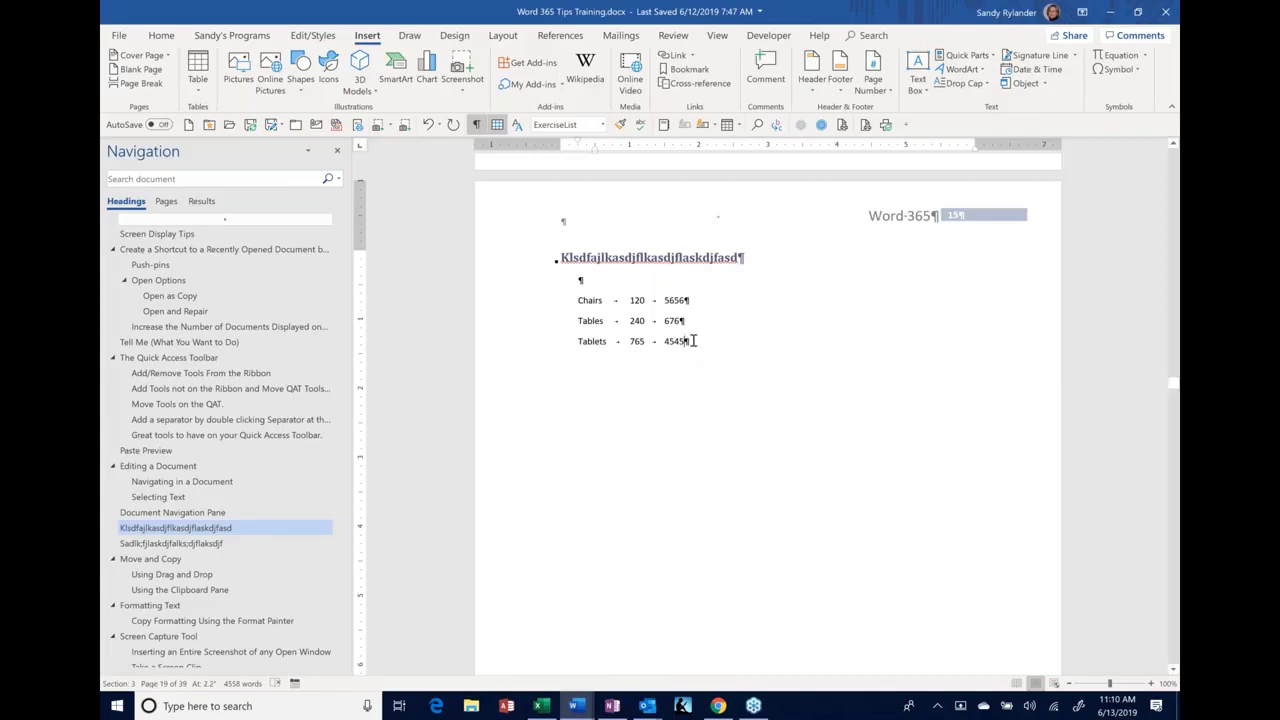
# Select the third number column as a rectangular block, calculate its sum and insert the result after 4545 in the Tablets row
pyautogui.press('alt')
pyautogui.moveTo(693, 341); pyautogui.dragTo(661, 299)
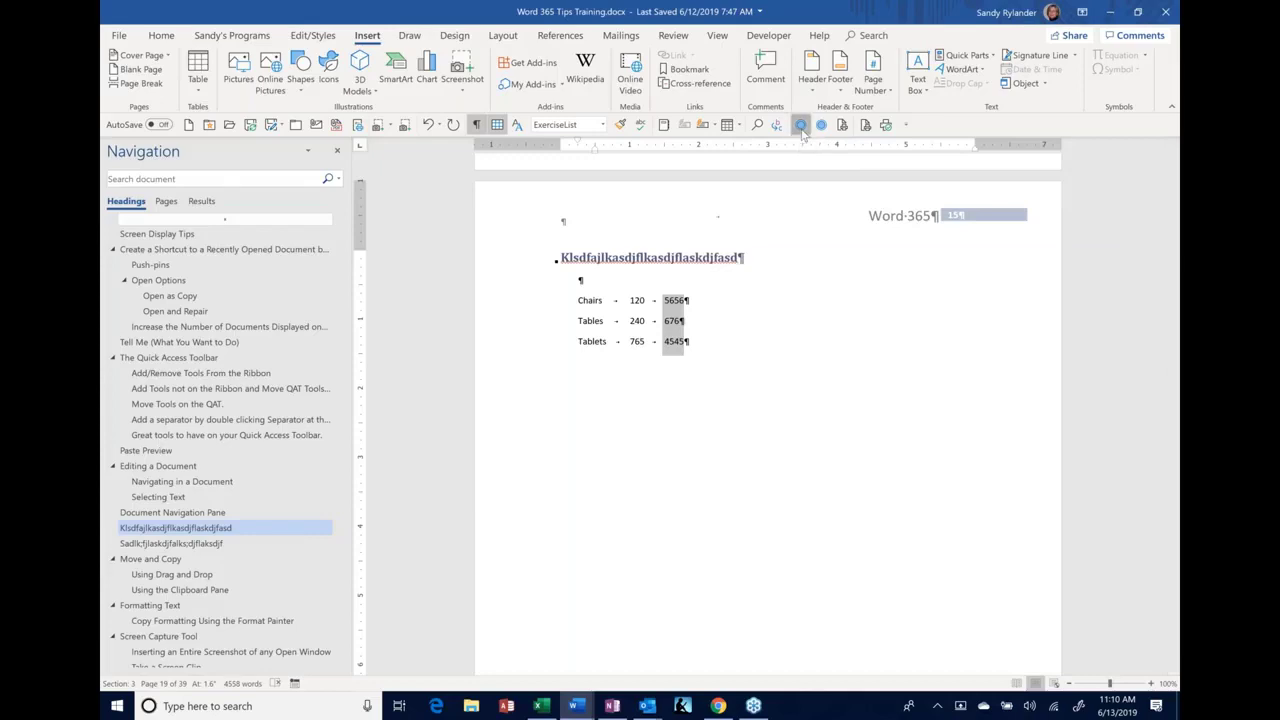
pyautogui.click(636, 381)
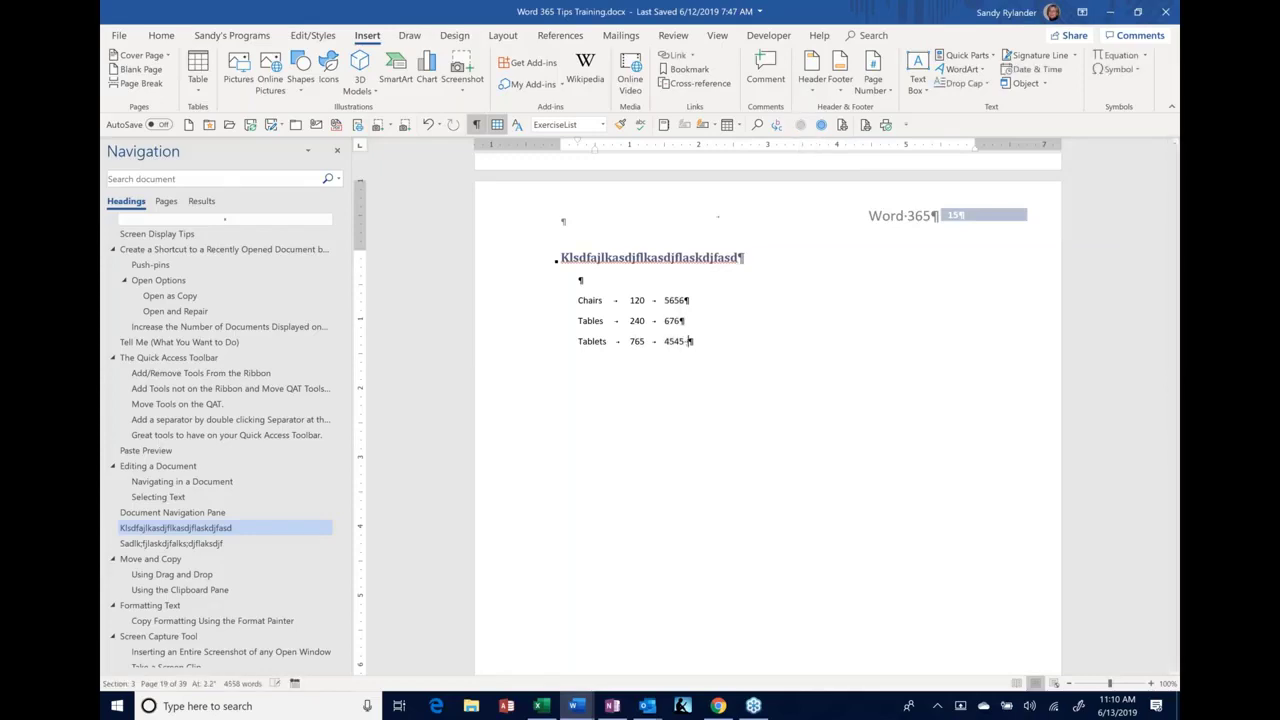
pyautogui.write('10877')
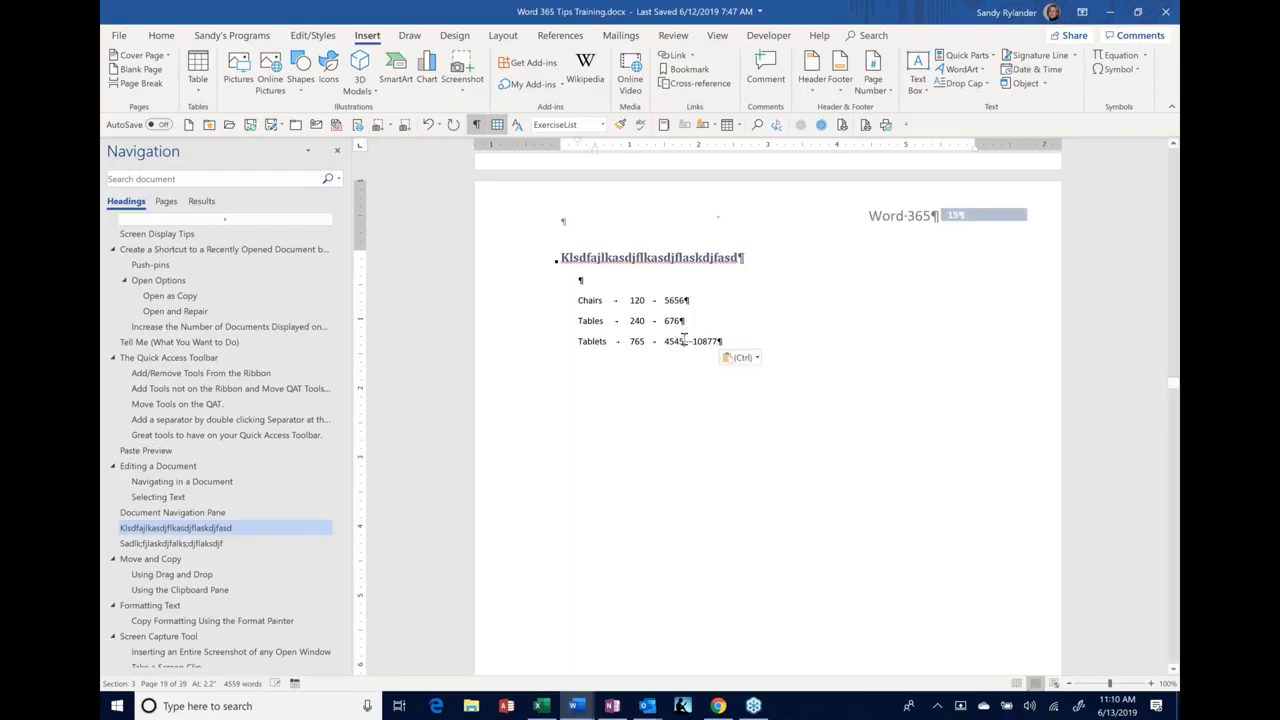
pyautogui.moveTo(684, 340); pyautogui.dragTo(642, 285)
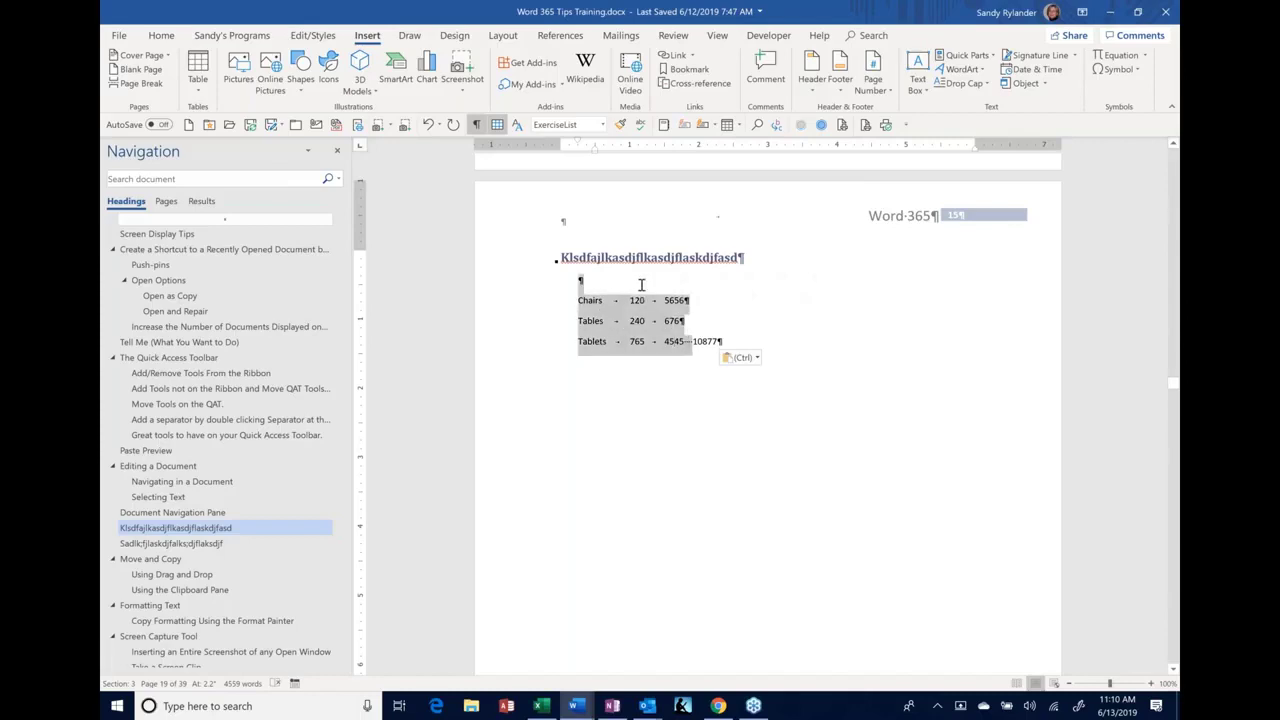
pyautogui.click(597, 405)
pyautogui.press('alt')
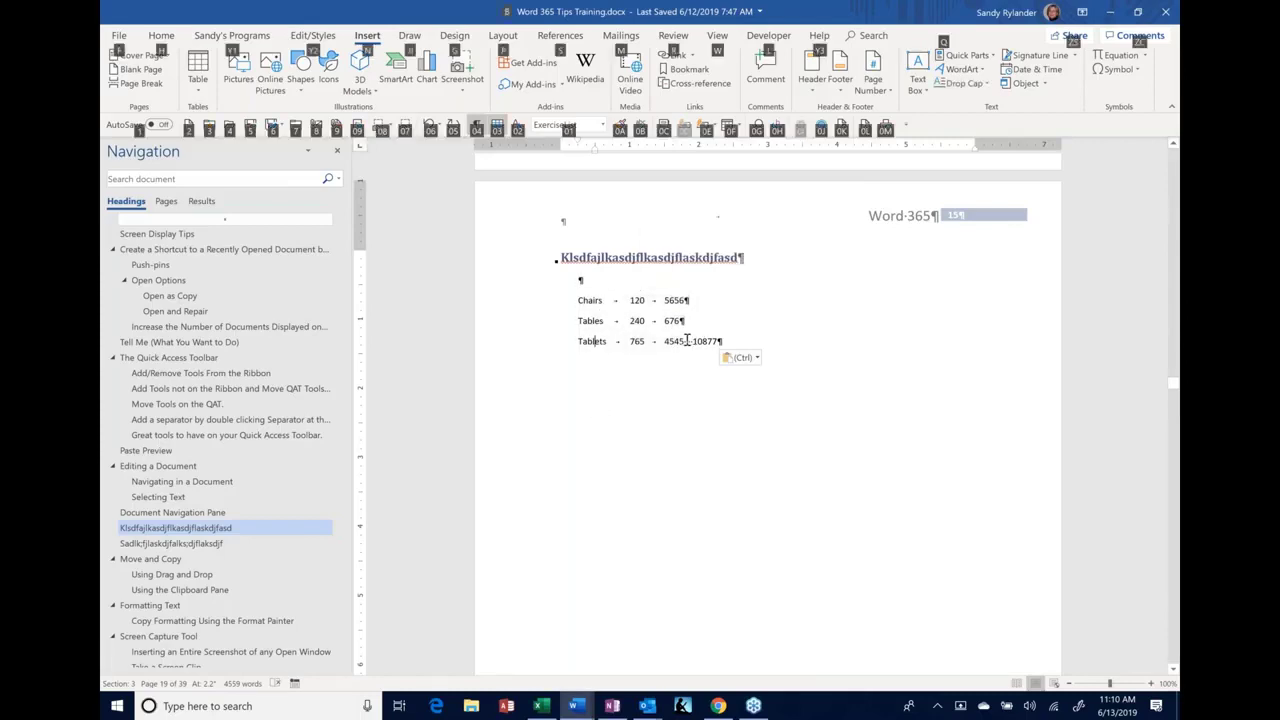
pyautogui.press('alt')
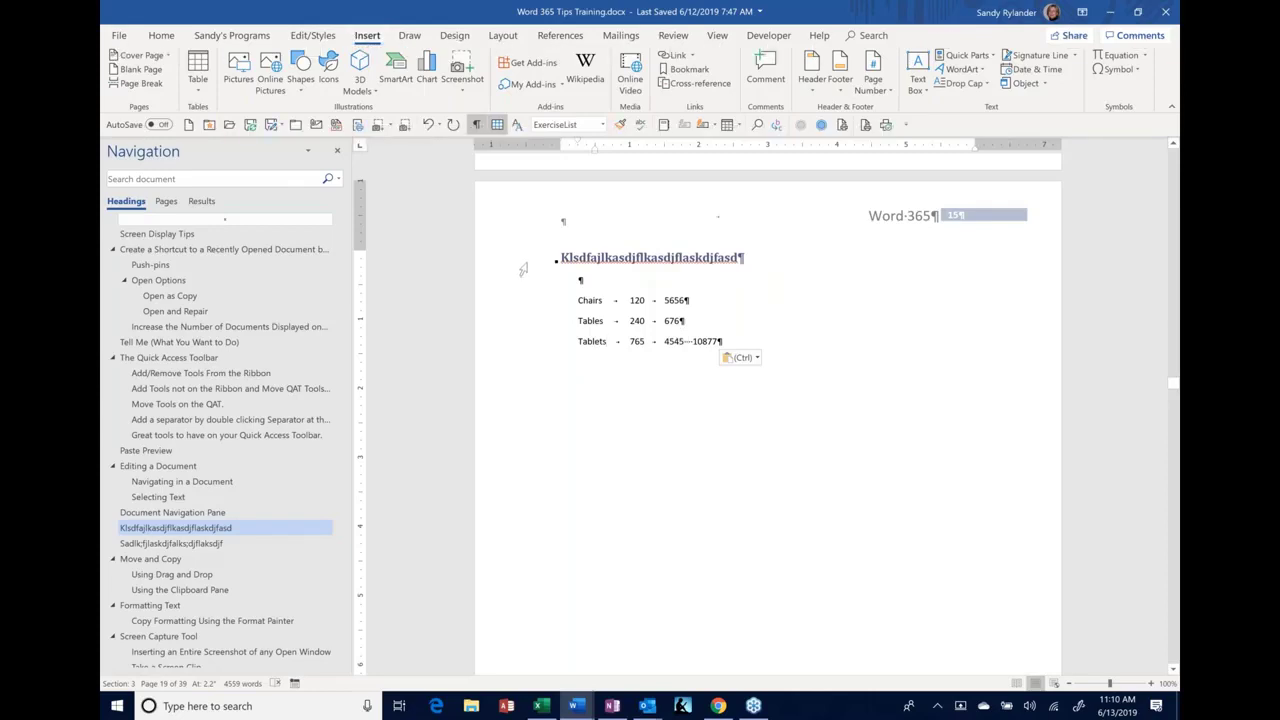
# Enter 1987 on the empty line above the Chairs row, and cut that line together with the three rows below it
pyautogui.moveTo(552, 258)
pyautogui.click(664, 300)
pyautogui.press('Up')
pyautogui.write('1987')
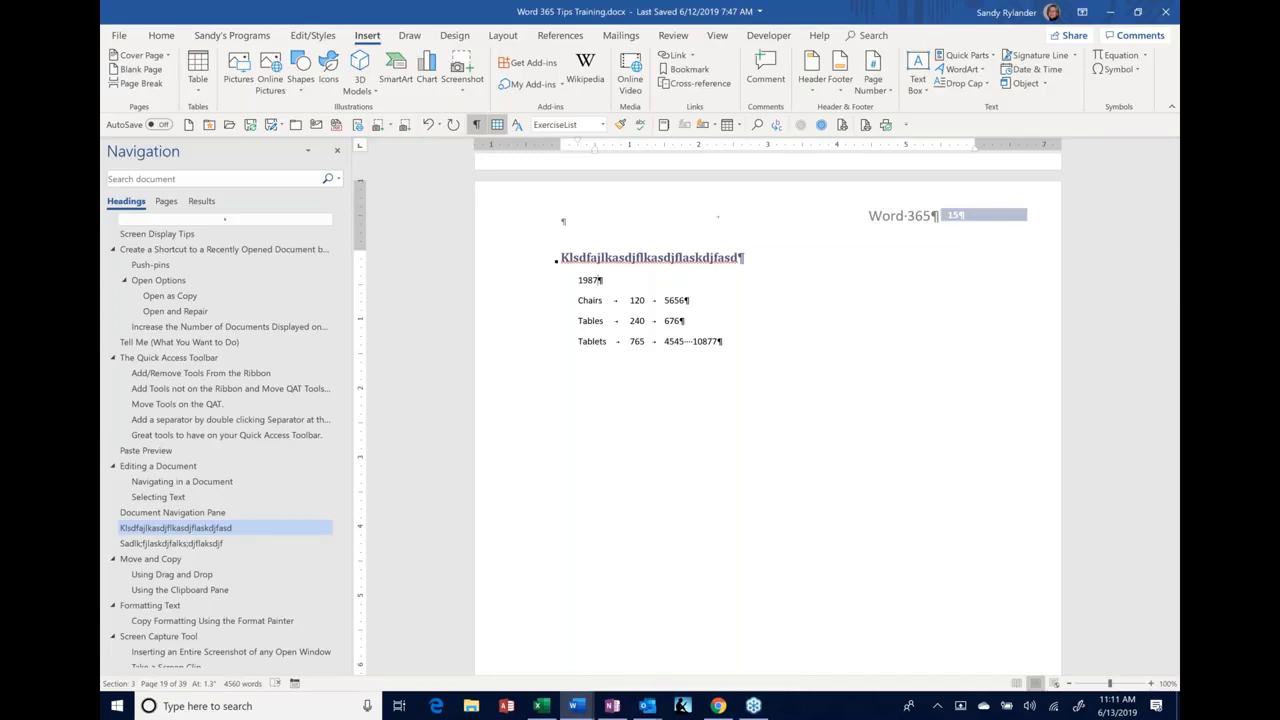
pyautogui.moveTo(755, 350); pyautogui.dragTo(572, 278)
pyautogui.hotkey('ctrl', 'x')
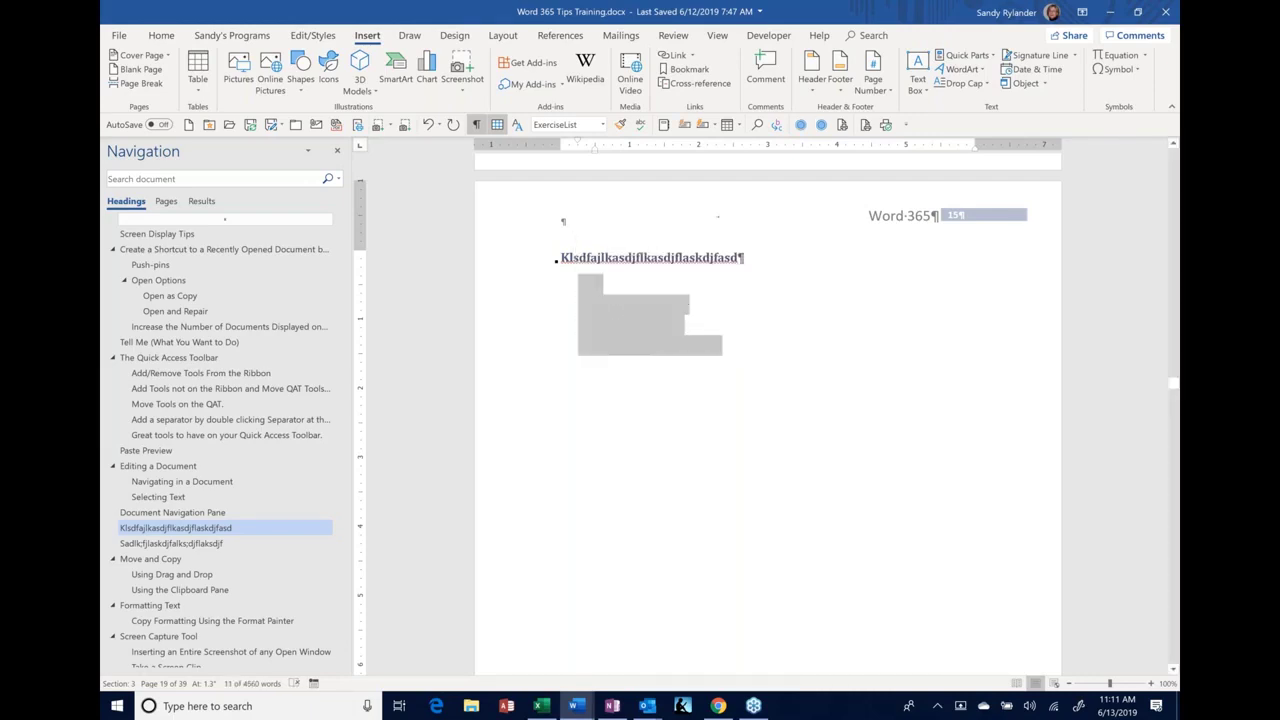
# Copy the Quick Access Toolbar section from its main heading through the picture illustrating how to add the Sort tool
pyautogui.scroll(-5, 577, 289)
pyautogui.scroll(7, 577, 289)
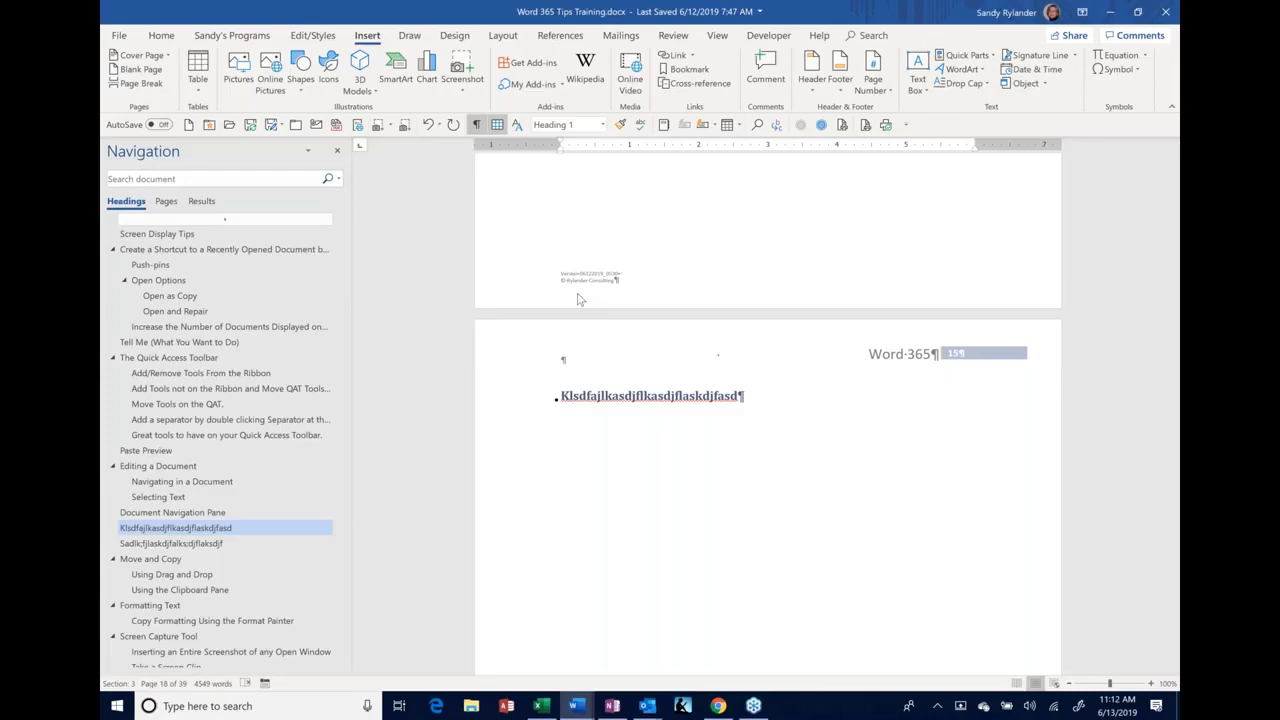
pyautogui.scroll(10, 578, 300)
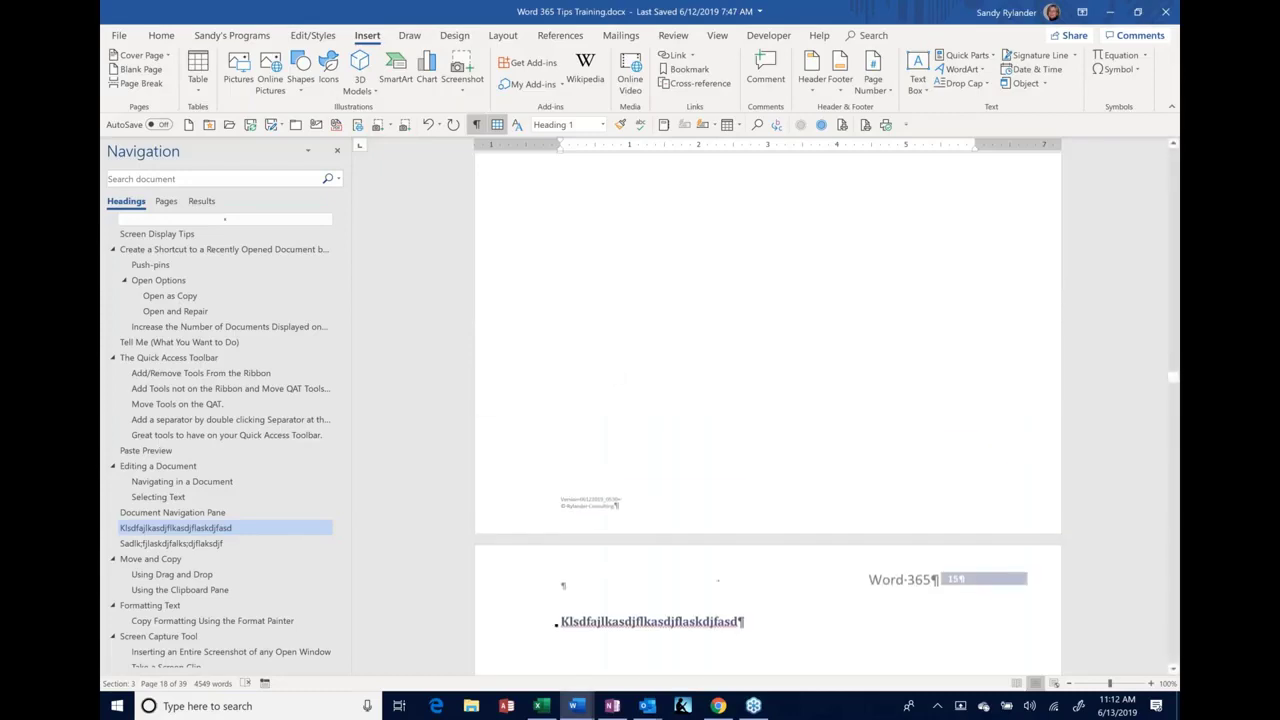
pyautogui.scroll(2, 768, 406)
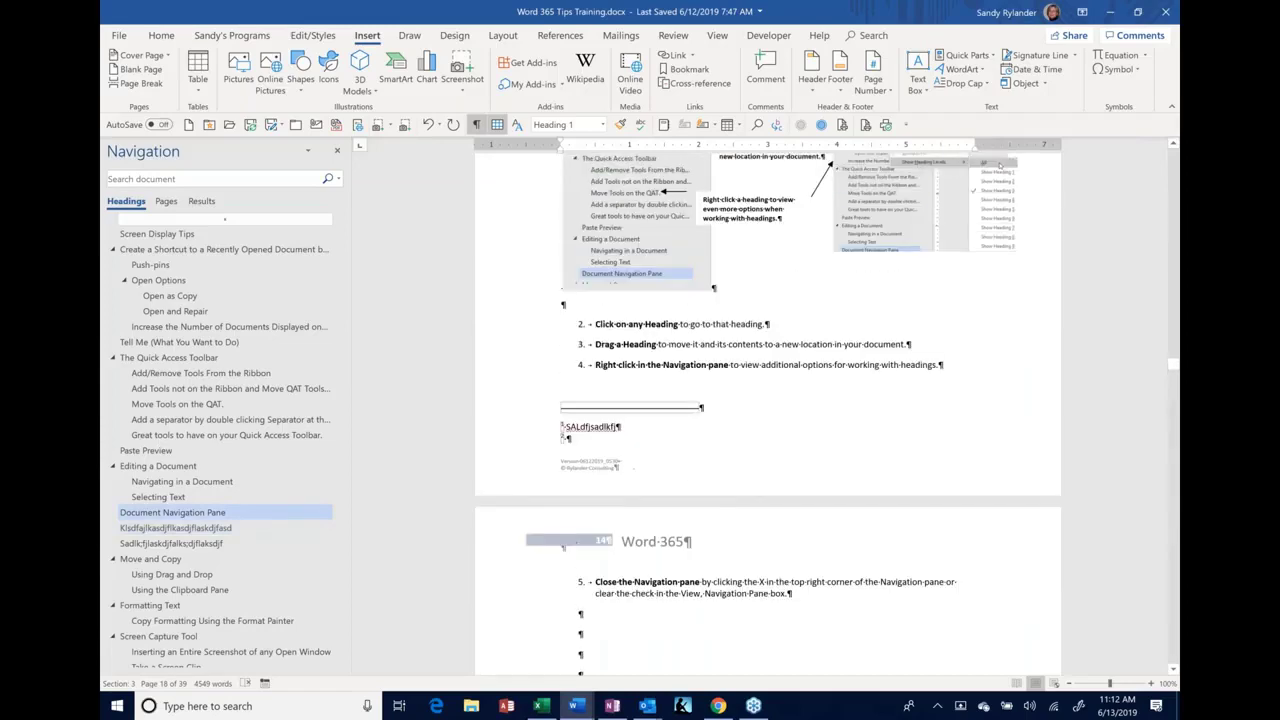
pyautogui.scroll(10, 768, 406)
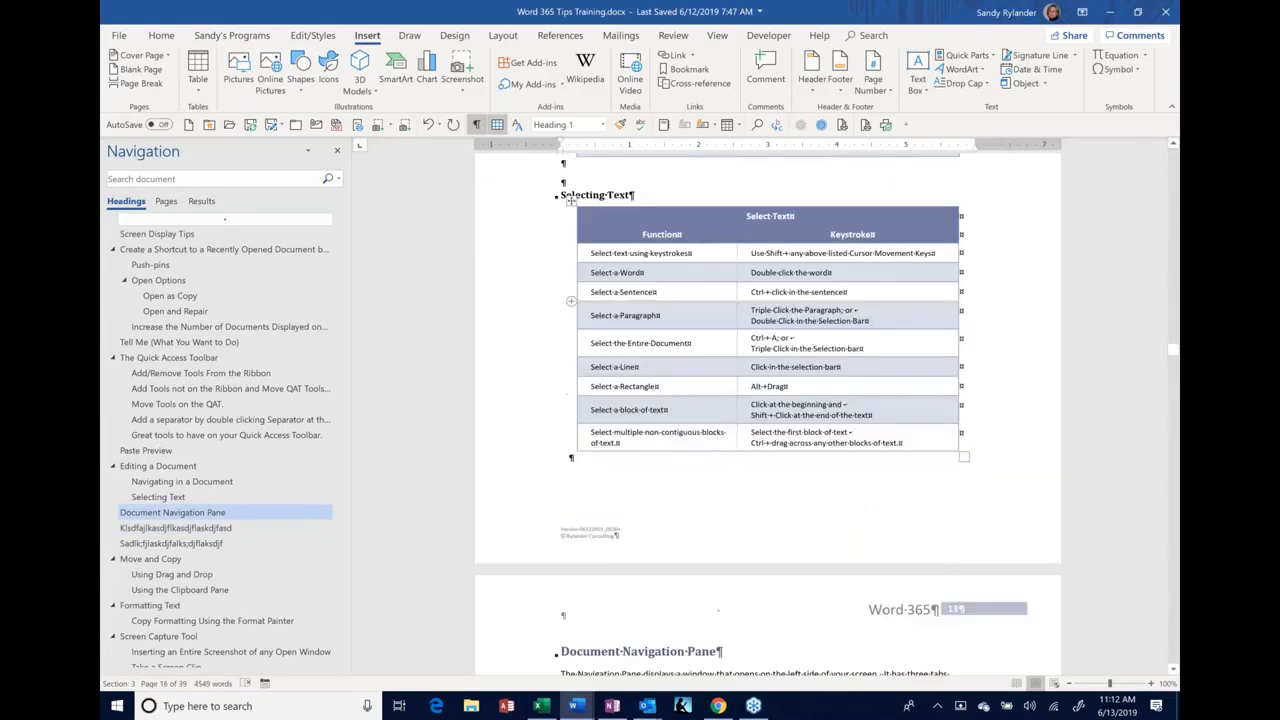
pyautogui.scroll(20, 768, 406)
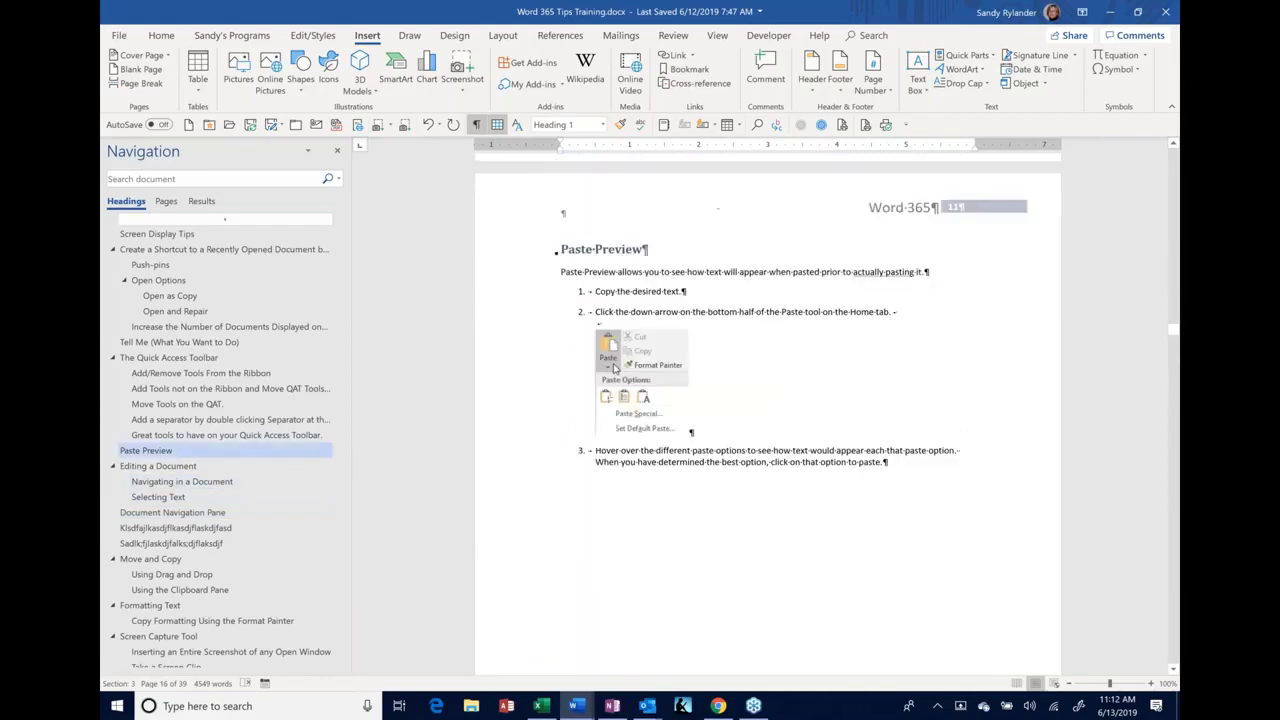
pyautogui.scroll(9, 768, 406)
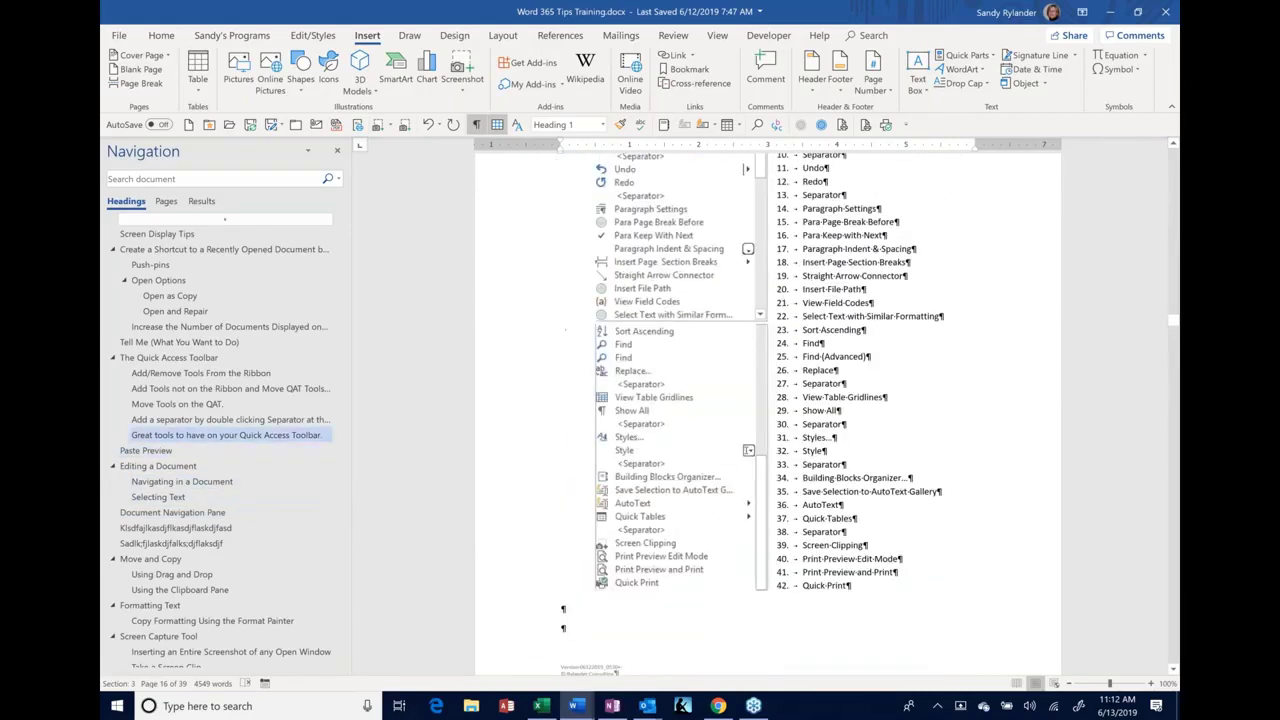
pyautogui.scroll(15, 768, 406)
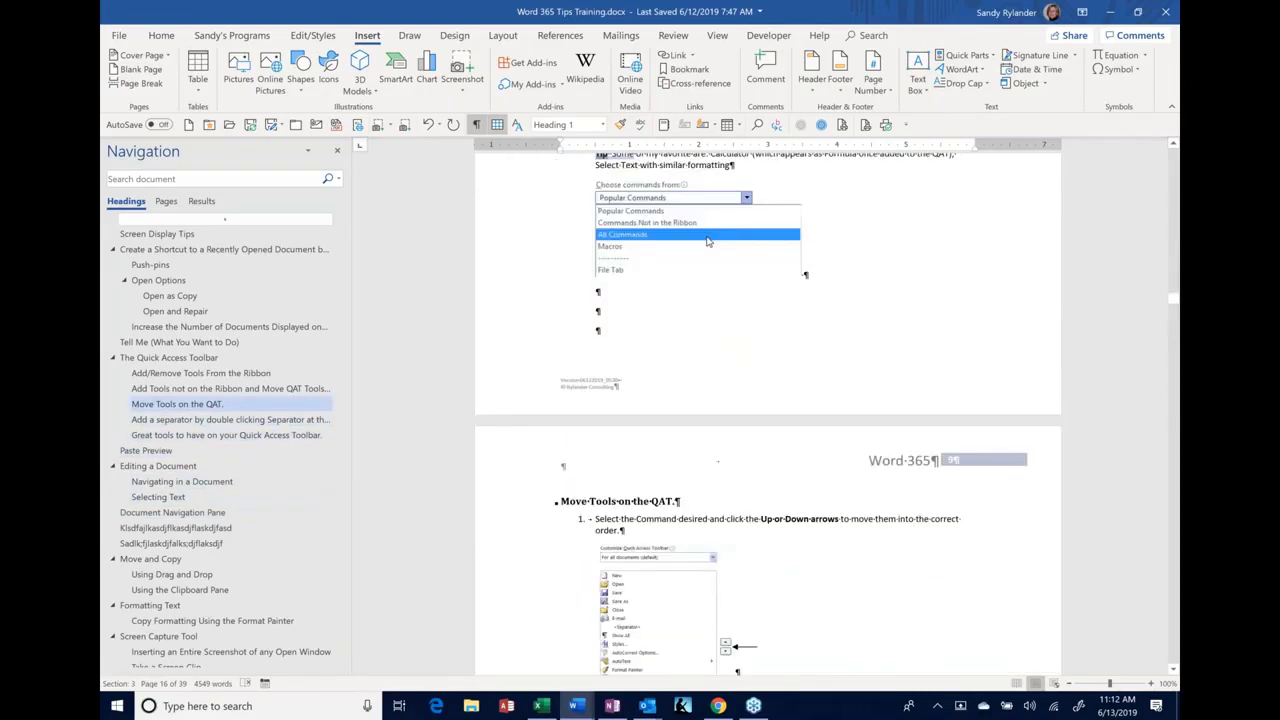
pyautogui.scroll(15, 707, 241)
pyautogui.scroll(7, 768, 406)
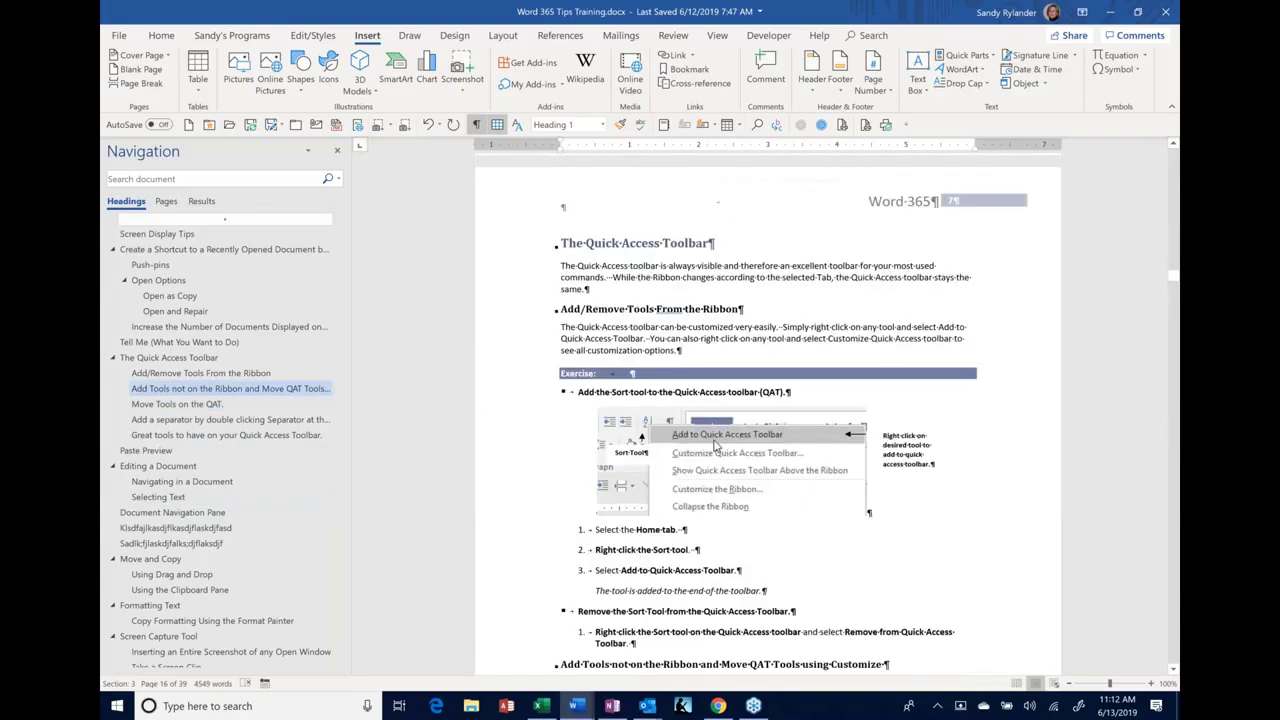
pyautogui.keyDown('shift'); pyautogui.click(515, 640); pyautogui.keyUp('shift')
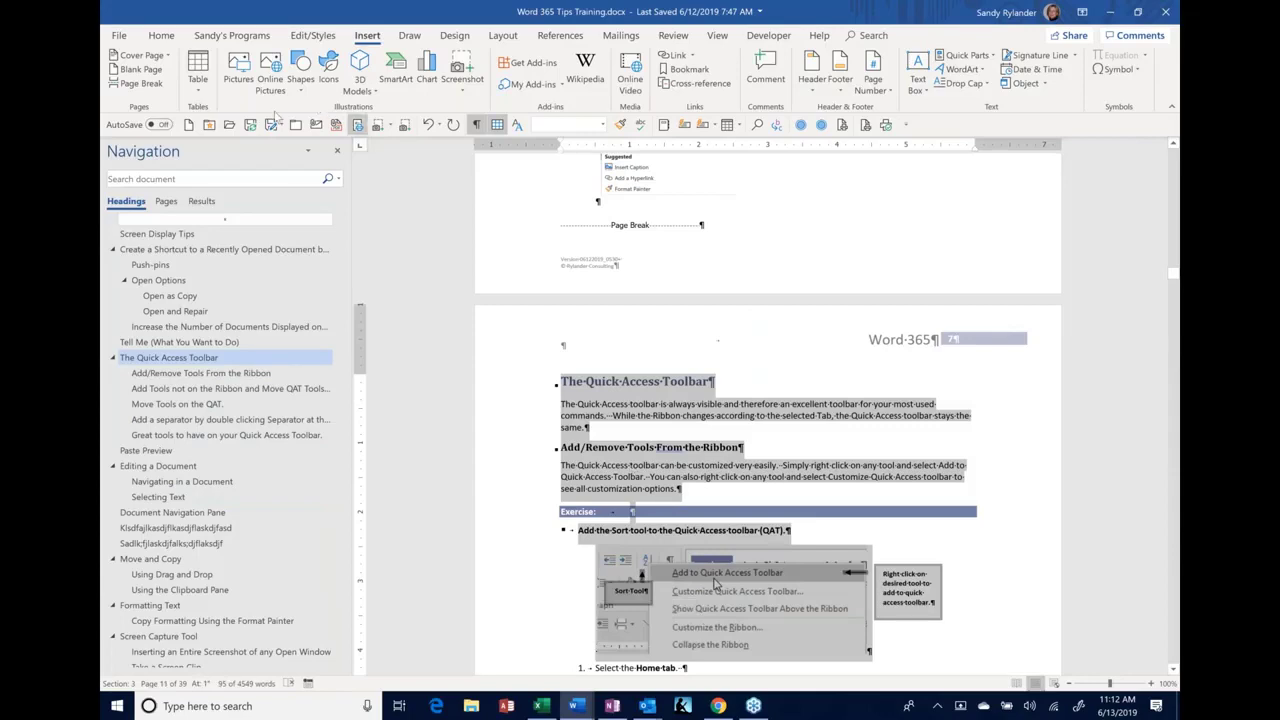
# Create a blank document and preview the paste options for the copied section without pasting it
pyautogui.click(188, 124)
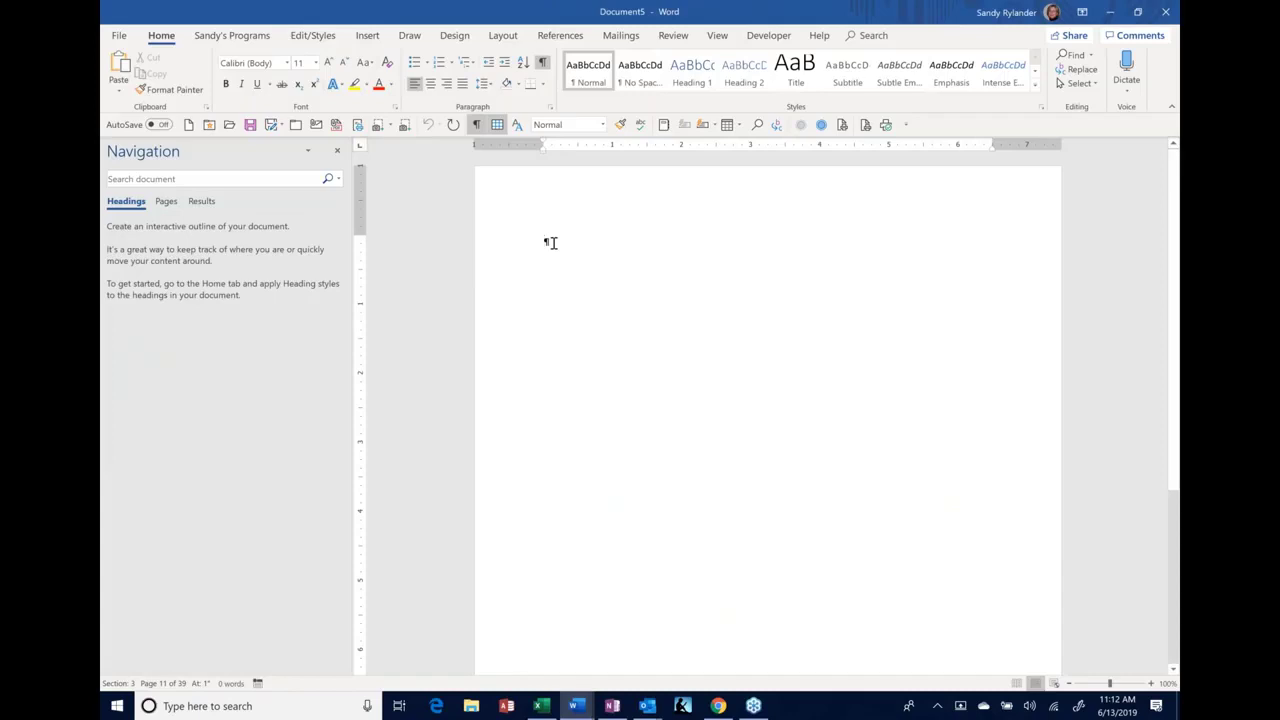
pyautogui.rightClick(548, 242)
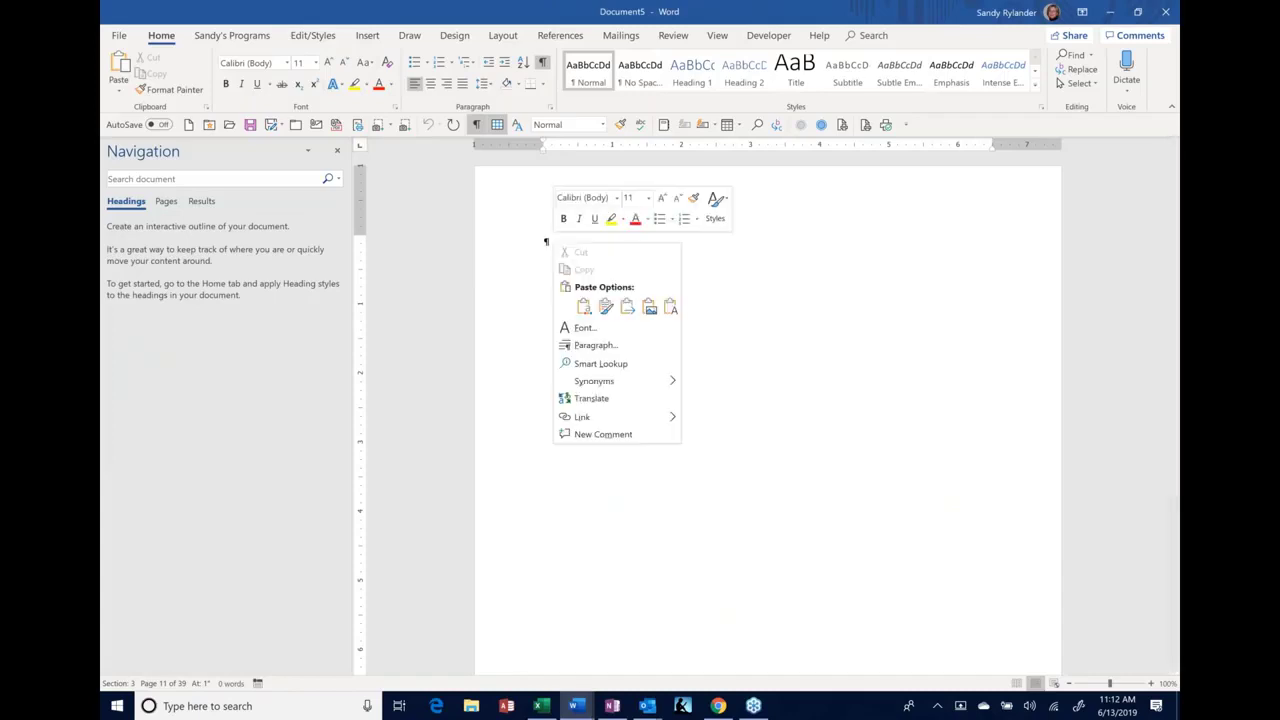
pyautogui.click(583, 307)
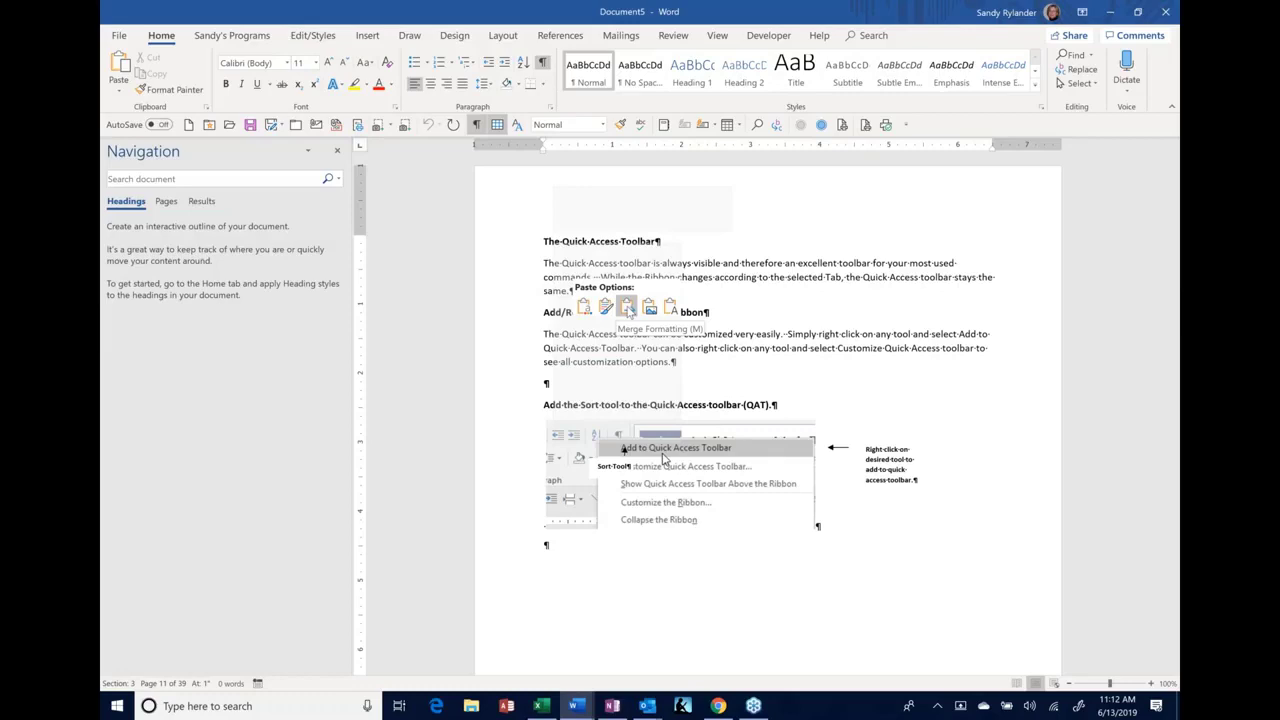
pyautogui.rightClick(545, 241)
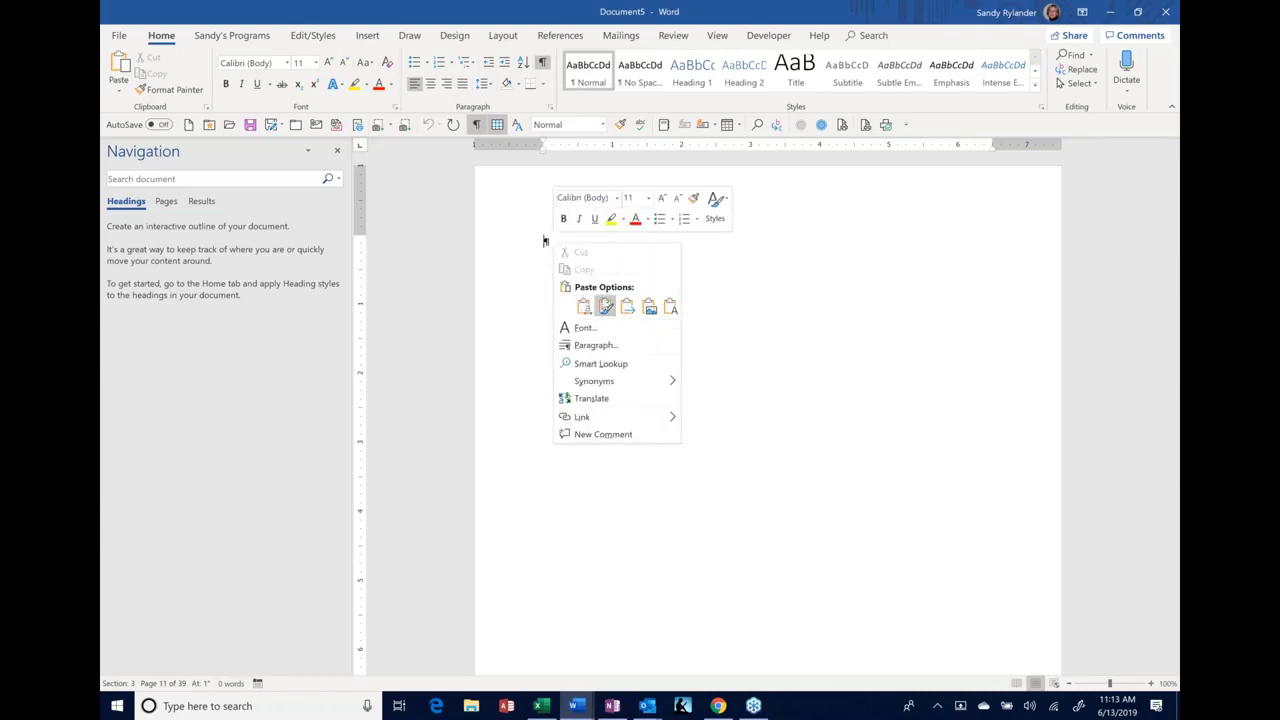
pyautogui.click(705, 314)
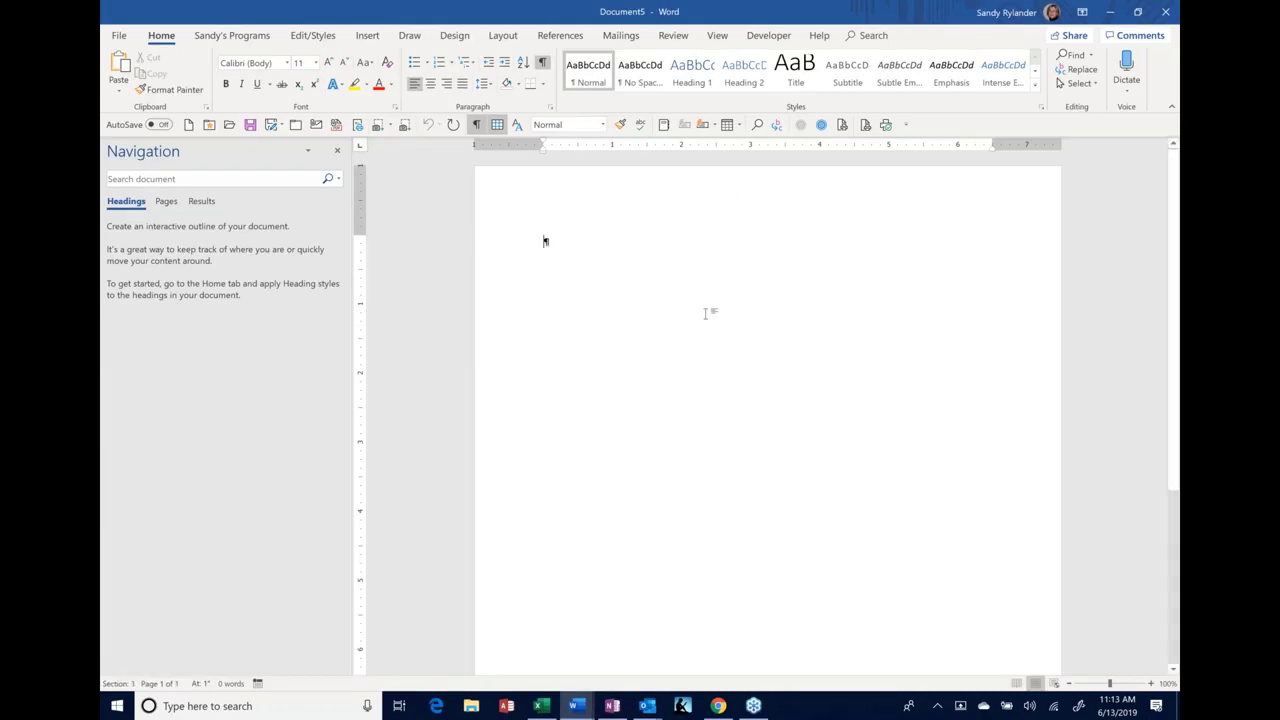
# Paste the copied section into the blank document and try an alternative paste option on the pasted content
pyautogui.hotkey('ctrl', 'v')
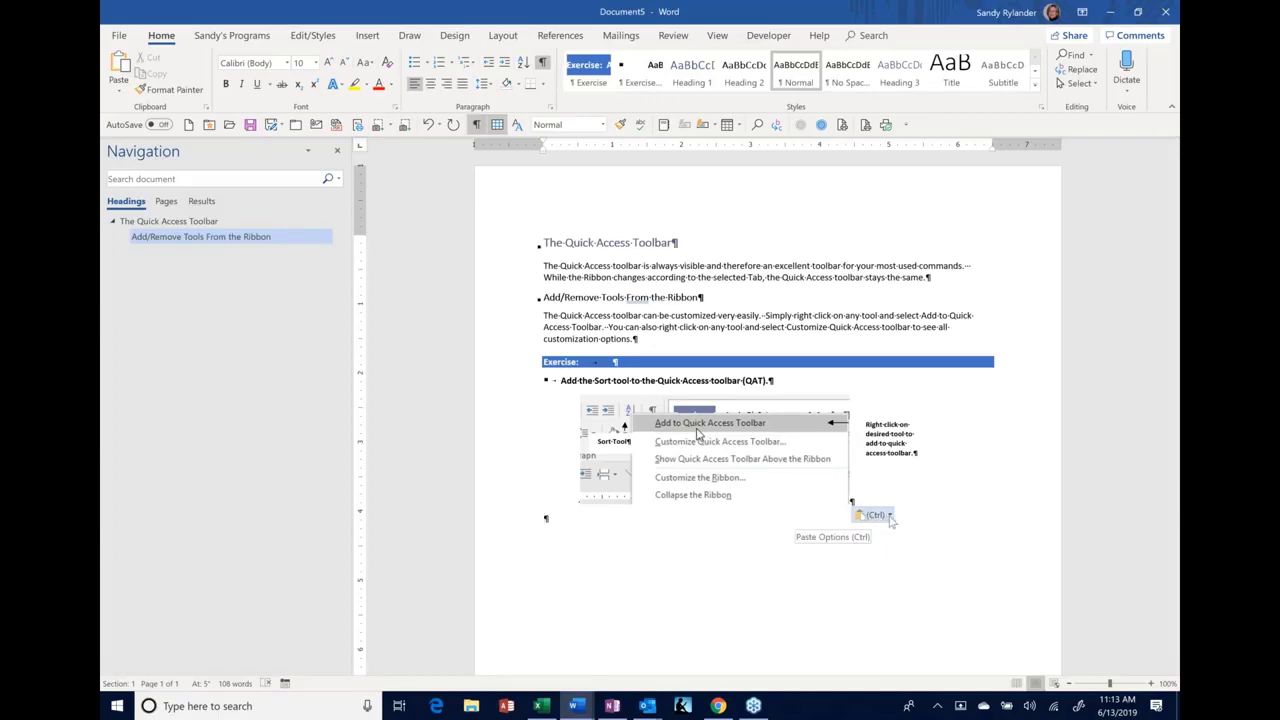
pyautogui.click(889, 516)
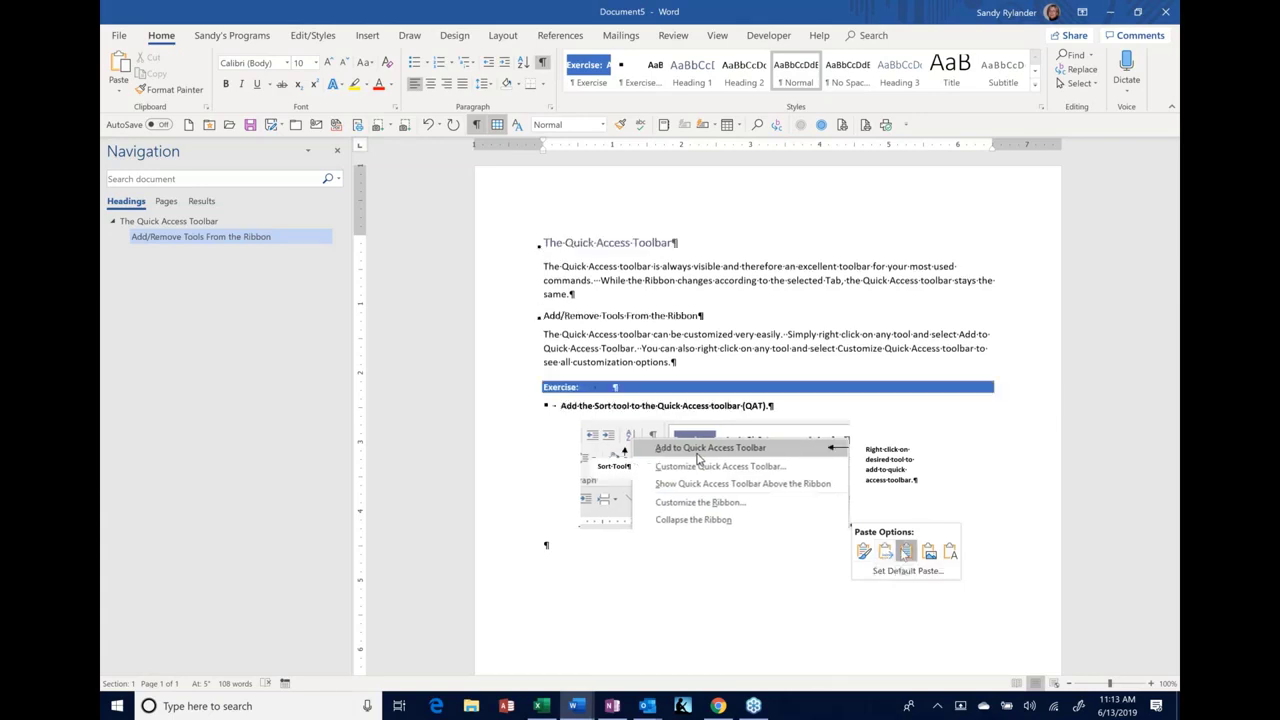
pyautogui.click(905, 552)
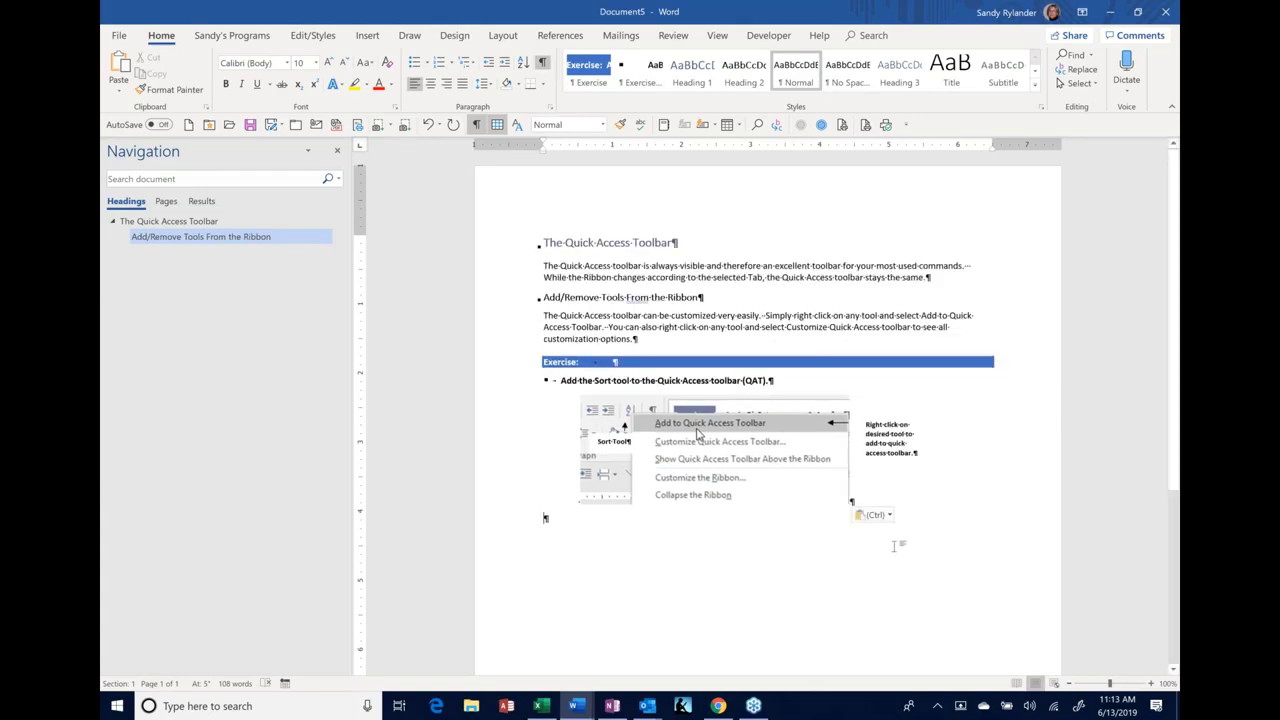
# Delete all the pasted content from the practice document
pyautogui.hotkey('ctrl', 'a')
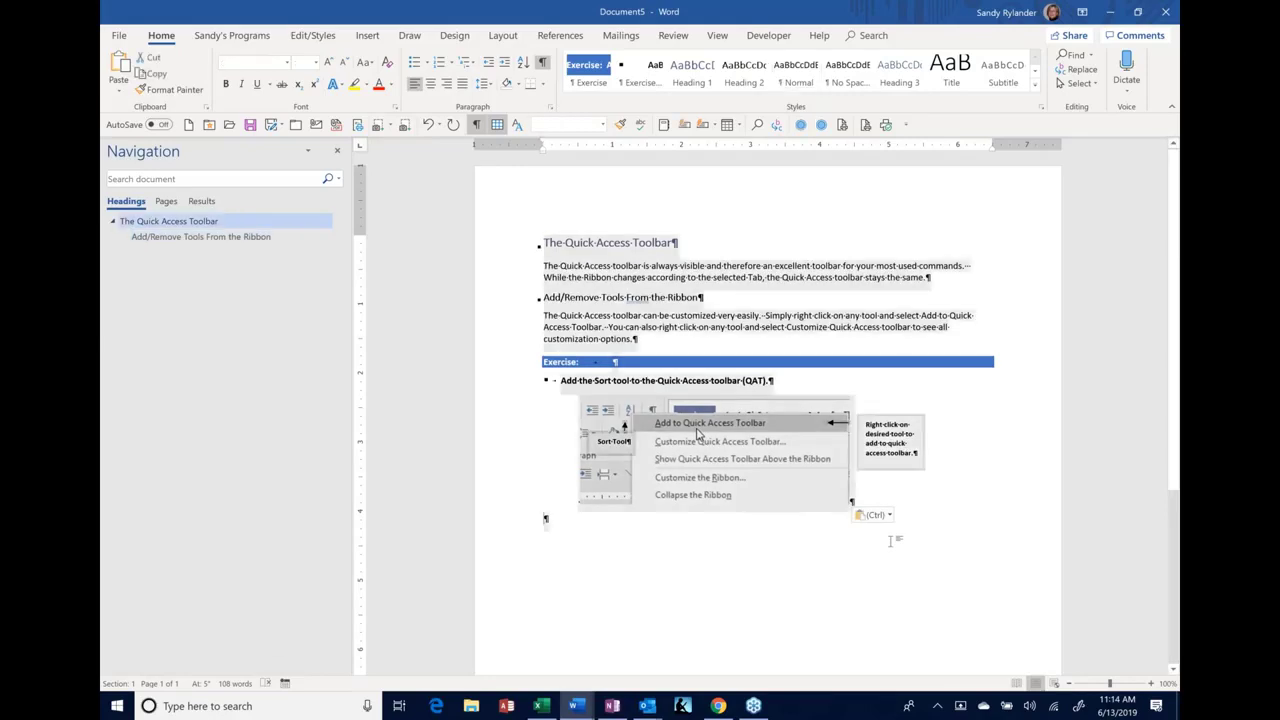
pyautogui.press('Delete')
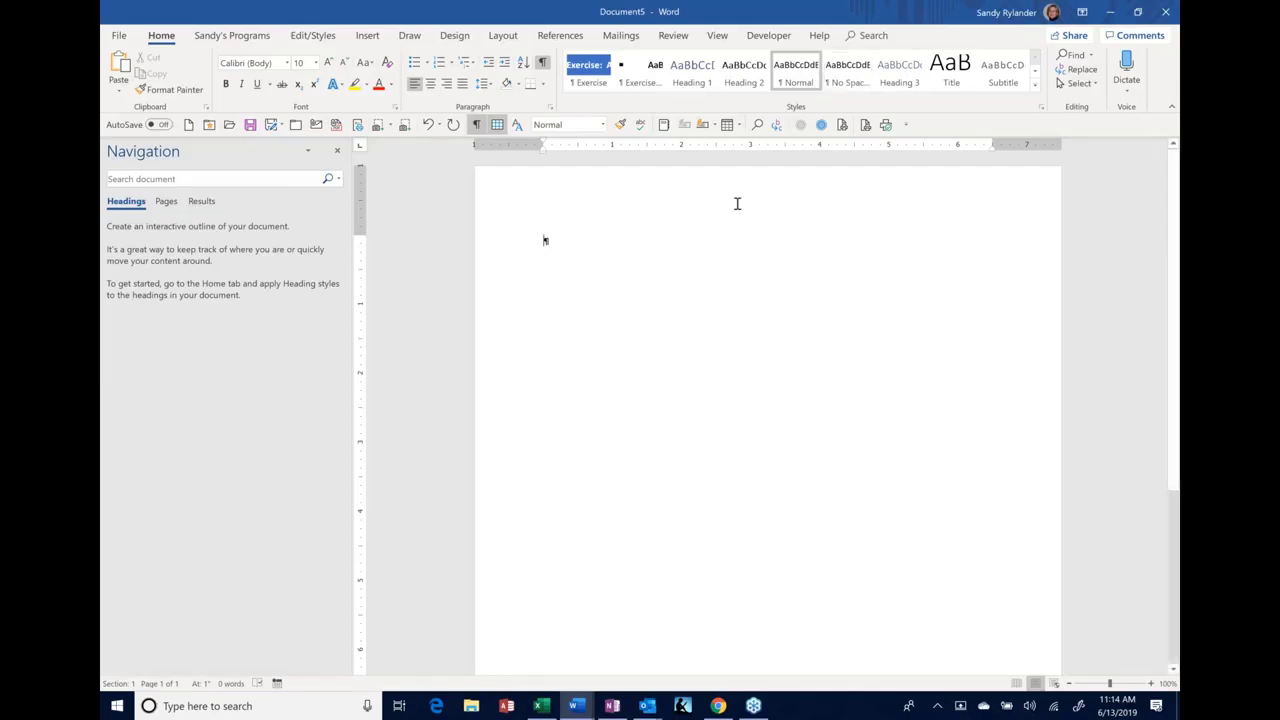
# Locate the Calculate command among all commands available for the Quick Access Toolbar, and leave the customization options without adding it
pyautogui.rightClick(858, 130)
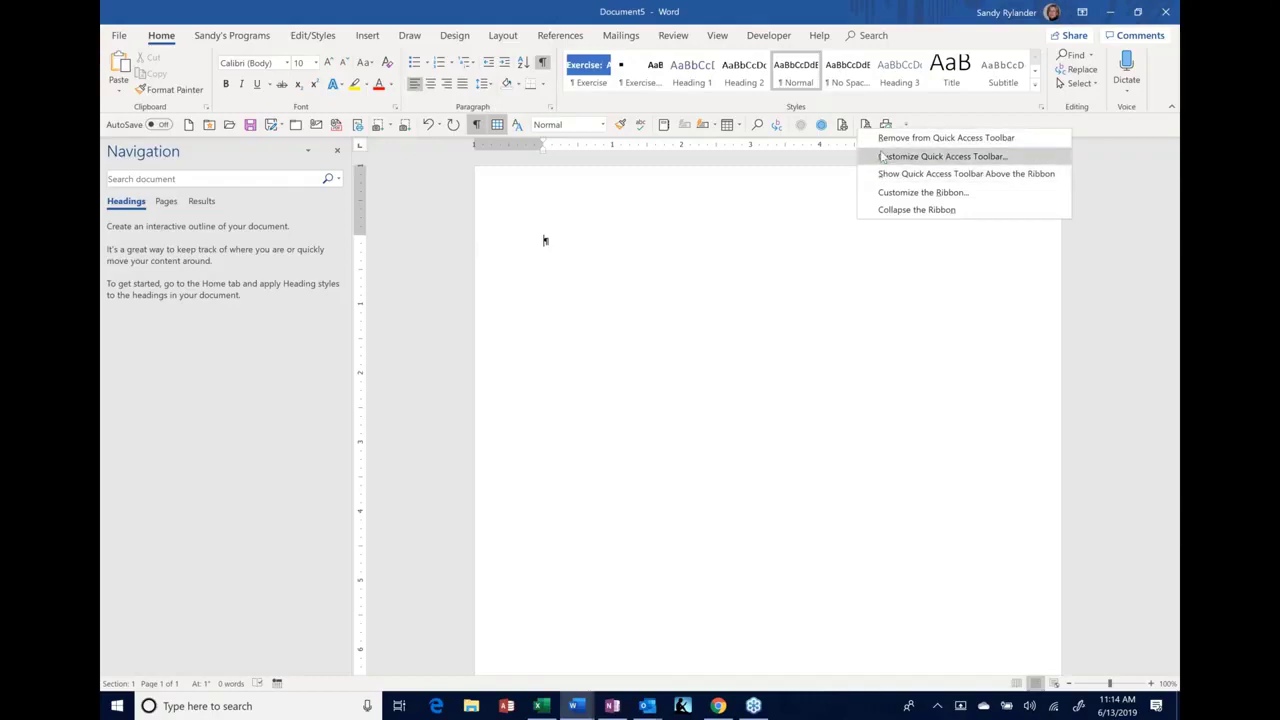
pyautogui.click(882, 157)
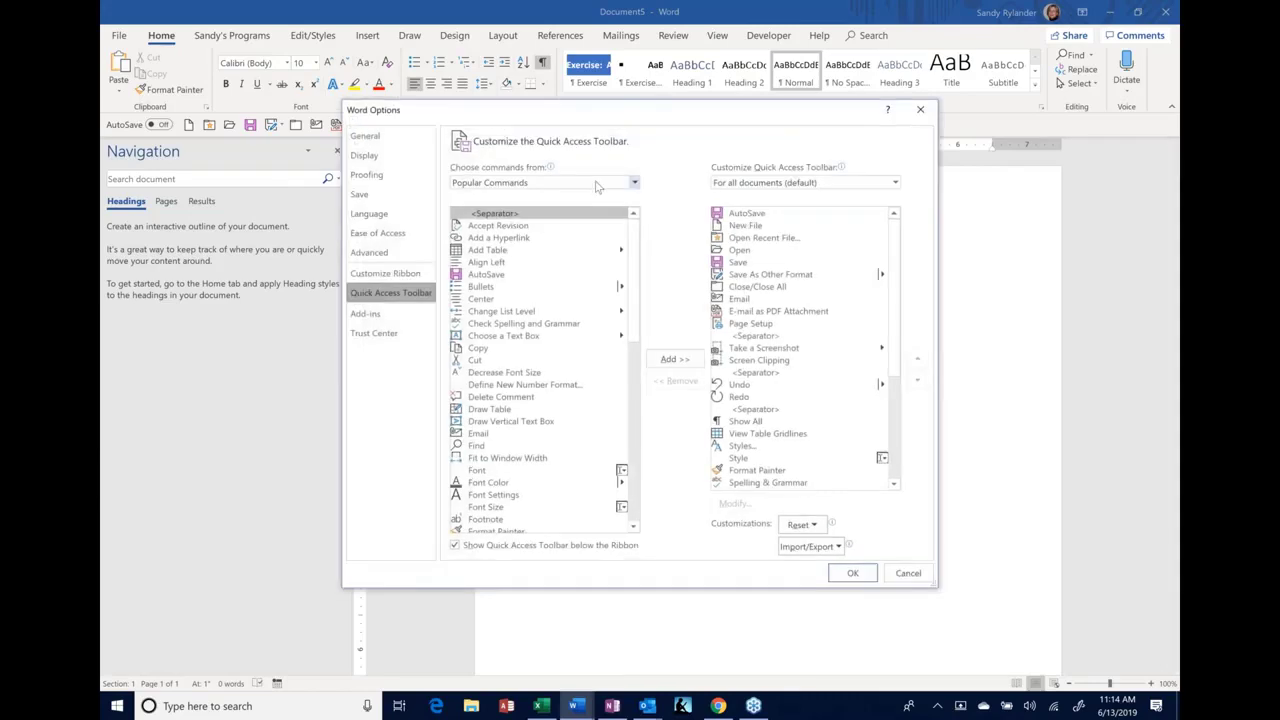
pyautogui.click(597, 184)
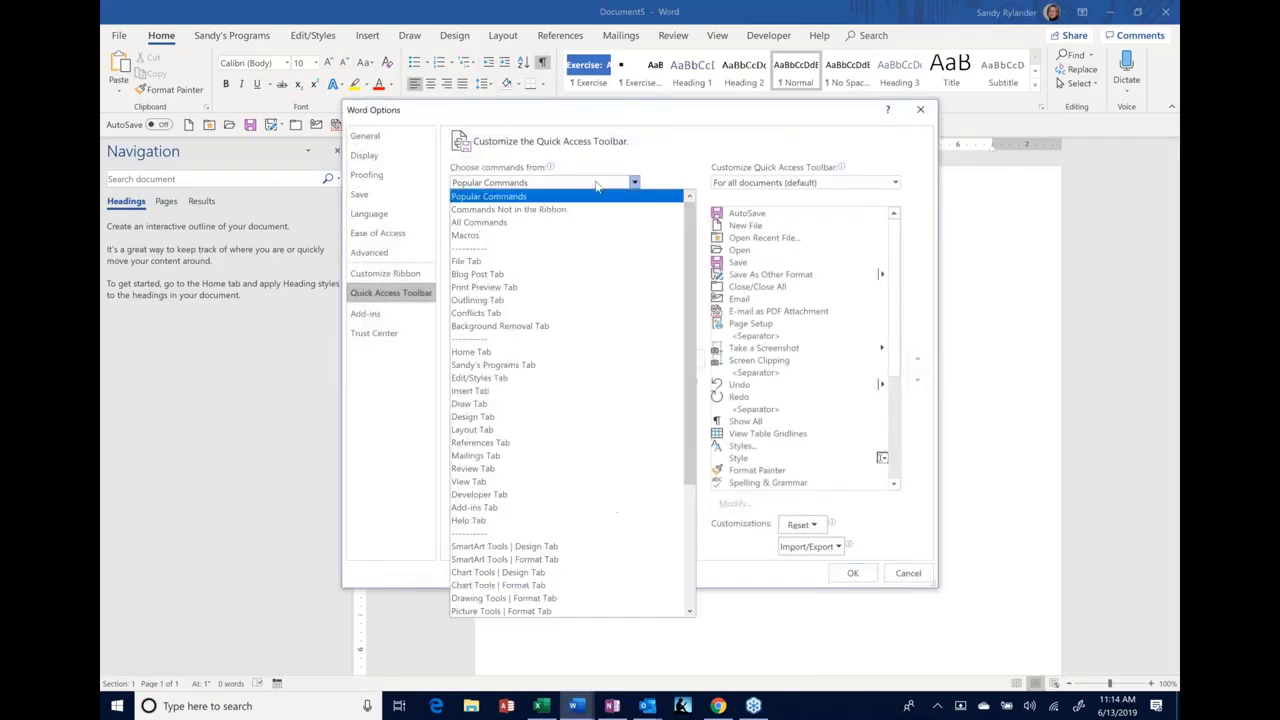
pyautogui.click(575, 228)
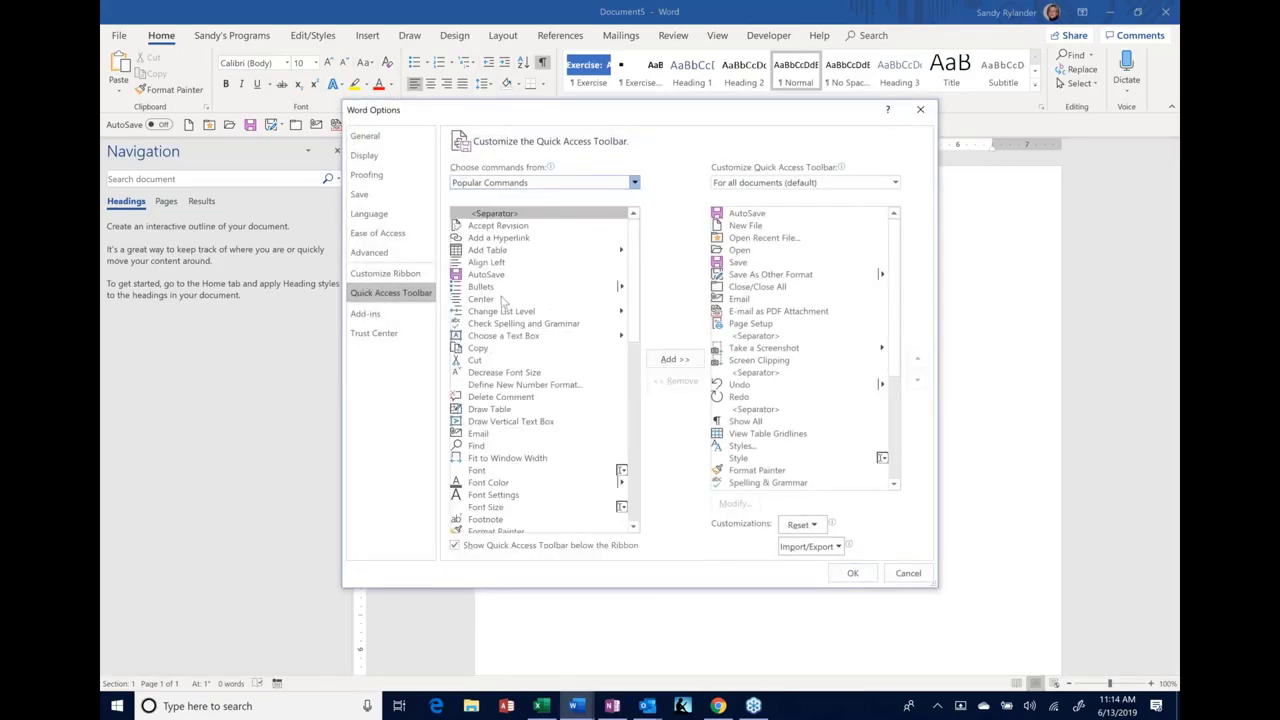
pyautogui.press('c')
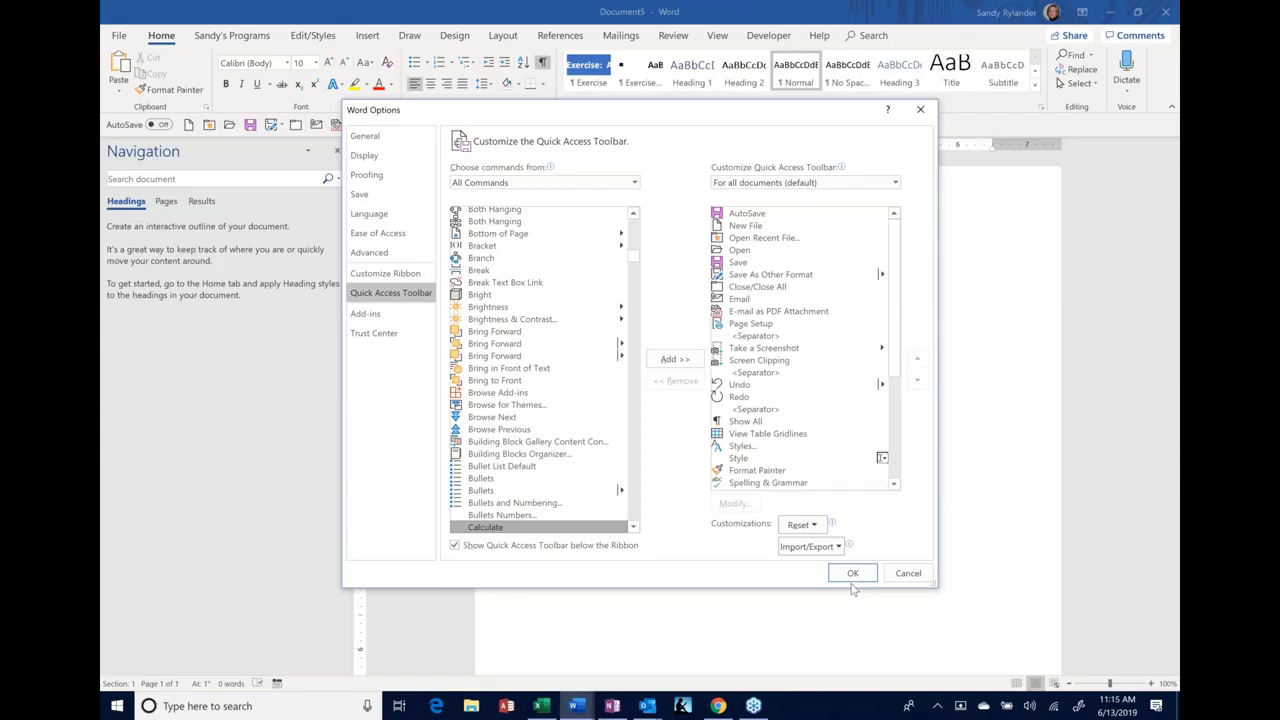
pyautogui.click(908, 573)
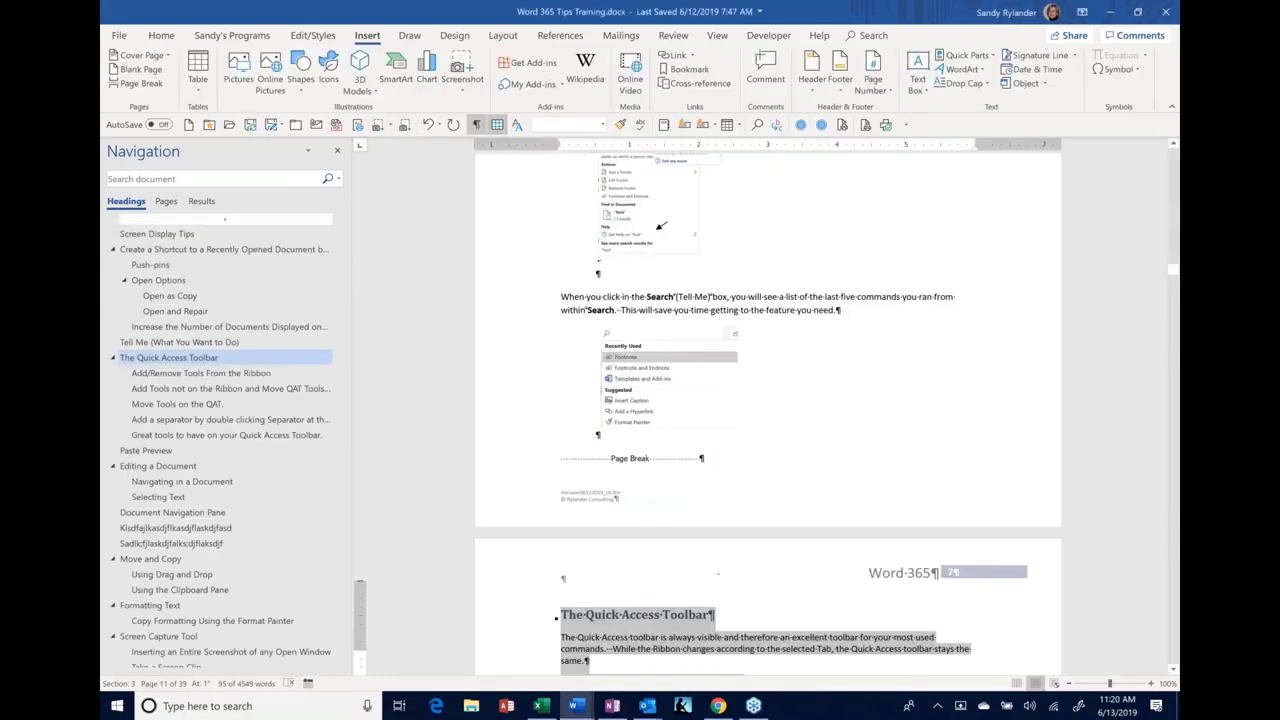
# Delete the existing table of contents entries beneath the Table of Contents title in the Word 365 Tips Training document
pyautogui.scroll(5, 768, 400)
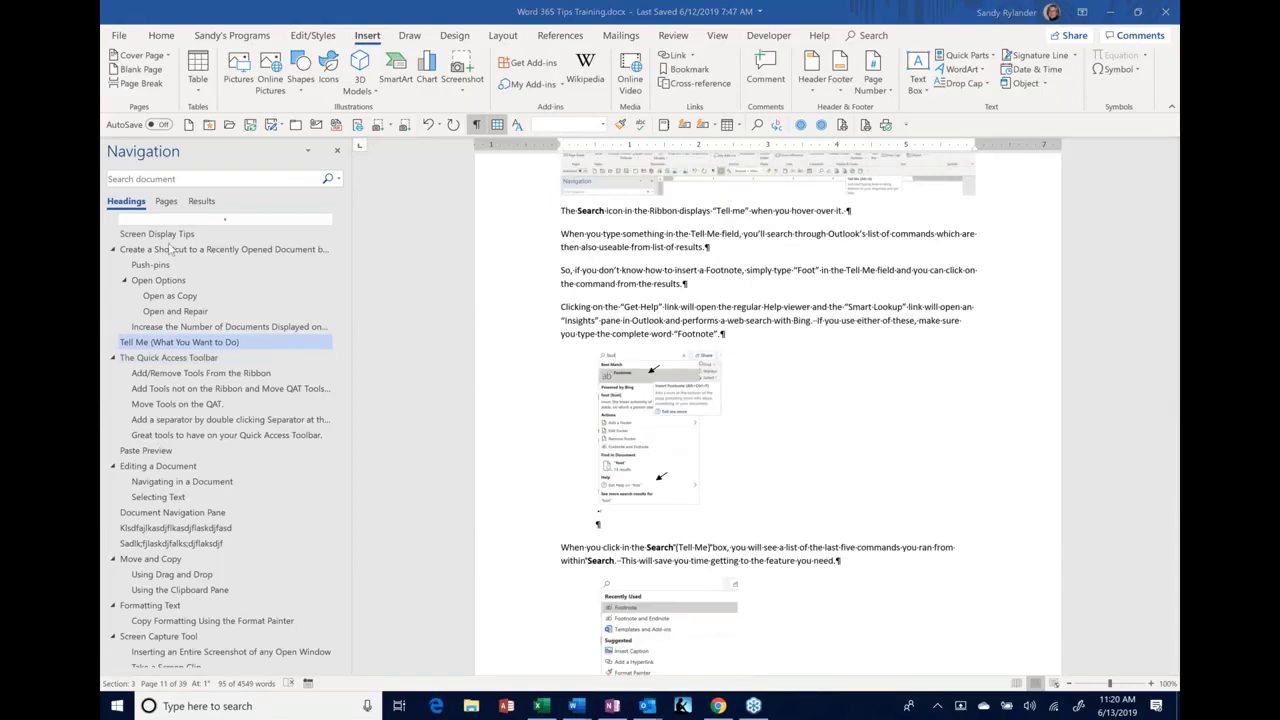
pyautogui.click(150, 265)
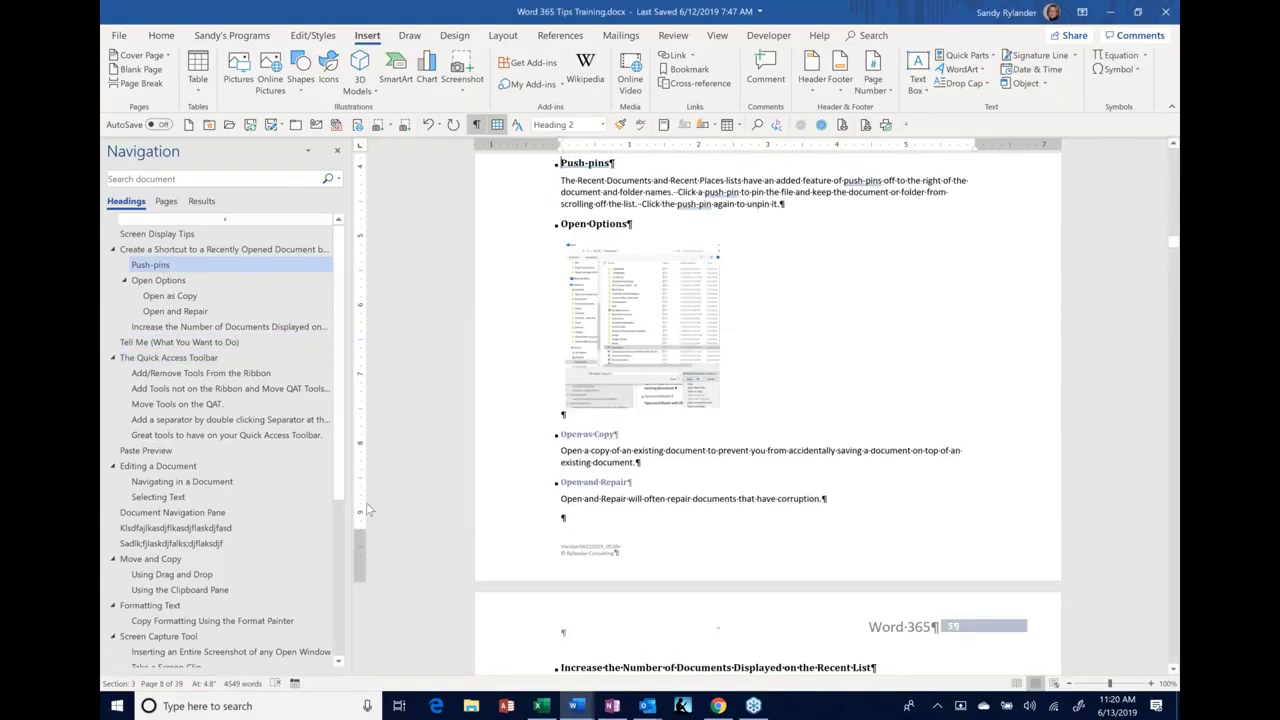
pyautogui.moveTo(1175, 248); pyautogui.dragTo(1176, 169)
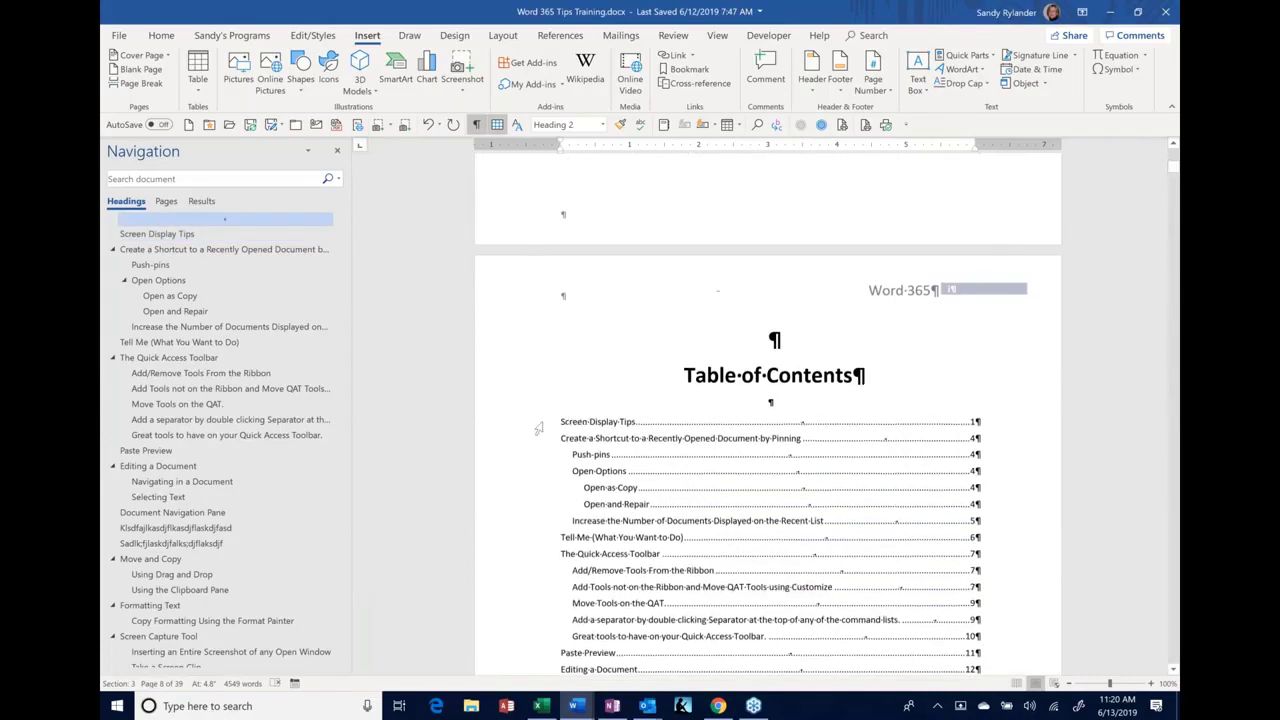
pyautogui.click(592, 430)
pyautogui.press('F9')
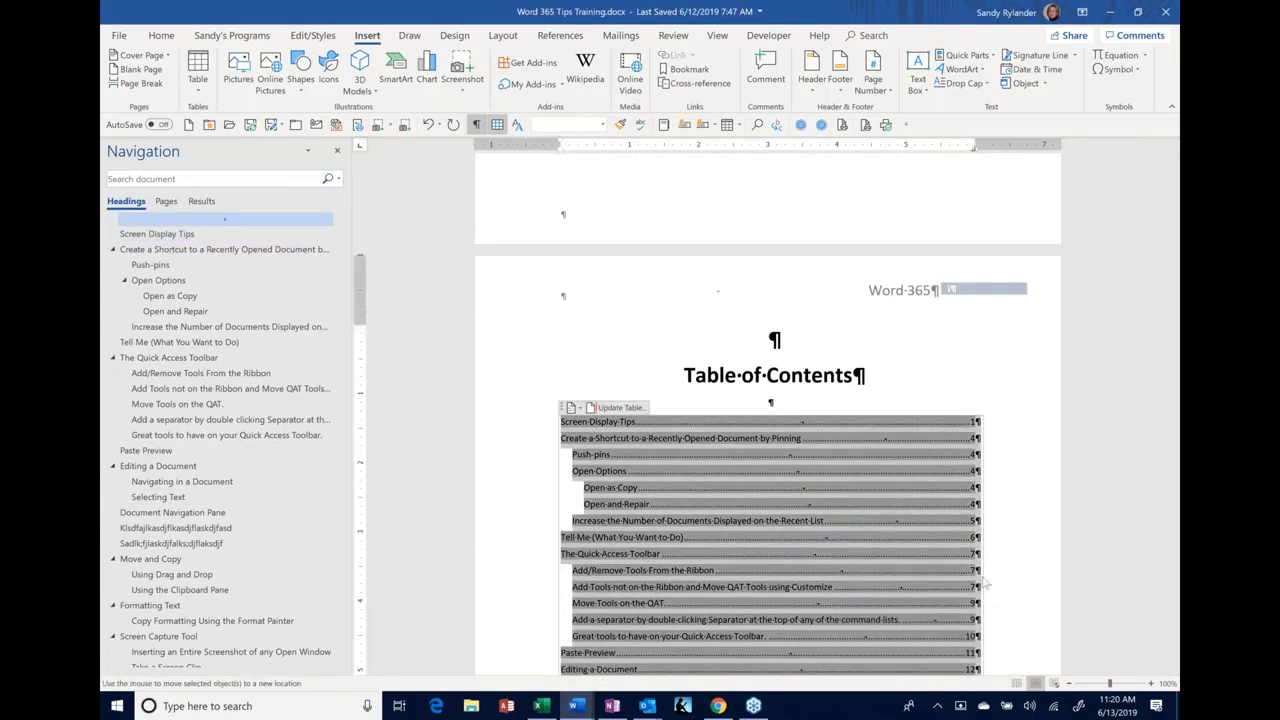
pyautogui.scroll(-10, 945, 586)
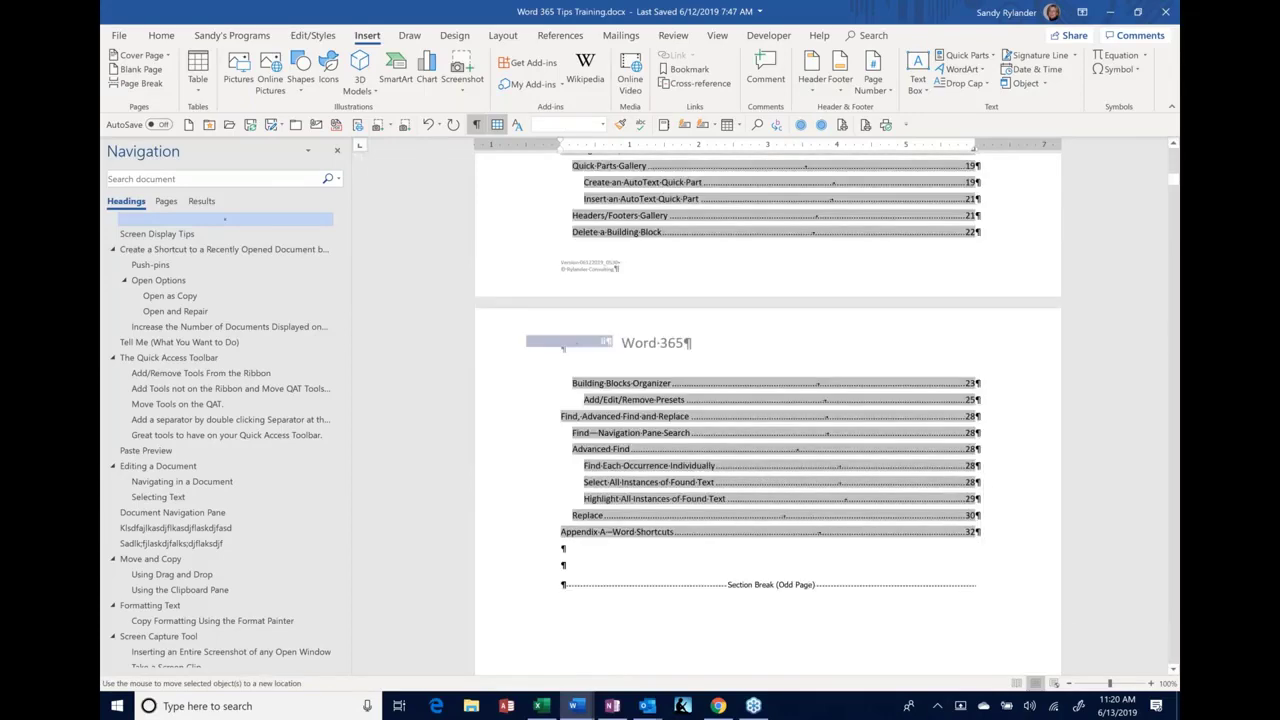
pyautogui.tripleClick(591, 405)
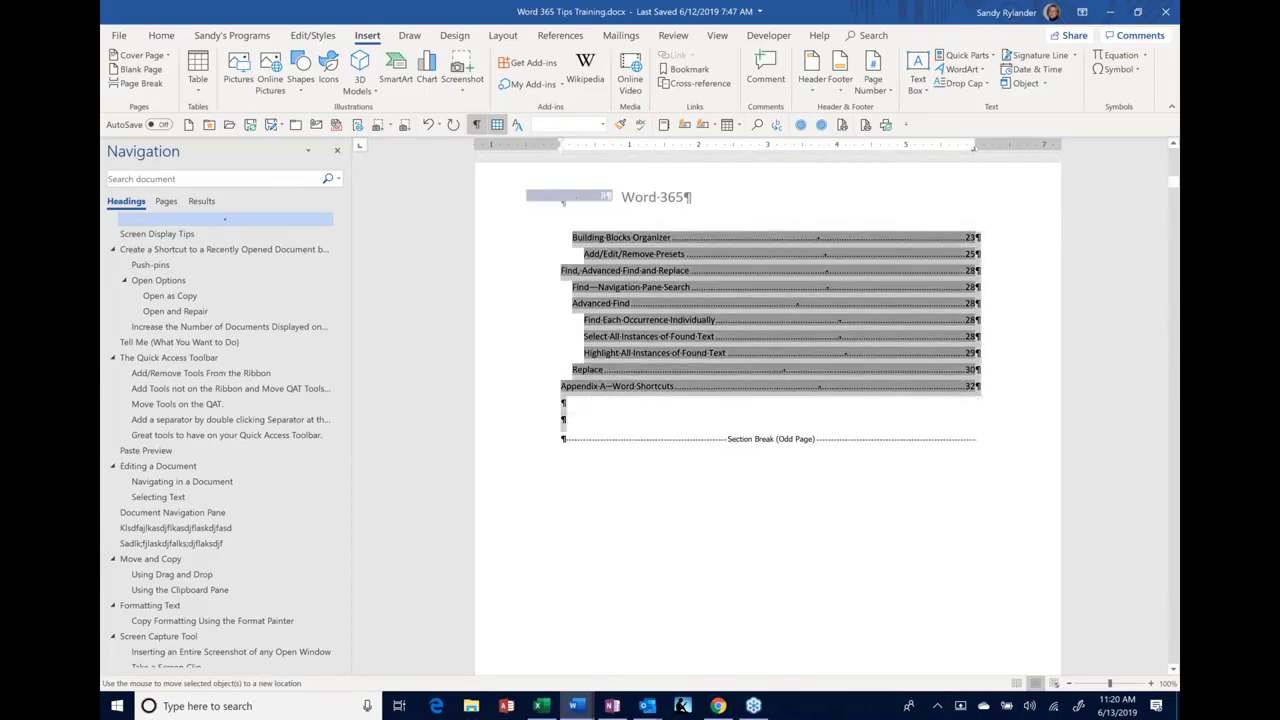
pyautogui.scroll(-4, 591, 410)
pyautogui.press('Delete')
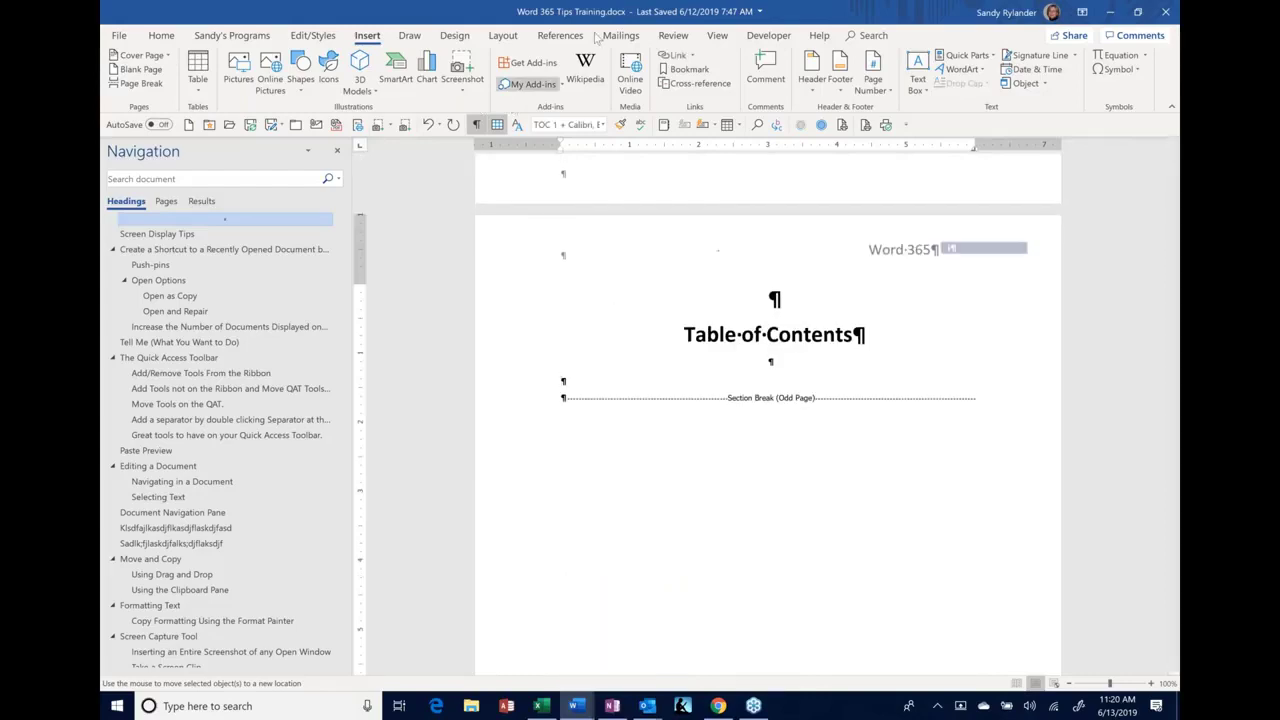
# Insert the built-in Automatic Table 1 table of contents beneath the Table of Contents title
pyautogui.click(562, 36)
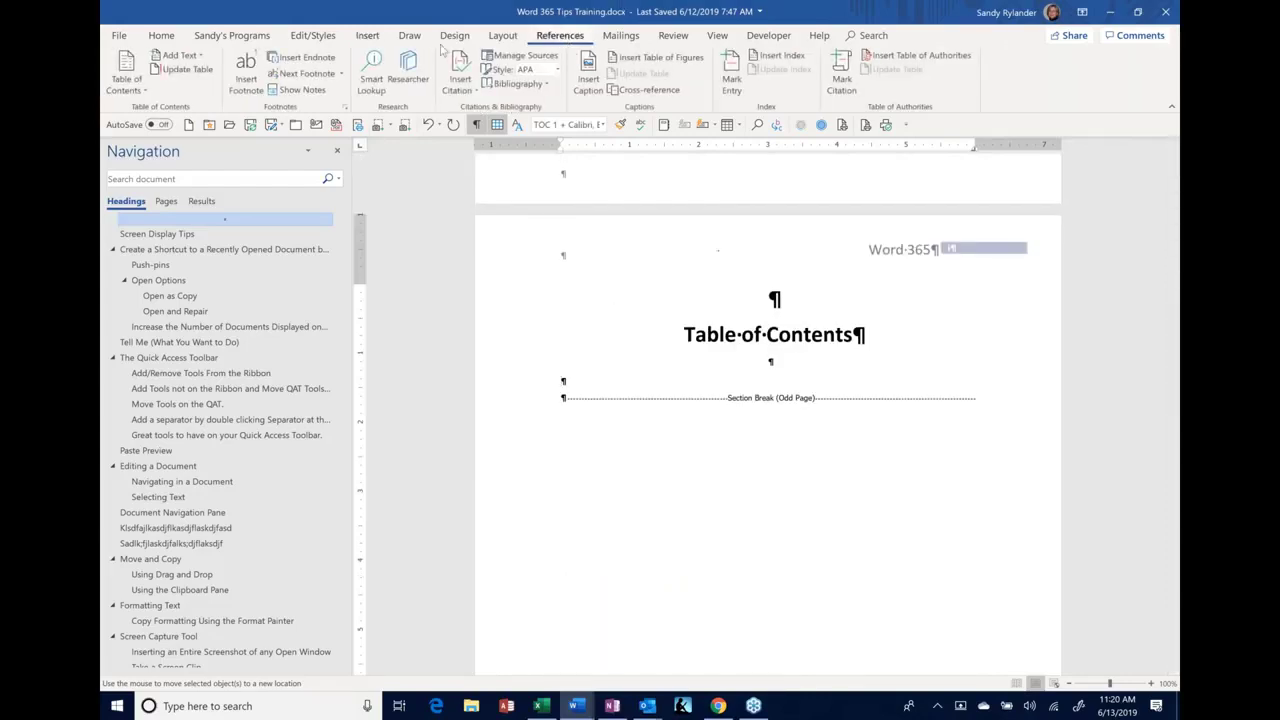
pyautogui.click(145, 90)
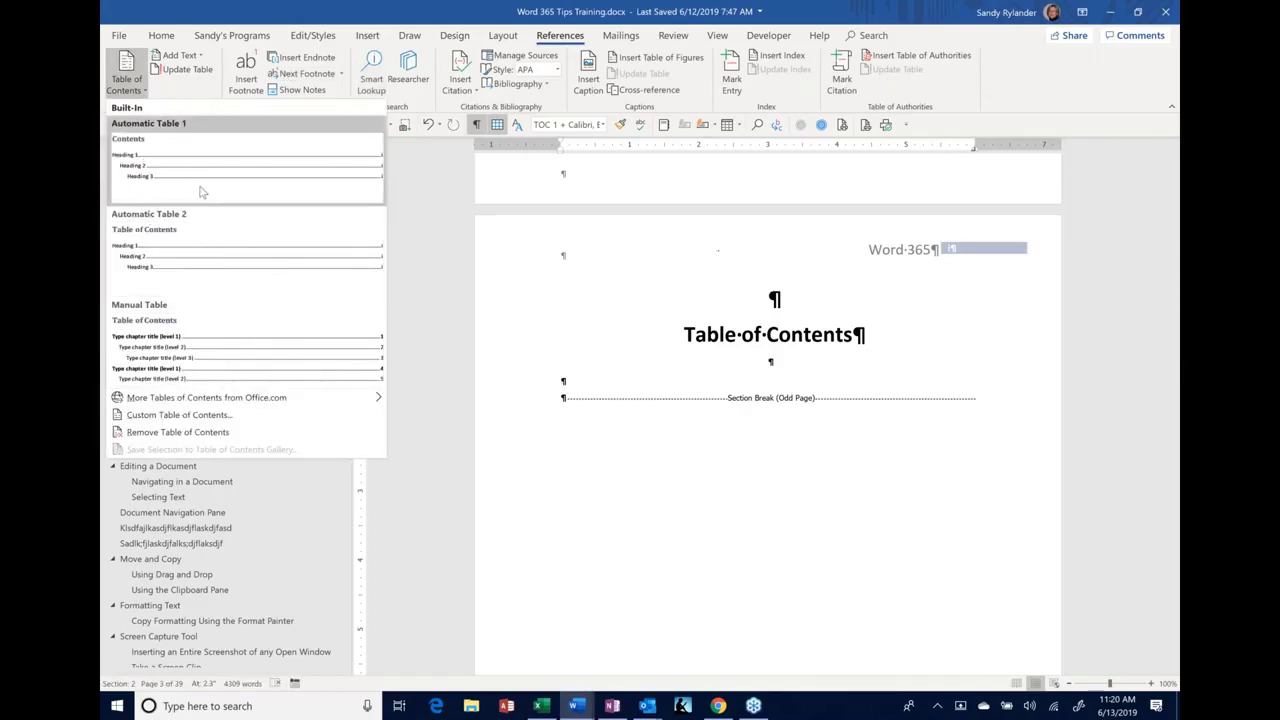
pyautogui.click(562, 380)
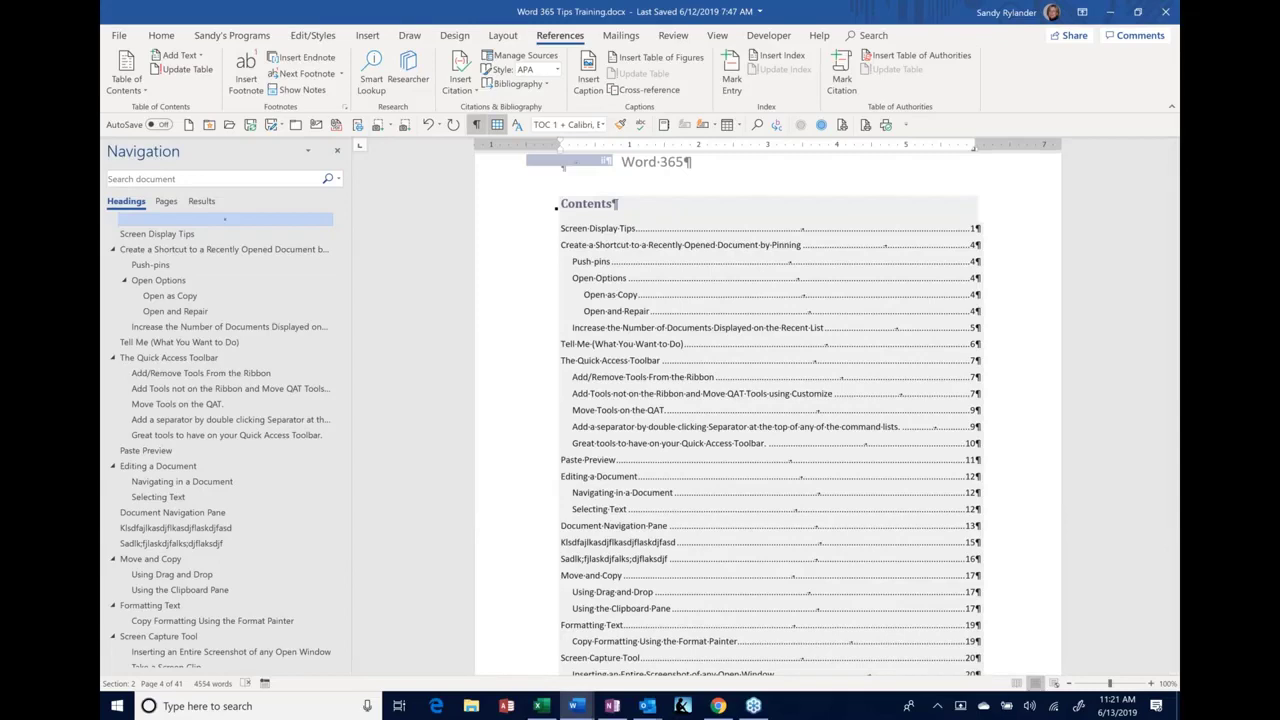
# Examine the inserted table of contents and its surrounding pages, from the cover page through to the Screen Display Tips section
pyautogui.scroll(2, 907, 400)
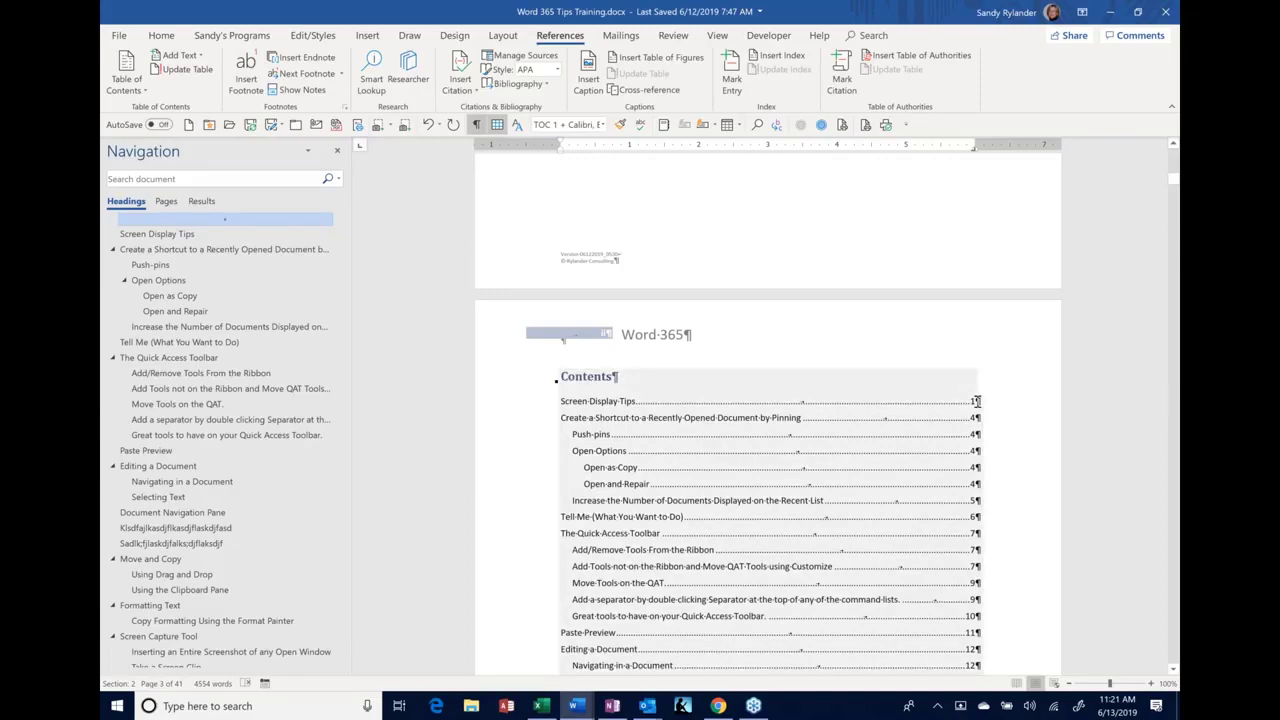
pyautogui.hotkey('ctrl', 'z')
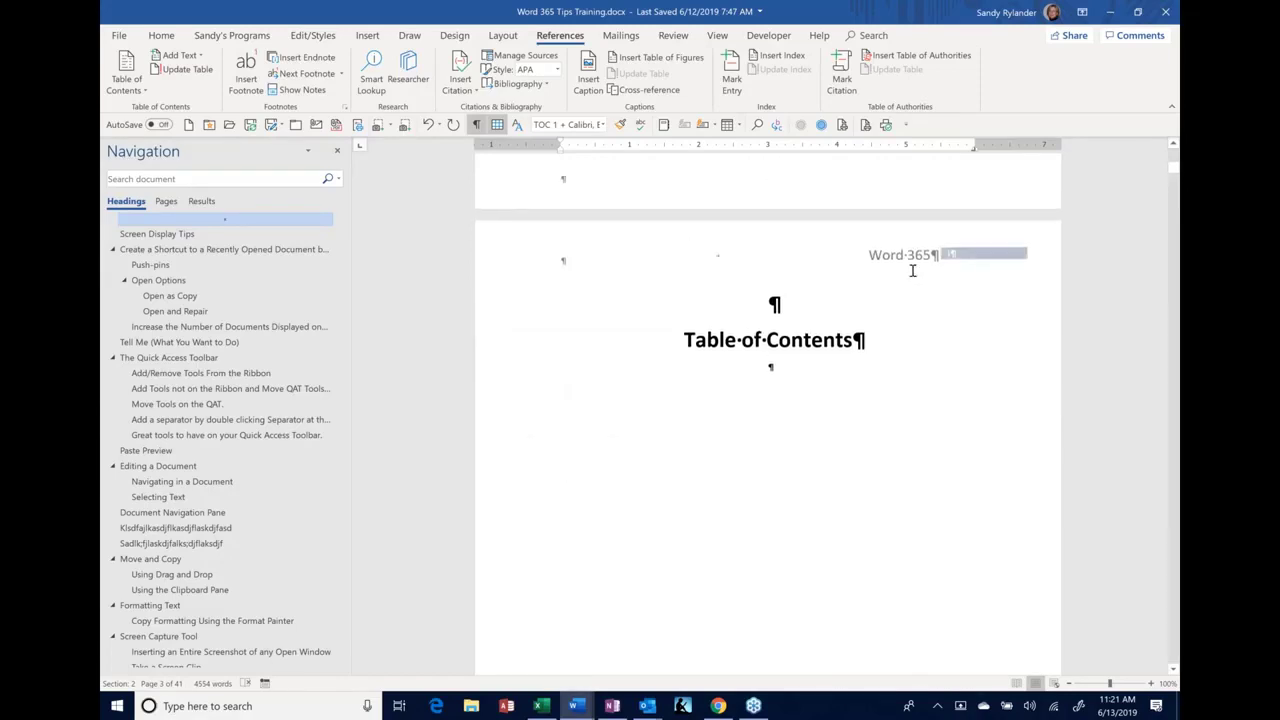
pyautogui.scroll(4, 706, 180)
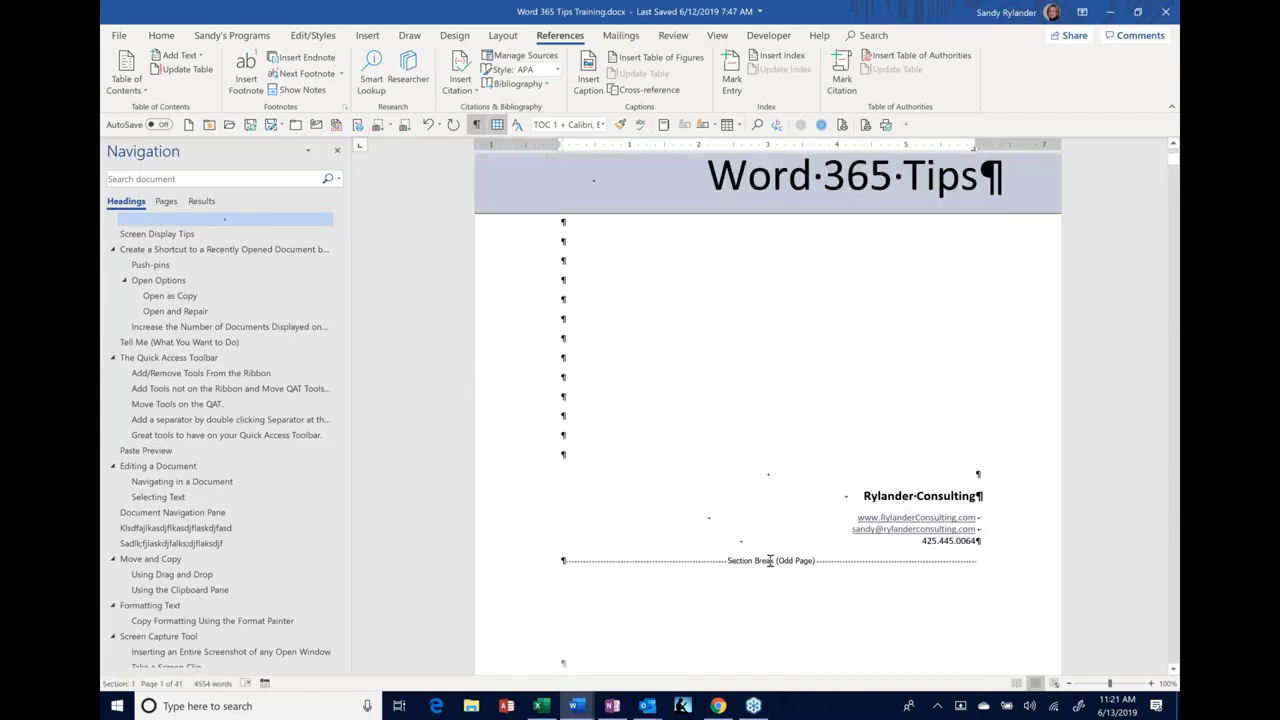
pyautogui.scroll(-10, 755, 562)
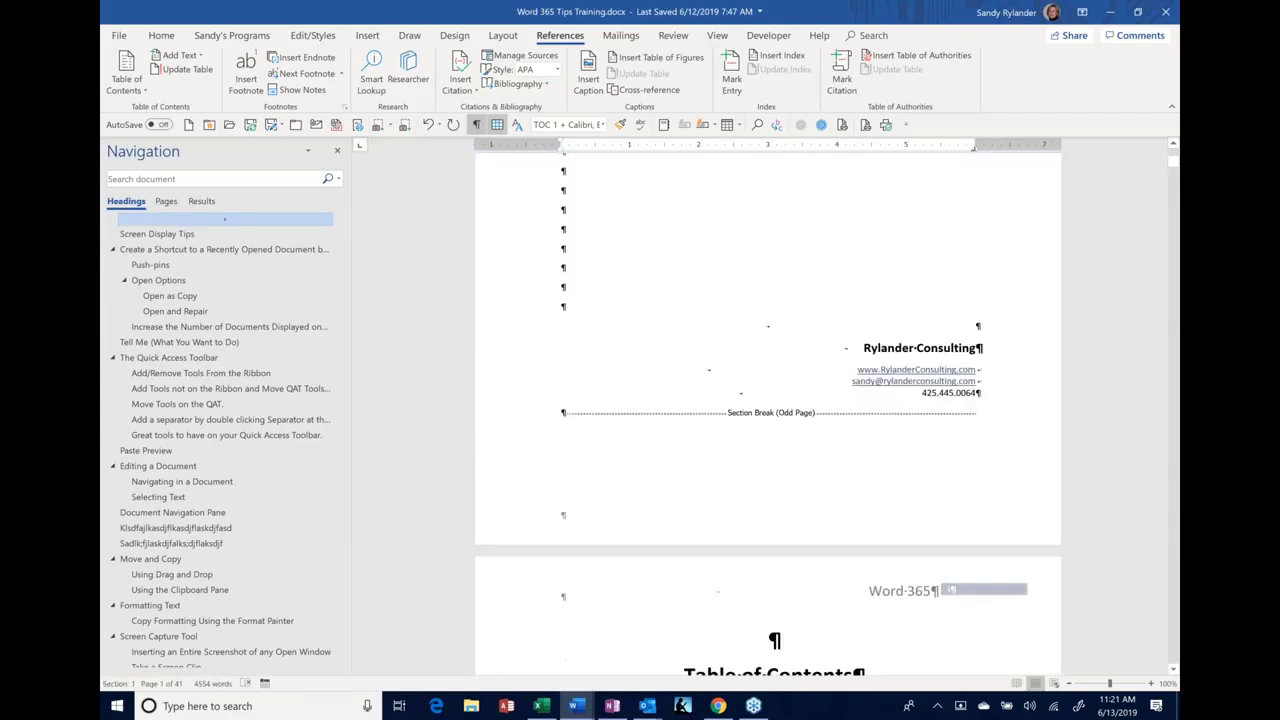
pyautogui.scroll(-3, 768, 410)
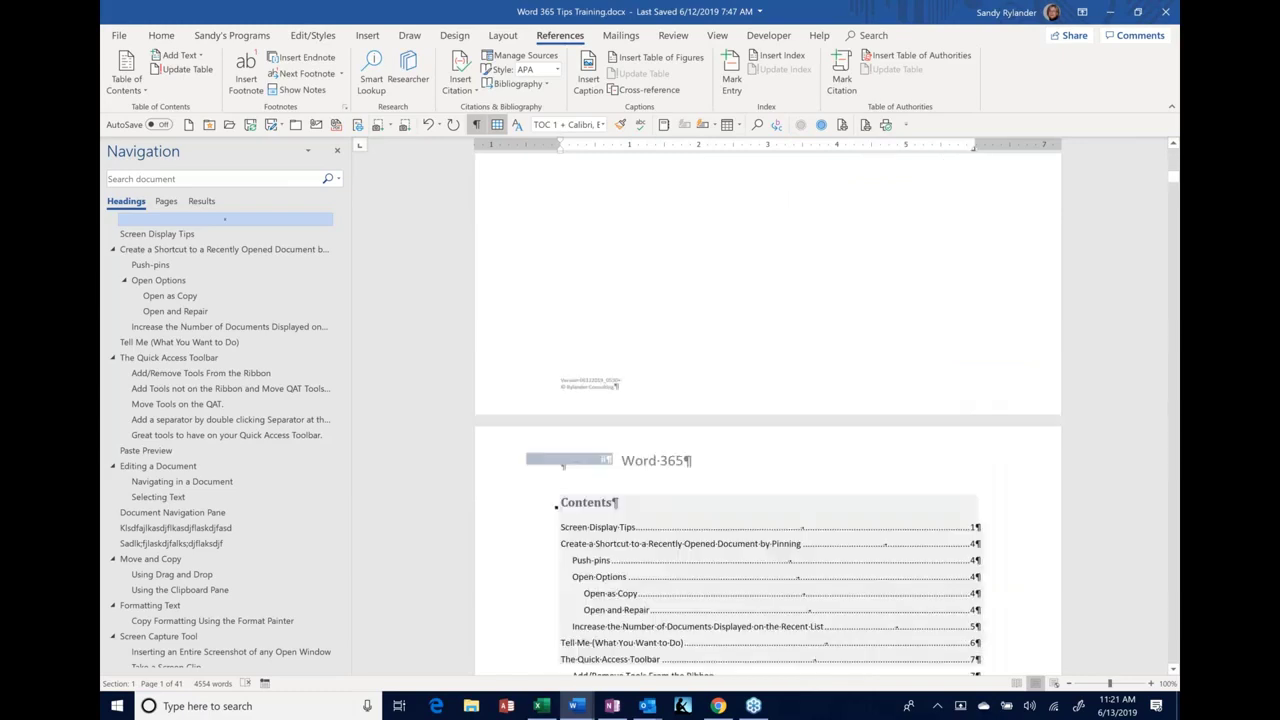
pyautogui.scroll(-10, 768, 437)
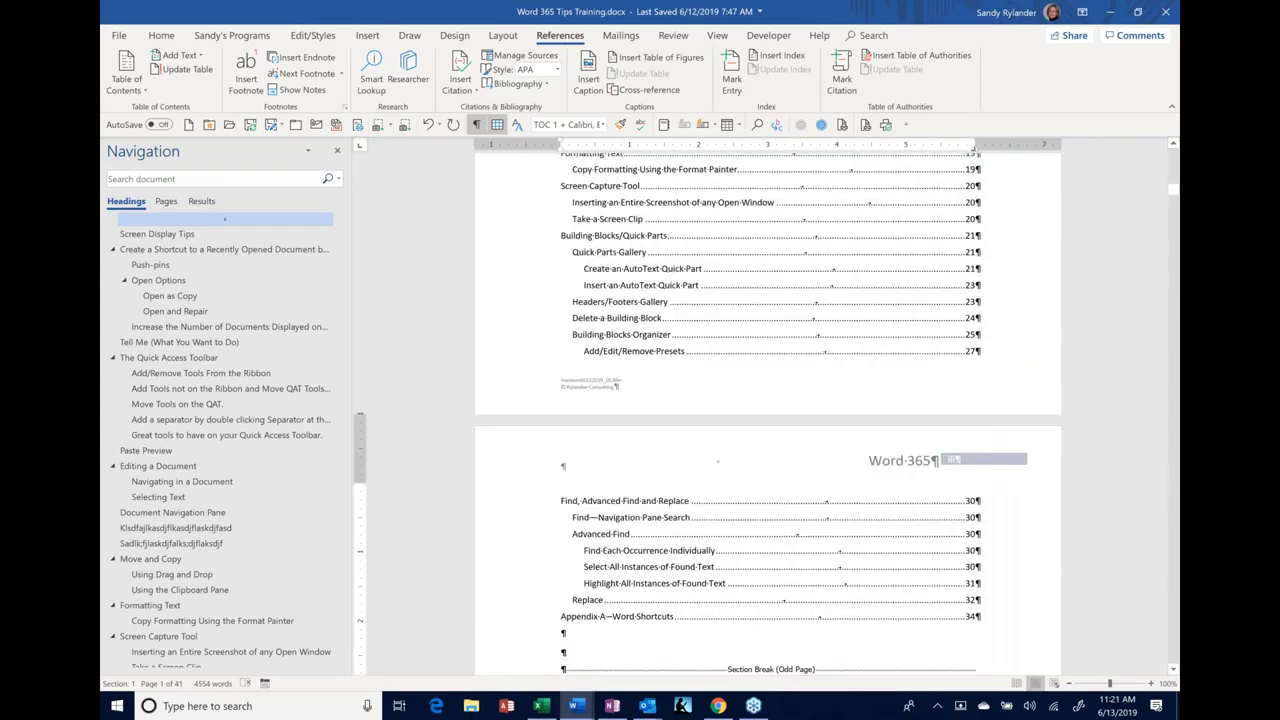
pyautogui.click(562, 640)
pyautogui.scroll(-8, 744, 532)
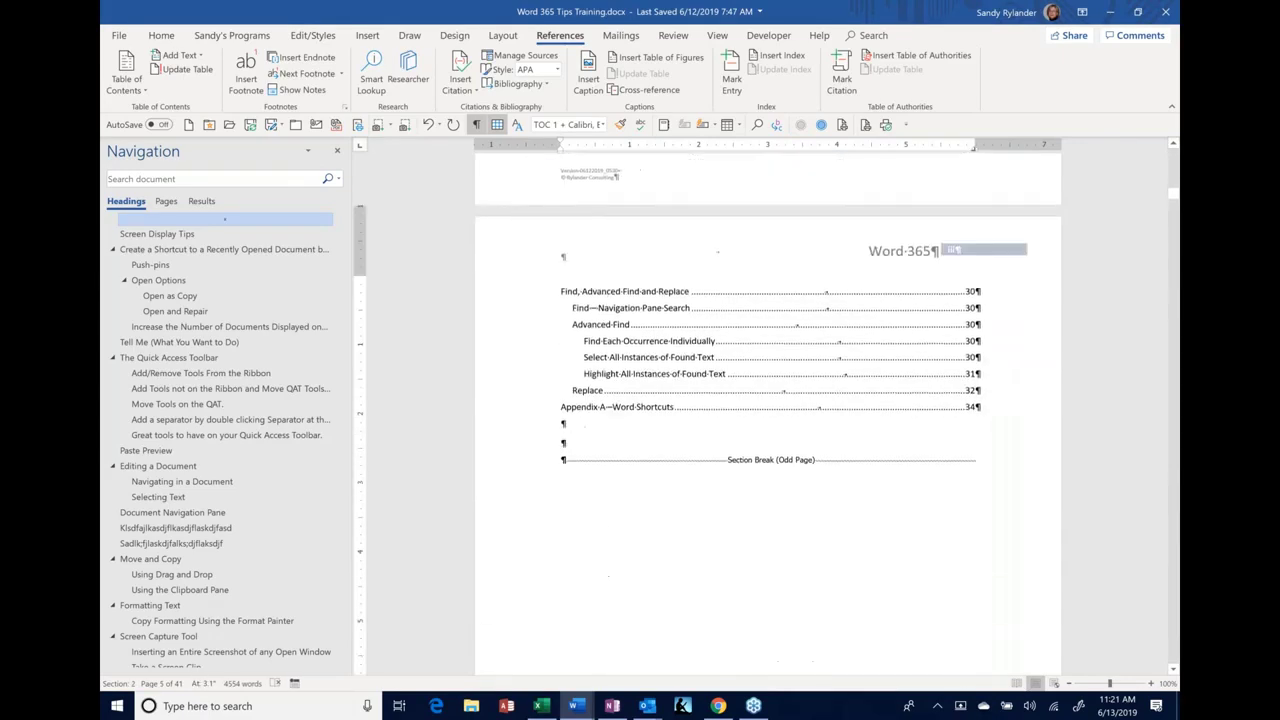
pyautogui.scroll(-7, 744, 532)
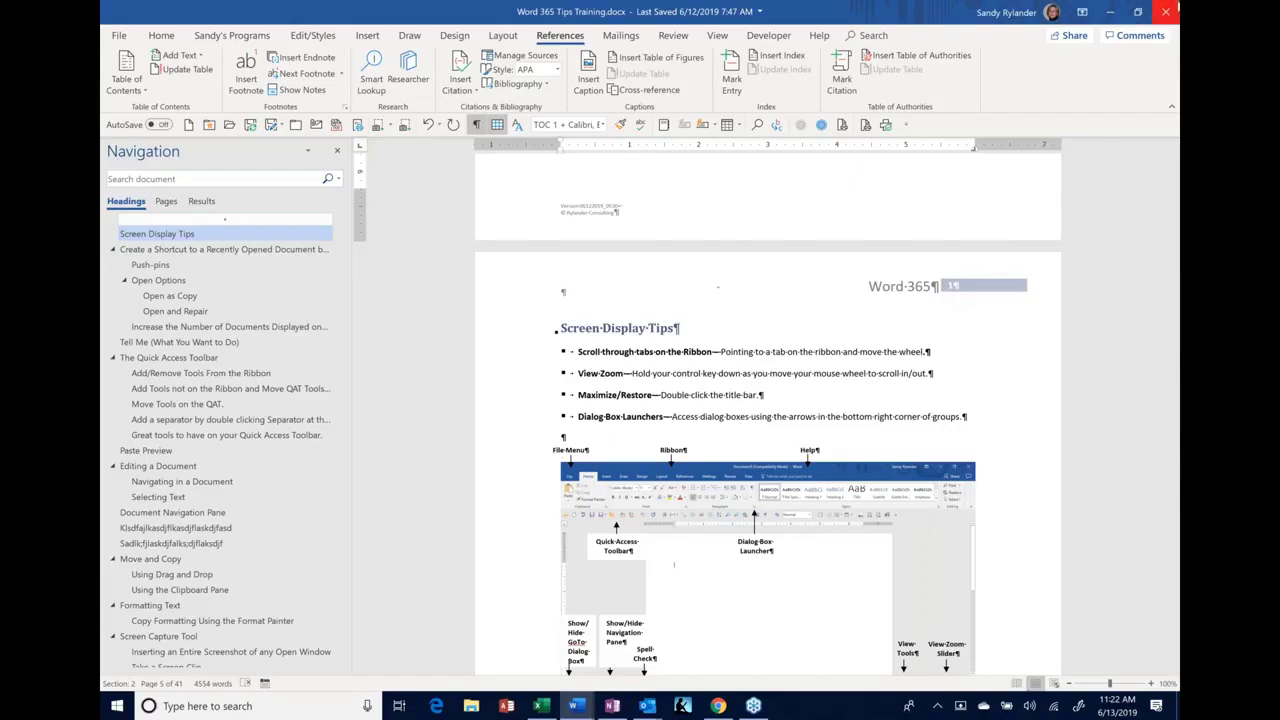
# Close the Word 365 Tips Training document without saving its changes
pyautogui.click(1168, 13)
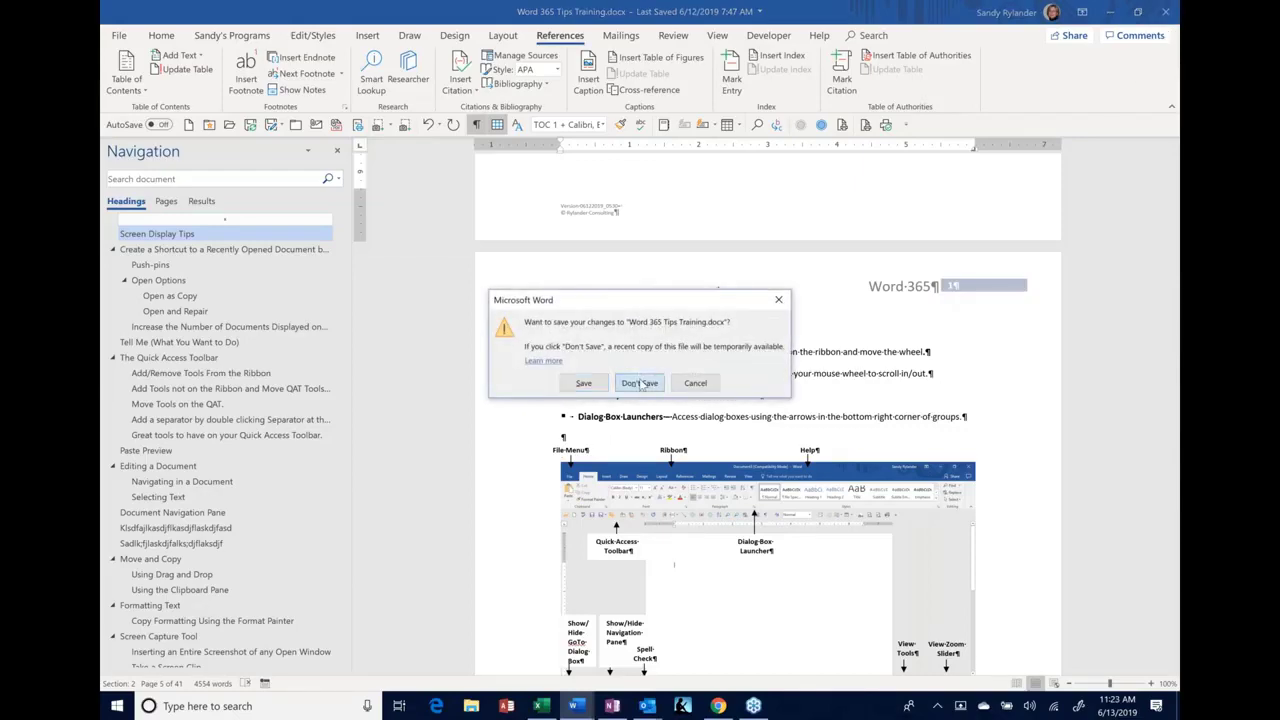
pyautogui.click(641, 386)
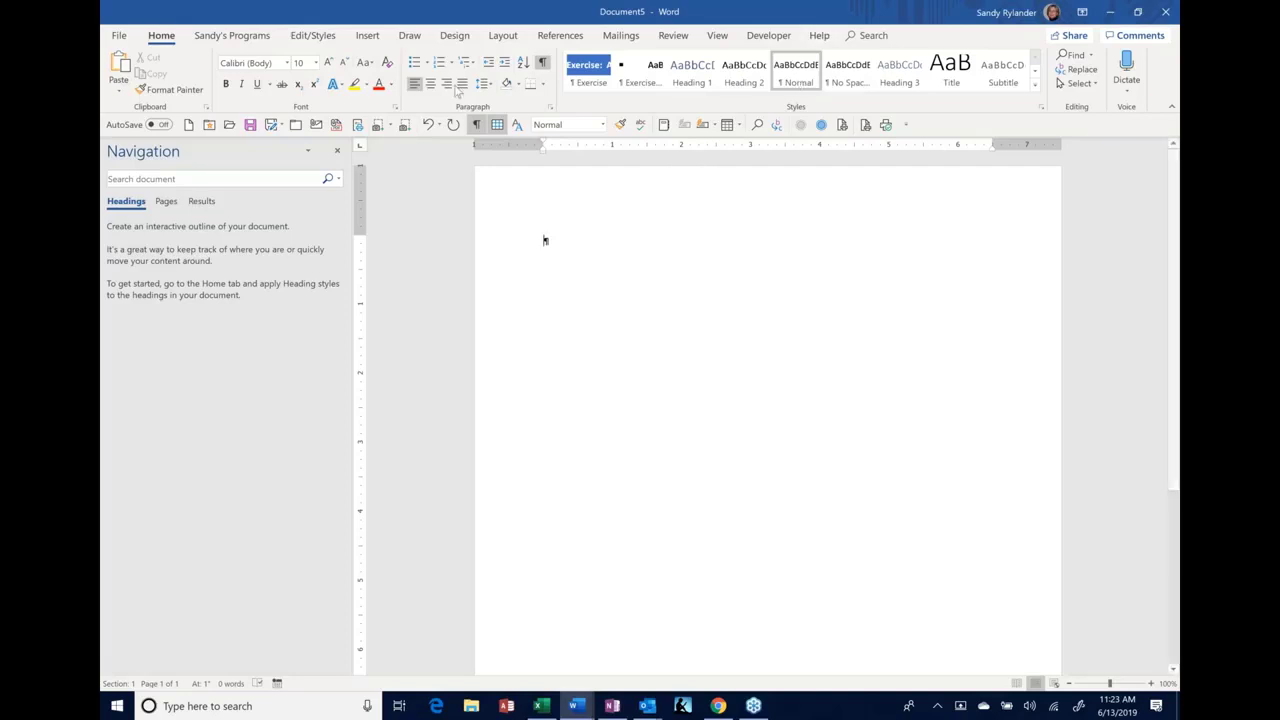
# Create a ten-item bulleted list of placeholder text in the blank document, from Kasdflkjsadlfjasdlkfjsd to sdlsdkfjsdakf
pyautogui.click(414, 62)
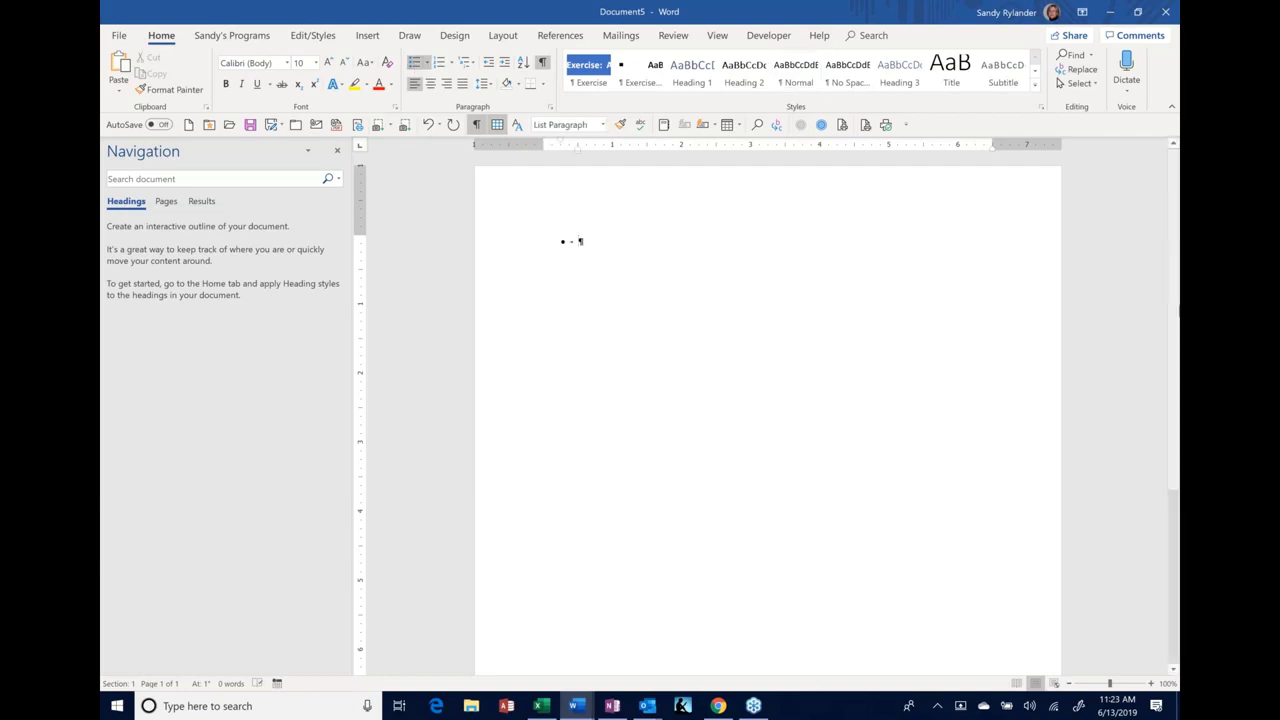
pyautogui.write('Kasdflkjsadlfjasdlkfjsd')
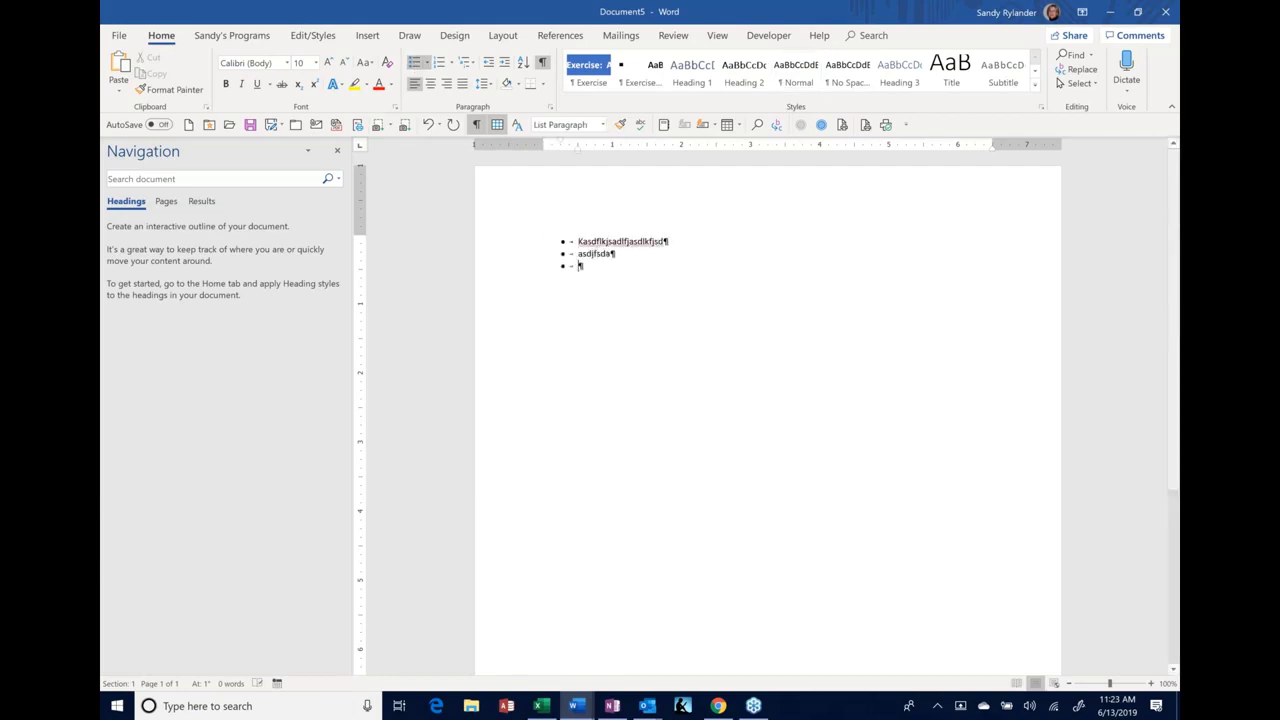
pyautogui.write(' Asdjfsda Fsadf Sadf Sad fsadf Sadfasd Fasd Fasdfsadlfksdafkl sd')
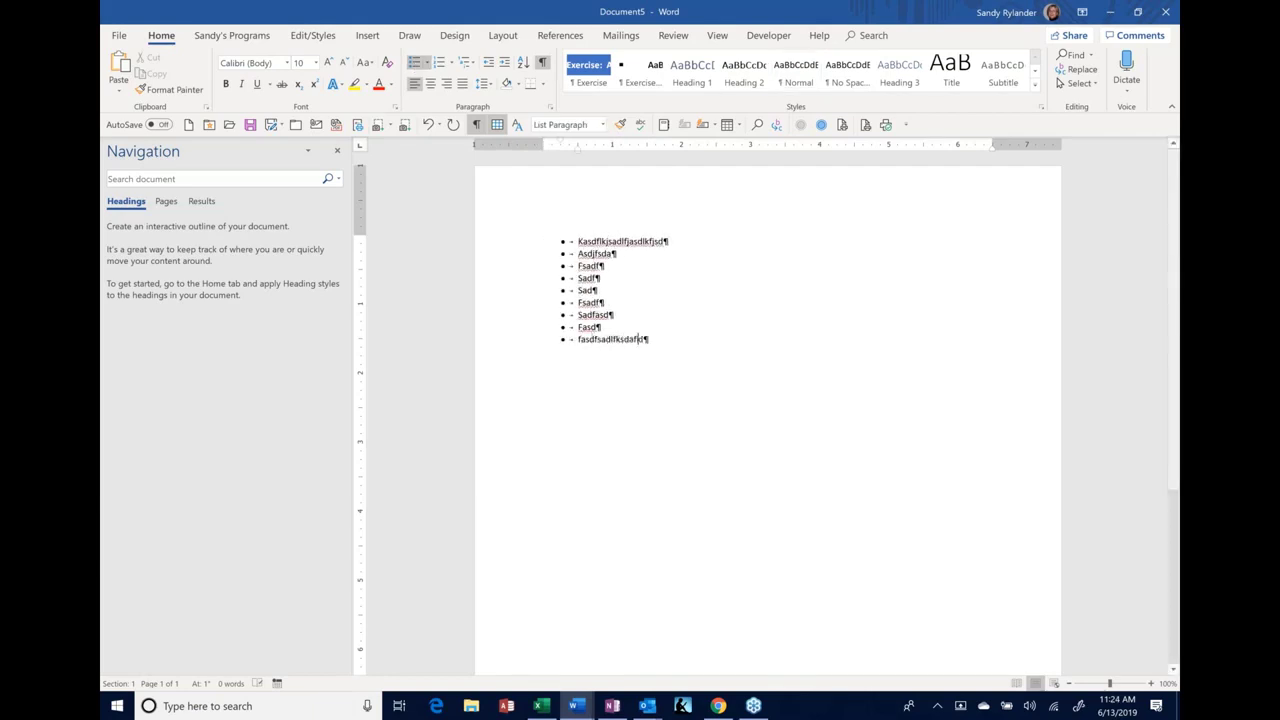
pyautogui.write('lsdkfjsdakf')
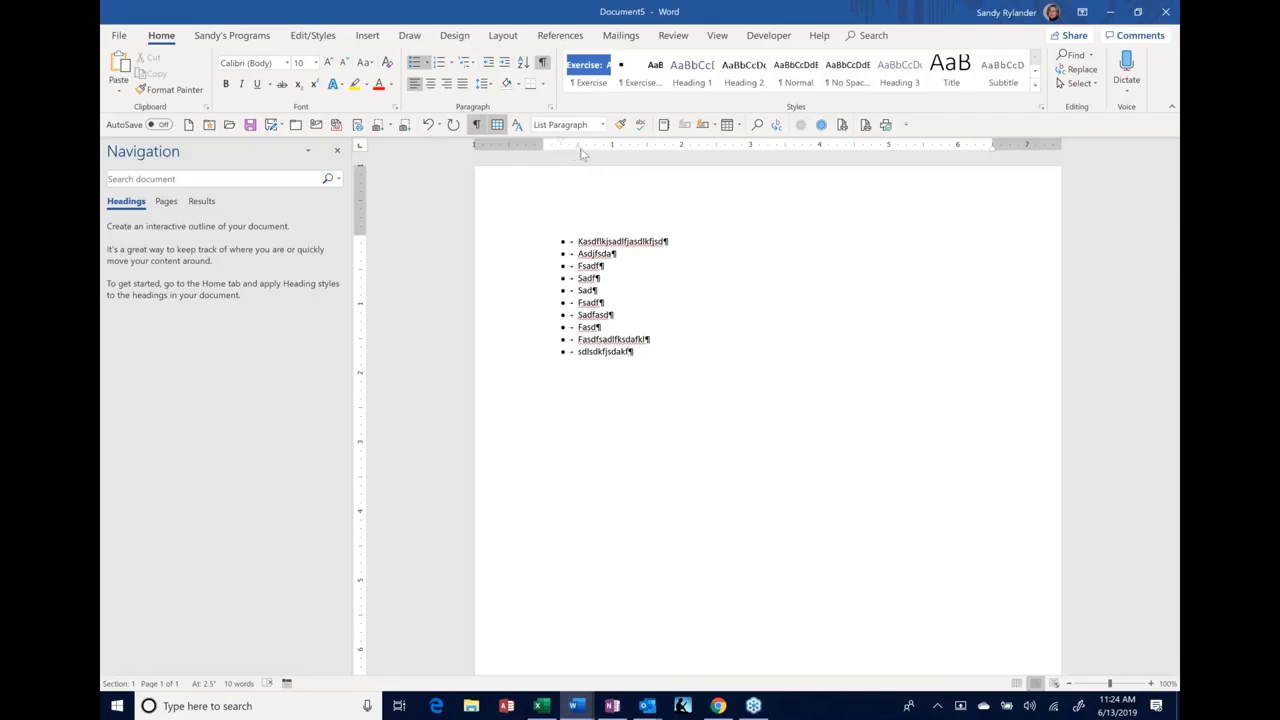
# Increase the left indent of the Sad bullet using the ruler, and start an unbulleted paragraph below the list
pyautogui.doubleClick(605, 289)
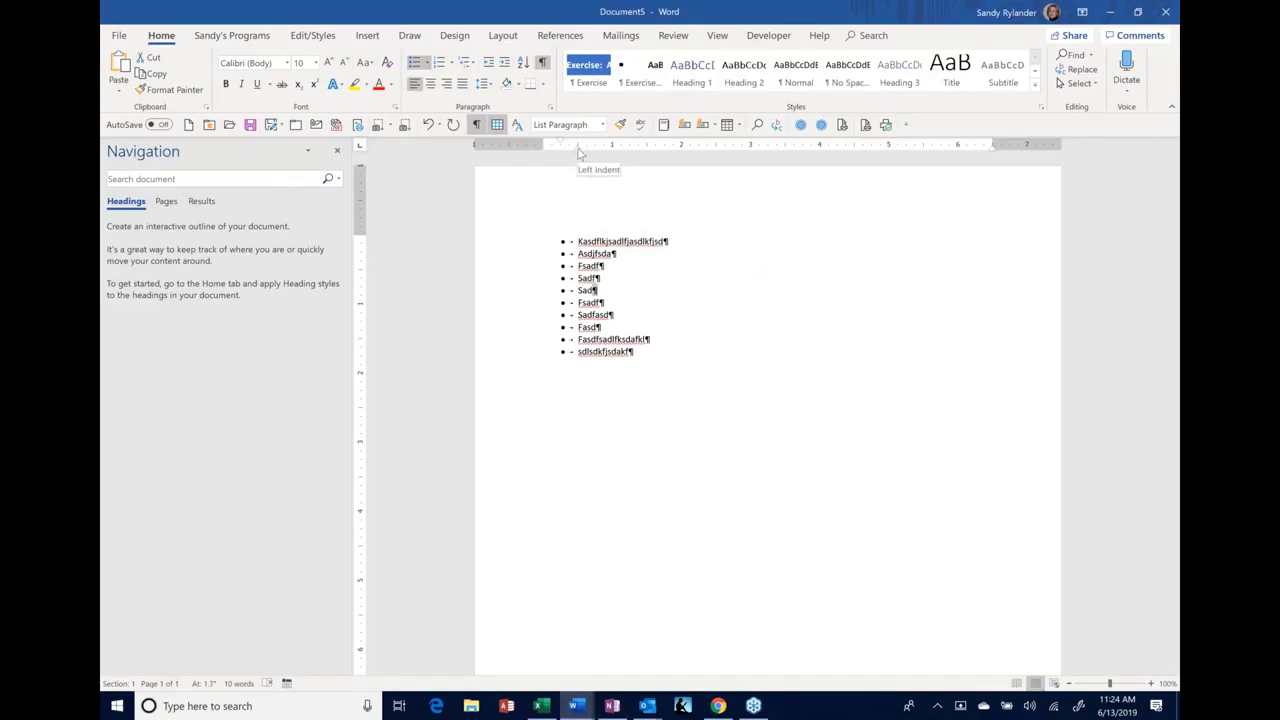
pyautogui.moveTo(578, 150); pyautogui.dragTo(605, 156)
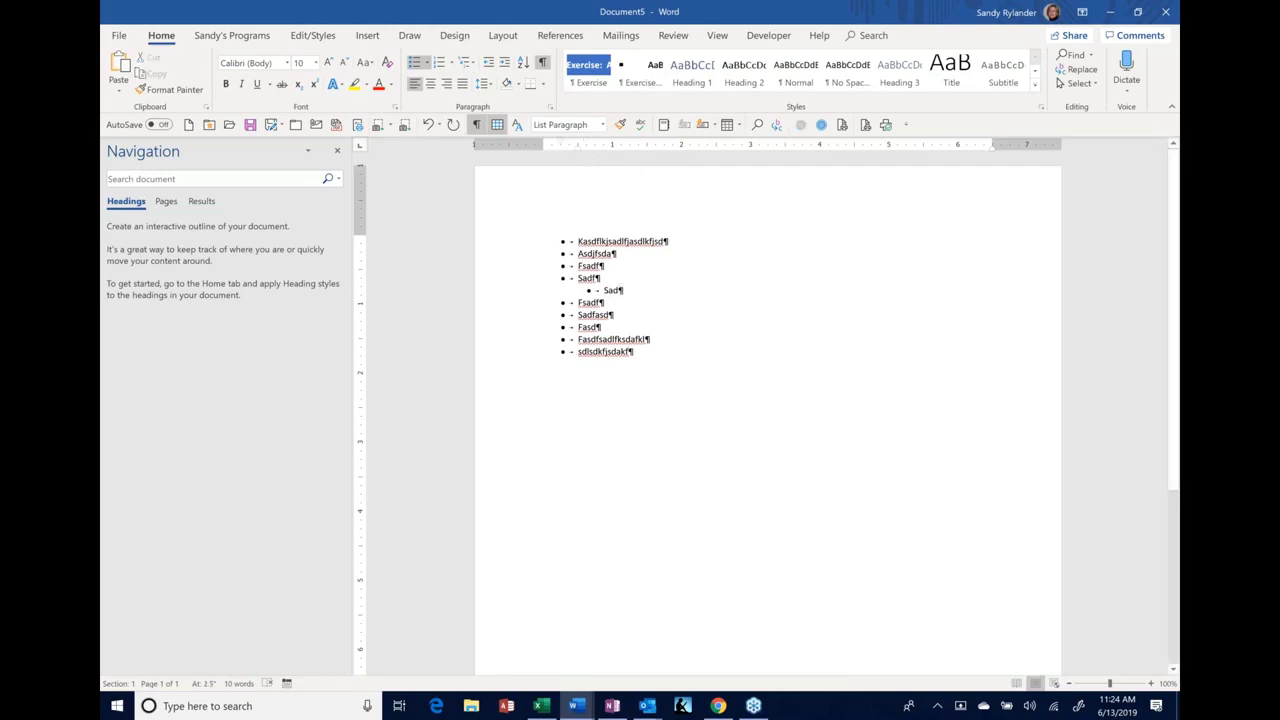
pyautogui.doubleClick(545, 370)
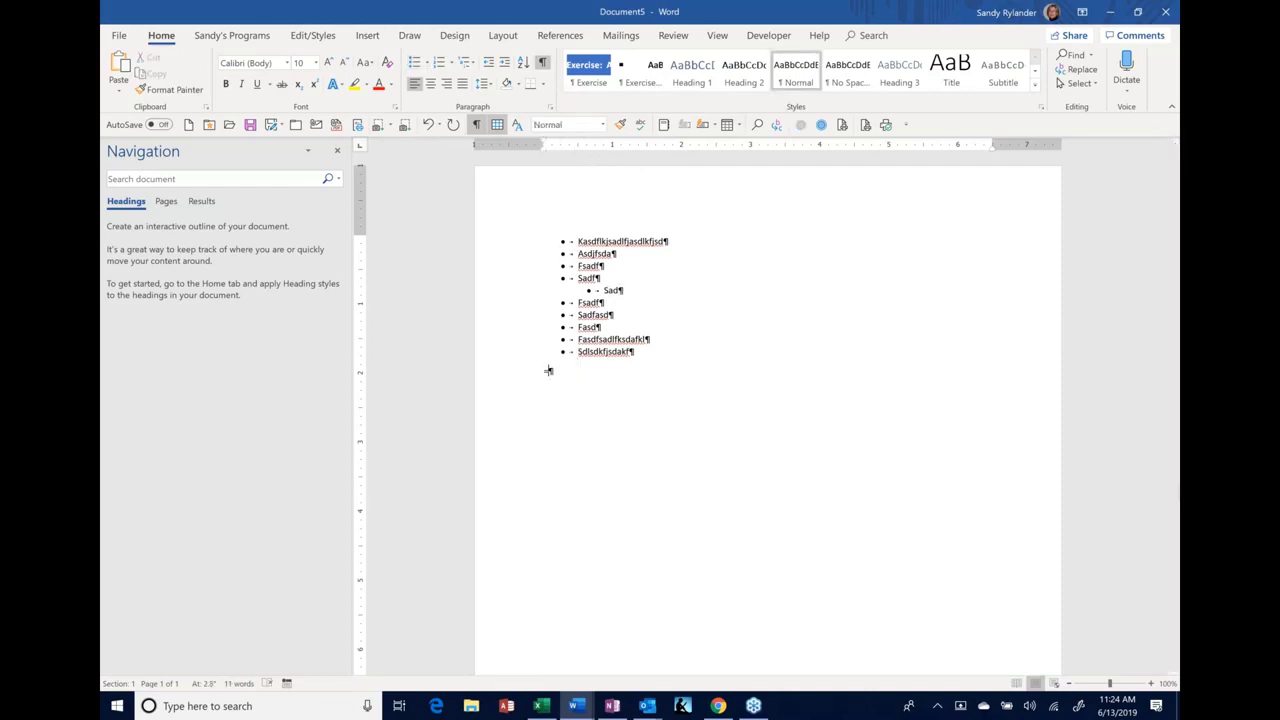
# Generate placeholder paragraphs below the list with =rand() and set the first paragraph's left indent to about 0.5 inch
pyautogui.write('=rand()')
pyautogui.press('Return')
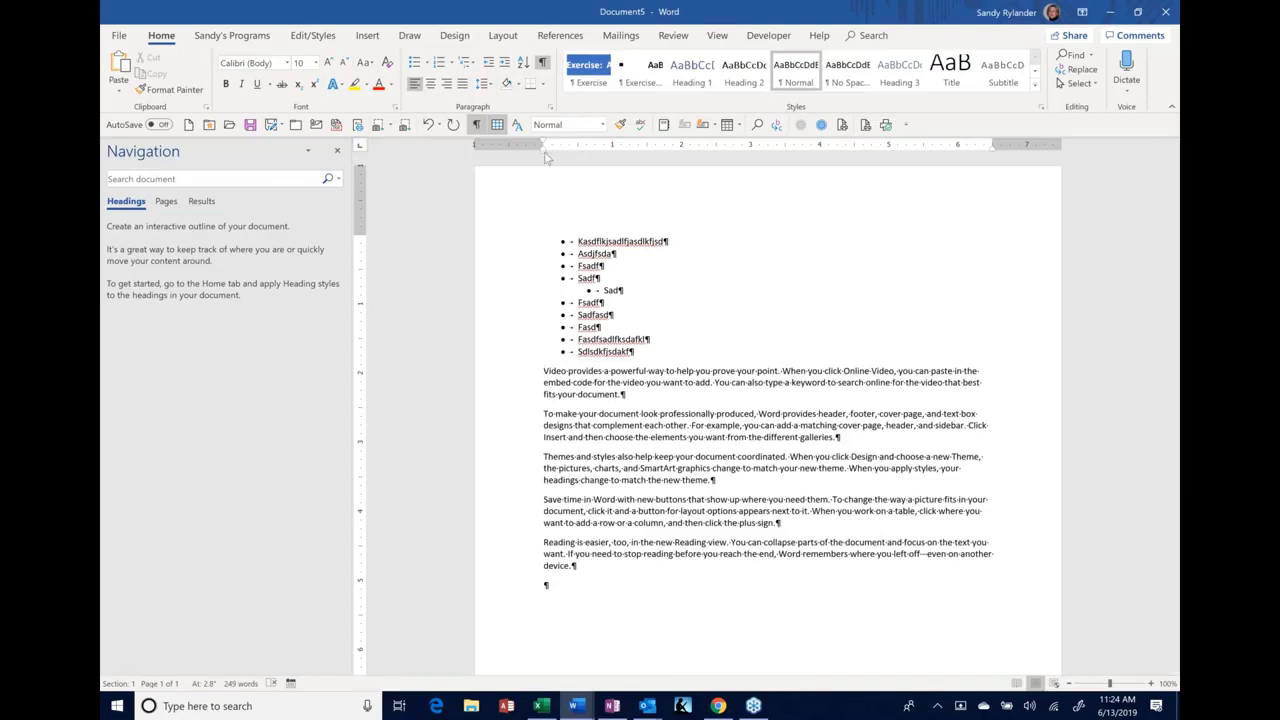
pyautogui.moveTo(543, 152); pyautogui.dragTo(580, 161)
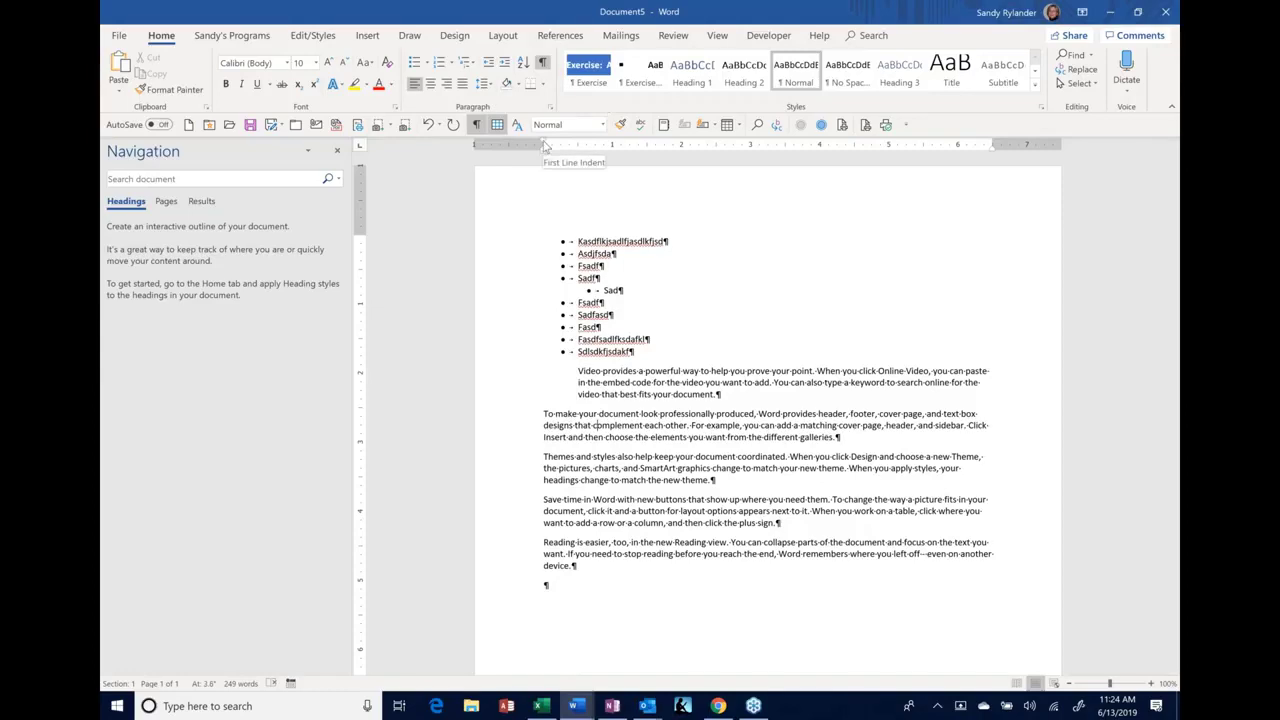
# Give the second body paragraph a first-line indent at about 0.5 inch and a hanging indent at about 0.25 inch
pyautogui.moveTo(545, 146); pyautogui.dragTo(576, 147)
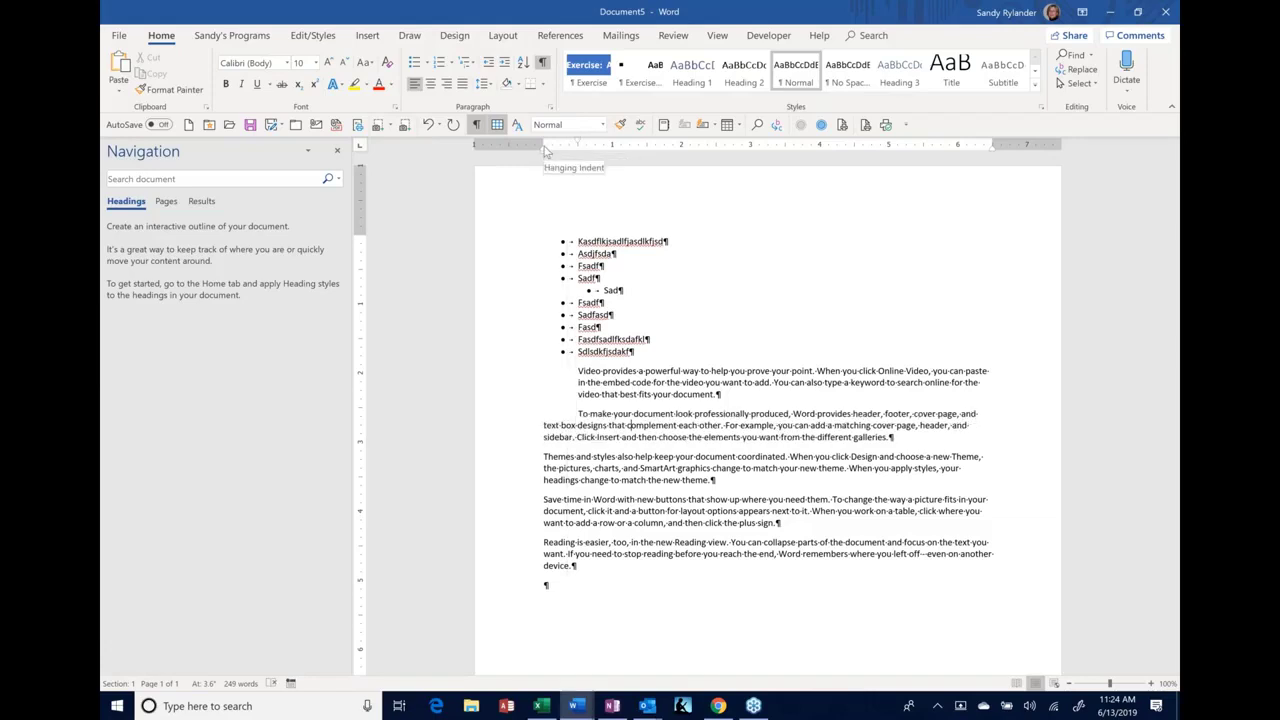
pyautogui.moveTo(546, 151); pyautogui.dragTo(561, 152)
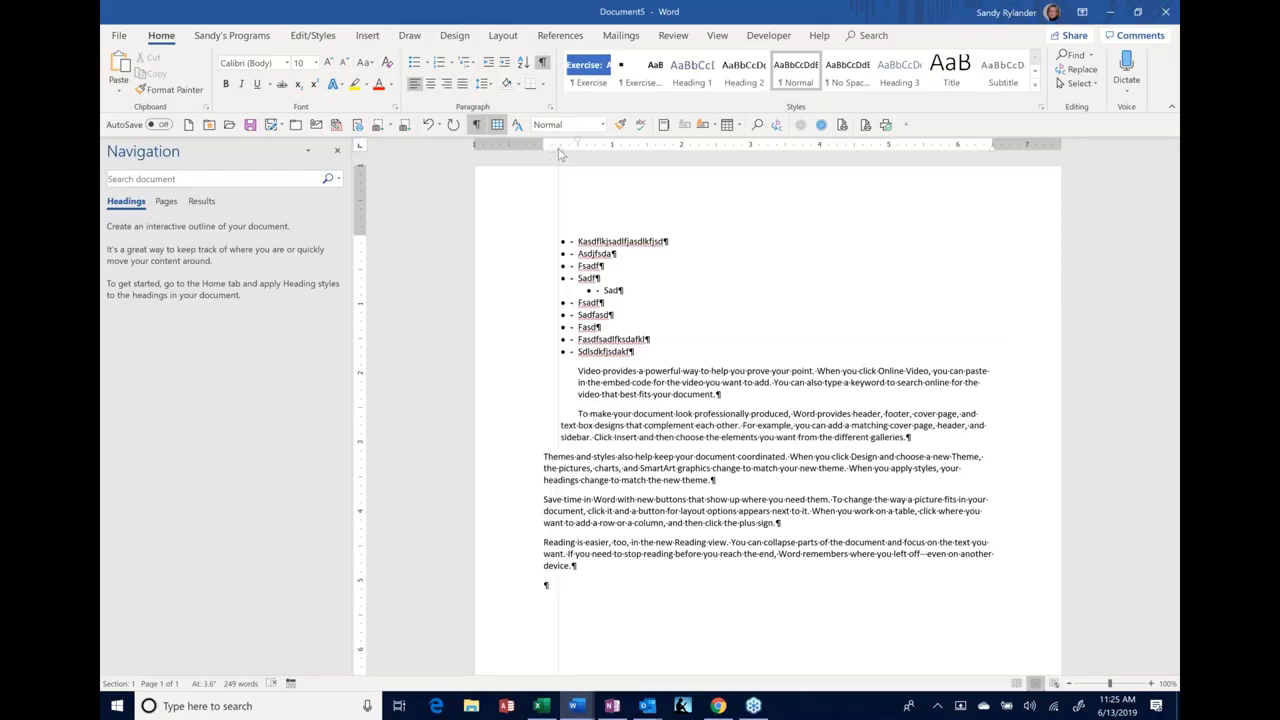
pyautogui.moveTo(561, 153); pyautogui.dragTo(562, 153)
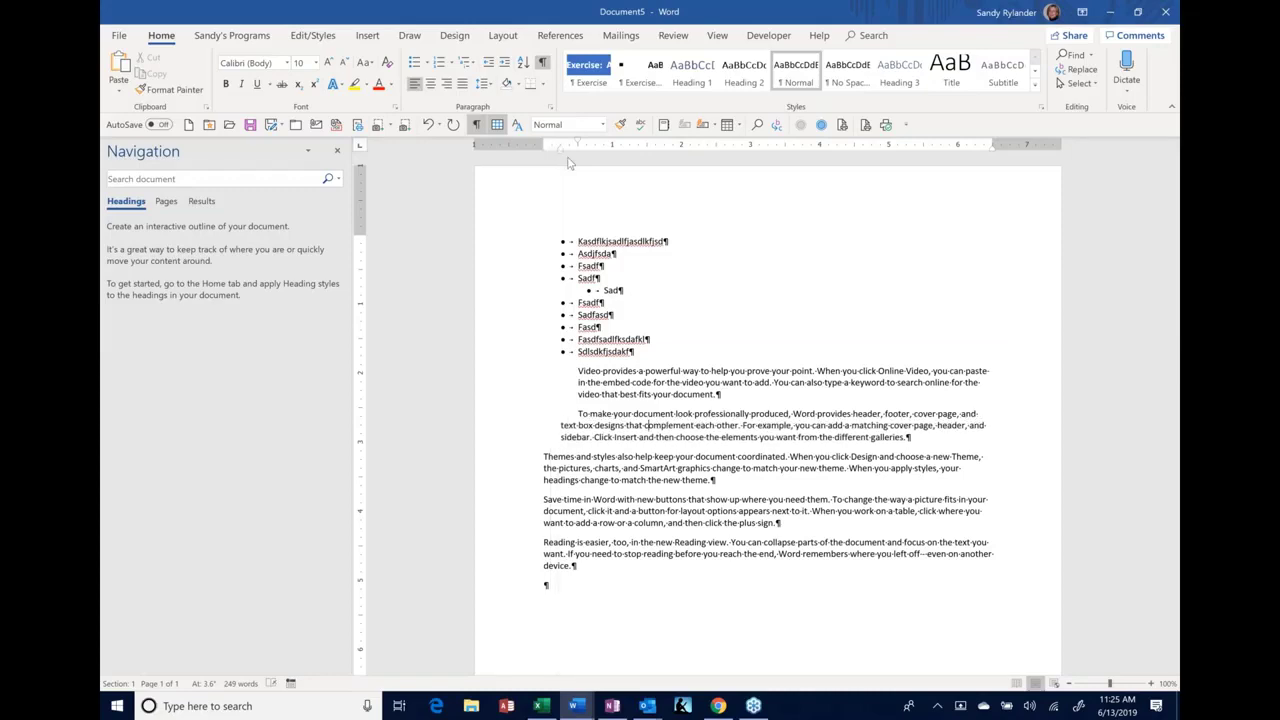
# Move the Sad bullet's first-line and left indents back to about 0.25 and 0.5 inch to line up with the other bullets
pyautogui.click(599, 284)
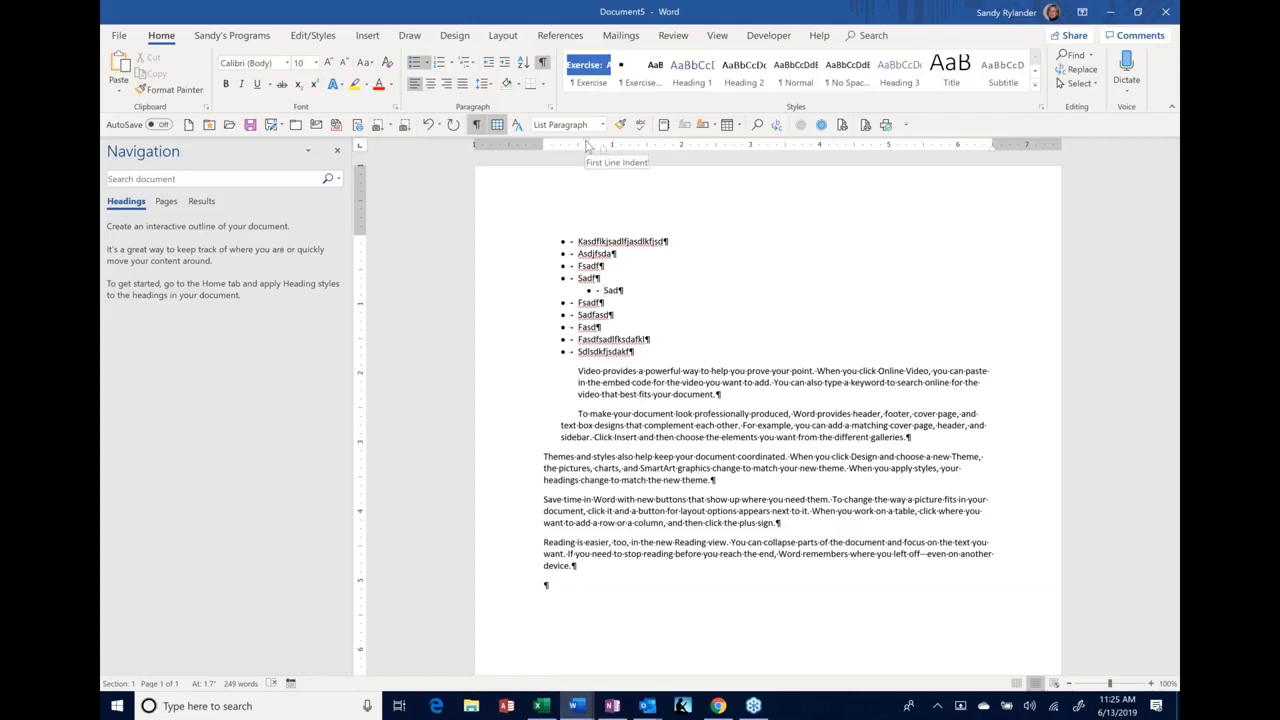
pyautogui.moveTo(590, 145); pyautogui.dragTo(559, 143)
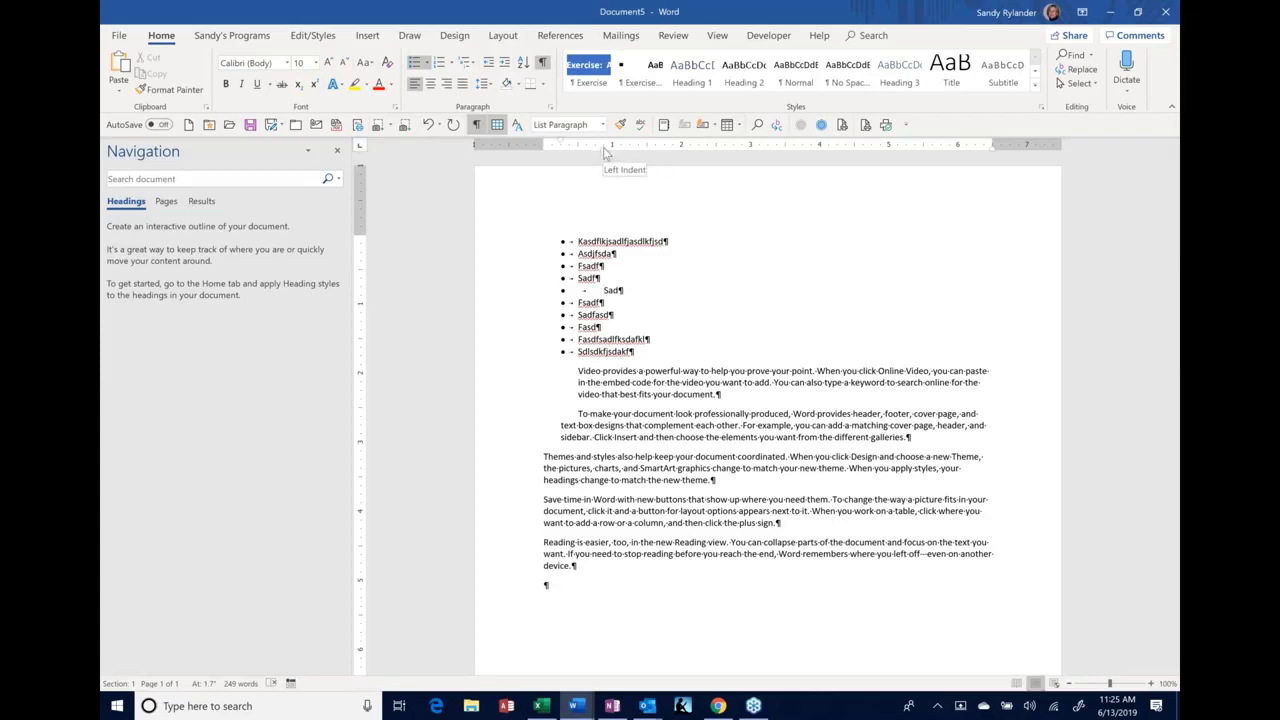
pyautogui.moveTo(605, 150); pyautogui.dragTo(584, 156)
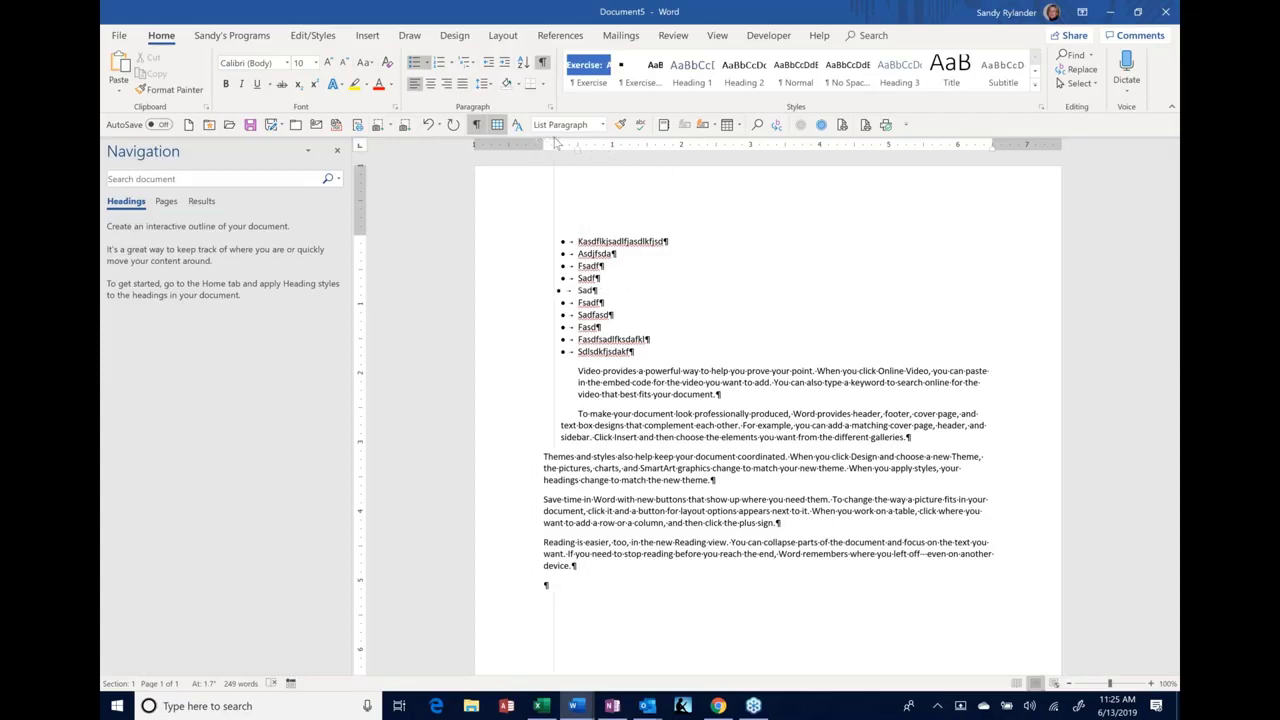
pyautogui.moveTo(537, 143); pyautogui.dragTo(566, 147)
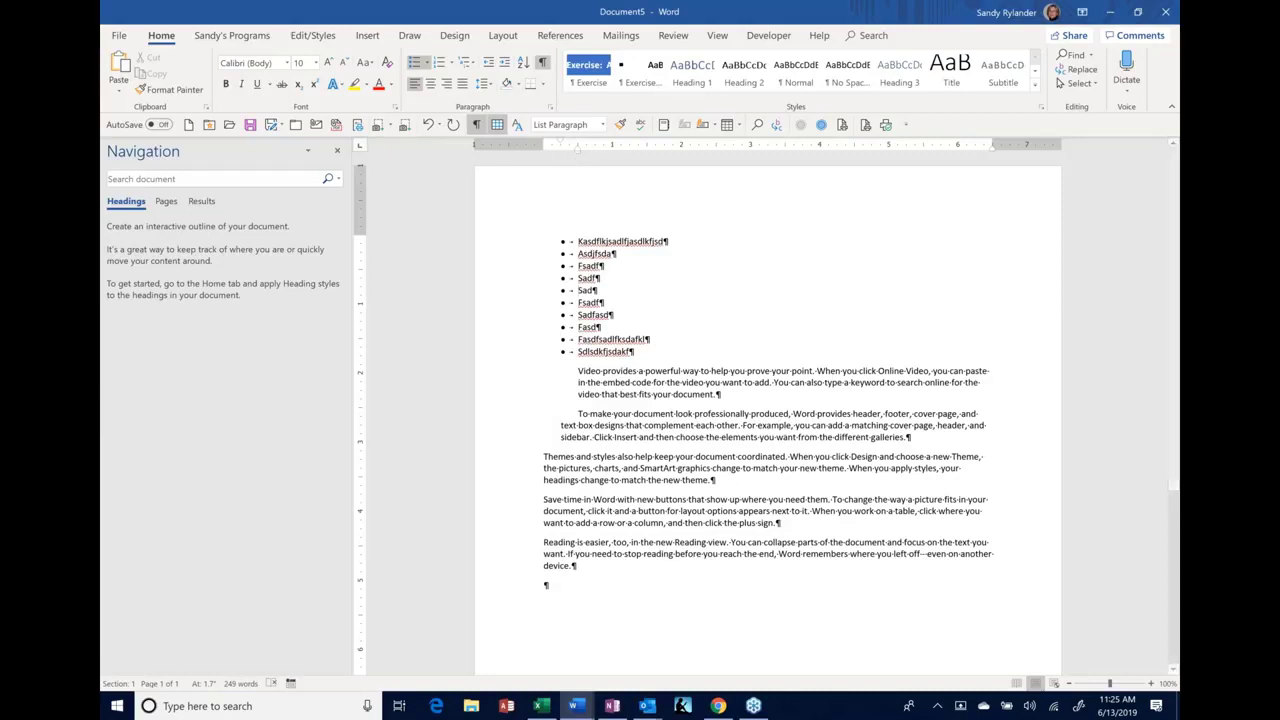
# Increase the left indent of the Sad bullet to about 1.2 inches and of the Asdjfsda bullet to about 1 inch
pyautogui.press('Tab')
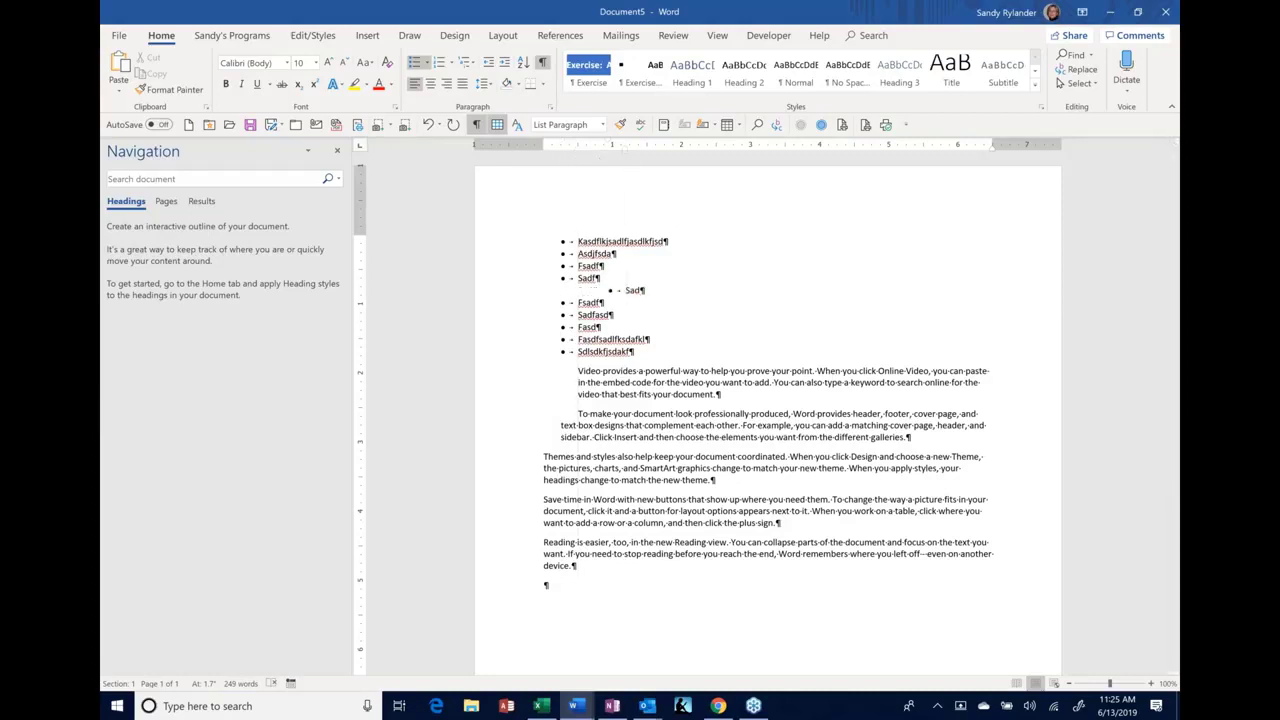
pyautogui.press('Up')
pyautogui.press('Up')
pyautogui.press('Up')
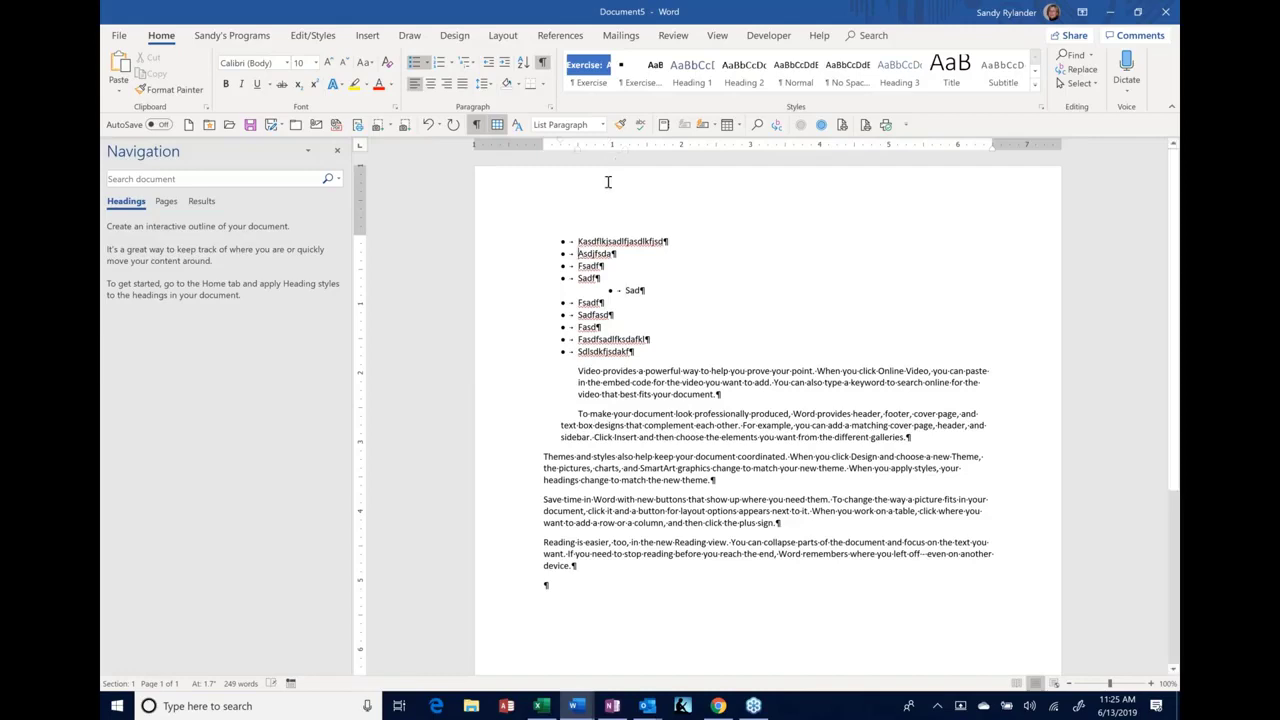
pyautogui.press('Tab')
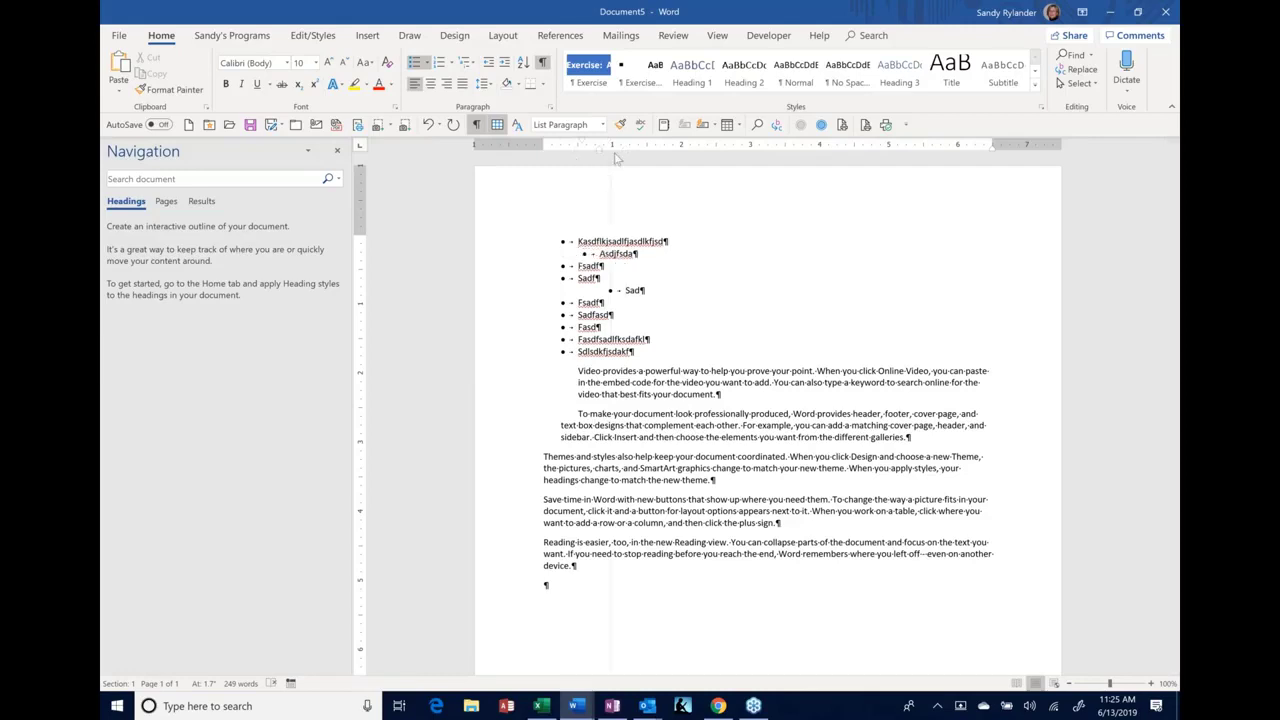
pyautogui.press('Tab')
# Copy the first bullet's formatting onto the bullets below it with Format Painter to even out their indents
pyautogui.hotkey('shift', 'Down')
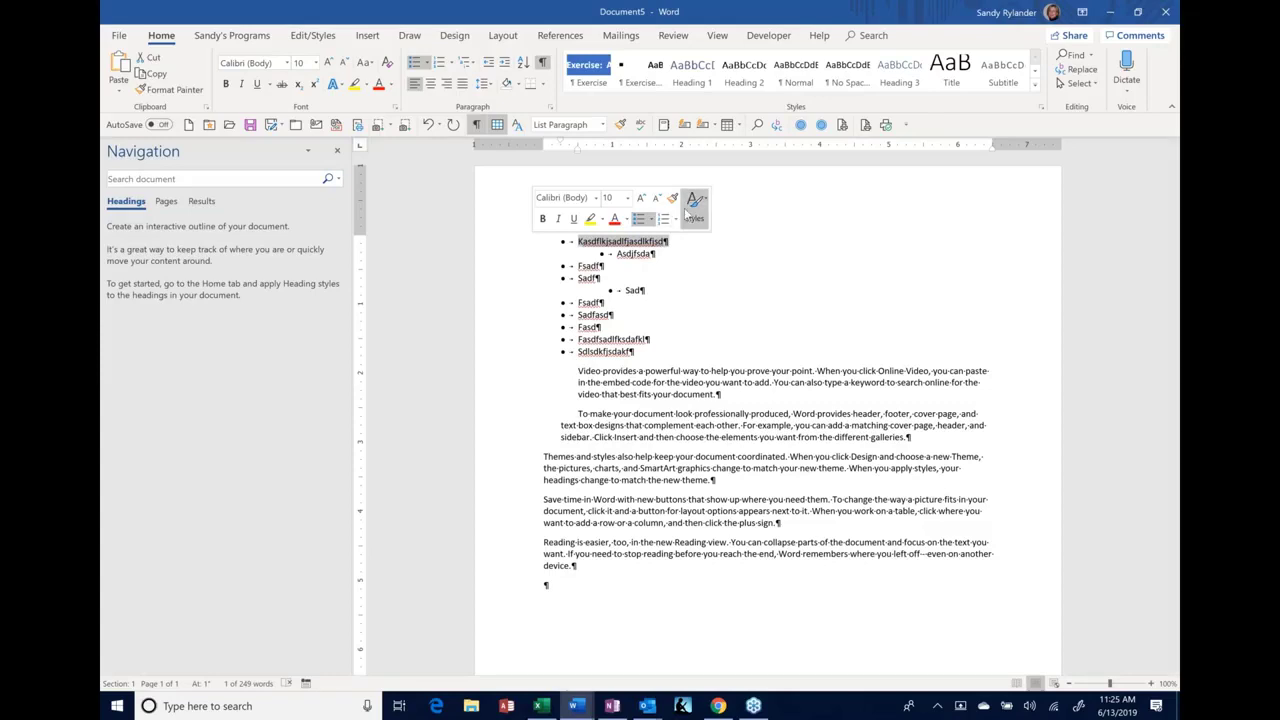
pyautogui.click(673, 198)
pyautogui.moveTo(520, 254); pyautogui.dragTo(520, 350)
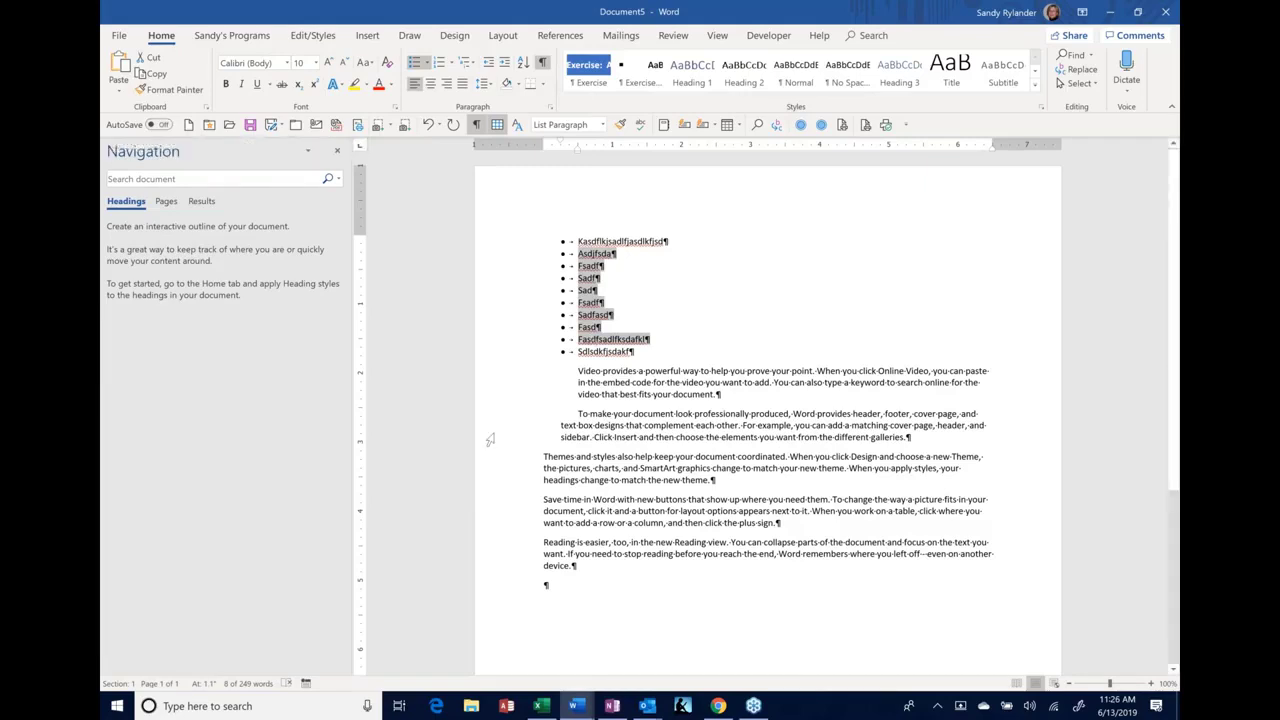
# Copy the second body paragraph's indents to the three paragraphs below it with Format Painter
pyautogui.moveTo(515, 413); pyautogui.dragTo(520, 437)
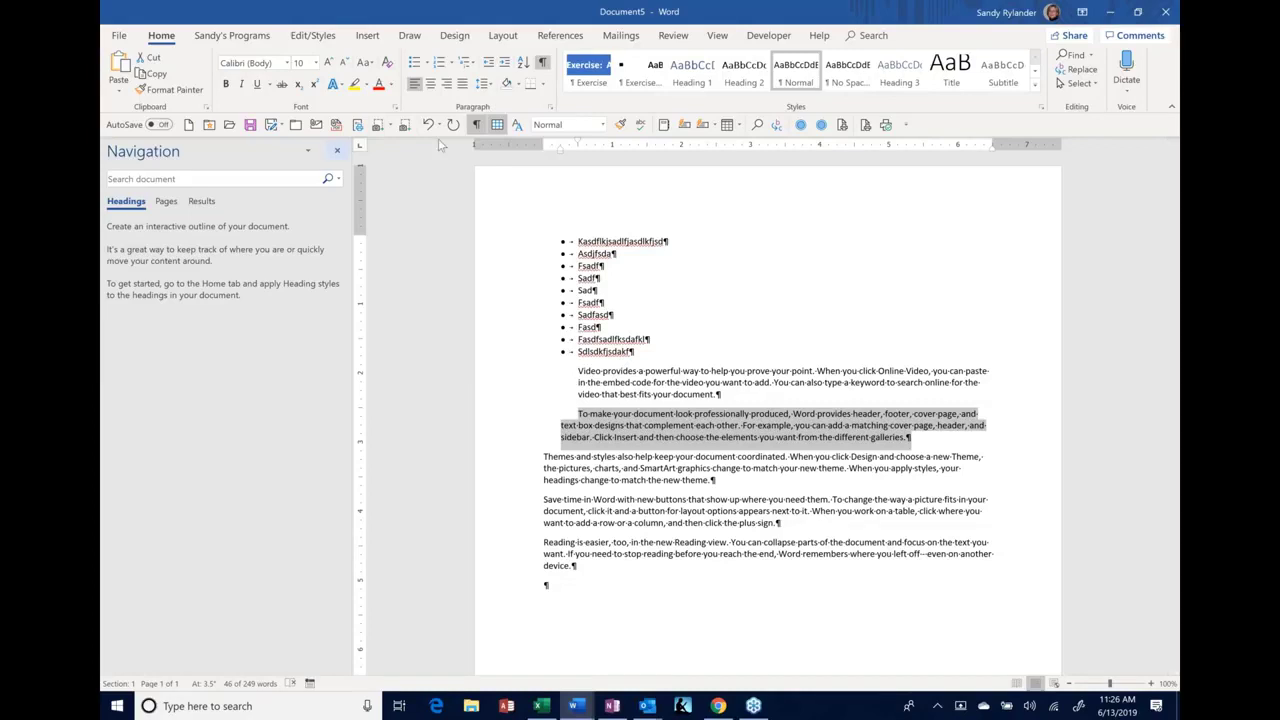
pyautogui.click(620, 124)
pyautogui.moveTo(513, 458); pyautogui.dragTo(513, 566)
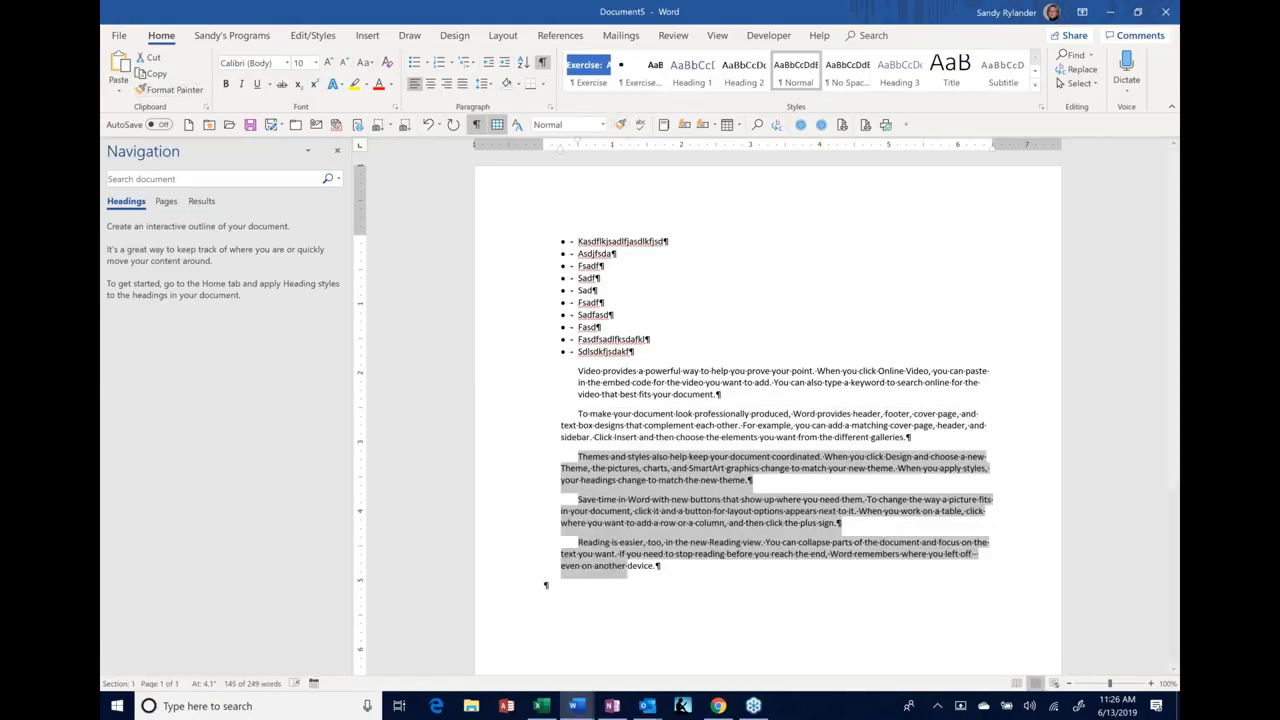
# Indent the Asdjfsda bullet's text to about 1.3 inches and apply its formatting to the whole bulleted list with Format Painter
pyautogui.click(575, 266)
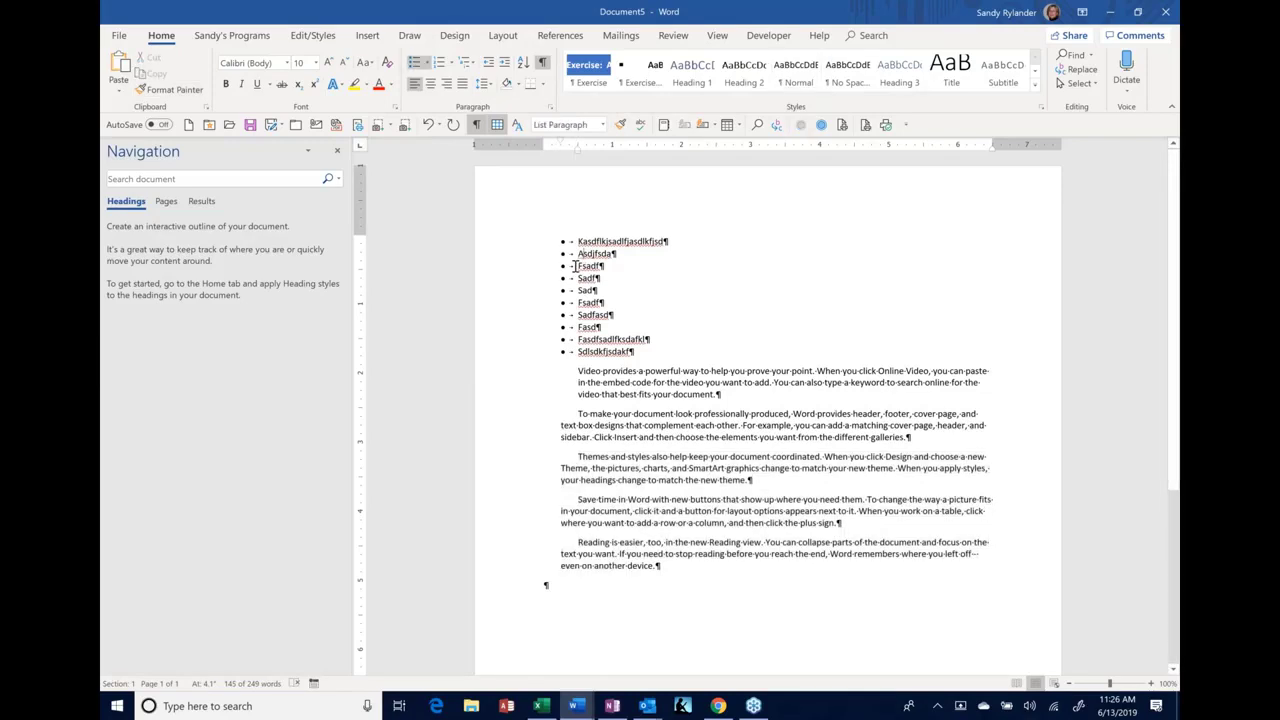
pyautogui.moveTo(579, 150); pyautogui.dragTo(631, 153)
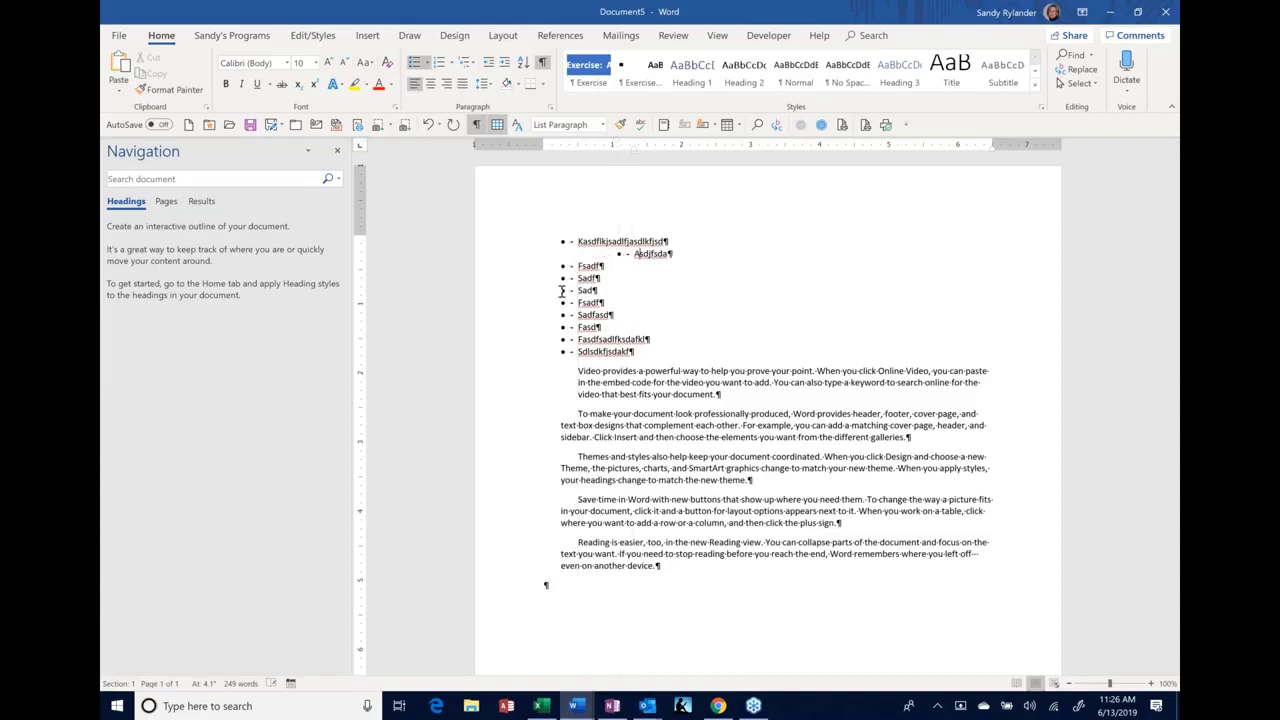
pyautogui.click(514, 259)
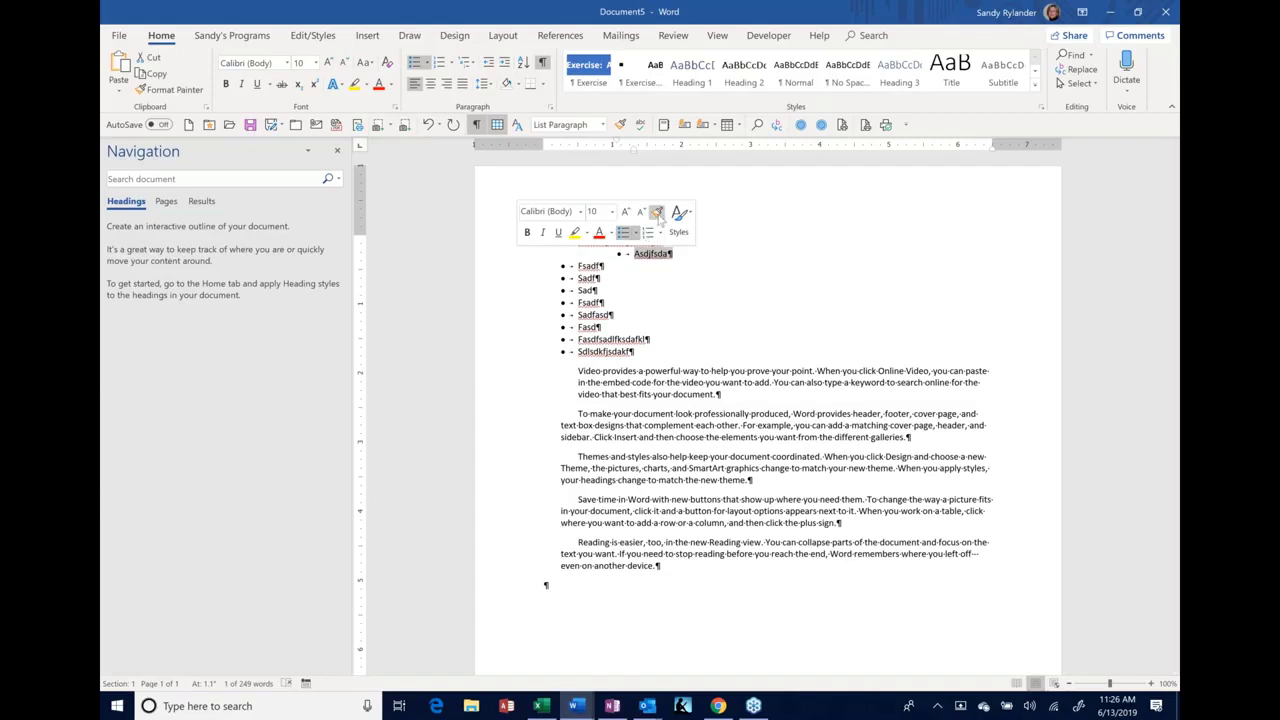
pyautogui.click(657, 213)
pyautogui.moveTo(578, 241); pyautogui.dragTo(636, 352)
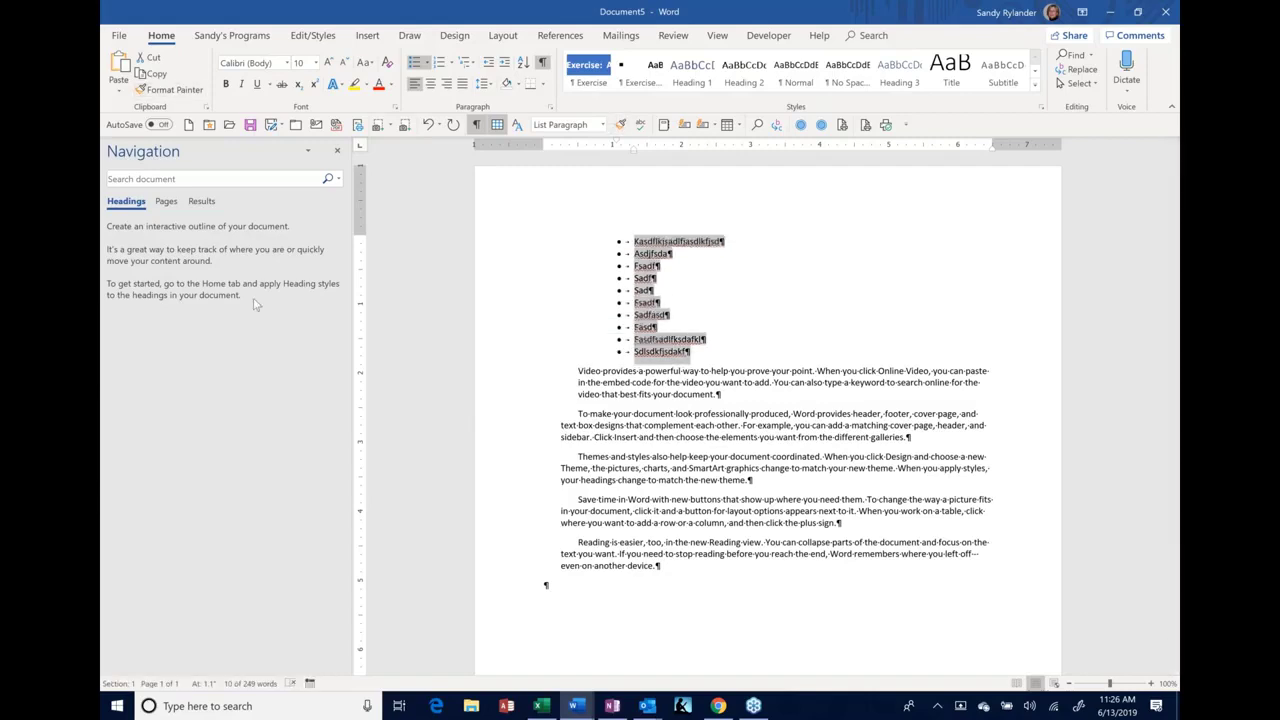
# Try the bulleted list's formatting on the five body paragraphs with Format Painter and undo it
pyautogui.click(620, 124)
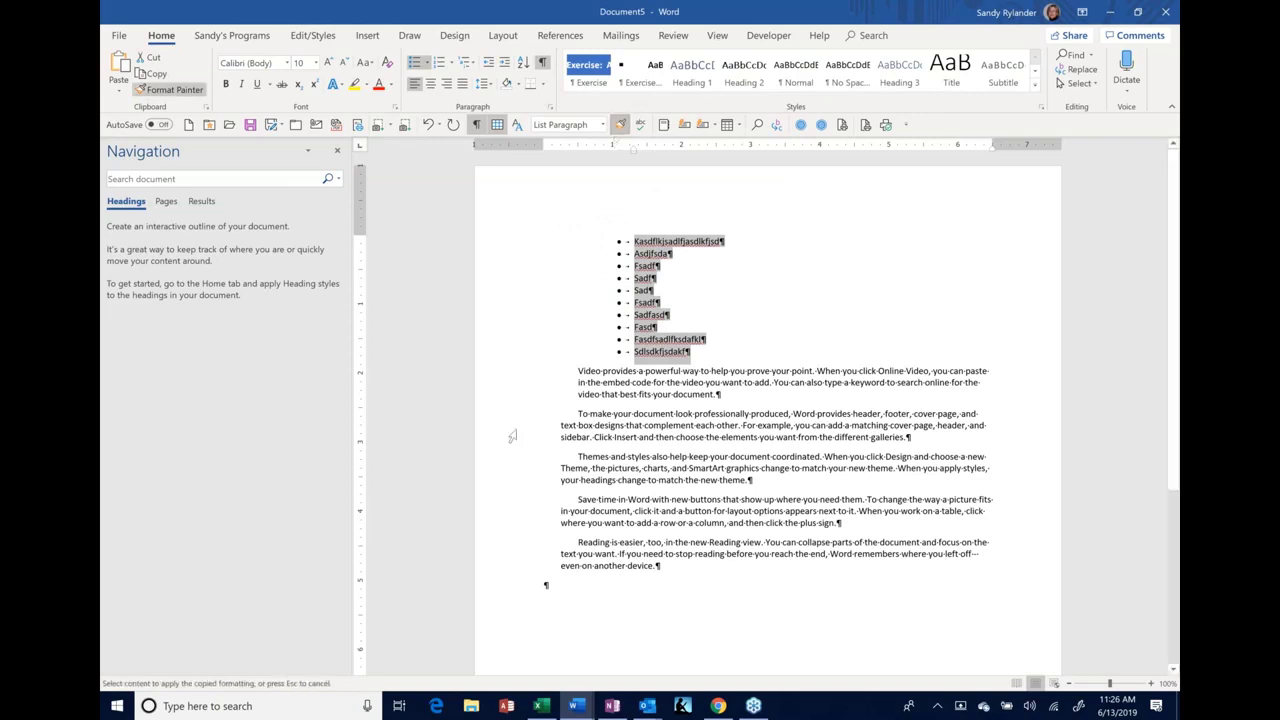
pyautogui.moveTo(512, 372)
pyautogui.mouseDown()
pyautogui.moveTo(512, 570)
pyautogui.moveTo(530, 572)
pyautogui.mouseUp()
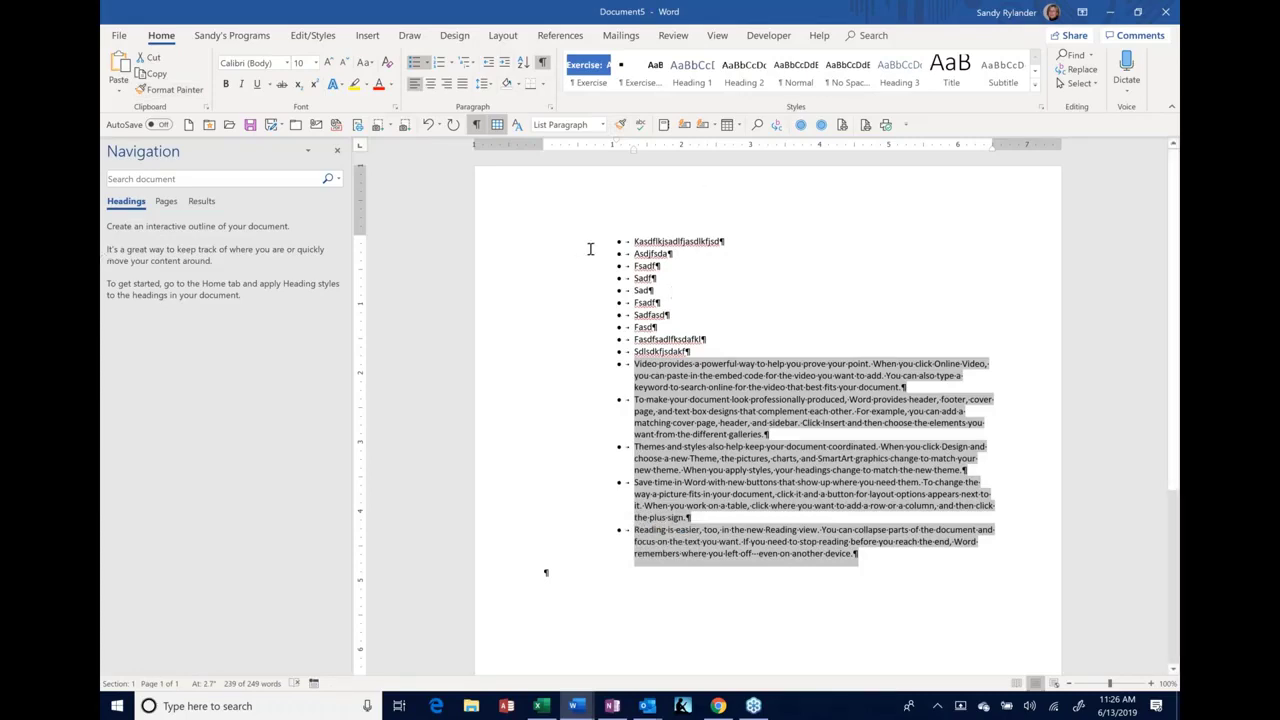
pyautogui.hotkey('ctrl', 'shift', 'n')
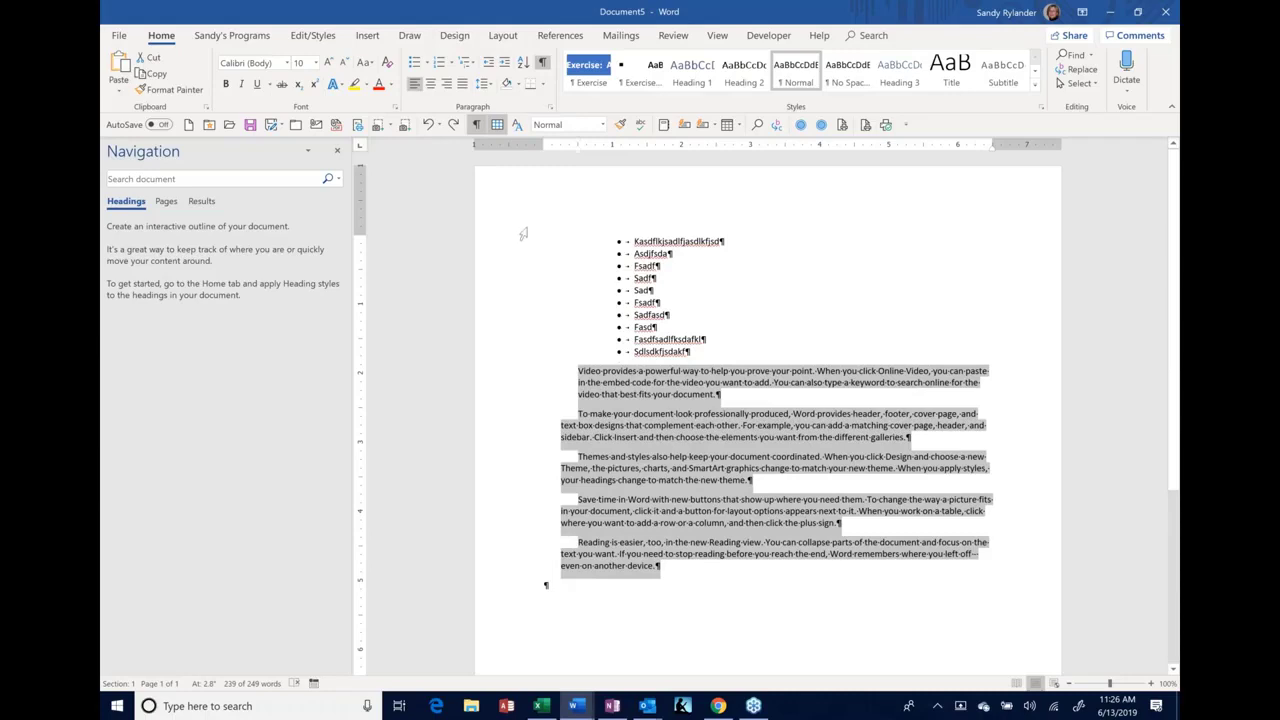
# Delete all content from Document5 and close it without saving
pyautogui.hotkey('ctrl', 'a')
pyautogui.press('Delete')
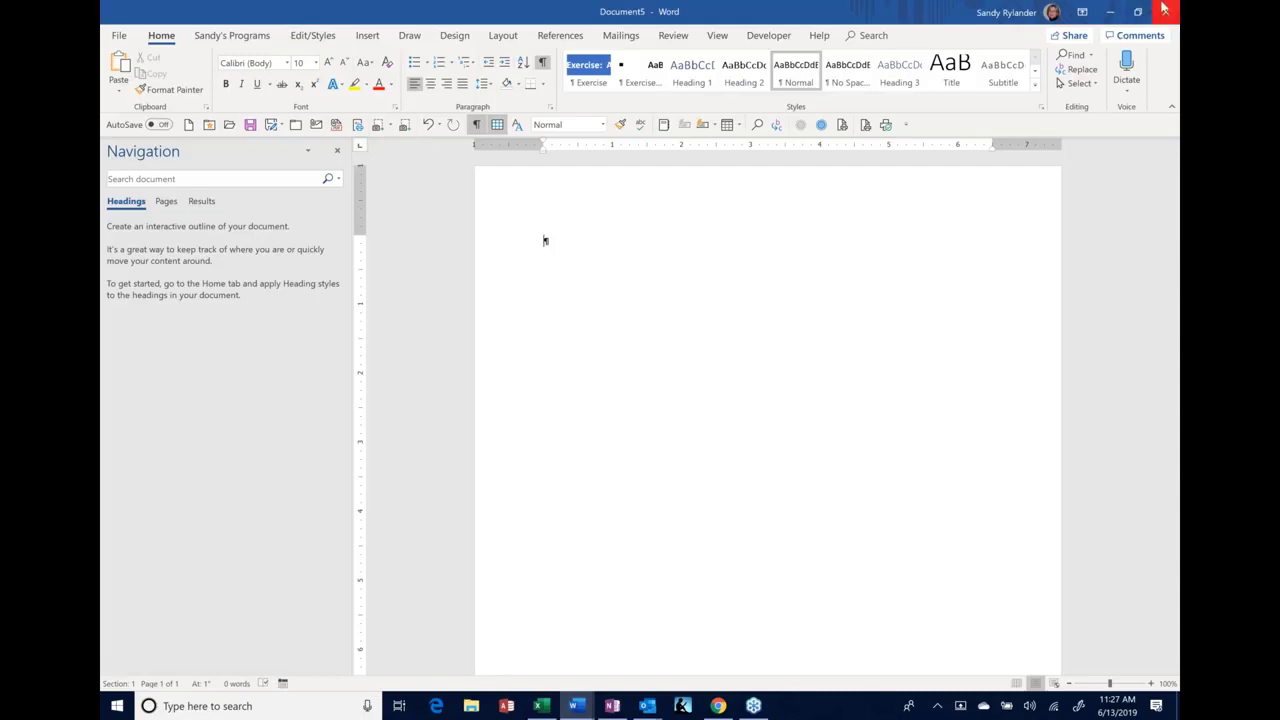
pyautogui.click(1164, 15)
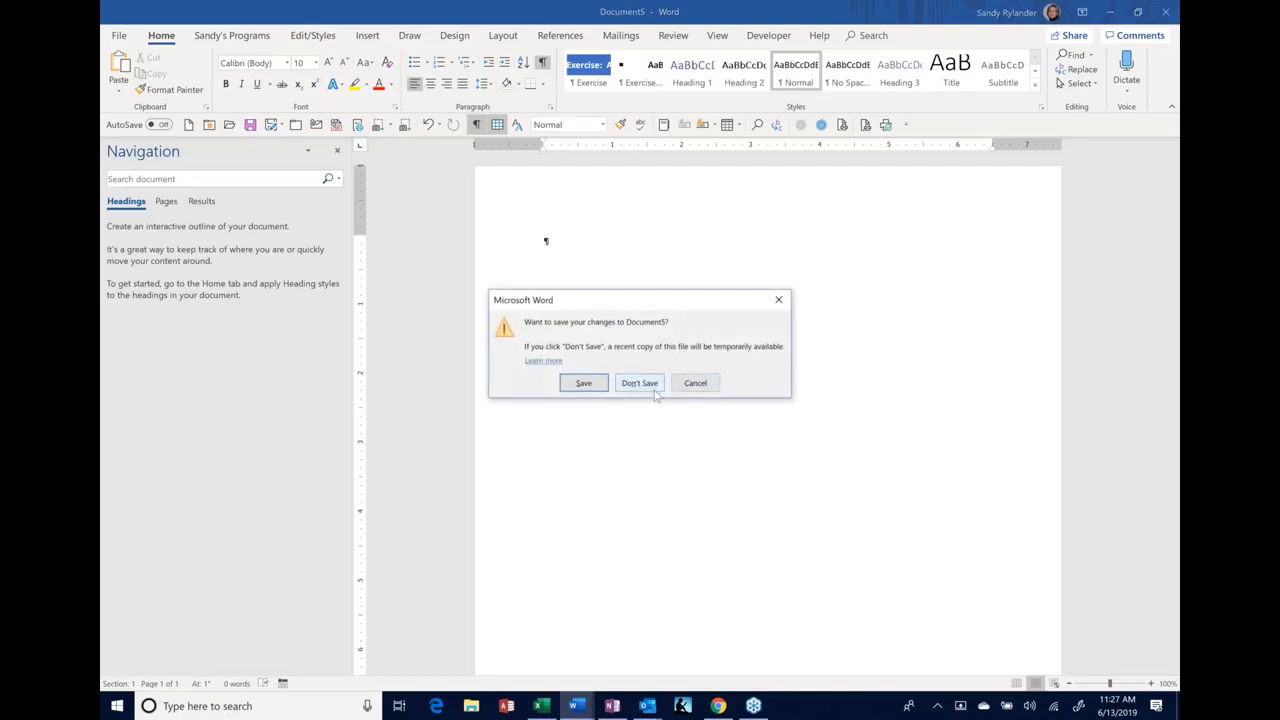
pyautogui.click(628, 384)
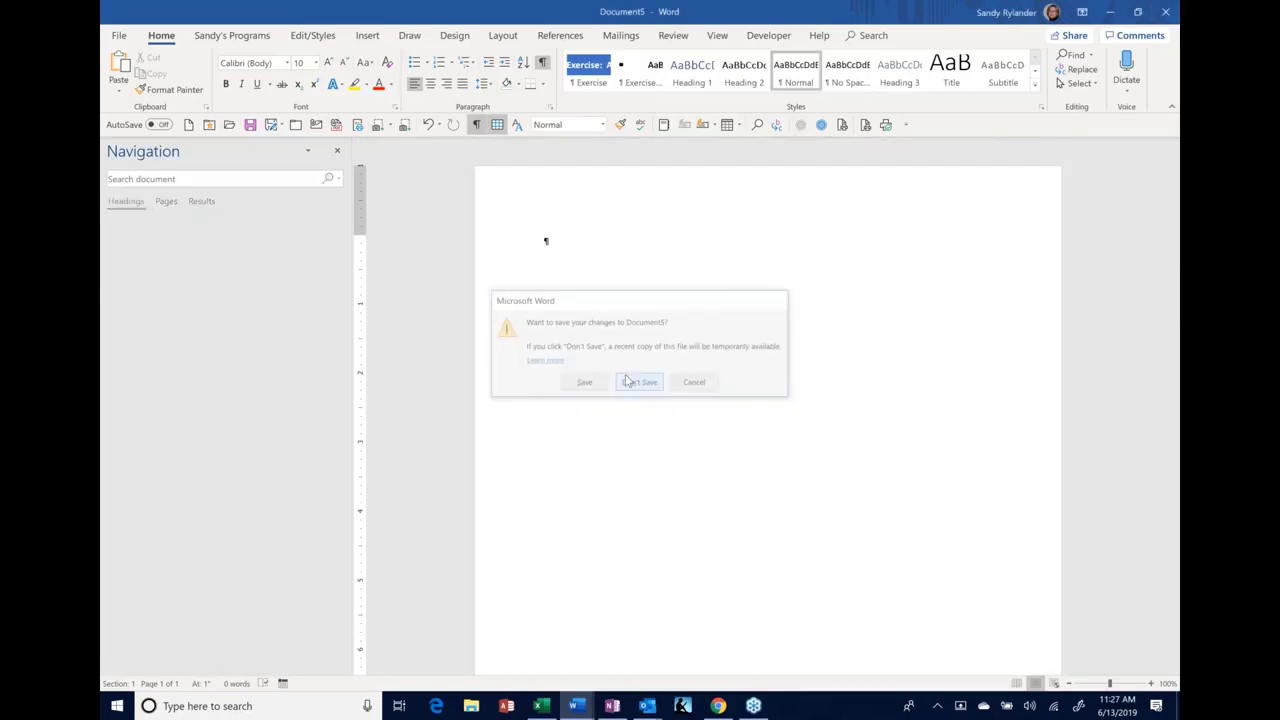